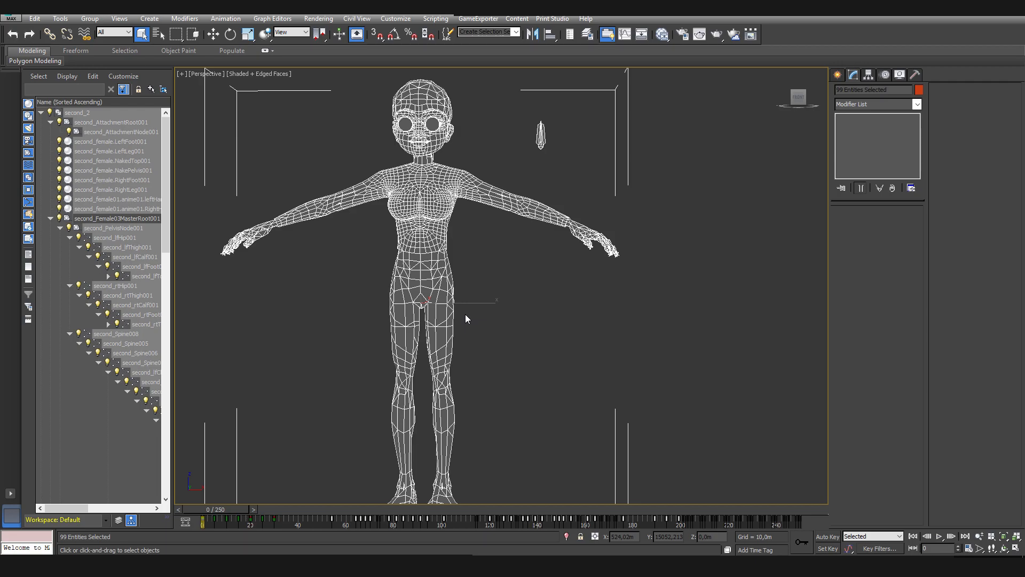
Clear the selection and examine the original character and its duplicate side by side in the perspective view
{"action": "left_click", "coordinate": [685, 305]}
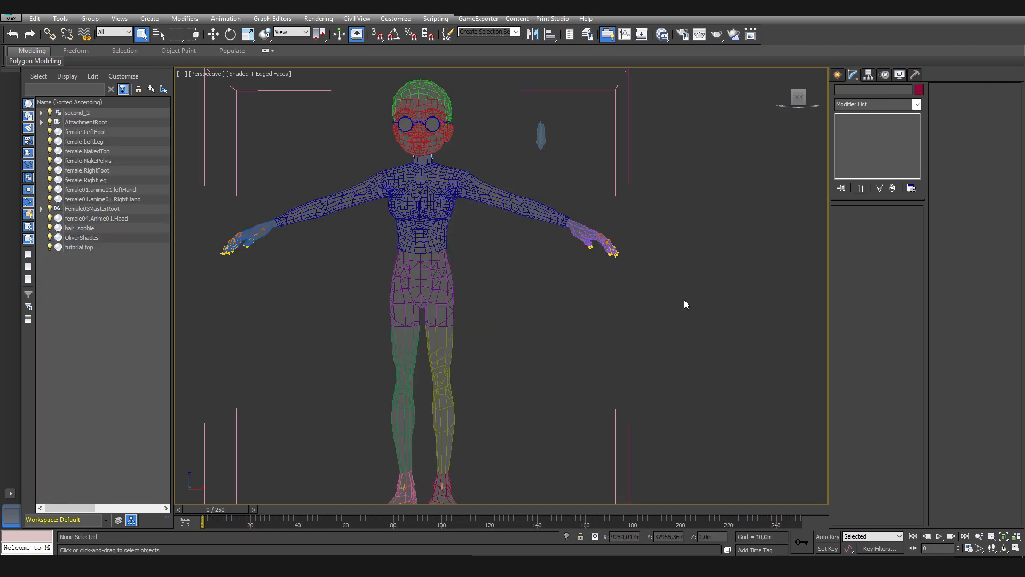
{"action": "scroll", "coordinate": [684, 300], "scroll_direction": "down", "scroll_amount": 6}
{"action": "middle_click_drag", "start_coordinate": [545, 345], "coordinate": [588, 349]}
{"action": "scroll", "coordinate": [578, 324], "scroll_direction": "up", "scroll_amount": 3}
{"action": "left_click_drag", "start_coordinate": [578, 323], "coordinate": [738, 452]}
{"action": "left_click", "coordinate": [710, 450]}
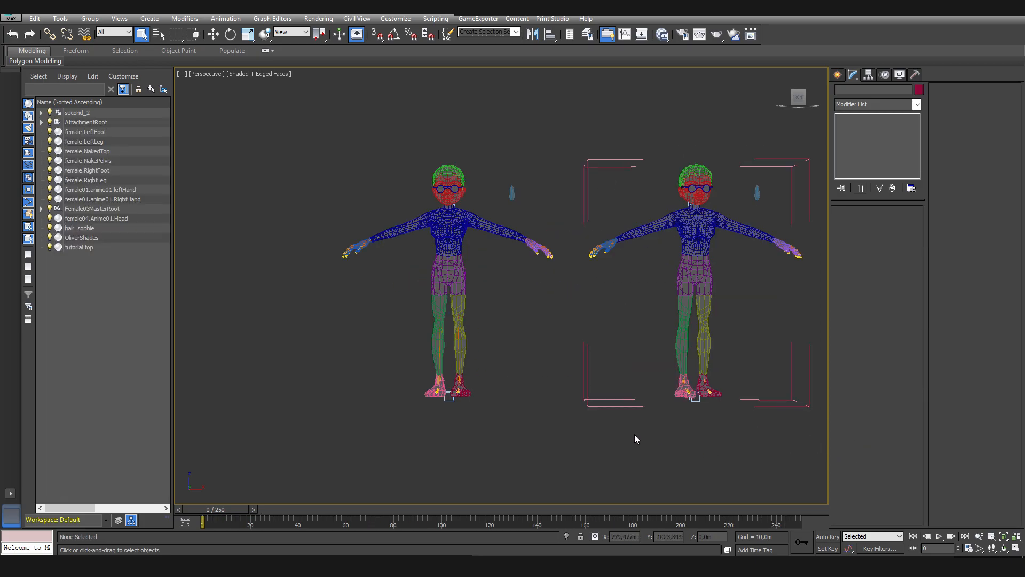
{"action": "middle_click_drag", "start_coordinate": [636, 434], "coordinate": [588, 463]}
{"action": "scroll", "coordinate": [633, 348], "scroll_direction": "up", "scroll_amount": 5}
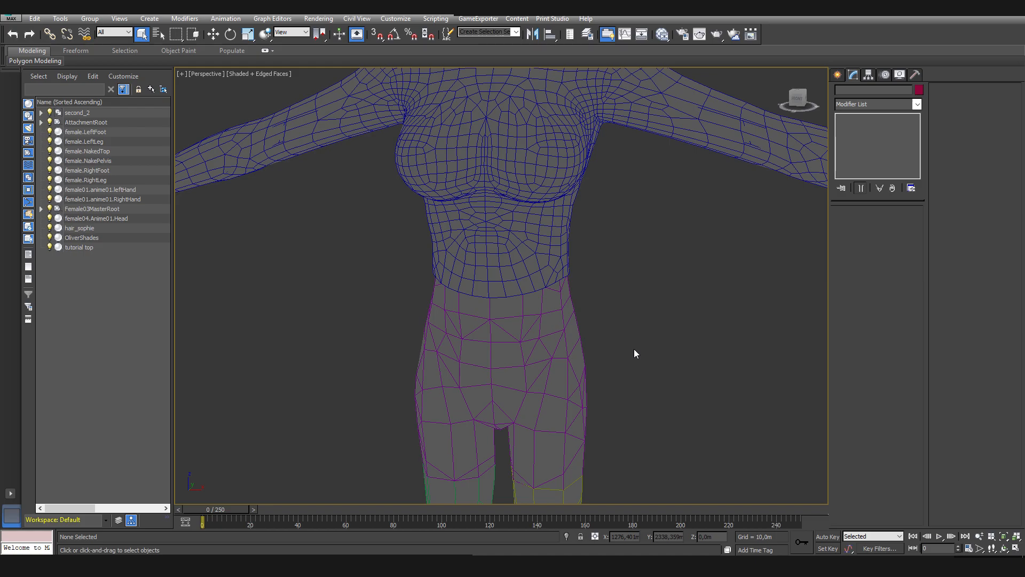
{"action": "scroll", "coordinate": [581, 326], "scroll_direction": "down", "scroll_amount": 5}
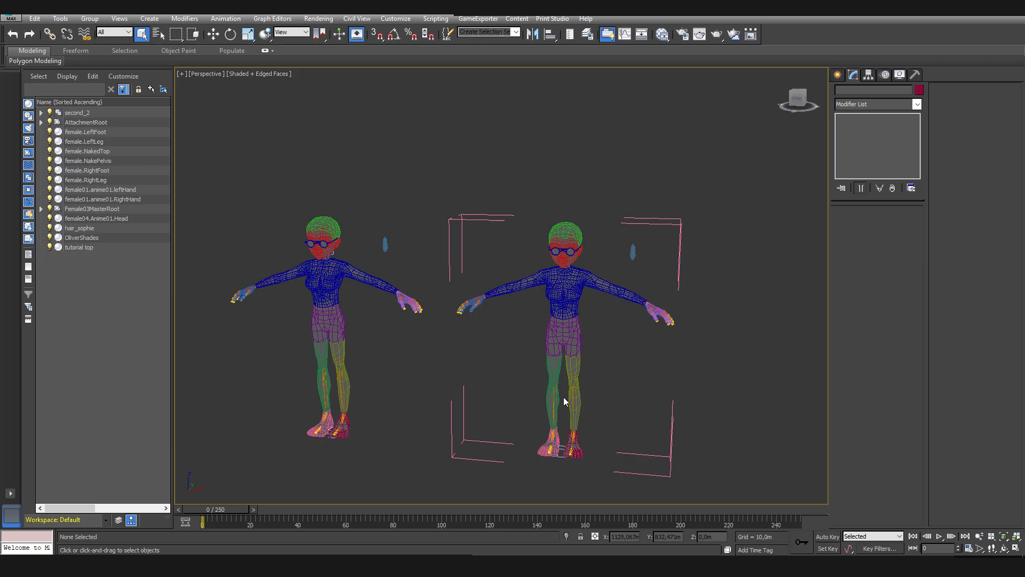
{"action": "middle_click_drag", "start_coordinate": [279, 403], "coordinate": [481, 305], "text": "alt"}
Select the duplicate and the original character in turn to compare their parts, and clear the selection
{"action": "left_click_drag", "start_coordinate": [294, 133], "coordinate": [476, 463]}
{"action": "left_click_drag", "start_coordinate": [542, 110], "coordinate": [718, 454]}
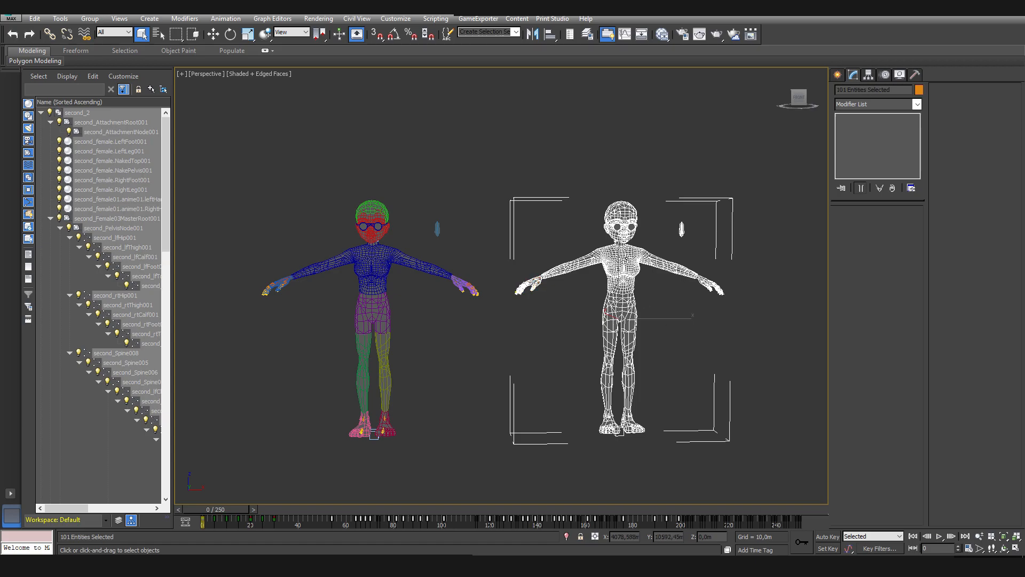
{"action": "left_click_drag", "start_coordinate": [315, 169], "coordinate": [411, 360]}
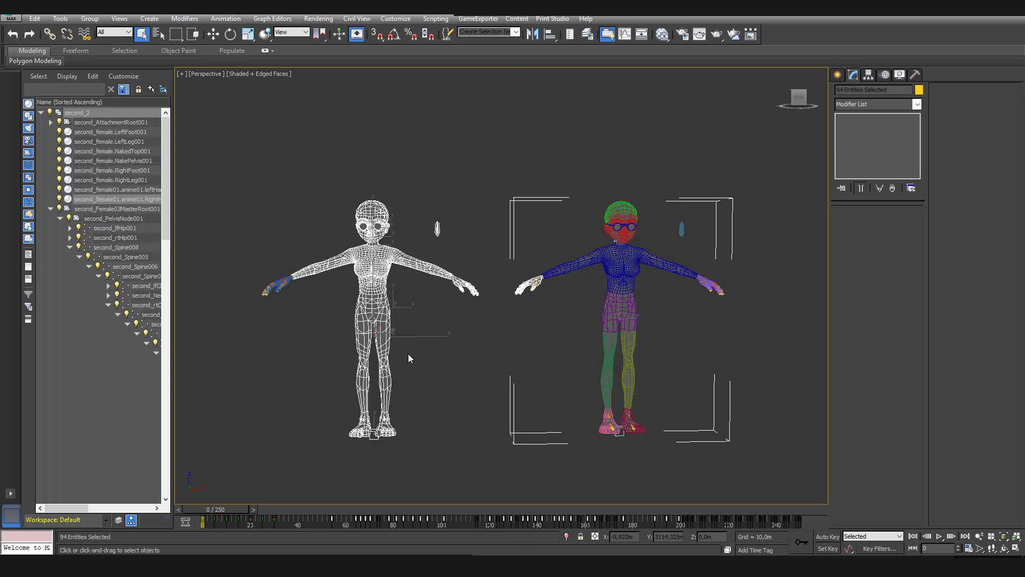
{"action": "left_click", "coordinate": [422, 357]}
{"action": "left_click_drag", "start_coordinate": [377, 170], "coordinate": [380, 421]}
{"action": "left_click", "coordinate": [254, 370]}
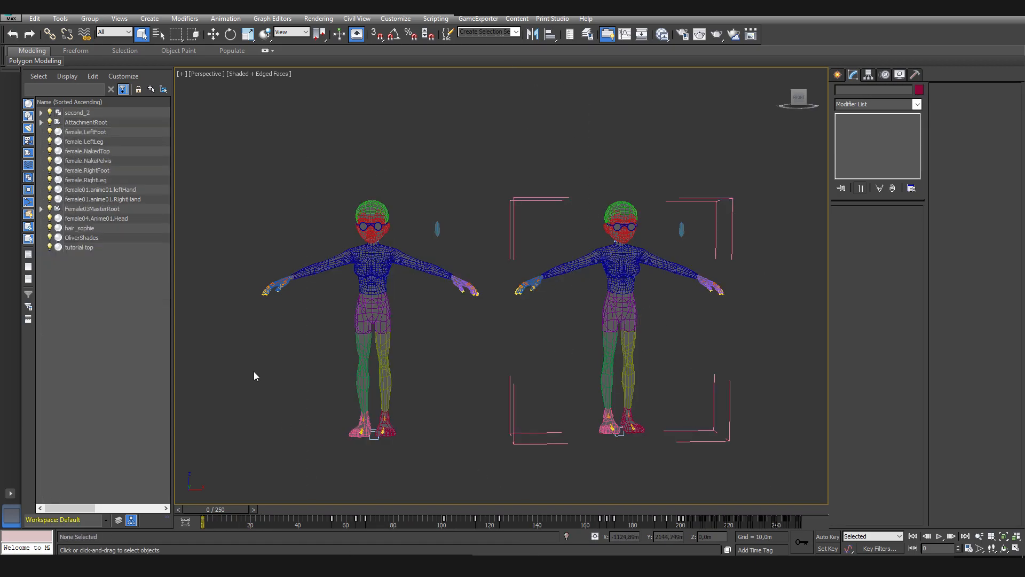
Select second_2 with all its child nodes and view the prefix option in the Rename Objects dialog without renaming
{"action": "left_click", "coordinate": [69, 112]}
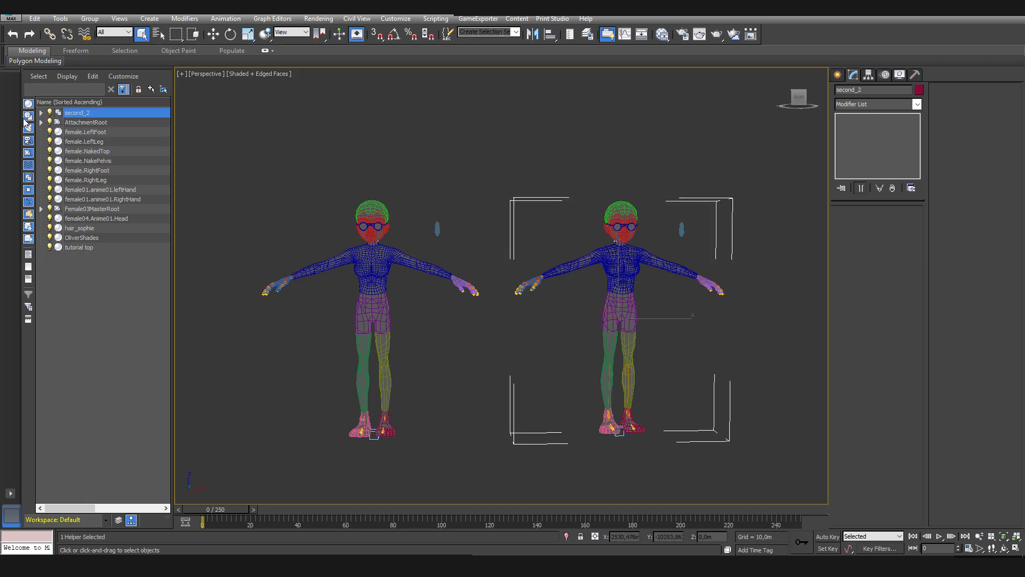
{"action": "right_click", "coordinate": [106, 113]}
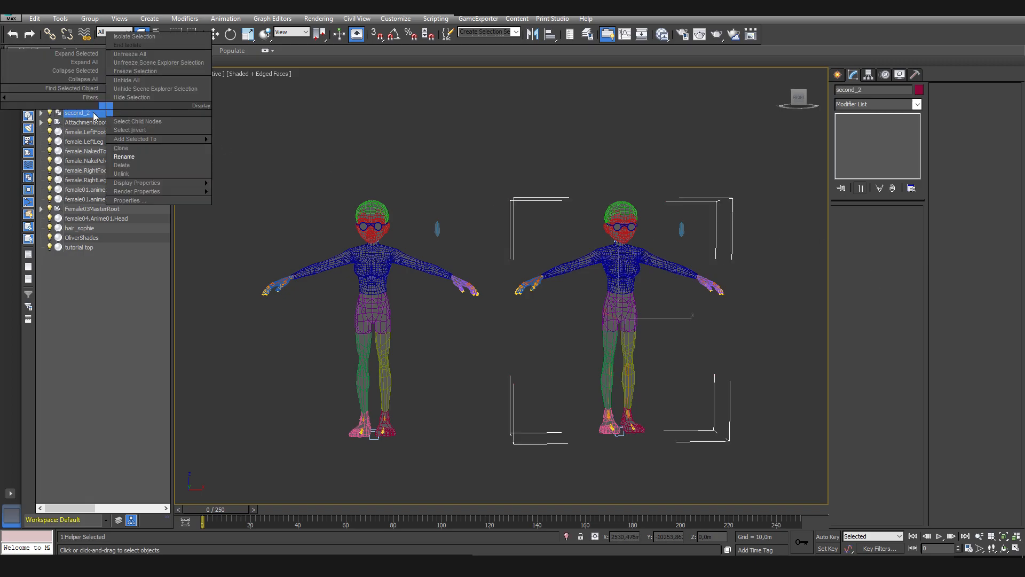
{"action": "left_click", "coordinate": [151, 123]}
{"action": "right_click", "coordinate": [65, 113]}
{"action": "left_click", "coordinate": [154, 157]}
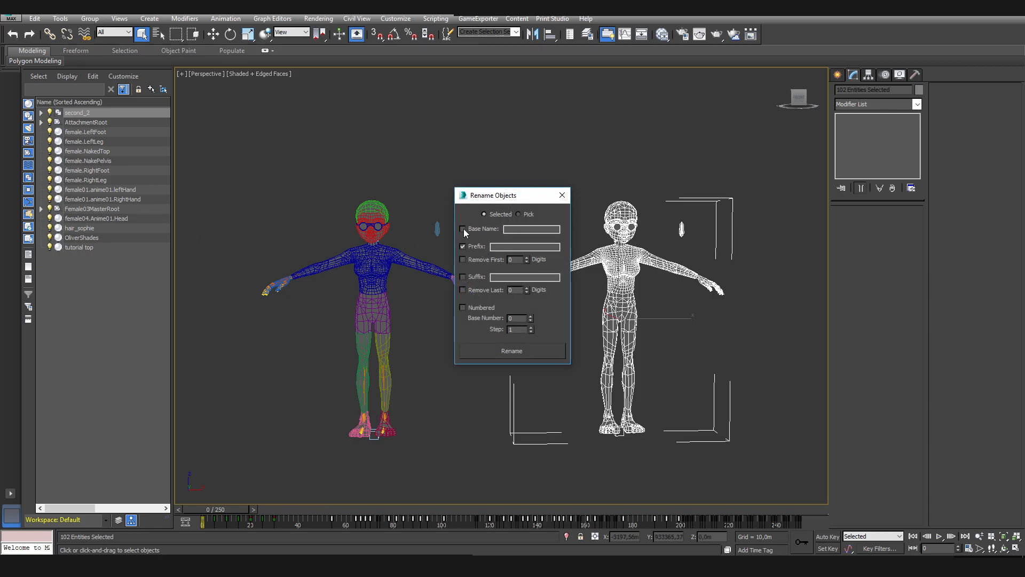
{"action": "left_click", "coordinate": [492, 247]}
{"action": "left_click", "coordinate": [561, 195]}
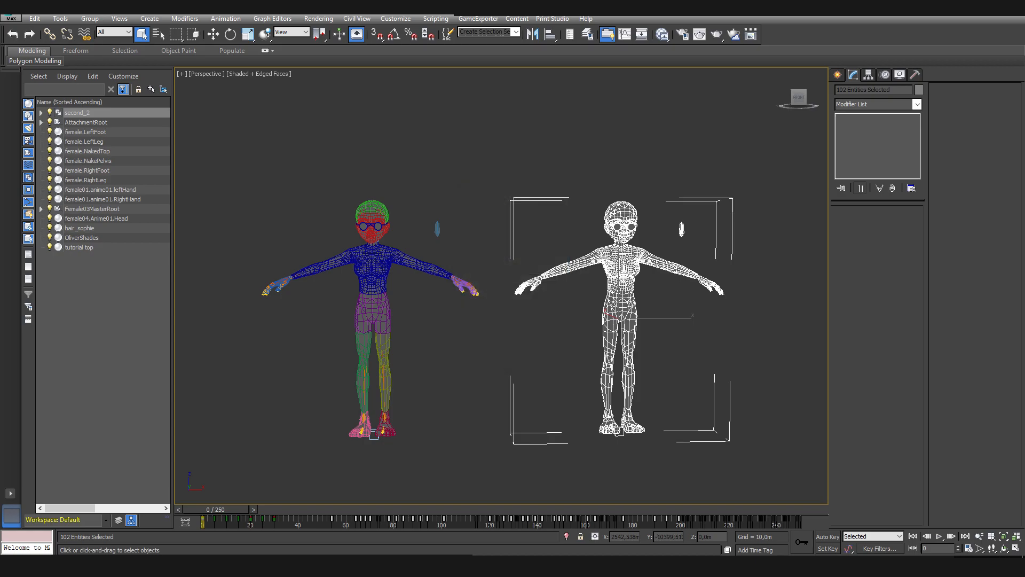
Inspect the names of second_2's child objects in the scene hierarchy and clear the selection
{"action": "left_click", "coordinate": [41, 112]}
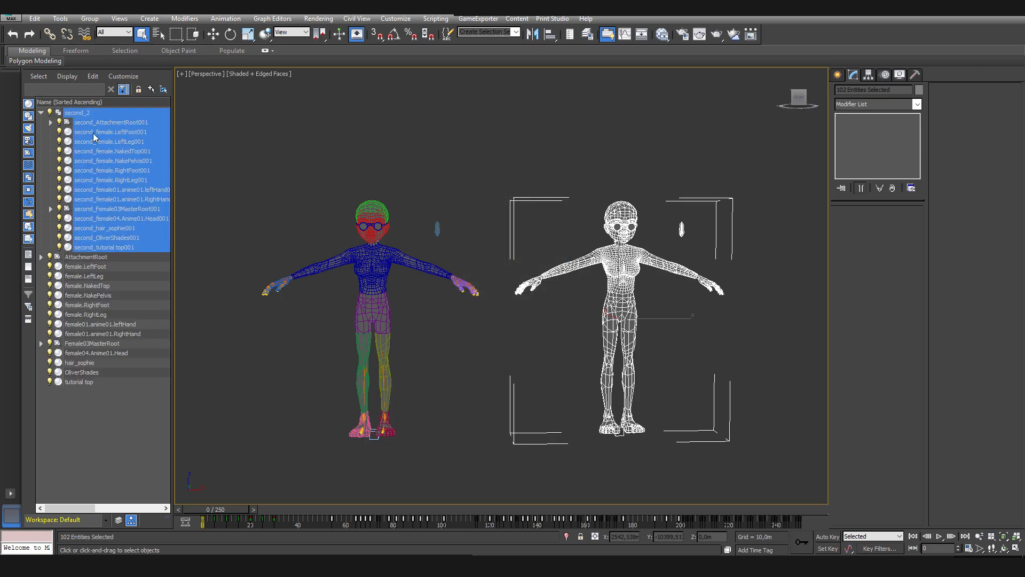
{"action": "left_click", "coordinate": [40, 113]}
{"action": "left_click", "coordinate": [185, 302]}
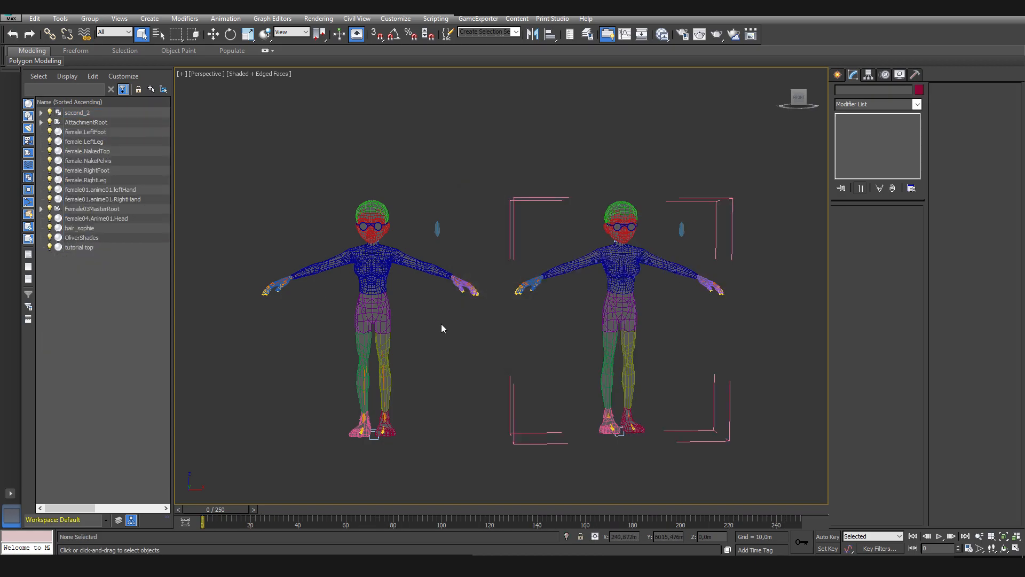
Select the original character's tutorial top mesh and apply a Skin modifier to it
{"action": "scroll", "coordinate": [424, 356], "scroll_direction": "up", "scroll_amount": 4}
{"action": "middle_click_drag", "start_coordinate": [448, 283], "coordinate": [475, 325]}
{"action": "scroll", "coordinate": [439, 236], "scroll_direction": "up", "scroll_amount": 3}
{"action": "left_click", "coordinate": [439, 235]}
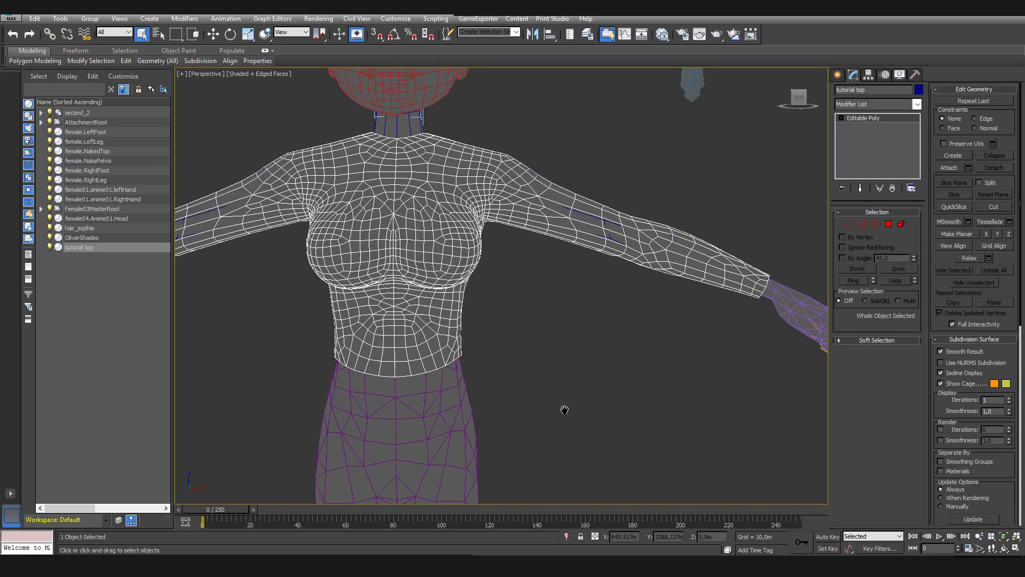
{"action": "scroll", "coordinate": [469, 451], "scroll_direction": "down", "scroll_amount": 5}
{"action": "scroll", "coordinate": [532, 375], "scroll_direction": "up", "scroll_amount": 2}
{"action": "scroll", "coordinate": [525, 347], "scroll_direction": "up", "scroll_amount": 4}
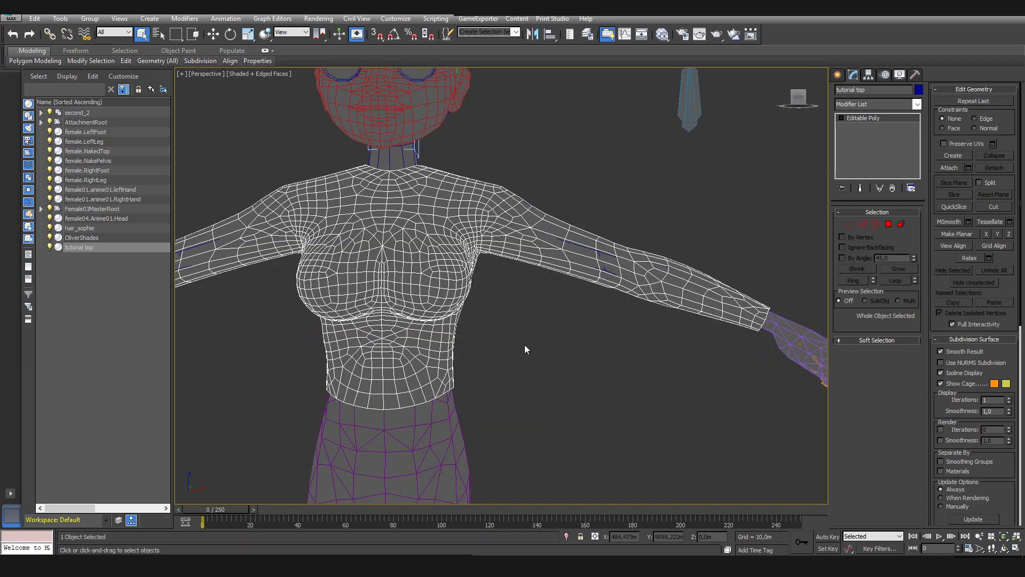
{"action": "left_click", "coordinate": [899, 104]}
{"action": "type", "text": "ski"}
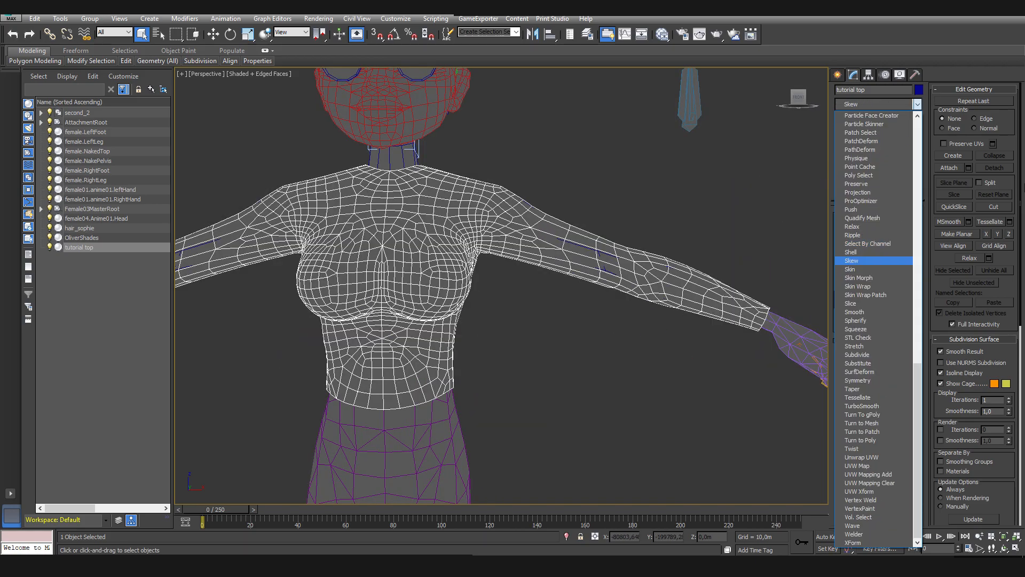
{"action": "left_click", "coordinate": [863, 269]}
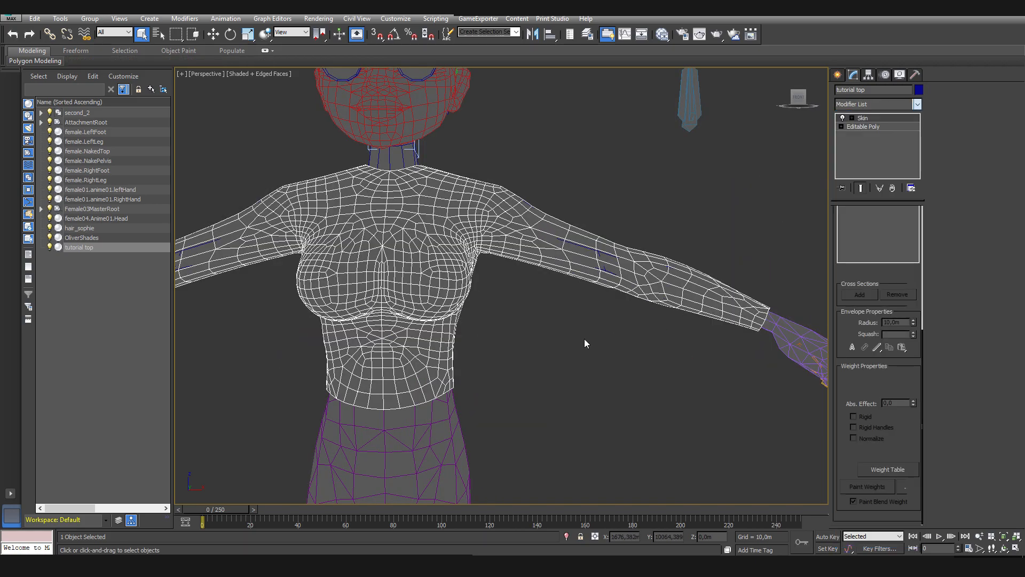
Start adding bones to the Skin modifier, marking lfbicep, lfClavicle and lfElbow in the Select Bones dialog
{"action": "left_click_drag", "start_coordinate": [847, 342], "coordinate": [845, 546]}
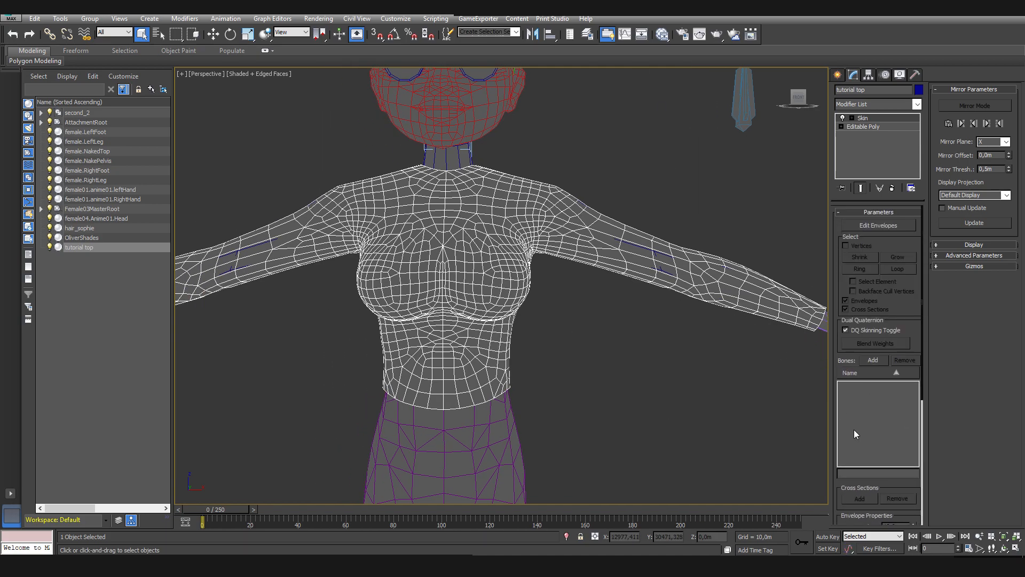
{"action": "left_click", "coordinate": [882, 359]}
{"action": "left_click_drag", "start_coordinate": [150, 17], "coordinate": [372, 31]}
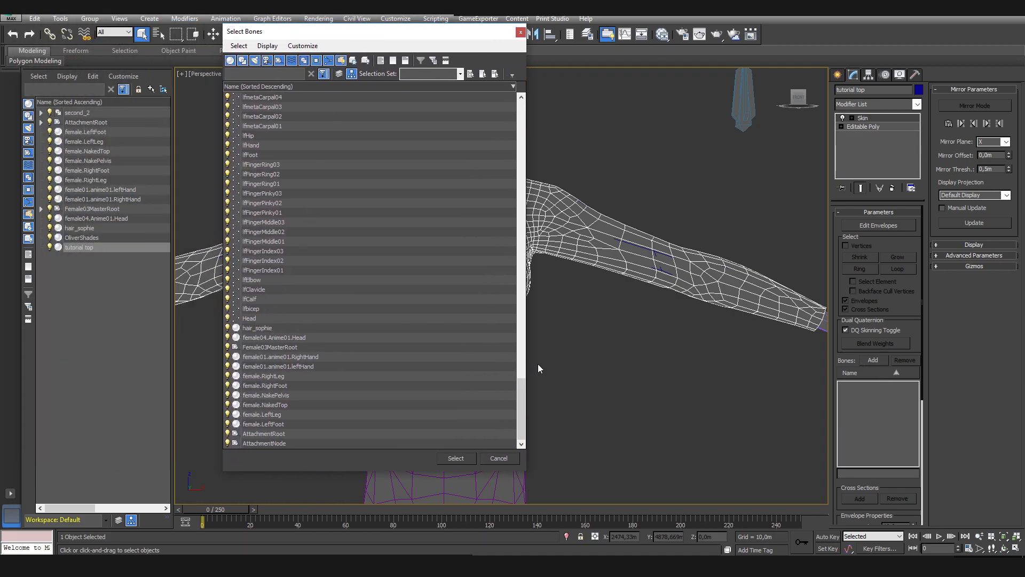
{"action": "left_click", "coordinate": [282, 444]}
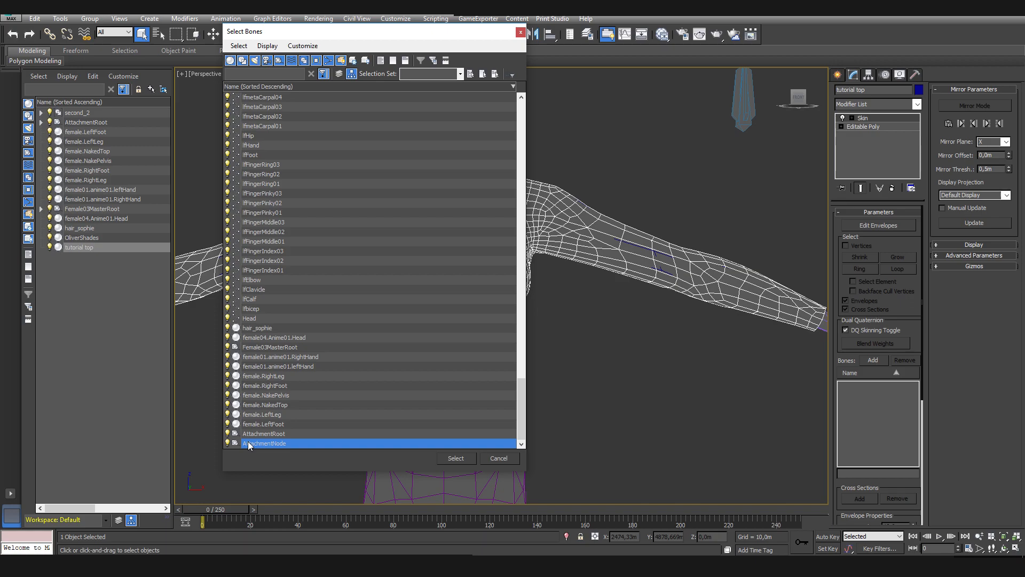
{"action": "scroll", "coordinate": [258, 335], "scroll_direction": "up", "scroll_amount": 1}
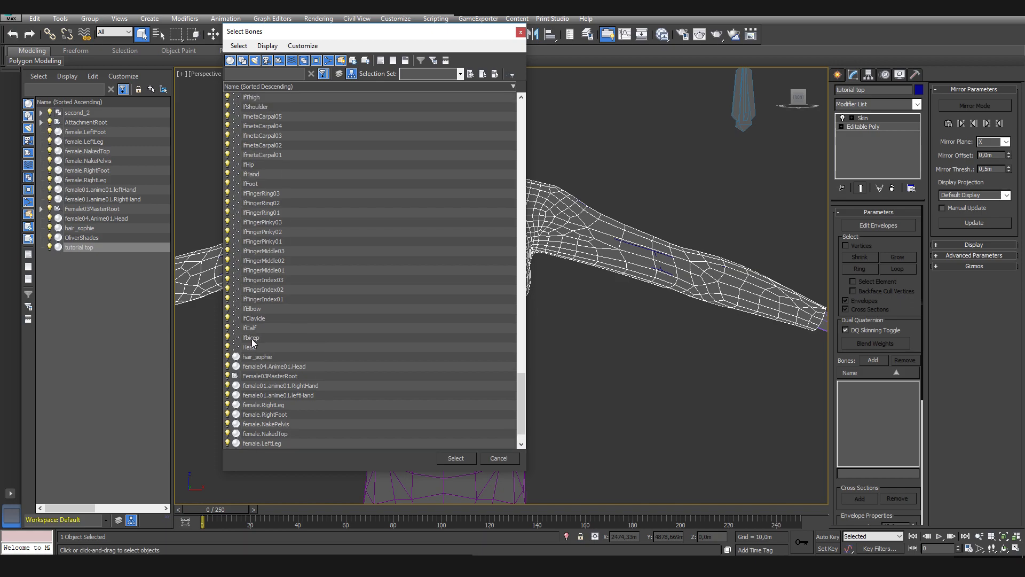
{"action": "left_click", "coordinate": [252, 338]}
{"action": "left_click", "coordinate": [260, 317], "text": "ctrl"}
{"action": "left_click", "coordinate": [261, 309], "text": "ctrl"}
Add lfShoulder, lfThigh, lfWrist and Neck01 through Neck04 to the bone selection
{"action": "scroll", "coordinate": [262, 312], "scroll_direction": "up", "scroll_amount": 3}
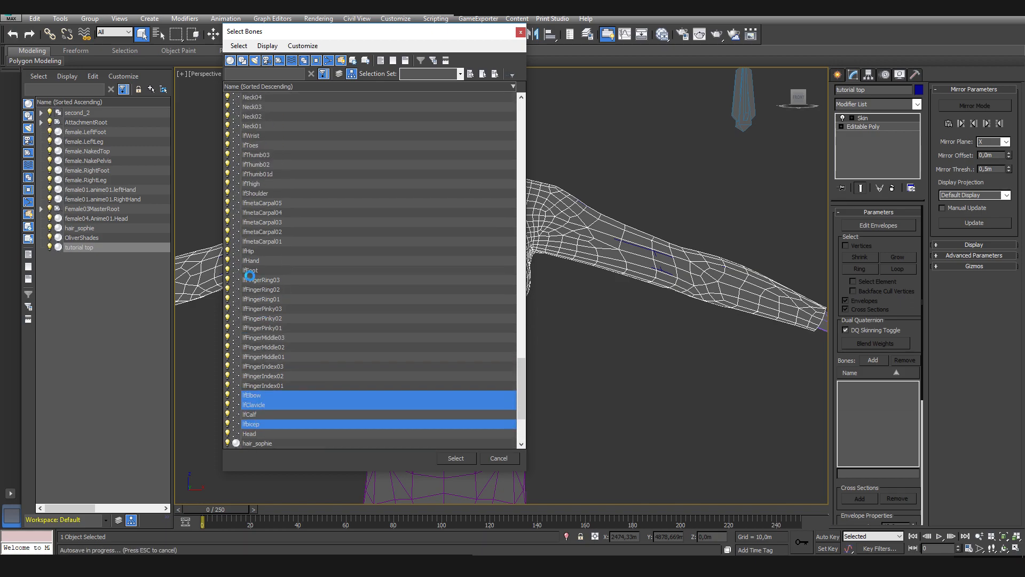
{"action": "scroll", "coordinate": [264, 277], "scroll_direction": "up", "scroll_amount": 2}
{"action": "left_click", "coordinate": [261, 251], "text": "ctrl"}
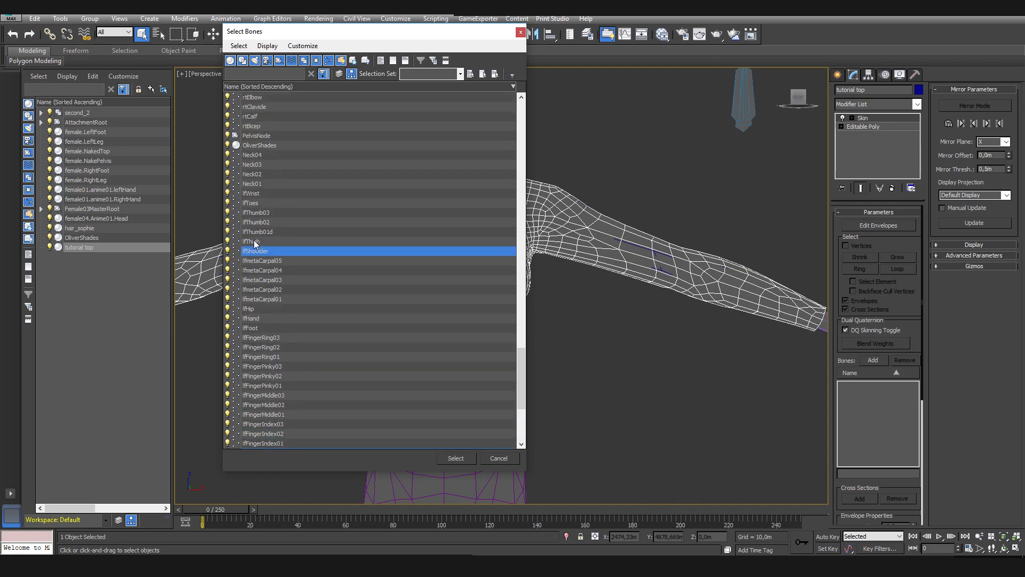
{"action": "left_click", "coordinate": [253, 241], "text": "ctrl"}
{"action": "scroll", "coordinate": [269, 335], "scroll_direction": "down", "scroll_amount": 3}
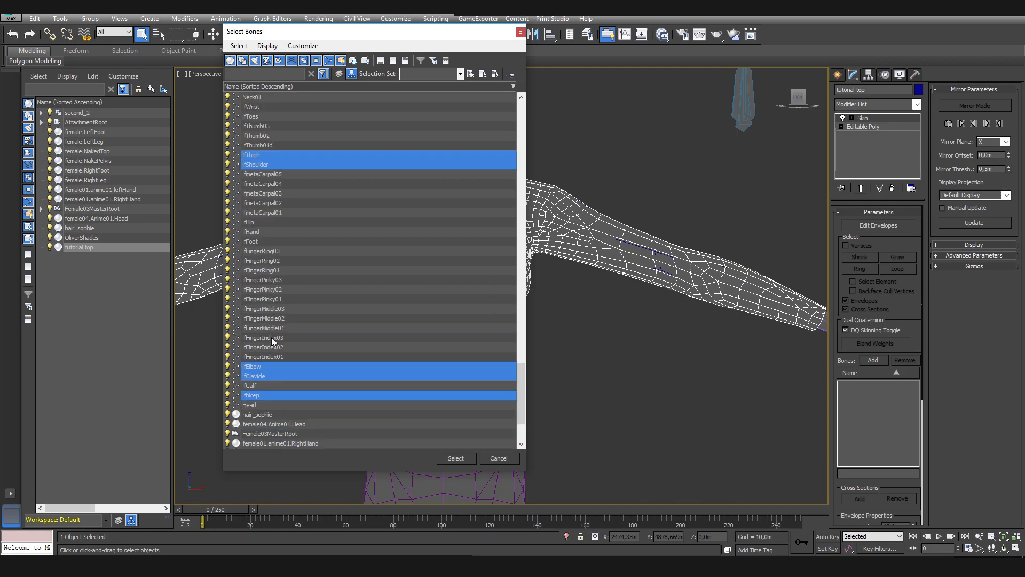
{"action": "scroll", "coordinate": [259, 185], "scroll_direction": "up", "scroll_amount": 5}
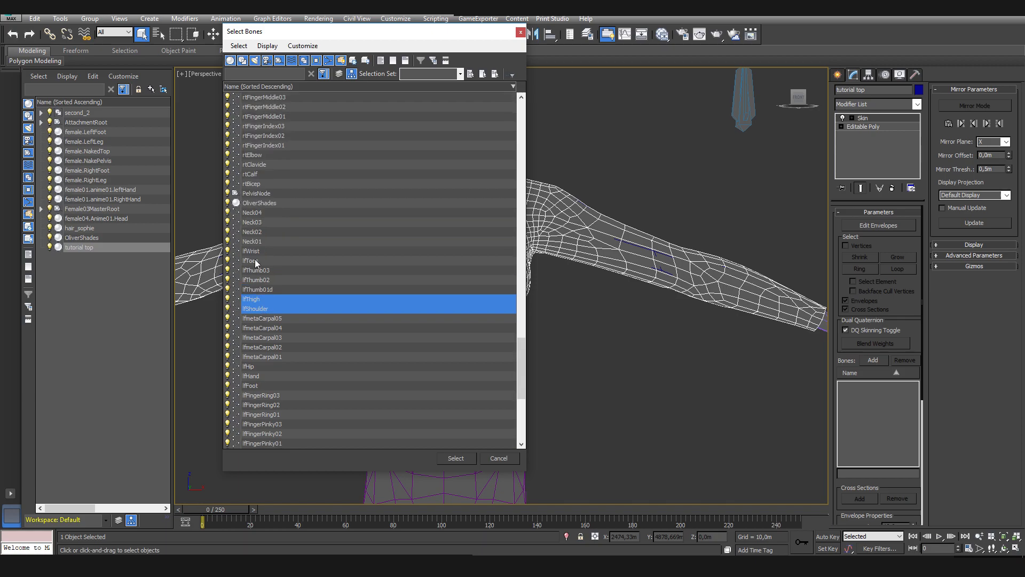
{"action": "scroll", "coordinate": [255, 252], "scroll_direction": "up", "scroll_amount": 1}
{"action": "left_click_drag", "start_coordinate": [295, 280], "coordinate": [253, 242], "text": "ctrl"}
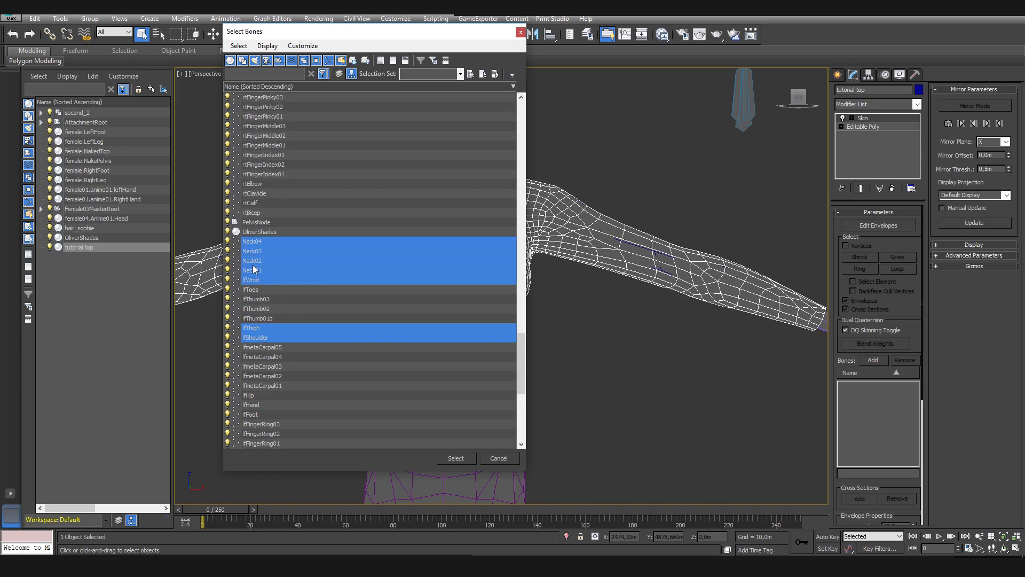
Add PelvisNode, rtBicep, rtClavicle and rtElbow to the bone selection
{"action": "scroll", "coordinate": [256, 300], "scroll_direction": "up", "scroll_amount": 1}
{"action": "scroll", "coordinate": [259, 300], "scroll_direction": "up", "scroll_amount": 2}
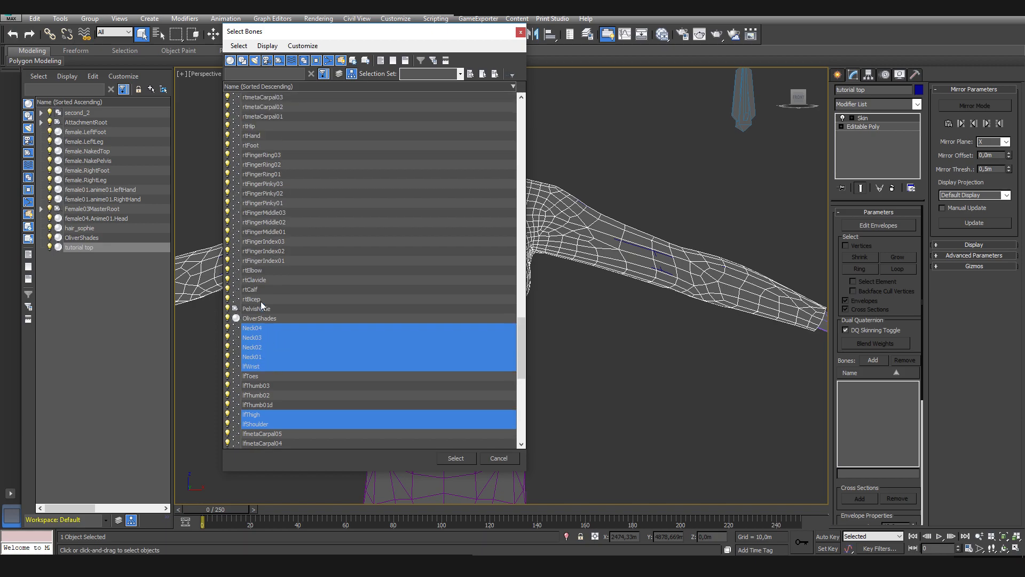
{"action": "left_click", "coordinate": [263, 308], "text": "ctrl"}
{"action": "scroll", "coordinate": [263, 309], "scroll_direction": "up", "scroll_amount": 1}
{"action": "left_click", "coordinate": [249, 327], "text": "ctrl"}
{"action": "left_click", "coordinate": [262, 308], "text": "ctrl"}
{"action": "left_click", "coordinate": [260, 299], "text": "ctrl"}
{"action": "scroll", "coordinate": [261, 282], "scroll_direction": "up", "scroll_amount": 2}
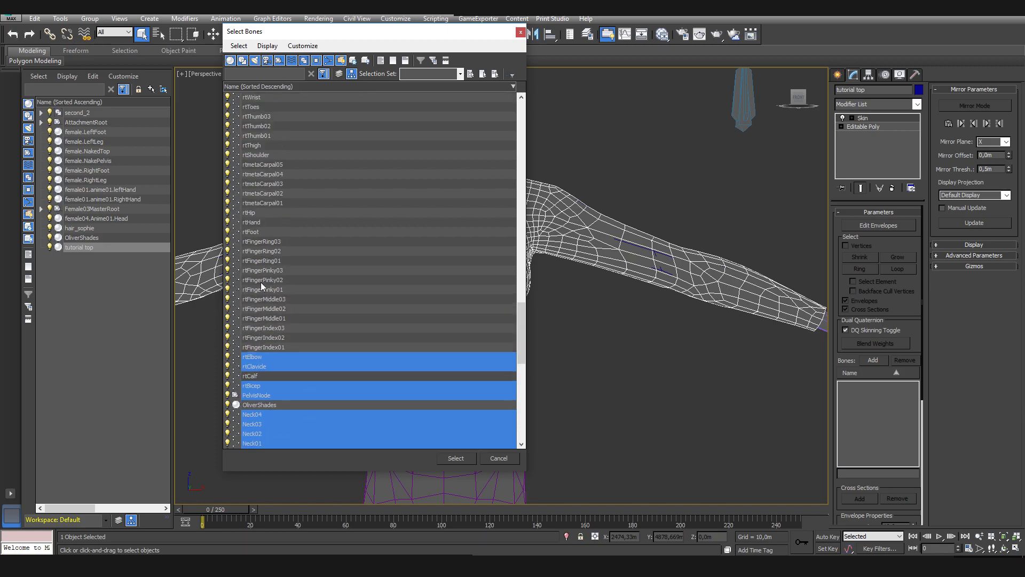
Add rtHand, rtShoulder, rtThigh and rtWrist to the bone selection
{"action": "left_click", "coordinate": [254, 221], "text": "ctrl"}
{"action": "scroll", "coordinate": [257, 236], "scroll_direction": "up", "scroll_amount": 2}
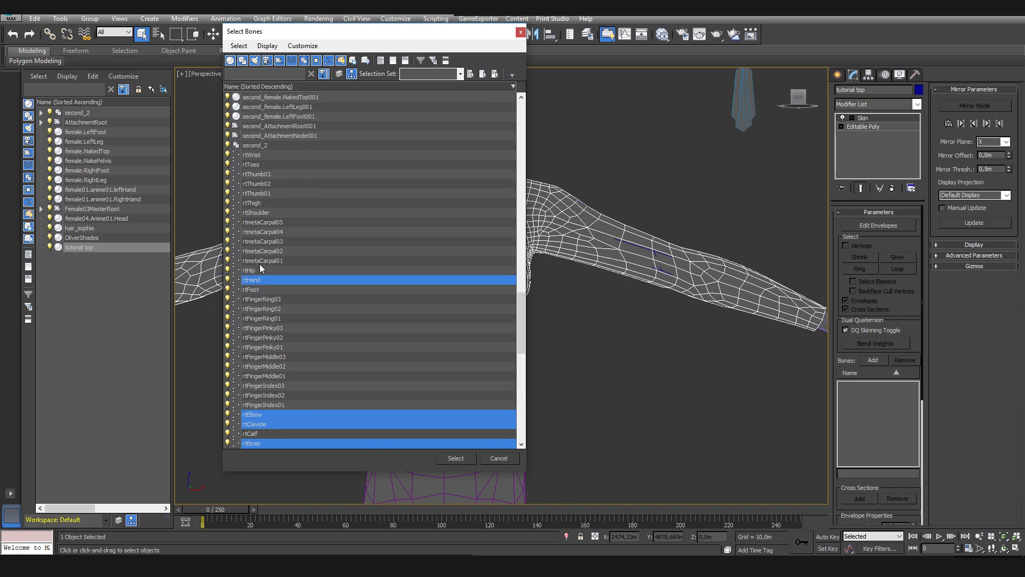
{"action": "left_click", "coordinate": [257, 213], "text": "ctrl"}
{"action": "left_click", "coordinate": [258, 205], "text": "ctrl"}
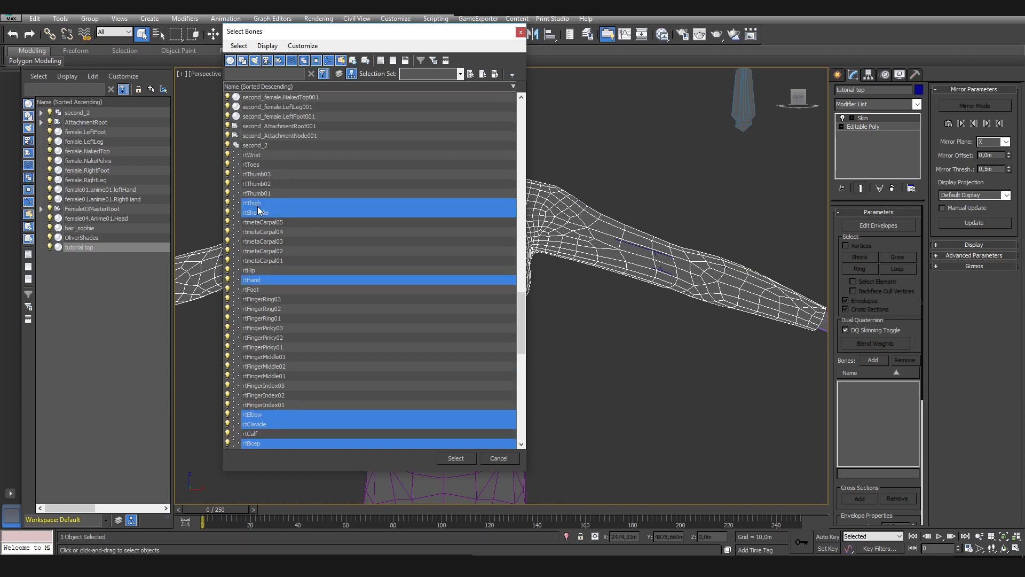
{"action": "scroll", "coordinate": [258, 207], "scroll_direction": "up", "scroll_amount": 2}
{"action": "scroll", "coordinate": [293, 293], "scroll_direction": "up", "scroll_amount": 20}
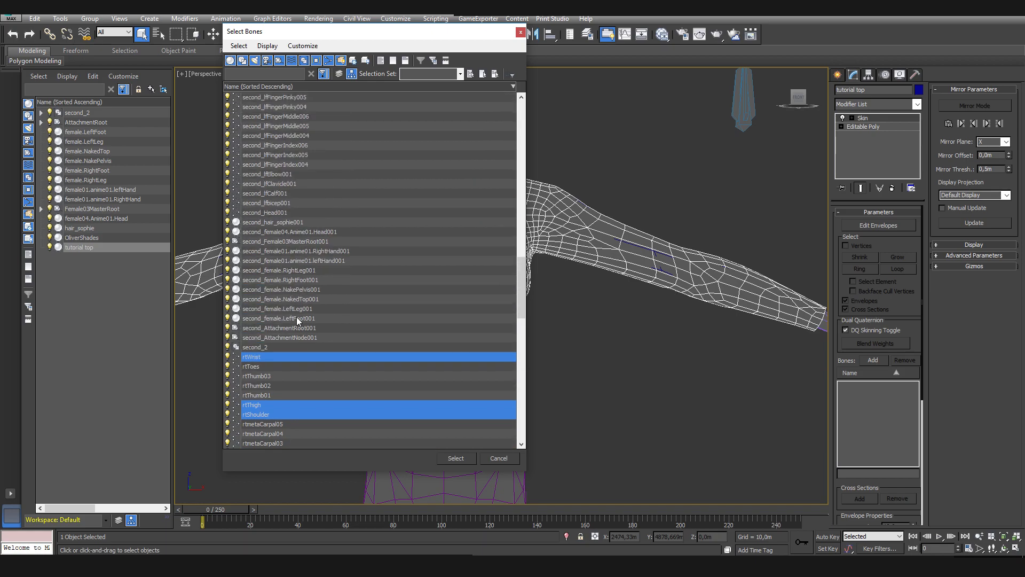
Add Spine01 through Spine04 to the bone selection and check the bones marked further down the list
{"action": "left_click_drag", "start_coordinate": [523, 204], "coordinate": [523, 134]}
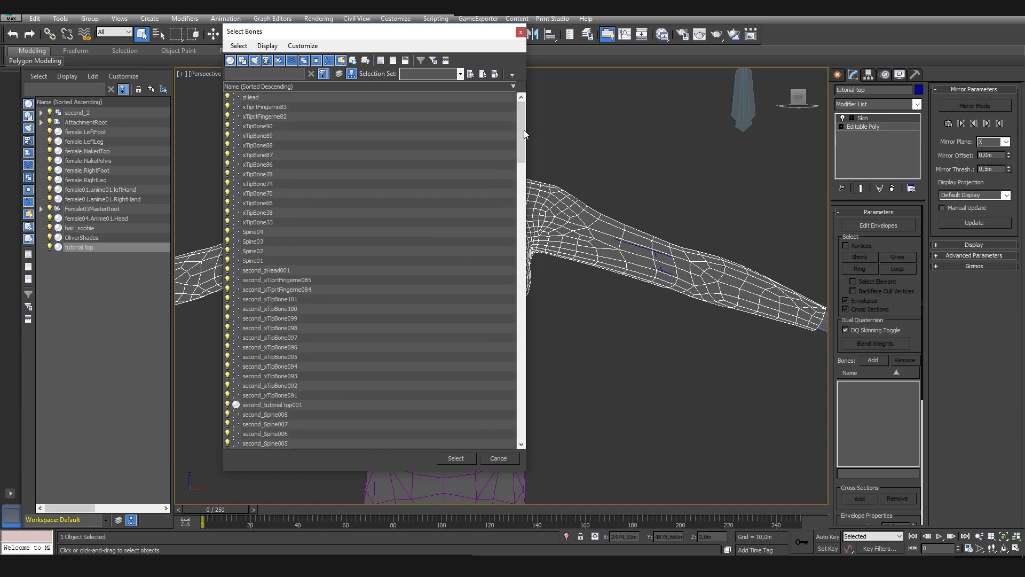
{"action": "left_click_drag", "start_coordinate": [250, 262], "coordinate": [251, 232]}
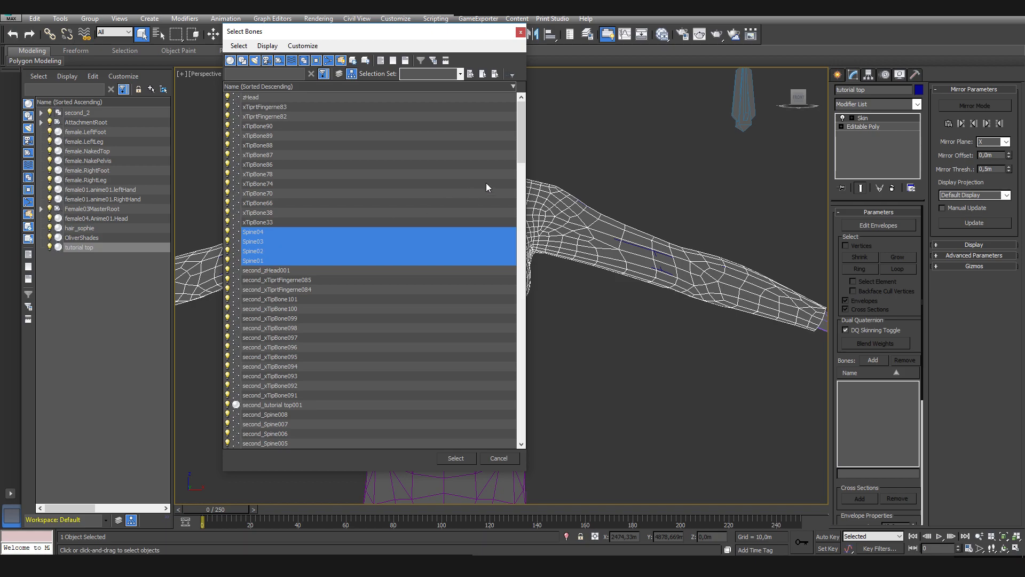
{"action": "left_click_drag", "start_coordinate": [519, 135], "coordinate": [501, 270]}
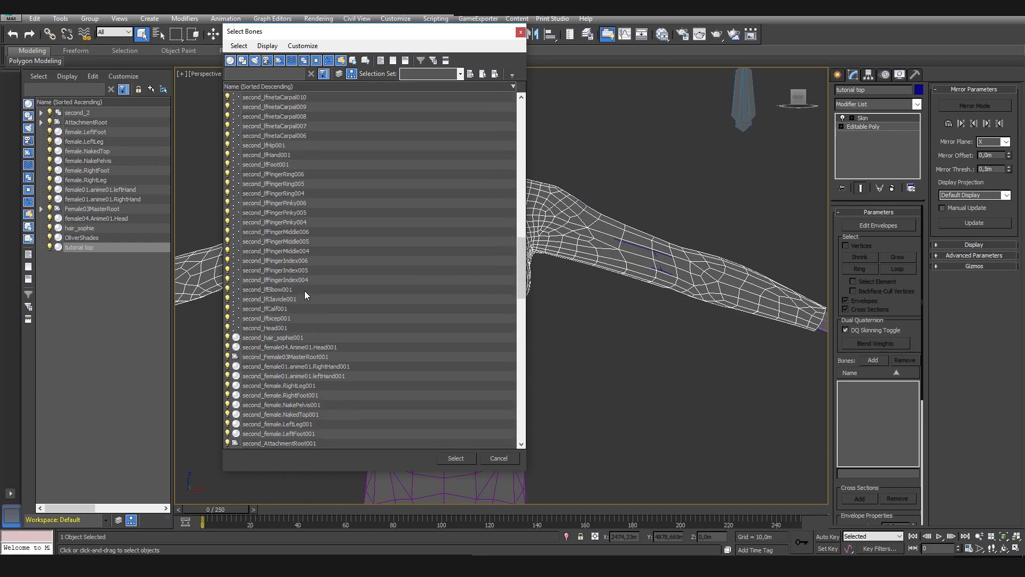
{"action": "left_click_drag", "start_coordinate": [521, 283], "coordinate": [519, 354]}
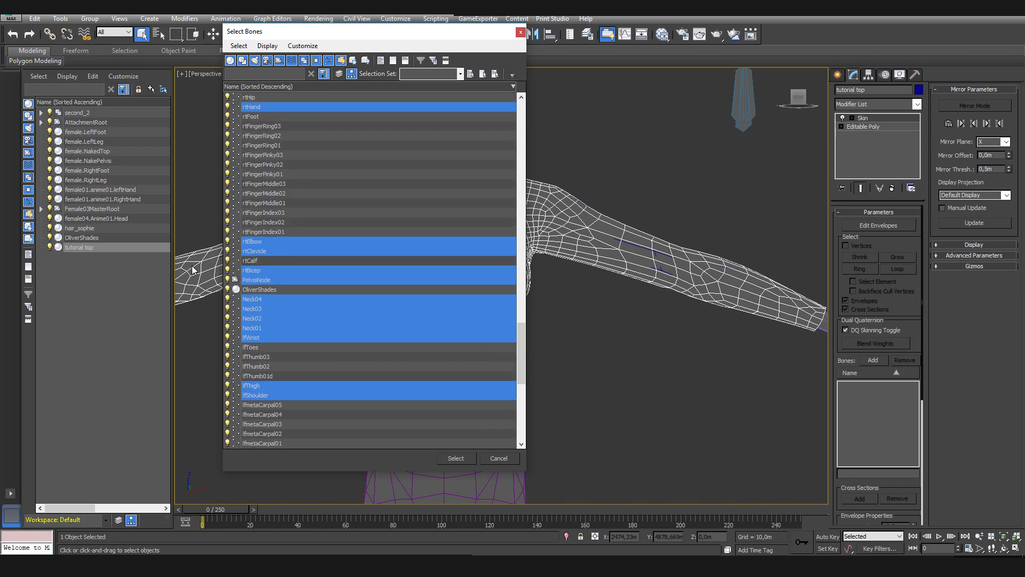
Confirm the bone selection to load the chosen bones into the Skin modifier
{"action": "left_click", "coordinate": [461, 460]}
{"action": "middle_click_drag", "start_coordinate": [516, 442], "coordinate": [507, 384]}
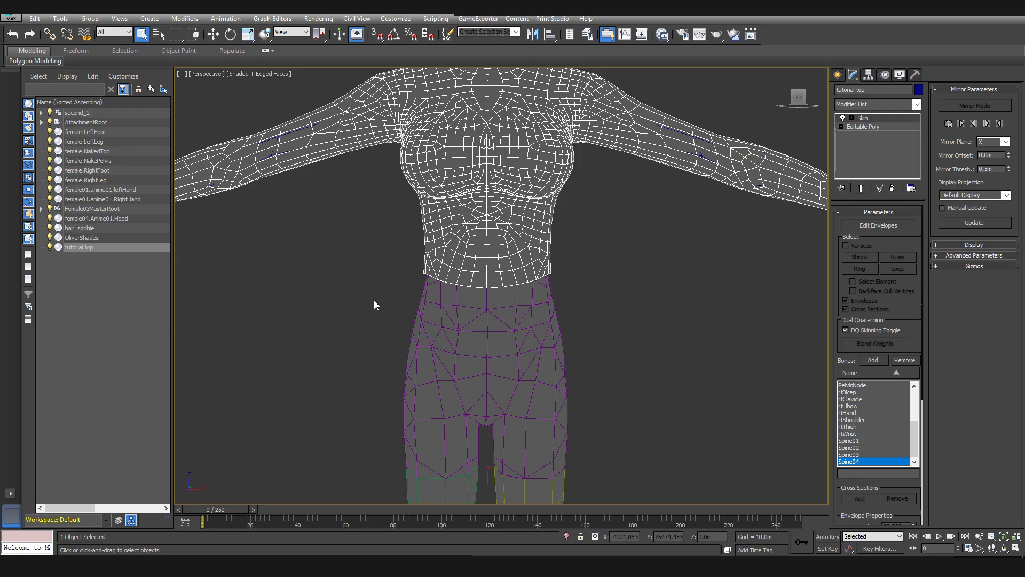
{"action": "middle_click_drag", "start_coordinate": [384, 295], "coordinate": [559, 378], "text": "alt"}
{"action": "middle_click_drag", "start_coordinate": [703, 348], "coordinate": [711, 348], "text": "alt"}
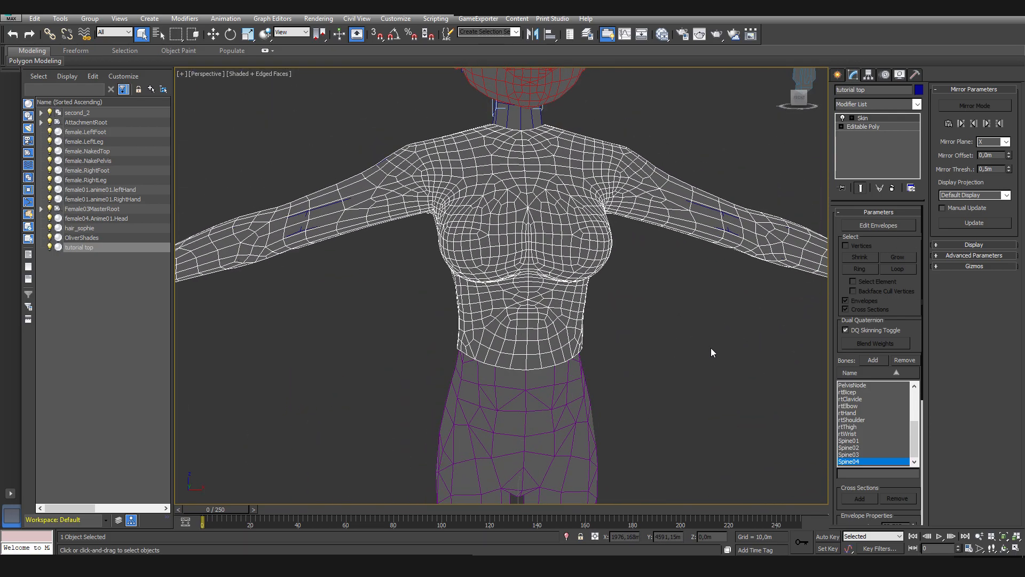
Isolate the tutorial top mesh so the rest of the character is hidden
{"action": "key", "text": "alt+q"}
{"action": "middle_click_drag", "start_coordinate": [607, 409], "coordinate": [572, 357], "text": "alt"}
{"action": "scroll", "coordinate": [572, 356], "scroll_direction": "up", "scroll_amount": 3}
{"action": "middle_click_drag", "start_coordinate": [513, 379], "coordinate": [546, 379]}
{"action": "scroll", "coordinate": [548, 415], "scroll_direction": "up", "scroll_amount": 3}
{"action": "scroll", "coordinate": [546, 379], "scroll_direction": "down", "scroll_amount": 3}
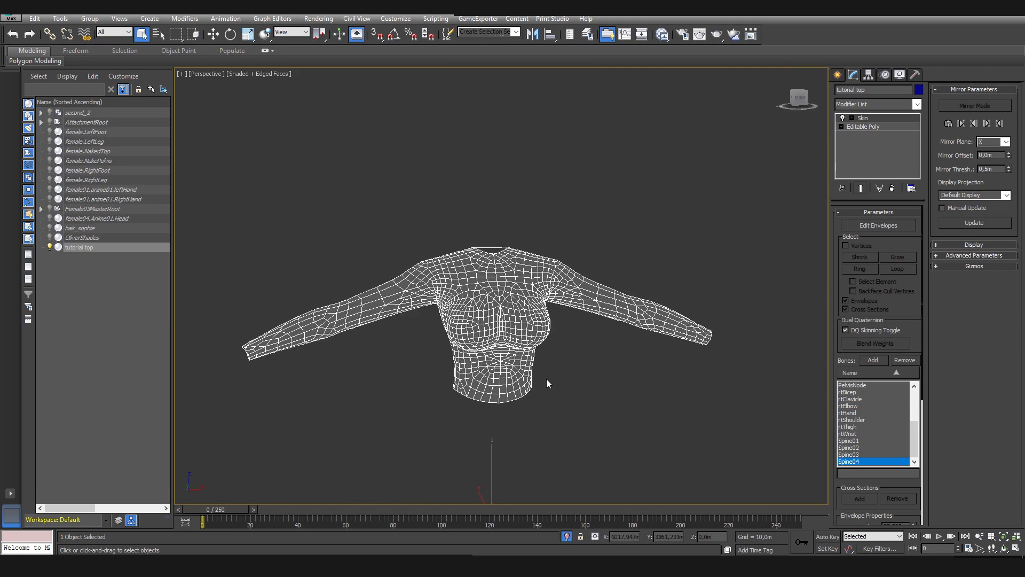
Enter envelope editing on the top's Skin modifier with the Move tool active
{"action": "left_click", "coordinate": [878, 225]}
{"action": "key", "text": "w"}
{"action": "scroll", "coordinate": [553, 358], "scroll_direction": "up", "scroll_amount": 2}
{"action": "scroll", "coordinate": [491, 297], "scroll_direction": "up", "scroll_amount": 3}
{"action": "key", "text": "alt"}
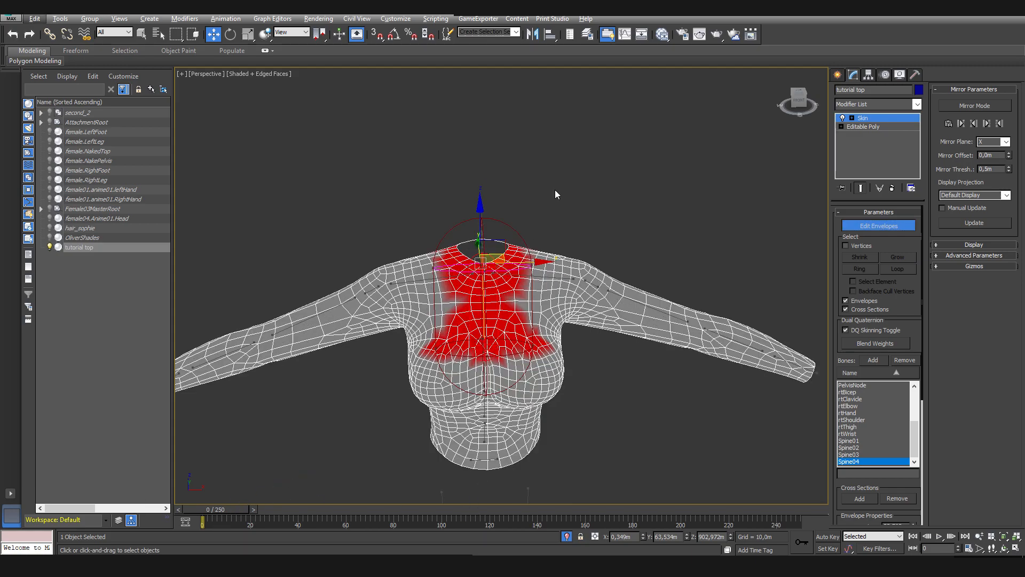
Scrub the animation to frame 224 and inspect how the top deforms around the shoulders
{"action": "key", "text": "q"}
{"action": "left_click_drag", "start_coordinate": [236, 507], "coordinate": [621, 505]}
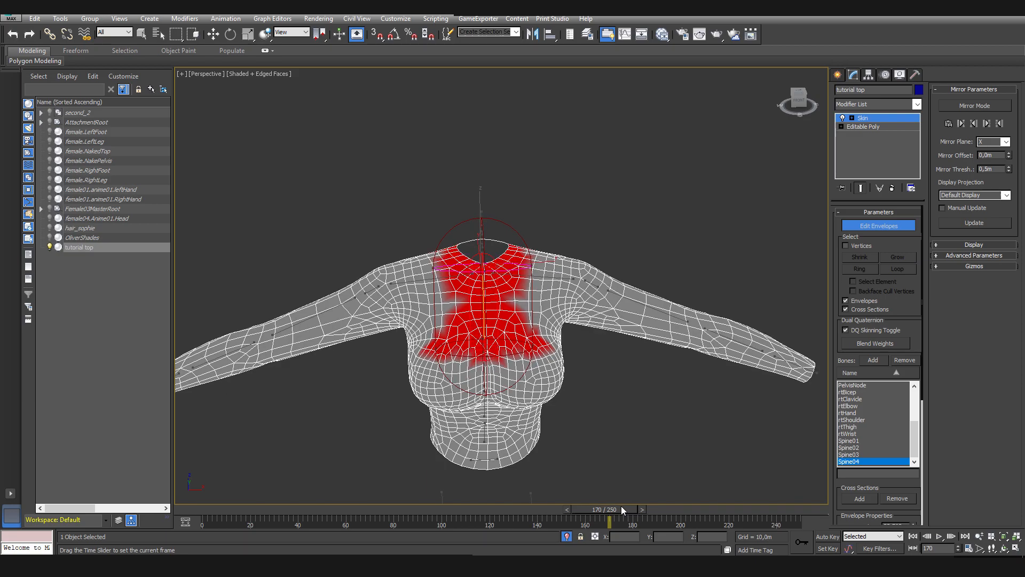
{"action": "key", "text": "w"}
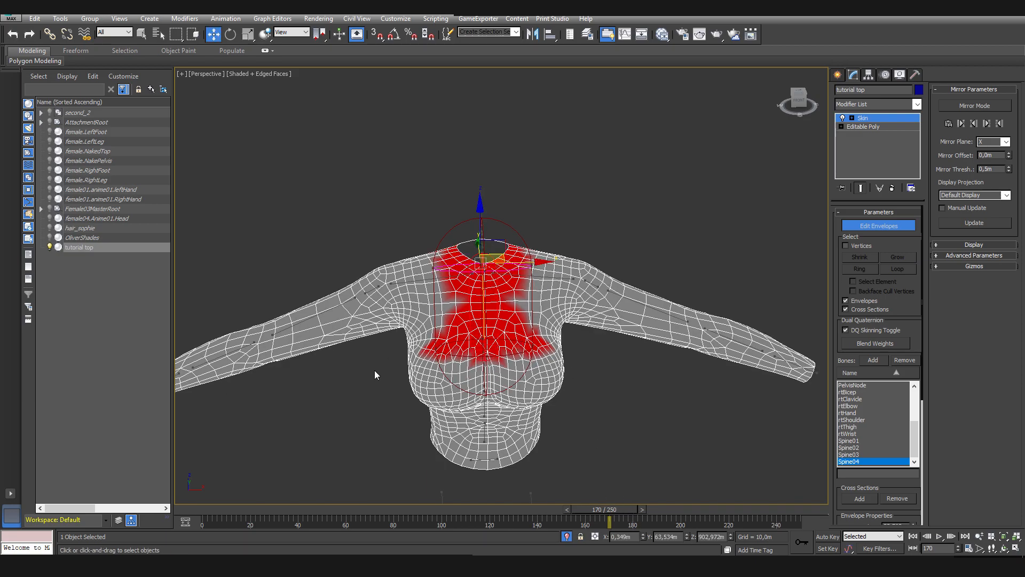
{"action": "middle_click_drag", "start_coordinate": [521, 398], "coordinate": [545, 380], "text": "alt"}
{"action": "left_click_drag", "start_coordinate": [601, 512], "coordinate": [727, 514]}
{"action": "middle_click_drag", "start_coordinate": [605, 397], "coordinate": [398, 394], "text": "alt"}
{"action": "scroll", "coordinate": [501, 291], "scroll_direction": "up", "scroll_amount": 3}
{"action": "middle_click_drag", "start_coordinate": [501, 291], "coordinate": [521, 320], "text": "alt"}
{"action": "mouse_move", "coordinate": [521, 284]}
{"action": "middle_mouse_down", "text": "alt"}
{"action": "mouse_move", "coordinate": [515, 353]}
{"action": "mouse_move", "coordinate": [466, 444]}
{"action": "middle_mouse_up", "text": "alt"}
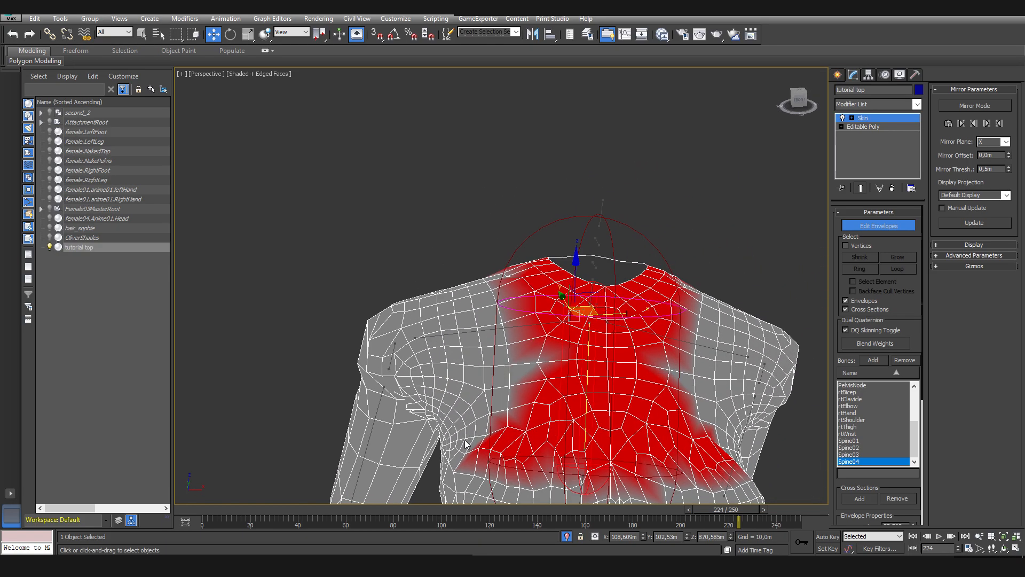
Inspect the deformed top from several angles in the last part of the animation, and return the timeline to frame 0
{"action": "scroll", "coordinate": [477, 448], "scroll_direction": "down", "scroll_amount": 3}
{"action": "middle_click_drag", "start_coordinate": [477, 447], "coordinate": [393, 268], "text": "alt"}
{"action": "scroll", "coordinate": [433, 246], "scroll_direction": "up", "scroll_amount": 3}
{"action": "middle_click_drag", "start_coordinate": [541, 258], "coordinate": [550, 398], "text": "alt"}
{"action": "left_click_drag", "start_coordinate": [748, 507], "coordinate": [761, 514]}
{"action": "middle_click_drag", "start_coordinate": [494, 407], "coordinate": [567, 398], "text": "alt"}
{"action": "middle_click_drag", "start_coordinate": [339, 384], "coordinate": [505, 417], "text": "alt"}
{"action": "middle_click_drag", "start_coordinate": [505, 416], "coordinate": [550, 415], "text": "alt"}
{"action": "left_click_drag", "start_coordinate": [752, 509], "coordinate": [197, 523]}
Enable vertex selection for the Skin modifier's envelope editing
{"action": "scroll", "coordinate": [495, 436], "scroll_direction": "down", "scroll_amount": 10}
{"action": "middle_click_drag", "start_coordinate": [495, 436], "coordinate": [507, 402], "text": "alt"}
{"action": "double_click", "coordinate": [894, 227]}
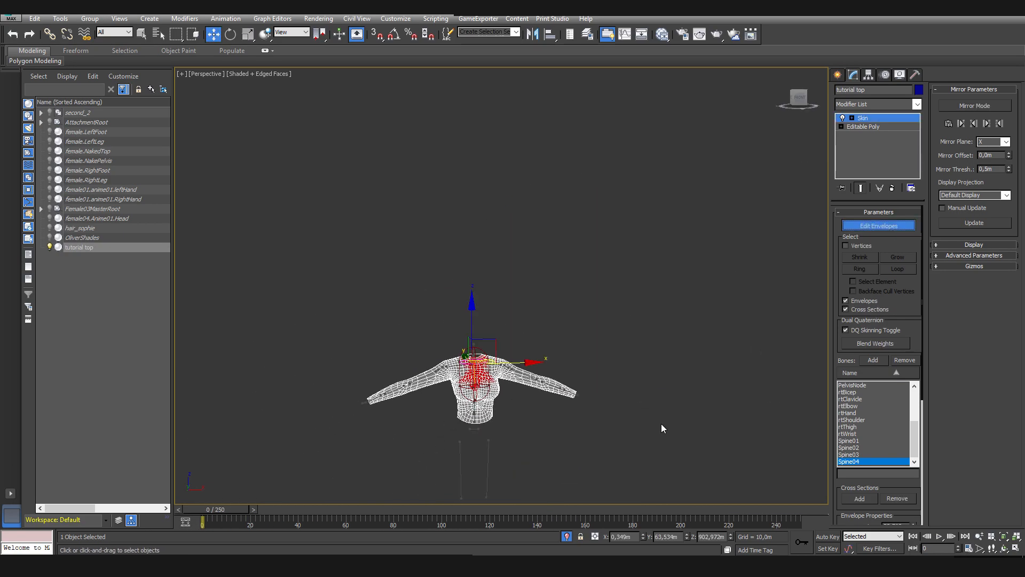
{"action": "middle_click_drag", "start_coordinate": [519, 444], "coordinate": [539, 373]}
{"action": "scroll", "coordinate": [539, 374], "scroll_direction": "up", "scroll_amount": 10}
{"action": "scroll", "coordinate": [629, 392], "scroll_direction": "down", "scroll_amount": 3}
{"action": "left_click", "coordinate": [846, 246]}
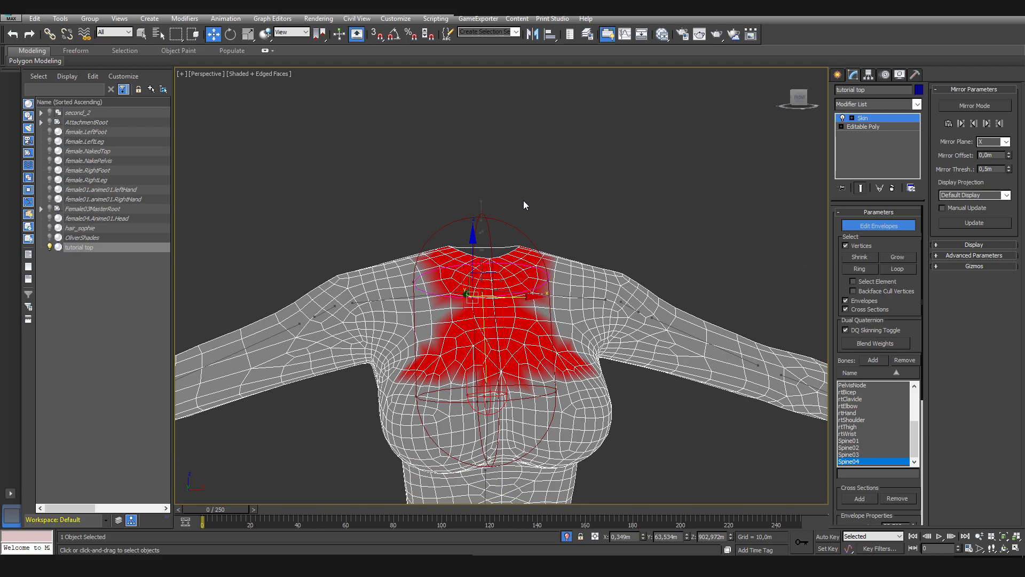
Open the Weight Tool and move its window into the empty area beside the mesh
{"action": "scroll", "coordinate": [846, 481], "scroll_direction": "down", "scroll_amount": 5}
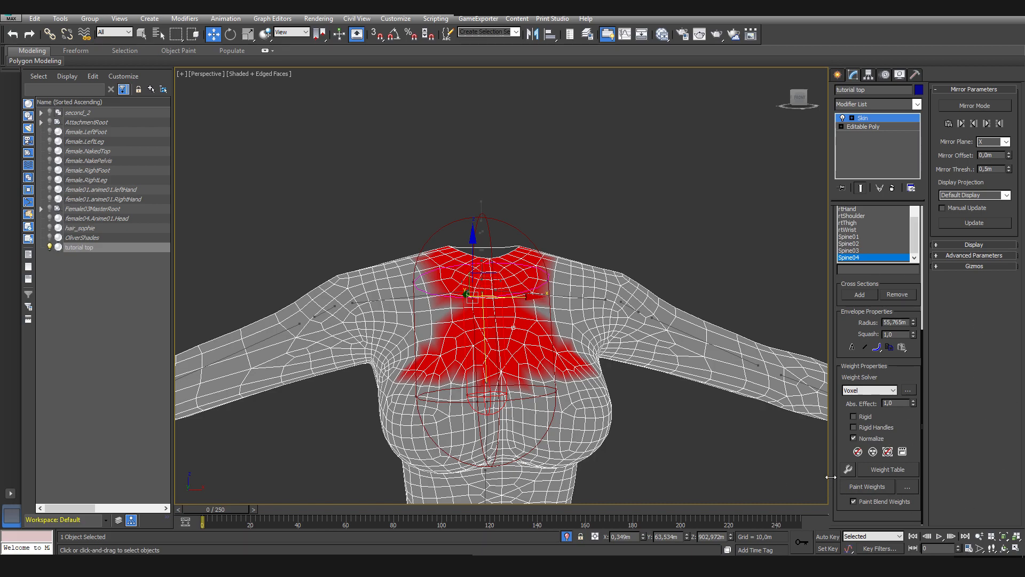
{"action": "left_click", "coordinate": [848, 470]}
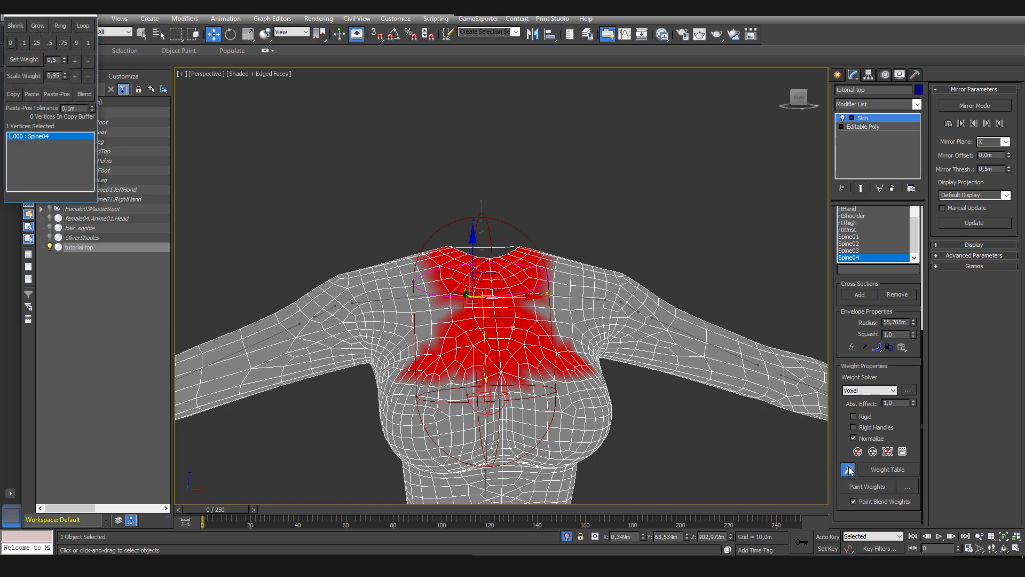
{"action": "left_click_drag", "start_coordinate": [47, 9], "coordinate": [219, 92]}
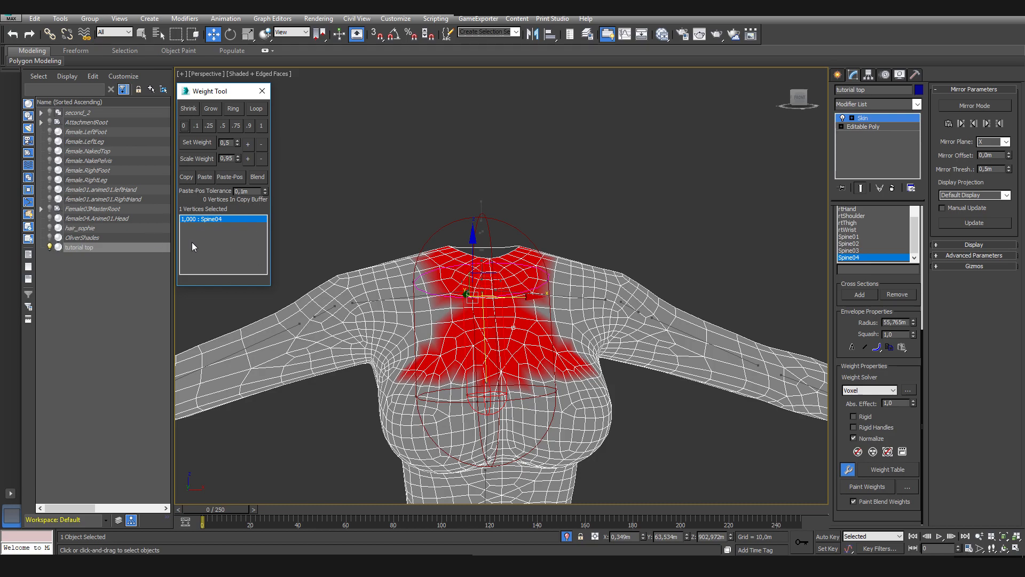
Select vertices around the right shoulder and upper arm and check their bone weights in the Weight Tool
{"action": "scroll", "coordinate": [337, 347], "scroll_direction": "up", "scroll_amount": 2}
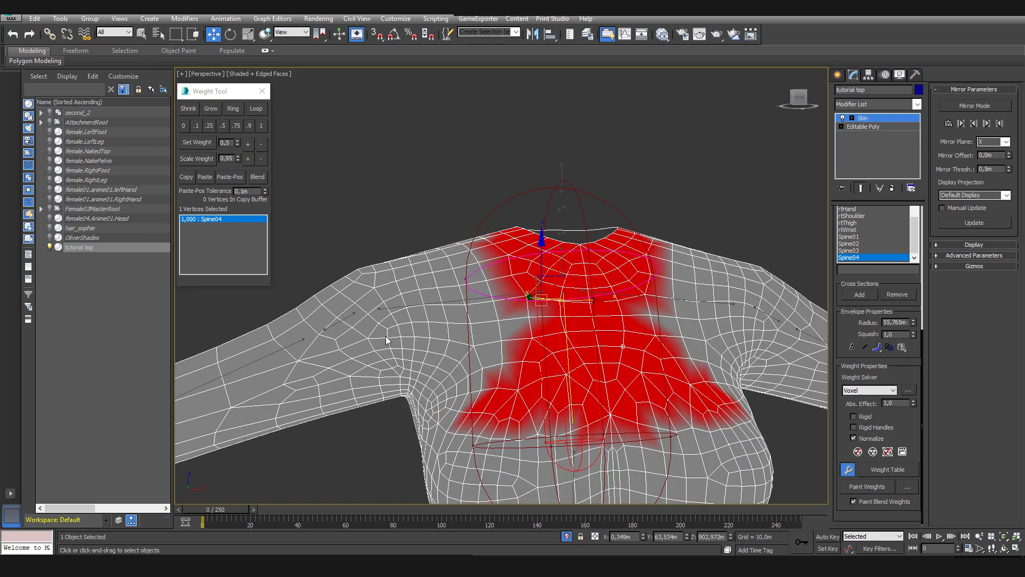
{"action": "left_click", "coordinate": [387, 337]}
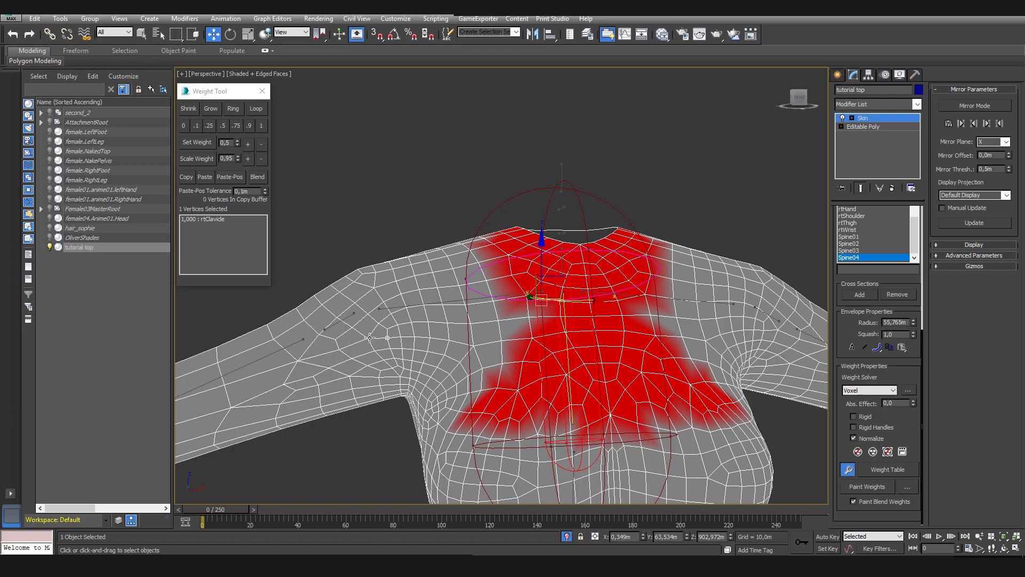
{"action": "left_click", "coordinate": [340, 349]}
{"action": "left_click", "coordinate": [302, 324]}
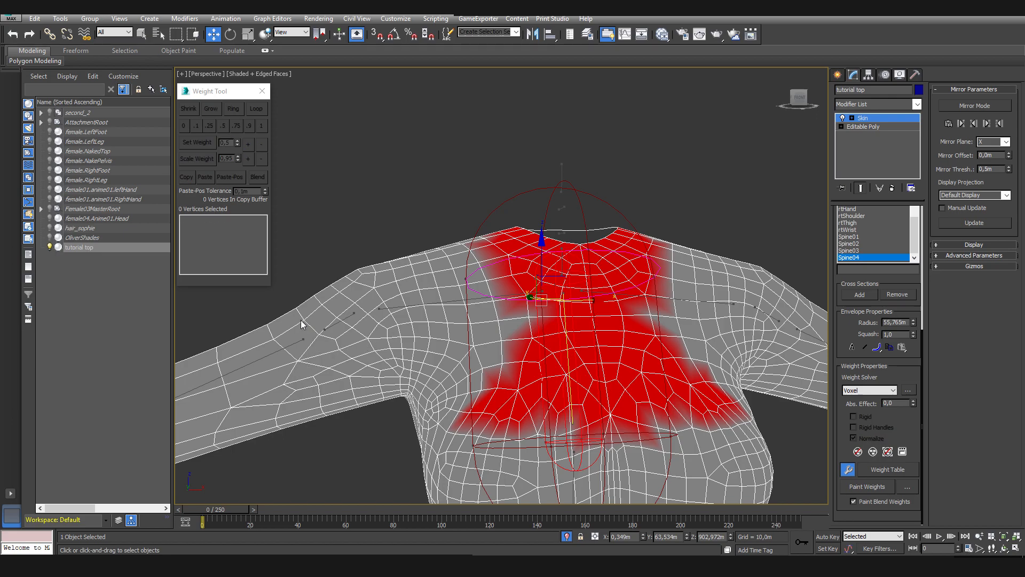
{"action": "left_click_drag", "start_coordinate": [290, 287], "coordinate": [332, 380]}
{"action": "scroll", "coordinate": [370, 452], "scroll_direction": "down", "scroll_amount": 3}
{"action": "middle_click_drag", "start_coordinate": [371, 451], "coordinate": [302, 342]}
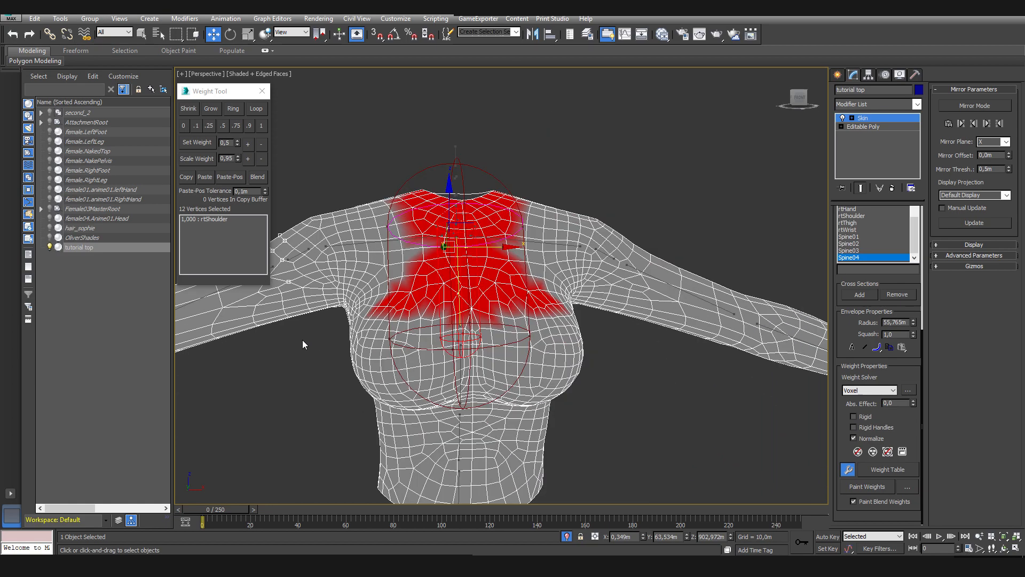
Go through several bones in the Skin bone list, up to lfWrist, to view their influence on the mesh
{"action": "left_click", "coordinate": [865, 235]}
{"action": "left_click", "coordinate": [860, 214]}
{"action": "left_click", "coordinate": [859, 209]}
{"action": "scroll", "coordinate": [861, 240], "scroll_direction": "up", "scroll_amount": 3}
{"action": "left_click", "coordinate": [858, 221]}
{"action": "left_click", "coordinate": [857, 209]}
{"action": "middle_click_drag", "start_coordinate": [605, 268], "coordinate": [653, 297]}
{"action": "scroll", "coordinate": [861, 228], "scroll_direction": "up", "scroll_amount": 1}
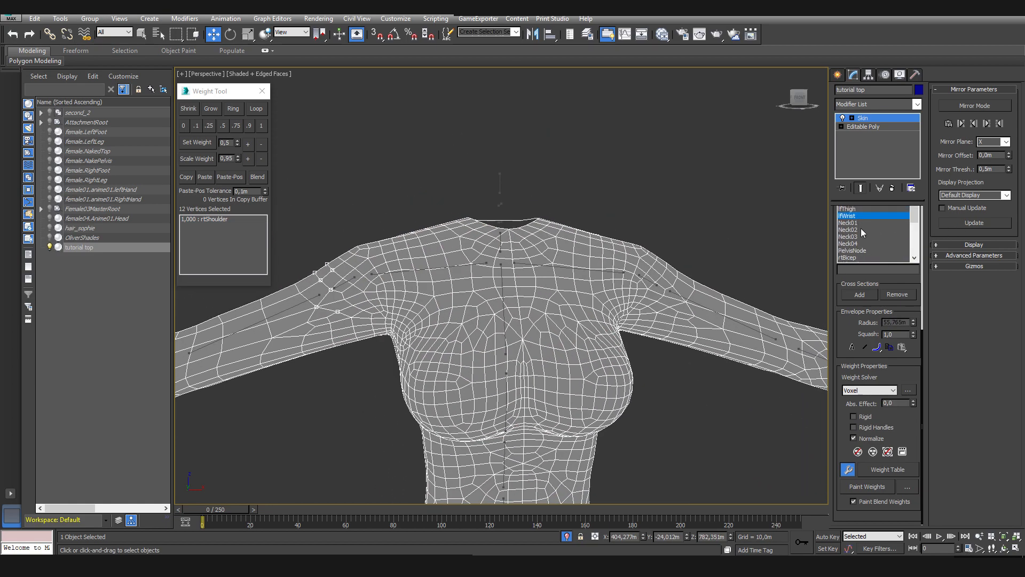
Show the lfbicep bone's weight influence on the left sleeve
{"action": "scroll", "coordinate": [865, 275], "scroll_direction": "up", "scroll_amount": 3}
{"action": "left_click", "coordinate": [857, 276]}
{"action": "left_click", "coordinate": [847, 270]}
{"action": "middle_click_drag", "start_coordinate": [719, 347], "coordinate": [694, 347], "text": "alt"}
{"action": "scroll", "coordinate": [744, 317], "scroll_direction": "up", "scroll_amount": 4}
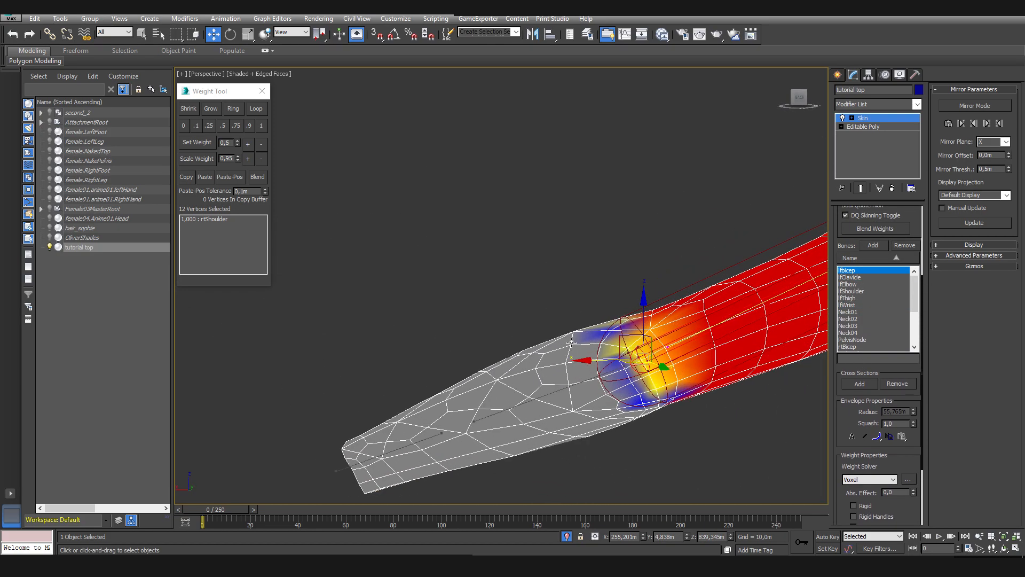
Select a vertex at the left elbow and compare its lfbicep and lfElbow weights
{"action": "scroll", "coordinate": [614, 374], "scroll_direction": "up", "scroll_amount": 3}
{"action": "left_click", "coordinate": [614, 381]}
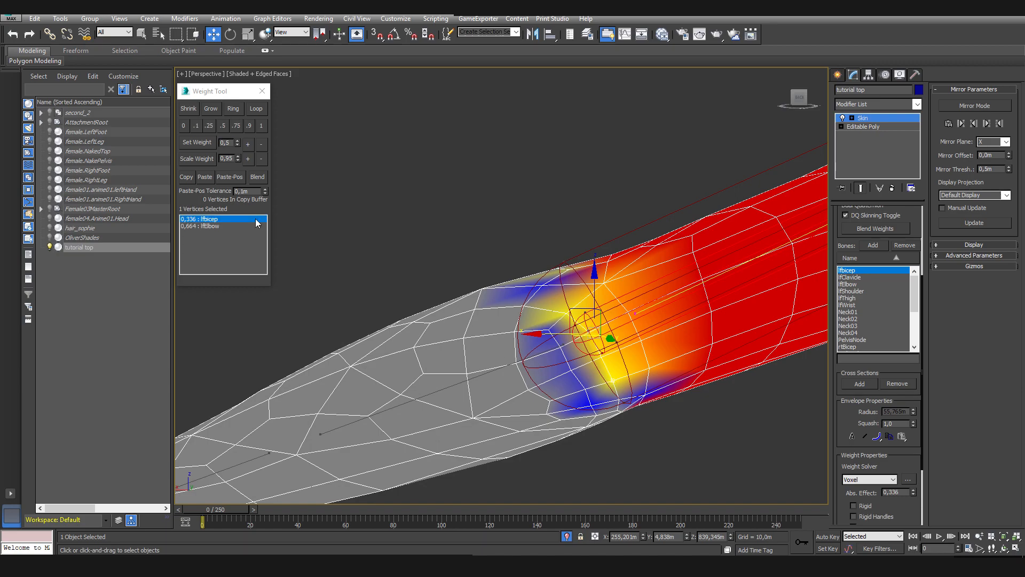
{"action": "left_click", "coordinate": [210, 225]}
{"action": "left_click", "coordinate": [215, 219]}
{"action": "left_click", "coordinate": [213, 226]}
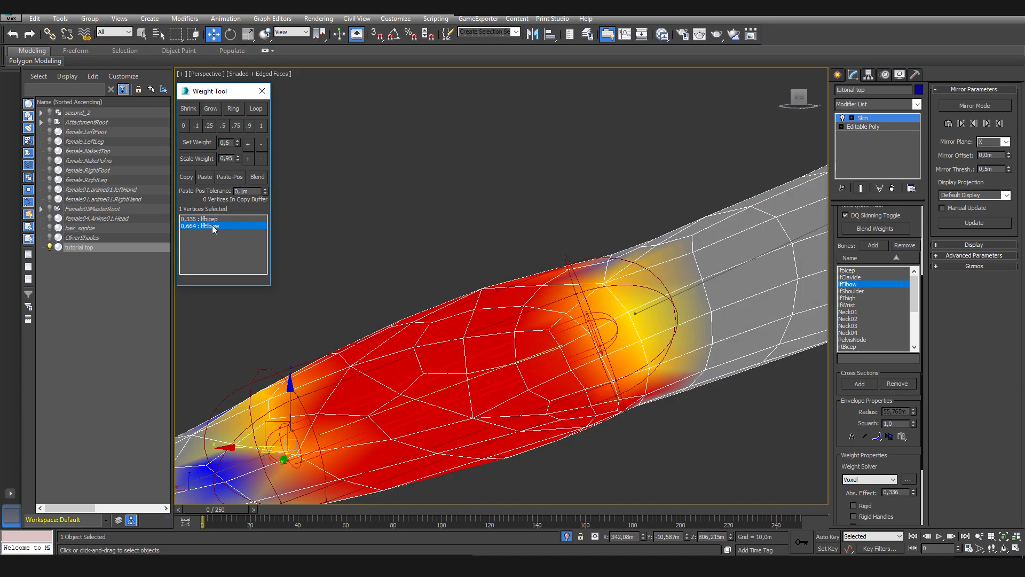
{"action": "scroll", "coordinate": [581, 297], "scroll_direction": "down", "scroll_amount": 3}
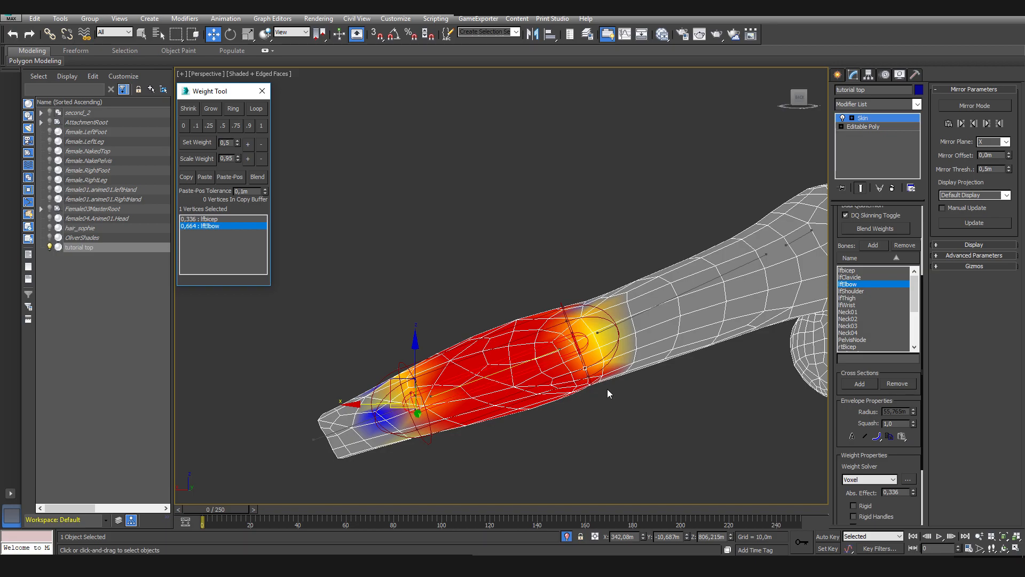
{"action": "middle_click_drag", "start_coordinate": [604, 382], "coordinate": [614, 279], "text": "alt"}
{"action": "scroll", "coordinate": [876, 382], "scroll_direction": "down", "scroll_amount": 1}
{"action": "scroll", "coordinate": [487, 339], "scroll_direction": "down", "scroll_amount": 3}
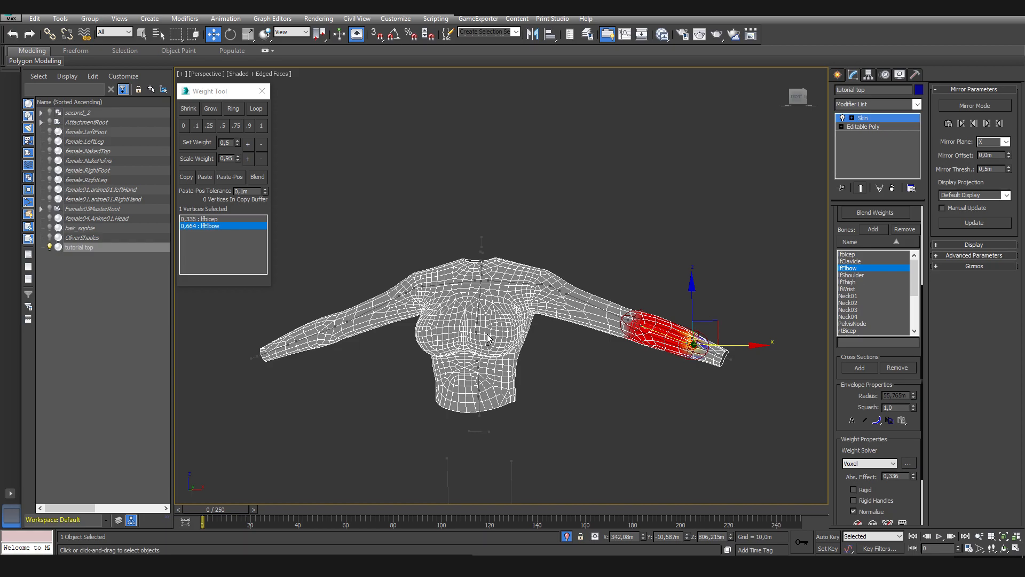
Examine the lfElbow envelope and its weight falloff along the left forearm, clearing the vertex selection
{"action": "scroll", "coordinate": [854, 395], "scroll_direction": "up", "scroll_amount": 4}
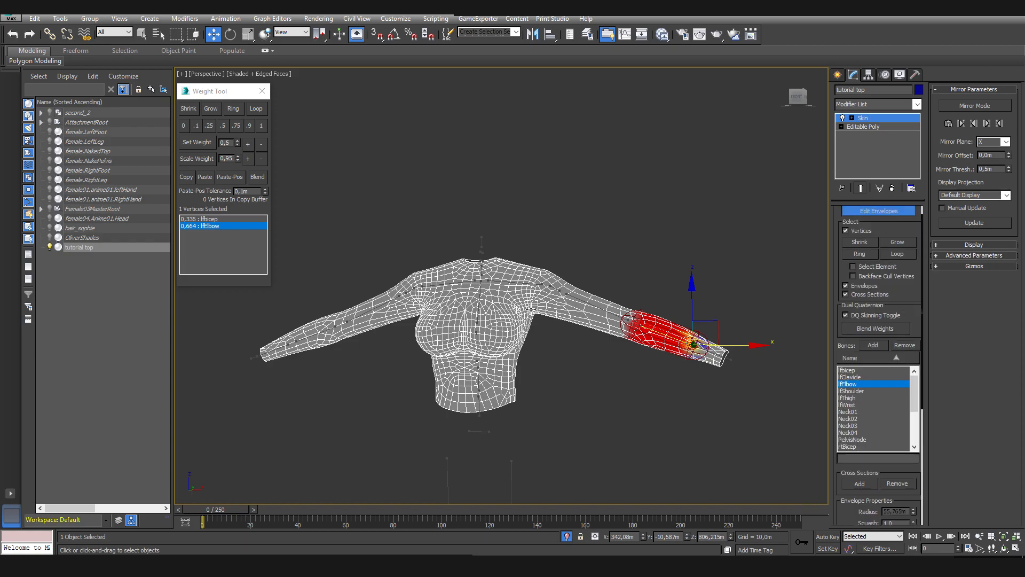
{"action": "scroll", "coordinate": [535, 308], "scroll_direction": "up", "scroll_amount": 5}
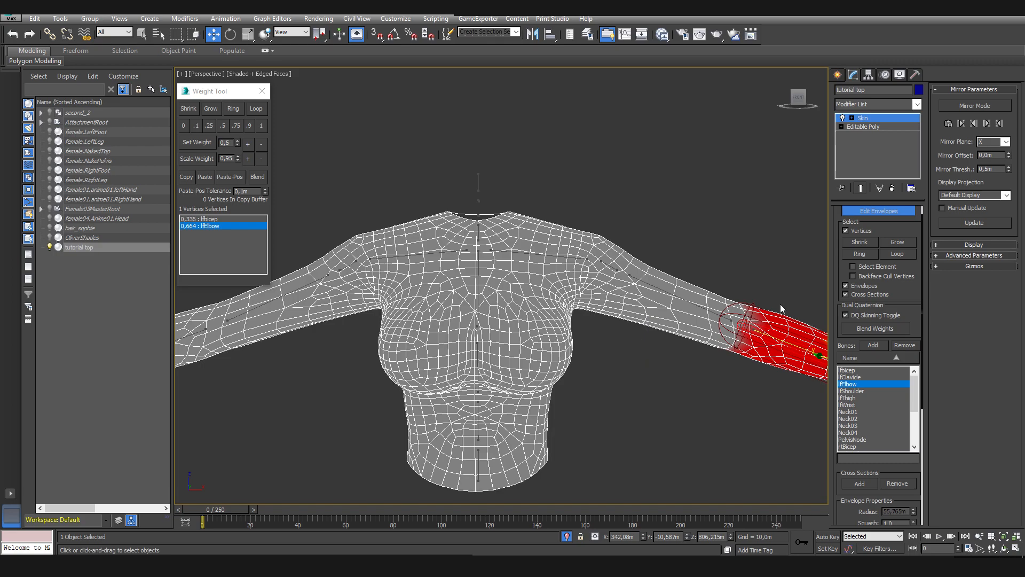
{"action": "middle_click_drag", "start_coordinate": [755, 404], "coordinate": [510, 391]}
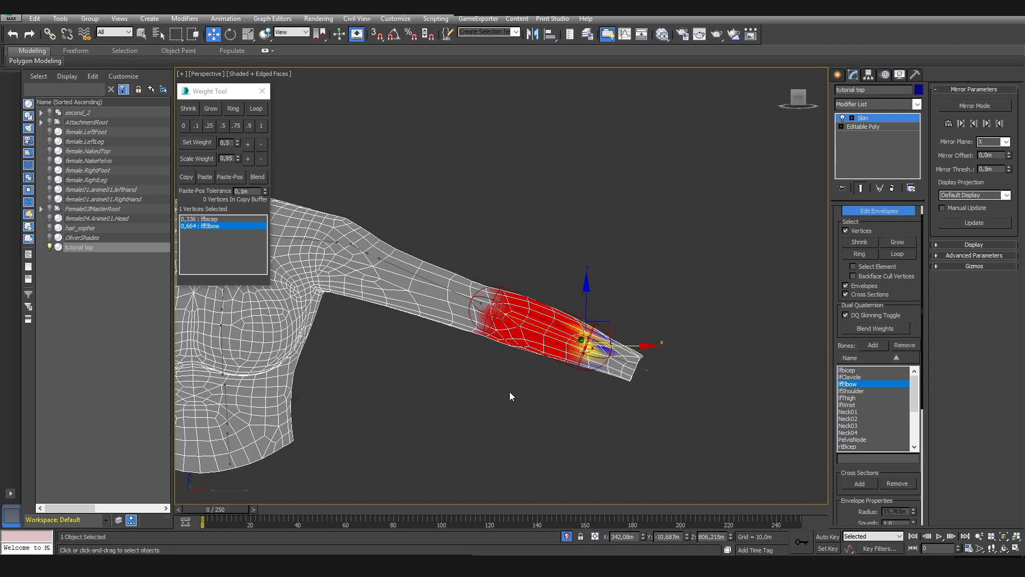
{"action": "scroll", "coordinate": [532, 323], "scroll_direction": "up", "scroll_amount": 3}
{"action": "left_click", "coordinate": [532, 322]}
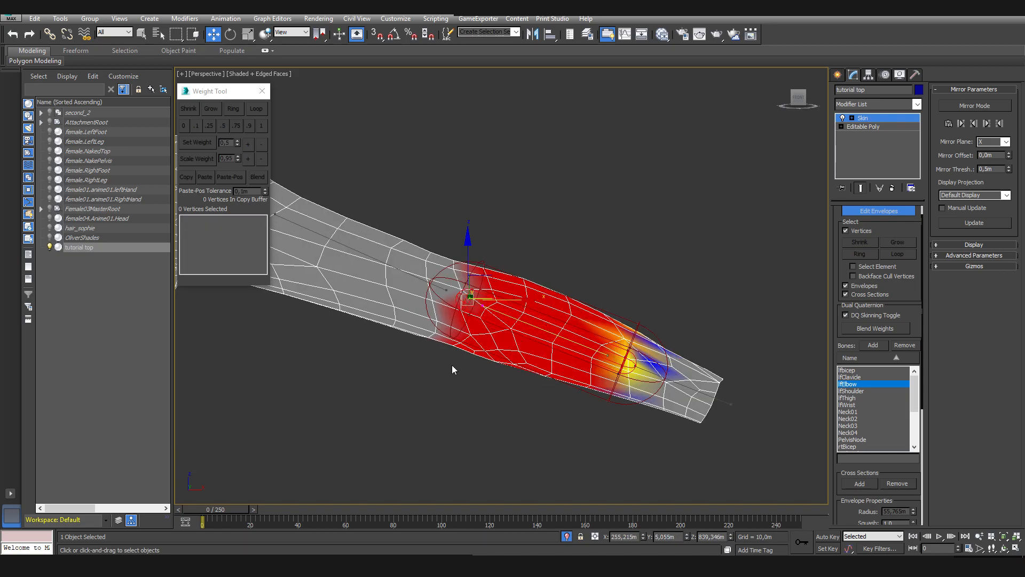
{"action": "left_click", "coordinate": [452, 337]}
{"action": "middle_click_drag", "start_coordinate": [586, 371], "coordinate": [649, 351], "text": "alt"}
Show the lfShoulder bone's influence and examine its weights from the front and back of the left shoulder
{"action": "left_click", "coordinate": [864, 391]}
{"action": "scroll", "coordinate": [728, 377], "scroll_direction": "down", "scroll_amount": 3}
{"action": "middle_click_drag", "start_coordinate": [728, 377], "coordinate": [705, 342]}
{"action": "middle_click_drag", "start_coordinate": [455, 379], "coordinate": [550, 397], "text": "alt"}
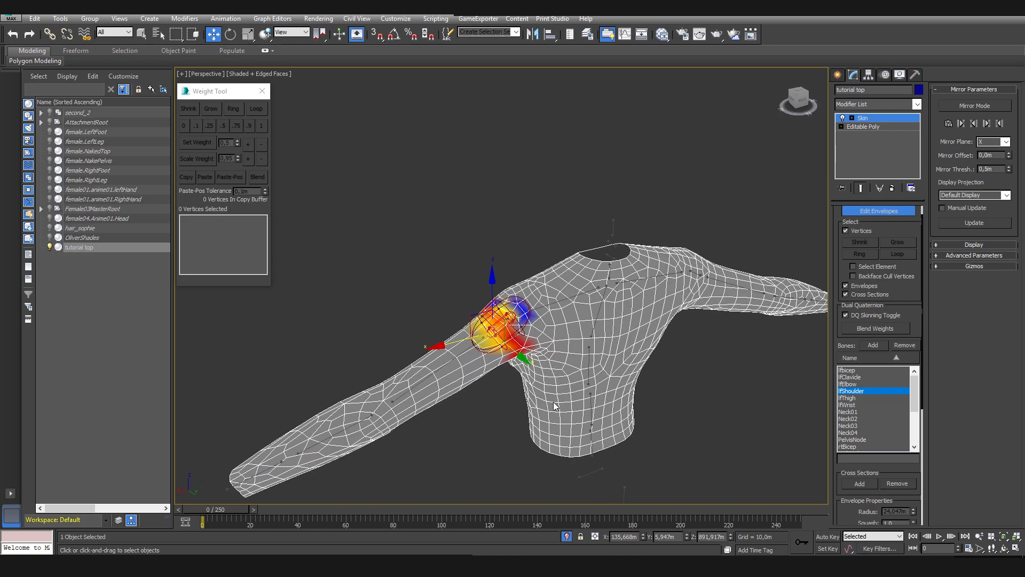
{"action": "scroll", "coordinate": [513, 388], "scroll_direction": "up", "scroll_amount": 5}
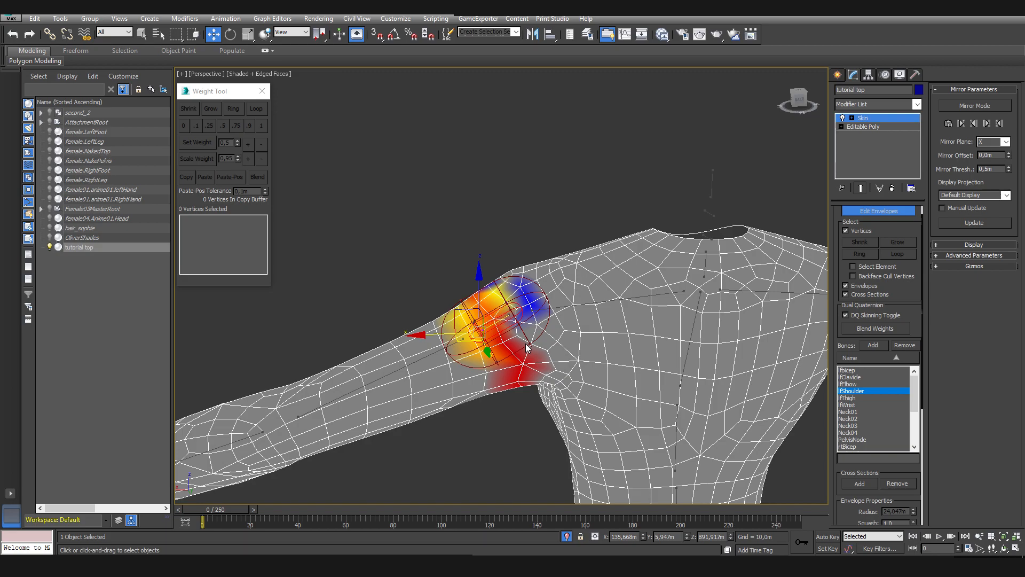
{"action": "middle_click_drag", "start_coordinate": [447, 377], "coordinate": [460, 267], "text": "alt"}
{"action": "middle_click_drag", "start_coordinate": [413, 412], "coordinate": [610, 286], "text": "alt"}
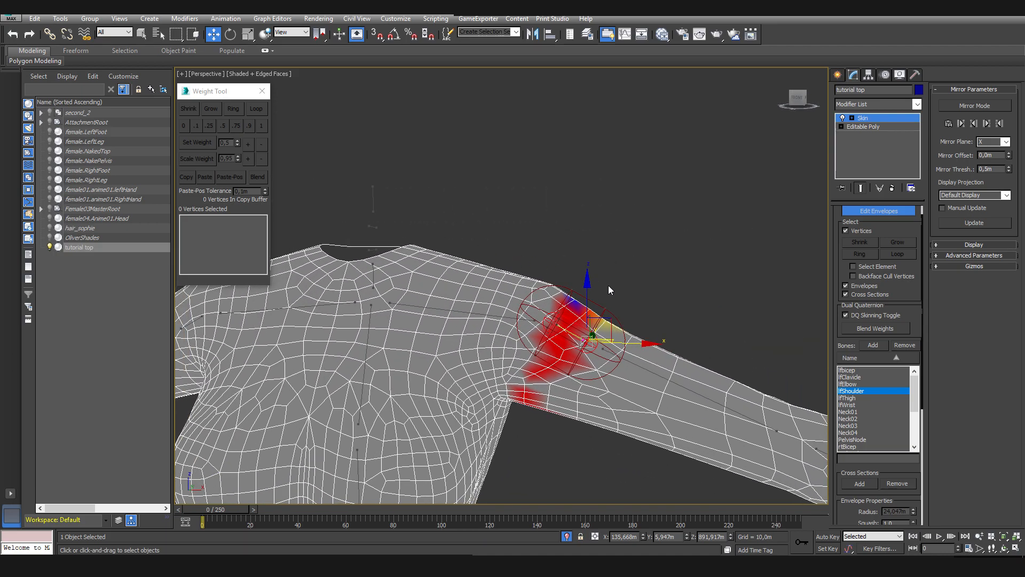
{"action": "scroll", "coordinate": [892, 431], "scroll_direction": "up", "scroll_amount": 1}
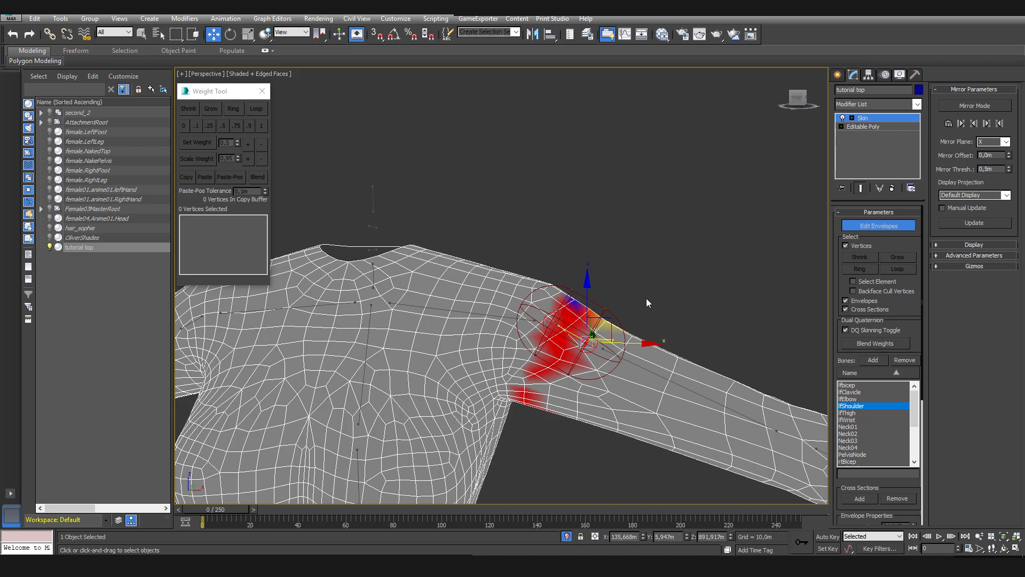
{"action": "scroll", "coordinate": [556, 408], "scroll_direction": "down", "scroll_amount": 5}
{"action": "middle_click_drag", "start_coordinate": [556, 408], "coordinate": [633, 357], "text": "alt"}
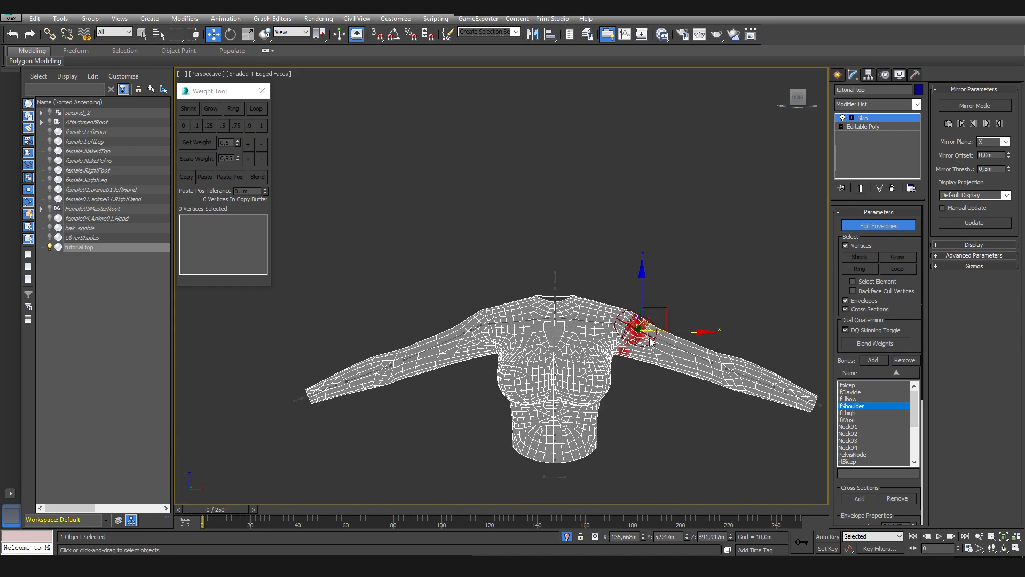
Select the rtShoulder envelope on the mesh and view its weights around the right shoulder
{"action": "scroll", "coordinate": [566, 363], "scroll_direction": "up", "scroll_amount": 8}
{"action": "left_click", "coordinate": [457, 300]}
{"action": "scroll", "coordinate": [459, 302], "scroll_direction": "down", "scroll_amount": 4}
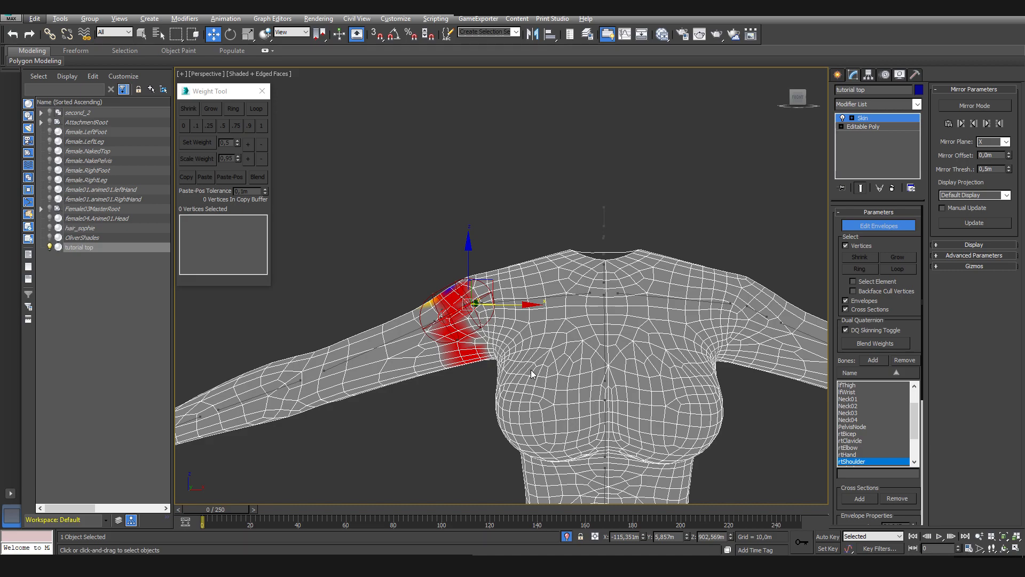
{"action": "scroll", "coordinate": [531, 373], "scroll_direction": "down", "scroll_amount": 6}
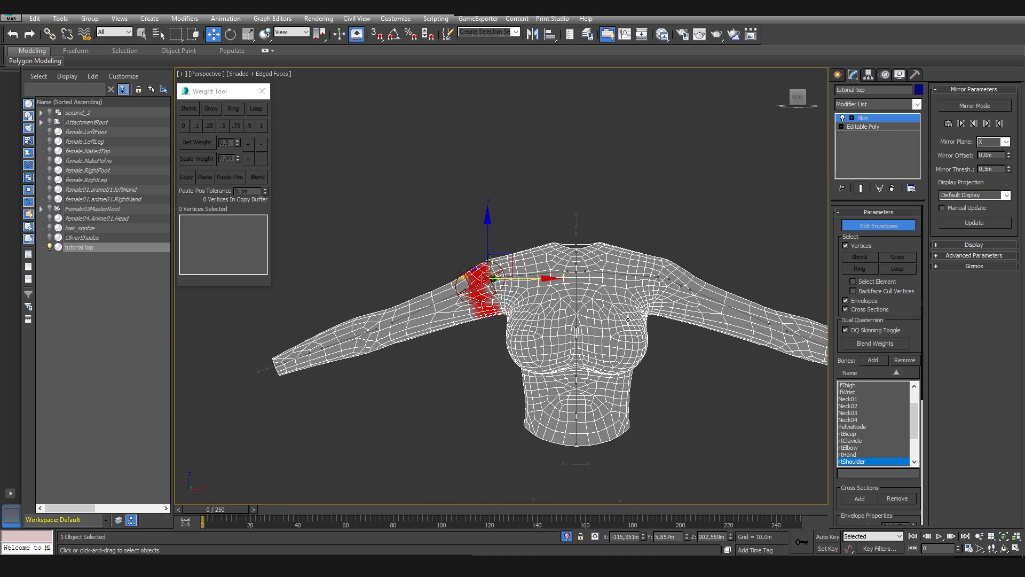
Leave envelope editing and end the isolation so the whole character is displayed
{"action": "left_click", "coordinate": [866, 227]}
{"action": "scroll", "coordinate": [683, 292], "scroll_direction": "up", "scroll_amount": 4}
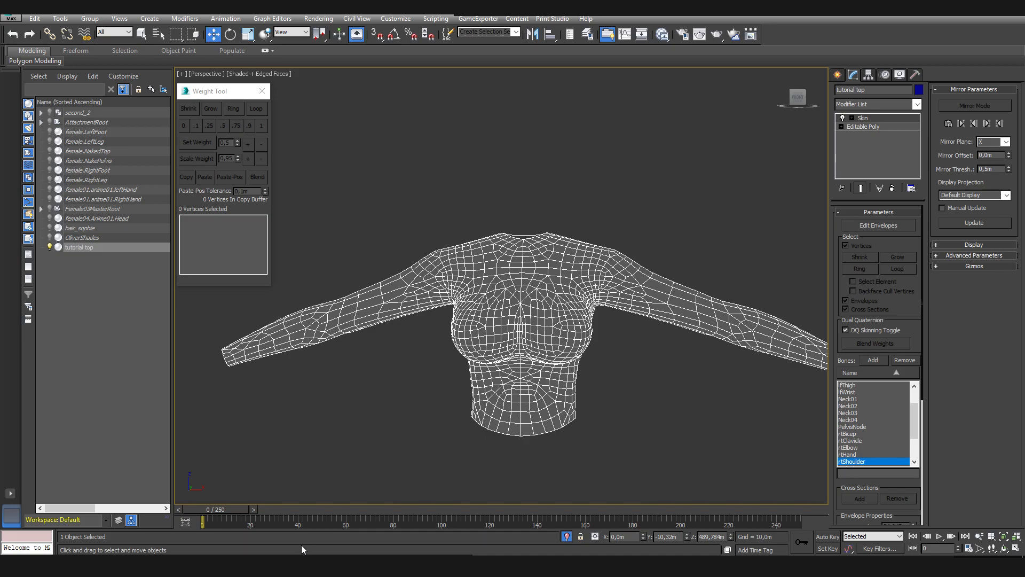
{"action": "mouse_move", "coordinate": [240, 511]}
{"action": "left_mouse_down"}
{"action": "mouse_move", "coordinate": [639, 517]}
{"action": "mouse_move", "coordinate": [225, 511]}
{"action": "left_mouse_up"}
{"action": "key", "text": "w"}
{"action": "key", "text": "F3"}
{"action": "key", "text": "F3"}
{"action": "left_click", "coordinate": [566, 536]}
Switch the viewport to wireframe and pick a spine bone inside the lower torso
{"action": "key", "text": "F3"}
{"action": "middle_click_drag", "start_coordinate": [540, 331], "coordinate": [495, 352]}
{"action": "key", "text": "F3"}
{"action": "key", "text": "F3"}
{"action": "left_click", "coordinate": [476, 354]}
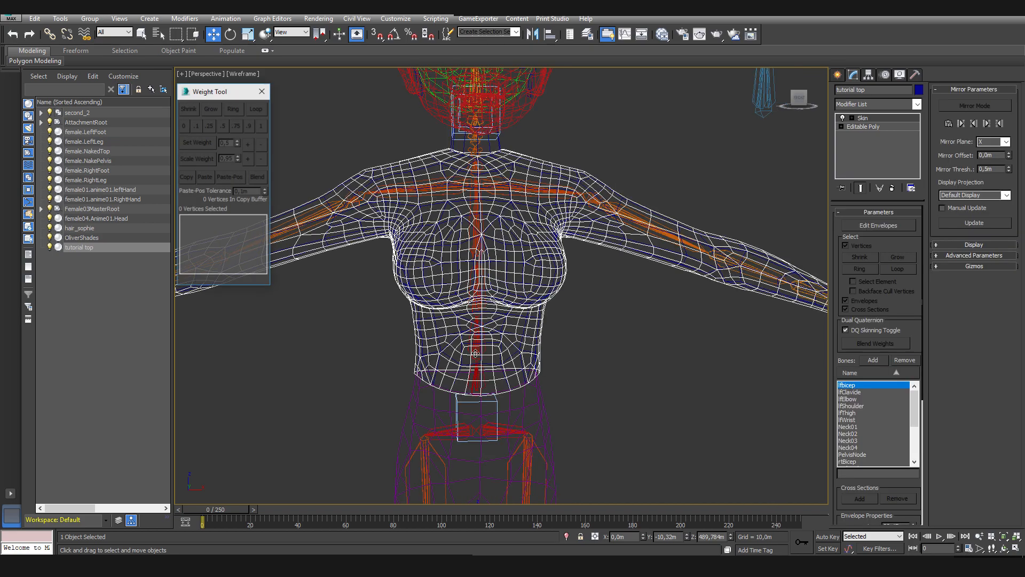
Select the lowest spine bone, Spine01, just above the pelvis node
{"action": "left_click", "coordinate": [476, 350]}
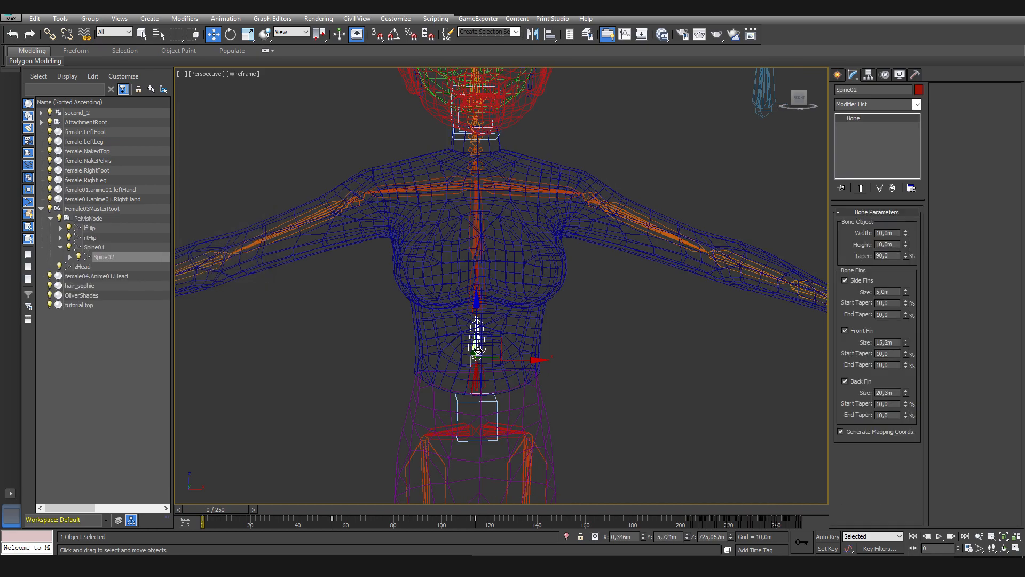
{"action": "left_click", "coordinate": [476, 376]}
{"action": "left_click", "coordinate": [475, 388]}
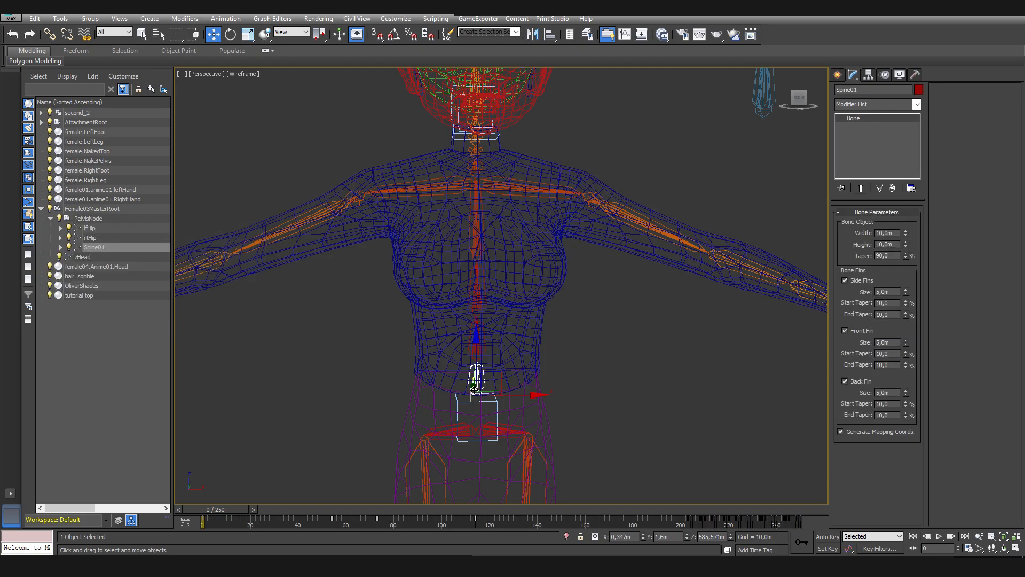
{"action": "key", "text": "q"}
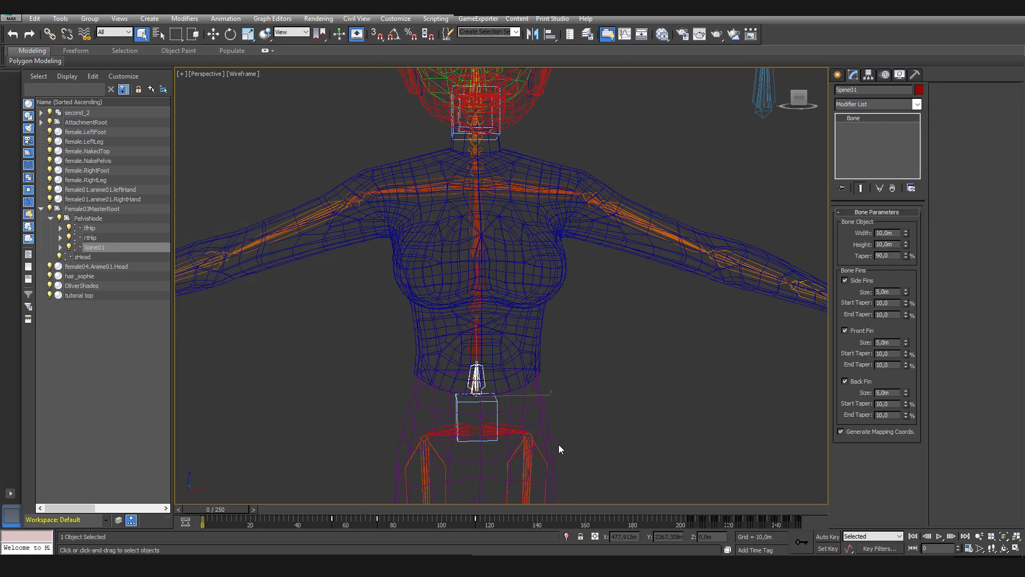
{"action": "left_click", "coordinate": [833, 539]}
{"action": "left_click", "coordinate": [831, 537]}
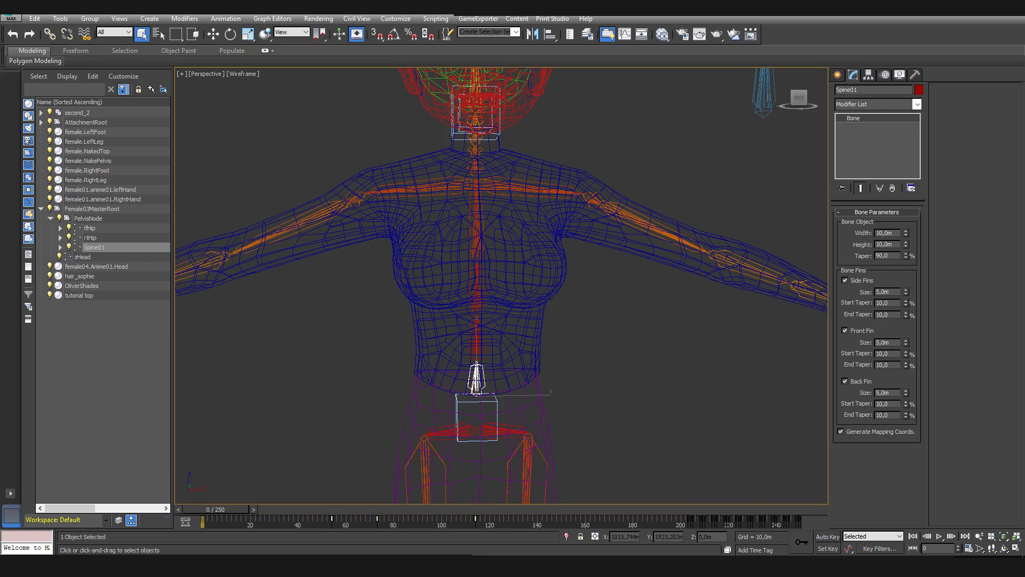
Extend the animation's end time to frame 1000 in the time configuration
{"action": "left_click", "coordinate": [970, 548]}
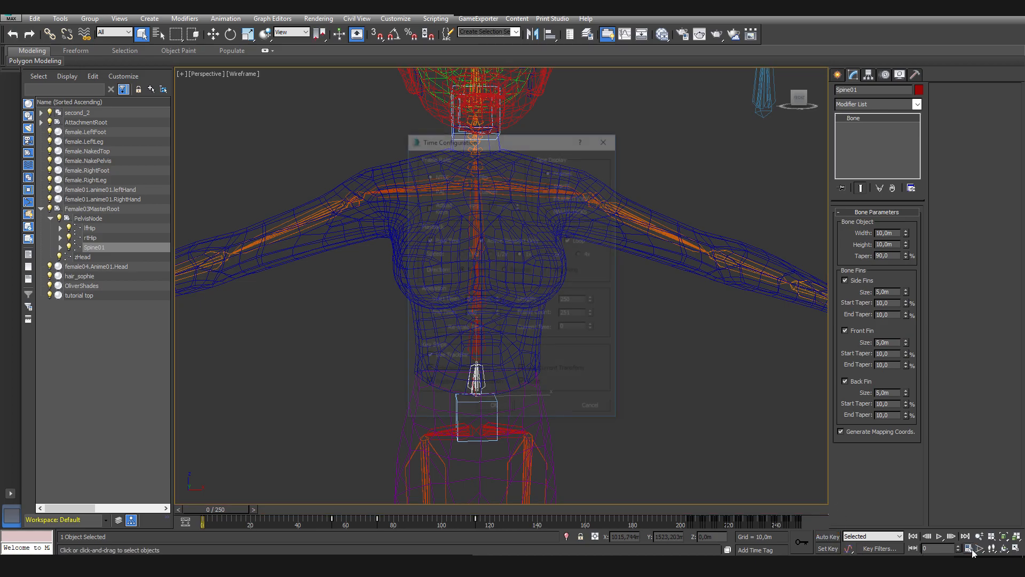
{"action": "double_click", "coordinate": [483, 314]}
{"action": "type", "text": "1000"}
{"action": "key", "text": "Return"}
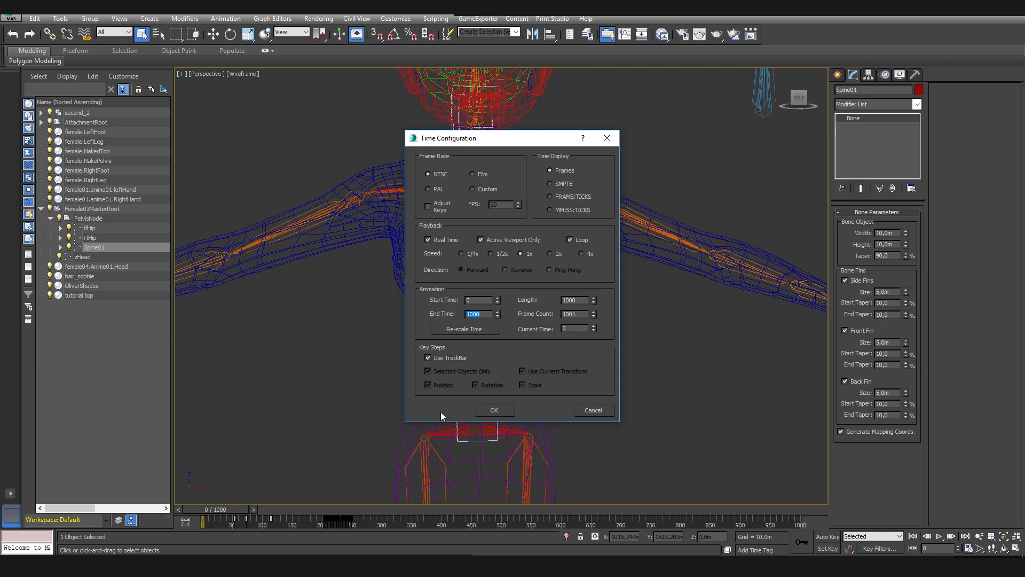
{"action": "left_click", "coordinate": [494, 409]}
Turn on Auto Key at frame 280, key Spine01's rest pose, and rotate the bone backward at frame 322
{"action": "left_click_drag", "start_coordinate": [233, 507], "coordinate": [373, 511]}
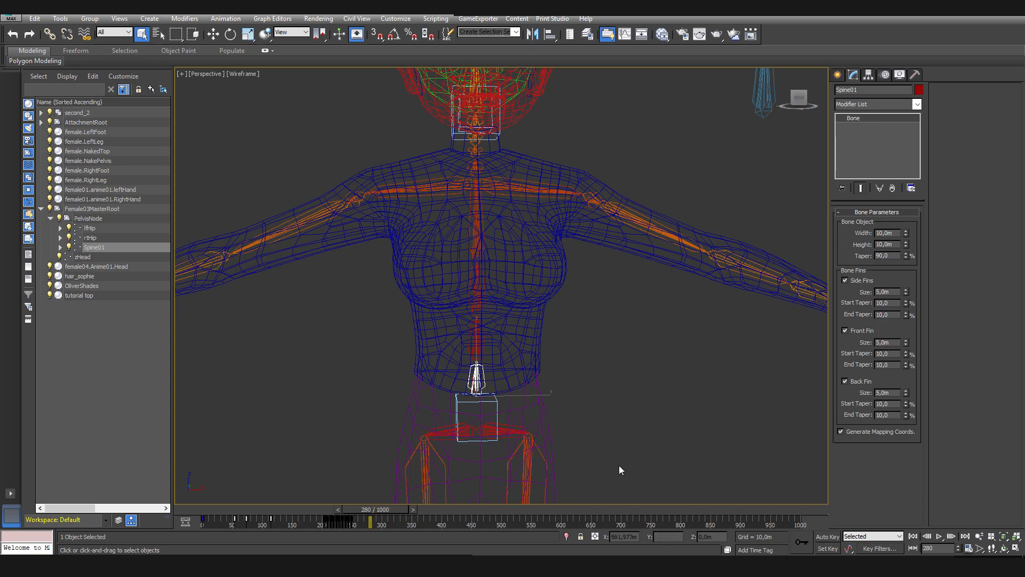
{"action": "left_click", "coordinate": [827, 536]}
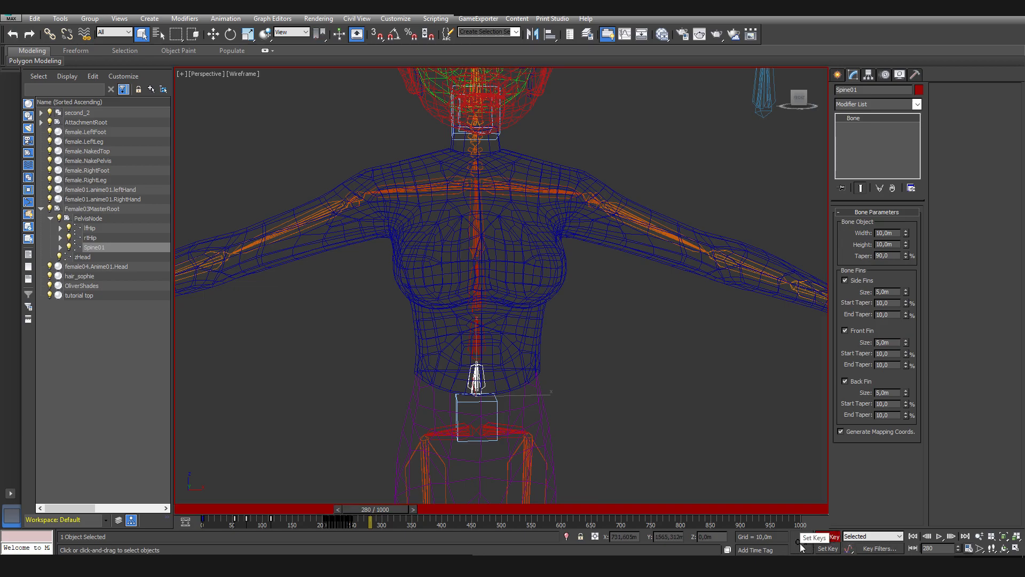
{"action": "left_click_drag", "start_coordinate": [373, 508], "coordinate": [411, 509]}
{"action": "key", "text": "e"}
{"action": "left_click_drag", "start_coordinate": [477, 369], "coordinate": [475, 294]}
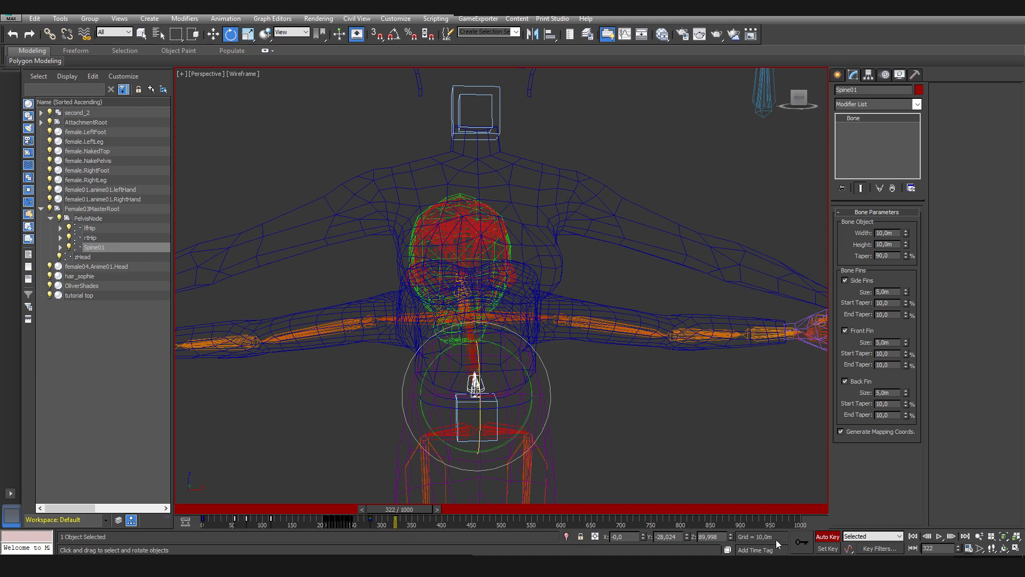
Bend Spine01 forward at frame 390 and copy its rest-pose key from frame 280 to after the bend
{"action": "left_click", "coordinate": [871, 550]}
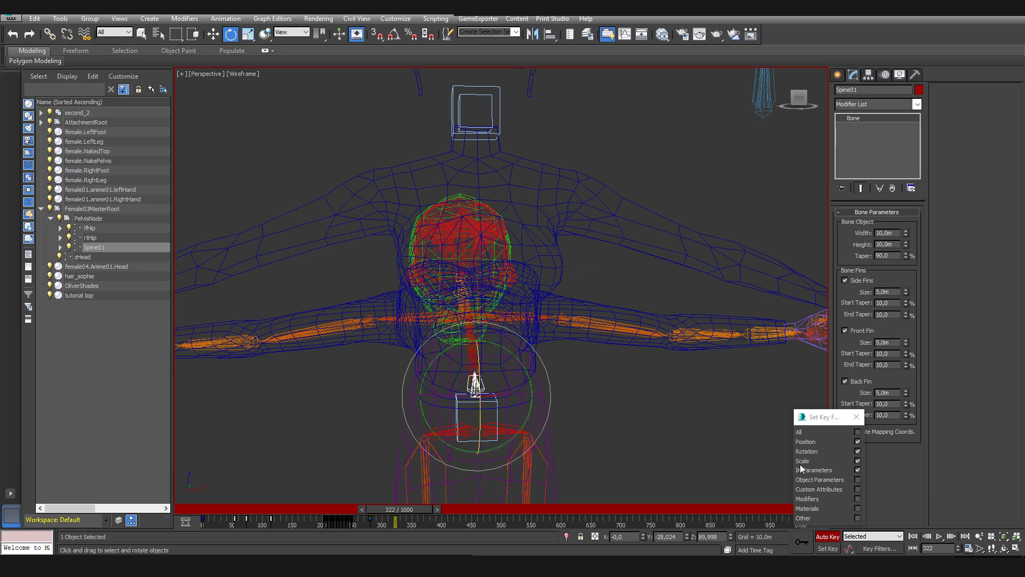
{"action": "left_click", "coordinate": [855, 417]}
{"action": "left_click_drag", "start_coordinate": [414, 511], "coordinate": [453, 508]}
{"action": "left_click_drag", "start_coordinate": [479, 354], "coordinate": [484, 497]}
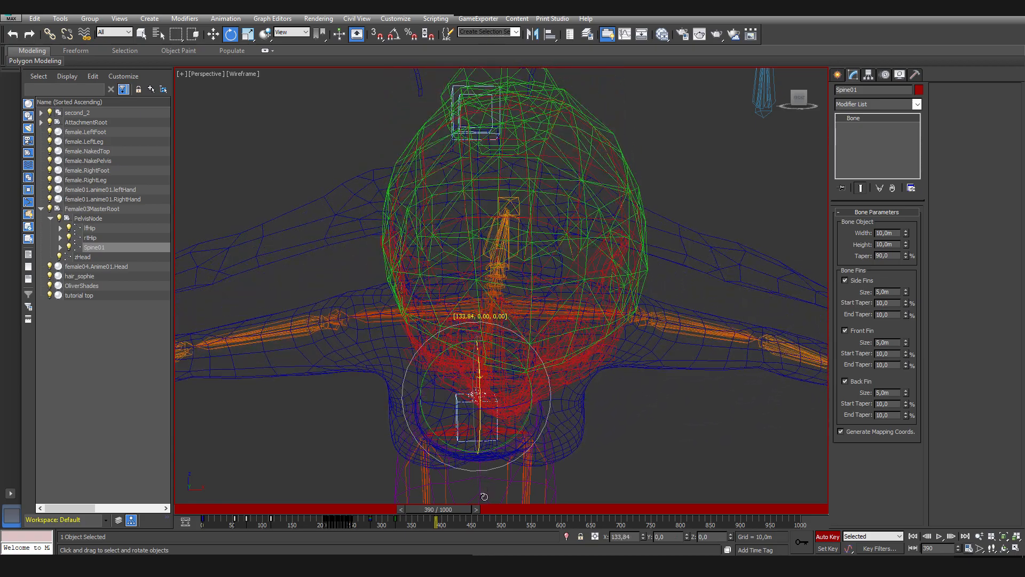
{"action": "left_click", "coordinate": [370, 518]}
{"action": "left_click_drag", "start_coordinate": [370, 518], "coordinate": [458, 525], "text": "shift"}
{"action": "left_click_drag", "start_coordinate": [456, 514], "coordinate": [504, 518]}
Select Spine02, key its rest pose at frame 470, and rotate it backward about 50 frames further along
{"action": "key", "text": "q"}
{"action": "left_click", "coordinate": [483, 350]}
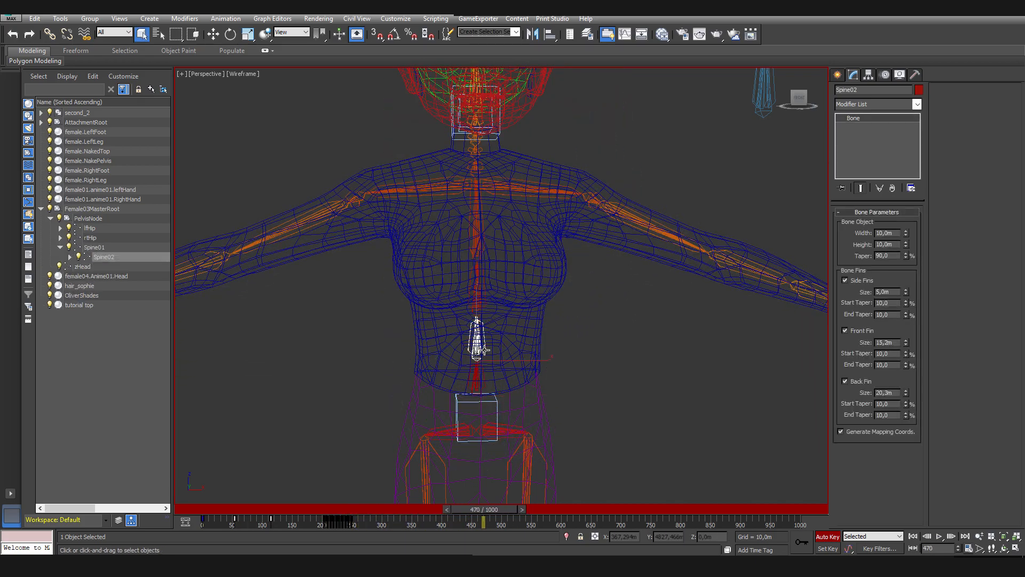
{"action": "key", "text": "e"}
{"action": "left_click_drag", "start_coordinate": [508, 513], "coordinate": [538, 510]}
{"action": "left_click_drag", "start_coordinate": [479, 349], "coordinate": [479, 253]}
Key a forward bend on Spine02, copy its rest-pose key after the bend, and advance to frame 670
{"action": "left_click_drag", "start_coordinate": [520, 513], "coordinate": [550, 511]}
{"action": "left_click_drag", "start_coordinate": [479, 341], "coordinate": [483, 450]}
{"action": "left_click_drag", "start_coordinate": [483, 518], "coordinate": [608, 515], "text": "shift"}
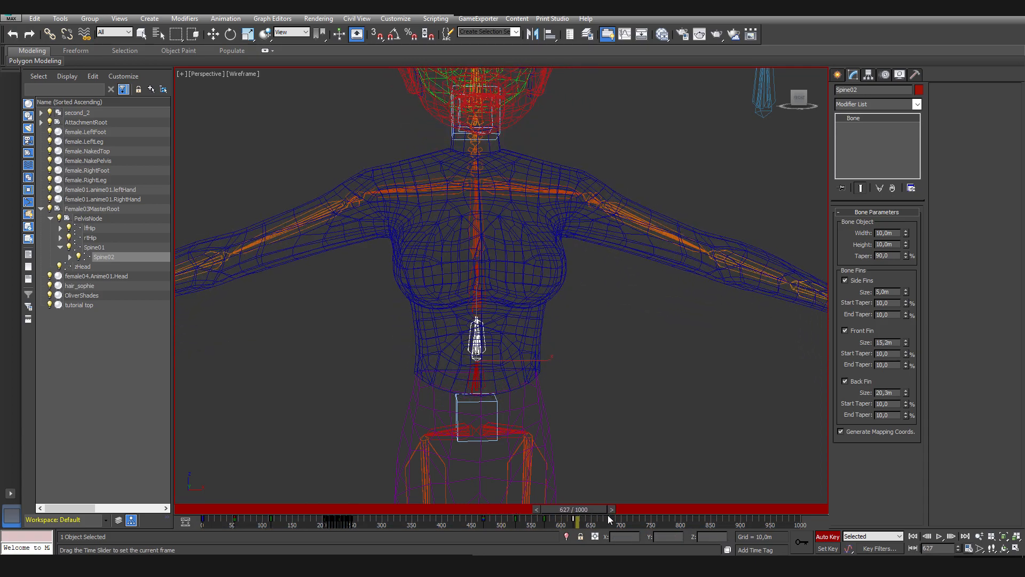
{"action": "key", "text": "e"}
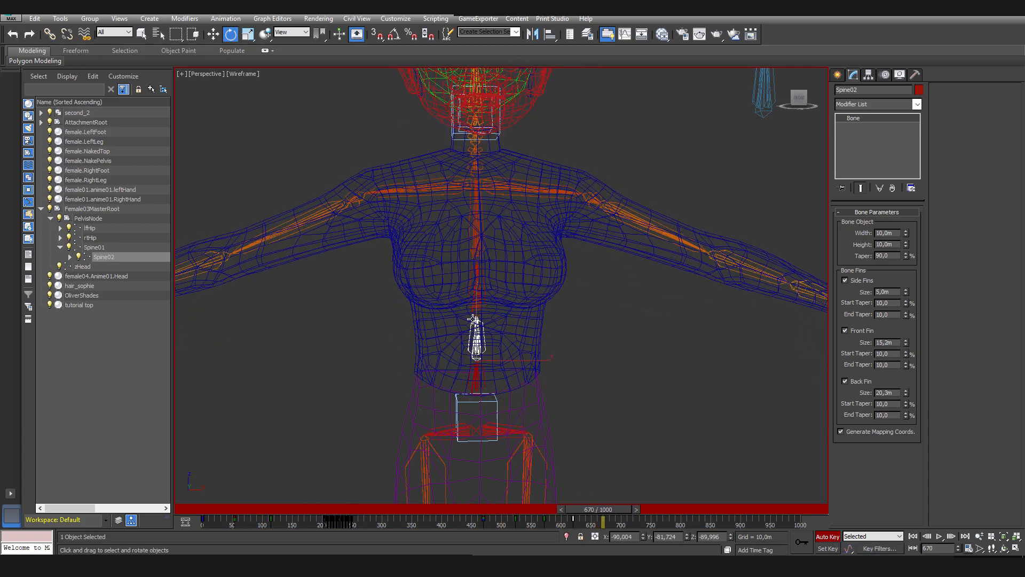
Select Spine03, key its rest pose at frame 670, and bend it backward at frame 738
{"action": "key", "text": "q"}
{"action": "left_click", "coordinate": [475, 298]}
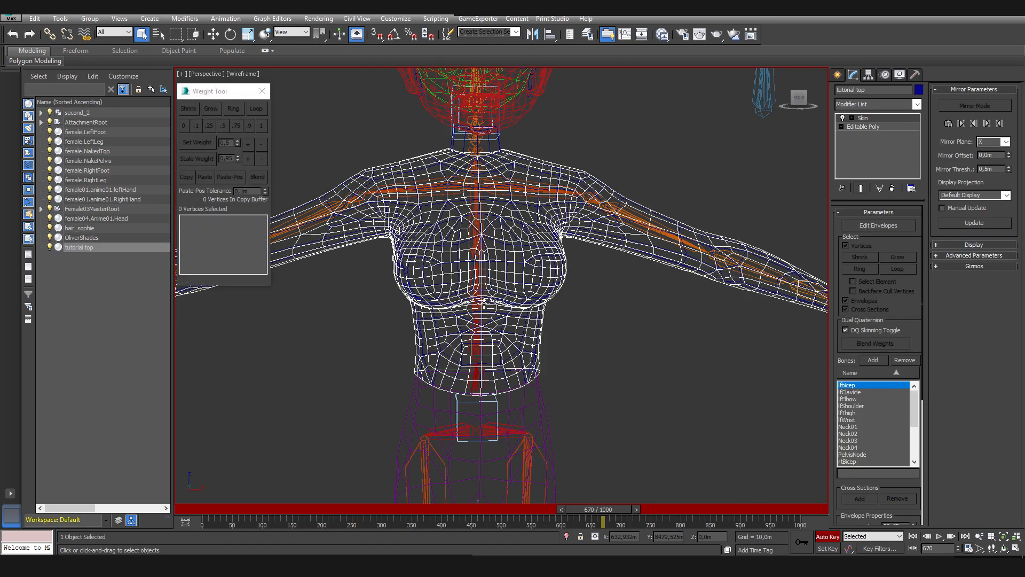
{"action": "left_click", "coordinate": [482, 299]}
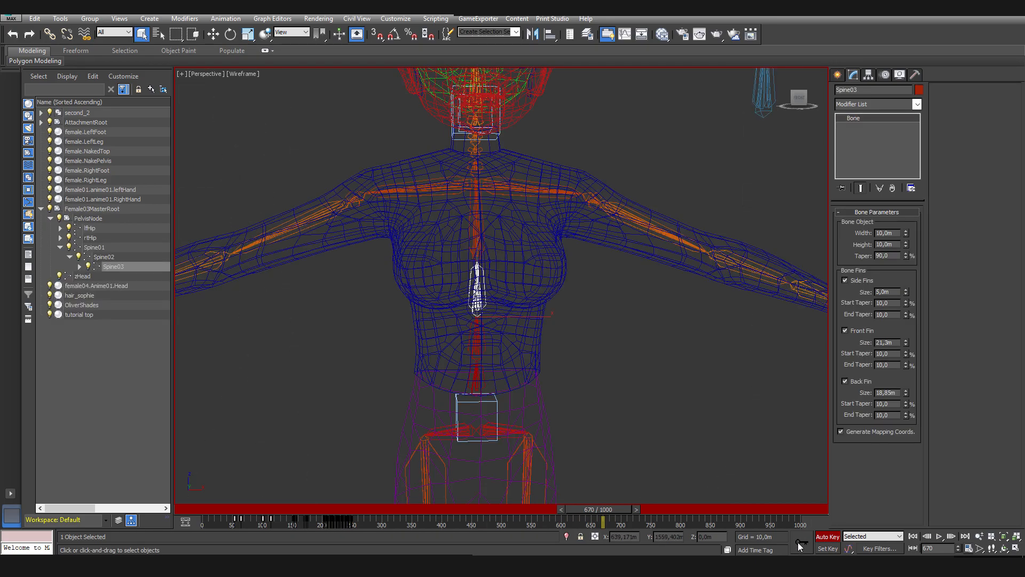
{"action": "key", "text": "e"}
{"action": "left_click_drag", "start_coordinate": [622, 511], "coordinate": [661, 509]}
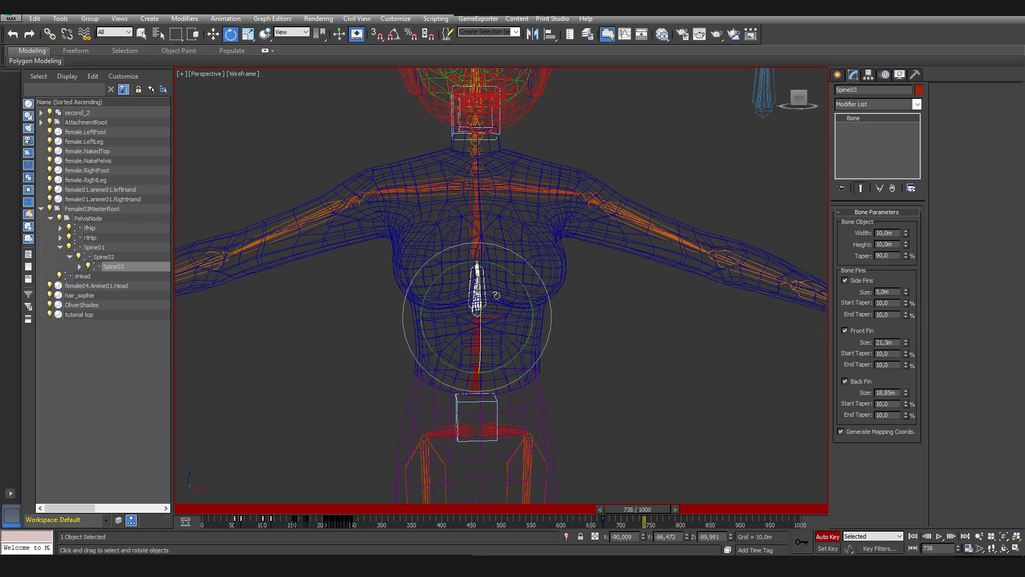
{"action": "left_click_drag", "start_coordinate": [481, 312], "coordinate": [629, 425]}
Bend Spine03 forward at frame 818, turn off Auto Key, and copy its frame 670 rest key to after the bend
{"action": "left_click_drag", "start_coordinate": [638, 508], "coordinate": [684, 509]}
{"action": "left_click_drag", "start_coordinate": [481, 281], "coordinate": [498, 413]}
{"action": "left_click", "coordinate": [828, 537]}
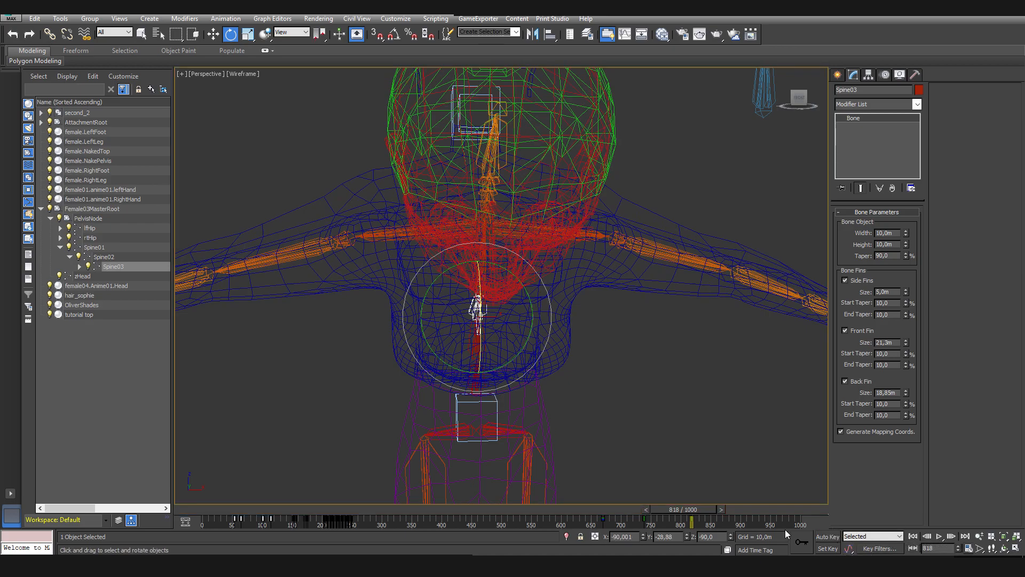
{"action": "left_click", "coordinate": [604, 519]}
{"action": "left_click_drag", "start_coordinate": [603, 519], "coordinate": [740, 510], "text": "shift"}
Select the child bone Spine04, key its rest pose at frame 892 with Auto Key on, and key a first rotation after it
{"action": "key", "text": "e"}
{"action": "key", "text": "Page_Down"}
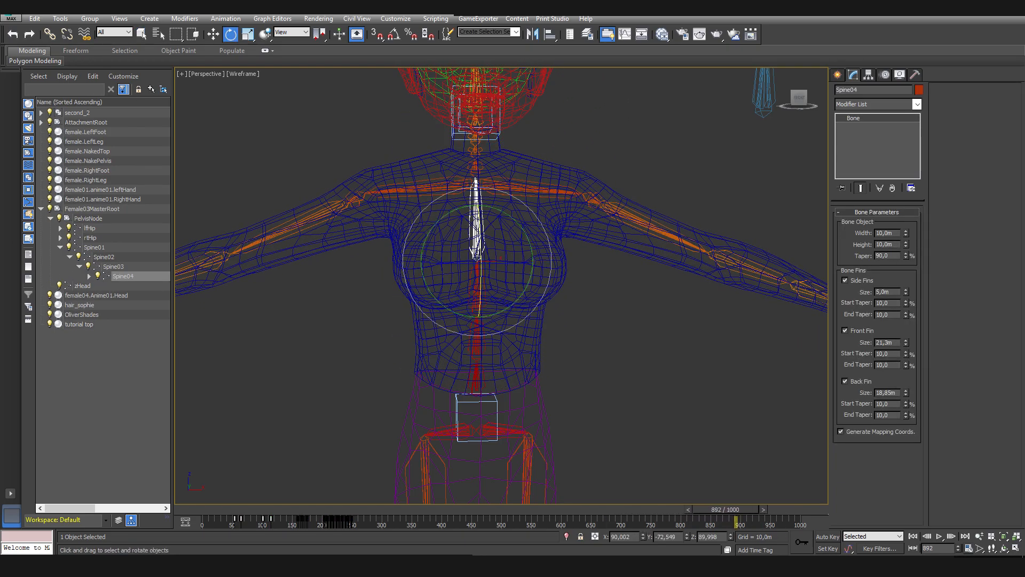
{"action": "left_click", "coordinate": [821, 537]}
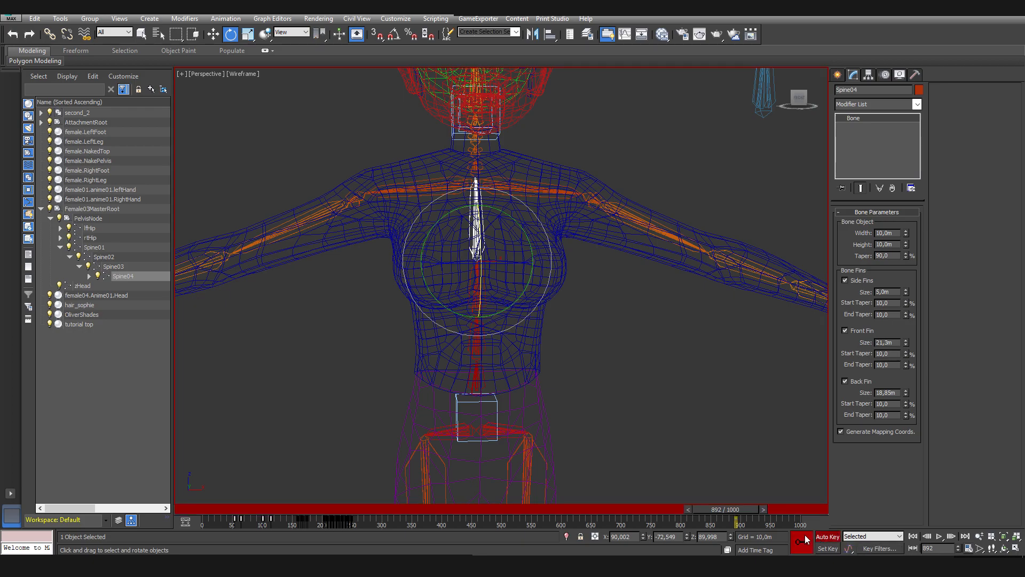
{"action": "left_click_drag", "start_coordinate": [751, 511], "coordinate": [774, 508]}
{"action": "left_click_drag", "start_coordinate": [469, 188], "coordinate": [455, 189]}
Bend Spine04 forward at frame 964, copy its frame 892 rest key to the end of the animation, and turn off Auto Key
{"action": "left_click_drag", "start_coordinate": [774, 508], "coordinate": [792, 508]}
{"action": "left_click_drag", "start_coordinate": [481, 233], "coordinate": [495, 346]}
{"action": "left_click", "coordinate": [777, 521]}
{"action": "left_click_drag", "start_coordinate": [778, 520], "coordinate": [785, 522]}
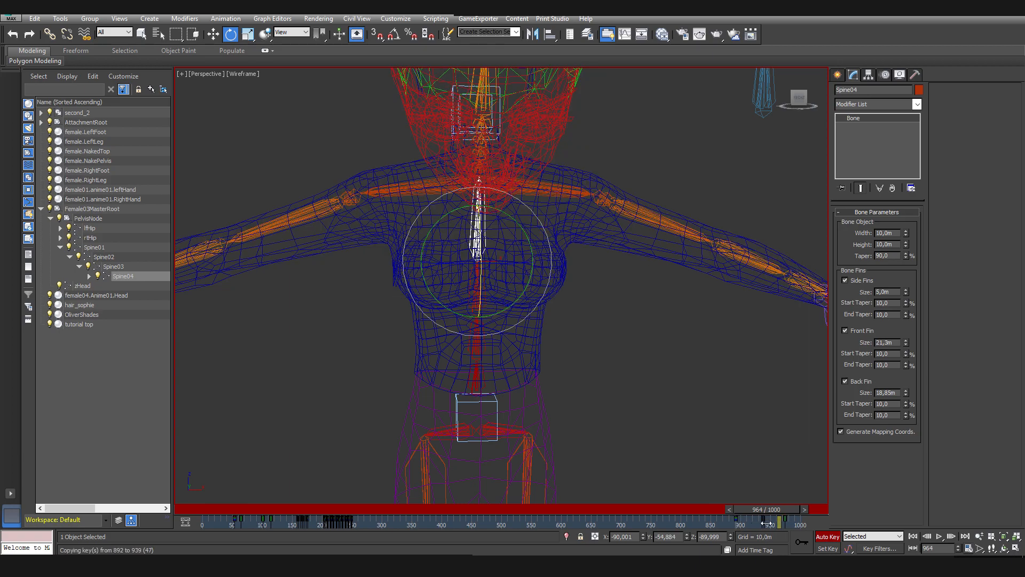
{"action": "left_click", "coordinate": [827, 539]}
Return to frame 0, then select the tutorial top mesh and isolate it
{"action": "left_click_drag", "start_coordinate": [774, 510], "coordinate": [214, 510]}
{"action": "key", "text": "alt+q"}
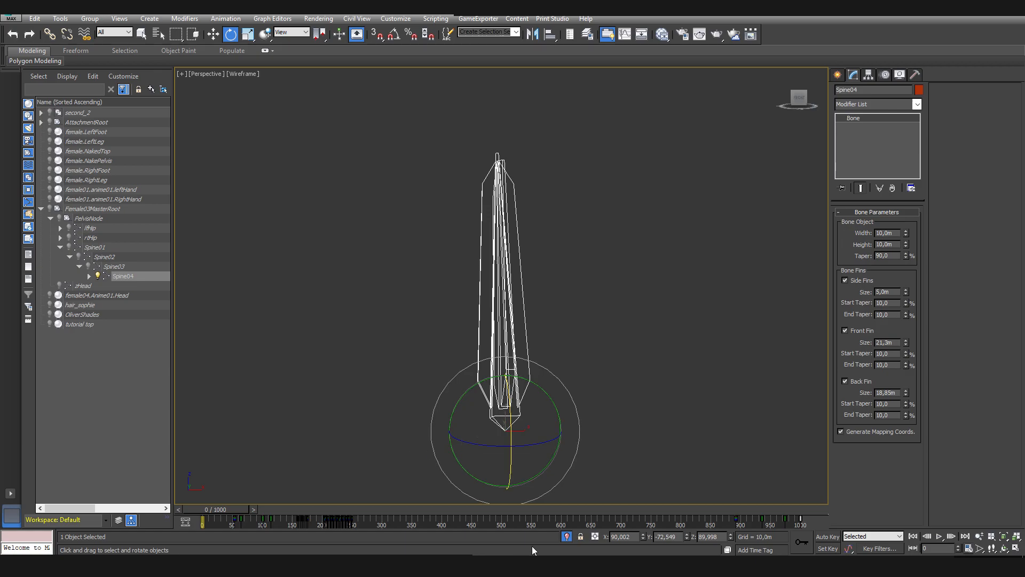
{"action": "left_click", "coordinate": [566, 536]}
{"action": "key", "text": "q"}
{"action": "left_click", "coordinate": [577, 322]}
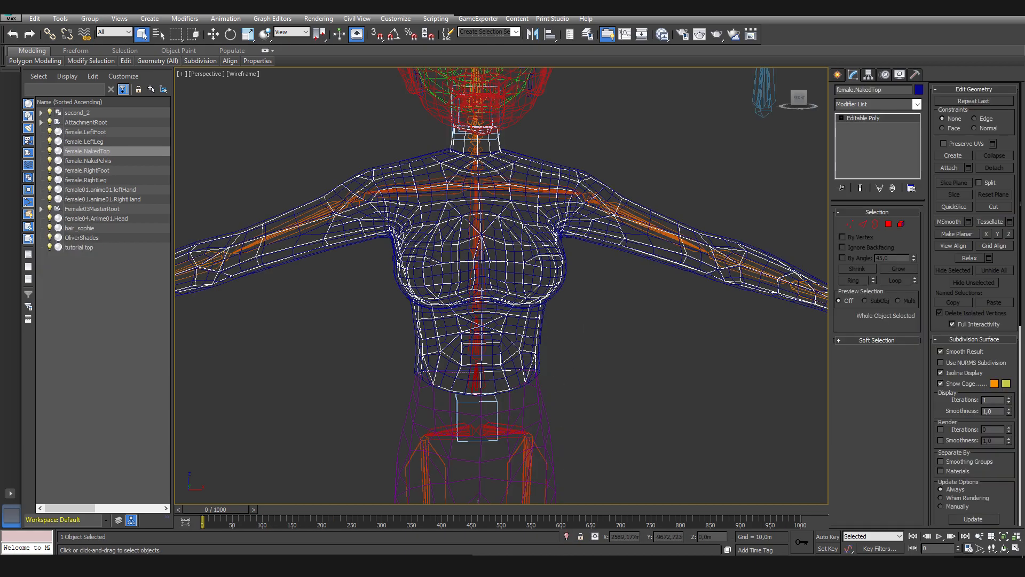
{"action": "left_click", "coordinate": [604, 212]}
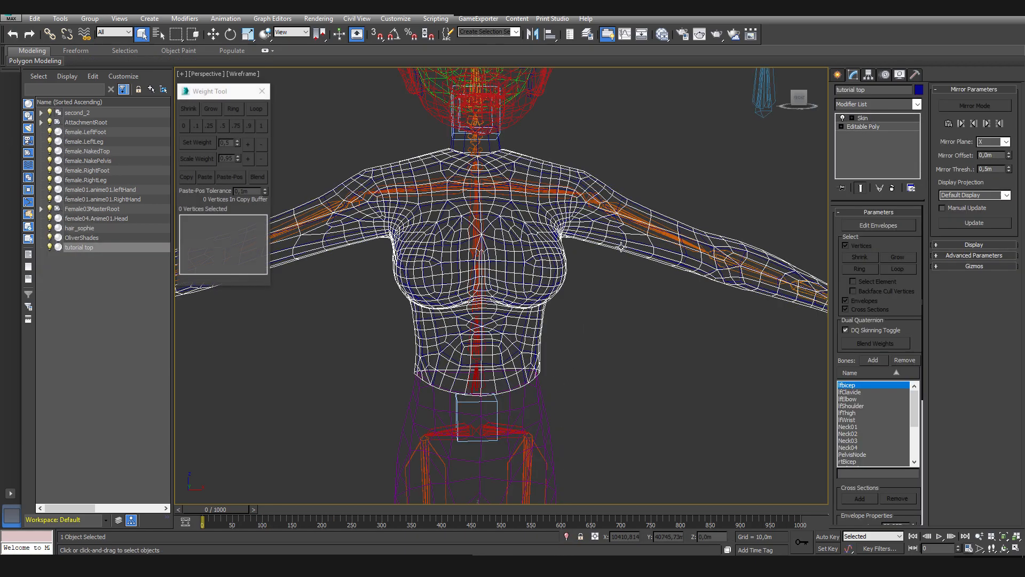
{"action": "key", "text": "alt+q"}
Scrub the spine animation to frame 343 and examine how the isolated top deforms around the waist
{"action": "scroll", "coordinate": [494, 399], "scroll_direction": "up", "scroll_amount": 5}
{"action": "middle_click_drag", "start_coordinate": [494, 399], "coordinate": [492, 335], "text": "alt"}
{"action": "left_click", "coordinate": [529, 437]}
{"action": "scroll", "coordinate": [531, 438], "scroll_direction": "down", "scroll_amount": 4}
{"action": "left_click", "coordinate": [486, 353]}
{"action": "left_click_drag", "start_coordinate": [224, 507], "coordinate": [420, 524]}
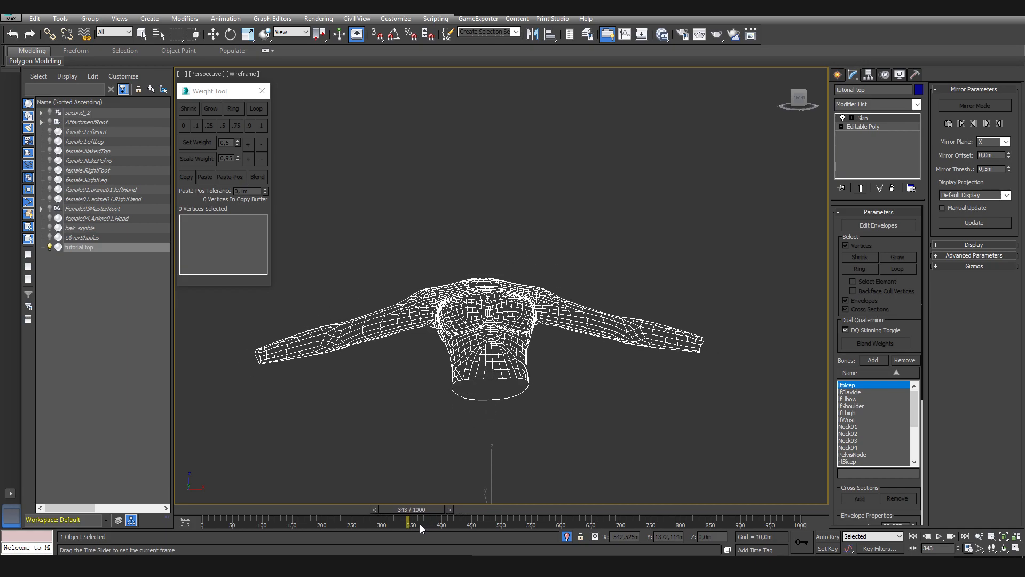
Open envelope editing on the tutorial top, show Spine01's influence, and examine the hem at frame 300
{"action": "left_click", "coordinate": [878, 225]}
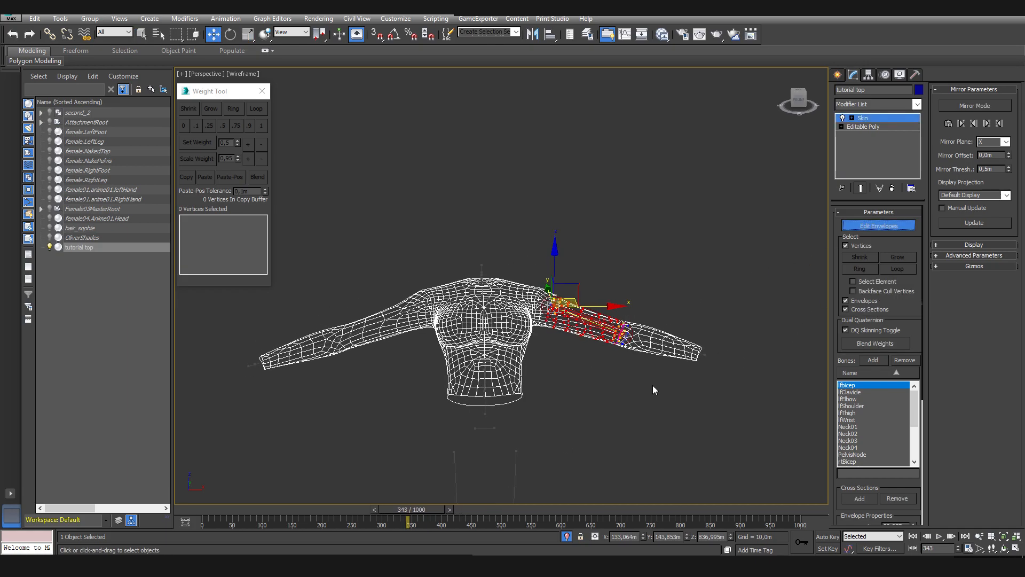
{"action": "scroll", "coordinate": [859, 442], "scroll_direction": "down", "scroll_amount": 4}
{"action": "left_click", "coordinate": [867, 440]}
{"action": "scroll", "coordinate": [479, 398], "scroll_direction": "up", "scroll_amount": 5}
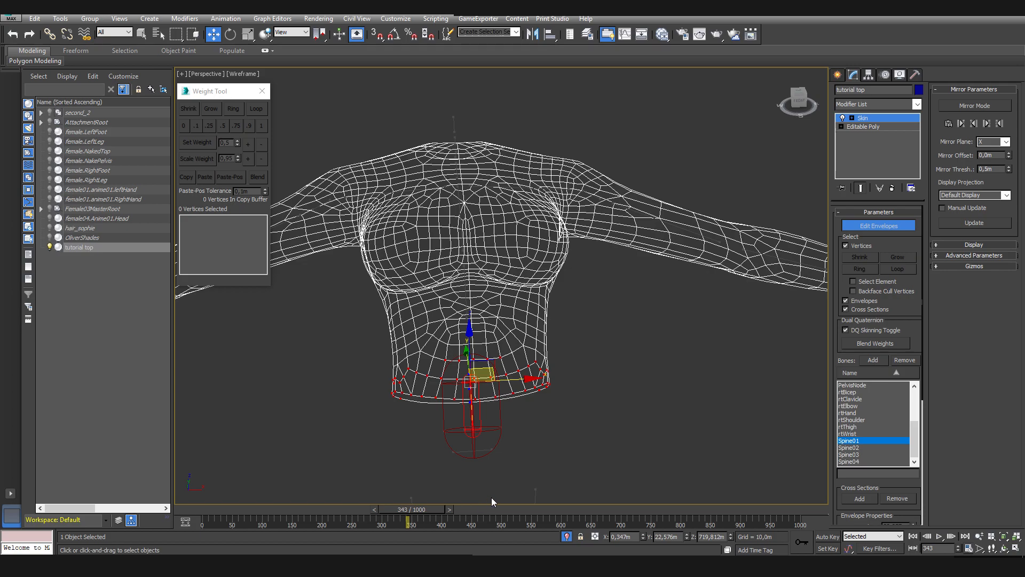
{"action": "left_click_drag", "start_coordinate": [426, 510], "coordinate": [401, 513]}
End the isolation and leave envelope editing, then isolate female.NakePelvis together with the tutorial top
{"action": "left_click", "coordinate": [559, 529]}
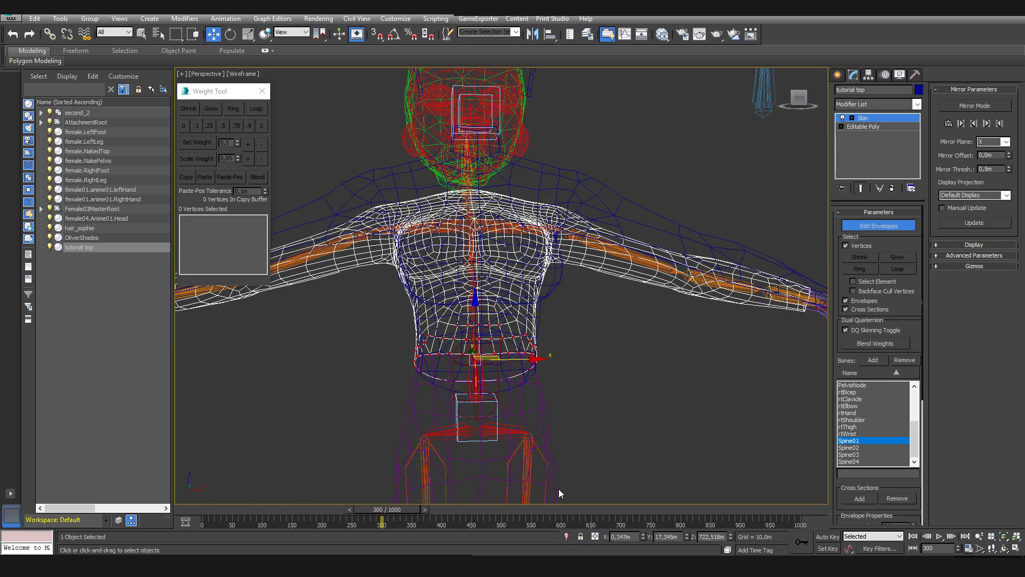
{"action": "left_click", "coordinate": [571, 348]}
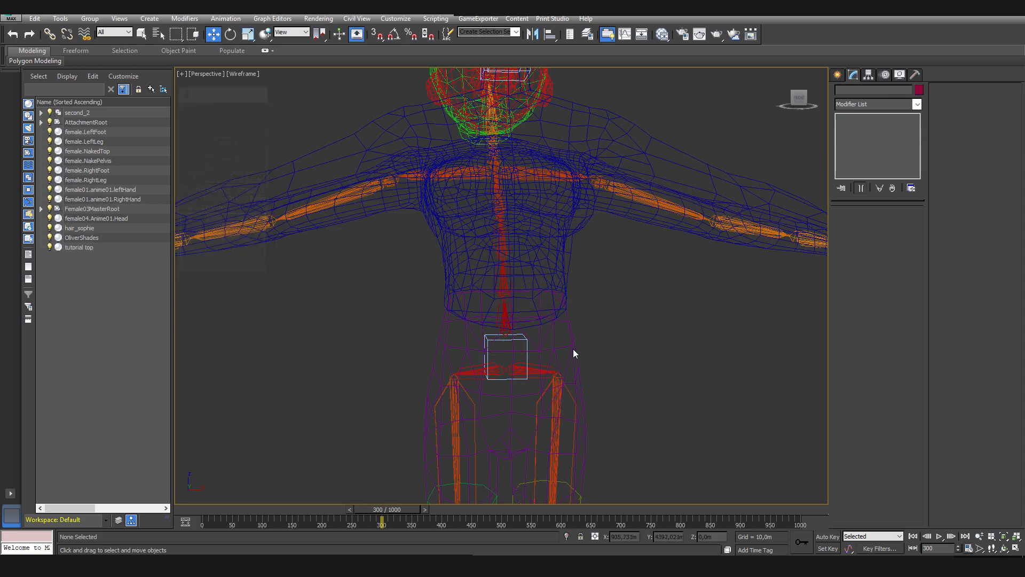
{"action": "left_click", "coordinate": [576, 349]}
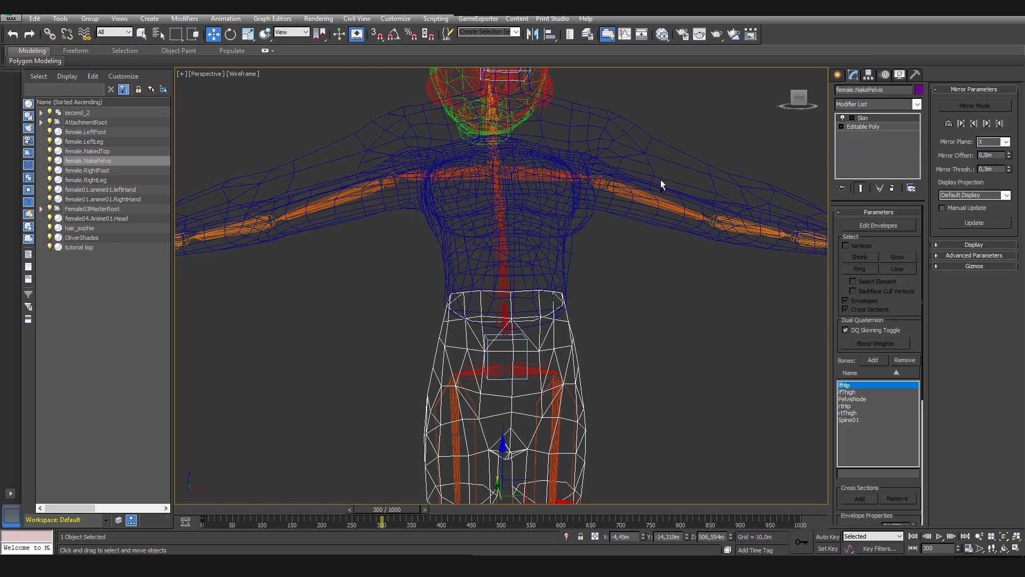
{"action": "left_click", "coordinate": [624, 178], "text": "ctrl"}
{"action": "left_click", "coordinate": [639, 173], "text": "ctrl"}
{"action": "left_click", "coordinate": [633, 213], "text": "ctrl"}
{"action": "key", "text": "alt+q"}
{"action": "left_click", "coordinate": [576, 315]}
Examine the waist seam between the top and the pelvis from the side while scrubbing to frame 318
{"action": "scroll", "coordinate": [513, 347], "scroll_direction": "up", "scroll_amount": 5}
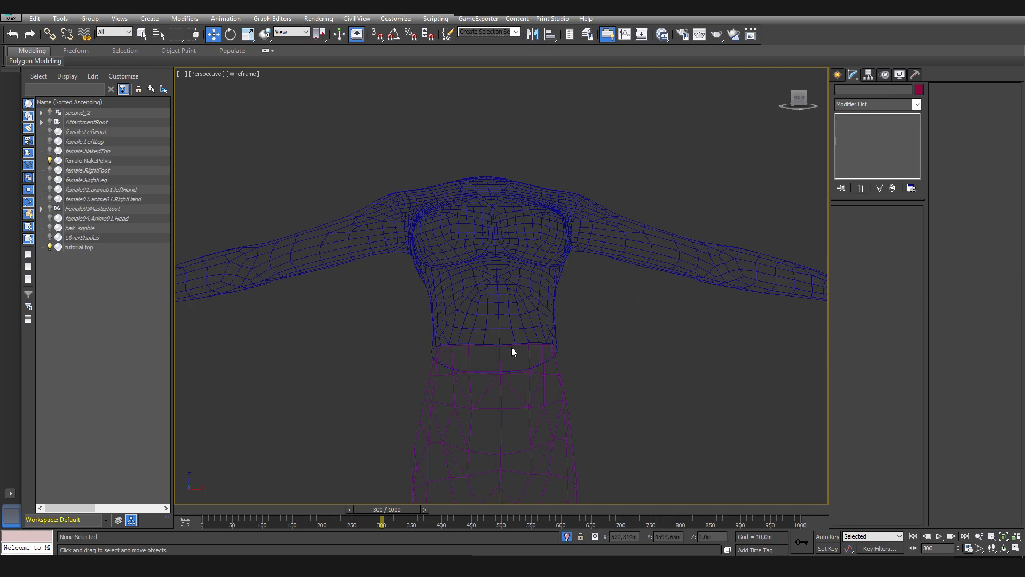
{"action": "middle_click_drag", "start_coordinate": [560, 380], "coordinate": [610, 371], "text": "alt"}
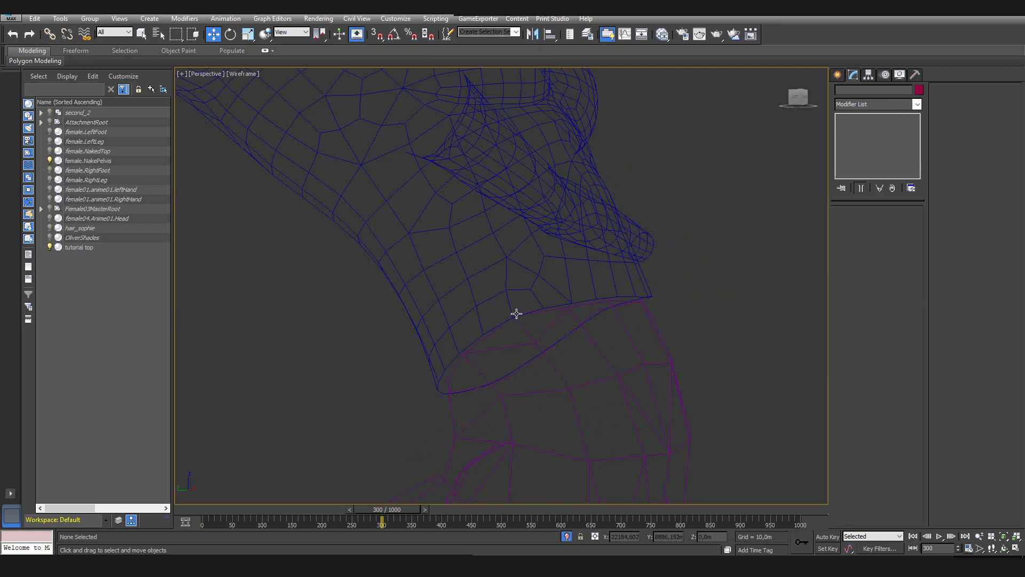
{"action": "mouse_move", "coordinate": [403, 511]}
{"action": "left_mouse_down"}
{"action": "mouse_move", "coordinate": [356, 519]}
{"action": "mouse_move", "coordinate": [392, 521]}
{"action": "left_mouse_up"}
{"action": "key", "text": "w"}
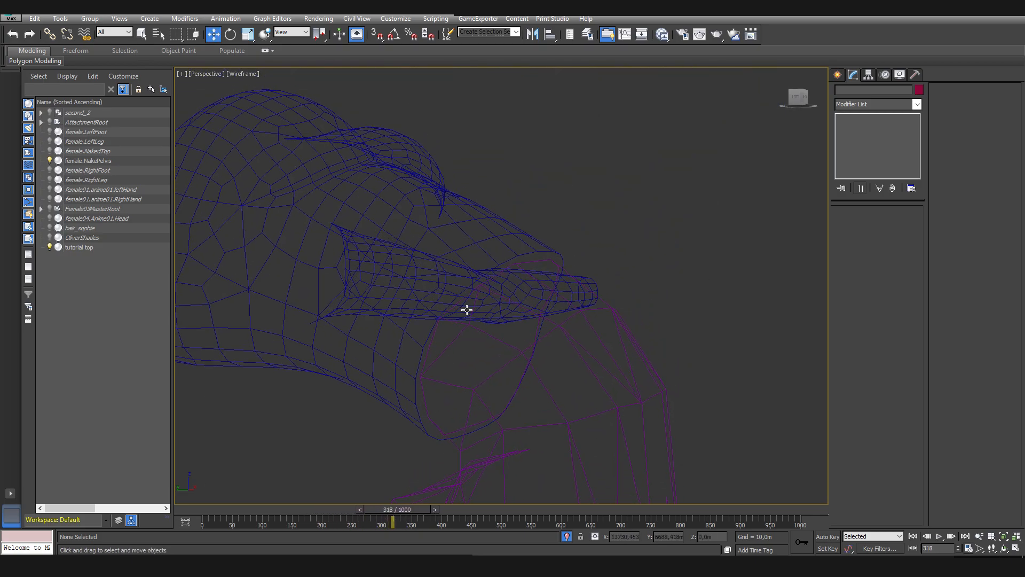
Scrub from the animation's start to frame 478 and examine the waist seam from the front
{"action": "left_click_drag", "start_coordinate": [411, 512], "coordinate": [230, 516]}
{"action": "scroll", "coordinate": [342, 478], "scroll_direction": "down", "scroll_amount": 2}
{"action": "middle_click_drag", "start_coordinate": [503, 415], "coordinate": [506, 352], "text": "alt"}
{"action": "left_click_drag", "start_coordinate": [235, 509], "coordinate": [488, 510]}
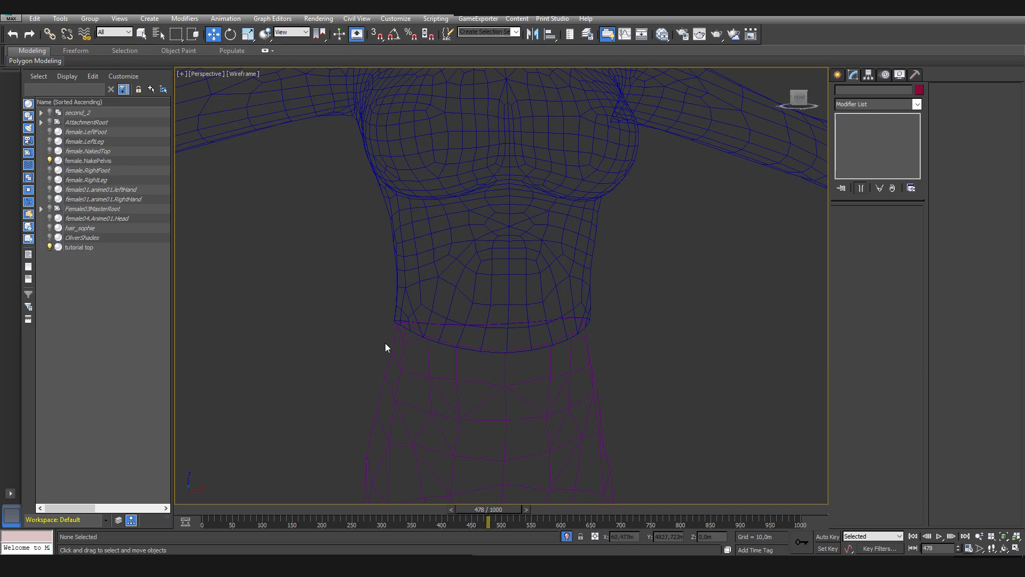
{"action": "middle_click_drag", "start_coordinate": [361, 393], "coordinate": [370, 311], "text": "alt"}
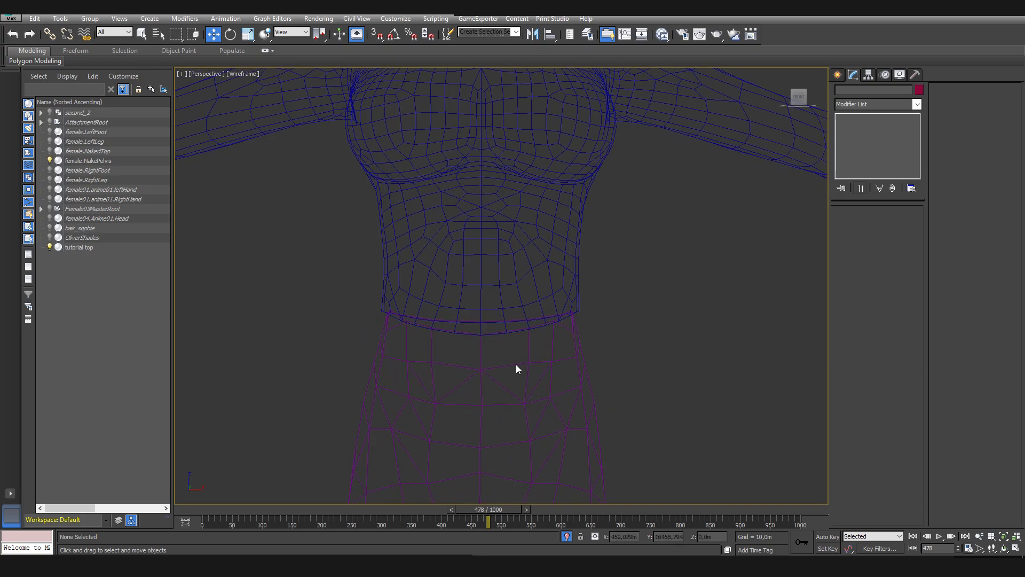
Examine the waist seam from the side, and return the animation to frame 0
{"action": "middle_click_drag", "start_coordinate": [471, 423], "coordinate": [632, 424], "text": "alt"}
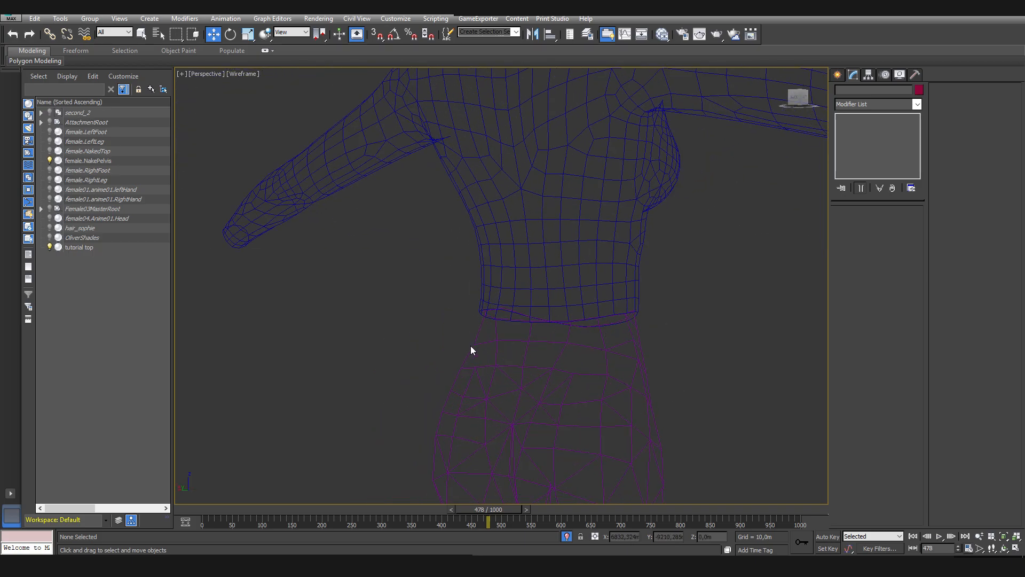
{"action": "middle_click_drag", "start_coordinate": [687, 322], "coordinate": [471, 407], "text": "alt"}
{"action": "left_click_drag", "start_coordinate": [518, 510], "coordinate": [203, 521]}
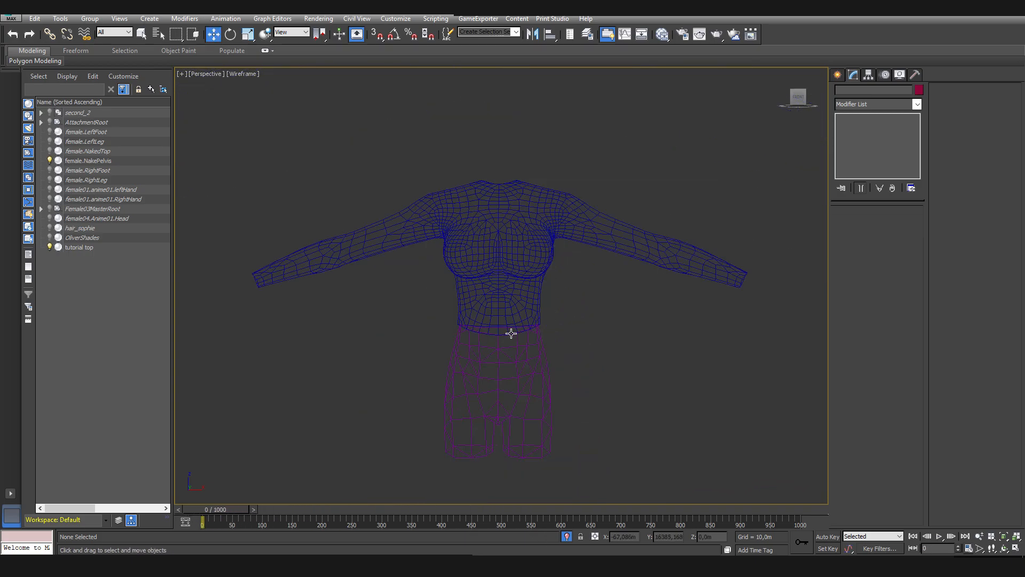
Display the isolated top and pelvis as shaded with edged faces
{"action": "key", "text": "F3"}
{"action": "key", "text": "F3"}
{"action": "key", "text": "F3"}
{"action": "key", "text": "F3"}
{"action": "key", "text": "F3"}
{"action": "scroll", "coordinate": [556, 369], "scroll_direction": "up", "scroll_amount": 5}
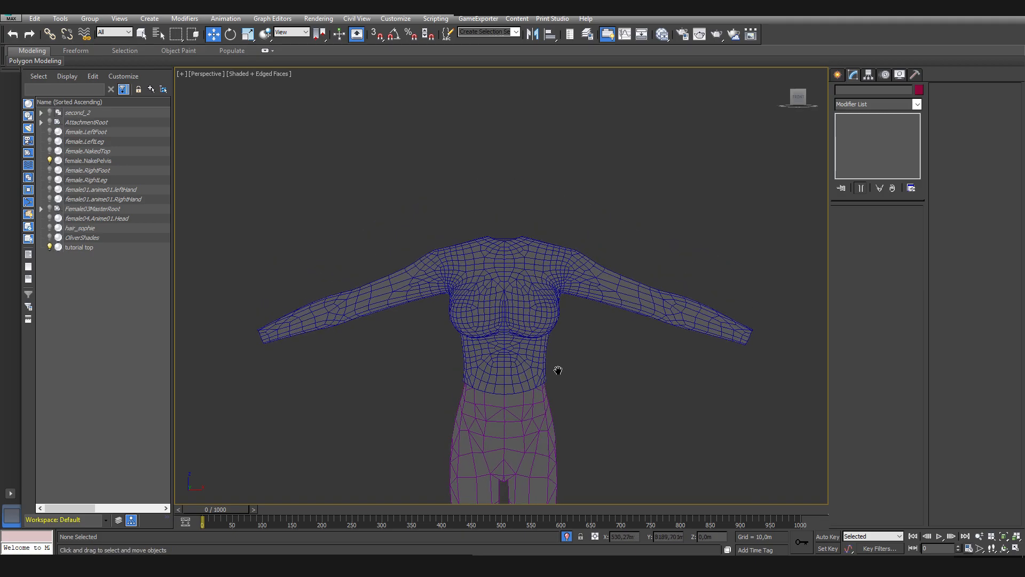
{"action": "scroll", "coordinate": [626, 401], "scroll_direction": "down", "scroll_amount": 1}
Open envelope editing on the tutorial top, show Spine04's influence, and examine it from the front and back
{"action": "left_click", "coordinate": [526, 368]}
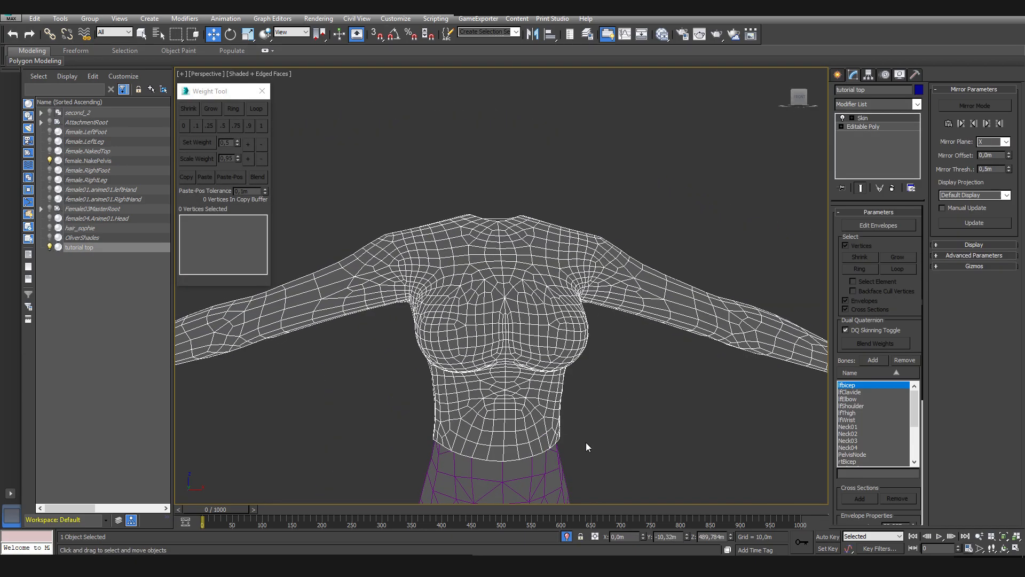
{"action": "scroll", "coordinate": [875, 426], "scroll_direction": "down", "scroll_amount": 4}
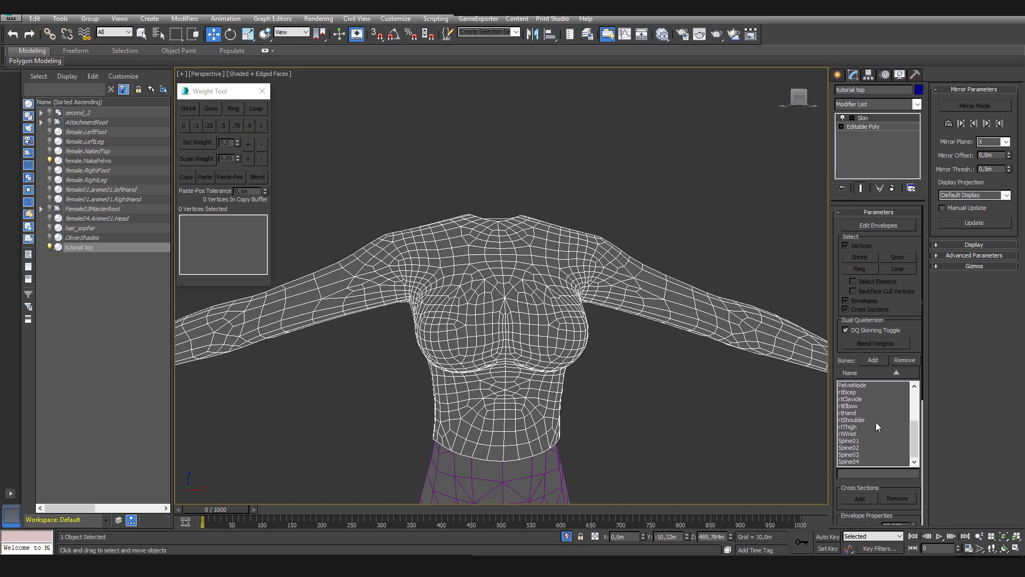
{"action": "left_click", "coordinate": [866, 225]}
{"action": "middle_click_drag", "start_coordinate": [552, 444], "coordinate": [528, 238], "text": "alt"}
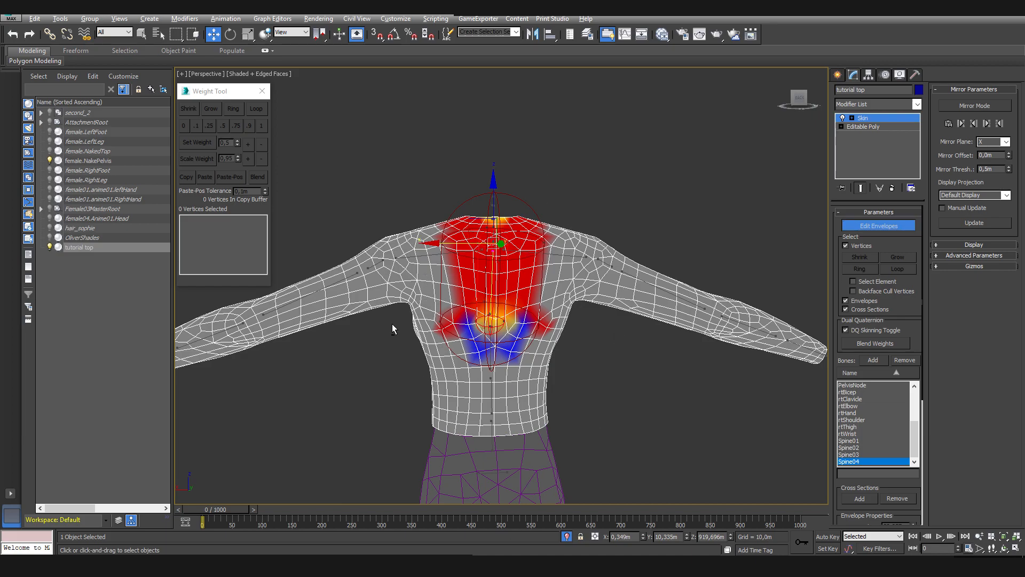
{"action": "middle_click_drag", "start_coordinate": [427, 424], "coordinate": [614, 430], "text": "alt"}
{"action": "middle_click_drag", "start_coordinate": [437, 311], "coordinate": [532, 315], "text": "alt"}
{"action": "middle_click_drag", "start_coordinate": [516, 380], "coordinate": [608, 459], "text": "alt"}
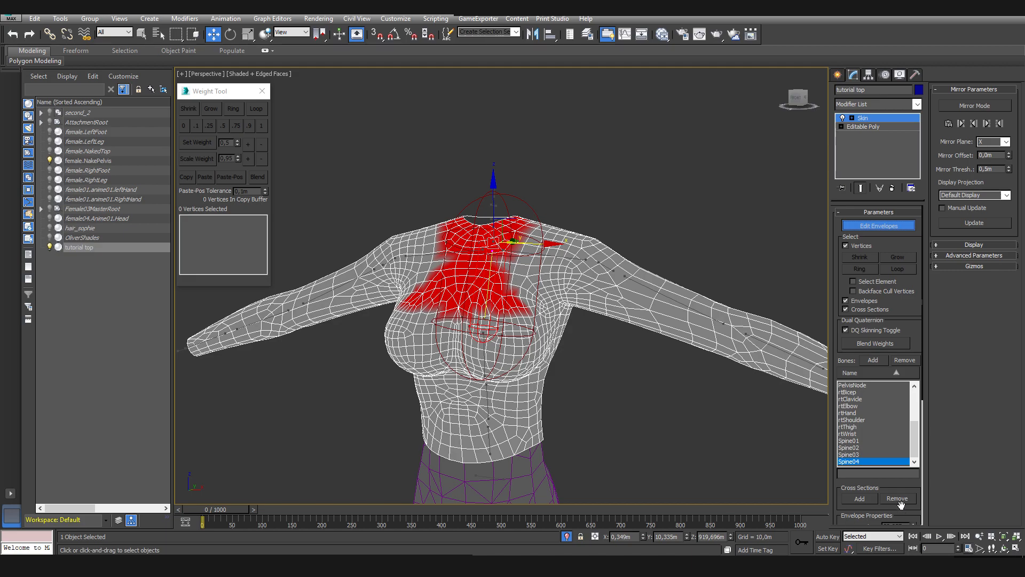
Select the vertices across the front of the bust, excluding the back ones, and clear the selection
{"action": "scroll", "coordinate": [901, 506], "scroll_direction": "down", "scroll_amount": 5}
{"action": "scroll", "coordinate": [585, 337], "scroll_direction": "up", "scroll_amount": 3}
{"action": "middle_click_drag", "start_coordinate": [585, 337], "coordinate": [644, 299], "text": "alt"}
{"action": "left_click_drag", "start_coordinate": [308, 342], "coordinate": [310, 342]}
{"action": "middle_click_drag", "start_coordinate": [353, 378], "coordinate": [479, 320], "text": "alt"}
{"action": "left_click_drag", "start_coordinate": [588, 226], "coordinate": [457, 419], "text": "alt"}
{"action": "mouse_move", "coordinate": [609, 427]}
{"action": "middle_mouse_down", "text": "alt"}
{"action": "mouse_move", "coordinate": [490, 454]}
{"action": "mouse_move", "coordinate": [614, 441]}
{"action": "middle_mouse_up", "text": "alt"}
{"action": "left_click_drag", "start_coordinate": [613, 211], "coordinate": [433, 431], "text": "alt"}
{"action": "middle_click_drag", "start_coordinate": [433, 431], "coordinate": [403, 361], "text": "alt"}
{"action": "left_click_drag", "start_coordinate": [641, 198], "coordinate": [461, 388], "text": "alt"}
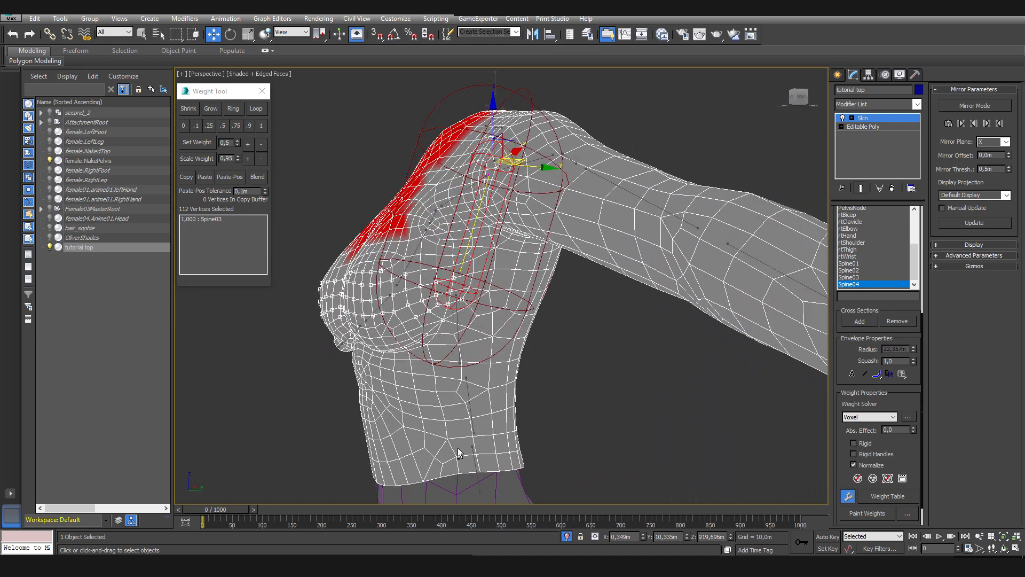
{"action": "middle_click_drag", "start_coordinate": [458, 443], "coordinate": [419, 442], "text": "alt"}
{"action": "left_click_drag", "start_coordinate": [626, 233], "coordinate": [420, 398], "text": "alt"}
{"action": "middle_click_drag", "start_coordinate": [420, 398], "coordinate": [503, 330], "text": "alt"}
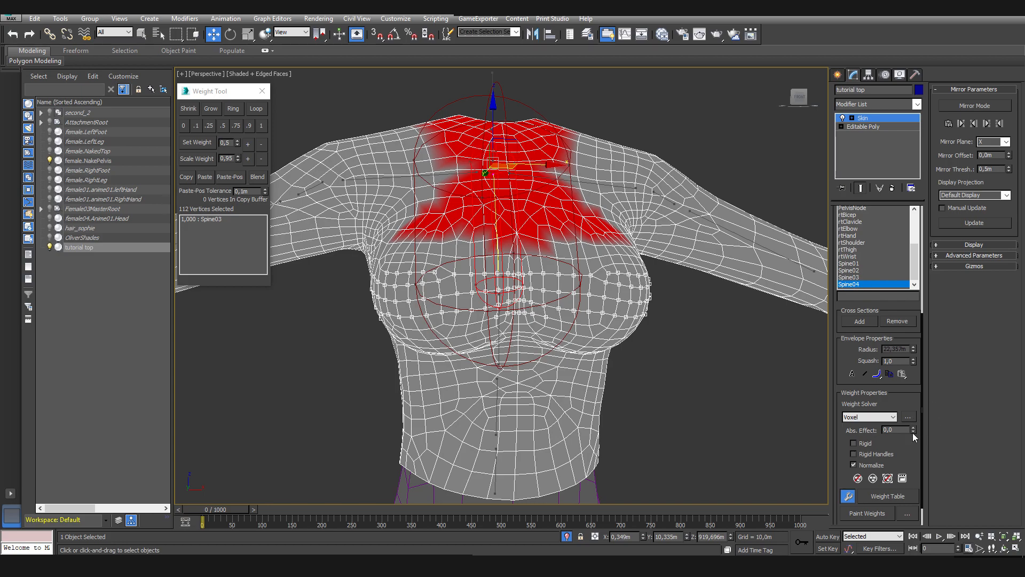
{"action": "left_click", "coordinate": [772, 414]}
Compare the influence areas of Spine01, Spine02, Spine03 and Spine04 on the tutorial top from several sides
{"action": "left_click", "coordinate": [878, 278]}
{"action": "left_click", "coordinate": [872, 282]}
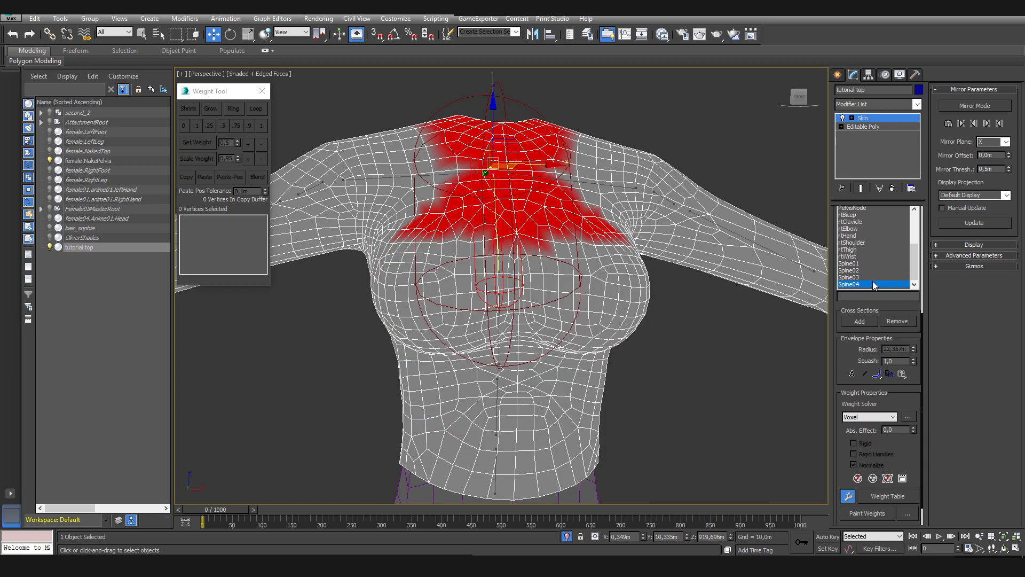
{"action": "left_click", "coordinate": [872, 277]}
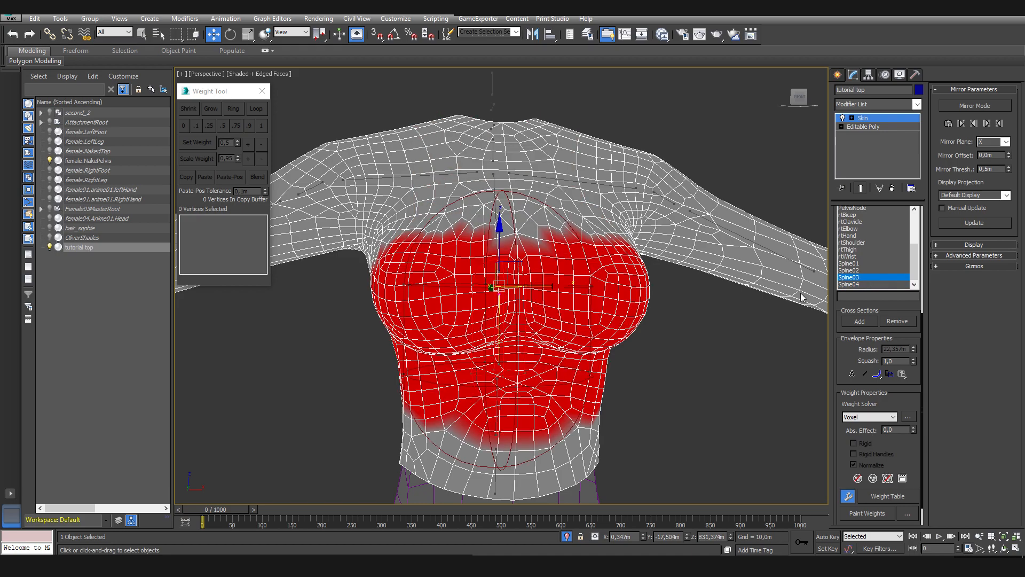
{"action": "middle_click_drag", "start_coordinate": [622, 331], "coordinate": [718, 327], "text": "alt"}
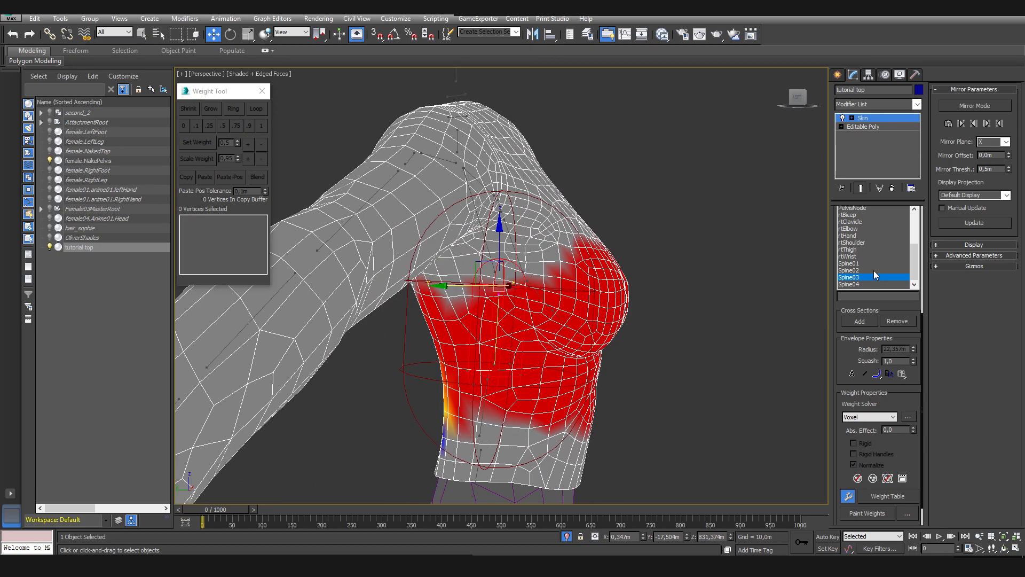
{"action": "left_click", "coordinate": [854, 285]}
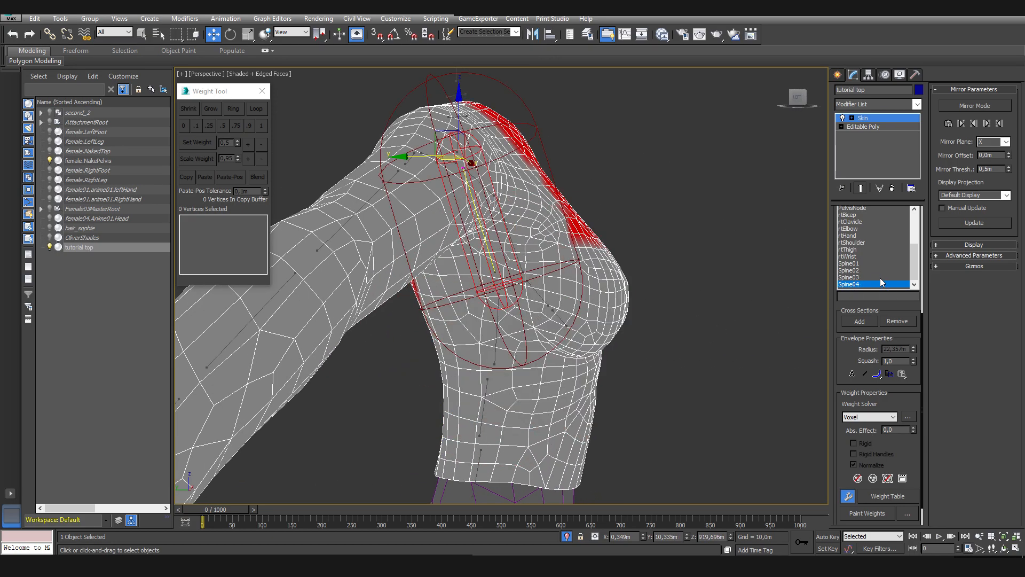
{"action": "left_click", "coordinate": [871, 271]}
{"action": "left_click", "coordinate": [861, 278]}
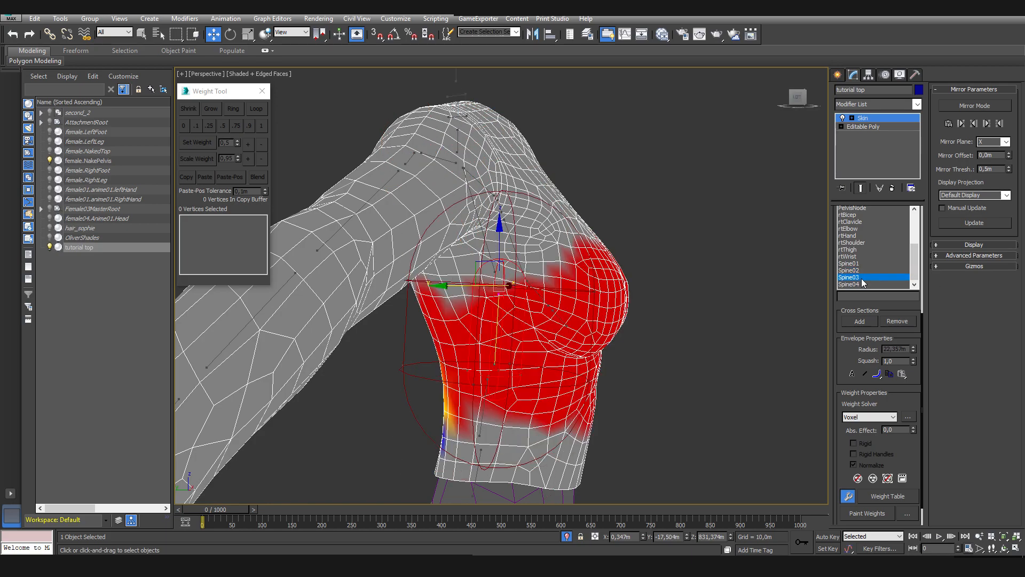
{"action": "left_click", "coordinate": [854, 284]}
{"action": "left_click", "coordinate": [854, 270]}
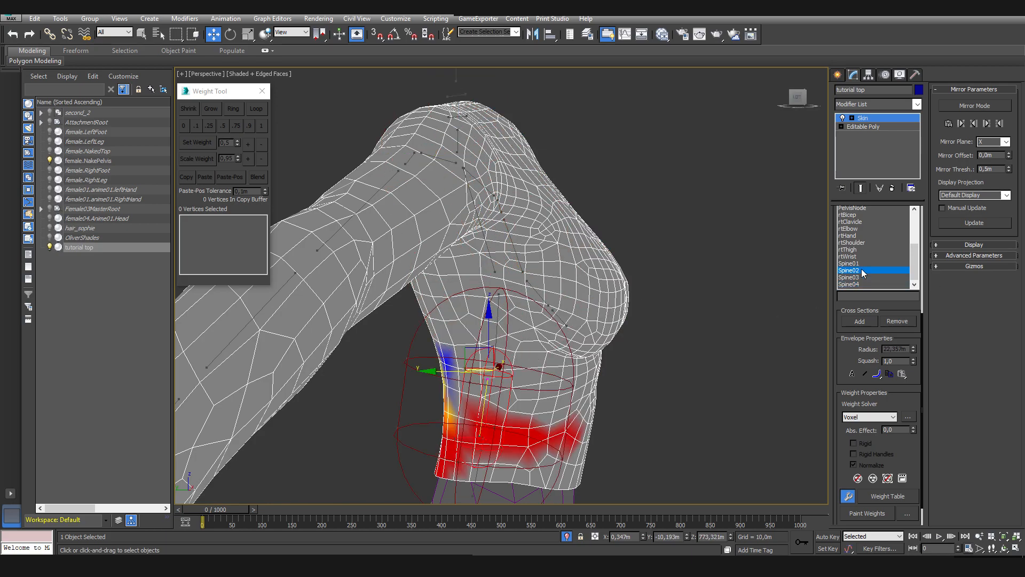
{"action": "left_click", "coordinate": [854, 264]}
{"action": "left_click", "coordinate": [854, 277]}
{"action": "middle_click_drag", "start_coordinate": [689, 374], "coordinate": [594, 351], "text": "alt"}
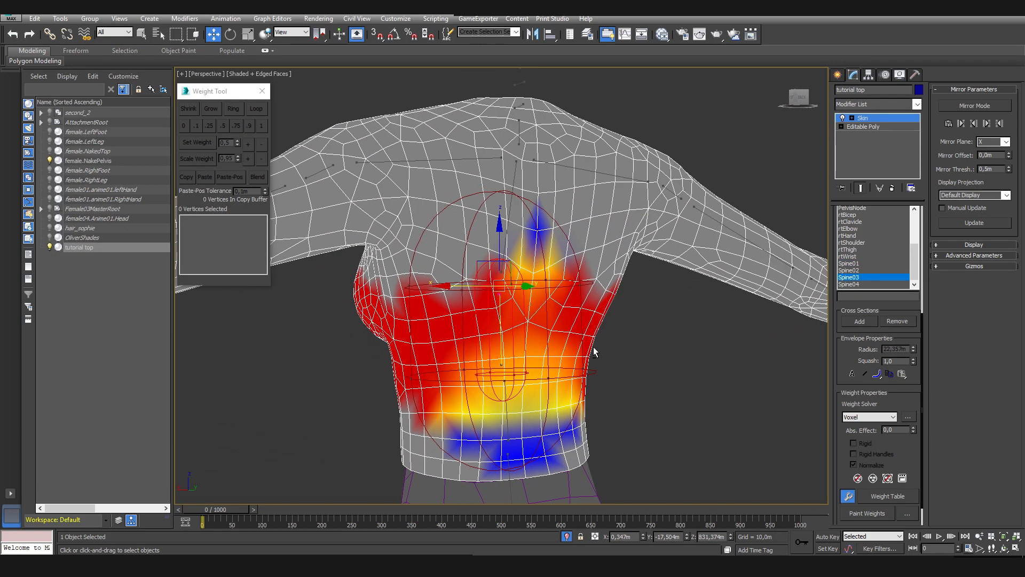
Remove the Spine03 bone from the tutorial top's Skin modifier
{"action": "scroll", "coordinate": [908, 301], "scroll_direction": "up", "scroll_amount": 4}
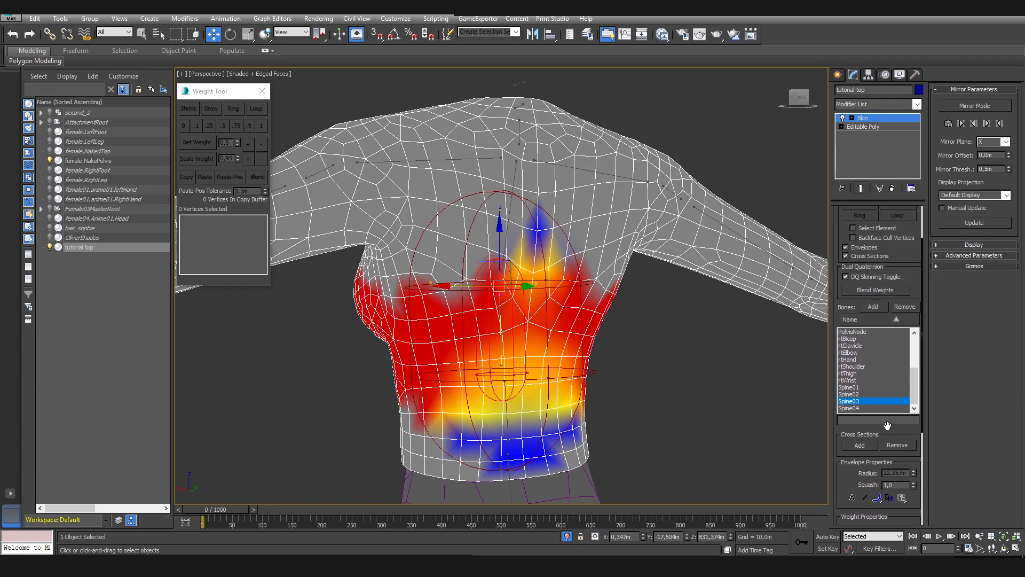
{"action": "left_click", "coordinate": [904, 306]}
{"action": "middle_click_drag", "start_coordinate": [640, 361], "coordinate": [380, 486], "text": "alt"}
{"action": "left_click_drag", "start_coordinate": [216, 508], "coordinate": [190, 504]}
{"action": "mouse_move", "coordinate": [202, 523]}
{"action": "left_mouse_down"}
{"action": "mouse_move", "coordinate": [453, 523]}
{"action": "mouse_move", "coordinate": [201, 522]}
{"action": "left_mouse_up"}
Examine the Spine02 and Spine04 influence after the bone removal, checking the area below the bust from all sides
{"action": "middle_click_drag", "start_coordinate": [585, 338], "coordinate": [591, 317], "text": "alt"}
{"action": "left_click", "coordinate": [864, 394]}
{"action": "left_click", "coordinate": [861, 401]}
{"action": "middle_click_drag", "start_coordinate": [674, 304], "coordinate": [664, 292], "text": "alt"}
{"action": "middle_click_drag", "start_coordinate": [513, 303], "coordinate": [511, 287], "text": "alt"}
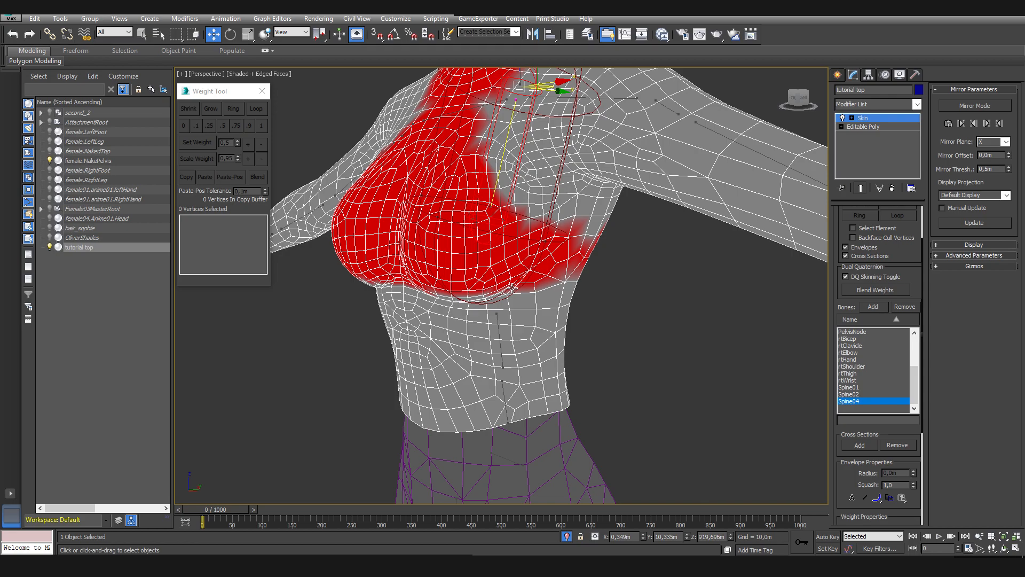
{"action": "middle_click_drag", "start_coordinate": [591, 305], "coordinate": [388, 188], "text": "alt"}
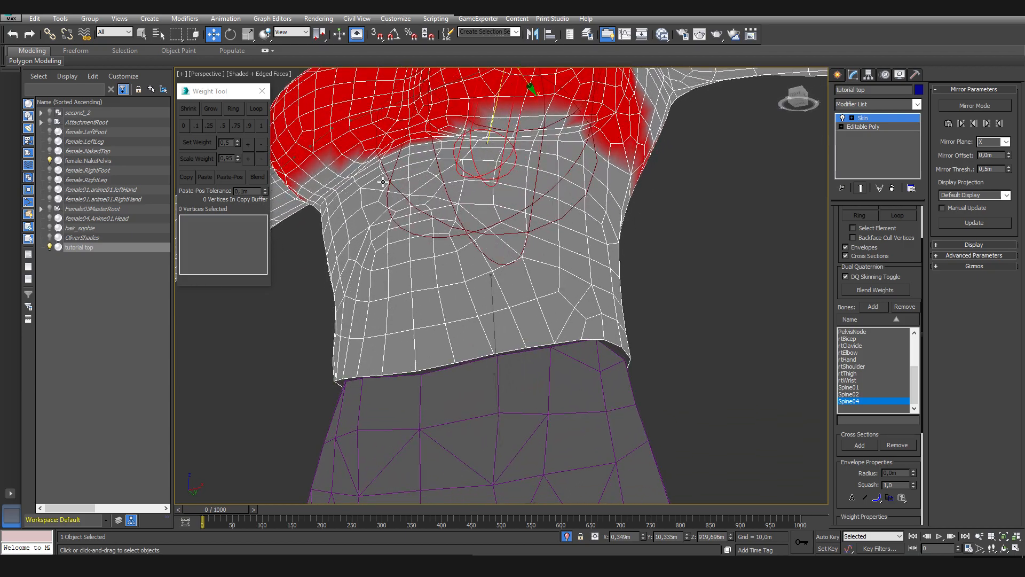
{"action": "middle_click_drag", "start_coordinate": [536, 127], "coordinate": [411, 163], "text": "alt"}
{"action": "middle_click_drag", "start_coordinate": [401, 207], "coordinate": [443, 254], "text": "alt"}
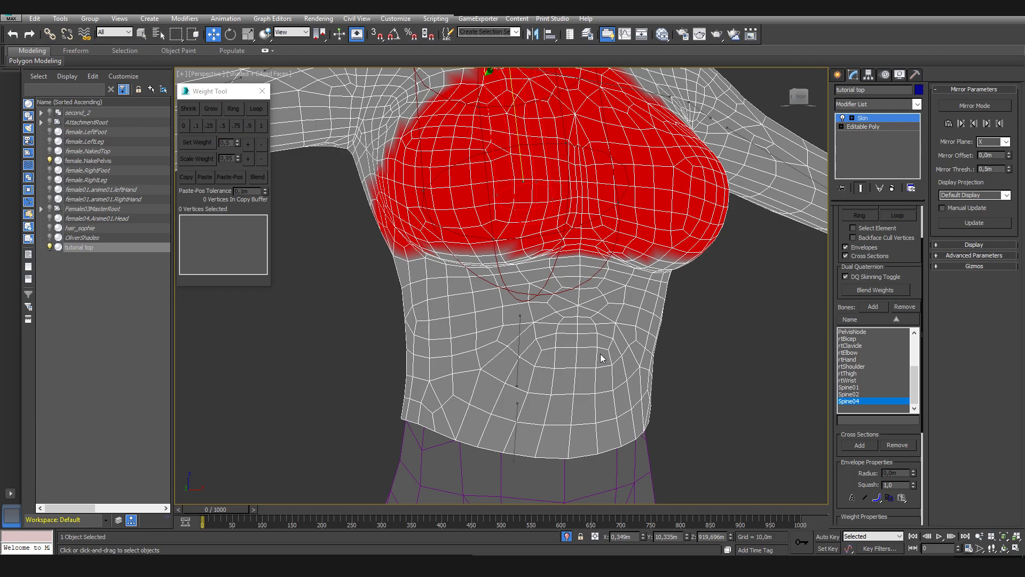
{"action": "scroll", "coordinate": [757, 258], "scroll_direction": "down", "scroll_amount": 5}
{"action": "middle_click_drag", "start_coordinate": [723, 249], "coordinate": [699, 307]}
{"action": "middle_click_drag", "start_coordinate": [699, 308], "coordinate": [623, 326], "text": "alt"}
{"action": "scroll", "coordinate": [644, 320], "scroll_direction": "up", "scroll_amount": 4}
{"action": "key", "text": "F3"}
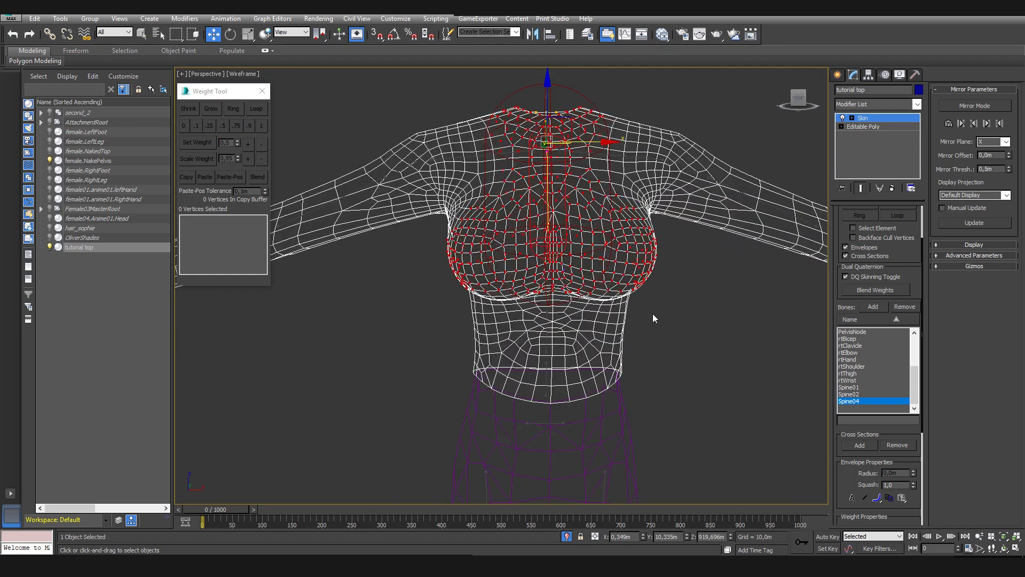
{"action": "key", "text": "F3"}
{"action": "scroll", "coordinate": [556, 328], "scroll_direction": "up", "scroll_amount": 6}
{"action": "scroll", "coordinate": [842, 377], "scroll_direction": "down", "scroll_amount": 3}
Activate Paint Weights for Spine04, and review the brush settings in Painter Options
{"action": "scroll", "coordinate": [843, 377], "scroll_direction": "down", "scroll_amount": 3}
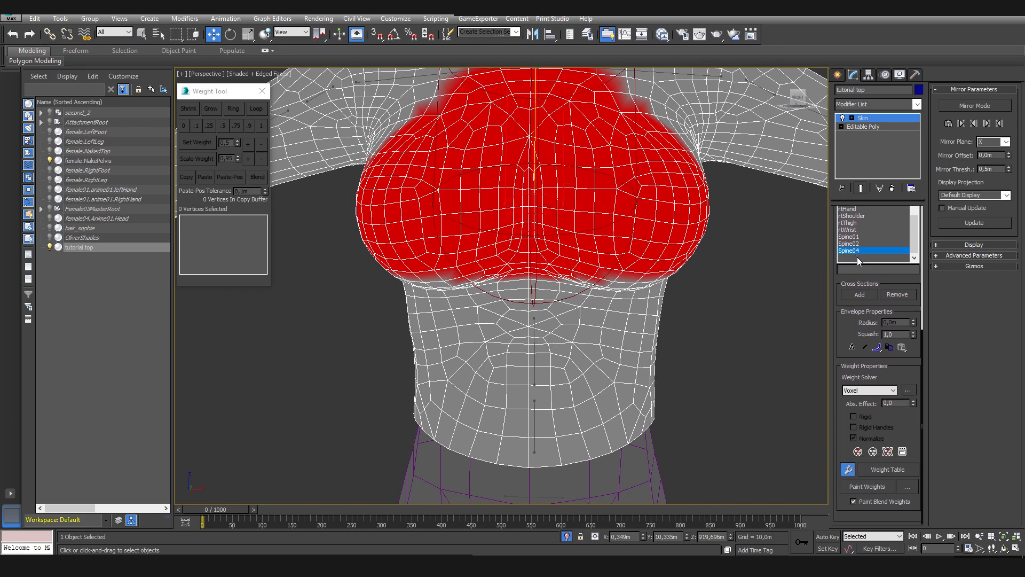
{"action": "left_click", "coordinate": [867, 487]}
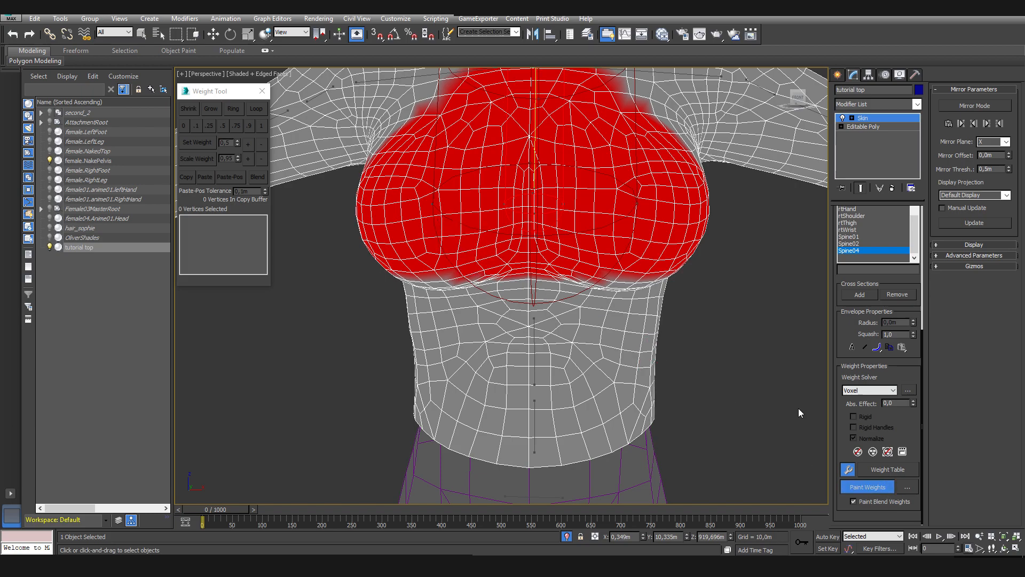
{"action": "left_click", "coordinate": [909, 469]}
{"action": "left_click_drag", "start_coordinate": [214, 8], "coordinate": [238, 245]}
{"action": "left_click", "coordinate": [432, 236]}
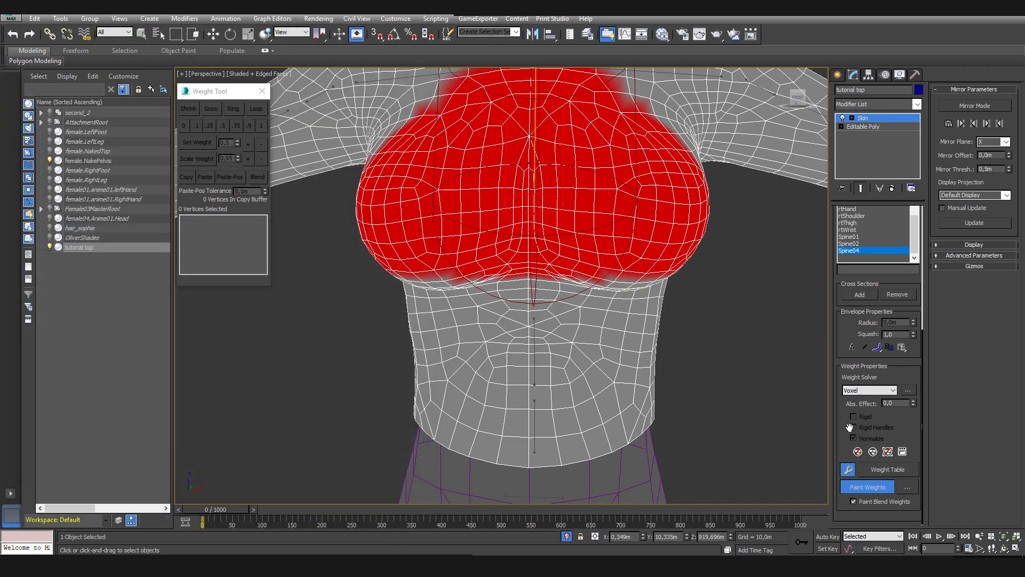
{"action": "left_click", "coordinate": [899, 489]}
{"action": "left_click_drag", "start_coordinate": [245, 222], "coordinate": [247, 190]}
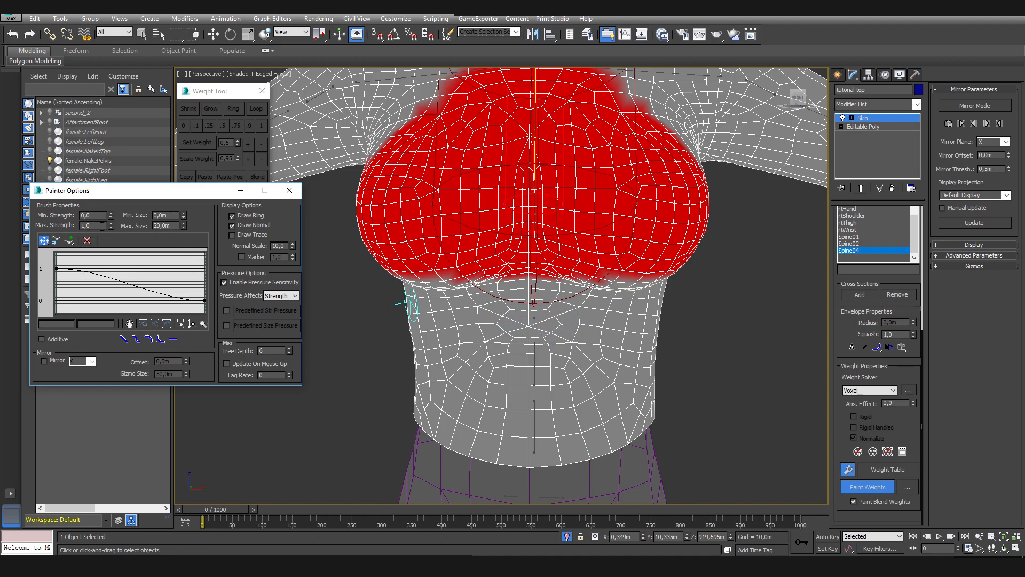
{"action": "left_click", "coordinate": [293, 196]}
Turn off Paint Blend Weights for painting Spine04 below the bust
{"action": "scroll", "coordinate": [537, 354], "scroll_direction": "down", "scroll_amount": 3}
{"action": "scroll", "coordinate": [545, 342], "scroll_direction": "up", "scroll_amount": 4}
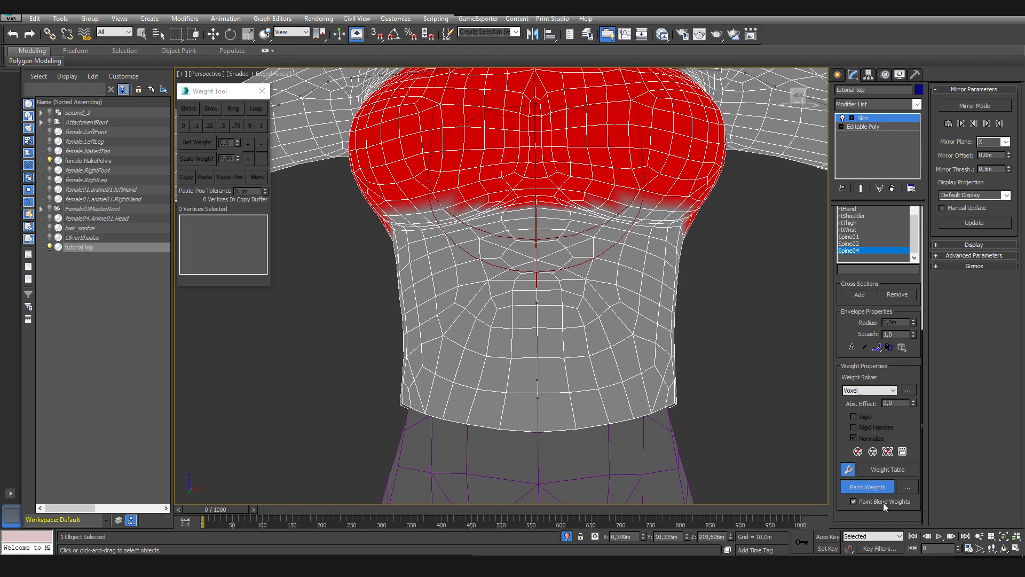
{"action": "left_click", "coordinate": [854, 502]}
{"action": "middle_click_drag", "start_coordinate": [568, 238], "coordinate": [550, 288]}
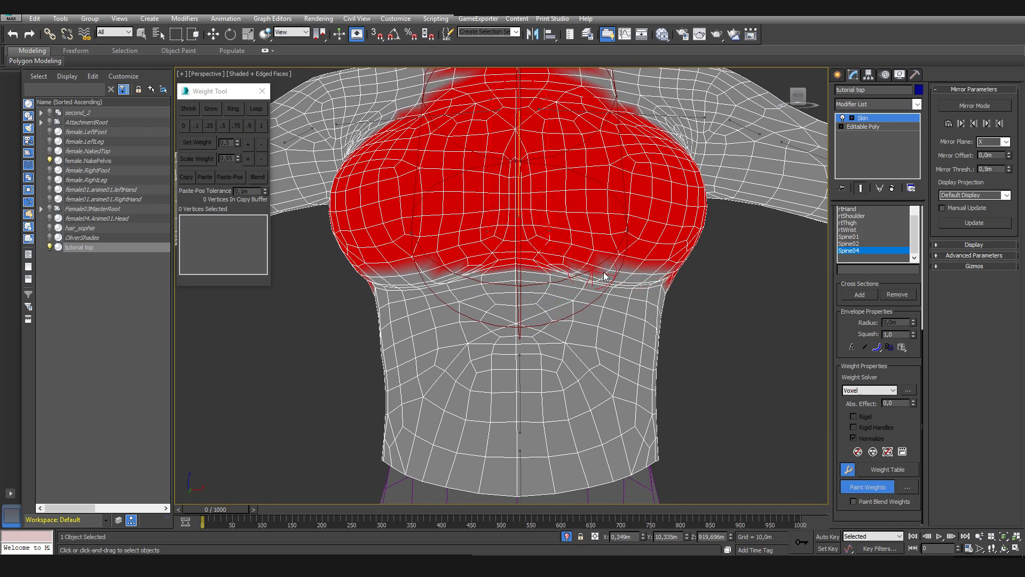
{"action": "middle_click_drag", "start_coordinate": [587, 291], "coordinate": [606, 283], "text": "alt"}
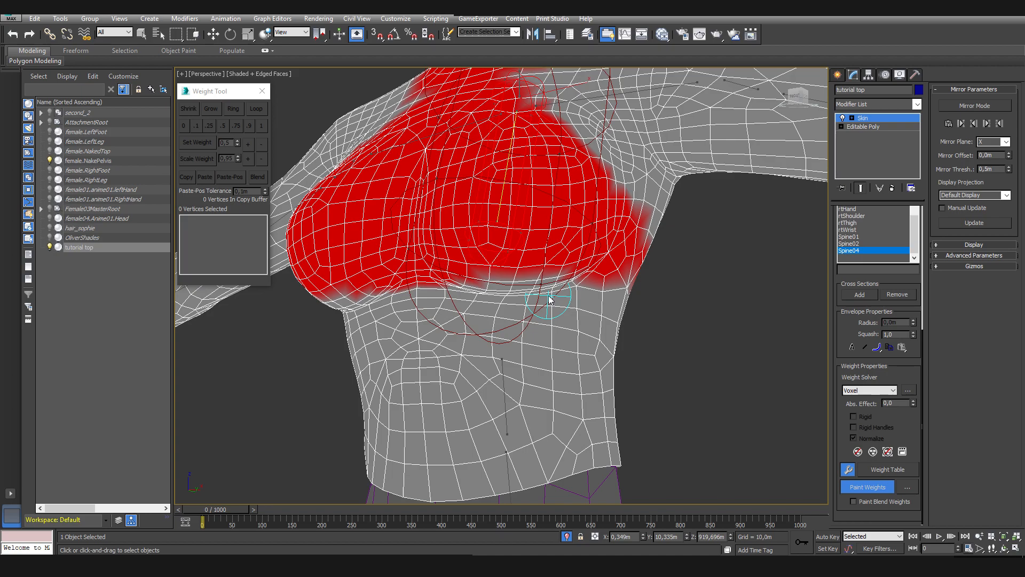
Paint Spine04 weight along the lower edge of the bust on the character's left side
{"action": "left_click_drag", "start_coordinate": [475, 288], "coordinate": [581, 278]}
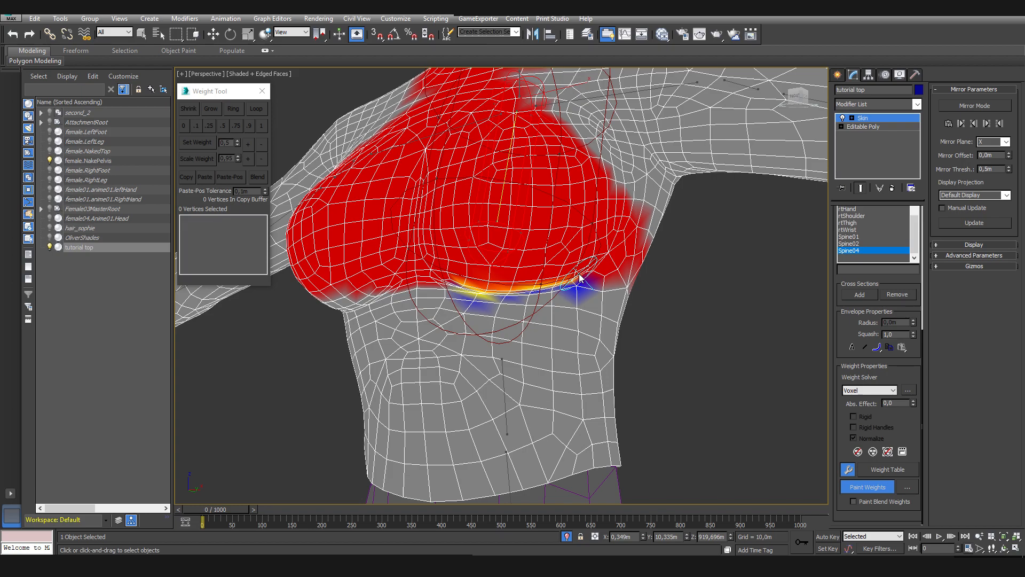
{"action": "mouse_move", "coordinate": [558, 315]}
{"action": "middle_mouse_down", "text": "alt"}
{"action": "mouse_move", "coordinate": [529, 244]}
{"action": "mouse_move", "coordinate": [567, 229]}
{"action": "mouse_move", "coordinate": [488, 368]}
{"action": "middle_mouse_up", "text": "alt"}
{"action": "scroll", "coordinate": [538, 244], "scroll_direction": "up", "scroll_amount": 4}
{"action": "scroll", "coordinate": [567, 230], "scroll_direction": "down", "scroll_amount": 3}
{"action": "left_click", "coordinate": [445, 277]}
{"action": "left_click_drag", "start_coordinate": [448, 263], "coordinate": [566, 279]}
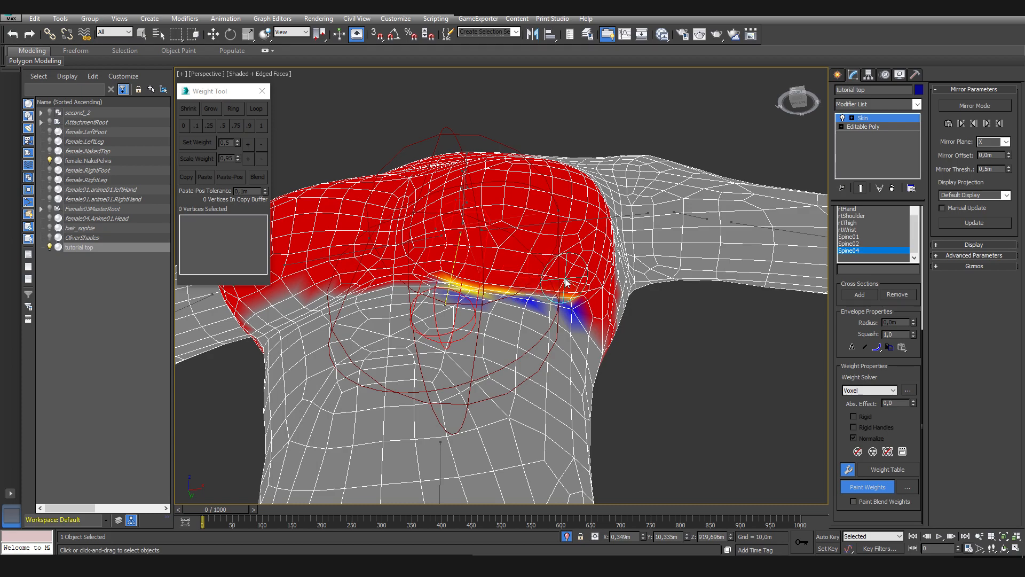
Extend the painted Spine04 weight from below the bust around the character's left side towards the back
{"action": "middle_click_drag", "start_coordinate": [565, 279], "coordinate": [425, 265], "text": "alt"}
{"action": "left_click_drag", "start_coordinate": [332, 295], "coordinate": [465, 283]}
{"action": "left_click", "coordinate": [363, 299]}
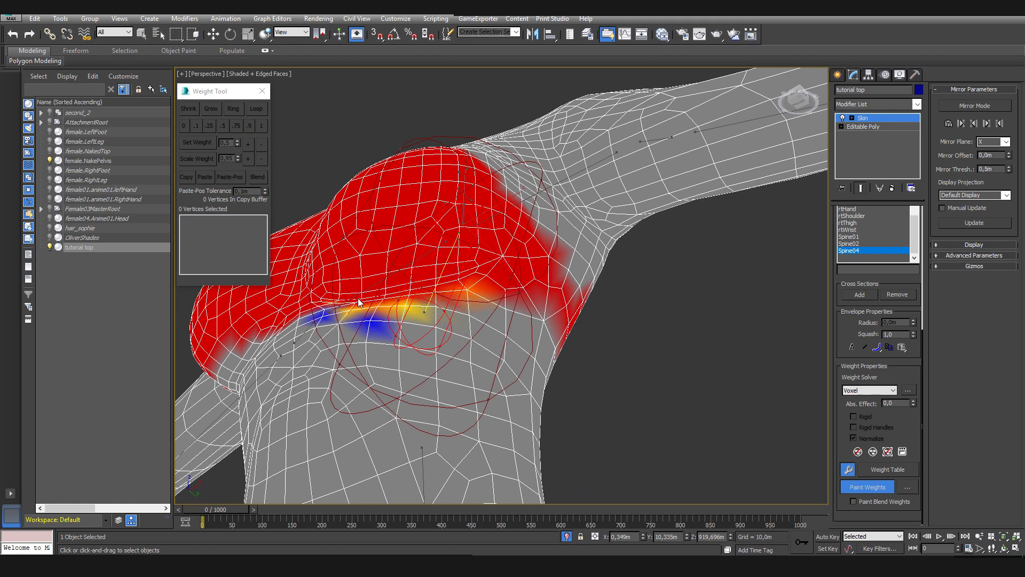
{"action": "middle_click_drag", "start_coordinate": [469, 280], "coordinate": [440, 302], "text": "alt"}
{"action": "left_click_drag", "start_coordinate": [376, 345], "coordinate": [464, 353]}
{"action": "mouse_move", "coordinate": [427, 353]}
{"action": "middle_mouse_down", "text": "alt"}
{"action": "mouse_move", "coordinate": [388, 352]}
{"action": "mouse_move", "coordinate": [327, 374]}
{"action": "mouse_move", "coordinate": [312, 391]}
{"action": "middle_mouse_up", "text": "alt"}
{"action": "mouse_move", "coordinate": [281, 394]}
{"action": "left_mouse_down"}
{"action": "mouse_move", "coordinate": [352, 380]}
{"action": "mouse_move", "coordinate": [428, 382]}
{"action": "left_mouse_up"}
{"action": "middle_click_drag", "start_coordinate": [345, 378], "coordinate": [375, 392], "text": "alt"}
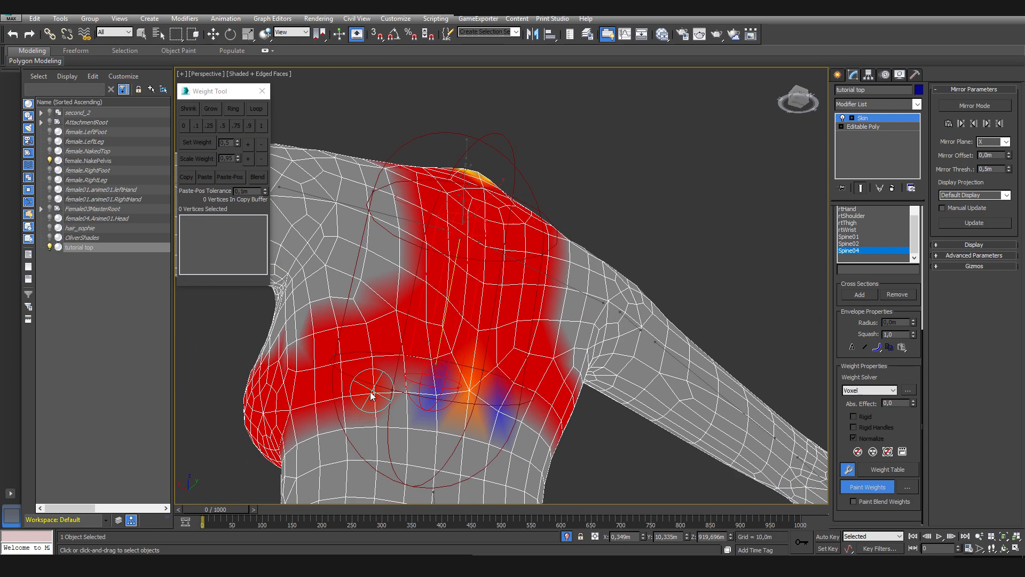
Paint Spine04 weight across the lower edge of its influence area on the back
{"action": "left_click_drag", "start_coordinate": [375, 392], "coordinate": [476, 390]}
{"action": "middle_click_drag", "start_coordinate": [451, 373], "coordinate": [425, 411], "text": "alt"}
{"action": "left_click_drag", "start_coordinate": [483, 424], "coordinate": [549, 431]}
{"action": "middle_click_drag", "start_coordinate": [549, 431], "coordinate": [461, 439], "text": "alt"}
{"action": "mouse_move", "coordinate": [422, 430]}
{"action": "left_mouse_down"}
{"action": "mouse_move", "coordinate": [490, 421]}
{"action": "mouse_move", "coordinate": [505, 398]}
{"action": "left_mouse_up"}
{"action": "middle_click_drag", "start_coordinate": [506, 399], "coordinate": [408, 414], "text": "alt"}
{"action": "left_click_drag", "start_coordinate": [408, 414], "coordinate": [558, 417]}
{"action": "left_click_drag", "start_coordinate": [440, 419], "coordinate": [581, 413]}
Continue painting Spine04 weight around the character's right side and along the underbust at the front
{"action": "middle_click_drag", "start_coordinate": [581, 413], "coordinate": [482, 413], "text": "alt"}
{"action": "mouse_move", "coordinate": [482, 412]}
{"action": "left_mouse_down"}
{"action": "mouse_move", "coordinate": [486, 399]}
{"action": "mouse_move", "coordinate": [343, 410]}
{"action": "left_mouse_up"}
{"action": "middle_click_drag", "start_coordinate": [344, 410], "coordinate": [414, 416], "text": "alt"}
{"action": "mouse_move", "coordinate": [458, 396]}
{"action": "left_mouse_down"}
{"action": "mouse_move", "coordinate": [547, 410]}
{"action": "mouse_move", "coordinate": [475, 410]}
{"action": "mouse_move", "coordinate": [555, 411]}
{"action": "left_mouse_up"}
{"action": "middle_click_drag", "start_coordinate": [555, 412], "coordinate": [459, 412], "text": "alt"}
{"action": "mouse_move", "coordinate": [459, 412]}
{"action": "left_mouse_down"}
{"action": "mouse_move", "coordinate": [534, 394]}
{"action": "mouse_move", "coordinate": [504, 387]}
{"action": "left_mouse_up"}
{"action": "middle_click_drag", "start_coordinate": [571, 406], "coordinate": [453, 399], "text": "alt"}
{"action": "left_click_drag", "start_coordinate": [453, 400], "coordinate": [514, 405]}
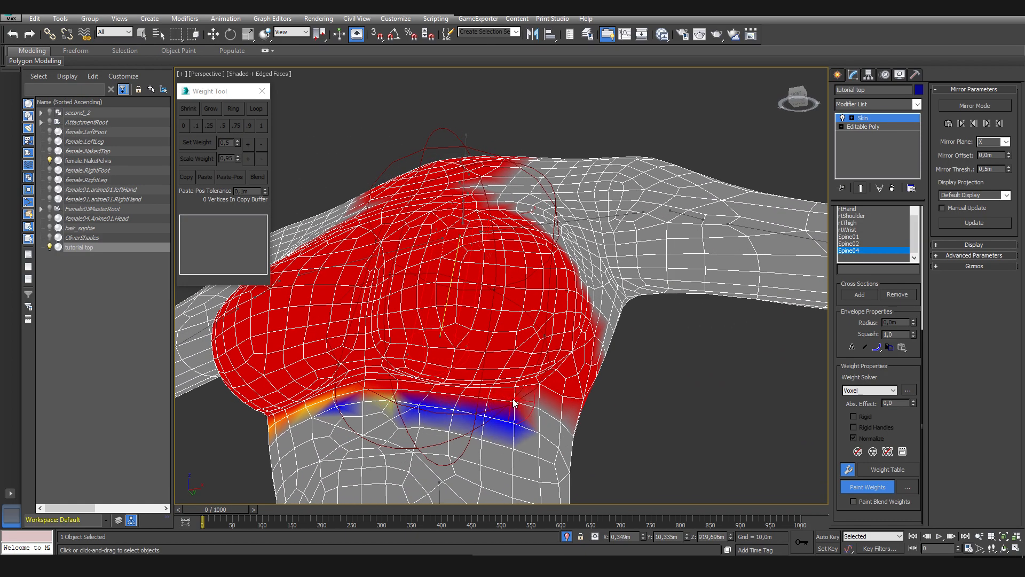
{"action": "middle_click_drag", "start_coordinate": [515, 405], "coordinate": [369, 390], "text": "alt"}
{"action": "left_click_drag", "start_coordinate": [368, 389], "coordinate": [411, 396]}
Paint Spine04 weight over the upper chest and towards the armpit on the character's left side
{"action": "mouse_move", "coordinate": [386, 332]}
{"action": "left_mouse_down"}
{"action": "mouse_move", "coordinate": [469, 327]}
{"action": "mouse_move", "coordinate": [480, 310]}
{"action": "mouse_move", "coordinate": [384, 301]}
{"action": "left_mouse_up"}
{"action": "middle_click_drag", "start_coordinate": [385, 300], "coordinate": [407, 323], "text": "alt"}
{"action": "left_click_drag", "start_coordinate": [407, 324], "coordinate": [342, 298]}
{"action": "middle_click_drag", "start_coordinate": [342, 298], "coordinate": [375, 340], "text": "alt"}
{"action": "left_click_drag", "start_coordinate": [375, 341], "coordinate": [391, 321]}
{"action": "middle_click_drag", "start_coordinate": [391, 321], "coordinate": [430, 347], "text": "alt"}
{"action": "mouse_move", "coordinate": [507, 357]}
{"action": "left_mouse_down"}
{"action": "mouse_move", "coordinate": [487, 309]}
{"action": "mouse_move", "coordinate": [506, 316]}
{"action": "mouse_move", "coordinate": [511, 269]}
{"action": "mouse_move", "coordinate": [519, 286]}
{"action": "mouse_move", "coordinate": [534, 274]}
{"action": "mouse_move", "coordinate": [510, 363]}
{"action": "mouse_move", "coordinate": [524, 360]}
{"action": "left_mouse_up"}
{"action": "middle_click_drag", "start_coordinate": [534, 352], "coordinate": [464, 315], "text": "alt"}
{"action": "middle_click_drag", "start_coordinate": [494, 392], "coordinate": [446, 326], "text": "alt"}
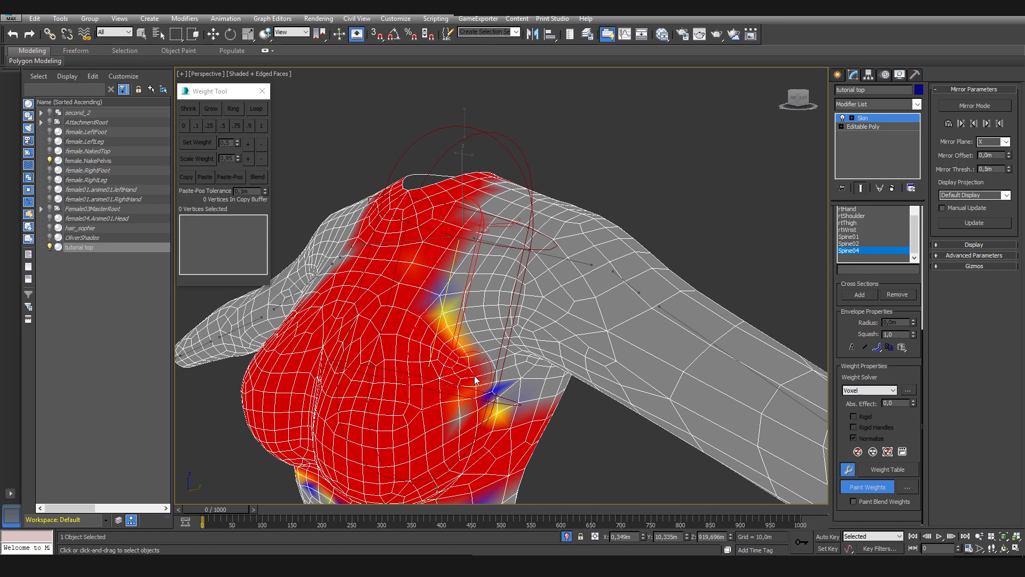
{"action": "mouse_move", "coordinate": [450, 430]}
{"action": "left_mouse_down"}
{"action": "mouse_move", "coordinate": [459, 351]}
{"action": "mouse_move", "coordinate": [451, 324]}
{"action": "mouse_move", "coordinate": [465, 353]}
{"action": "mouse_move", "coordinate": [460, 337]}
{"action": "mouse_move", "coordinate": [474, 338]}
{"action": "mouse_move", "coordinate": [491, 399]}
{"action": "left_mouse_up"}
{"action": "middle_click_drag", "start_coordinate": [491, 403], "coordinate": [464, 373], "text": "alt"}
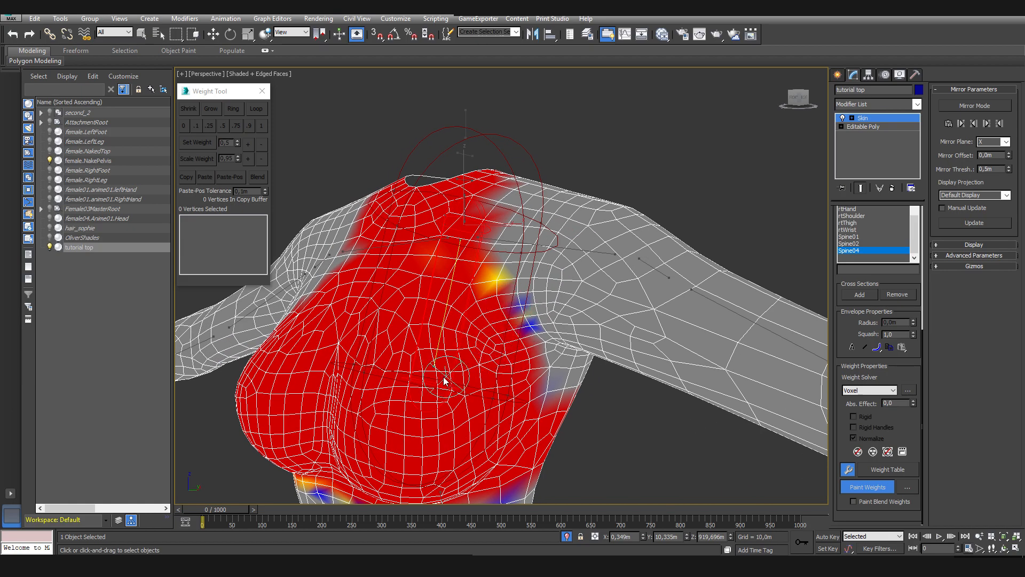
Fill the Spine04 weight gaps below the left armpit and along the adjoining side of the bust
{"action": "scroll", "coordinate": [454, 402], "scroll_direction": "up", "scroll_amount": 3}
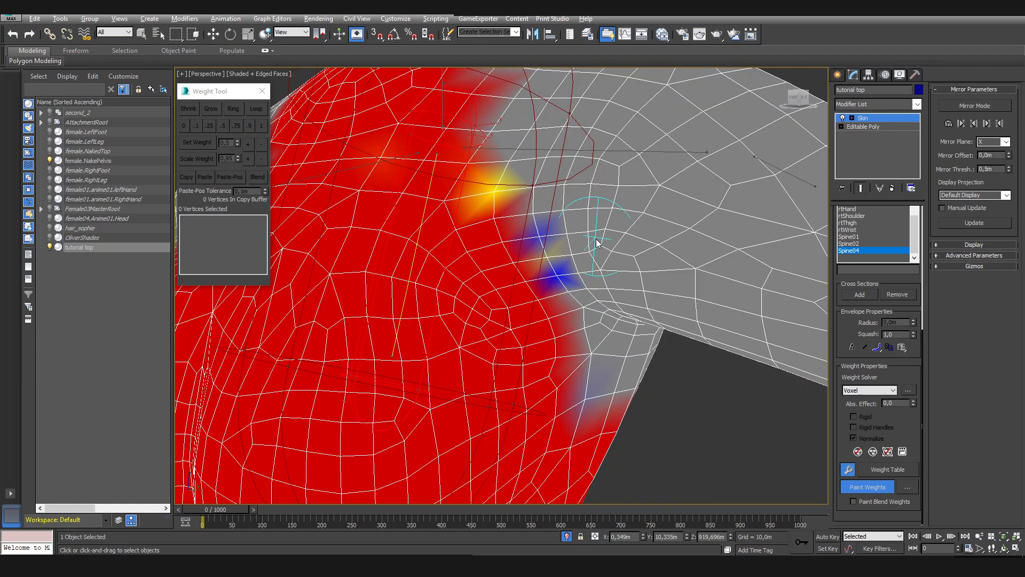
{"action": "mouse_move", "coordinate": [590, 280]}
{"action": "left_mouse_down", "text": "alt"}
{"action": "mouse_move", "coordinate": [505, 181]}
{"action": "mouse_move", "coordinate": [561, 314]}
{"action": "mouse_move", "coordinate": [508, 219]}
{"action": "mouse_move", "coordinate": [552, 297]}
{"action": "mouse_move", "coordinate": [543, 270]}
{"action": "mouse_move", "coordinate": [560, 370]}
{"action": "left_mouse_up", "text": "alt"}
{"action": "middle_click_drag", "start_coordinate": [559, 369], "coordinate": [535, 370], "text": "alt"}
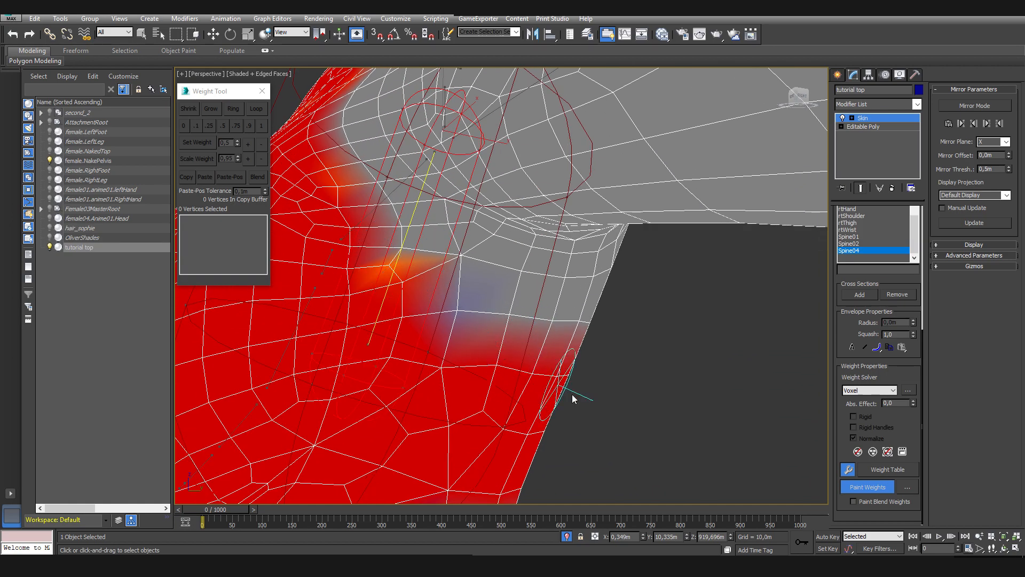
{"action": "middle_click_drag", "start_coordinate": [435, 260], "coordinate": [447, 271], "text": "alt"}
{"action": "mouse_move", "coordinate": [448, 314]}
{"action": "left_mouse_down"}
{"action": "mouse_move", "coordinate": [407, 289]}
{"action": "mouse_move", "coordinate": [412, 347]}
{"action": "left_mouse_up"}
{"action": "middle_click_drag", "start_coordinate": [412, 347], "coordinate": [409, 332], "text": "alt"}
{"action": "left_click_drag", "start_coordinate": [479, 363], "coordinate": [566, 367]}
{"action": "mouse_move", "coordinate": [566, 367]}
{"action": "middle_mouse_down", "text": "alt"}
{"action": "mouse_move", "coordinate": [482, 373]}
{"action": "mouse_move", "coordinate": [526, 376]}
{"action": "middle_mouse_up", "text": "alt"}
{"action": "left_click_drag", "start_coordinate": [325, 346], "coordinate": [518, 350]}
{"action": "middle_click_drag", "start_coordinate": [569, 354], "coordinate": [550, 361], "text": "alt"}
{"action": "left_click_drag", "start_coordinate": [534, 364], "coordinate": [416, 384]}
{"action": "mouse_move", "coordinate": [417, 384]}
{"action": "middle_mouse_down", "text": "alt"}
{"action": "mouse_move", "coordinate": [504, 394]}
{"action": "mouse_move", "coordinate": [535, 378]}
{"action": "mouse_move", "coordinate": [686, 419]}
{"action": "middle_mouse_up", "text": "alt"}
{"action": "scroll", "coordinate": [535, 378], "scroll_direction": "down", "scroll_amount": 3}
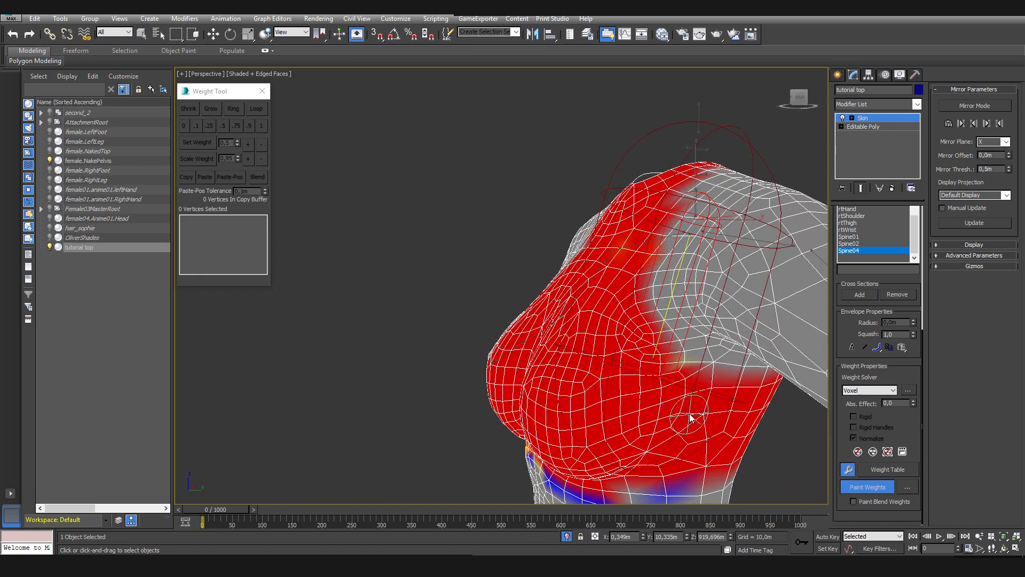
Extend the Spine04 weight across the torso from the character's left side to the right armpit
{"action": "scroll", "coordinate": [648, 347], "scroll_direction": "up", "scroll_amount": 3}
{"action": "mouse_move", "coordinate": [647, 347]}
{"action": "left_mouse_down"}
{"action": "mouse_move", "coordinate": [678, 343]}
{"action": "mouse_move", "coordinate": [651, 318]}
{"action": "mouse_move", "coordinate": [666, 284]}
{"action": "mouse_move", "coordinate": [661, 339]}
{"action": "left_mouse_up"}
{"action": "middle_click_drag", "start_coordinate": [661, 339], "coordinate": [758, 344], "text": "alt"}
{"action": "middle_click_drag", "start_coordinate": [570, 379], "coordinate": [573, 380], "text": "alt"}
{"action": "left_click_drag", "start_coordinate": [574, 380], "coordinate": [581, 334]}
{"action": "middle_click_drag", "start_coordinate": [581, 334], "coordinate": [680, 305], "text": "alt"}
{"action": "mouse_move", "coordinate": [681, 304]}
{"action": "left_mouse_down"}
{"action": "mouse_move", "coordinate": [671, 352]}
{"action": "mouse_move", "coordinate": [572, 368]}
{"action": "left_mouse_up"}
{"action": "mouse_move", "coordinate": [571, 368]}
{"action": "middle_mouse_down", "text": "alt"}
{"action": "mouse_move", "coordinate": [646, 364]}
{"action": "mouse_move", "coordinate": [534, 328]}
{"action": "middle_mouse_up", "text": "alt"}
{"action": "mouse_move", "coordinate": [534, 328]}
{"action": "left_mouse_down"}
{"action": "mouse_move", "coordinate": [492, 297]}
{"action": "mouse_move", "coordinate": [484, 309]}
{"action": "mouse_move", "coordinate": [600, 313]}
{"action": "mouse_move", "coordinate": [641, 300]}
{"action": "left_mouse_up"}
{"action": "middle_click_drag", "start_coordinate": [641, 300], "coordinate": [568, 295], "text": "alt"}
{"action": "left_click_drag", "start_coordinate": [568, 295], "coordinate": [678, 278]}
{"action": "middle_click_drag", "start_coordinate": [678, 277], "coordinate": [545, 300], "text": "alt"}
{"action": "mouse_move", "coordinate": [545, 299]}
{"action": "left_mouse_down"}
{"action": "mouse_move", "coordinate": [584, 287]}
{"action": "mouse_move", "coordinate": [559, 289]}
{"action": "left_mouse_up"}
{"action": "mouse_move", "coordinate": [559, 288]}
{"action": "middle_mouse_down", "text": "alt"}
{"action": "mouse_move", "coordinate": [473, 314]}
{"action": "mouse_move", "coordinate": [545, 331]}
{"action": "middle_mouse_up", "text": "alt"}
{"action": "mouse_move", "coordinate": [545, 332]}
{"action": "left_mouse_down"}
{"action": "mouse_move", "coordinate": [466, 336]}
{"action": "mouse_move", "coordinate": [618, 222]}
{"action": "mouse_move", "coordinate": [577, 245]}
{"action": "mouse_move", "coordinate": [528, 313]}
{"action": "left_mouse_up"}
{"action": "middle_click_drag", "start_coordinate": [528, 313], "coordinate": [572, 272], "text": "alt"}
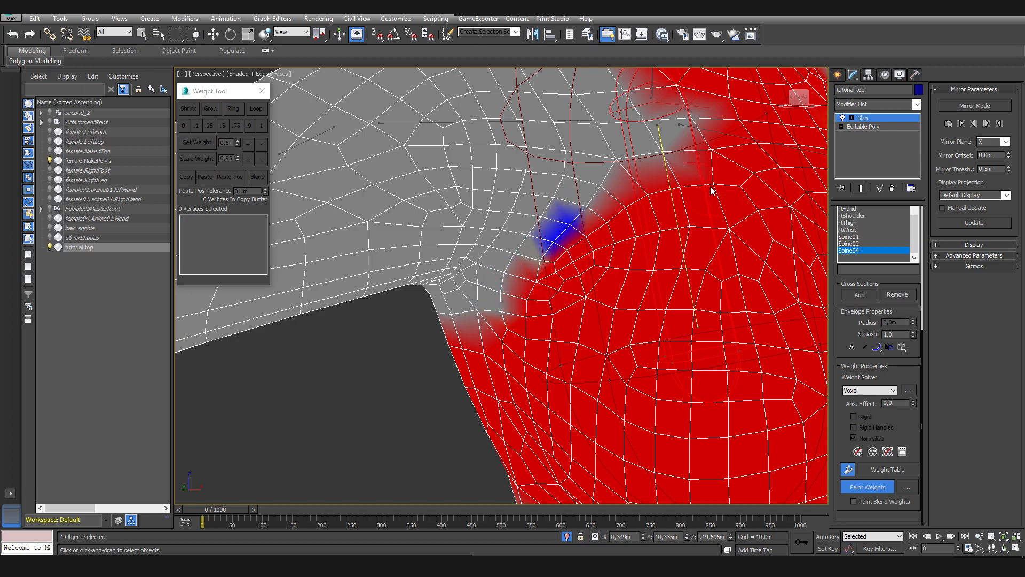
Paint the Spine04 border at the character's right armpit and shoulder, and touch up the upper left shoulder
{"action": "middle_click_drag", "start_coordinate": [617, 265], "coordinate": [572, 344], "text": "alt"}
{"action": "mouse_move", "coordinate": [512, 222]}
{"action": "left_mouse_down"}
{"action": "mouse_move", "coordinate": [504, 184]}
{"action": "mouse_move", "coordinate": [576, 167]}
{"action": "left_mouse_up"}
{"action": "left_click_drag", "start_coordinate": [528, 190], "coordinate": [513, 149]}
{"action": "middle_click_drag", "start_coordinate": [512, 147], "coordinate": [525, 243]}
{"action": "left_click_drag", "start_coordinate": [534, 270], "coordinate": [497, 160]}
{"action": "middle_click_drag", "start_coordinate": [622, 348], "coordinate": [610, 324], "text": "alt"}
{"action": "scroll", "coordinate": [611, 323], "scroll_direction": "down", "scroll_amount": 5}
{"action": "scroll", "coordinate": [592, 317], "scroll_direction": "up", "scroll_amount": 1}
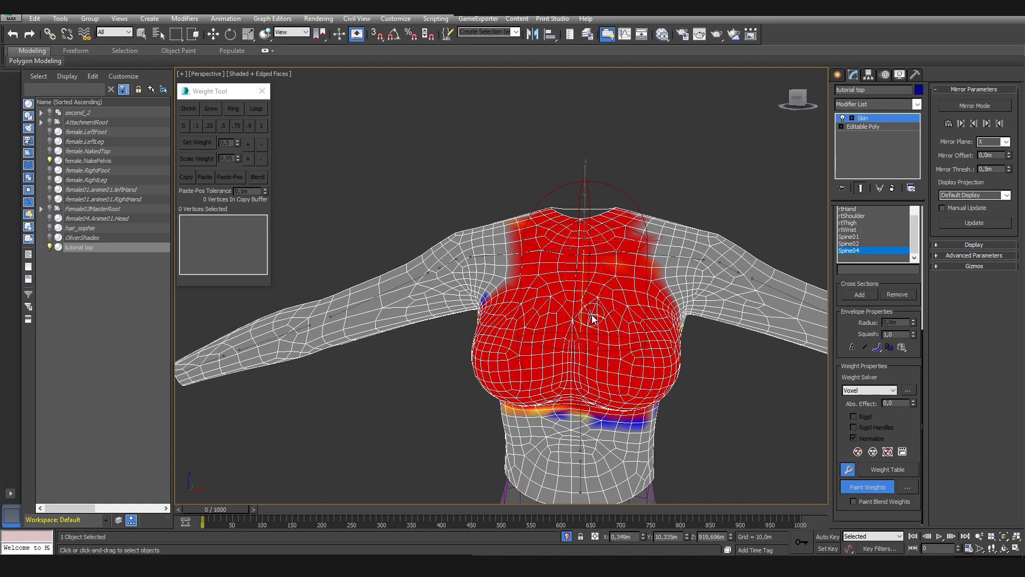
{"action": "scroll", "coordinate": [625, 273], "scroll_direction": "up", "scroll_amount": 2}
{"action": "left_click_drag", "start_coordinate": [637, 254], "coordinate": [657, 196]}
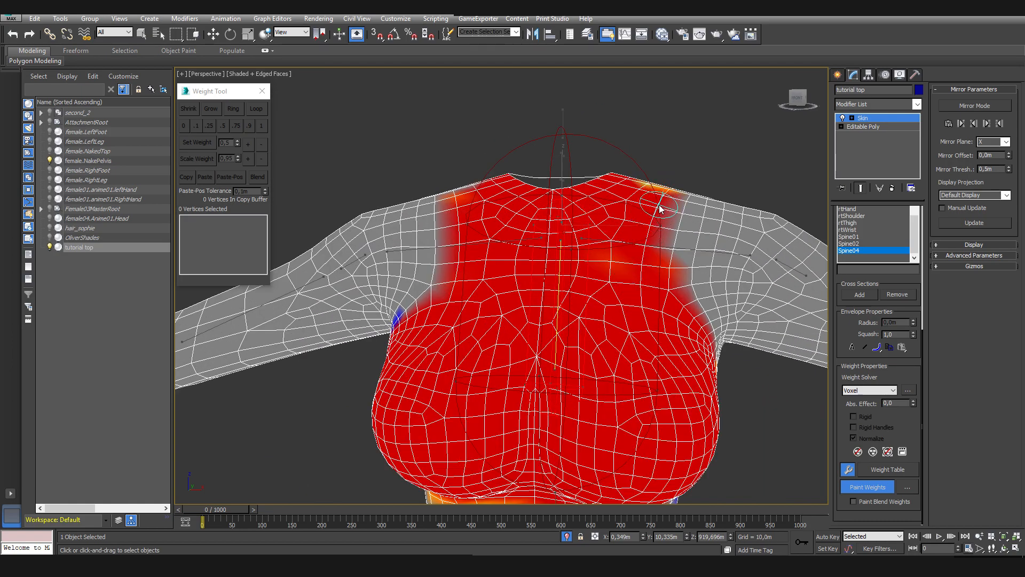
Scrub the animation to frame 719 to check how the top deforms when the torso bends
{"action": "scroll", "coordinate": [598, 331], "scroll_direction": "down", "scroll_amount": 3}
{"action": "middle_click_drag", "start_coordinate": [591, 342], "coordinate": [581, 261]}
{"action": "scroll", "coordinate": [565, 315], "scroll_direction": "up", "scroll_amount": 4}
{"action": "middle_click_drag", "start_coordinate": [570, 295], "coordinate": [714, 299], "text": "alt"}
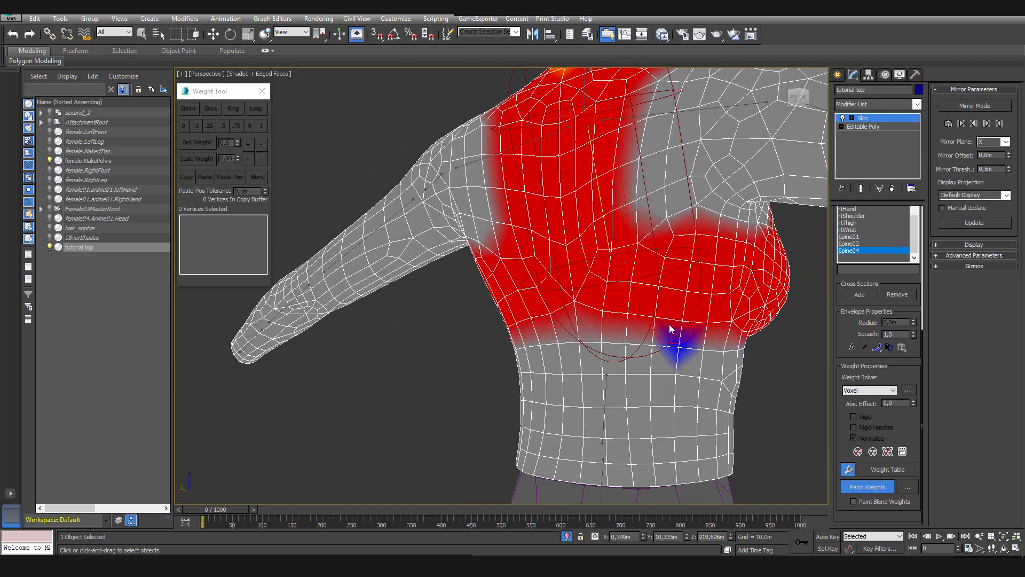
{"action": "mouse_move", "coordinate": [617, 385]}
{"action": "middle_mouse_down", "text": "alt"}
{"action": "mouse_move", "coordinate": [581, 377]}
{"action": "mouse_move", "coordinate": [574, 386]}
{"action": "mouse_move", "coordinate": [638, 377]}
{"action": "mouse_move", "coordinate": [507, 388]}
{"action": "middle_mouse_up", "text": "alt"}
{"action": "middle_click_drag", "start_coordinate": [557, 258], "coordinate": [575, 252], "text": "alt"}
{"action": "middle_click_drag", "start_coordinate": [495, 235], "coordinate": [546, 331], "text": "alt"}
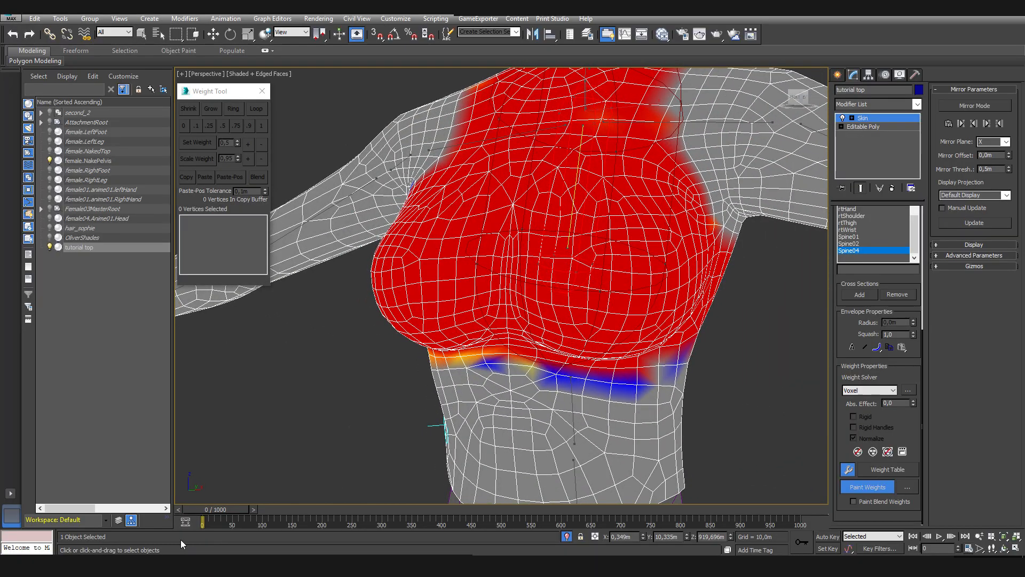
{"action": "left_click_drag", "start_coordinate": [227, 511], "coordinate": [228, 511]}
{"action": "left_click_drag", "start_coordinate": [381, 508], "coordinate": [633, 509]}
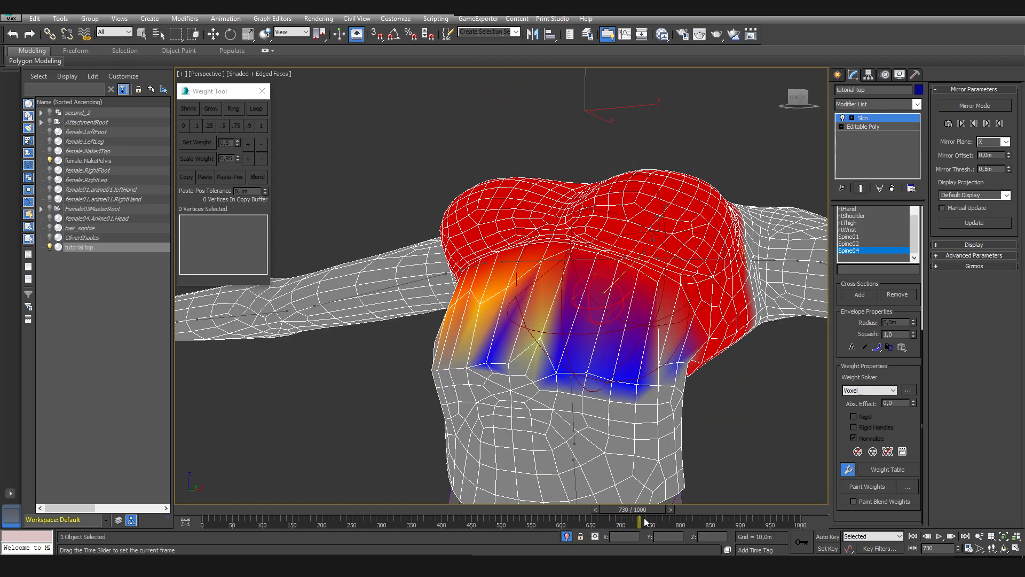
{"action": "middle_click_drag", "start_coordinate": [573, 388], "coordinate": [575, 365], "text": "alt"}
{"action": "middle_click_drag", "start_coordinate": [584, 410], "coordinate": [635, 394], "text": "alt"}
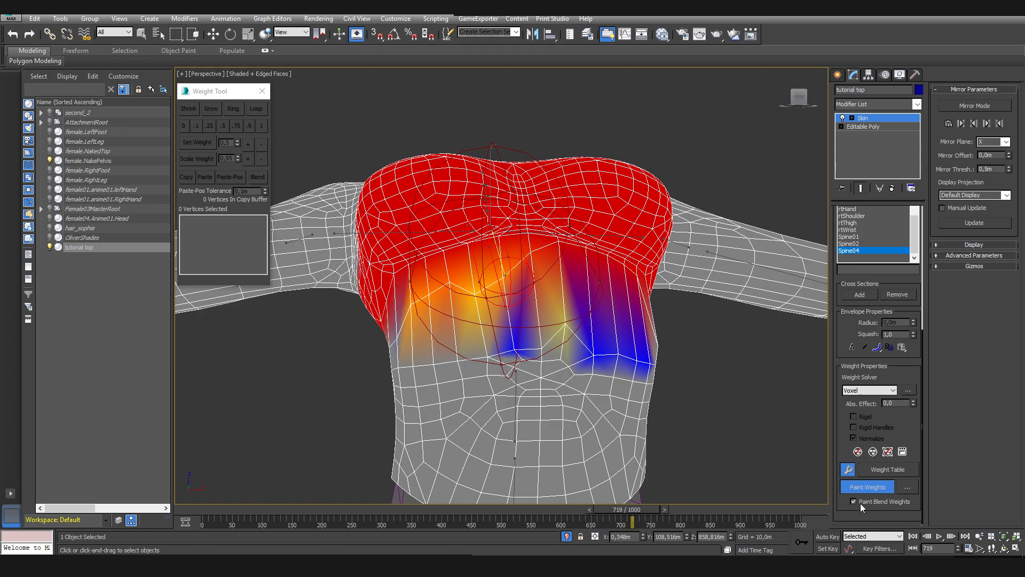
Select Spine02 and blend its weights across the underbust at the front and around both sides
{"action": "left_click", "coordinate": [853, 244]}
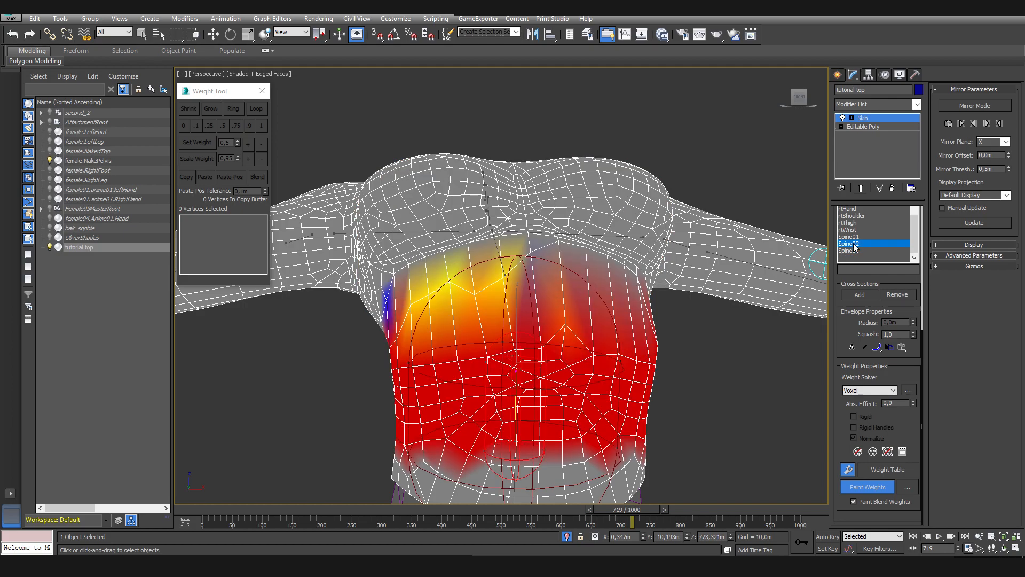
{"action": "middle_click_drag", "start_coordinate": [487, 334], "coordinate": [480, 342], "text": "alt"}
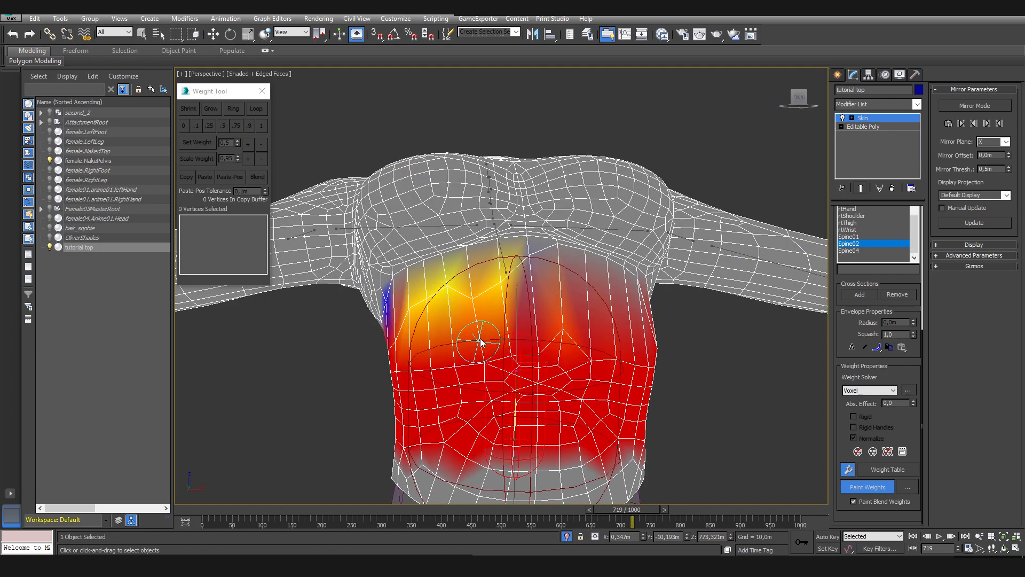
{"action": "left_click_drag", "start_coordinate": [479, 309], "coordinate": [534, 249]}
{"action": "middle_click_drag", "start_coordinate": [534, 248], "coordinate": [542, 257], "text": "alt"}
{"action": "mouse_move", "coordinate": [553, 262]}
{"action": "left_mouse_down"}
{"action": "mouse_move", "coordinate": [603, 278]}
{"action": "mouse_move", "coordinate": [624, 314]}
{"action": "left_mouse_up"}
{"action": "mouse_move", "coordinate": [527, 271]}
{"action": "left_mouse_down"}
{"action": "mouse_move", "coordinate": [556, 270]}
{"action": "mouse_move", "coordinate": [469, 280]}
{"action": "mouse_move", "coordinate": [480, 283]}
{"action": "left_mouse_up"}
{"action": "mouse_move", "coordinate": [481, 282]}
{"action": "middle_mouse_down", "text": "alt"}
{"action": "mouse_move", "coordinate": [515, 304]}
{"action": "mouse_move", "coordinate": [482, 344]}
{"action": "mouse_move", "coordinate": [540, 317]}
{"action": "middle_mouse_up", "text": "alt"}
{"action": "left_click_drag", "start_coordinate": [520, 301], "coordinate": [553, 317]}
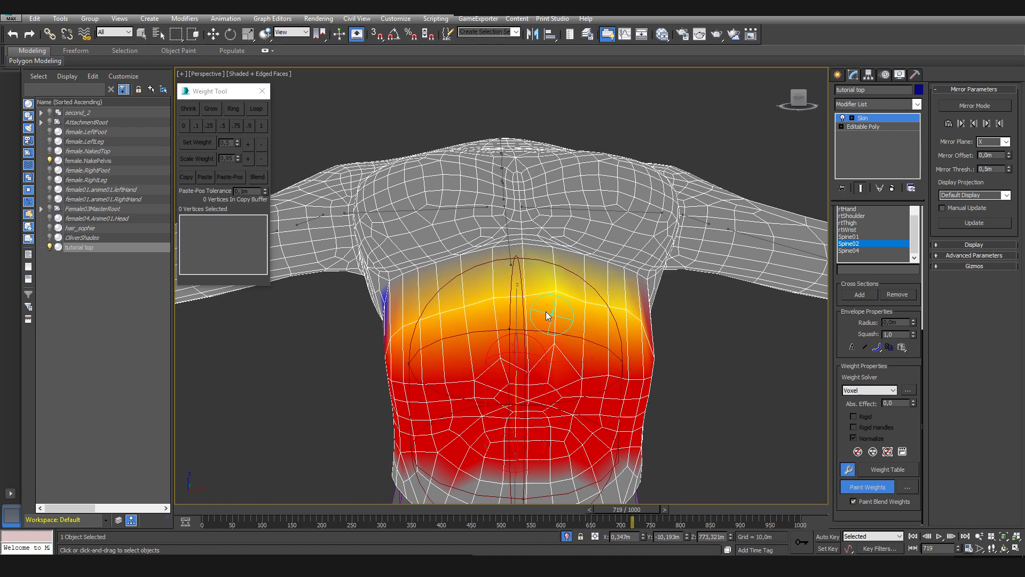
{"action": "middle_click_drag", "start_coordinate": [556, 365], "coordinate": [476, 318], "text": "alt"}
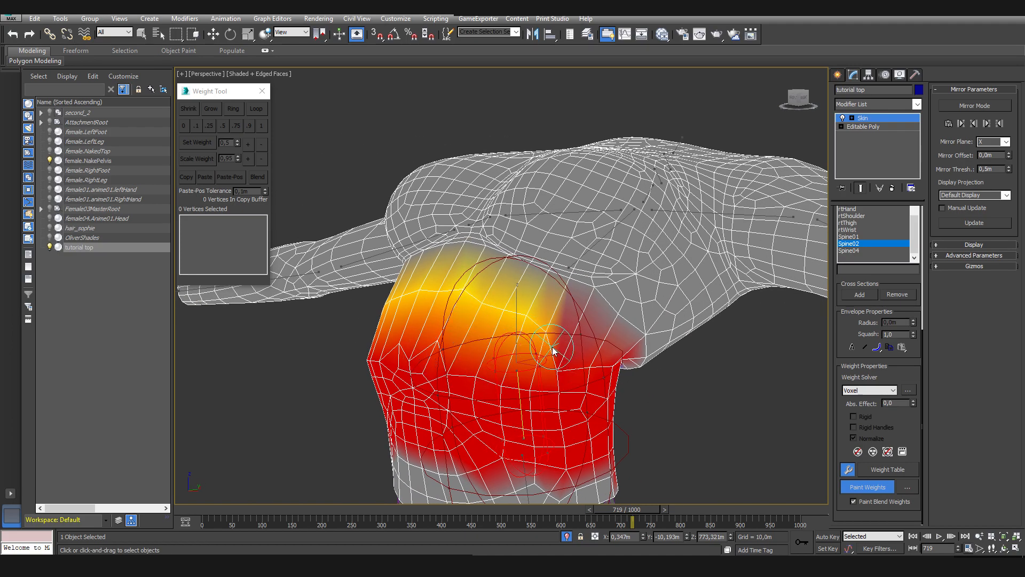
{"action": "middle_click_drag", "start_coordinate": [557, 373], "coordinate": [552, 380], "text": "alt"}
{"action": "middle_click_drag", "start_coordinate": [467, 341], "coordinate": [574, 323], "text": "alt"}
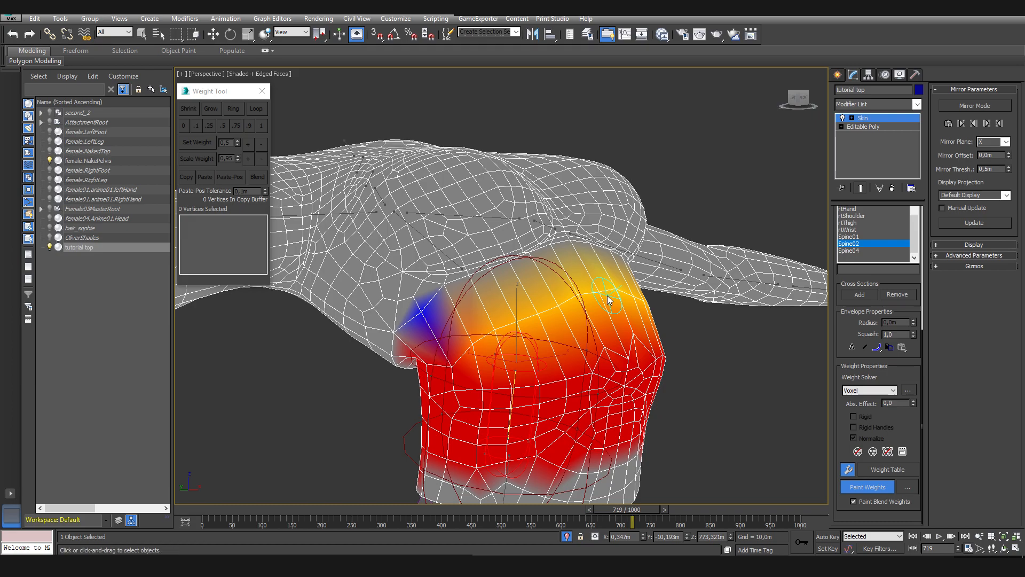
{"action": "middle_click_drag", "start_coordinate": [608, 299], "coordinate": [546, 304], "text": "alt"}
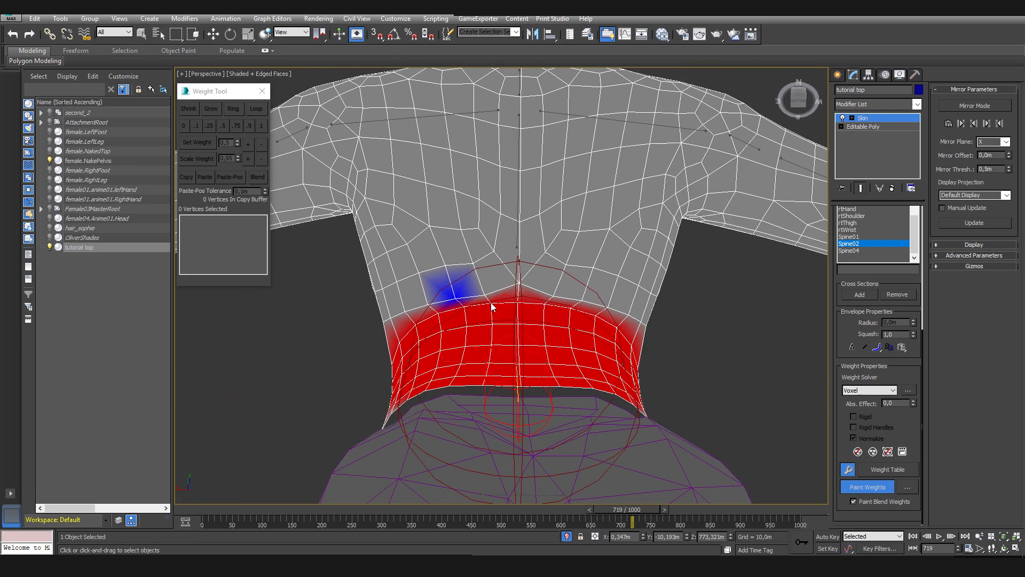
Select Spine04 and blend its weights below the bust and around the character's left side towards the back
{"action": "left_click", "coordinate": [860, 252]}
{"action": "middle_click_drag", "start_coordinate": [694, 310], "coordinate": [454, 406], "text": "alt"}
{"action": "mouse_move", "coordinate": [599, 407]}
{"action": "middle_mouse_down", "text": "alt"}
{"action": "mouse_move", "coordinate": [611, 414]}
{"action": "mouse_move", "coordinate": [554, 380]}
{"action": "mouse_move", "coordinate": [655, 361]}
{"action": "middle_mouse_up", "text": "alt"}
{"action": "middle_click_drag", "start_coordinate": [435, 379], "coordinate": [550, 320], "text": "alt"}
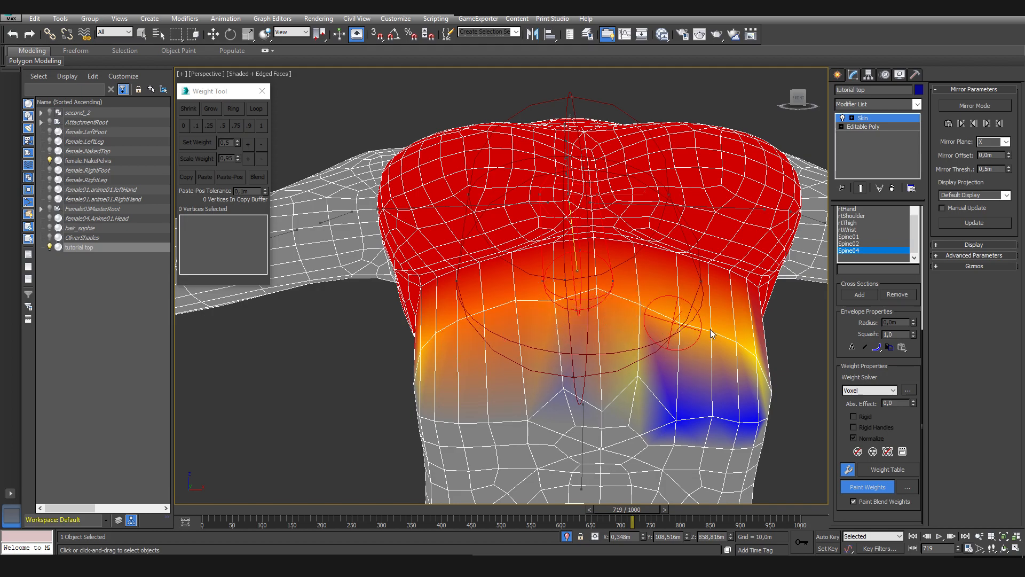
{"action": "middle_click_drag", "start_coordinate": [620, 315], "coordinate": [492, 343], "text": "alt"}
{"action": "mouse_move", "coordinate": [492, 344]}
{"action": "left_mouse_down"}
{"action": "mouse_move", "coordinate": [469, 366]}
{"action": "mouse_move", "coordinate": [523, 381]}
{"action": "left_mouse_up"}
{"action": "middle_click_drag", "start_coordinate": [523, 380], "coordinate": [385, 306], "text": "alt"}
{"action": "scroll", "coordinate": [385, 306], "scroll_direction": "up", "scroll_amount": 6}
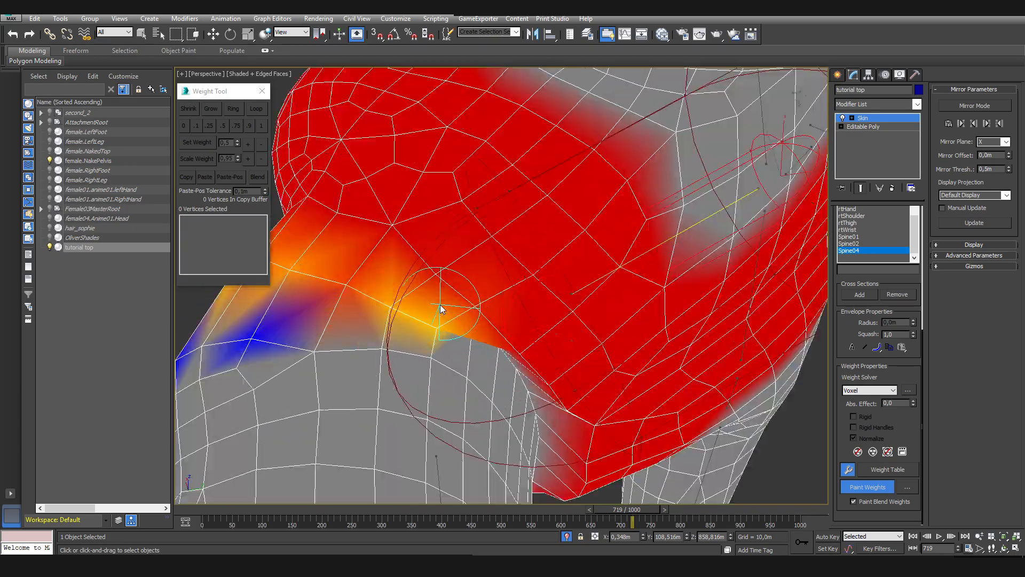
{"action": "mouse_move", "coordinate": [559, 423]}
{"action": "middle_mouse_down", "text": "alt"}
{"action": "mouse_move", "coordinate": [588, 455]}
{"action": "mouse_move", "coordinate": [342, 352]}
{"action": "middle_mouse_up", "text": "alt"}
{"action": "mouse_move", "coordinate": [341, 353]}
{"action": "left_mouse_down"}
{"action": "mouse_move", "coordinate": [343, 401]}
{"action": "mouse_move", "coordinate": [384, 454]}
{"action": "left_mouse_up"}
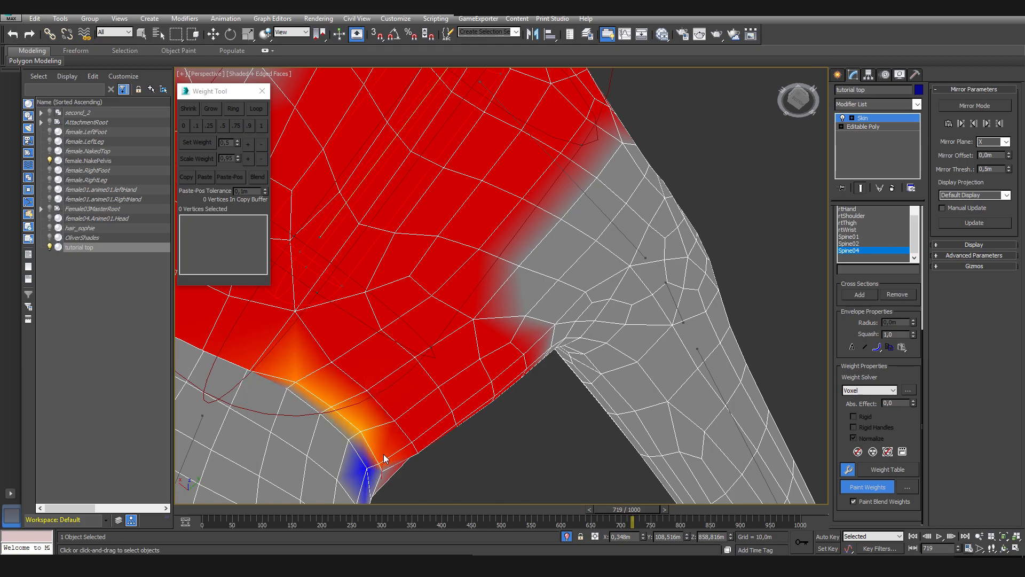
Blend the lower border of the Spine04 weights across the character's back
{"action": "middle_click_drag", "start_coordinate": [384, 454], "coordinate": [504, 458], "text": "alt"}
{"action": "mouse_move", "coordinate": [486, 440]}
{"action": "left_mouse_down"}
{"action": "mouse_move", "coordinate": [641, 421]}
{"action": "mouse_move", "coordinate": [630, 429]}
{"action": "left_mouse_up"}
{"action": "middle_click_drag", "start_coordinate": [630, 430], "coordinate": [556, 423], "text": "alt"}
{"action": "left_click_drag", "start_coordinate": [596, 368], "coordinate": [697, 349]}
{"action": "middle_click_drag", "start_coordinate": [697, 348], "coordinate": [643, 399], "text": "alt"}
{"action": "scroll", "coordinate": [585, 355], "scroll_direction": "down", "scroll_amount": 4}
{"action": "left_click_drag", "start_coordinate": [523, 299], "coordinate": [536, 295]}
{"action": "mouse_move", "coordinate": [536, 294]}
{"action": "middle_mouse_down", "text": "alt"}
{"action": "mouse_move", "coordinate": [588, 275]}
{"action": "mouse_move", "coordinate": [555, 391]}
{"action": "middle_mouse_up", "text": "alt"}
{"action": "mouse_move", "coordinate": [496, 420]}
{"action": "middle_mouse_down", "text": "alt"}
{"action": "mouse_move", "coordinate": [616, 389]}
{"action": "mouse_move", "coordinate": [601, 397]}
{"action": "middle_mouse_up", "text": "alt"}
{"action": "scroll", "coordinate": [555, 396], "scroll_direction": "up", "scroll_amount": 4}
{"action": "mouse_move", "coordinate": [601, 398]}
{"action": "left_mouse_down"}
{"action": "mouse_move", "coordinate": [650, 387]}
{"action": "mouse_move", "coordinate": [472, 454]}
{"action": "left_mouse_up"}
Continue blending the Spine04 weights from the back around the character's side
{"action": "scroll", "coordinate": [475, 449], "scroll_direction": "down", "scroll_amount": 3}
{"action": "mouse_move", "coordinate": [480, 432]}
{"action": "middle_mouse_down", "text": "alt"}
{"action": "mouse_move", "coordinate": [538, 473]}
{"action": "mouse_move", "coordinate": [542, 410]}
{"action": "middle_mouse_up", "text": "alt"}
{"action": "mouse_move", "coordinate": [652, 361]}
{"action": "left_mouse_down"}
{"action": "mouse_move", "coordinate": [471, 368]}
{"action": "mouse_move", "coordinate": [750, 356]}
{"action": "left_mouse_up"}
{"action": "mouse_move", "coordinate": [751, 355]}
{"action": "middle_mouse_down", "text": "alt"}
{"action": "mouse_move", "coordinate": [765, 321]}
{"action": "mouse_move", "coordinate": [460, 368]}
{"action": "middle_mouse_up", "text": "alt"}
{"action": "left_click_drag", "start_coordinate": [560, 338], "coordinate": [654, 318]}
{"action": "mouse_move", "coordinate": [654, 317]}
{"action": "middle_mouse_down", "text": "alt"}
{"action": "mouse_move", "coordinate": [561, 327]}
{"action": "mouse_move", "coordinate": [499, 299]}
{"action": "middle_mouse_up", "text": "alt"}
{"action": "left_click_drag", "start_coordinate": [540, 290], "coordinate": [507, 299]}
{"action": "mouse_move", "coordinate": [508, 299]}
{"action": "middle_mouse_down", "text": "alt"}
{"action": "mouse_move", "coordinate": [615, 285]}
{"action": "mouse_move", "coordinate": [585, 267]}
{"action": "middle_mouse_up", "text": "alt"}
{"action": "left_click_drag", "start_coordinate": [585, 267], "coordinate": [604, 254]}
Blend the Spine04 weights across the front of the midriff below the bust
{"action": "scroll", "coordinate": [604, 254], "scroll_direction": "down", "scroll_amount": 4}
{"action": "middle_click_drag", "start_coordinate": [603, 254], "coordinate": [527, 270], "text": "alt"}
{"action": "scroll", "coordinate": [526, 270], "scroll_direction": "up", "scroll_amount": 3}
{"action": "mouse_move", "coordinate": [437, 283]}
{"action": "left_mouse_down"}
{"action": "mouse_move", "coordinate": [485, 297]}
{"action": "mouse_move", "coordinate": [604, 235]}
{"action": "mouse_move", "coordinate": [384, 281]}
{"action": "mouse_move", "coordinate": [506, 219]}
{"action": "mouse_move", "coordinate": [550, 251]}
{"action": "left_mouse_up"}
{"action": "middle_click_drag", "start_coordinate": [550, 251], "coordinate": [505, 237], "text": "alt"}
{"action": "mouse_move", "coordinate": [331, 283]}
{"action": "left_mouse_down"}
{"action": "mouse_move", "coordinate": [397, 306]}
{"action": "mouse_move", "coordinate": [371, 327]}
{"action": "mouse_move", "coordinate": [483, 343]}
{"action": "mouse_move", "coordinate": [368, 331]}
{"action": "left_mouse_up"}
{"action": "mouse_move", "coordinate": [368, 331]}
{"action": "middle_mouse_down", "text": "alt"}
{"action": "mouse_move", "coordinate": [501, 263]}
{"action": "mouse_move", "coordinate": [479, 263]}
{"action": "middle_mouse_up", "text": "alt"}
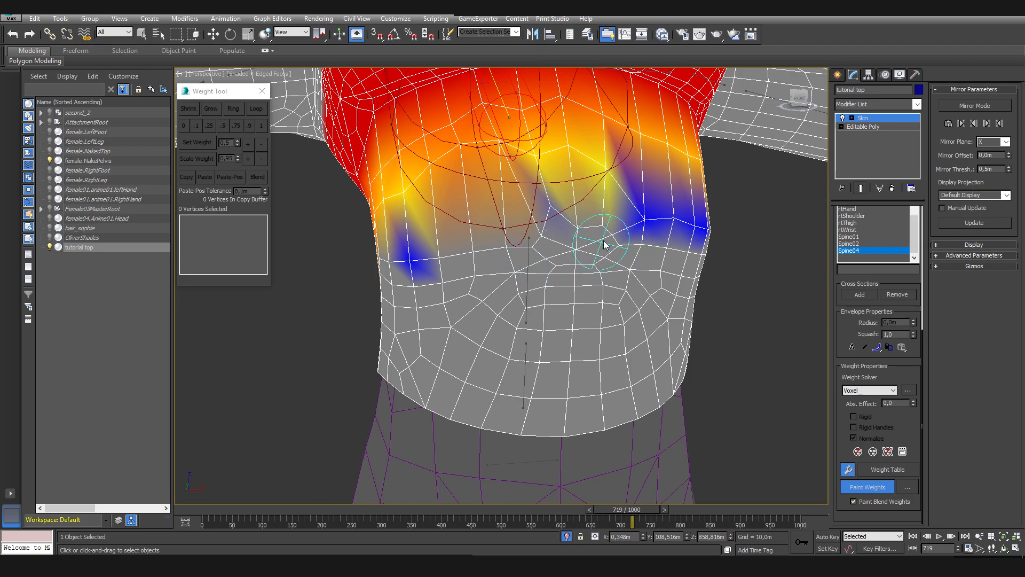
Smooth the Spine04 weight transition on the left front of the midriff and around to the back
{"action": "middle_click_drag", "start_coordinate": [582, 243], "coordinate": [515, 228], "text": "alt"}
{"action": "middle_click_drag", "start_coordinate": [549, 273], "coordinate": [492, 327], "text": "alt"}
{"action": "mouse_move", "coordinate": [359, 356]}
{"action": "left_mouse_down"}
{"action": "mouse_move", "coordinate": [423, 306]}
{"action": "mouse_move", "coordinate": [432, 344]}
{"action": "mouse_move", "coordinate": [492, 369]}
{"action": "left_mouse_up"}
{"action": "mouse_move", "coordinate": [448, 343]}
{"action": "left_mouse_down"}
{"action": "mouse_move", "coordinate": [473, 361]}
{"action": "mouse_move", "coordinate": [523, 341]}
{"action": "left_mouse_up"}
{"action": "middle_click_drag", "start_coordinate": [523, 341], "coordinate": [465, 350], "text": "alt"}
{"action": "mouse_move", "coordinate": [465, 350]}
{"action": "left_mouse_down"}
{"action": "mouse_move", "coordinate": [479, 331]}
{"action": "mouse_move", "coordinate": [428, 303]}
{"action": "left_mouse_up"}
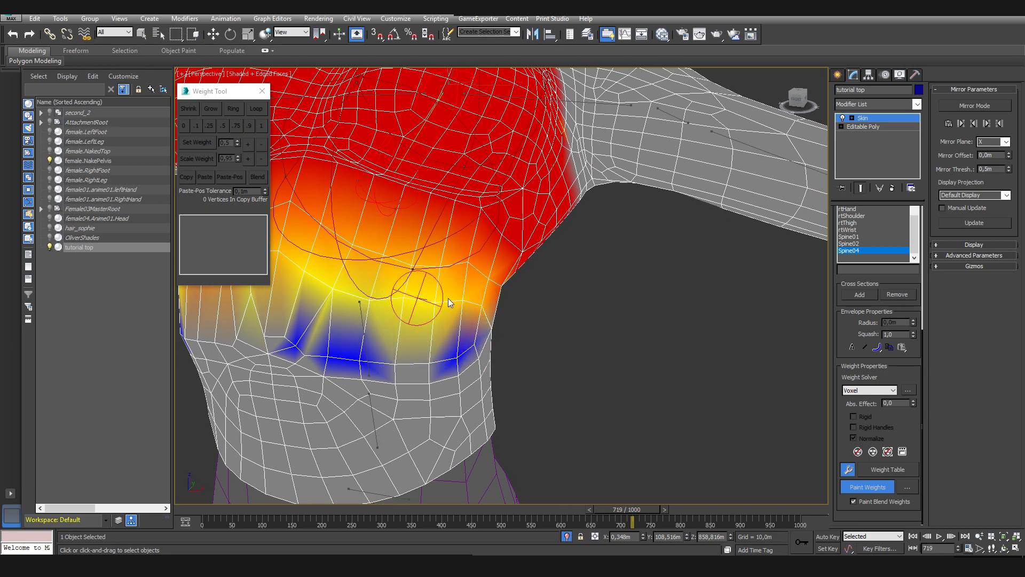
{"action": "mouse_move", "coordinate": [452, 315]}
{"action": "middle_mouse_down", "text": "alt"}
{"action": "mouse_move", "coordinate": [504, 269]}
{"action": "mouse_move", "coordinate": [499, 291]}
{"action": "middle_mouse_up", "text": "alt"}
{"action": "mouse_move", "coordinate": [498, 291]}
{"action": "left_mouse_down"}
{"action": "mouse_move", "coordinate": [615, 303]}
{"action": "mouse_move", "coordinate": [469, 306]}
{"action": "mouse_move", "coordinate": [545, 311]}
{"action": "left_mouse_up"}
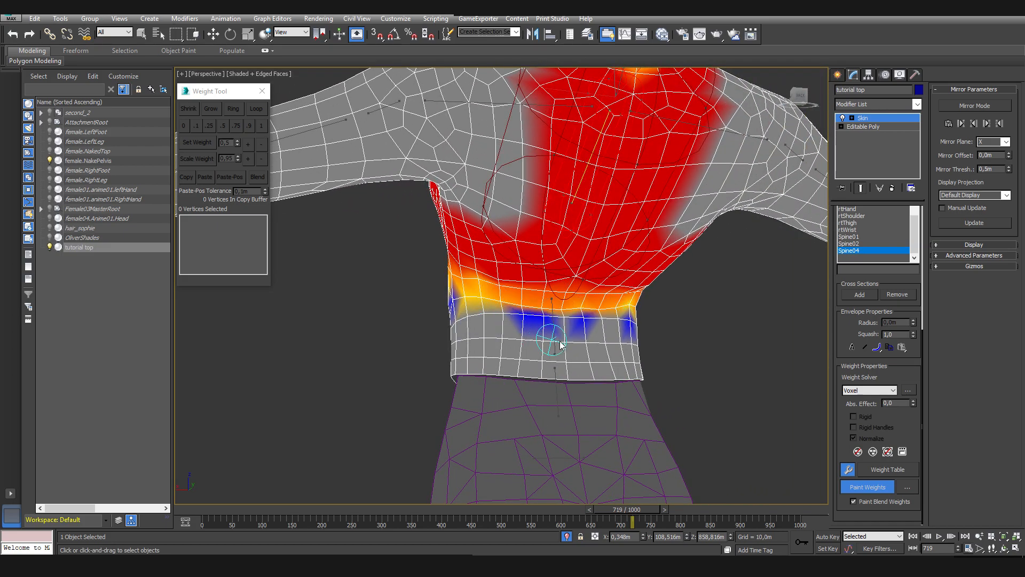
Turn off Paint Blend Weights and clear the stray low Spine04 weights along the lower border around the waist
{"action": "left_click_drag", "start_coordinate": [846, 502], "coordinate": [846, 502]}
{"action": "scroll", "coordinate": [493, 327], "scroll_direction": "up", "scroll_amount": 3}
{"action": "left_click_drag", "start_coordinate": [494, 328], "coordinate": [688, 340]}
{"action": "middle_click_drag", "start_coordinate": [688, 339], "coordinate": [390, 366], "text": "alt"}
{"action": "middle_click_drag", "start_coordinate": [654, 363], "coordinate": [437, 367]}
{"action": "middle_click_drag", "start_coordinate": [436, 367], "coordinate": [522, 366], "text": "alt"}
{"action": "left_click_drag", "start_coordinate": [539, 340], "coordinate": [615, 335]}
{"action": "middle_click_drag", "start_coordinate": [618, 339], "coordinate": [565, 333], "text": "alt"}
{"action": "left_click_drag", "start_coordinate": [393, 327], "coordinate": [478, 333]}
{"action": "middle_click_drag", "start_coordinate": [524, 338], "coordinate": [482, 339], "text": "alt"}
{"action": "mouse_move", "coordinate": [397, 335]}
{"action": "left_mouse_down"}
{"action": "mouse_move", "coordinate": [384, 334]}
{"action": "mouse_move", "coordinate": [448, 335]}
{"action": "left_mouse_up"}
{"action": "middle_click_drag", "start_coordinate": [450, 335], "coordinate": [468, 336], "text": "alt"}
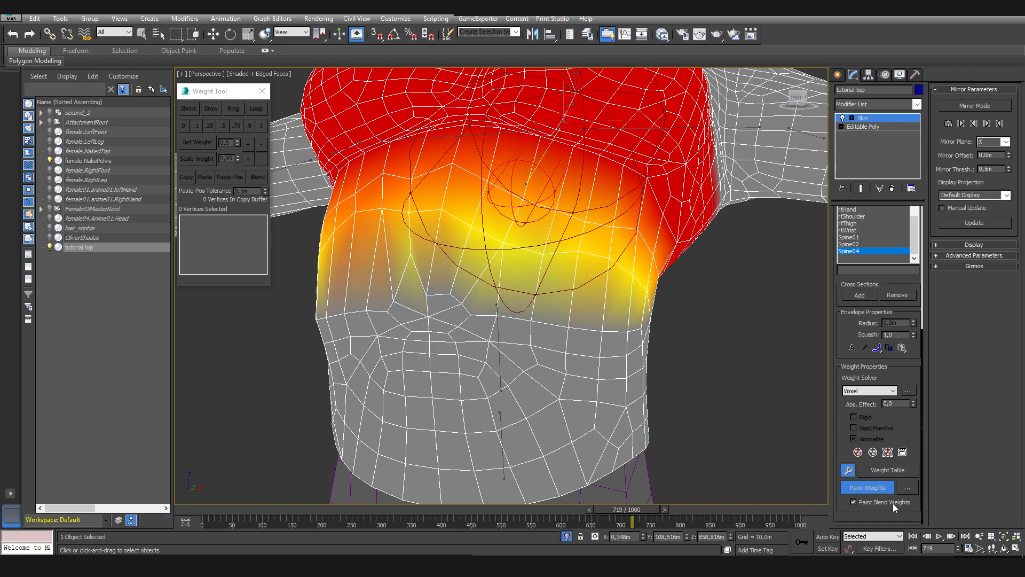
With Paint Blend Weights enabled again, blend the Spine04 weights across the front of the midriff
{"action": "middle_click_drag", "start_coordinate": [561, 319], "coordinate": [586, 328]}
{"action": "left_click_drag", "start_coordinate": [521, 283], "coordinate": [417, 222]}
{"action": "middle_click_drag", "start_coordinate": [452, 234], "coordinate": [672, 270], "text": "alt"}
{"action": "middle_click_drag", "start_coordinate": [570, 297], "coordinate": [606, 253], "text": "alt"}
{"action": "middle_click_drag", "start_coordinate": [690, 281], "coordinate": [457, 295], "text": "alt"}
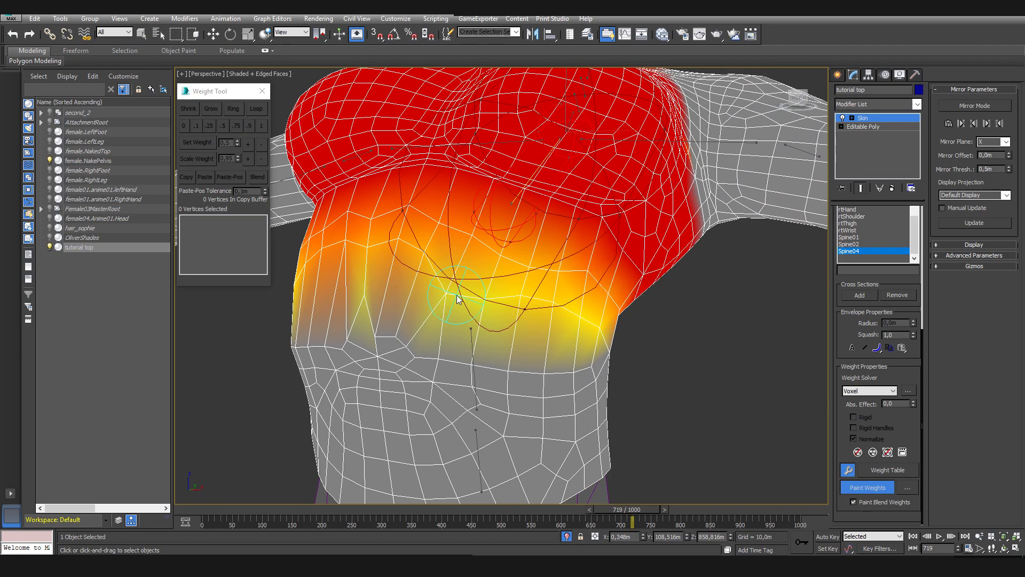
{"action": "mouse_move", "coordinate": [382, 335]}
{"action": "left_mouse_down"}
{"action": "mouse_move", "coordinate": [416, 337]}
{"action": "mouse_move", "coordinate": [373, 305]}
{"action": "mouse_move", "coordinate": [373, 283]}
{"action": "left_mouse_up"}
{"action": "middle_click_drag", "start_coordinate": [530, 302], "coordinate": [443, 337], "text": "alt"}
{"action": "scroll", "coordinate": [443, 338], "scroll_direction": "up", "scroll_amount": 3}
{"action": "left_click_drag", "start_coordinate": [411, 346], "coordinate": [485, 345]}
{"action": "mouse_move", "coordinate": [485, 344]}
{"action": "middle_mouse_down", "text": "alt"}
{"action": "mouse_move", "coordinate": [553, 343]}
{"action": "mouse_move", "coordinate": [592, 327]}
{"action": "middle_mouse_up", "text": "alt"}
{"action": "key", "text": "ctrl+z"}
{"action": "left_click_drag", "start_coordinate": [623, 357], "coordinate": [661, 359]}
{"action": "mouse_move", "coordinate": [598, 361]}
{"action": "middle_mouse_down", "text": "alt"}
{"action": "mouse_move", "coordinate": [650, 357]}
{"action": "mouse_move", "coordinate": [539, 351]}
{"action": "middle_mouse_up", "text": "alt"}
{"action": "key", "text": "ctrl+z"}
{"action": "middle_click_drag", "start_coordinate": [632, 330], "coordinate": [594, 313], "text": "alt"}
Select Spine02 and blend its weights across the front of the midriff below the bust
{"action": "scroll", "coordinate": [595, 312], "scroll_direction": "down", "scroll_amount": 5}
{"action": "middle_click_drag", "start_coordinate": [655, 274], "coordinate": [587, 326], "text": "alt"}
{"action": "middle_click_drag", "start_coordinate": [643, 284], "coordinate": [694, 277], "text": "alt"}
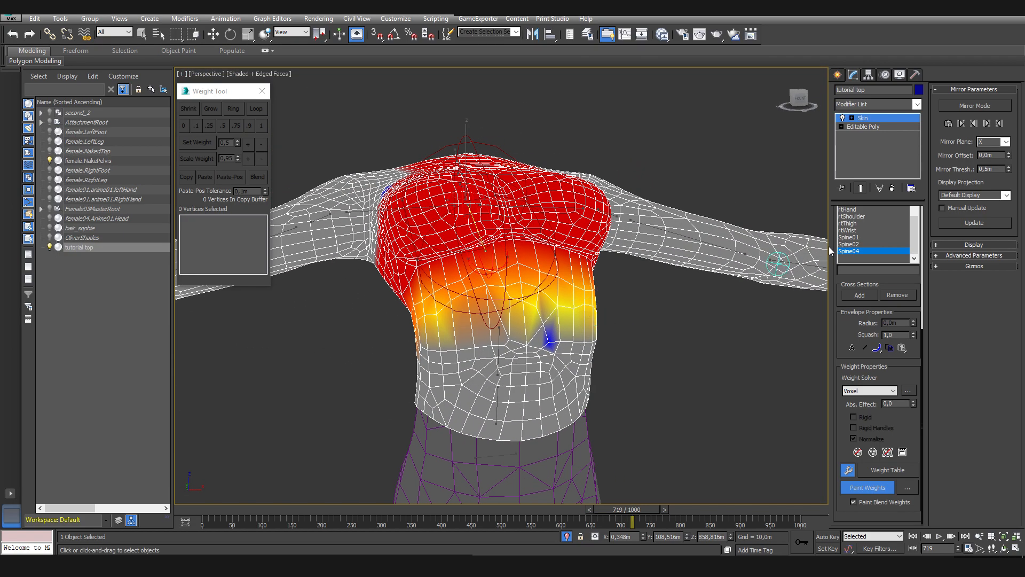
{"action": "left_click", "coordinate": [862, 244]}
{"action": "scroll", "coordinate": [495, 306], "scroll_direction": "up", "scroll_amount": 3}
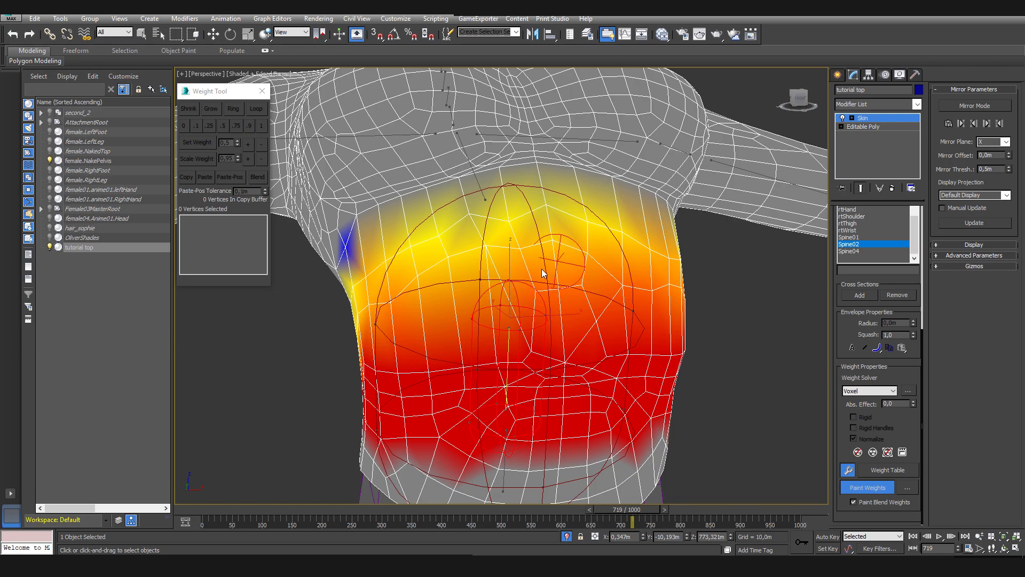
{"action": "mouse_move", "coordinate": [592, 302]}
{"action": "left_mouse_down"}
{"action": "mouse_move", "coordinate": [552, 254]}
{"action": "mouse_move", "coordinate": [579, 283]}
{"action": "mouse_move", "coordinate": [559, 241]}
{"action": "mouse_move", "coordinate": [423, 300]}
{"action": "left_mouse_up"}
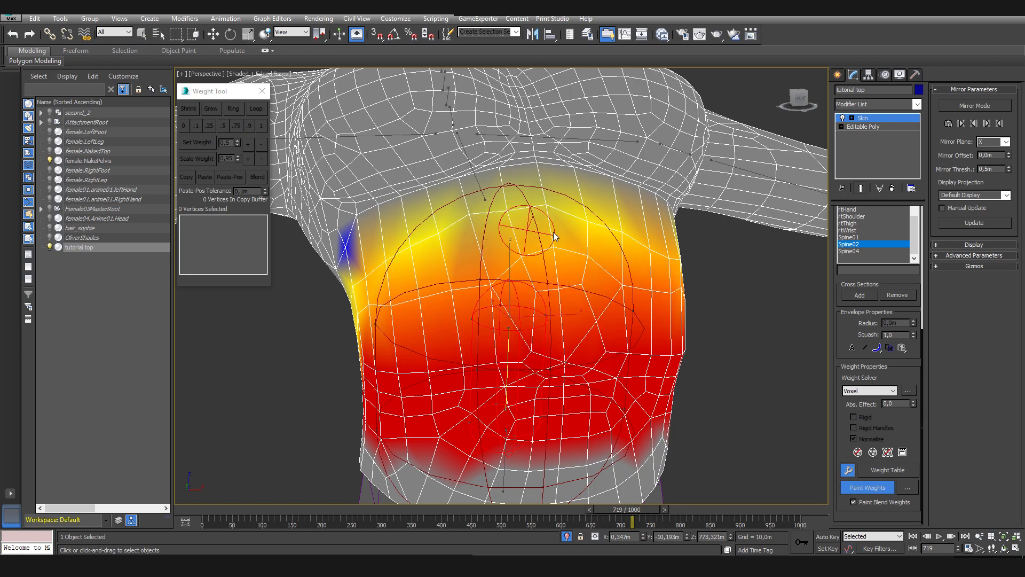
{"action": "middle_click_drag", "start_coordinate": [528, 231], "coordinate": [508, 280], "text": "alt"}
{"action": "mouse_move", "coordinate": [565, 249]}
{"action": "left_mouse_down"}
{"action": "mouse_move", "coordinate": [622, 297]}
{"action": "mouse_move", "coordinate": [408, 285]}
{"action": "mouse_move", "coordinate": [382, 297]}
{"action": "mouse_move", "coordinate": [553, 304]}
{"action": "left_mouse_up"}
With Paint Blend Weights turned off, clear the stray low Spine02 weights from the upper back and right side, then re-enable blending
{"action": "mouse_move", "coordinate": [541, 351]}
{"action": "middle_mouse_down", "text": "alt"}
{"action": "mouse_move", "coordinate": [601, 324]}
{"action": "mouse_move", "coordinate": [555, 344]}
{"action": "mouse_move", "coordinate": [531, 332]}
{"action": "mouse_move", "coordinate": [567, 328]}
{"action": "mouse_move", "coordinate": [574, 355]}
{"action": "mouse_move", "coordinate": [591, 367]}
{"action": "middle_mouse_up", "text": "alt"}
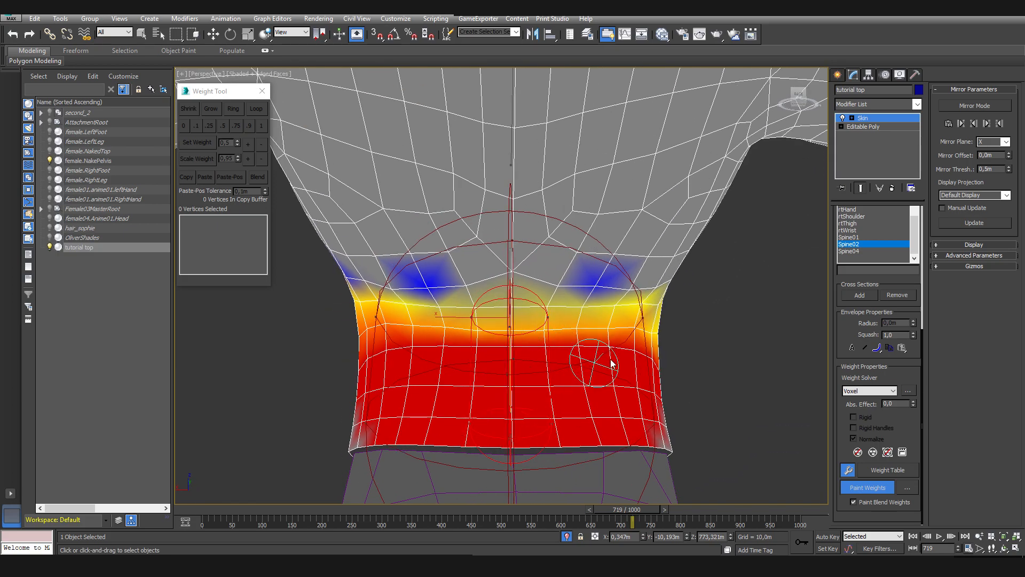
{"action": "mouse_move", "coordinate": [657, 271]}
{"action": "middle_mouse_down", "text": "alt"}
{"action": "mouse_move", "coordinate": [483, 275]}
{"action": "mouse_move", "coordinate": [521, 293]}
{"action": "mouse_move", "coordinate": [552, 290]}
{"action": "mouse_move", "coordinate": [587, 258]}
{"action": "mouse_move", "coordinate": [607, 275]}
{"action": "mouse_move", "coordinate": [639, 258]}
{"action": "middle_mouse_up", "text": "alt"}
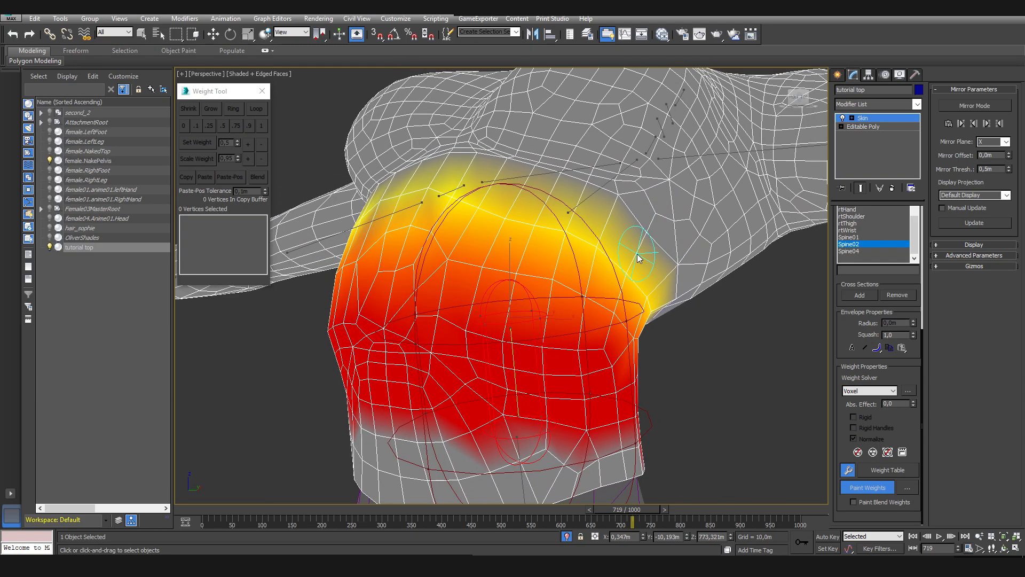
{"action": "mouse_move", "coordinate": [585, 253]}
{"action": "middle_mouse_down", "text": "alt"}
{"action": "mouse_move", "coordinate": [729, 252]}
{"action": "mouse_move", "coordinate": [576, 240]}
{"action": "middle_mouse_up", "text": "alt"}
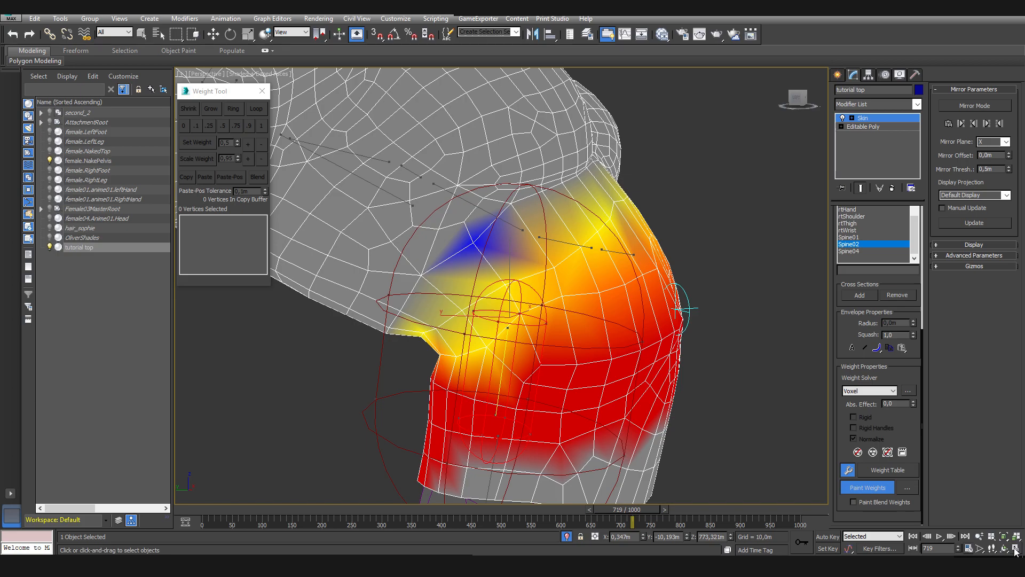
{"action": "left_click", "coordinate": [873, 503]}
{"action": "left_click_drag", "start_coordinate": [516, 232], "coordinate": [476, 263]}
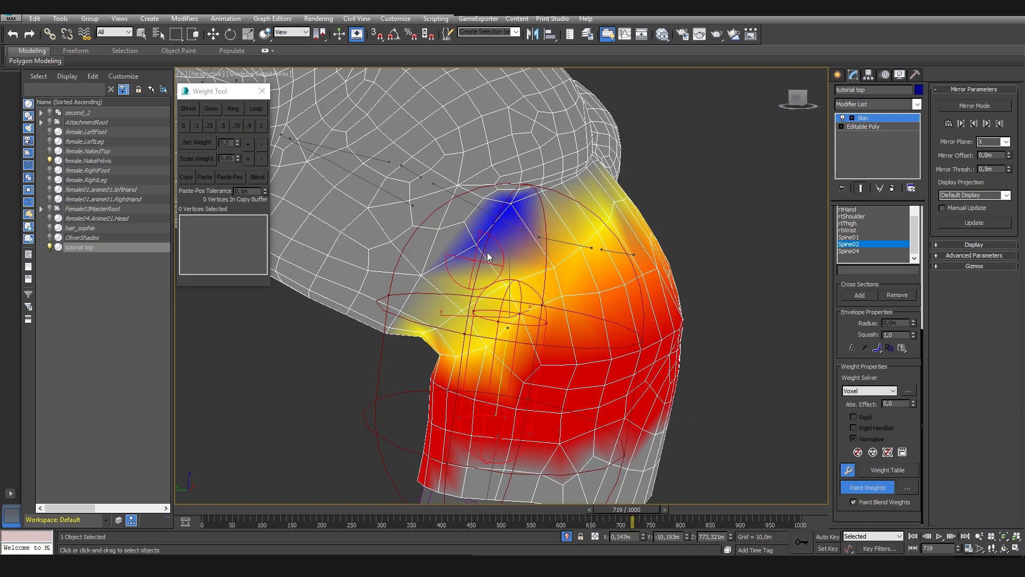
{"action": "middle_click_drag", "start_coordinate": [477, 264], "coordinate": [498, 245], "text": "alt"}
{"action": "key", "text": "ctrl+z"}
{"action": "left_click", "coordinate": [877, 505]}
{"action": "left_click", "coordinate": [418, 239]}
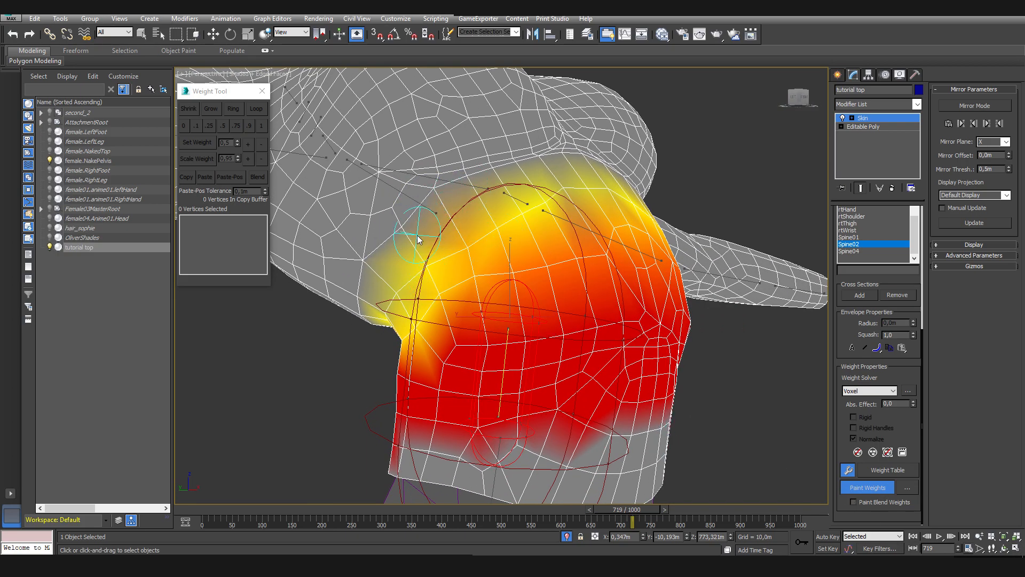
{"action": "left_click", "coordinate": [882, 503]}
Blend the upper Spine02 weights from the right side of the ribcage across the front of the midriff
{"action": "middle_click_drag", "start_coordinate": [430, 275], "coordinate": [455, 267], "text": "alt"}
{"action": "mouse_move", "coordinate": [528, 263]}
{"action": "left_mouse_down"}
{"action": "mouse_move", "coordinate": [446, 282]}
{"action": "mouse_move", "coordinate": [544, 224]}
{"action": "left_mouse_up"}
{"action": "middle_click_drag", "start_coordinate": [564, 223], "coordinate": [488, 245], "text": "alt"}
{"action": "mouse_move", "coordinate": [489, 246]}
{"action": "left_mouse_down"}
{"action": "mouse_move", "coordinate": [443, 228]}
{"action": "mouse_move", "coordinate": [602, 210]}
{"action": "mouse_move", "coordinate": [614, 240]}
{"action": "left_mouse_up"}
{"action": "mouse_move", "coordinate": [614, 240]}
{"action": "middle_mouse_down", "text": "alt"}
{"action": "mouse_move", "coordinate": [597, 252]}
{"action": "mouse_move", "coordinate": [512, 235]}
{"action": "middle_mouse_up", "text": "alt"}
{"action": "left_click_drag", "start_coordinate": [512, 235], "coordinate": [596, 264]}
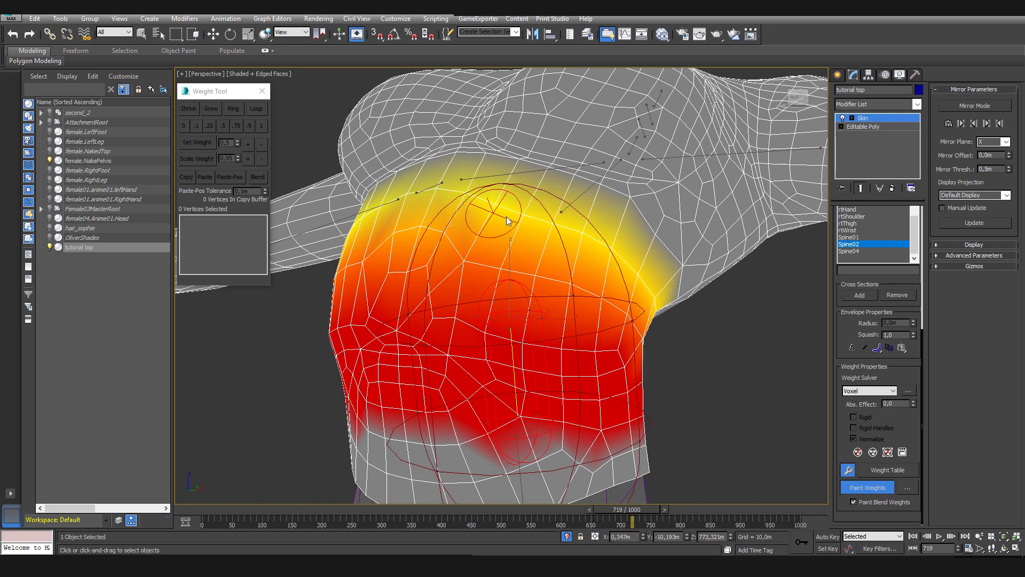
Blend the upper Spine02 weight transition across the back and around to the right side
{"action": "middle_click_drag", "start_coordinate": [606, 297], "coordinate": [620, 356], "text": "alt"}
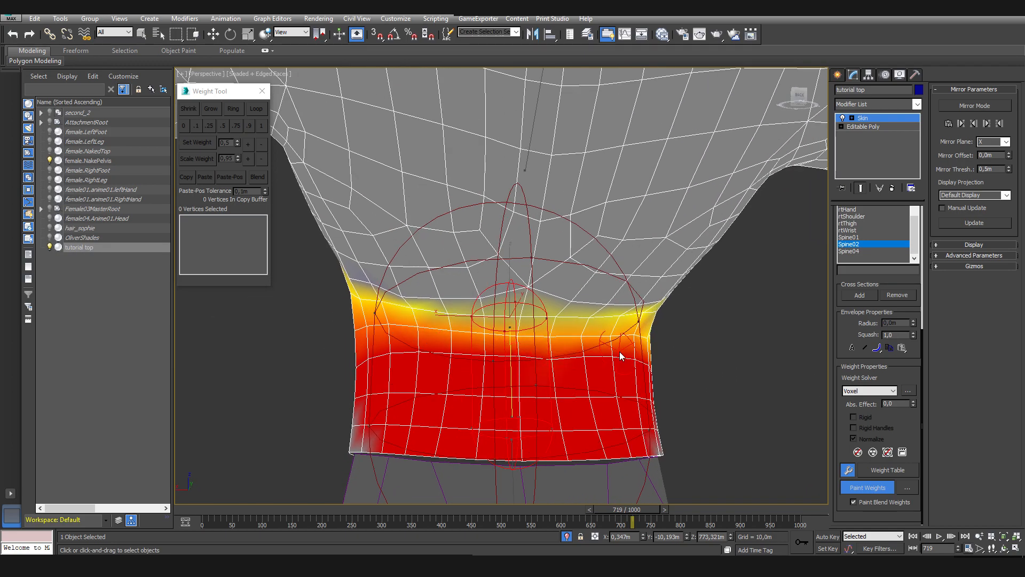
{"action": "middle_click_drag", "start_coordinate": [555, 362], "coordinate": [405, 378], "text": "alt"}
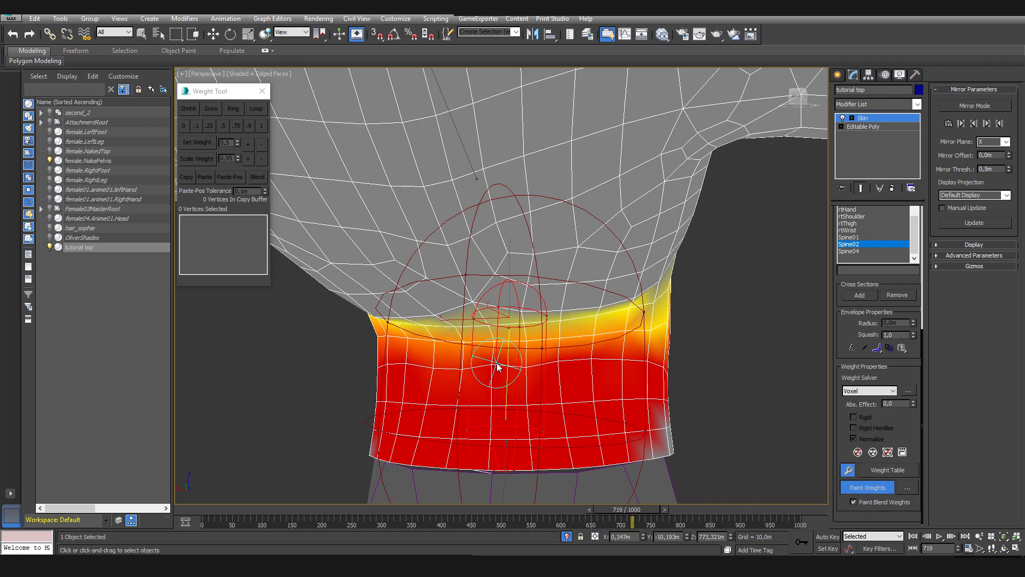
{"action": "middle_click_drag", "start_coordinate": [568, 378], "coordinate": [549, 369], "text": "alt"}
{"action": "mouse_move", "coordinate": [507, 314]}
{"action": "left_mouse_down"}
{"action": "mouse_move", "coordinate": [496, 309]}
{"action": "mouse_move", "coordinate": [626, 316]}
{"action": "mouse_move", "coordinate": [662, 295]}
{"action": "left_mouse_up"}
{"action": "middle_click_drag", "start_coordinate": [663, 296], "coordinate": [583, 309], "text": "alt"}
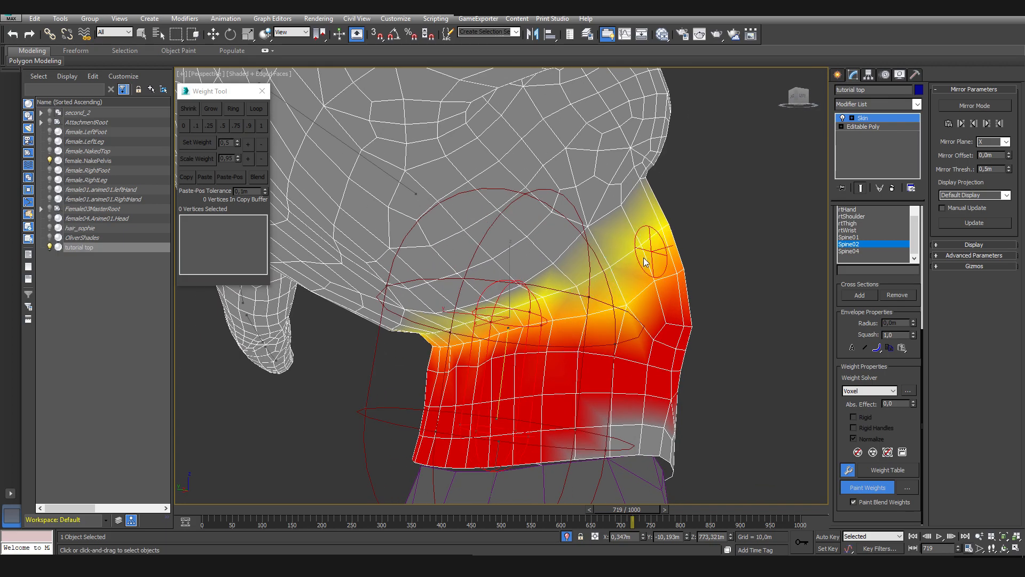
Blend the Spine02 weights along the lower border of the top at the back and sides
{"action": "middle_click_drag", "start_coordinate": [542, 408], "coordinate": [470, 434], "text": "alt"}
{"action": "mouse_move", "coordinate": [443, 415]}
{"action": "left_mouse_down"}
{"action": "mouse_move", "coordinate": [556, 422]}
{"action": "mouse_move", "coordinate": [533, 432]}
{"action": "left_mouse_up"}
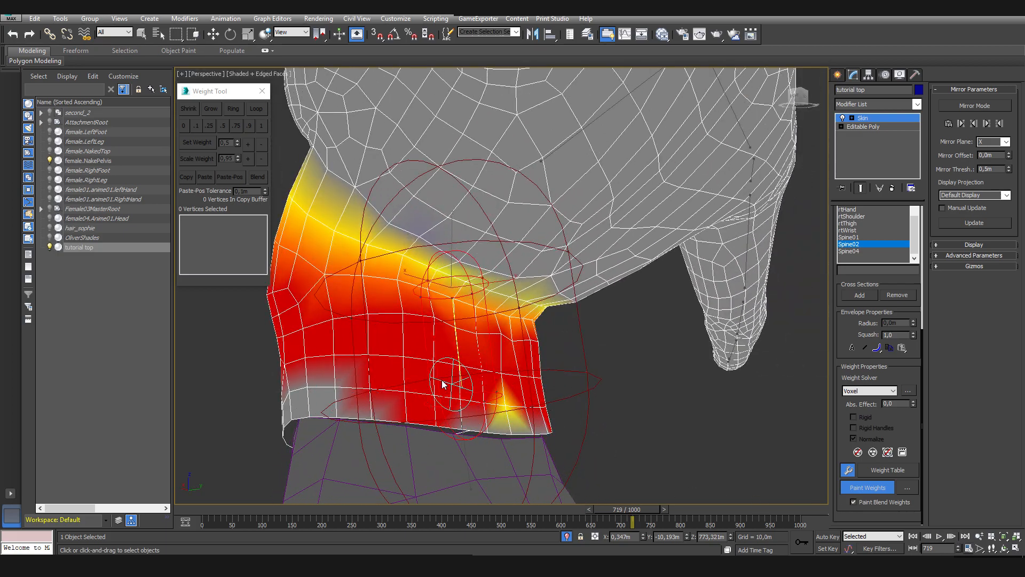
{"action": "middle_click_drag", "start_coordinate": [512, 374], "coordinate": [436, 373], "text": "alt"}
{"action": "middle_click_drag", "start_coordinate": [479, 403], "coordinate": [330, 399], "text": "alt"}
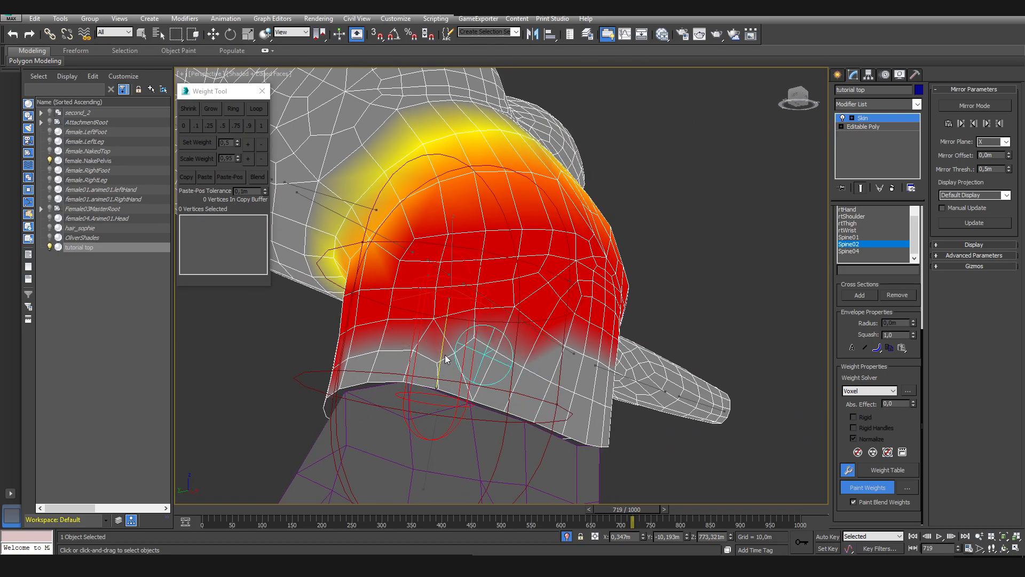
{"action": "mouse_move", "coordinate": [522, 361]}
{"action": "middle_mouse_down", "text": "alt"}
{"action": "mouse_move", "coordinate": [420, 375]}
{"action": "mouse_move", "coordinate": [512, 343]}
{"action": "mouse_move", "coordinate": [542, 352]}
{"action": "middle_mouse_up", "text": "alt"}
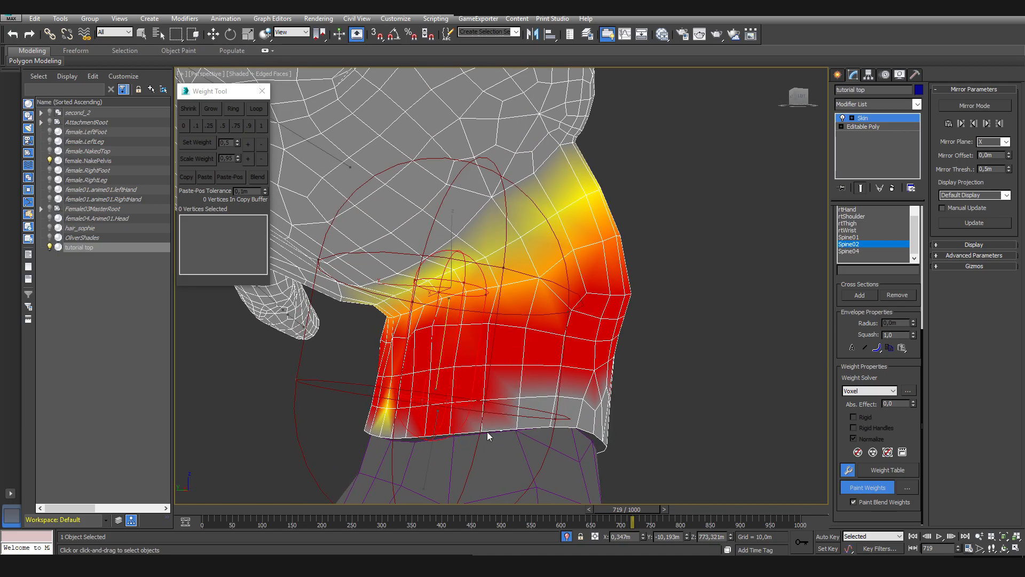
{"action": "middle_click_drag", "start_coordinate": [496, 428], "coordinate": [526, 336], "text": "alt"}
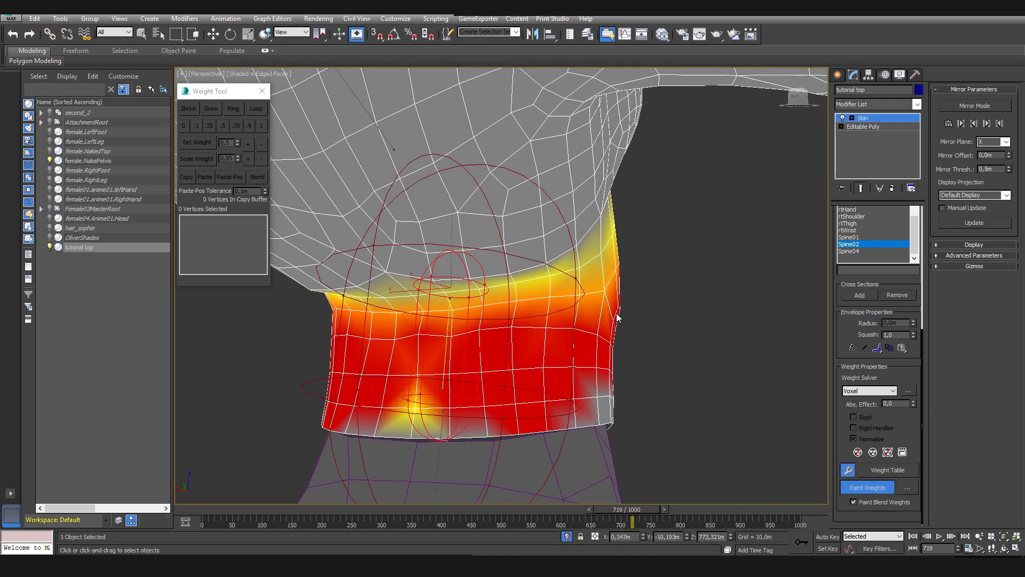
{"action": "middle_click_drag", "start_coordinate": [423, 366], "coordinate": [587, 405], "text": "alt"}
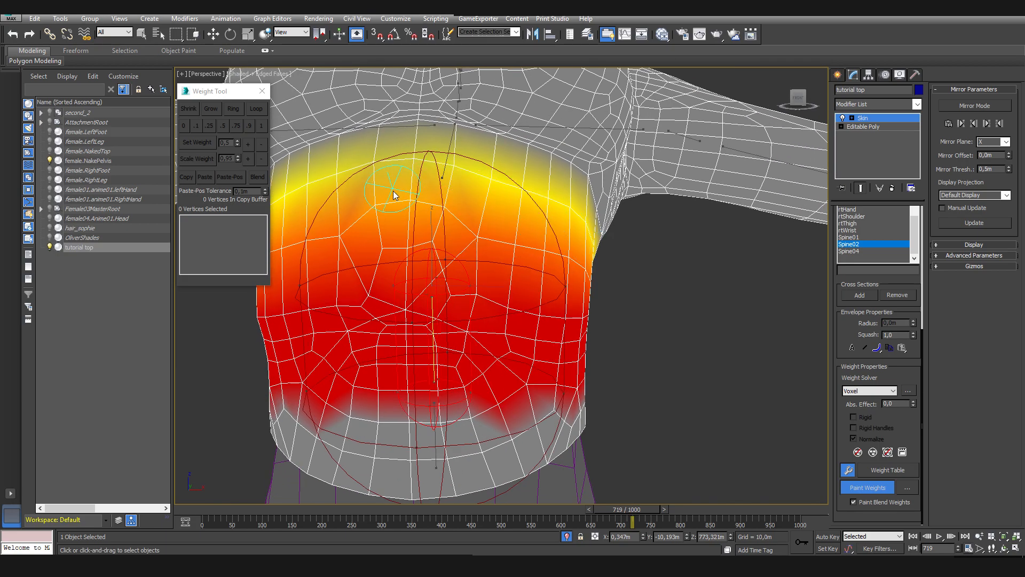
Smooth the Spine02 weights below the bust across the front and both sides of the midriff
{"action": "middle_click_drag", "start_coordinate": [393, 192], "coordinate": [456, 174], "text": "alt"}
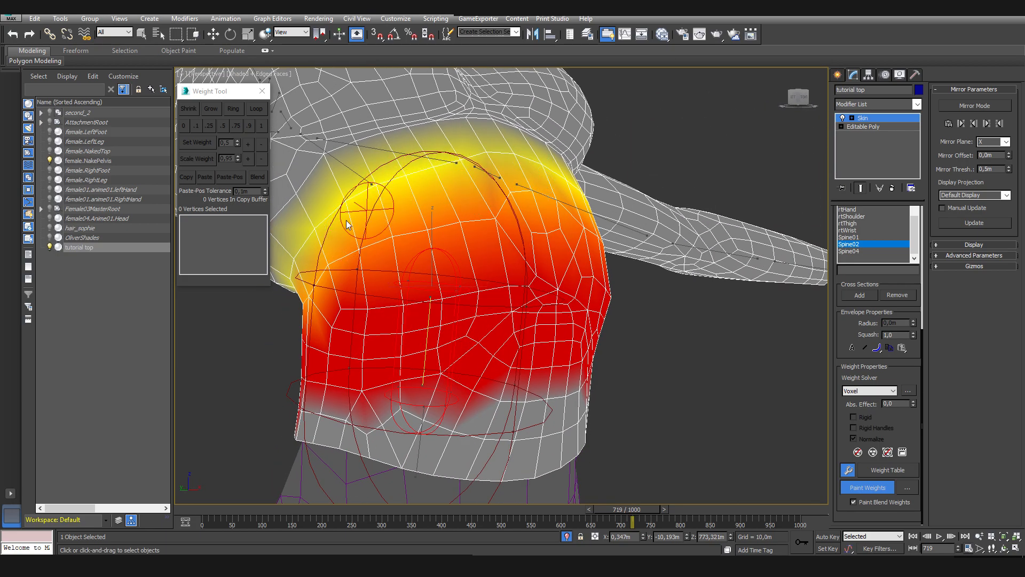
{"action": "middle_click_drag", "start_coordinate": [365, 216], "coordinate": [542, 207], "text": "alt"}
{"action": "middle_click_drag", "start_coordinate": [639, 264], "coordinate": [480, 318], "text": "alt"}
{"action": "middle_click_drag", "start_coordinate": [443, 377], "coordinate": [455, 282], "text": "alt"}
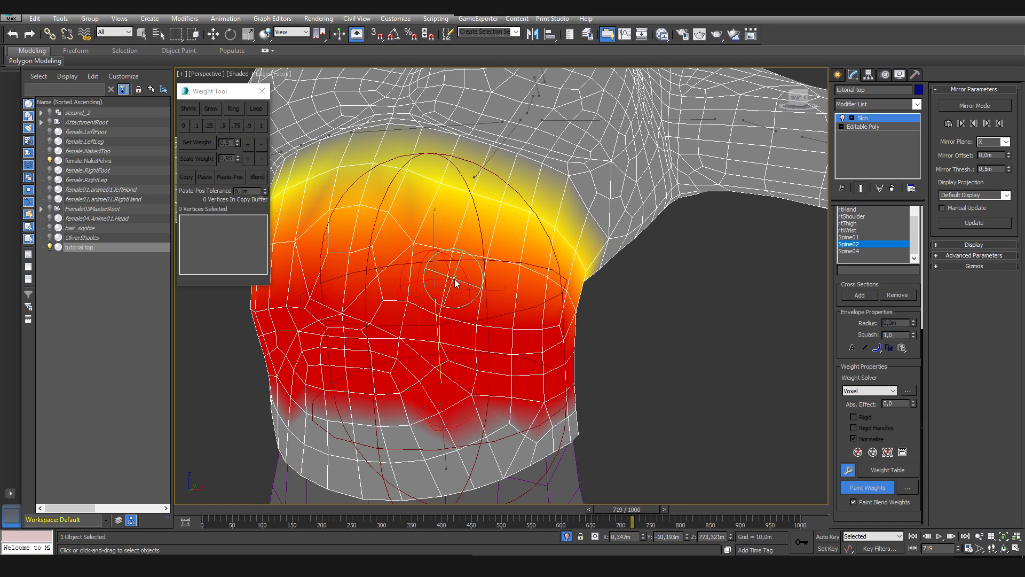
{"action": "middle_click_drag", "start_coordinate": [366, 264], "coordinate": [451, 229], "text": "alt"}
{"action": "middle_click_drag", "start_coordinate": [343, 222], "coordinate": [523, 292], "text": "alt"}
Check how the midriff deforms in the bending poses at frames 827, 796, 808 and 837 from several angles
{"action": "middle_click_drag", "start_coordinate": [516, 311], "coordinate": [542, 326], "text": "alt"}
{"action": "scroll", "coordinate": [517, 281], "scroll_direction": "down", "scroll_amount": 4}
{"action": "mouse_move", "coordinate": [652, 508]}
{"action": "left_mouse_down"}
{"action": "mouse_move", "coordinate": [620, 512]}
{"action": "mouse_move", "coordinate": [716, 515]}
{"action": "left_mouse_up"}
{"action": "left_click", "coordinate": [867, 487]}
{"action": "mouse_move", "coordinate": [566, 374]}
{"action": "middle_mouse_down", "text": "alt"}
{"action": "mouse_move", "coordinate": [694, 375]}
{"action": "mouse_move", "coordinate": [629, 331]}
{"action": "middle_mouse_up", "text": "alt"}
{"action": "scroll", "coordinate": [629, 331], "scroll_direction": "up", "scroll_amount": 5}
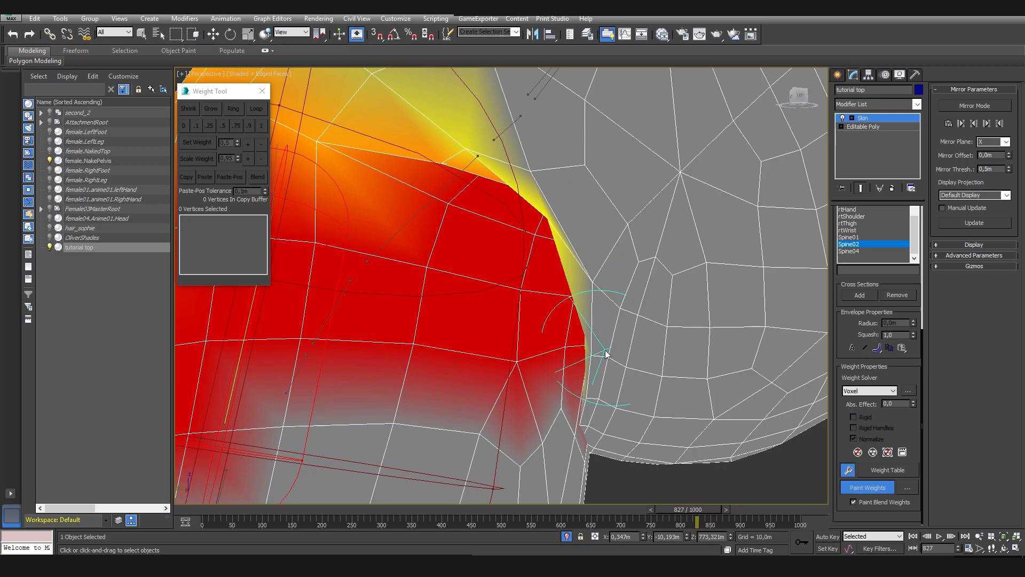
{"action": "scroll", "coordinate": [606, 354], "scroll_direction": "down", "scroll_amount": 6}
{"action": "mouse_move", "coordinate": [704, 513]}
{"action": "left_mouse_down"}
{"action": "mouse_move", "coordinate": [667, 517]}
{"action": "mouse_move", "coordinate": [697, 522]}
{"action": "mouse_move", "coordinate": [671, 524]}
{"action": "mouse_move", "coordinate": [684, 525]}
{"action": "left_mouse_up"}
{"action": "mouse_move", "coordinate": [630, 385]}
{"action": "middle_mouse_down", "text": "alt"}
{"action": "mouse_move", "coordinate": [549, 334]}
{"action": "mouse_move", "coordinate": [559, 315]}
{"action": "middle_mouse_up", "text": "alt"}
{"action": "scroll", "coordinate": [559, 315], "scroll_direction": "up", "scroll_amount": 4}
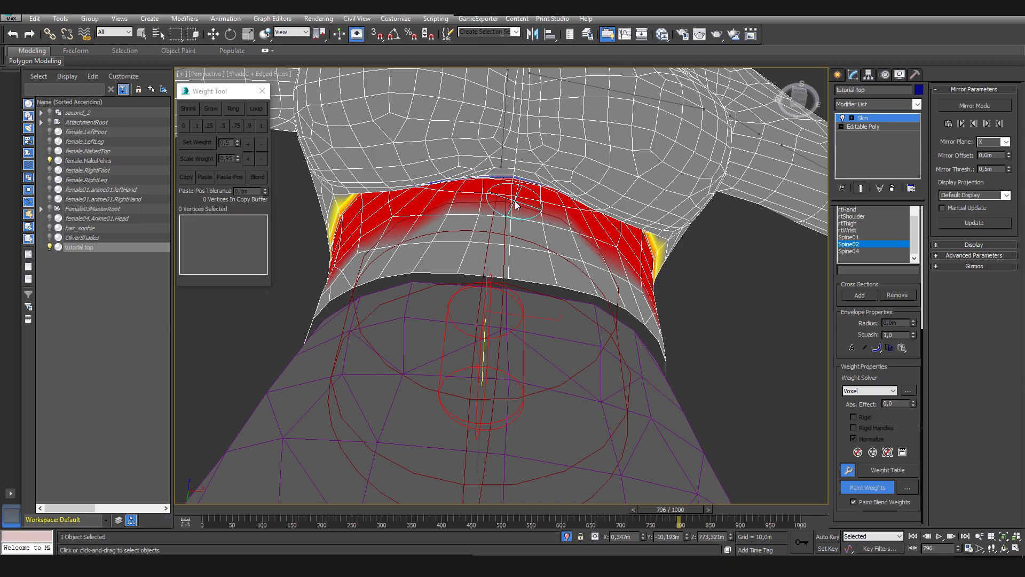
{"action": "scroll", "coordinate": [521, 278], "scroll_direction": "up", "scroll_amount": 4}
{"action": "scroll", "coordinate": [545, 345], "scroll_direction": "down", "scroll_amount": 4}
{"action": "middle_click_drag", "start_coordinate": [545, 346], "coordinate": [614, 359], "text": "alt"}
{"action": "middle_click_drag", "start_coordinate": [553, 294], "coordinate": [534, 299], "text": "alt"}
{"action": "mouse_move", "coordinate": [678, 512]}
{"action": "left_mouse_down"}
{"action": "mouse_move", "coordinate": [663, 516]}
{"action": "mouse_move", "coordinate": [686, 516]}
{"action": "left_mouse_up"}
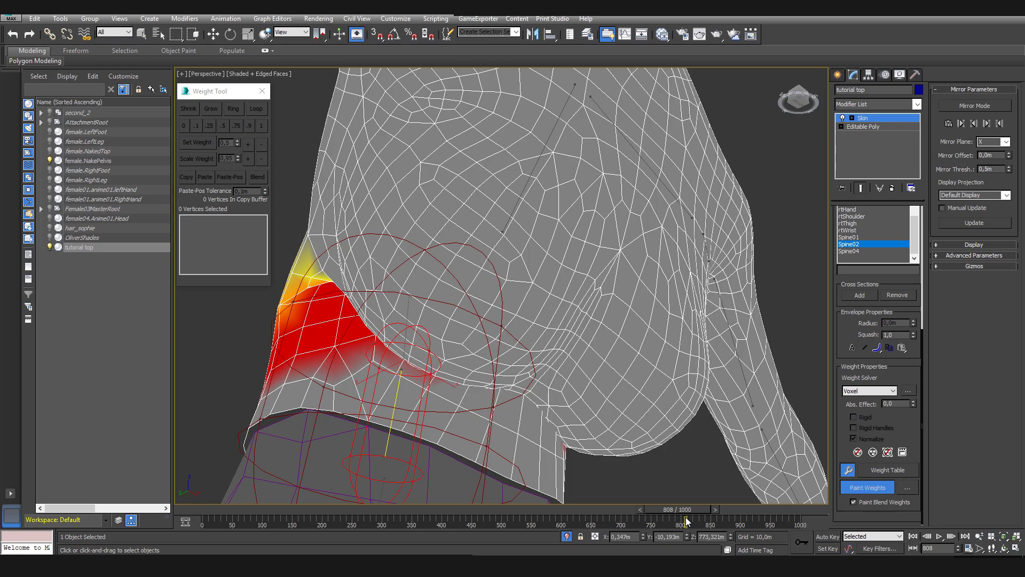
{"action": "mouse_move", "coordinate": [667, 511]}
{"action": "left_mouse_down"}
{"action": "mouse_move", "coordinate": [740, 514]}
{"action": "mouse_move", "coordinate": [703, 510]}
{"action": "left_mouse_up"}
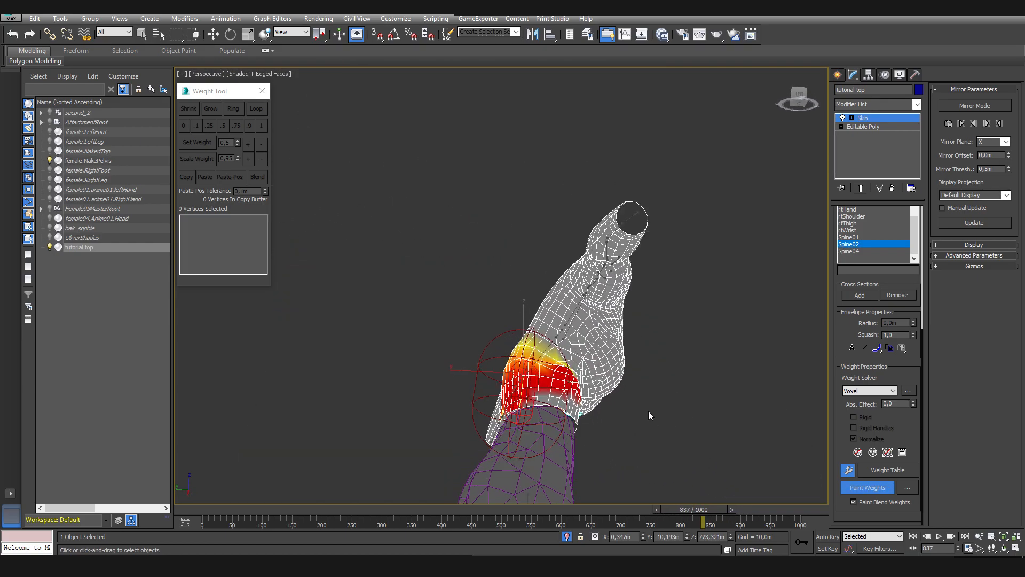
{"action": "middle_click_drag", "start_coordinate": [539, 377], "coordinate": [518, 364], "text": "alt"}
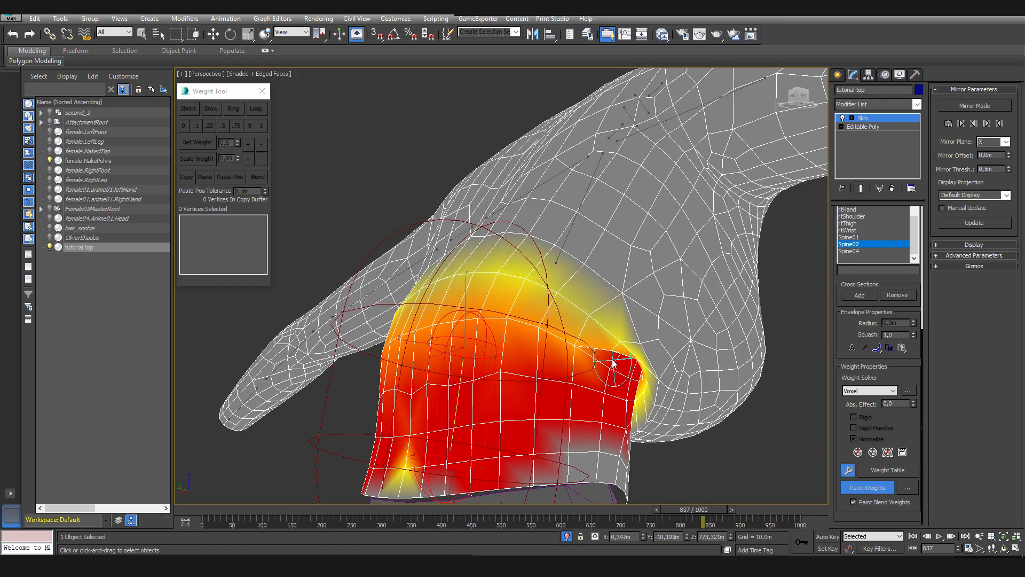
Try to blend the Spine02 weights on the right side of the torso just under the bust, undoing each attempt
{"action": "scroll", "coordinate": [622, 357], "scroll_direction": "up", "scroll_amount": 5}
{"action": "left_click_drag", "start_coordinate": [630, 351], "coordinate": [678, 392]}
{"action": "key", "text": "ctrl+z"}
{"action": "middle_click_drag", "start_coordinate": [679, 391], "coordinate": [684, 381], "text": "alt"}
{"action": "left_click_drag", "start_coordinate": [685, 381], "coordinate": [670, 365]}
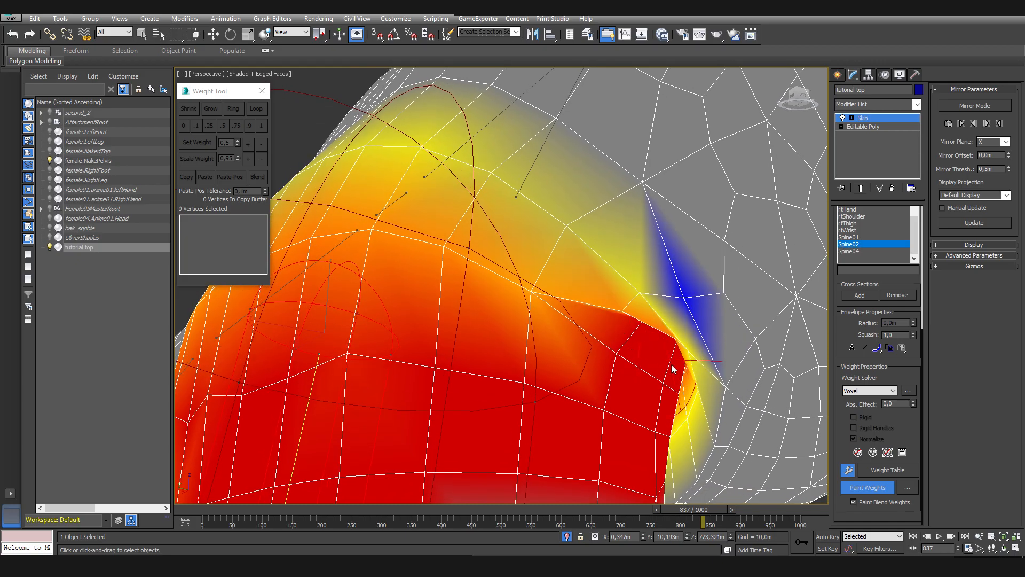
{"action": "key", "text": "ctrl+z"}
Examine the torso deformation at frames 800 and 810 from the front, side and back
{"action": "scroll", "coordinate": [633, 388], "scroll_direction": "down", "scroll_amount": 5}
{"action": "middle_click_drag", "start_coordinate": [634, 387], "coordinate": [659, 411], "text": "alt"}
{"action": "left_click_drag", "start_coordinate": [705, 509], "coordinate": [681, 510]}
{"action": "middle_click_drag", "start_coordinate": [597, 404], "coordinate": [574, 377], "text": "alt"}
{"action": "scroll", "coordinate": [505, 396], "scroll_direction": "down", "scroll_amount": 5}
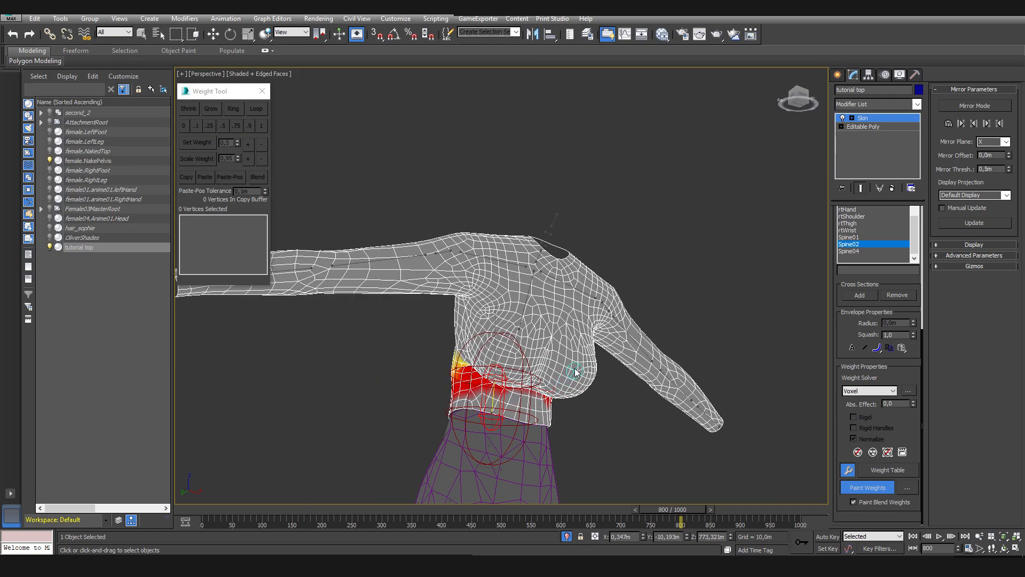
{"action": "mouse_move", "coordinate": [679, 509]}
{"action": "left_mouse_down"}
{"action": "mouse_move", "coordinate": [649, 525]}
{"action": "mouse_move", "coordinate": [693, 537]}
{"action": "left_mouse_up"}
{"action": "left_click", "coordinate": [867, 487]}
{"action": "middle_click_drag", "start_coordinate": [529, 453], "coordinate": [572, 442], "text": "alt"}
{"action": "scroll", "coordinate": [501, 331], "scroll_direction": "up", "scroll_amount": 3}
{"action": "scroll", "coordinate": [510, 397], "scroll_direction": "up", "scroll_amount": 3}
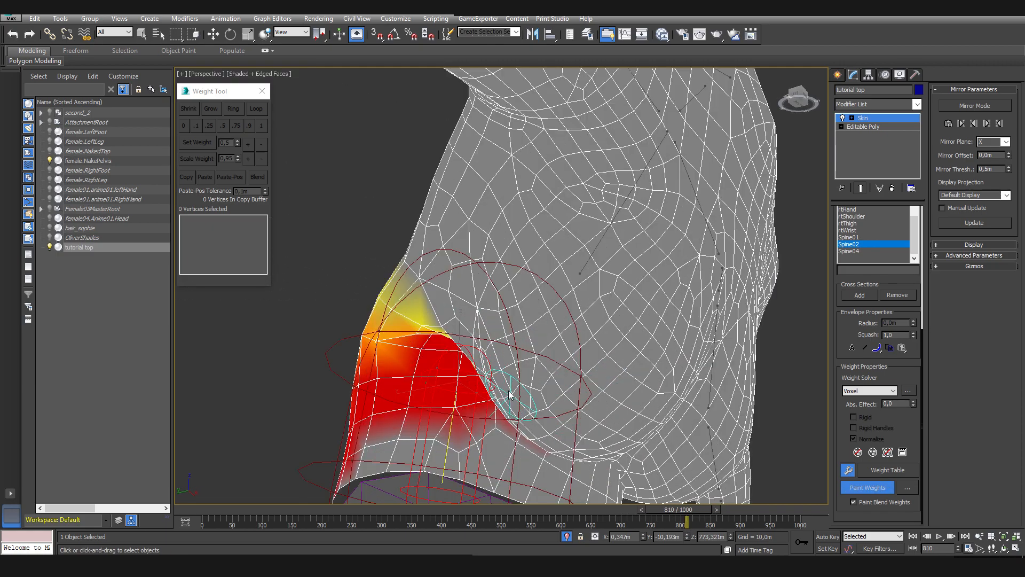
{"action": "scroll", "coordinate": [573, 389], "scroll_direction": "down", "scroll_amount": 6}
{"action": "middle_click_drag", "start_coordinate": [573, 388], "coordinate": [600, 467], "text": "alt"}
{"action": "scroll", "coordinate": [588, 469], "scroll_direction": "up", "scroll_amount": 3}
{"action": "middle_click_drag", "start_coordinate": [601, 467], "coordinate": [602, 422]}
{"action": "scroll", "coordinate": [588, 448], "scroll_direction": "up", "scroll_amount": 4}
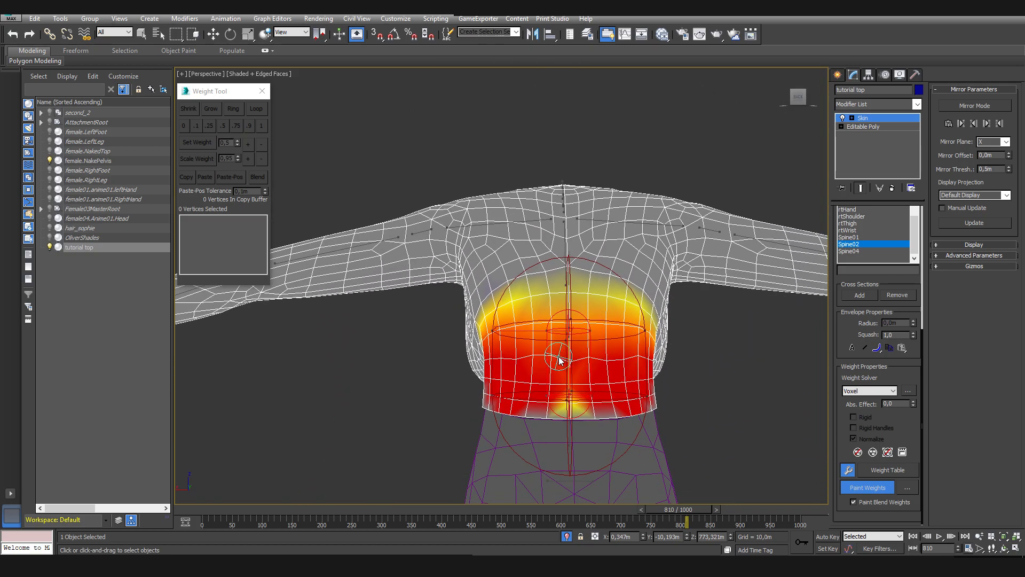
At frame 473, with Paint Blend Weights turned off, paint Spine01 weights higher across the lower back of the top
{"action": "left_click", "coordinate": [861, 238]}
{"action": "mouse_move", "coordinate": [654, 510]}
{"action": "left_mouse_down"}
{"action": "mouse_move", "coordinate": [457, 510]}
{"action": "mouse_move", "coordinate": [476, 511]}
{"action": "left_mouse_up"}
{"action": "left_click", "coordinate": [878, 502]}
{"action": "middle_click_drag", "start_coordinate": [654, 485], "coordinate": [608, 395]}
{"action": "mouse_move", "coordinate": [401, 372]}
{"action": "left_mouse_down"}
{"action": "mouse_move", "coordinate": [536, 384]}
{"action": "mouse_move", "coordinate": [664, 372]}
{"action": "mouse_move", "coordinate": [360, 350]}
{"action": "mouse_move", "coordinate": [481, 362]}
{"action": "left_mouse_up"}
{"action": "mouse_move", "coordinate": [481, 362]}
{"action": "middle_mouse_down", "text": "alt"}
{"action": "mouse_move", "coordinate": [442, 400]}
{"action": "mouse_move", "coordinate": [599, 408]}
{"action": "mouse_move", "coordinate": [637, 375]}
{"action": "mouse_move", "coordinate": [716, 360]}
{"action": "mouse_move", "coordinate": [670, 359]}
{"action": "mouse_move", "coordinate": [748, 354]}
{"action": "middle_mouse_up", "text": "alt"}
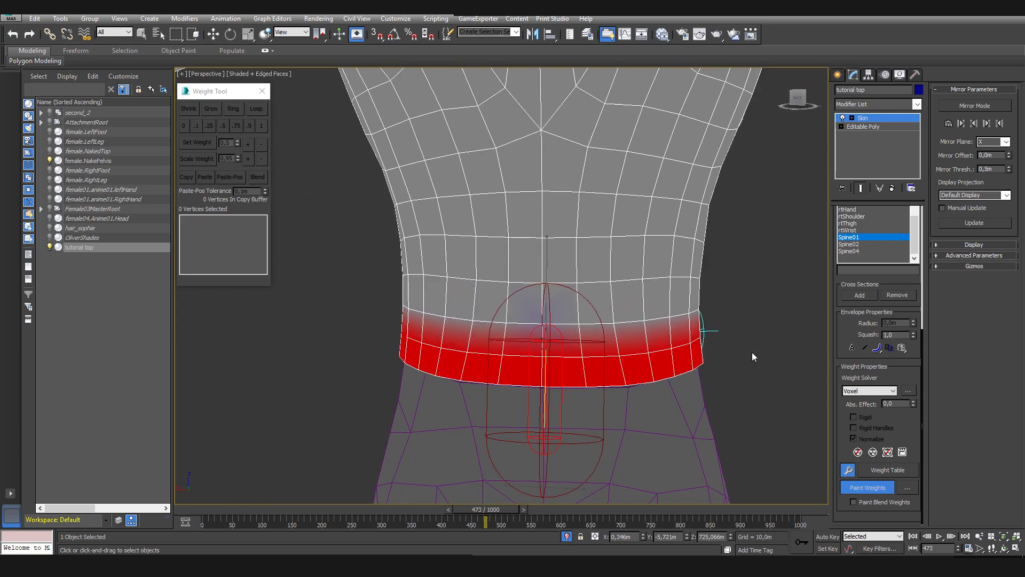
{"action": "left_click_drag", "start_coordinate": [397, 316], "coordinate": [720, 323]}
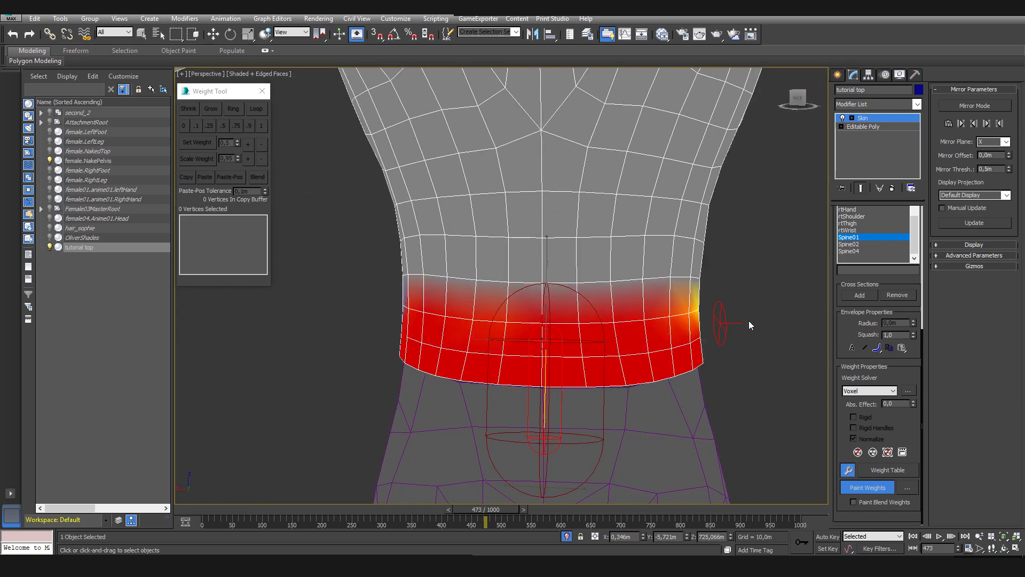
Paint the raised band of strong Spine01 weights around the sides and across the front of the waist
{"action": "middle_click_drag", "start_coordinate": [719, 322], "coordinate": [627, 344], "text": "alt"}
{"action": "left_click_drag", "start_coordinate": [582, 337], "coordinate": [697, 347]}
{"action": "middle_click_drag", "start_coordinate": [697, 347], "coordinate": [590, 342], "text": "alt"}
{"action": "left_click_drag", "start_coordinate": [468, 327], "coordinate": [514, 322]}
{"action": "middle_click_drag", "start_coordinate": [633, 349], "coordinate": [586, 356], "text": "alt"}
{"action": "mouse_move", "coordinate": [450, 321]}
{"action": "left_mouse_down"}
{"action": "mouse_move", "coordinate": [440, 316]}
{"action": "mouse_move", "coordinate": [498, 321]}
{"action": "mouse_move", "coordinate": [513, 296]}
{"action": "mouse_move", "coordinate": [408, 316]}
{"action": "left_mouse_up"}
{"action": "mouse_move", "coordinate": [408, 315]}
{"action": "middle_mouse_down", "text": "alt"}
{"action": "mouse_move", "coordinate": [487, 344]}
{"action": "mouse_move", "coordinate": [536, 323]}
{"action": "middle_mouse_up", "text": "alt"}
{"action": "left_click_drag", "start_coordinate": [536, 324], "coordinate": [665, 307]}
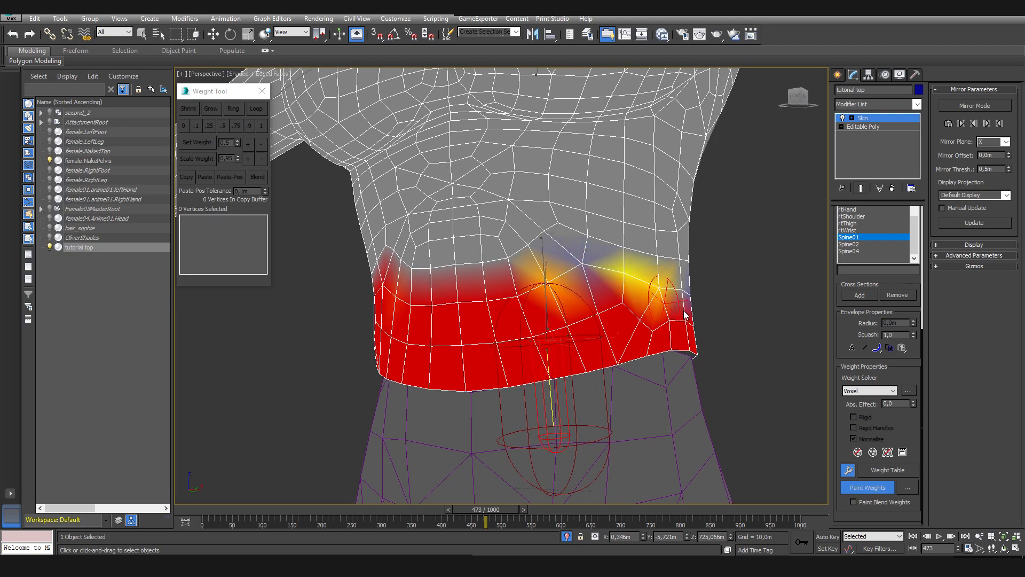
{"action": "left_click_drag", "start_coordinate": [510, 299], "coordinate": [716, 316]}
{"action": "mouse_move", "coordinate": [716, 315]}
{"action": "middle_mouse_down", "text": "alt"}
{"action": "mouse_move", "coordinate": [549, 298]}
{"action": "mouse_move", "coordinate": [510, 321]}
{"action": "mouse_move", "coordinate": [526, 341]}
{"action": "mouse_move", "coordinate": [678, 341]}
{"action": "mouse_move", "coordinate": [587, 346]}
{"action": "middle_mouse_up", "text": "alt"}
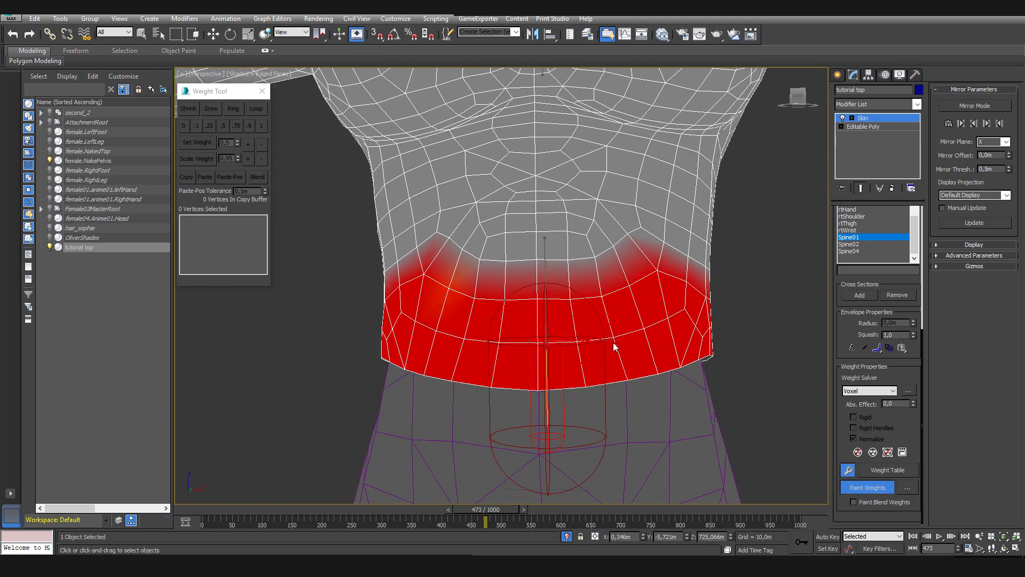
At frame 517, with Paint Blend Weights enabled, blend the lower Spine02 weights across the front of the midriff
{"action": "left_click", "coordinate": [898, 502]}
{"action": "left_click", "coordinate": [862, 244]}
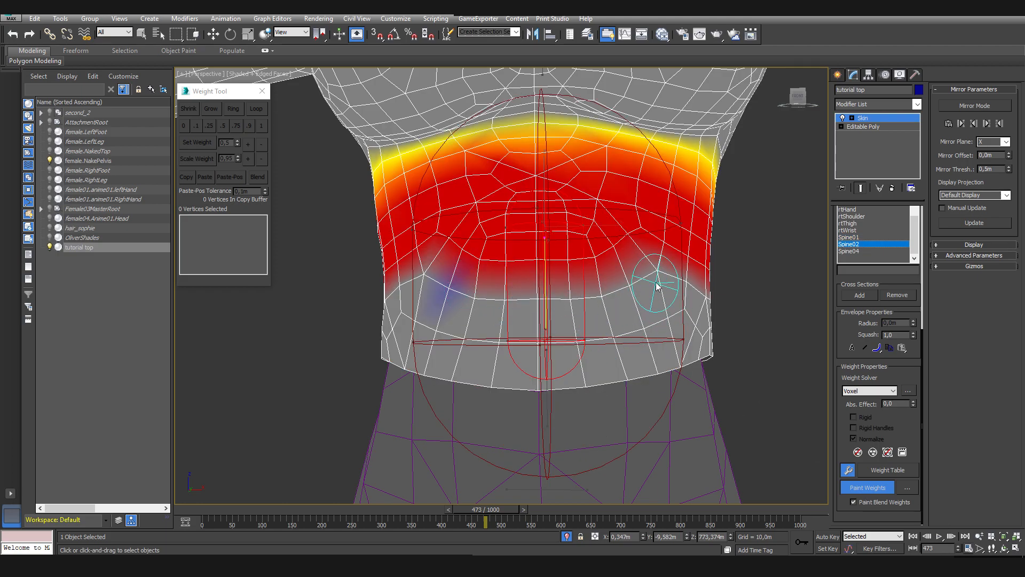
{"action": "left_click_drag", "start_coordinate": [484, 509], "coordinate": [511, 509]}
{"action": "middle_click_drag", "start_coordinate": [536, 342], "coordinate": [588, 370], "text": "alt"}
{"action": "mouse_move", "coordinate": [556, 327]}
{"action": "left_mouse_down"}
{"action": "mouse_move", "coordinate": [582, 347]}
{"action": "mouse_move", "coordinate": [685, 370]}
{"action": "left_mouse_up"}
{"action": "middle_click_drag", "start_coordinate": [685, 371], "coordinate": [566, 352], "text": "alt"}
{"action": "mouse_move", "coordinate": [566, 352]}
{"action": "left_mouse_down"}
{"action": "mouse_move", "coordinate": [579, 386]}
{"action": "mouse_move", "coordinate": [543, 376]}
{"action": "mouse_move", "coordinate": [554, 293]}
{"action": "left_mouse_up"}
Extend the Spine02 weight blend down toward the front hem and out to both sides of the waist
{"action": "middle_click_drag", "start_coordinate": [553, 293], "coordinate": [571, 401], "text": "alt"}
{"action": "mouse_move", "coordinate": [571, 404]}
{"action": "left_mouse_down"}
{"action": "mouse_move", "coordinate": [542, 414]}
{"action": "mouse_move", "coordinate": [462, 389]}
{"action": "left_mouse_up"}
{"action": "mouse_move", "coordinate": [462, 390]}
{"action": "middle_mouse_down", "text": "alt"}
{"action": "mouse_move", "coordinate": [514, 403]}
{"action": "mouse_move", "coordinate": [574, 394]}
{"action": "middle_mouse_up", "text": "alt"}
{"action": "mouse_move", "coordinate": [540, 386]}
{"action": "left_mouse_down"}
{"action": "mouse_move", "coordinate": [623, 464]}
{"action": "mouse_move", "coordinate": [670, 473]}
{"action": "left_mouse_up"}
{"action": "middle_click_drag", "start_coordinate": [670, 474], "coordinate": [481, 414], "text": "alt"}
{"action": "mouse_move", "coordinate": [482, 418]}
{"action": "left_mouse_down"}
{"action": "mouse_move", "coordinate": [680, 414]}
{"action": "mouse_move", "coordinate": [679, 366]}
{"action": "mouse_move", "coordinate": [484, 359]}
{"action": "mouse_move", "coordinate": [607, 355]}
{"action": "left_mouse_up"}
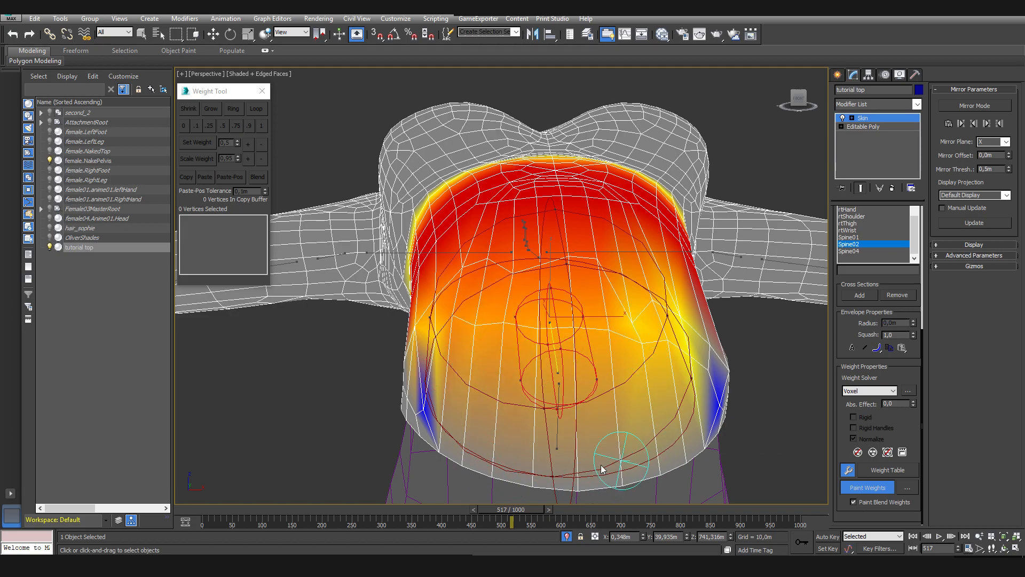
{"action": "middle_click_drag", "start_coordinate": [636, 461], "coordinate": [553, 396], "text": "alt"}
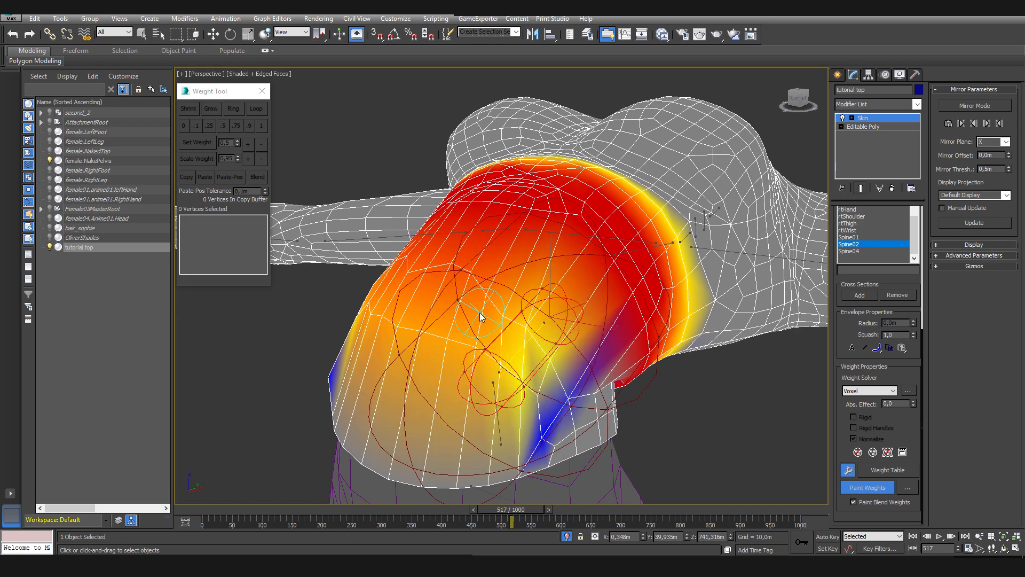
Blend the Spine02 weights around the folded left side of the waist
{"action": "middle_click_drag", "start_coordinate": [470, 317], "coordinate": [612, 335], "text": "alt"}
{"action": "mouse_move", "coordinate": [555, 298]}
{"action": "middle_mouse_down", "text": "alt"}
{"action": "mouse_move", "coordinate": [560, 322]}
{"action": "mouse_move", "coordinate": [493, 329]}
{"action": "middle_mouse_up", "text": "alt"}
{"action": "mouse_move", "coordinate": [499, 334]}
{"action": "left_mouse_down"}
{"action": "mouse_move", "coordinate": [571, 320]}
{"action": "mouse_move", "coordinate": [567, 302]}
{"action": "left_mouse_up"}
{"action": "middle_click_drag", "start_coordinate": [567, 303], "coordinate": [493, 338], "text": "alt"}
{"action": "left_click_drag", "start_coordinate": [493, 339], "coordinate": [495, 359]}
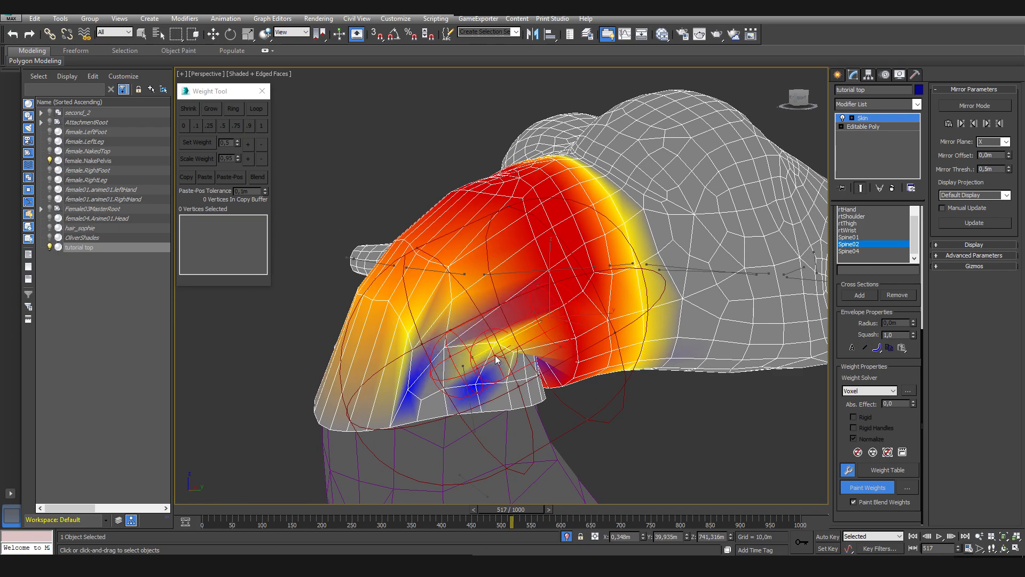
{"action": "middle_click_drag", "start_coordinate": [518, 350], "coordinate": [469, 342], "text": "alt"}
{"action": "mouse_move", "coordinate": [359, 350]}
{"action": "left_mouse_down"}
{"action": "mouse_move", "coordinate": [427, 336]}
{"action": "mouse_move", "coordinate": [419, 329]}
{"action": "mouse_move", "coordinate": [443, 347]}
{"action": "mouse_move", "coordinate": [405, 363]}
{"action": "mouse_move", "coordinate": [383, 353]}
{"action": "left_mouse_up"}
{"action": "middle_click_drag", "start_coordinate": [377, 349], "coordinate": [498, 397], "text": "alt"}
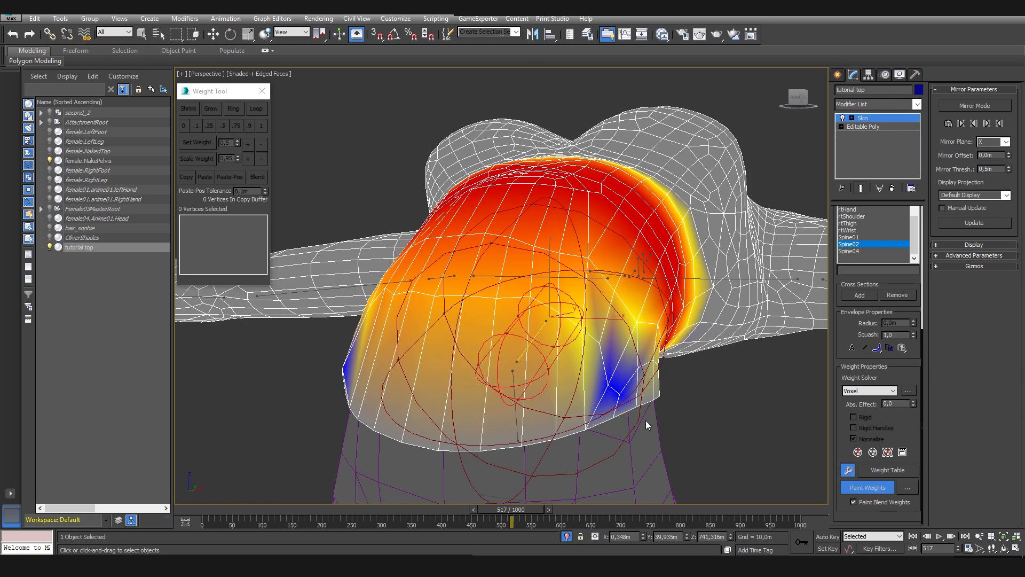
Smooth the Spine02 weights between the left side of the waist and the lower front of the top
{"action": "middle_click_drag", "start_coordinate": [646, 424], "coordinate": [566, 402], "text": "alt"}
{"action": "mouse_move", "coordinate": [512, 374]}
{"action": "left_mouse_down"}
{"action": "mouse_move", "coordinate": [553, 359]}
{"action": "mouse_move", "coordinate": [543, 289]}
{"action": "left_mouse_up"}
{"action": "middle_click_drag", "start_coordinate": [531, 350], "coordinate": [607, 278], "text": "alt"}
{"action": "middle_click_drag", "start_coordinate": [641, 336], "coordinate": [668, 350], "text": "alt"}
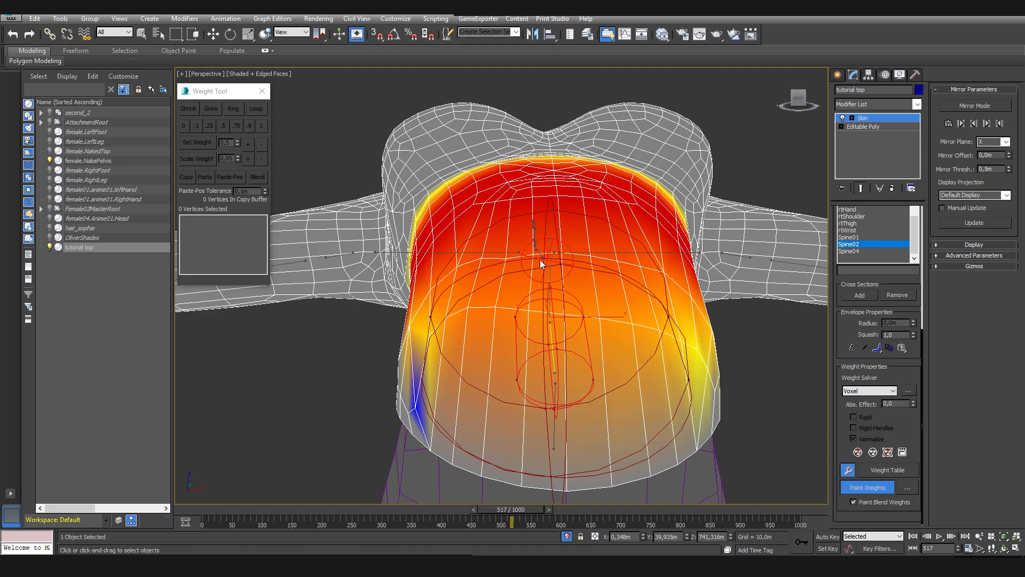
Blend the Spine02 weights around the uneven patch near the hem at the side and back of the waist
{"action": "middle_click_drag", "start_coordinate": [501, 281], "coordinate": [593, 323], "text": "alt"}
{"action": "left_click_drag", "start_coordinate": [585, 319], "coordinate": [562, 330]}
{"action": "middle_click_drag", "start_coordinate": [597, 249], "coordinate": [616, 265], "text": "alt"}
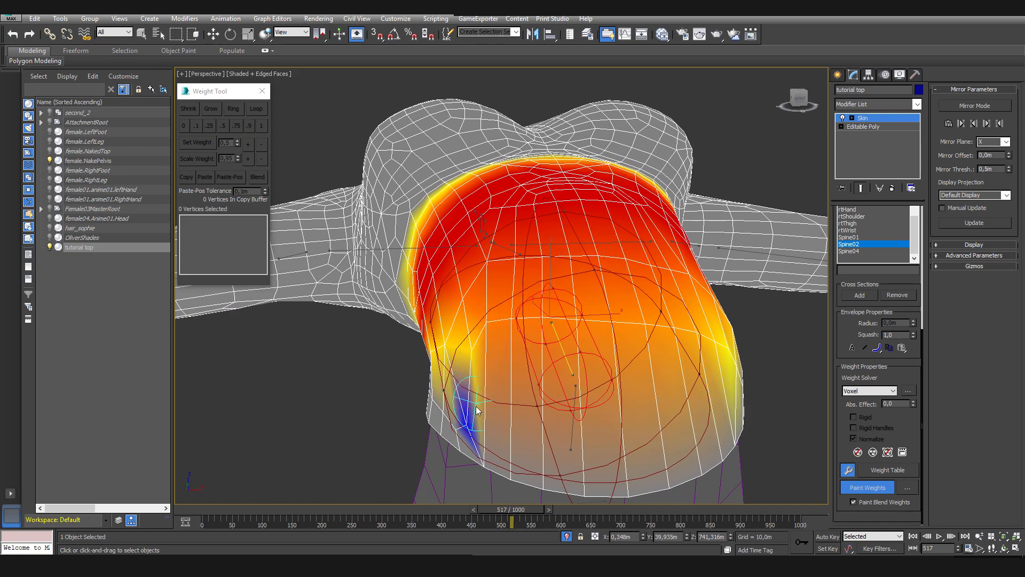
{"action": "left_click_drag", "start_coordinate": [477, 405], "coordinate": [467, 398]}
{"action": "middle_click_drag", "start_coordinate": [453, 361], "coordinate": [571, 386], "text": "alt"}
{"action": "left_click_drag", "start_coordinate": [591, 424], "coordinate": [591, 359]}
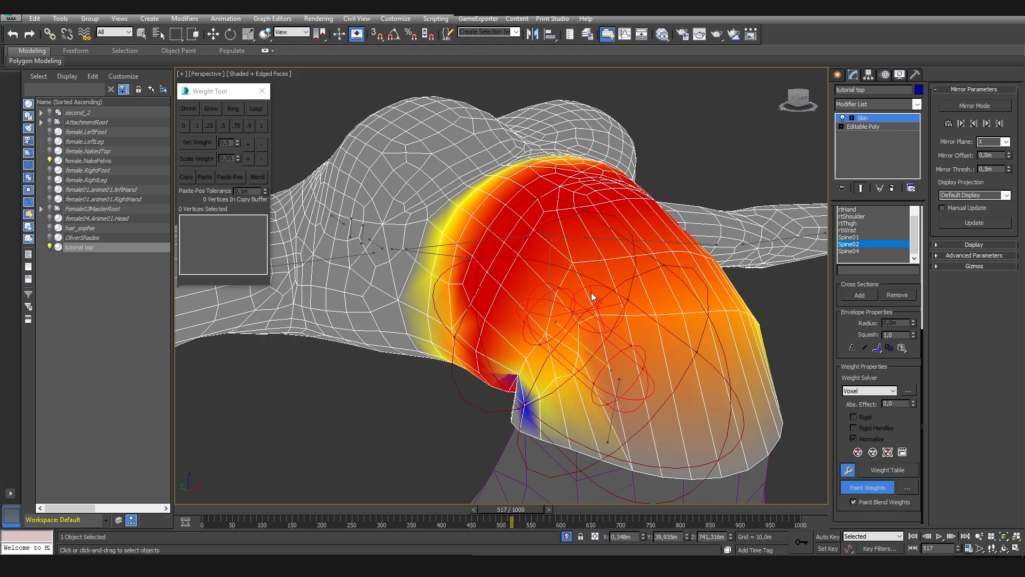
{"action": "middle_click_drag", "start_coordinate": [577, 278], "coordinate": [568, 301], "text": "alt"}
{"action": "middle_click_drag", "start_coordinate": [542, 368], "coordinate": [475, 388], "text": "alt"}
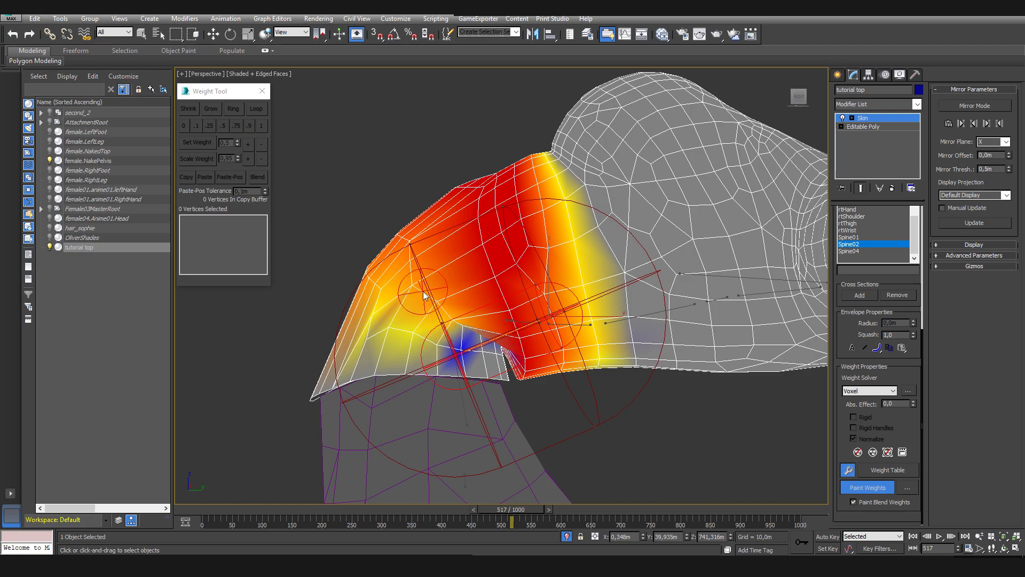
At frame 566, blend the lower Spine02 weights from the side of the waist across the lower back
{"action": "mouse_move", "coordinate": [511, 509]}
{"action": "left_mouse_down"}
{"action": "mouse_move", "coordinate": [566, 516]}
{"action": "mouse_move", "coordinate": [556, 515]}
{"action": "left_mouse_up"}
{"action": "mouse_move", "coordinate": [385, 377]}
{"action": "middle_mouse_down", "text": "alt"}
{"action": "mouse_move", "coordinate": [367, 366]}
{"action": "mouse_move", "coordinate": [390, 331]}
{"action": "mouse_move", "coordinate": [446, 342]}
{"action": "middle_mouse_up", "text": "alt"}
{"action": "middle_click_drag", "start_coordinate": [355, 371], "coordinate": [465, 409], "text": "alt"}
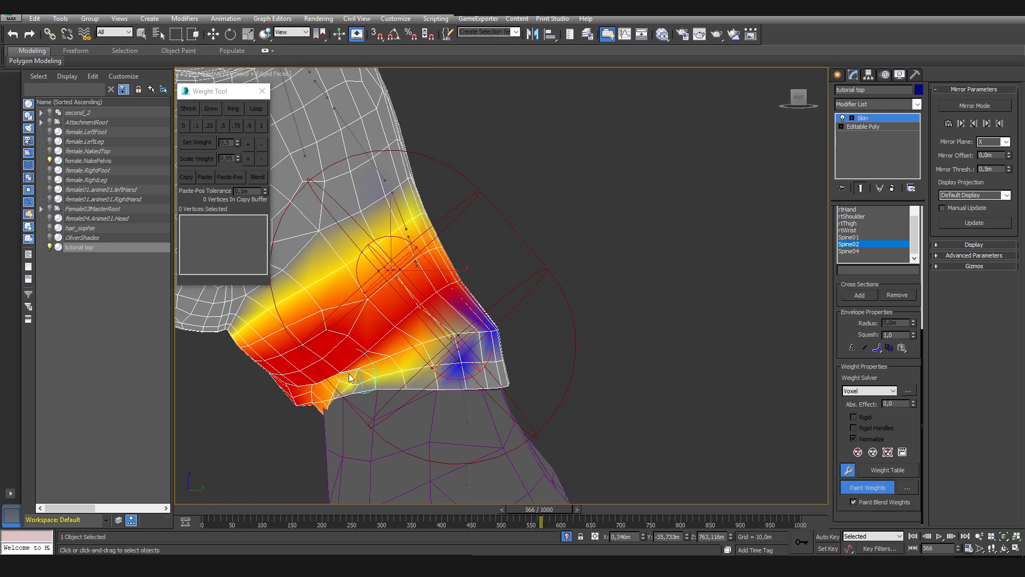
{"action": "left_click_drag", "start_coordinate": [374, 371], "coordinate": [344, 374]}
{"action": "middle_click_drag", "start_coordinate": [337, 369], "coordinate": [377, 359], "text": "alt"}
{"action": "left_click_drag", "start_coordinate": [378, 359], "coordinate": [483, 331]}
{"action": "middle_click_drag", "start_coordinate": [256, 349], "coordinate": [310, 346], "text": "alt"}
{"action": "left_click_drag", "start_coordinate": [309, 345], "coordinate": [479, 353]}
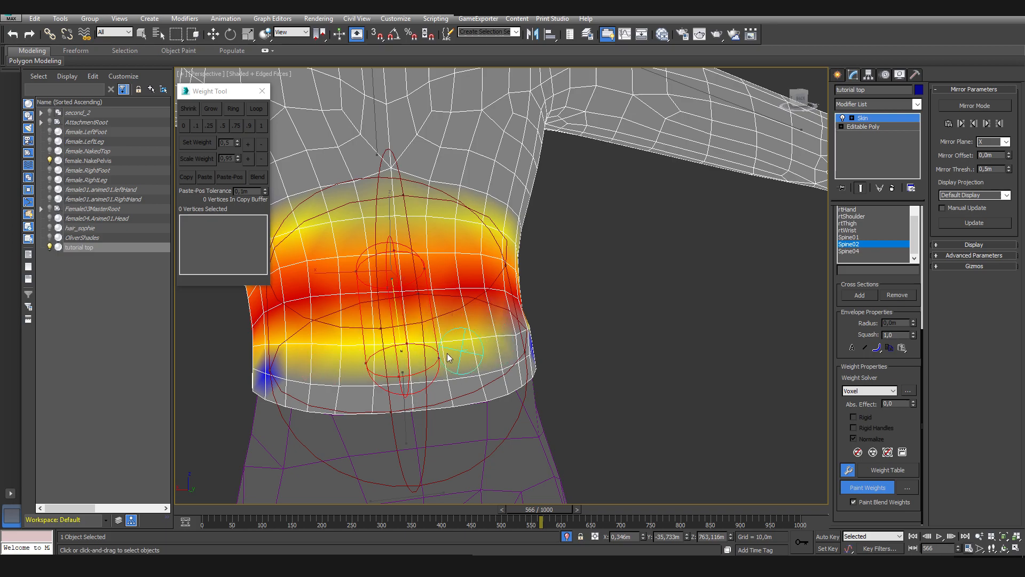
Extend the Spine02 weight blend down toward the back hem and around to the opposite side of the waist
{"action": "middle_click_drag", "start_coordinate": [479, 353], "coordinate": [427, 347], "text": "alt"}
{"action": "mouse_move", "coordinate": [427, 357]}
{"action": "left_mouse_down"}
{"action": "mouse_move", "coordinate": [368, 344]}
{"action": "mouse_move", "coordinate": [364, 373]}
{"action": "mouse_move", "coordinate": [400, 372]}
{"action": "left_mouse_up"}
{"action": "middle_click_drag", "start_coordinate": [400, 372], "coordinate": [473, 371], "text": "alt"}
{"action": "mouse_move", "coordinate": [473, 371]}
{"action": "left_mouse_down"}
{"action": "mouse_move", "coordinate": [270, 363]}
{"action": "mouse_move", "coordinate": [480, 360]}
{"action": "left_mouse_up"}
{"action": "middle_click_drag", "start_coordinate": [480, 360], "coordinate": [495, 352], "text": "alt"}
{"action": "left_click_drag", "start_coordinate": [494, 349], "coordinate": [463, 362]}
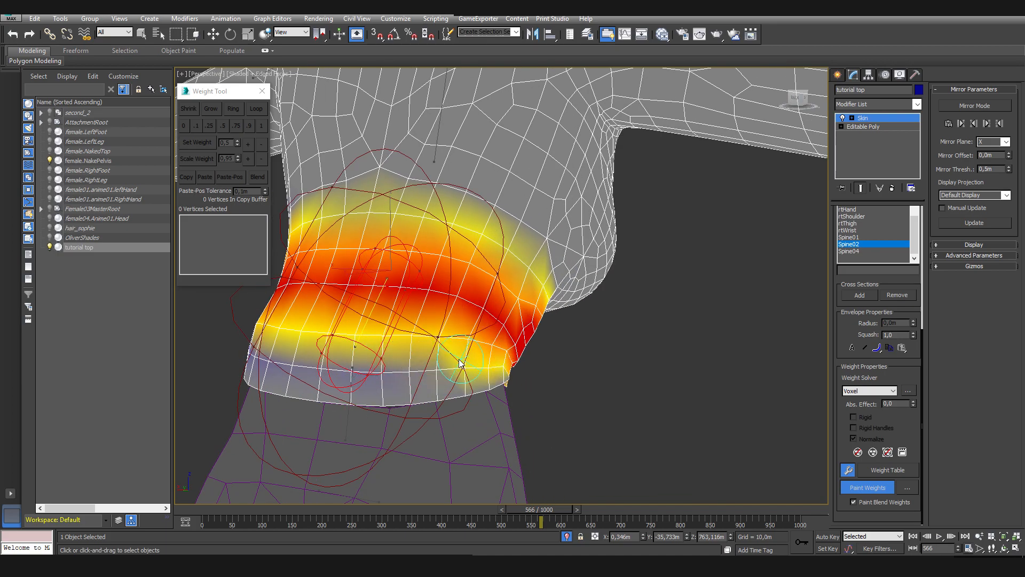
{"action": "middle_click_drag", "start_coordinate": [463, 361], "coordinate": [450, 353], "text": "alt"}
{"action": "middle_click_drag", "start_coordinate": [352, 326], "coordinate": [507, 360], "text": "alt"}
{"action": "left_click_drag", "start_coordinate": [507, 360], "coordinate": [357, 345]}
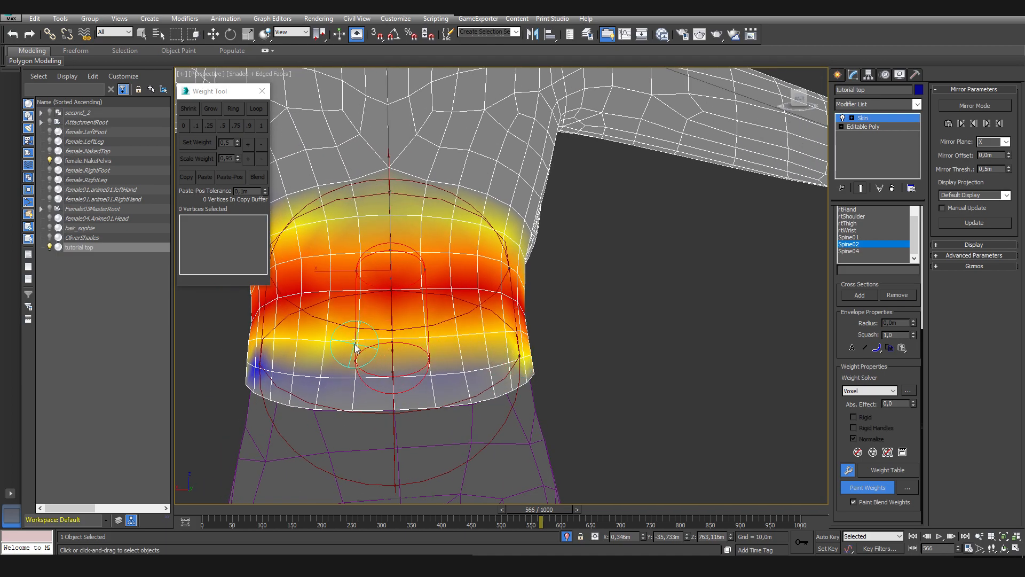
Even out the Spine02 weights along the middle of the back hem and toward the side of the waist
{"action": "middle_click_drag", "start_coordinate": [357, 345], "coordinate": [430, 358], "text": "alt"}
{"action": "left_click_drag", "start_coordinate": [429, 358], "coordinate": [407, 351]}
{"action": "middle_click_drag", "start_coordinate": [408, 351], "coordinate": [450, 358], "text": "alt"}
{"action": "left_click_drag", "start_coordinate": [450, 359], "coordinate": [392, 358]}
{"action": "middle_click_drag", "start_coordinate": [446, 347], "coordinate": [408, 388], "text": "alt"}
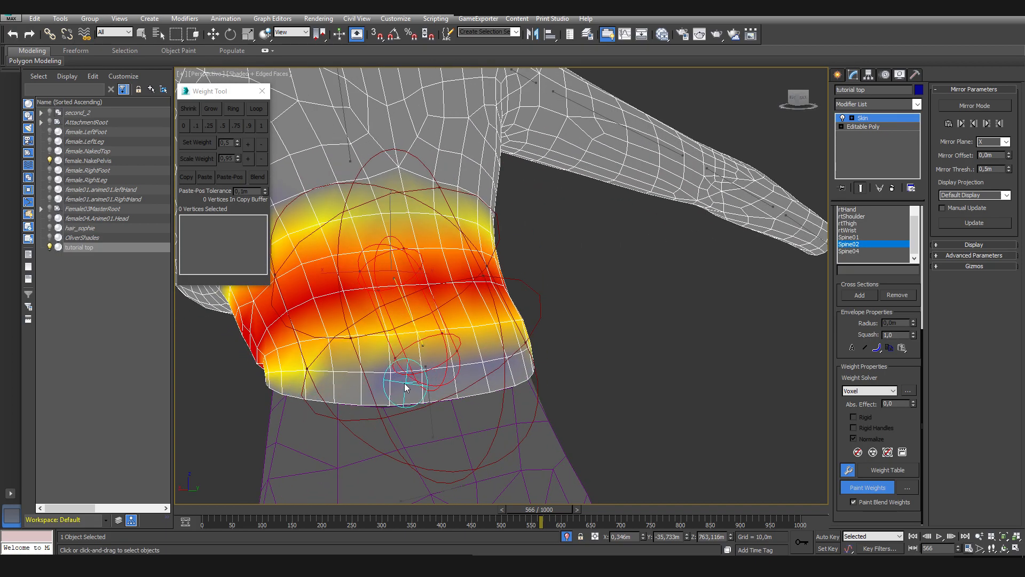
{"action": "middle_click_drag", "start_coordinate": [308, 375], "coordinate": [357, 368], "text": "alt"}
Select the Spine01 bone and blend its weights upward across the front of the waist
{"action": "middle_click_drag", "start_coordinate": [496, 360], "coordinate": [433, 326], "text": "alt"}
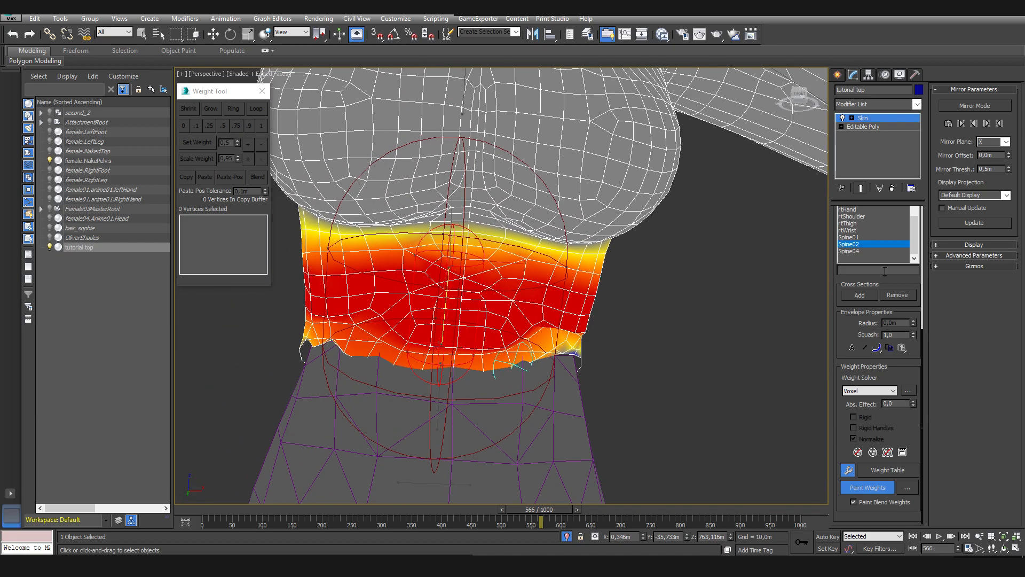
{"action": "middle_click_drag", "start_coordinate": [420, 416], "coordinate": [412, 368], "text": "alt"}
{"action": "mouse_move", "coordinate": [526, 283]}
{"action": "left_mouse_down"}
{"action": "mouse_move", "coordinate": [522, 293]}
{"action": "mouse_move", "coordinate": [485, 281]}
{"action": "left_mouse_up"}
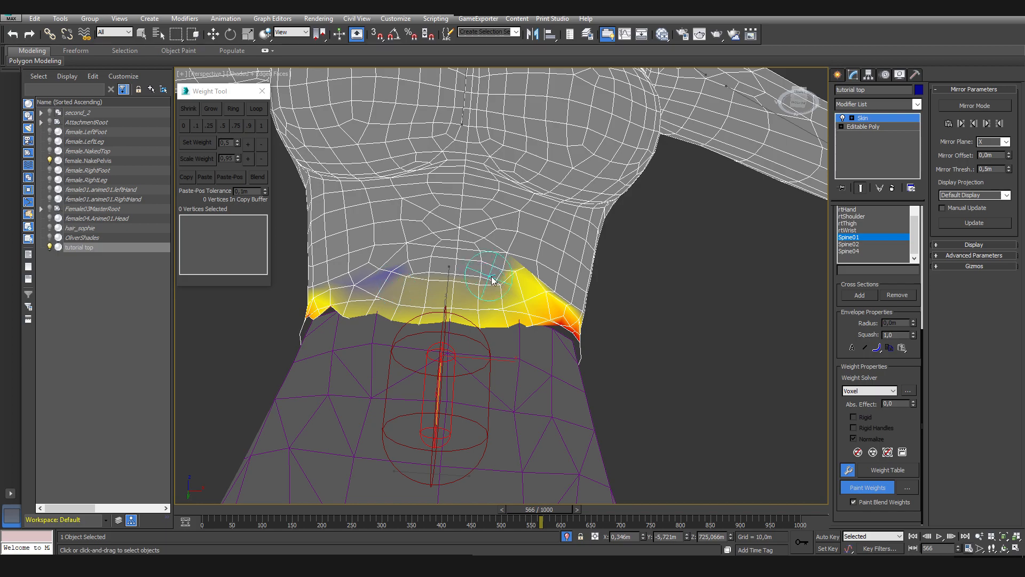
{"action": "middle_click_drag", "start_coordinate": [383, 280], "coordinate": [394, 316], "text": "alt"}
{"action": "mouse_move", "coordinate": [440, 315]}
{"action": "left_mouse_down"}
{"action": "mouse_move", "coordinate": [469, 305]}
{"action": "mouse_move", "coordinate": [561, 319]}
{"action": "left_mouse_up"}
{"action": "middle_click_drag", "start_coordinate": [469, 290], "coordinate": [419, 283], "text": "alt"}
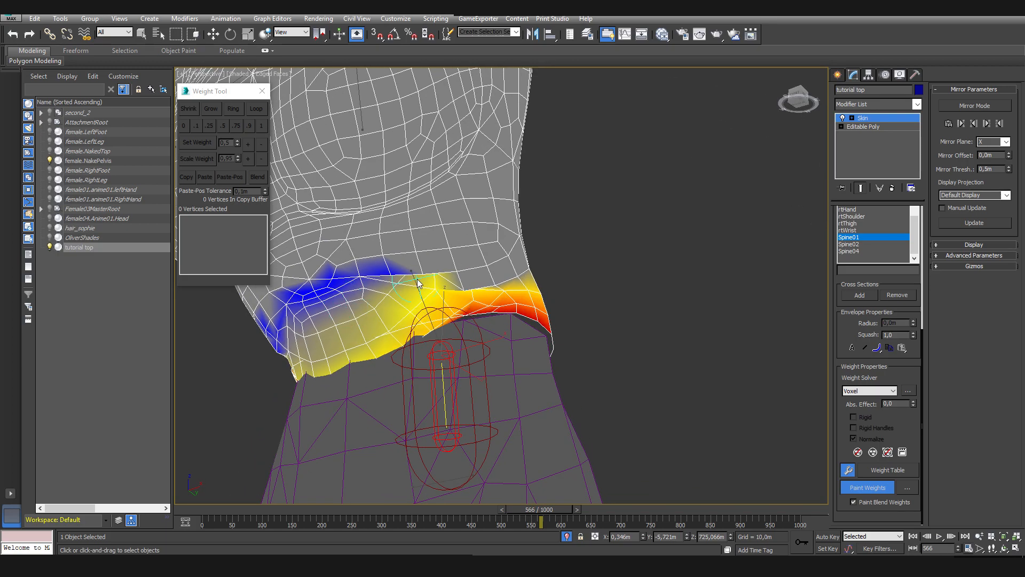
{"action": "left_click_drag", "start_coordinate": [414, 289], "coordinate": [402, 285]}
Blend the upper edge of the Spine01 weights around the side and across the lower back
{"action": "middle_click_drag", "start_coordinate": [492, 291], "coordinate": [299, 350], "text": "alt"}
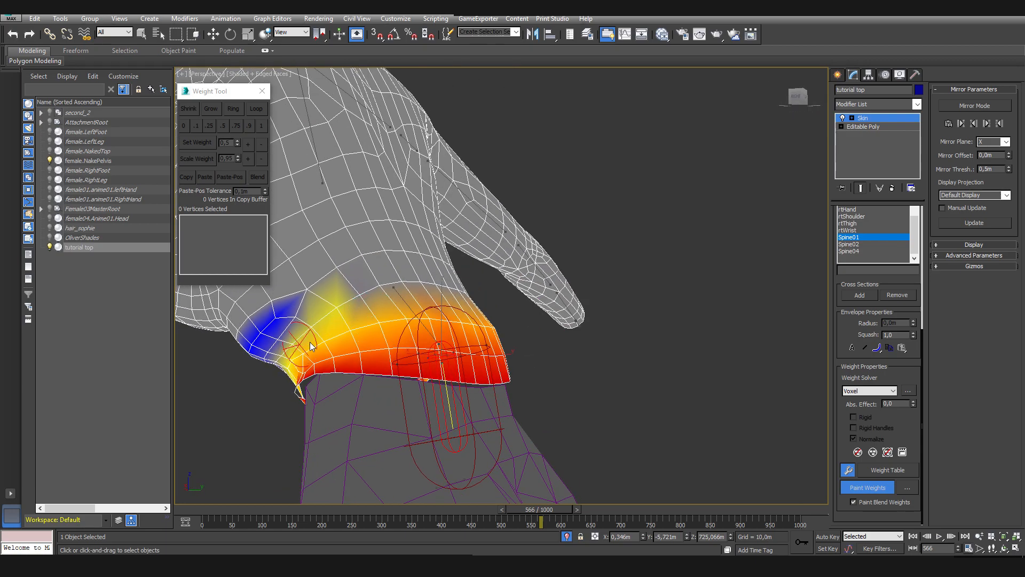
{"action": "middle_click_drag", "start_coordinate": [416, 308], "coordinate": [316, 321], "text": "alt"}
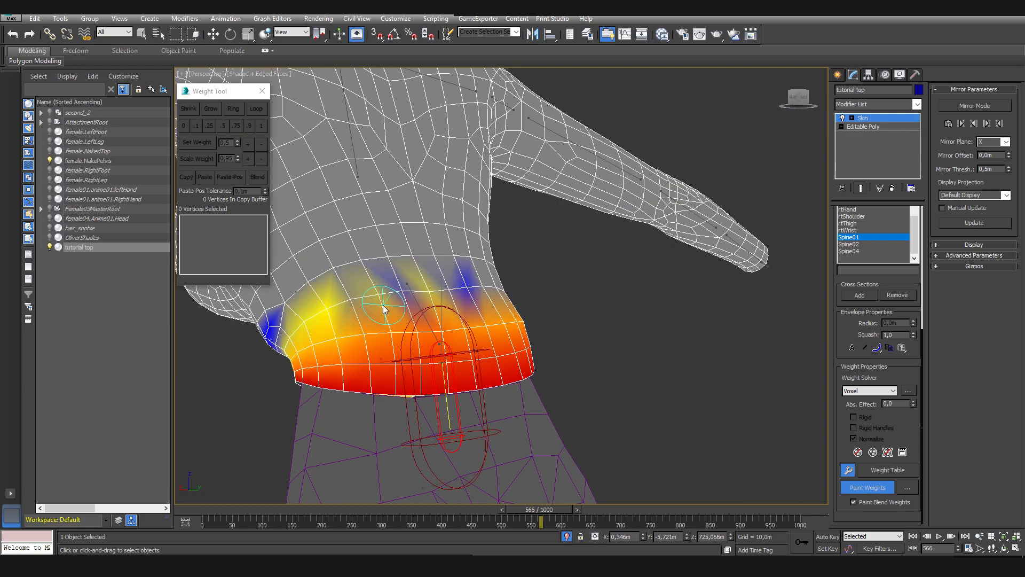
{"action": "middle_click_drag", "start_coordinate": [459, 299], "coordinate": [518, 311], "text": "alt"}
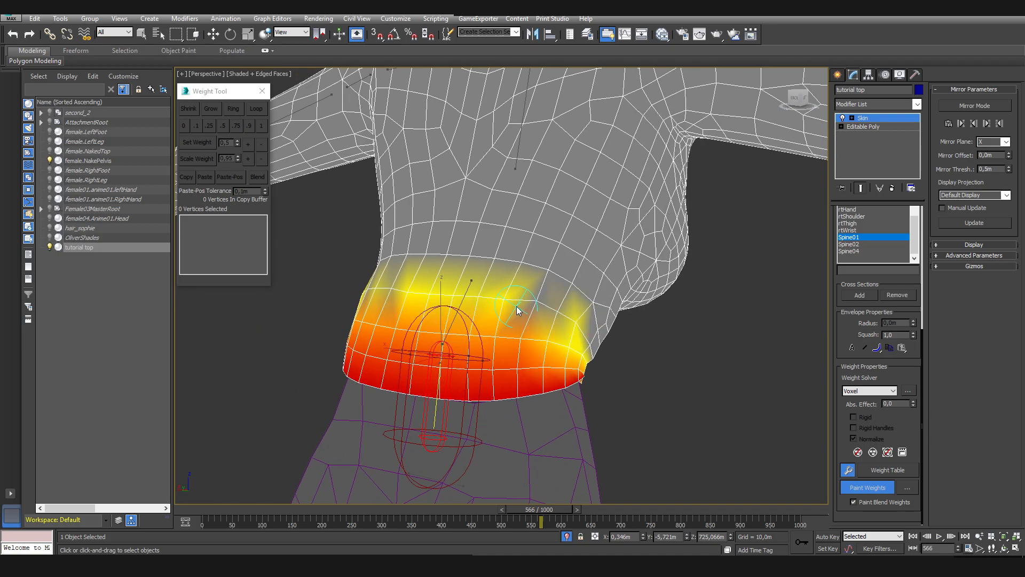
{"action": "left_click_drag", "start_coordinate": [518, 307], "coordinate": [561, 311]}
{"action": "middle_click_drag", "start_coordinate": [561, 311], "coordinate": [479, 323], "text": "alt"}
Blend the Spine01 weights around the other side of the waist and across the front midriff below the bust
{"action": "mouse_move", "coordinate": [444, 292]}
{"action": "left_mouse_down"}
{"action": "mouse_move", "coordinate": [479, 338]}
{"action": "mouse_move", "coordinate": [547, 372]}
{"action": "mouse_move", "coordinate": [540, 362]}
{"action": "left_mouse_up"}
{"action": "middle_click_drag", "start_coordinate": [539, 362], "coordinate": [491, 352], "text": "alt"}
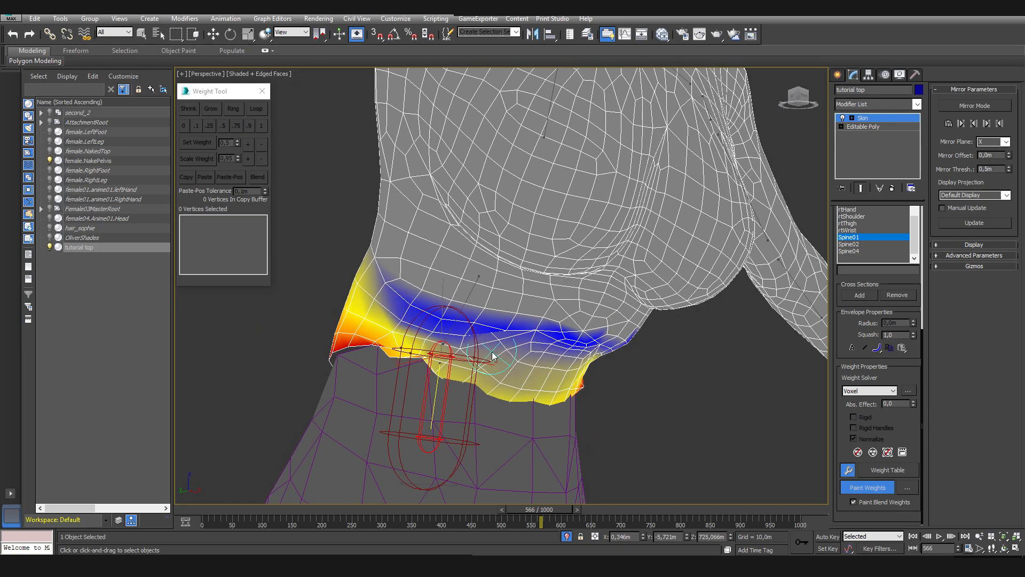
{"action": "left_click_drag", "start_coordinate": [460, 330], "coordinate": [543, 339]}
{"action": "middle_click_drag", "start_coordinate": [542, 339], "coordinate": [489, 348], "text": "alt"}
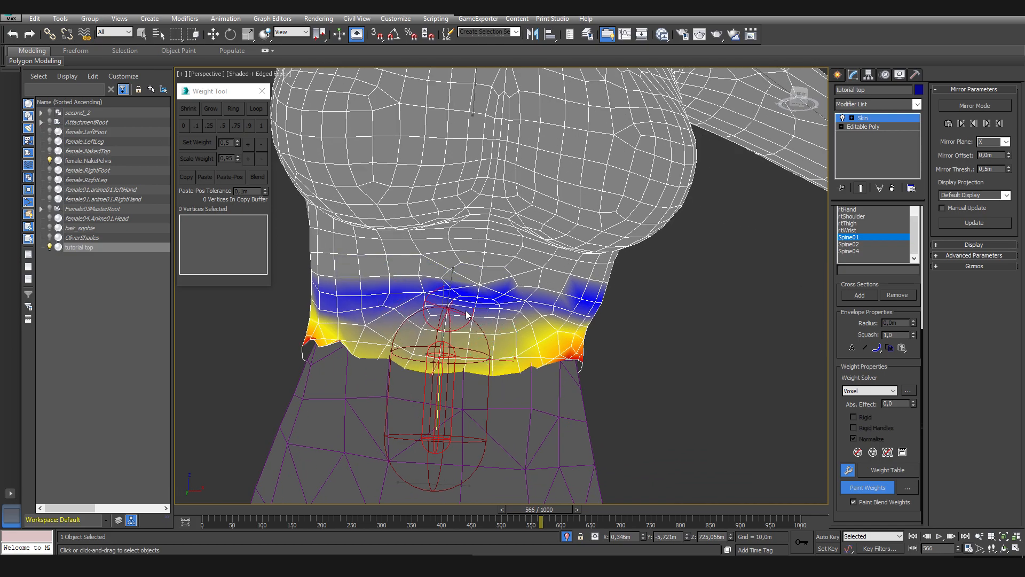
Strengthen the Spine01 weights along the front hem of the top, undoing one stray stroke
{"action": "middle_click_drag", "start_coordinate": [400, 314], "coordinate": [472, 407], "text": "alt"}
{"action": "middle_click_drag", "start_coordinate": [314, 394], "coordinate": [428, 381], "text": "alt"}
{"action": "mouse_move", "coordinate": [419, 375]}
{"action": "left_mouse_down"}
{"action": "mouse_move", "coordinate": [417, 360]}
{"action": "mouse_move", "coordinate": [528, 355]}
{"action": "mouse_move", "coordinate": [359, 316]}
{"action": "mouse_move", "coordinate": [517, 351]}
{"action": "left_mouse_up"}
{"action": "key", "text": "ctrl+z"}
{"action": "middle_click_drag", "start_coordinate": [479, 356], "coordinate": [352, 315], "text": "alt"}
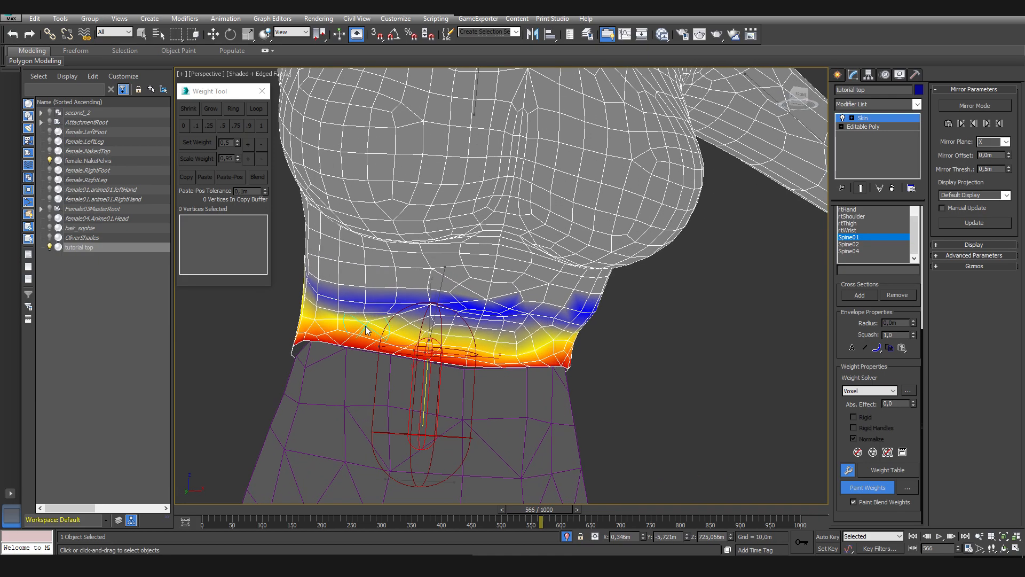
Smooth the Spine01 weights between the front hem and the midriff
{"action": "middle_click_drag", "start_coordinate": [529, 320], "coordinate": [386, 322], "text": "alt"}
{"action": "left_click_drag", "start_coordinate": [386, 322], "coordinate": [376, 312], "text": "alt"}
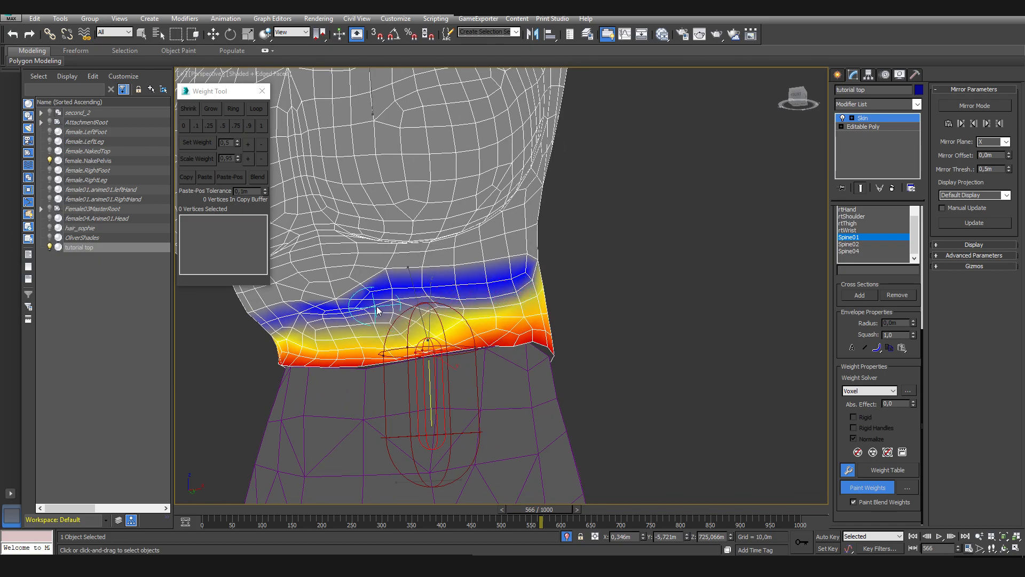
{"action": "middle_click_drag", "start_coordinate": [386, 319], "coordinate": [412, 319], "text": "alt"}
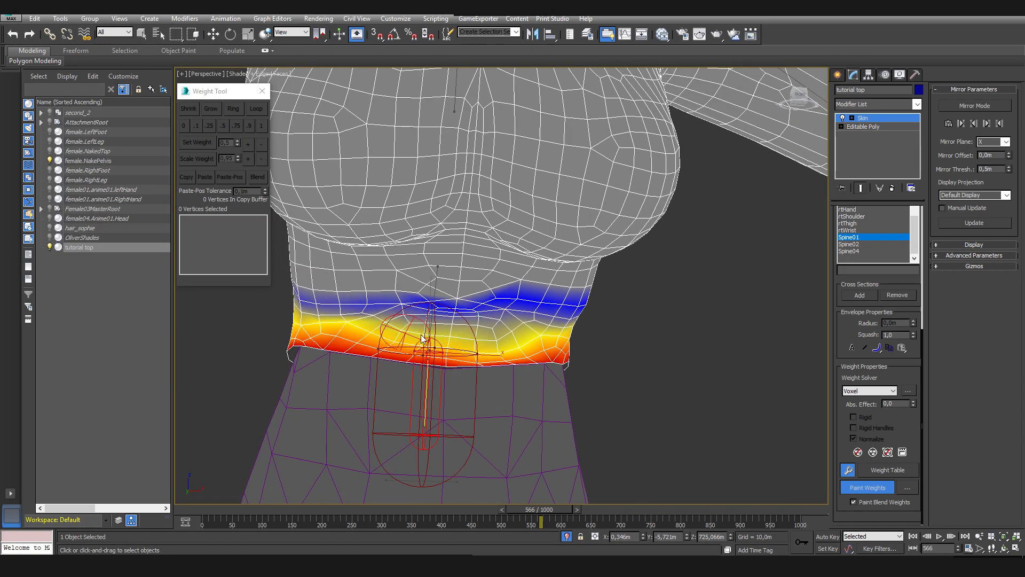
{"action": "mouse_move", "coordinate": [412, 319]}
{"action": "left_mouse_down"}
{"action": "mouse_move", "coordinate": [331, 307]}
{"action": "mouse_move", "coordinate": [414, 321]}
{"action": "left_mouse_up"}
{"action": "middle_click_drag", "start_coordinate": [454, 322], "coordinate": [526, 315], "text": "alt"}
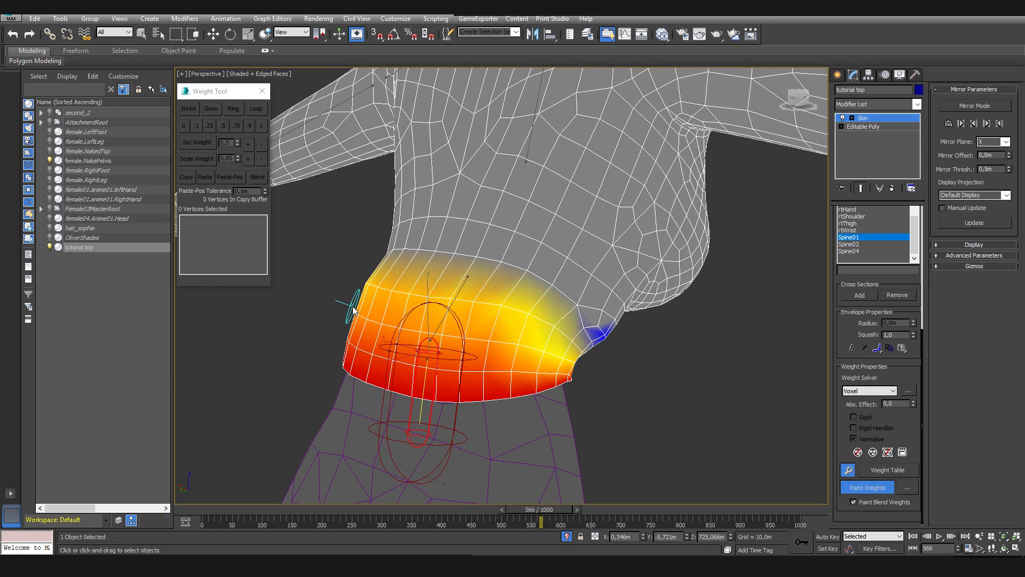
Examine the Spine01 weights around the waist at frame 566 and compare them with the Spine02 weights
{"action": "middle_click_drag", "start_coordinate": [494, 355], "coordinate": [426, 357], "text": "alt"}
{"action": "mouse_move", "coordinate": [537, 369]}
{"action": "middle_mouse_down", "text": "alt"}
{"action": "mouse_move", "coordinate": [418, 360]}
{"action": "mouse_move", "coordinate": [412, 348]}
{"action": "middle_mouse_up", "text": "alt"}
{"action": "mouse_move", "coordinate": [508, 336]}
{"action": "middle_mouse_down", "text": "alt"}
{"action": "mouse_move", "coordinate": [373, 321]}
{"action": "mouse_move", "coordinate": [609, 340]}
{"action": "middle_mouse_up", "text": "alt"}
{"action": "scroll", "coordinate": [538, 358], "scroll_direction": "up", "scroll_amount": 3}
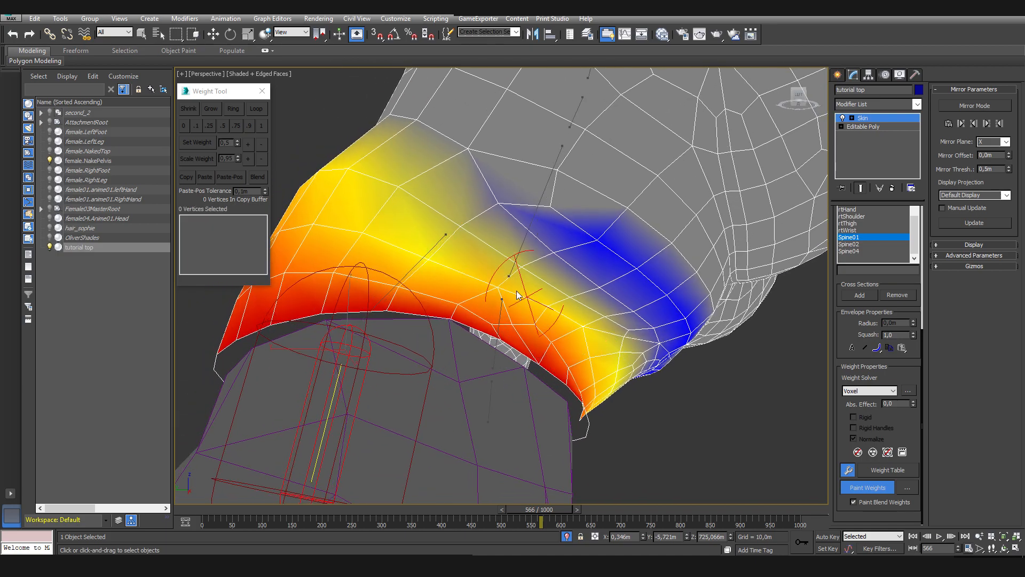
{"action": "middle_click_drag", "start_coordinate": [524, 309], "coordinate": [409, 334], "text": "alt"}
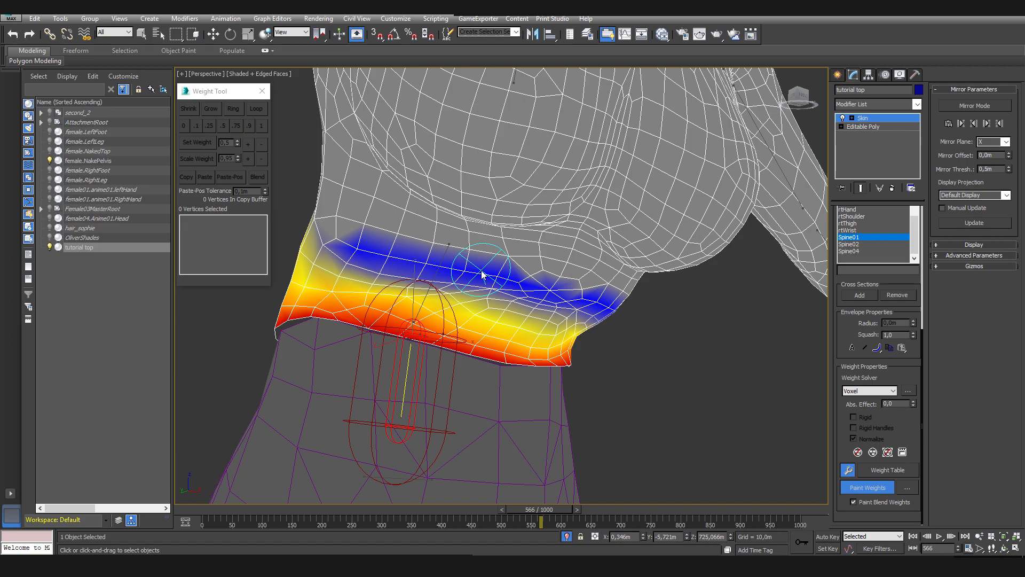
{"action": "left_click", "coordinate": [873, 245]}
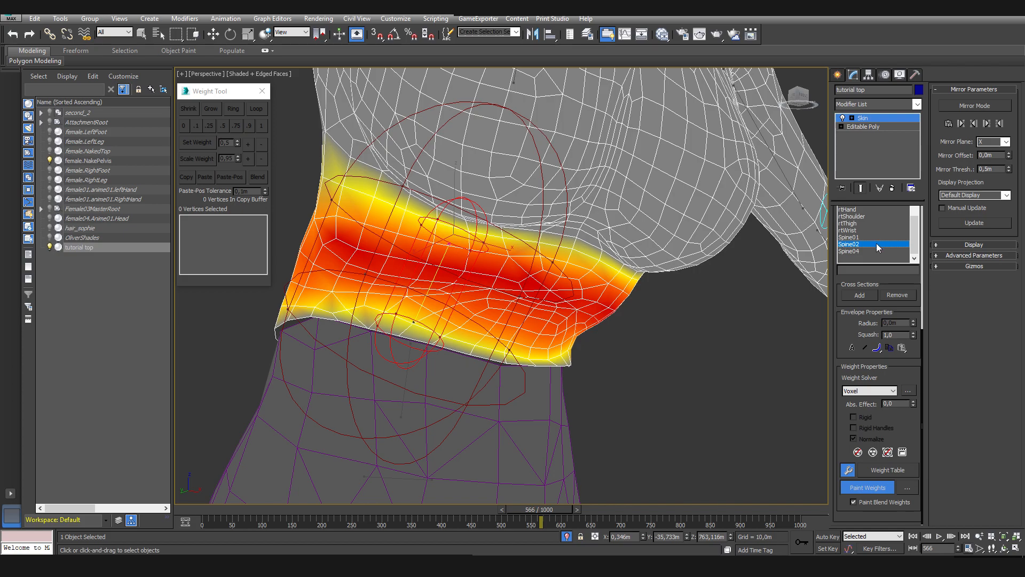
{"action": "left_click", "coordinate": [876, 248]}
{"action": "left_click", "coordinate": [876, 237]}
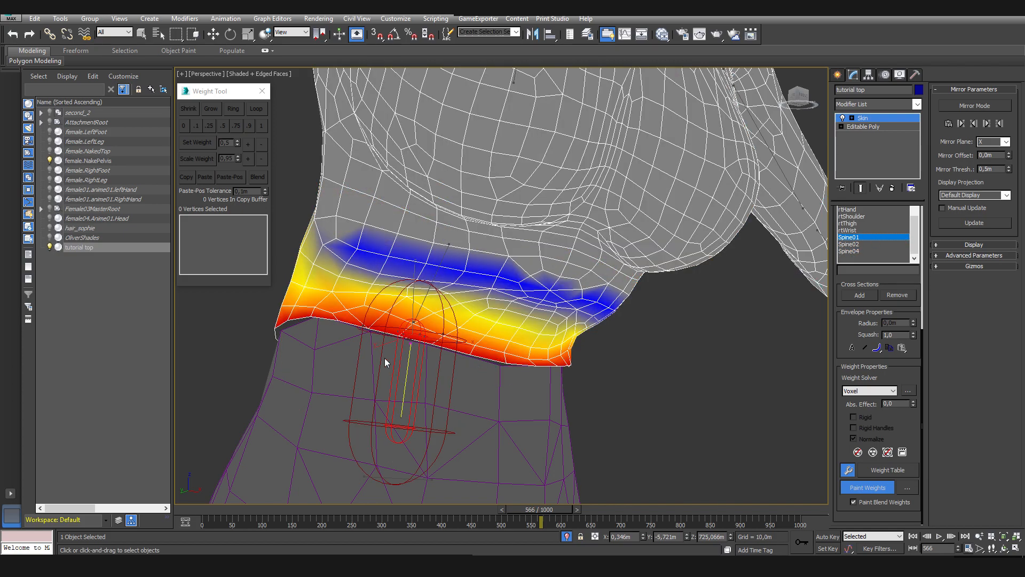
{"action": "middle_click_drag", "start_coordinate": [398, 293], "coordinate": [494, 282], "text": "alt"}
{"action": "middle_click_drag", "start_coordinate": [401, 303], "coordinate": [565, 328], "text": "alt"}
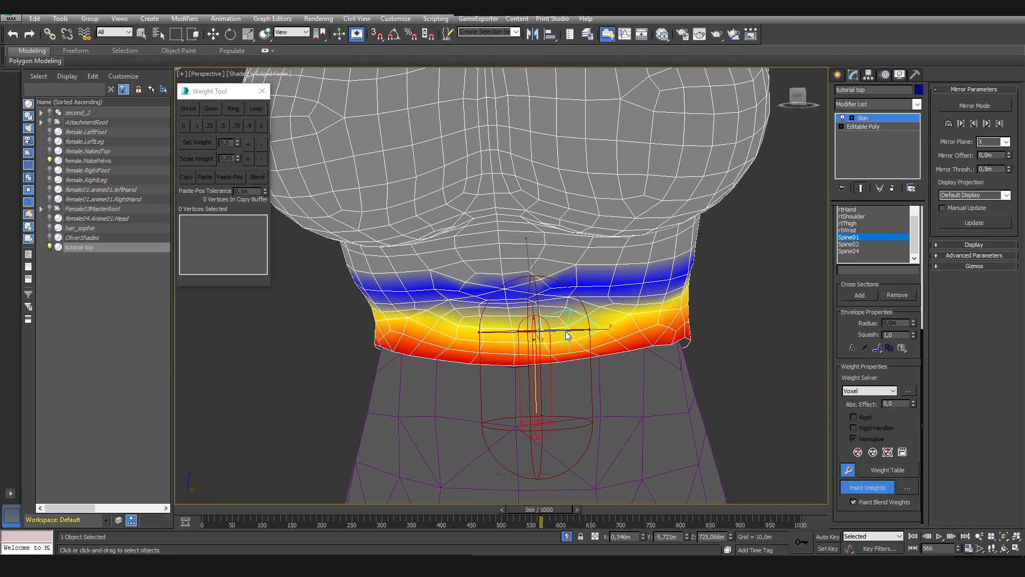
Check the Spine01 deformation from both sides of the bent torso at frames 525 and 508
{"action": "left_click_drag", "start_coordinate": [534, 511], "coordinate": [517, 507]}
{"action": "middle_click_drag", "start_coordinate": [524, 368], "coordinate": [634, 372], "text": "alt"}
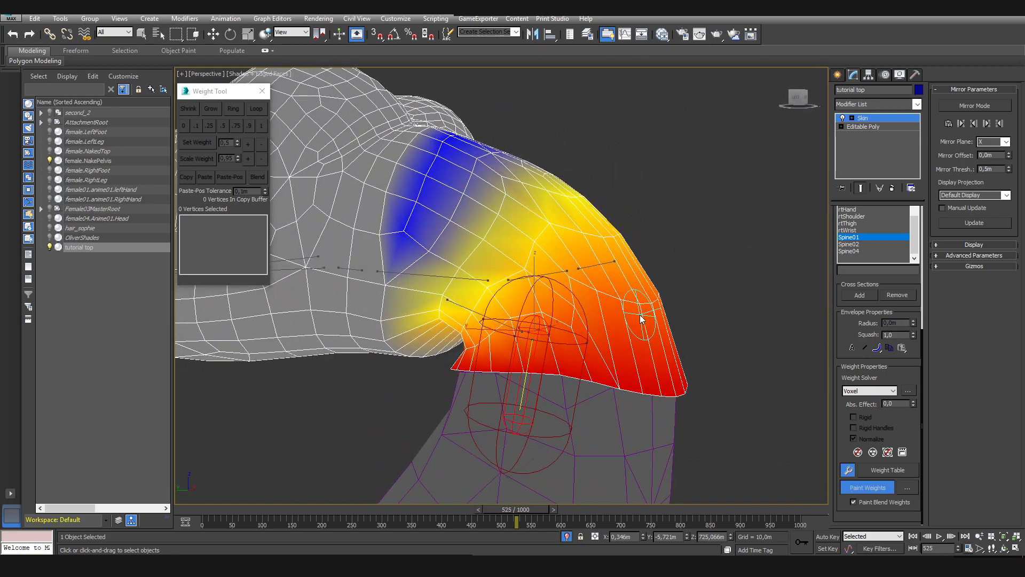
{"action": "middle_click_drag", "start_coordinate": [641, 314], "coordinate": [578, 310], "text": "alt"}
{"action": "middle_click_drag", "start_coordinate": [641, 317], "coordinate": [499, 252], "text": "alt"}
{"action": "mouse_move", "coordinate": [522, 507]}
{"action": "left_mouse_down"}
{"action": "mouse_move", "coordinate": [459, 508]}
{"action": "mouse_move", "coordinate": [516, 510]}
{"action": "left_mouse_up"}
{"action": "mouse_move", "coordinate": [489, 421]}
{"action": "middle_mouse_down", "text": "alt"}
{"action": "mouse_move", "coordinate": [485, 431]}
{"action": "mouse_move", "coordinate": [479, 422]}
{"action": "middle_mouse_up", "text": "alt"}
{"action": "left_click_drag", "start_coordinate": [516, 509], "coordinate": [513, 511]}
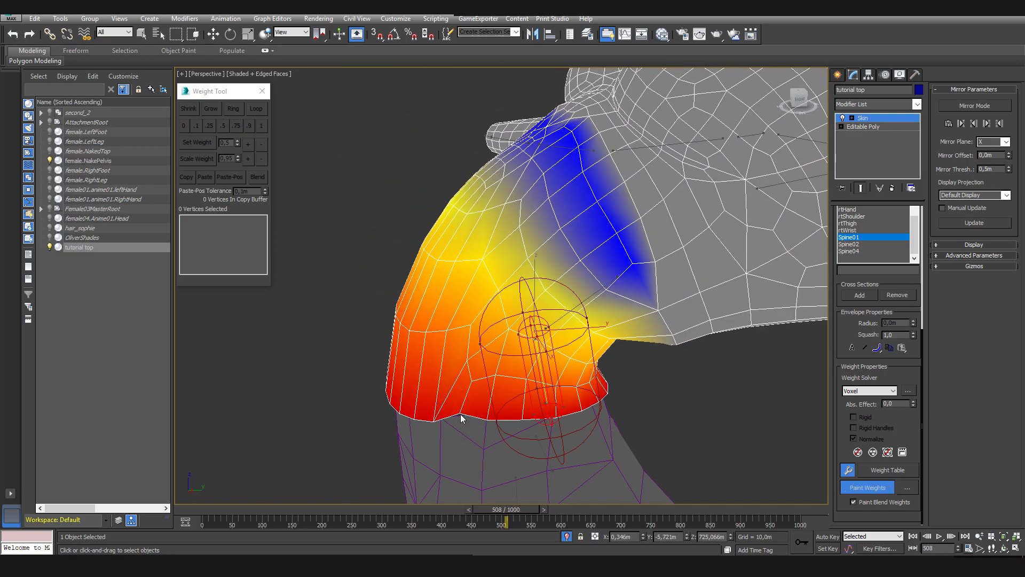
Select Spine02, turn off Paint Blend Weights, and check its weights around the hem at frames 508 and 468
{"action": "left_click", "coordinate": [862, 245]}
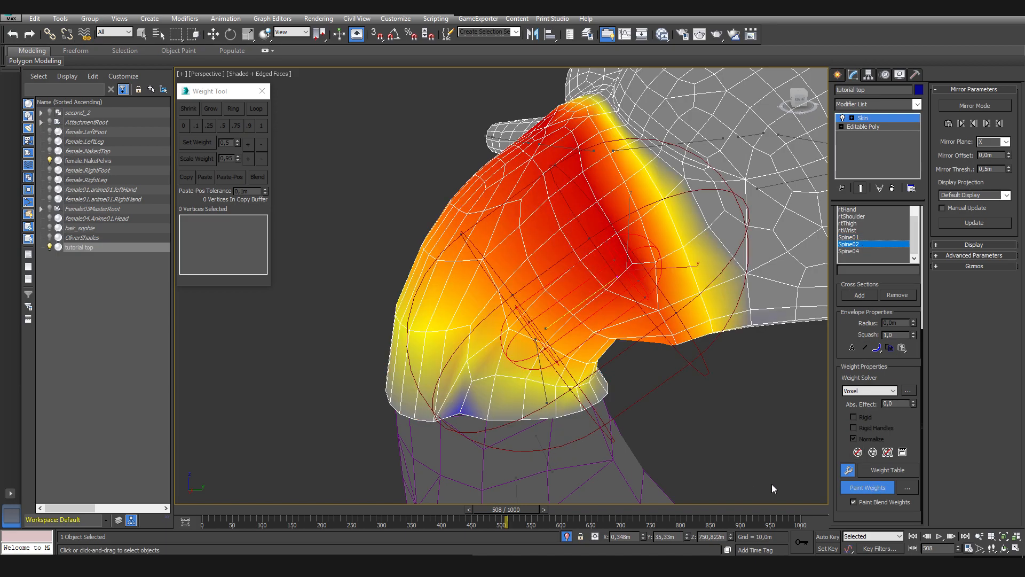
{"action": "middle_click_drag", "start_coordinate": [536, 426], "coordinate": [498, 375], "text": "alt"}
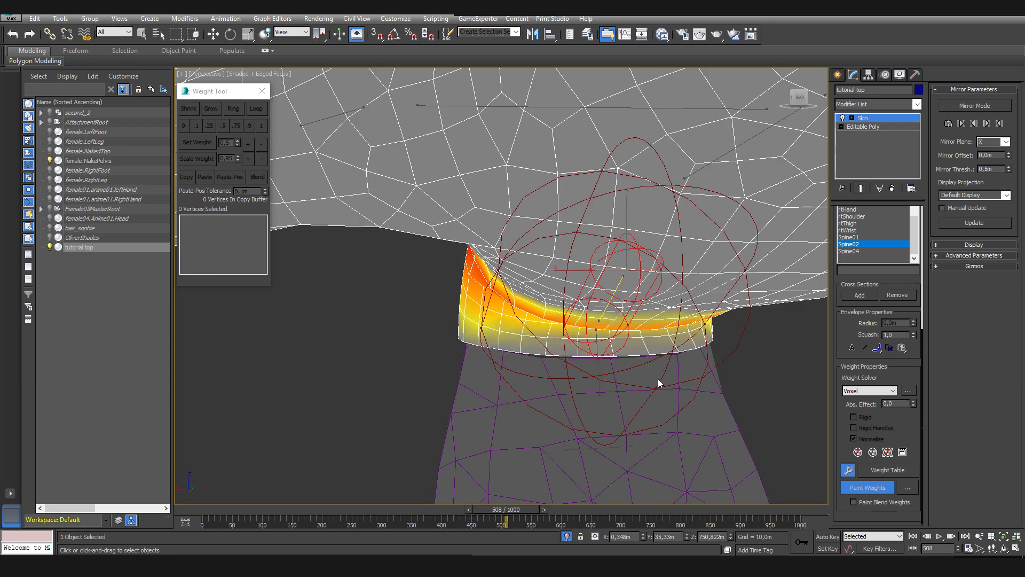
{"action": "mouse_move", "coordinate": [521, 509]}
{"action": "left_mouse_down"}
{"action": "mouse_move", "coordinate": [507, 510]}
{"action": "mouse_move", "coordinate": [521, 505]}
{"action": "mouse_move", "coordinate": [505, 496]}
{"action": "mouse_move", "coordinate": [504, 509]}
{"action": "mouse_move", "coordinate": [527, 509]}
{"action": "mouse_move", "coordinate": [489, 511]}
{"action": "mouse_move", "coordinate": [537, 521]}
{"action": "mouse_move", "coordinate": [480, 526]}
{"action": "mouse_move", "coordinate": [500, 519]}
{"action": "left_mouse_up"}
{"action": "mouse_move", "coordinate": [597, 448]}
{"action": "middle_mouse_down", "text": "alt"}
{"action": "mouse_move", "coordinate": [507, 438]}
{"action": "mouse_move", "coordinate": [467, 451]}
{"action": "middle_mouse_up", "text": "alt"}
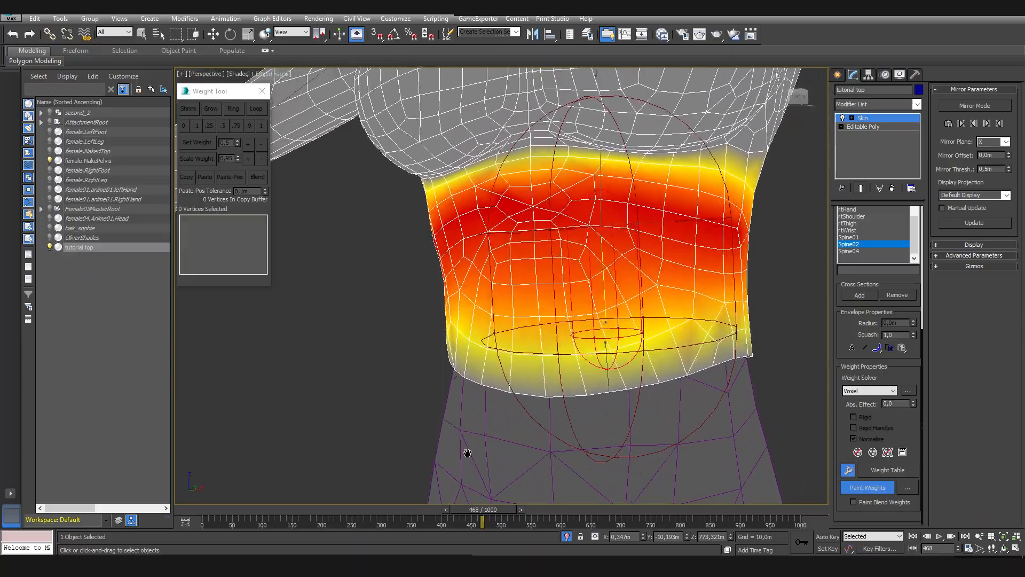
Scrub through frame 815 to frame 935, reactivate Paint Weights, and examine the Spine02 weights around the midriff
{"action": "scroll", "coordinate": [467, 452], "scroll_direction": "down", "scroll_amount": 3}
{"action": "mouse_move", "coordinate": [524, 511]}
{"action": "left_mouse_down"}
{"action": "mouse_move", "coordinate": [507, 506]}
{"action": "mouse_move", "coordinate": [533, 511]}
{"action": "mouse_move", "coordinate": [458, 521]}
{"action": "mouse_move", "coordinate": [697, 531]}
{"action": "left_mouse_up"}
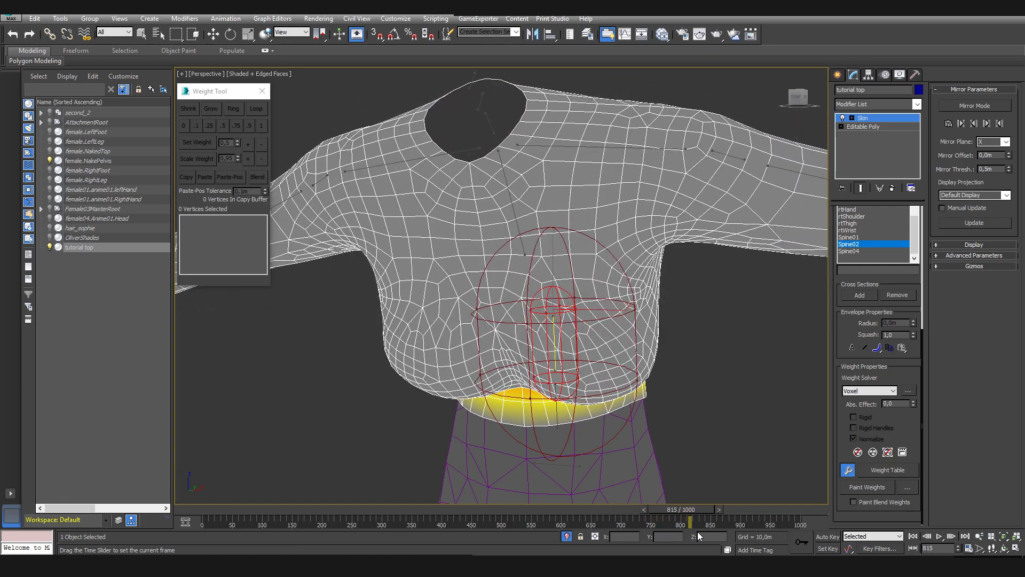
{"action": "middle_click_drag", "start_coordinate": [698, 477], "coordinate": [564, 473], "text": "alt"}
{"action": "mouse_move", "coordinate": [689, 510]}
{"action": "left_mouse_down"}
{"action": "mouse_move", "coordinate": [774, 518]}
{"action": "mouse_move", "coordinate": [761, 518]}
{"action": "left_mouse_up"}
{"action": "left_click", "coordinate": [867, 487]}
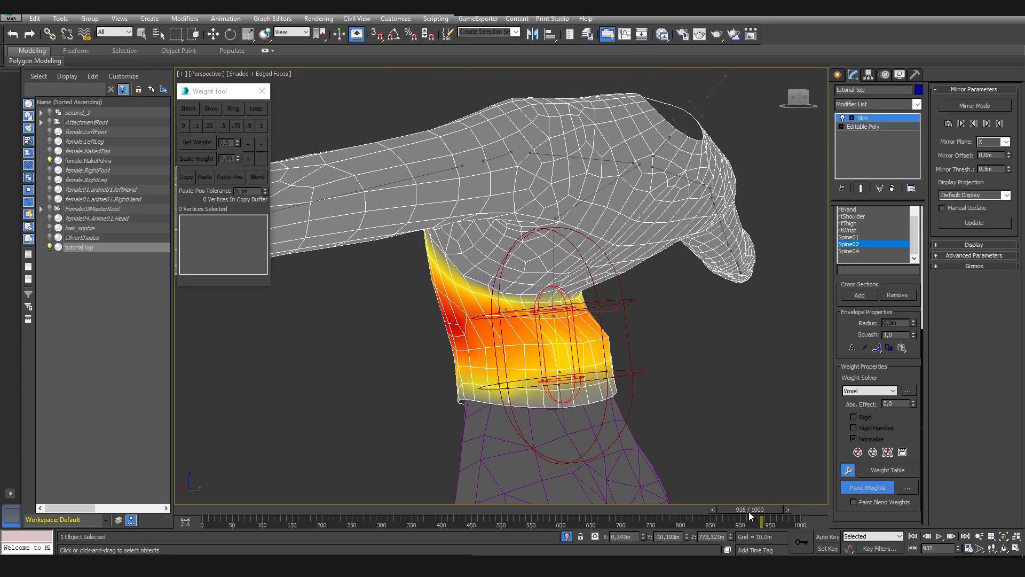
{"action": "middle_click_drag", "start_coordinate": [611, 403], "coordinate": [517, 338], "text": "alt"}
{"action": "scroll", "coordinate": [517, 337], "scroll_direction": "up", "scroll_amount": 4}
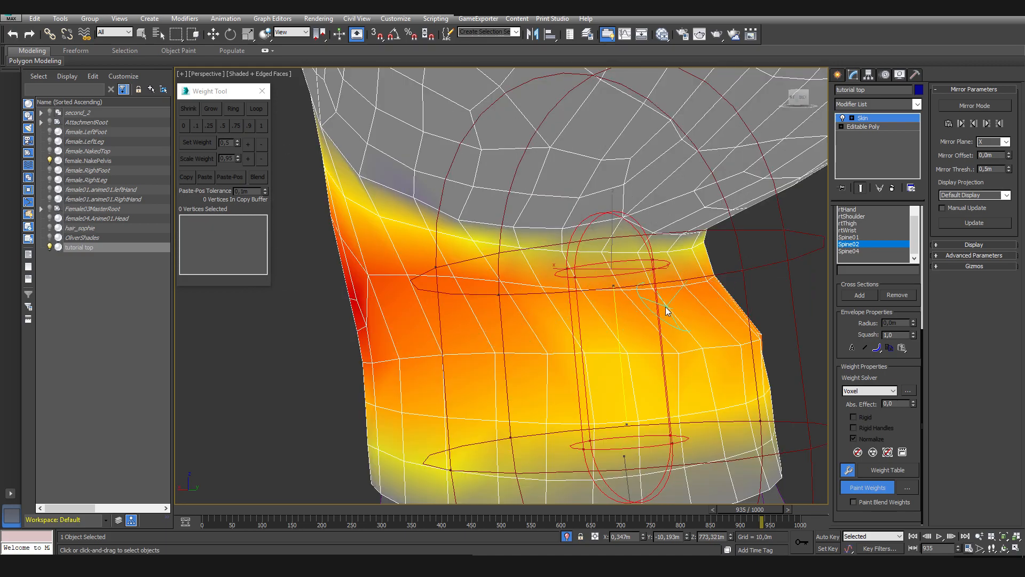
{"action": "middle_click_drag", "start_coordinate": [556, 316], "coordinate": [645, 316], "text": "alt"}
{"action": "scroll", "coordinate": [645, 316], "scroll_direction": "down", "scroll_amount": 5}
{"action": "mouse_move", "coordinate": [581, 339]}
{"action": "middle_mouse_down", "text": "alt"}
{"action": "mouse_move", "coordinate": [611, 343]}
{"action": "mouse_move", "coordinate": [641, 329]}
{"action": "mouse_move", "coordinate": [603, 327]}
{"action": "middle_mouse_up", "text": "alt"}
Select Spine04 and remove its stray faint weights from the lower front of the midriff
{"action": "left_click", "coordinate": [850, 252]}
{"action": "middle_click_drag", "start_coordinate": [664, 259], "coordinate": [630, 271], "text": "alt"}
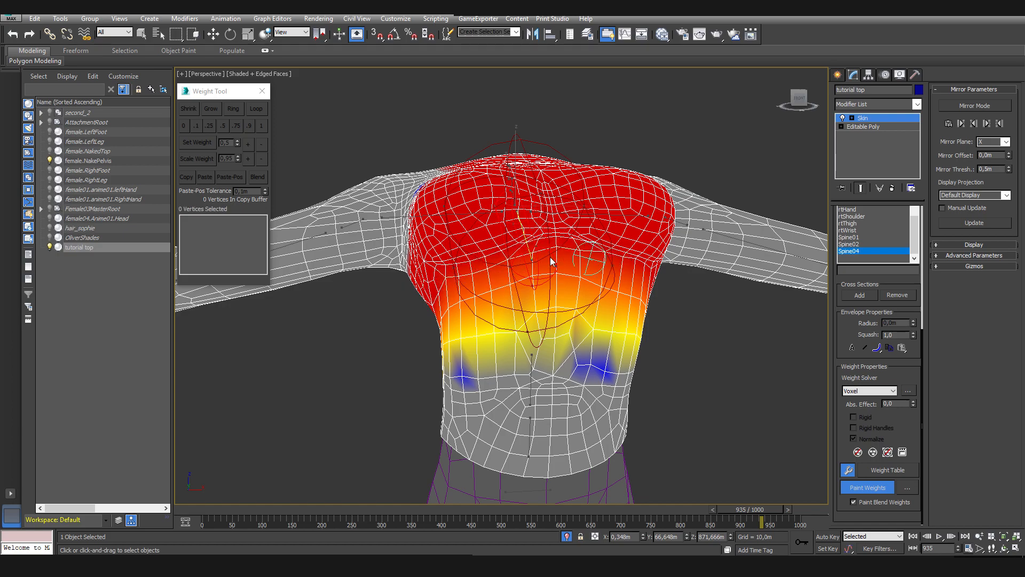
{"action": "middle_click_drag", "start_coordinate": [603, 259], "coordinate": [425, 238], "text": "alt"}
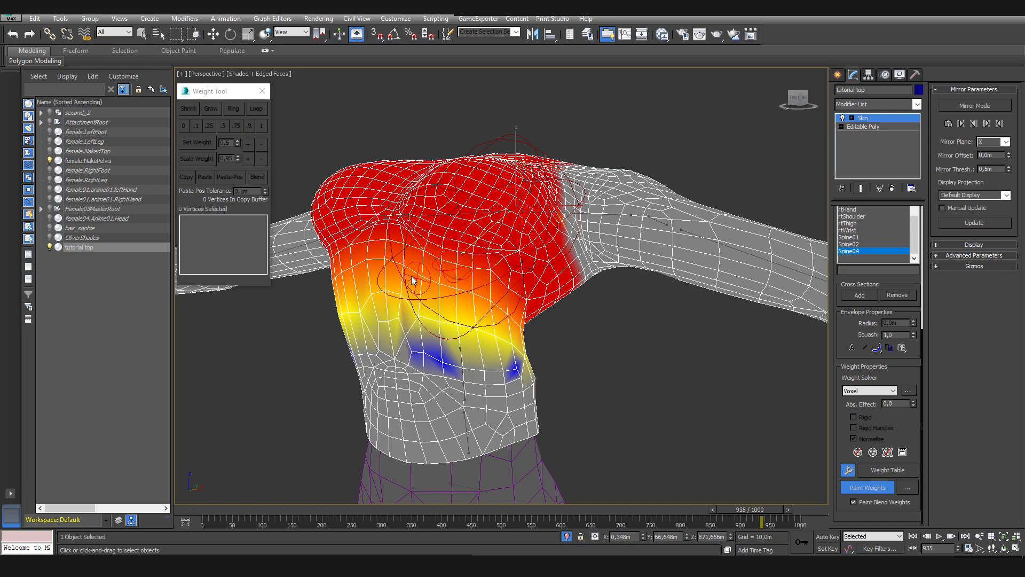
{"action": "middle_click_drag", "start_coordinate": [443, 281], "coordinate": [553, 293], "text": "alt"}
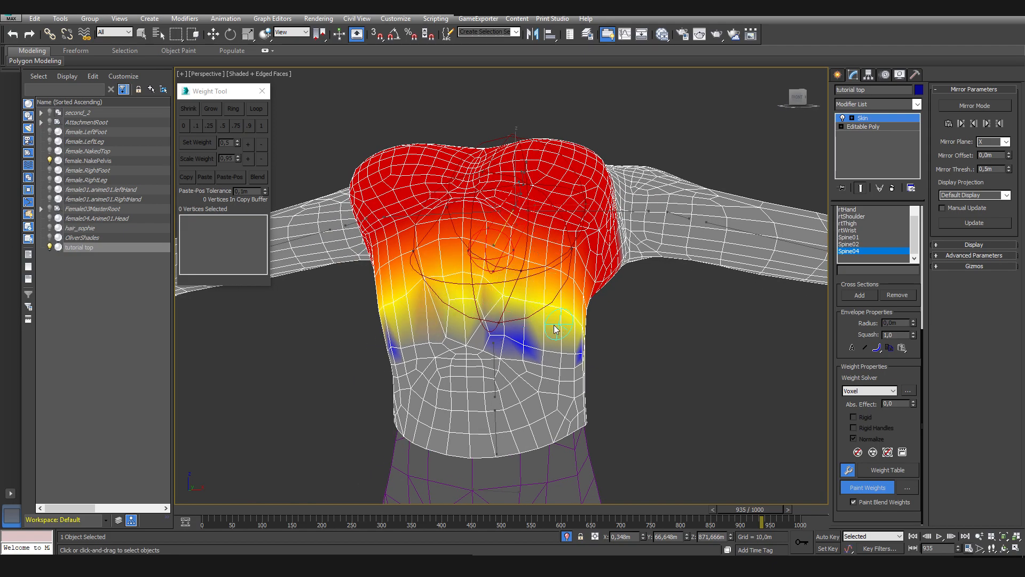
{"action": "middle_click_drag", "start_coordinate": [550, 328], "coordinate": [551, 364], "text": "alt"}
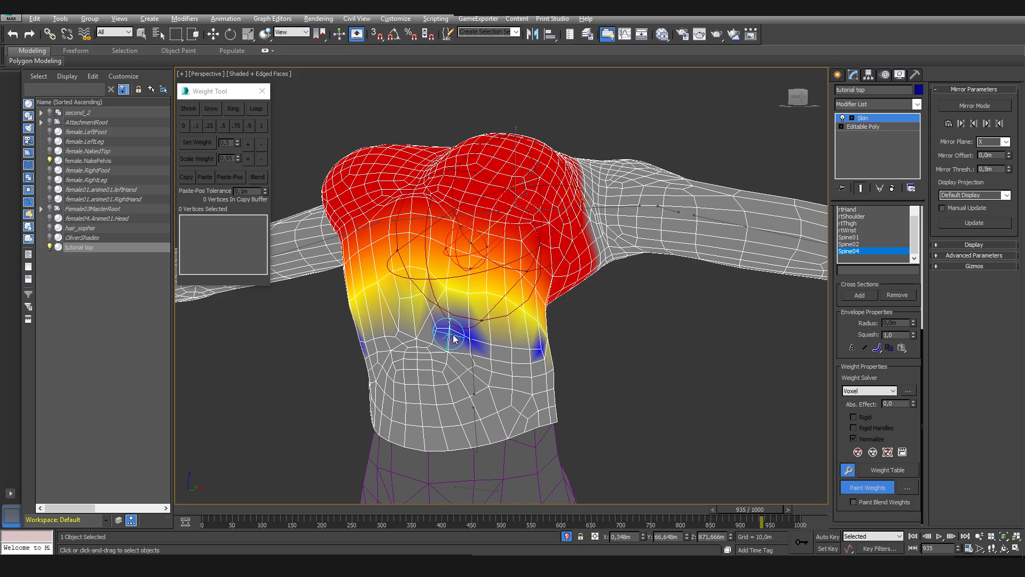
{"action": "mouse_move", "coordinate": [394, 361]}
{"action": "middle_mouse_down", "text": "alt"}
{"action": "mouse_move", "coordinate": [584, 363]}
{"action": "mouse_move", "coordinate": [610, 395]}
{"action": "mouse_move", "coordinate": [666, 367]}
{"action": "middle_mouse_up", "text": "alt"}
{"action": "scroll", "coordinate": [644, 366], "scroll_direction": "up", "scroll_amount": 4}
{"action": "mouse_move", "coordinate": [614, 357]}
{"action": "left_mouse_down", "text": "alt"}
{"action": "mouse_move", "coordinate": [536, 364]}
{"action": "mouse_move", "coordinate": [464, 347]}
{"action": "left_mouse_up", "text": "alt"}
{"action": "mouse_move", "coordinate": [464, 347]}
{"action": "middle_mouse_down", "text": "alt"}
{"action": "mouse_move", "coordinate": [538, 367]}
{"action": "mouse_move", "coordinate": [579, 355]}
{"action": "mouse_move", "coordinate": [475, 382]}
{"action": "mouse_move", "coordinate": [621, 390]}
{"action": "mouse_move", "coordinate": [610, 375]}
{"action": "middle_mouse_up", "text": "alt"}
Select Spine02, turn on Paint Blend Weights, and blend the upper border of its weights from the side across the lower back
{"action": "left_click", "coordinate": [848, 244]}
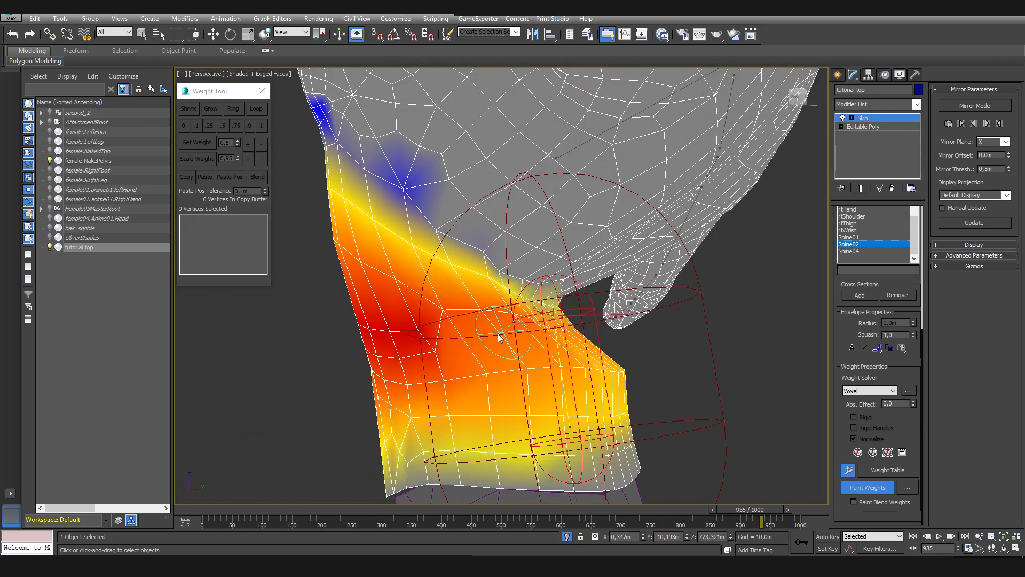
{"action": "left_click", "coordinate": [853, 502]}
{"action": "middle_click_drag", "start_coordinate": [571, 363], "coordinate": [535, 311], "text": "alt"}
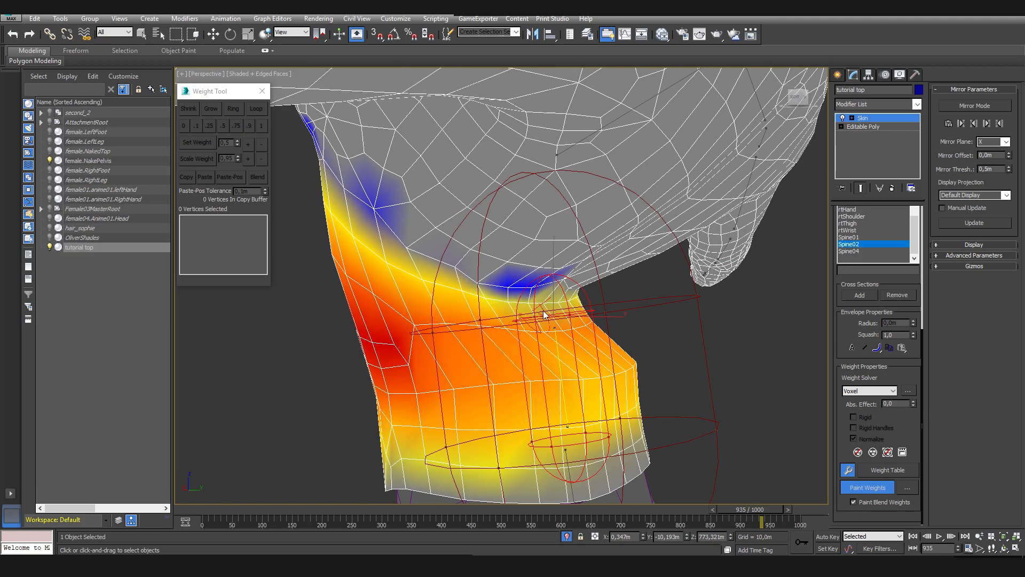
{"action": "mouse_move", "coordinate": [596, 337]}
{"action": "left_mouse_down"}
{"action": "mouse_move", "coordinate": [514, 317]}
{"action": "mouse_move", "coordinate": [473, 291]}
{"action": "left_mouse_up"}
{"action": "middle_click_drag", "start_coordinate": [472, 291], "coordinate": [425, 268], "text": "alt"}
{"action": "mouse_move", "coordinate": [426, 268]}
{"action": "left_mouse_down"}
{"action": "mouse_move", "coordinate": [415, 269]}
{"action": "mouse_move", "coordinate": [614, 298]}
{"action": "left_mouse_up"}
{"action": "middle_click_drag", "start_coordinate": [613, 297], "coordinate": [592, 290], "text": "alt"}
{"action": "mouse_move", "coordinate": [592, 290]}
{"action": "left_mouse_down"}
{"action": "mouse_move", "coordinate": [646, 290]}
{"action": "mouse_move", "coordinate": [572, 300]}
{"action": "left_mouse_up"}
{"action": "middle_click_drag", "start_coordinate": [572, 299], "coordinate": [603, 294], "text": "alt"}
{"action": "left_click_drag", "start_coordinate": [604, 294], "coordinate": [452, 273]}
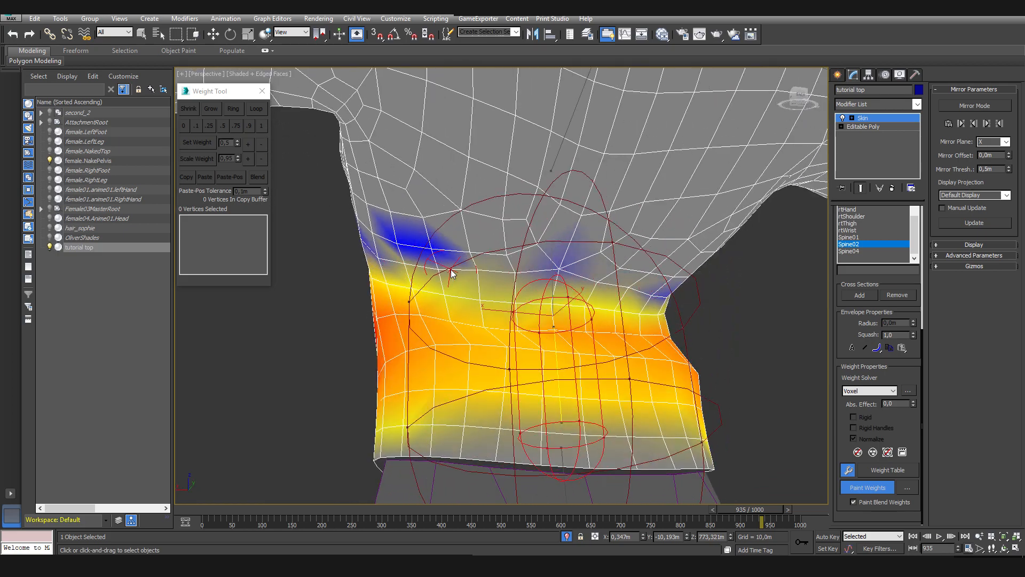
Continue blending the upper edge of the Spine02 weights around the other side of the waist
{"action": "middle_click_drag", "start_coordinate": [451, 274], "coordinate": [534, 297], "text": "alt"}
{"action": "left_click_drag", "start_coordinate": [533, 296], "coordinate": [435, 178]}
{"action": "mouse_move", "coordinate": [435, 179]}
{"action": "middle_mouse_down", "text": "alt"}
{"action": "mouse_move", "coordinate": [531, 275]}
{"action": "mouse_move", "coordinate": [508, 297]}
{"action": "middle_mouse_up", "text": "alt"}
{"action": "left_click_drag", "start_coordinate": [508, 297], "coordinate": [491, 300]}
{"action": "middle_click_drag", "start_coordinate": [492, 300], "coordinate": [443, 267], "text": "alt"}
{"action": "left_click_drag", "start_coordinate": [443, 266], "coordinate": [550, 281]}
{"action": "left_click_drag", "start_coordinate": [402, 235], "coordinate": [553, 266]}
{"action": "mouse_move", "coordinate": [552, 266]}
{"action": "middle_mouse_down", "text": "alt"}
{"action": "mouse_move", "coordinate": [479, 264]}
{"action": "mouse_move", "coordinate": [539, 265]}
{"action": "mouse_move", "coordinate": [549, 279]}
{"action": "mouse_move", "coordinate": [518, 313]}
{"action": "middle_mouse_up", "text": "alt"}
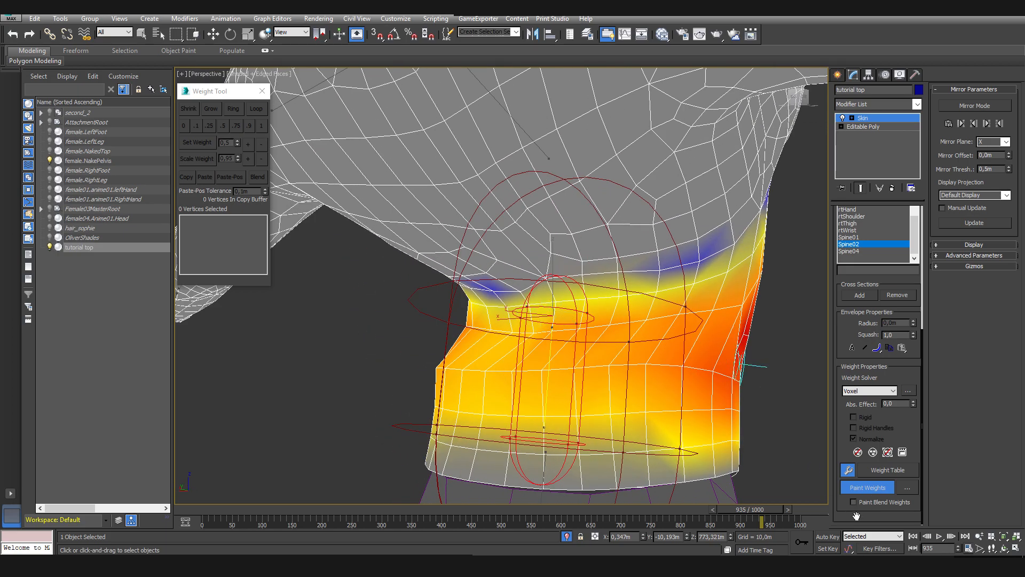
Compare the Spine01 and Spine02 weights around the lower back and side
{"action": "left_click", "coordinate": [866, 236]}
{"action": "middle_click_drag", "start_coordinate": [587, 444], "coordinate": [624, 446], "text": "alt"}
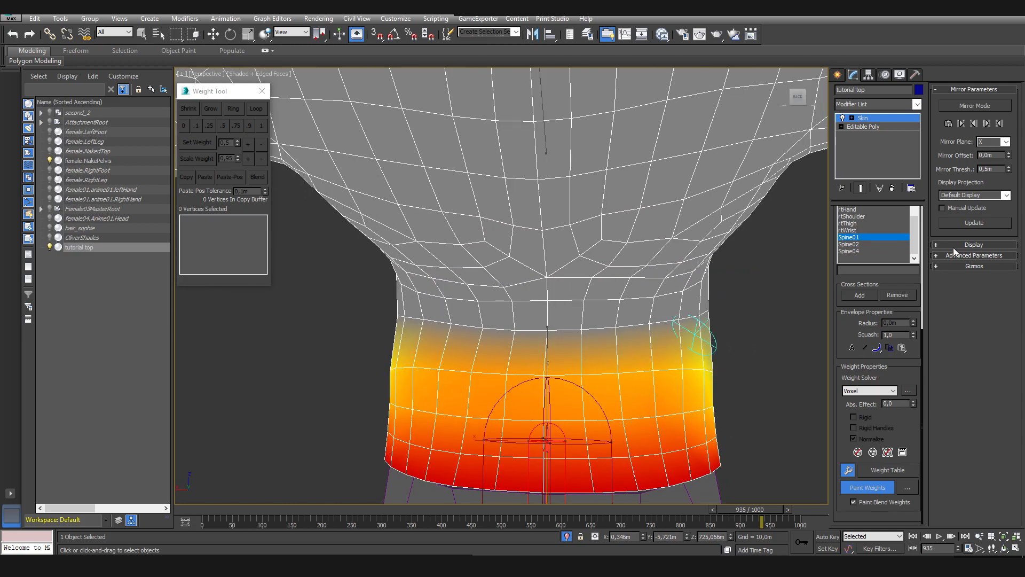
{"action": "left_click", "coordinate": [876, 244]}
{"action": "middle_click_drag", "start_coordinate": [412, 376], "coordinate": [517, 386], "text": "alt"}
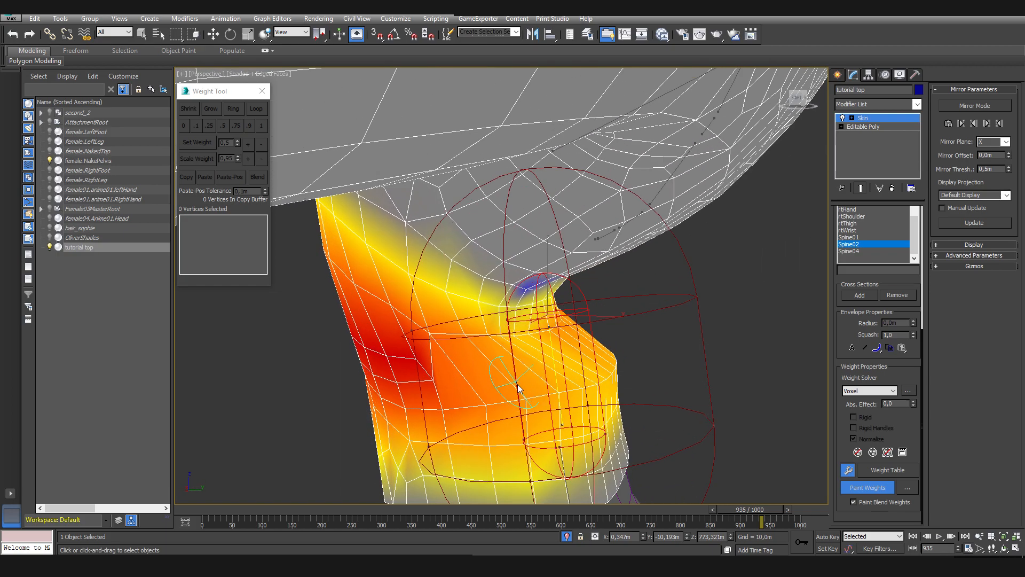
Select Spine04 and blend its weights at the center front of the midriff
{"action": "left_click", "coordinate": [853, 252]}
{"action": "middle_click_drag", "start_coordinate": [518, 385], "coordinate": [510, 369], "text": "alt"}
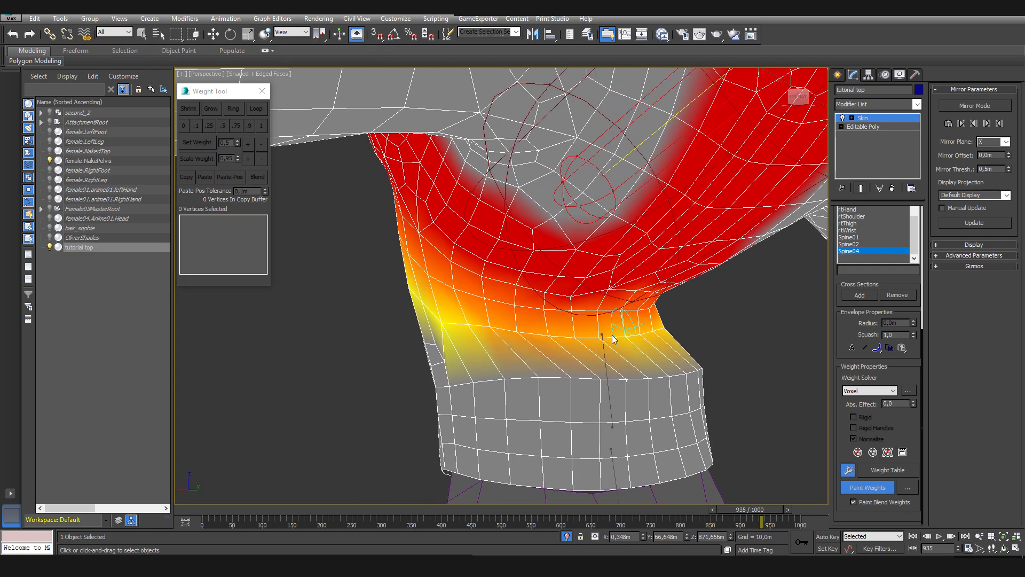
{"action": "mouse_move", "coordinate": [644, 351]}
{"action": "middle_mouse_down", "text": "alt"}
{"action": "mouse_move", "coordinate": [563, 354]}
{"action": "mouse_move", "coordinate": [618, 359]}
{"action": "middle_mouse_up", "text": "alt"}
{"action": "scroll", "coordinate": [614, 357], "scroll_direction": "up", "scroll_amount": 1}
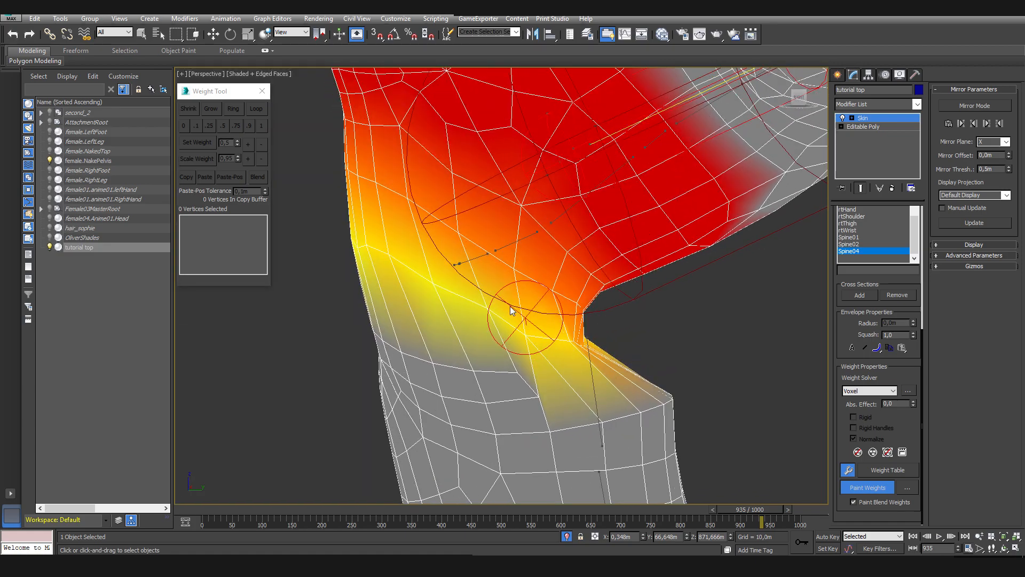
{"action": "scroll", "coordinate": [451, 265], "scroll_direction": "down", "scroll_amount": 5}
{"action": "middle_click_drag", "start_coordinate": [457, 270], "coordinate": [466, 362], "text": "alt"}
{"action": "left_click_drag", "start_coordinate": [514, 404], "coordinate": [542, 405]}
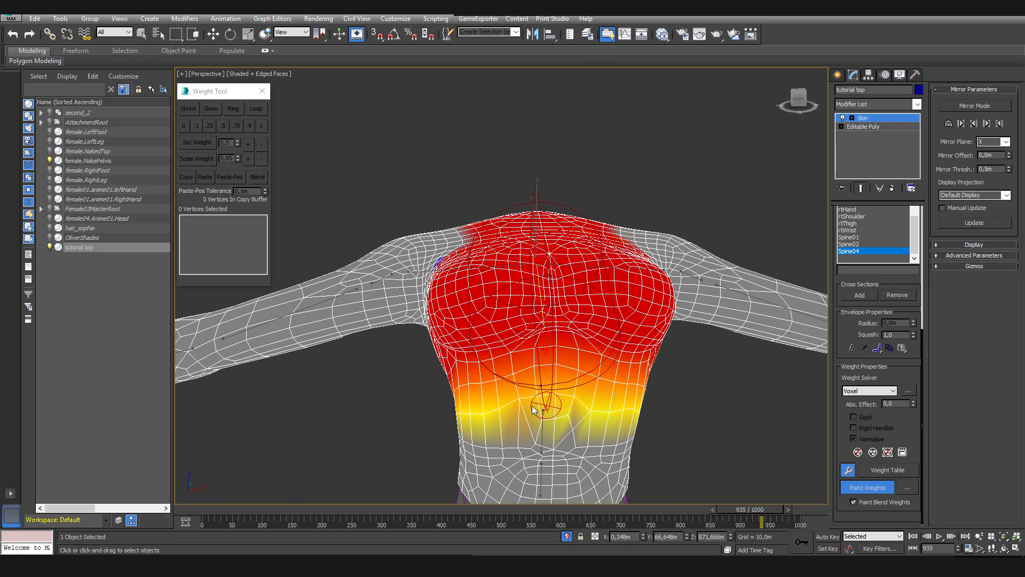
Blend the Spine04 falloff around the waist, undoing the first stroke and repainting it
{"action": "middle_click_drag", "start_coordinate": [596, 413], "coordinate": [567, 303], "text": "alt"}
{"action": "mouse_move", "coordinate": [451, 304]}
{"action": "middle_mouse_down", "text": "alt"}
{"action": "mouse_move", "coordinate": [521, 267]}
{"action": "mouse_move", "coordinate": [530, 312]}
{"action": "mouse_move", "coordinate": [668, 309]}
{"action": "mouse_move", "coordinate": [527, 367]}
{"action": "mouse_move", "coordinate": [357, 355]}
{"action": "middle_mouse_up", "text": "alt"}
{"action": "mouse_move", "coordinate": [357, 354]}
{"action": "left_mouse_down"}
{"action": "mouse_move", "coordinate": [367, 343]}
{"action": "mouse_move", "coordinate": [538, 319]}
{"action": "left_mouse_up"}
{"action": "key", "text": "ctrl+z"}
{"action": "mouse_move", "coordinate": [342, 338]}
{"action": "left_mouse_down"}
{"action": "mouse_move", "coordinate": [390, 338]}
{"action": "mouse_move", "coordinate": [325, 320]}
{"action": "mouse_move", "coordinate": [449, 329]}
{"action": "mouse_move", "coordinate": [532, 318]}
{"action": "mouse_move", "coordinate": [484, 313]}
{"action": "left_mouse_up"}
{"action": "mouse_move", "coordinate": [484, 313]}
{"action": "middle_mouse_down", "text": "alt"}
{"action": "mouse_move", "coordinate": [457, 312]}
{"action": "mouse_move", "coordinate": [606, 347]}
{"action": "mouse_move", "coordinate": [638, 342]}
{"action": "middle_mouse_up", "text": "alt"}
Try to blend the Spine04 weights further down the side of the waist, and undo the last three strokes
{"action": "mouse_move", "coordinate": [643, 338]}
{"action": "left_mouse_down"}
{"action": "mouse_move", "coordinate": [611, 348]}
{"action": "mouse_move", "coordinate": [641, 337]}
{"action": "left_mouse_up"}
{"action": "mouse_move", "coordinate": [641, 337]}
{"action": "middle_mouse_down", "text": "alt"}
{"action": "mouse_move", "coordinate": [564, 342]}
{"action": "mouse_move", "coordinate": [579, 382]}
{"action": "middle_mouse_up", "text": "alt"}
{"action": "left_click_drag", "start_coordinate": [578, 382], "coordinate": [614, 393]}
{"action": "middle_click_drag", "start_coordinate": [614, 393], "coordinate": [474, 366], "text": "alt"}
{"action": "mouse_move", "coordinate": [473, 366]}
{"action": "left_mouse_down"}
{"action": "mouse_move", "coordinate": [467, 378]}
{"action": "mouse_move", "coordinate": [394, 344]}
{"action": "mouse_move", "coordinate": [398, 357]}
{"action": "mouse_move", "coordinate": [487, 365]}
{"action": "mouse_move", "coordinate": [443, 391]}
{"action": "left_mouse_up"}
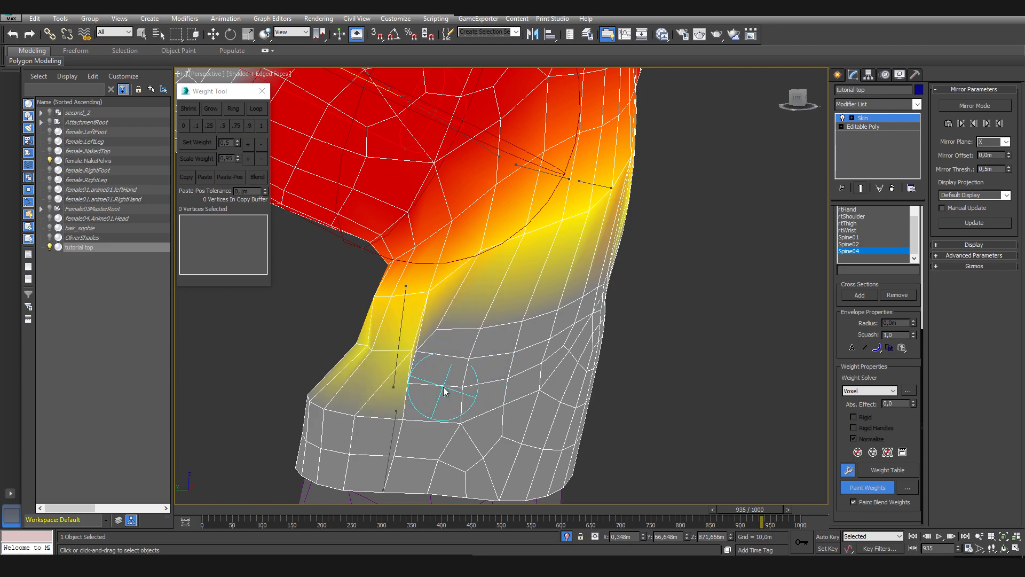
{"action": "middle_click_drag", "start_coordinate": [447, 394], "coordinate": [566, 404], "text": "alt"}
{"action": "key", "text": "ctrl+z"}
{"action": "key", "text": "ctrl+z"}
{"action": "key", "text": "ctrl+z"}
Reselect Spine04 in the bone list and examine its weights around the back and side of the waist
{"action": "middle_click_drag", "start_coordinate": [510, 363], "coordinate": [601, 342], "text": "alt"}
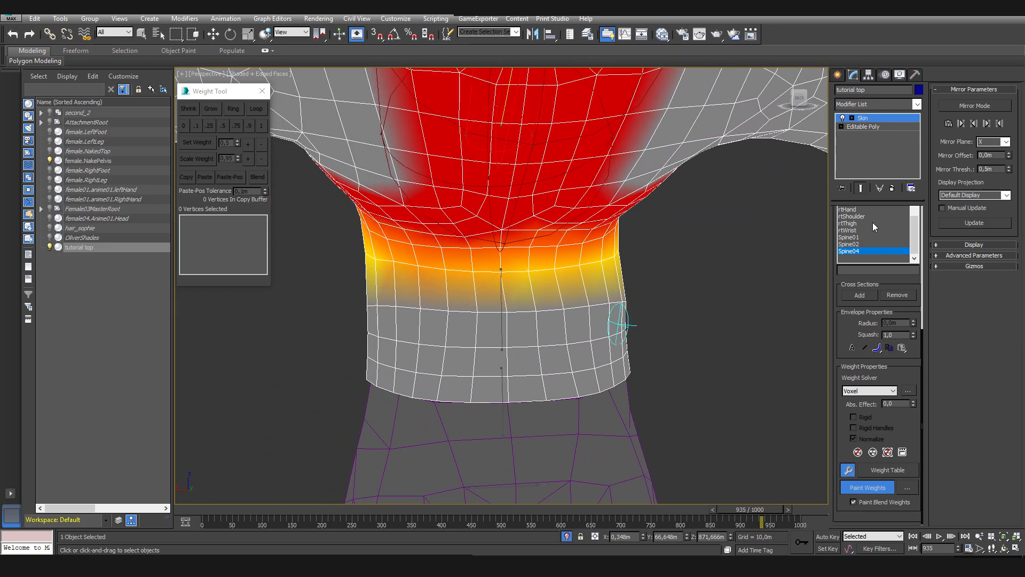
{"action": "scroll", "coordinate": [866, 282], "scroll_direction": "up", "scroll_amount": 3}
{"action": "left_click", "coordinate": [854, 246]}
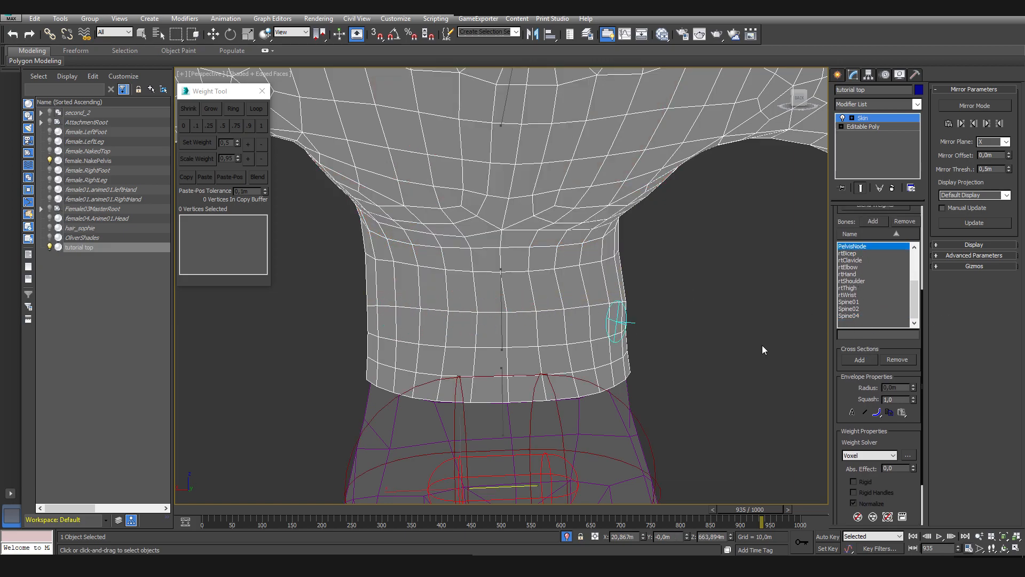
{"action": "scroll", "coordinate": [907, 269], "scroll_direction": "up", "scroll_amount": 1}
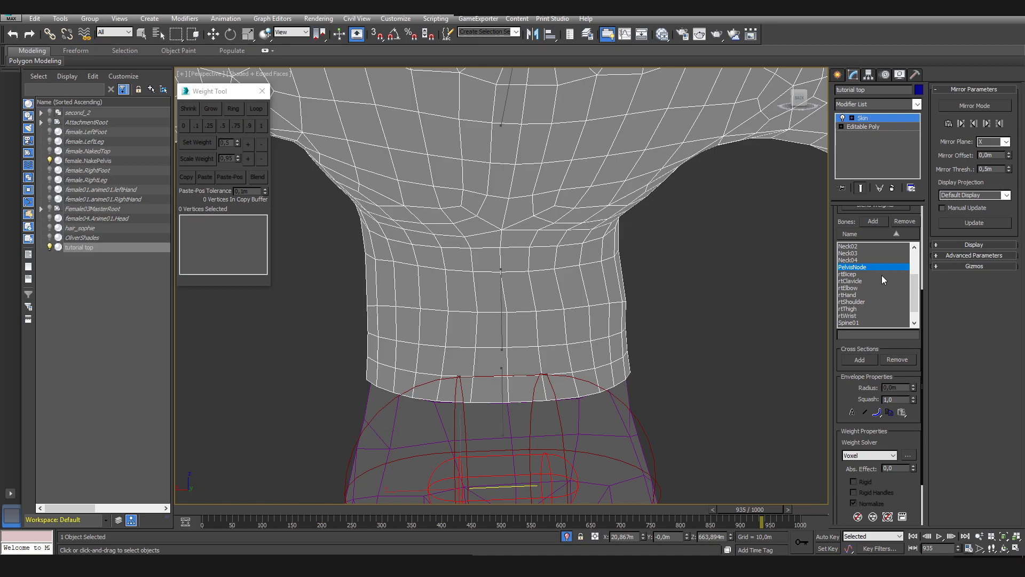
{"action": "left_click", "coordinate": [854, 323]}
{"action": "middle_click_drag", "start_coordinate": [521, 327], "coordinate": [517, 400], "text": "alt"}
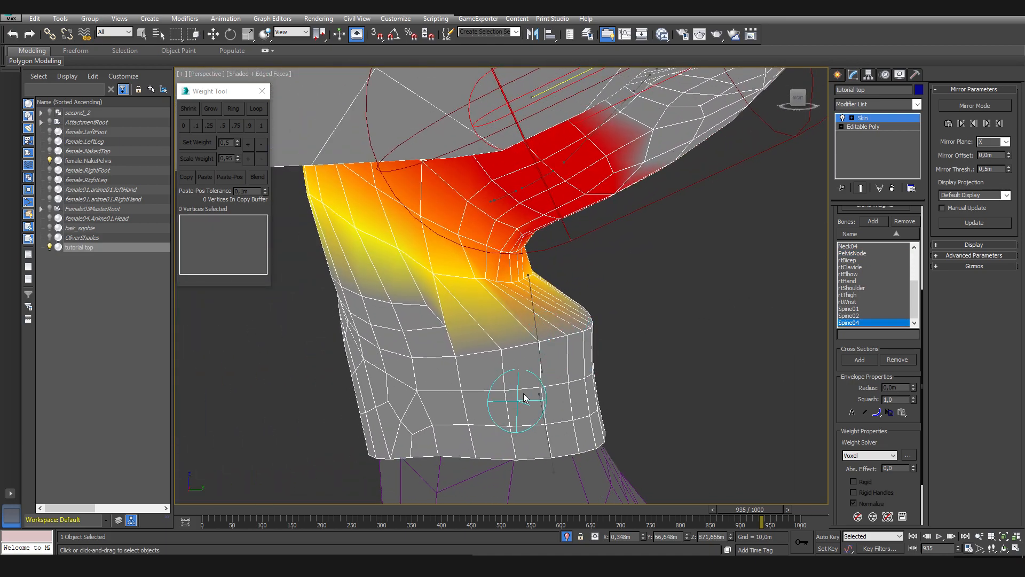
{"action": "middle_click_drag", "start_coordinate": [470, 280], "coordinate": [566, 288], "text": "alt"}
{"action": "left_click", "coordinate": [859, 455]}
{"action": "left_click", "coordinate": [834, 409]}
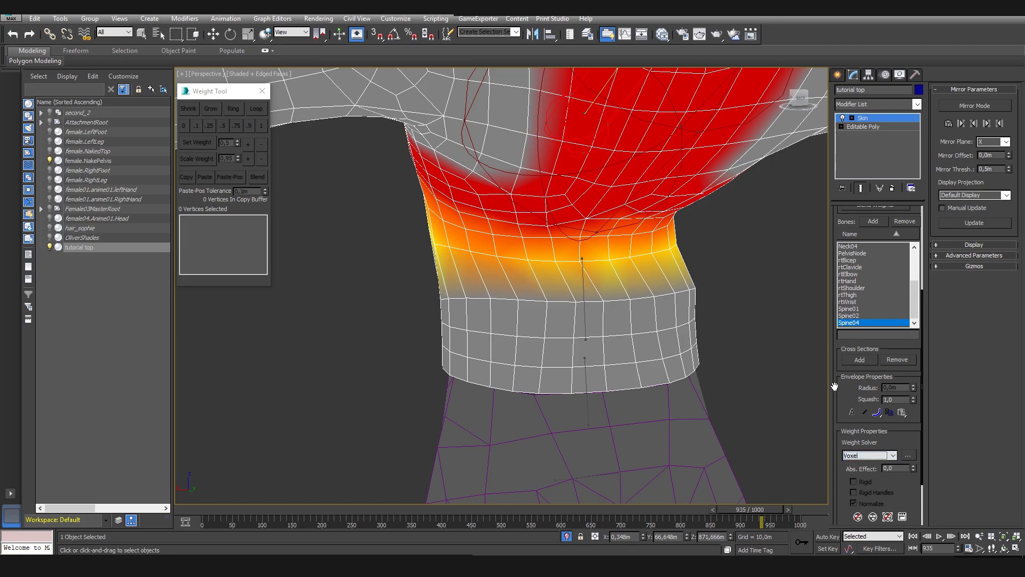
{"action": "left_click_drag", "start_coordinate": [847, 390], "coordinate": [853, 297]}
Blend the lower falloff of the Spine04 weights across the lower back and around to the side at frame 935
{"action": "left_click_drag", "start_coordinate": [461, 299], "coordinate": [580, 305]}
{"action": "mouse_move", "coordinate": [573, 305]}
{"action": "middle_mouse_down", "text": "alt"}
{"action": "mouse_move", "coordinate": [660, 313]}
{"action": "mouse_move", "coordinate": [459, 317]}
{"action": "middle_mouse_up", "text": "alt"}
{"action": "left_click_drag", "start_coordinate": [462, 317], "coordinate": [614, 300]}
{"action": "middle_click_drag", "start_coordinate": [615, 303], "coordinate": [484, 320], "text": "alt"}
{"action": "left_click_drag", "start_coordinate": [534, 337], "coordinate": [596, 342]}
{"action": "mouse_move", "coordinate": [572, 350]}
{"action": "left_mouse_down"}
{"action": "mouse_move", "coordinate": [567, 379]}
{"action": "mouse_move", "coordinate": [612, 337]}
{"action": "left_mouse_up"}
{"action": "mouse_move", "coordinate": [550, 345]}
{"action": "middle_mouse_down", "text": "alt"}
{"action": "mouse_move", "coordinate": [588, 362]}
{"action": "mouse_move", "coordinate": [584, 353]}
{"action": "middle_mouse_up", "text": "alt"}
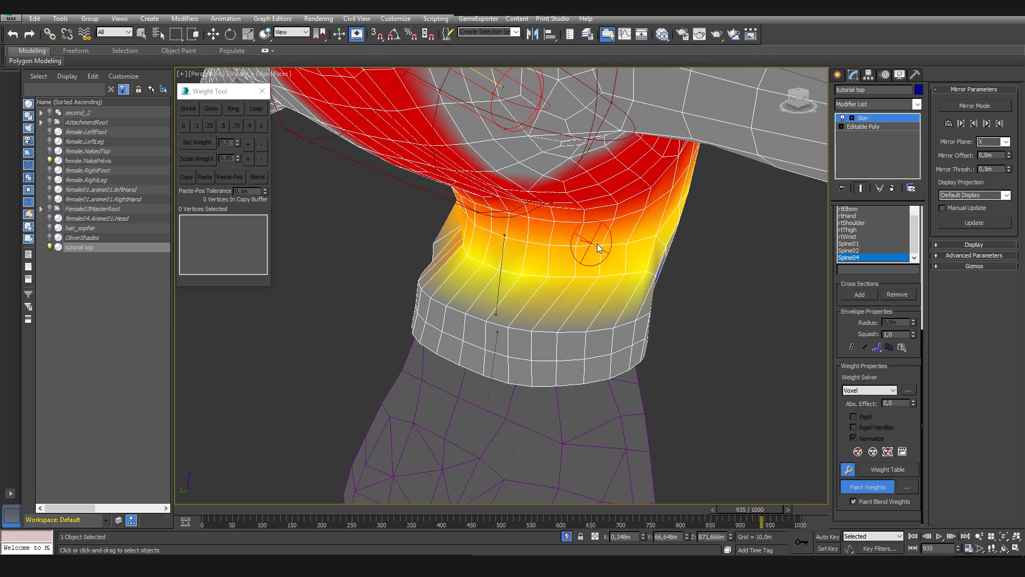
Try to blend the Spine04 weights one row further down across the lower back
{"action": "mouse_move", "coordinate": [590, 248]}
{"action": "middle_mouse_down", "text": "alt"}
{"action": "mouse_move", "coordinate": [446, 257]}
{"action": "mouse_move", "coordinate": [485, 284]}
{"action": "mouse_move", "coordinate": [411, 290]}
{"action": "middle_mouse_up", "text": "alt"}
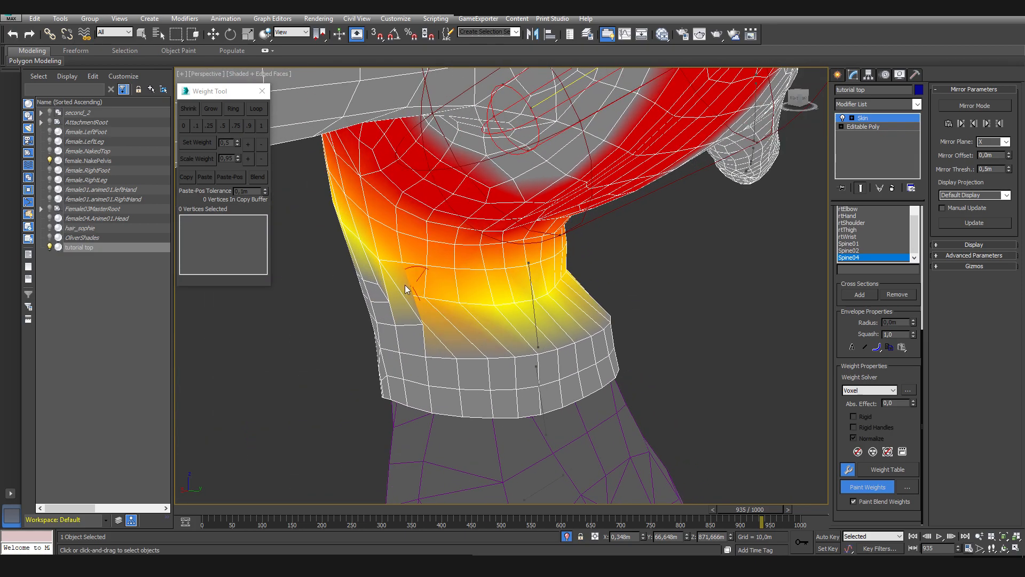
{"action": "mouse_move", "coordinate": [404, 295]}
{"action": "left_mouse_down"}
{"action": "mouse_move", "coordinate": [389, 275]}
{"action": "mouse_move", "coordinate": [425, 282]}
{"action": "mouse_move", "coordinate": [371, 299]}
{"action": "mouse_move", "coordinate": [375, 265]}
{"action": "mouse_move", "coordinate": [531, 305]}
{"action": "mouse_move", "coordinate": [422, 348]}
{"action": "mouse_move", "coordinate": [527, 354]}
{"action": "mouse_move", "coordinate": [606, 324]}
{"action": "left_mouse_up"}
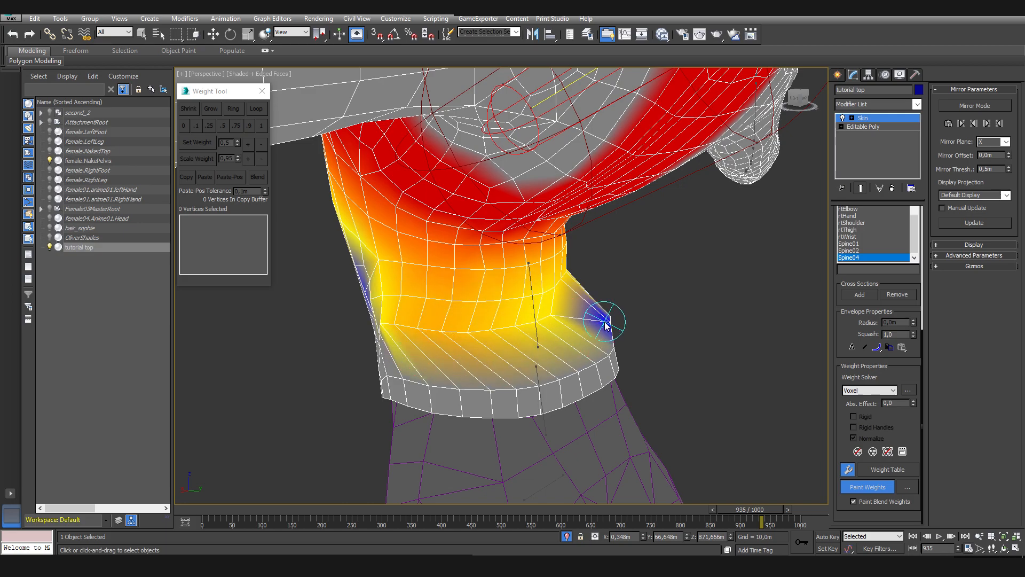
{"action": "mouse_move", "coordinate": [445, 336]}
{"action": "middle_mouse_down", "text": "alt"}
{"action": "mouse_move", "coordinate": [780, 294]}
{"action": "mouse_move", "coordinate": [730, 374]}
{"action": "mouse_move", "coordinate": [555, 375]}
{"action": "mouse_move", "coordinate": [494, 355]}
{"action": "middle_mouse_up", "text": "alt"}
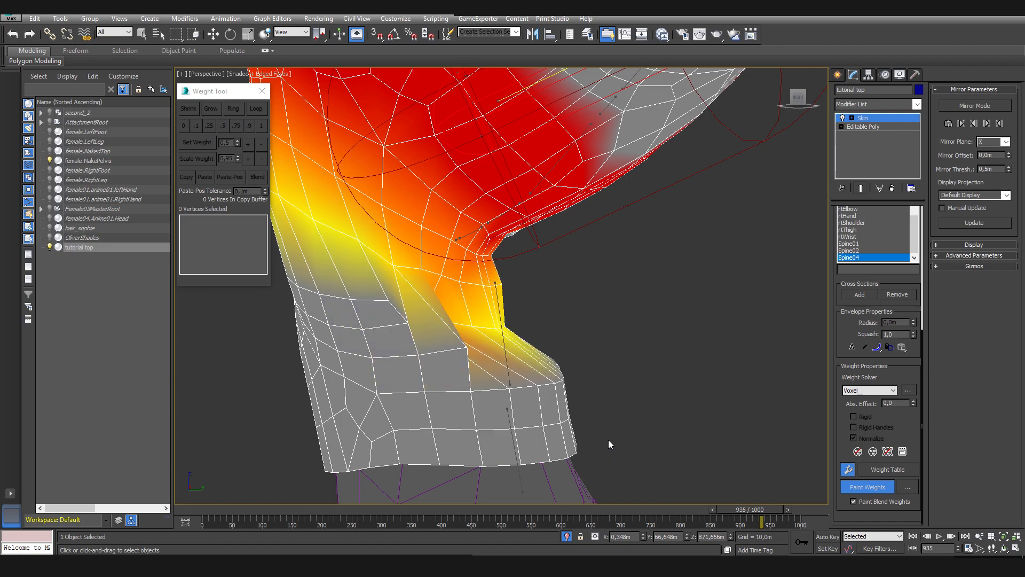
Blend the Spine04 weights along the yellow band on the lower back and both sides of the waist
{"action": "middle_click_drag", "start_coordinate": [589, 421], "coordinate": [479, 332], "text": "alt"}
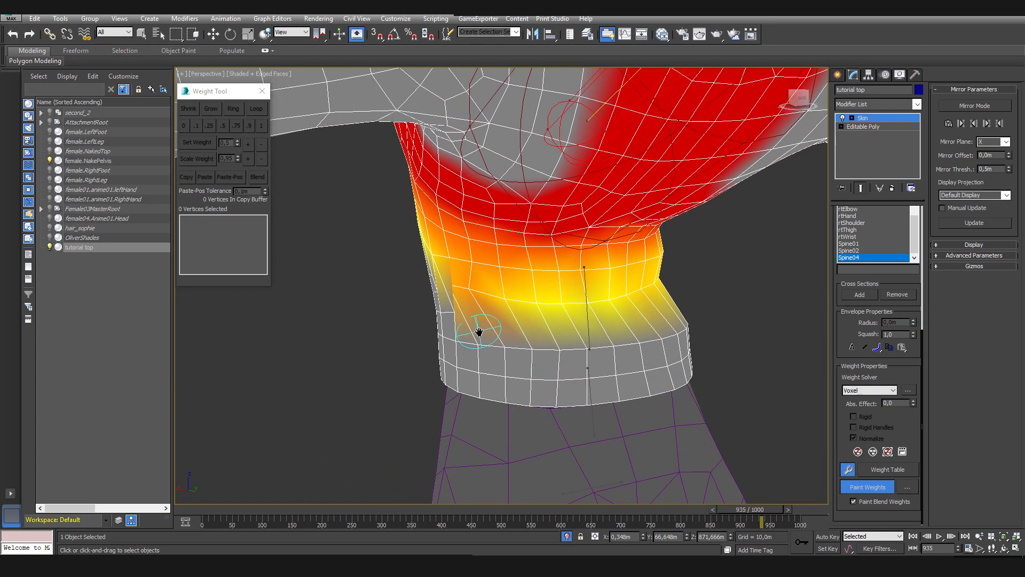
{"action": "mouse_move", "coordinate": [473, 300]}
{"action": "left_mouse_down"}
{"action": "mouse_move", "coordinate": [471, 291]}
{"action": "mouse_move", "coordinate": [604, 304]}
{"action": "left_mouse_up"}
{"action": "mouse_move", "coordinate": [604, 304]}
{"action": "middle_mouse_down", "text": "alt"}
{"action": "mouse_move", "coordinate": [687, 307]}
{"action": "mouse_move", "coordinate": [646, 312]}
{"action": "middle_mouse_up", "text": "alt"}
{"action": "left_click_drag", "start_coordinate": [646, 313], "coordinate": [749, 313]}
{"action": "middle_click_drag", "start_coordinate": [748, 314], "coordinate": [486, 315], "text": "alt"}
{"action": "left_click_drag", "start_coordinate": [481, 307], "coordinate": [633, 310]}
{"action": "mouse_move", "coordinate": [634, 309]}
{"action": "middle_mouse_down", "text": "alt"}
{"action": "mouse_move", "coordinate": [523, 303]}
{"action": "mouse_move", "coordinate": [503, 287]}
{"action": "middle_mouse_up", "text": "alt"}
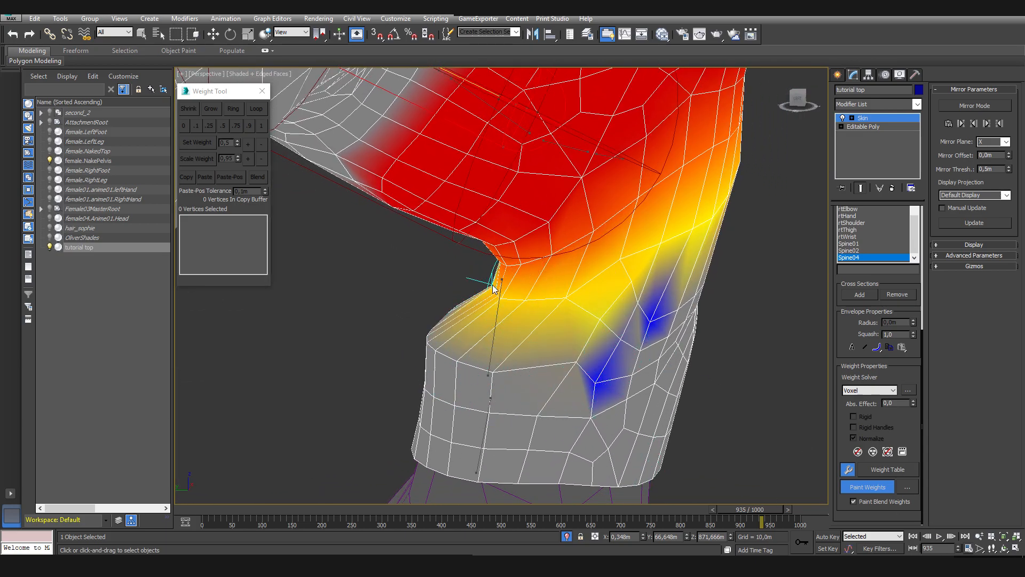
Examine the Spine02 weights around the back and side, and switch to Spine01 for comparison
{"action": "left_click", "coordinate": [872, 250]}
{"action": "middle_click_drag", "start_coordinate": [464, 359], "coordinate": [522, 339], "text": "alt"}
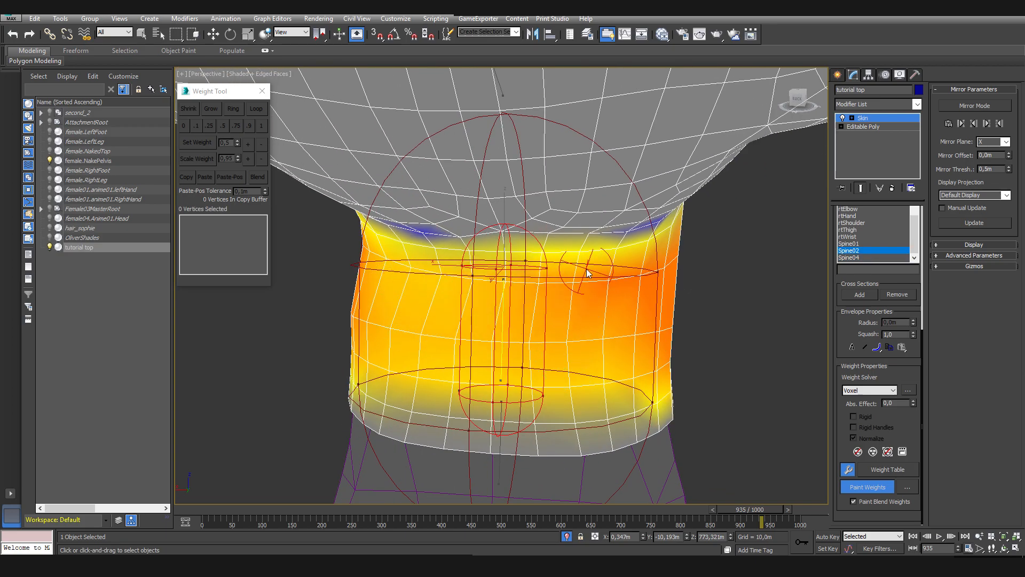
{"action": "middle_click_drag", "start_coordinate": [587, 273], "coordinate": [561, 288], "text": "alt"}
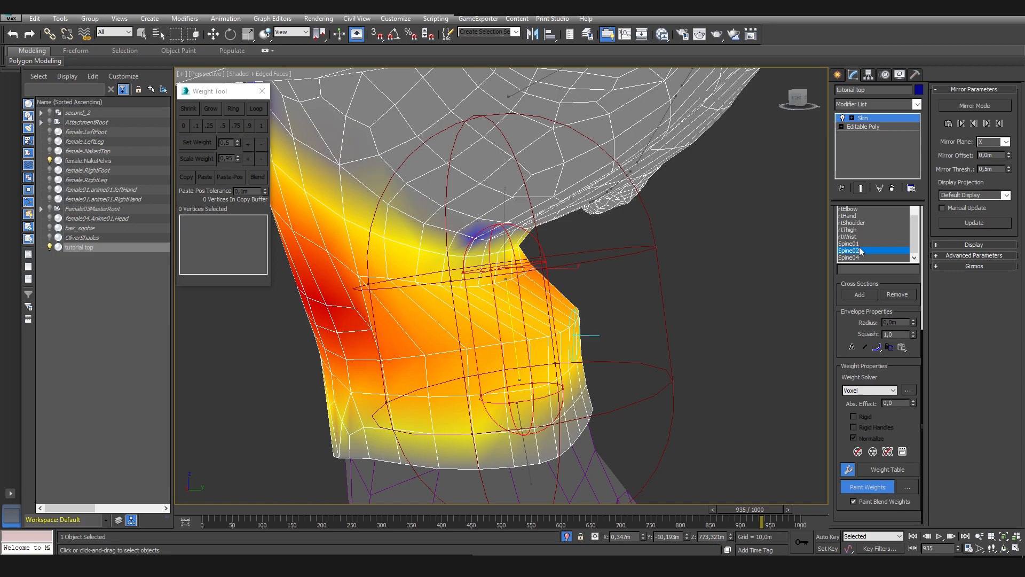
{"action": "left_click", "coordinate": [855, 243]}
Scrub back from frame 935 and switch between shaded and wireframe display to examine the torso deformation
{"action": "scroll", "coordinate": [606, 353], "scroll_direction": "down", "scroll_amount": 5}
{"action": "middle_click_drag", "start_coordinate": [606, 352], "coordinate": [636, 340], "text": "alt"}
{"action": "mouse_move", "coordinate": [763, 509]}
{"action": "left_mouse_down"}
{"action": "mouse_move", "coordinate": [712, 507]}
{"action": "mouse_move", "coordinate": [750, 512]}
{"action": "mouse_move", "coordinate": [729, 522]}
{"action": "mouse_move", "coordinate": [761, 526]}
{"action": "mouse_move", "coordinate": [728, 529]}
{"action": "mouse_move", "coordinate": [762, 533]}
{"action": "mouse_move", "coordinate": [735, 531]}
{"action": "left_mouse_up"}
{"action": "key", "text": "F3"}
{"action": "key", "text": "F3"}
{"action": "key", "text": "F3"}
{"action": "key", "text": "F3"}
{"action": "key", "text": "F3"}
{"action": "key", "text": "F3"}
{"action": "key", "text": "F4"}
Reactivate Paint Weights, select Spine04, and remove its weight from the rows around the lower waist
{"action": "left_click", "coordinate": [868, 487]}
{"action": "mouse_move", "coordinate": [688, 411]}
{"action": "middle_mouse_down", "text": "alt"}
{"action": "mouse_move", "coordinate": [580, 428]}
{"action": "mouse_move", "coordinate": [555, 395]}
{"action": "mouse_move", "coordinate": [552, 341]}
{"action": "middle_mouse_up", "text": "alt"}
{"action": "scroll", "coordinate": [560, 392], "scroll_direction": "up", "scroll_amount": 3}
{"action": "left_click", "coordinate": [860, 257]}
{"action": "mouse_move", "coordinate": [485, 332]}
{"action": "left_mouse_down", "text": "alt"}
{"action": "mouse_move", "coordinate": [446, 339]}
{"action": "mouse_move", "coordinate": [656, 341]}
{"action": "left_mouse_up", "text": "alt"}
{"action": "middle_click_drag", "start_coordinate": [441, 344], "coordinate": [436, 345], "text": "alt"}
Go to frame 924, turn on Paint Blend Weights, and blend the Spine04 weights across the lower back
{"action": "left_click_drag", "start_coordinate": [744, 512], "coordinate": [764, 511]}
{"action": "middle_click_drag", "start_coordinate": [701, 445], "coordinate": [882, 426], "text": "alt"}
{"action": "left_click", "coordinate": [870, 500]}
{"action": "middle_click_drag", "start_coordinate": [603, 346], "coordinate": [572, 341], "text": "alt"}
{"action": "mouse_move", "coordinate": [535, 302]}
{"action": "left_mouse_down"}
{"action": "mouse_move", "coordinate": [611, 309]}
{"action": "mouse_move", "coordinate": [661, 299]}
{"action": "left_mouse_up"}
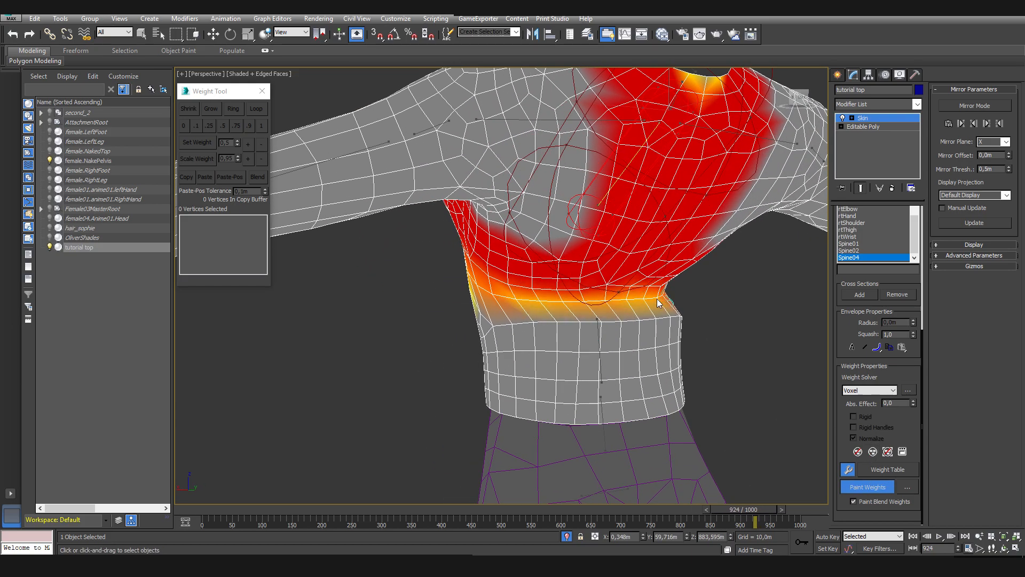
{"action": "middle_click_drag", "start_coordinate": [661, 302], "coordinate": [444, 292], "text": "alt"}
{"action": "left_click_drag", "start_coordinate": [464, 292], "coordinate": [591, 302]}
{"action": "middle_click_drag", "start_coordinate": [683, 301], "coordinate": [463, 305], "text": "alt"}
{"action": "left_click_drag", "start_coordinate": [534, 313], "coordinate": [609, 303]}
Blend the Spine04 falloff further around the back and sides of the waist below the chest
{"action": "middle_click_drag", "start_coordinate": [683, 302], "coordinate": [592, 307], "text": "alt"}
{"action": "mouse_move", "coordinate": [591, 307]}
{"action": "left_mouse_down"}
{"action": "mouse_move", "coordinate": [647, 333]}
{"action": "mouse_move", "coordinate": [535, 324]}
{"action": "left_mouse_up"}
{"action": "middle_click_drag", "start_coordinate": [535, 323], "coordinate": [584, 333], "text": "alt"}
{"action": "left_click_drag", "start_coordinate": [584, 334], "coordinate": [462, 331]}
{"action": "middle_click_drag", "start_coordinate": [463, 331], "coordinate": [521, 336], "text": "alt"}
{"action": "left_click_drag", "start_coordinate": [490, 315], "coordinate": [328, 323]}
{"action": "middle_click_drag", "start_coordinate": [328, 324], "coordinate": [507, 325], "text": "alt"}
{"action": "mouse_move", "coordinate": [342, 347]}
{"action": "left_mouse_down"}
{"action": "mouse_move", "coordinate": [407, 344]}
{"action": "mouse_move", "coordinate": [327, 351]}
{"action": "mouse_move", "coordinate": [385, 339]}
{"action": "left_mouse_up"}
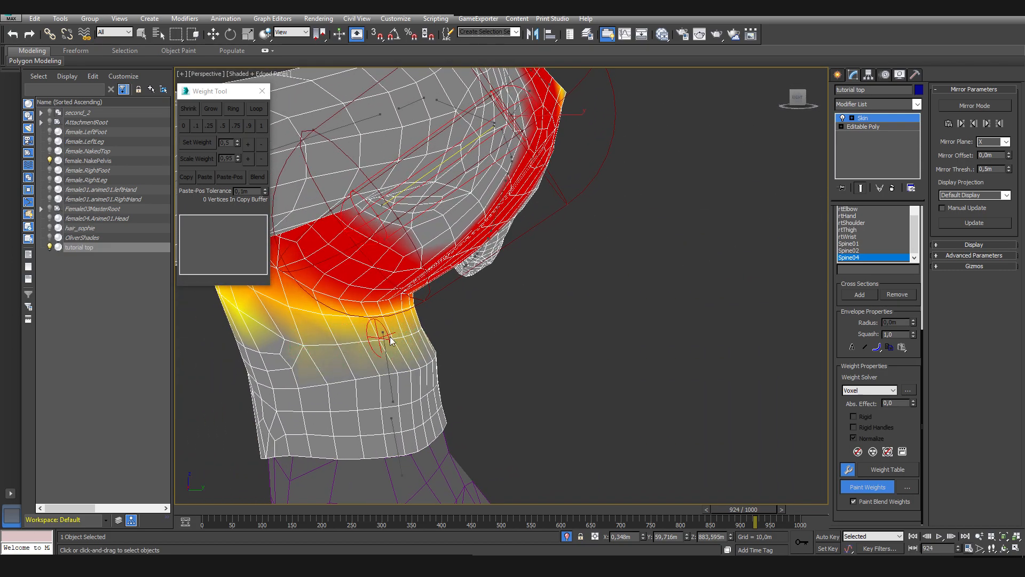
{"action": "middle_click_drag", "start_coordinate": [385, 339], "coordinate": [354, 341], "text": "alt"}
{"action": "mouse_move", "coordinate": [425, 304]}
{"action": "middle_mouse_down", "text": "alt"}
{"action": "mouse_move", "coordinate": [407, 312]}
{"action": "mouse_move", "coordinate": [480, 323]}
{"action": "middle_mouse_up", "text": "alt"}
{"action": "mouse_move", "coordinate": [481, 323]}
{"action": "left_mouse_down"}
{"action": "mouse_move", "coordinate": [481, 368]}
{"action": "mouse_move", "coordinate": [373, 332]}
{"action": "left_mouse_up"}
{"action": "middle_click_drag", "start_coordinate": [373, 335], "coordinate": [468, 335], "text": "alt"}
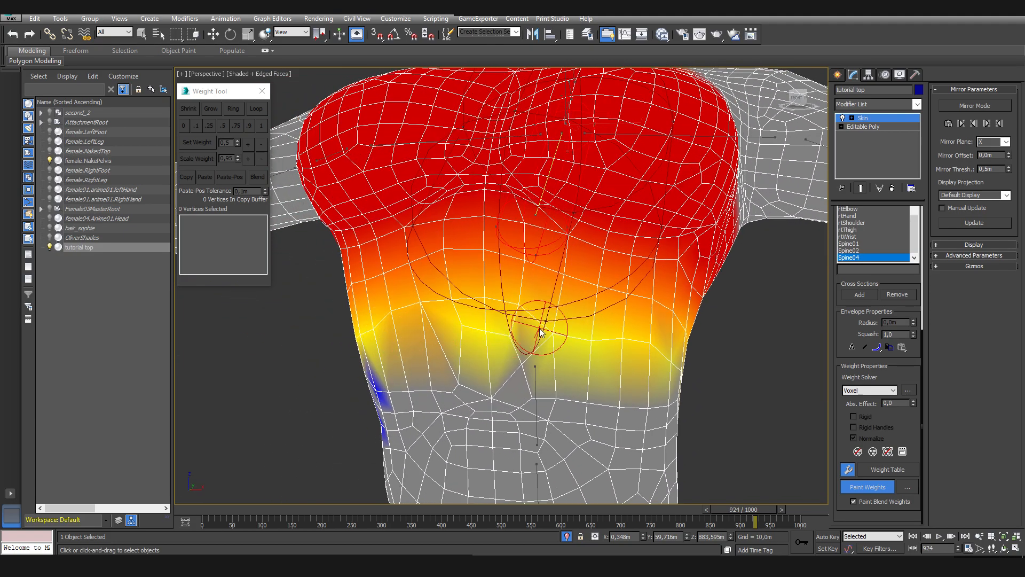
Turn off Paint Blend Weights and remove the stray blue Spine04 weights from the side of the waist
{"action": "middle_click_drag", "start_coordinate": [423, 294], "coordinate": [687, 297], "text": "alt"}
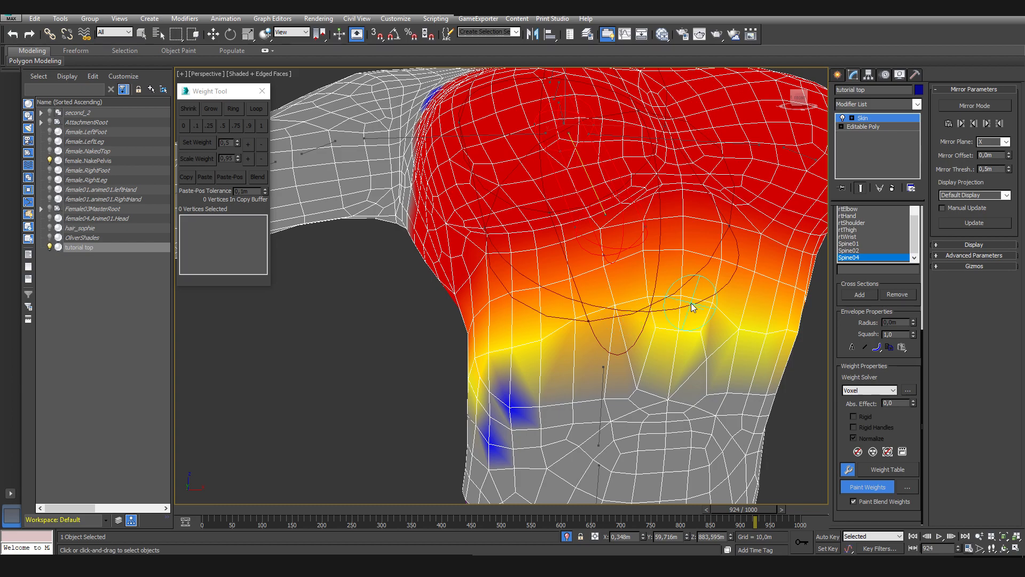
{"action": "middle_click_drag", "start_coordinate": [562, 332], "coordinate": [689, 347], "text": "alt"}
{"action": "left_click", "coordinate": [867, 502]}
{"action": "middle_click_drag", "start_coordinate": [807, 439], "coordinate": [670, 404], "text": "alt"}
{"action": "mouse_move", "coordinate": [656, 395]}
{"action": "left_mouse_down", "text": "alt"}
{"action": "mouse_move", "coordinate": [702, 358]}
{"action": "mouse_move", "coordinate": [683, 348]}
{"action": "left_mouse_up", "text": "alt"}
Turn Paint Blend Weights back on and smooth the Spine04 falloff around the side and back of the waist
{"action": "left_click", "coordinate": [871, 502]}
{"action": "middle_click_drag", "start_coordinate": [671, 302], "coordinate": [594, 346], "text": "alt"}
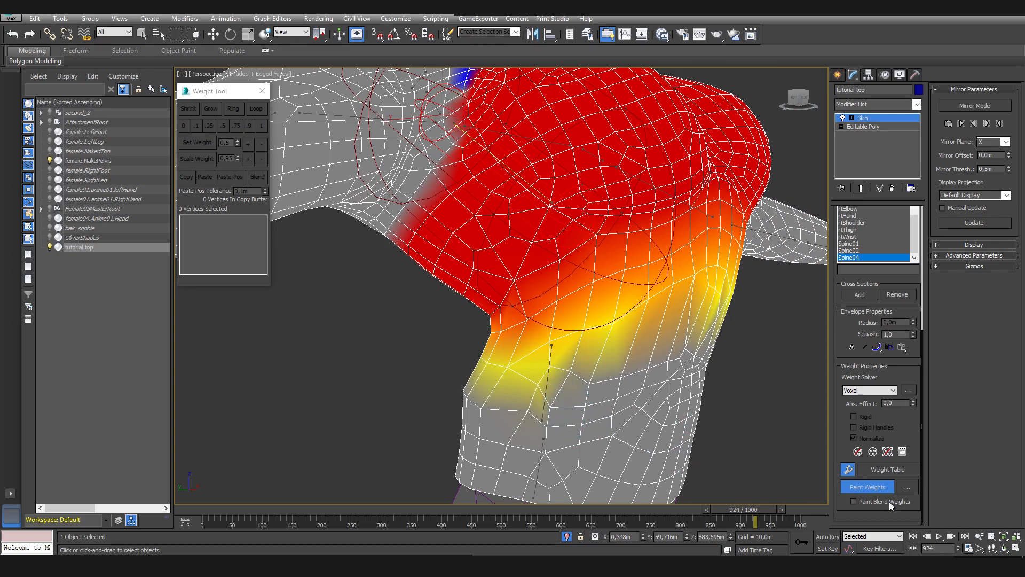
{"action": "mouse_move", "coordinate": [578, 336]}
{"action": "middle_mouse_down", "text": "alt"}
{"action": "mouse_move", "coordinate": [567, 313]}
{"action": "mouse_move", "coordinate": [594, 301]}
{"action": "middle_mouse_up", "text": "alt"}
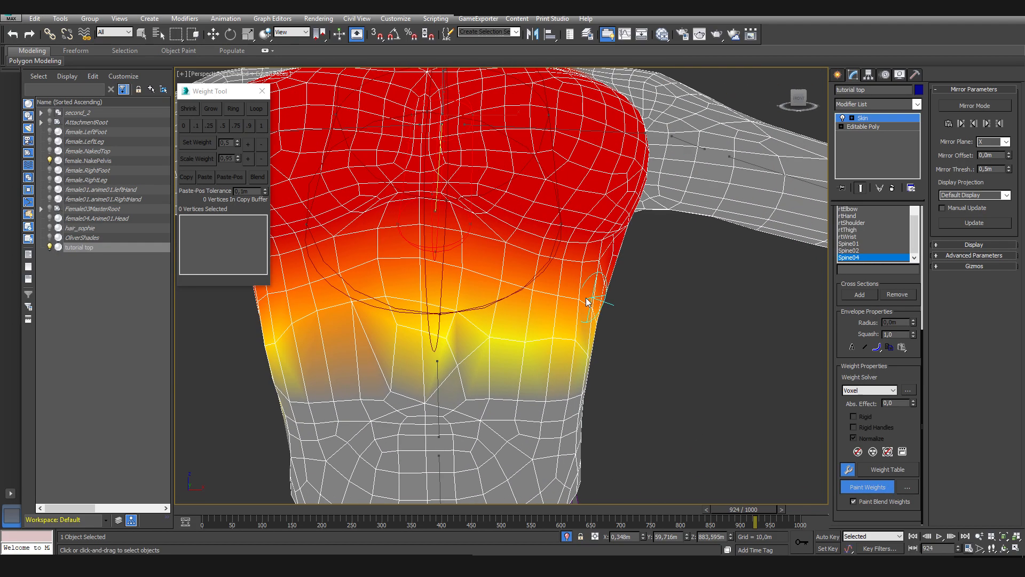
{"action": "mouse_move", "coordinate": [579, 356]}
{"action": "middle_mouse_down", "text": "alt"}
{"action": "mouse_move", "coordinate": [480, 343]}
{"action": "mouse_move", "coordinate": [577, 389]}
{"action": "mouse_move", "coordinate": [481, 362]}
{"action": "mouse_move", "coordinate": [521, 304]}
{"action": "mouse_move", "coordinate": [534, 339]}
{"action": "mouse_move", "coordinate": [603, 325]}
{"action": "mouse_move", "coordinate": [594, 321]}
{"action": "middle_mouse_up", "text": "alt"}
{"action": "left_click_drag", "start_coordinate": [694, 321], "coordinate": [600, 320]}
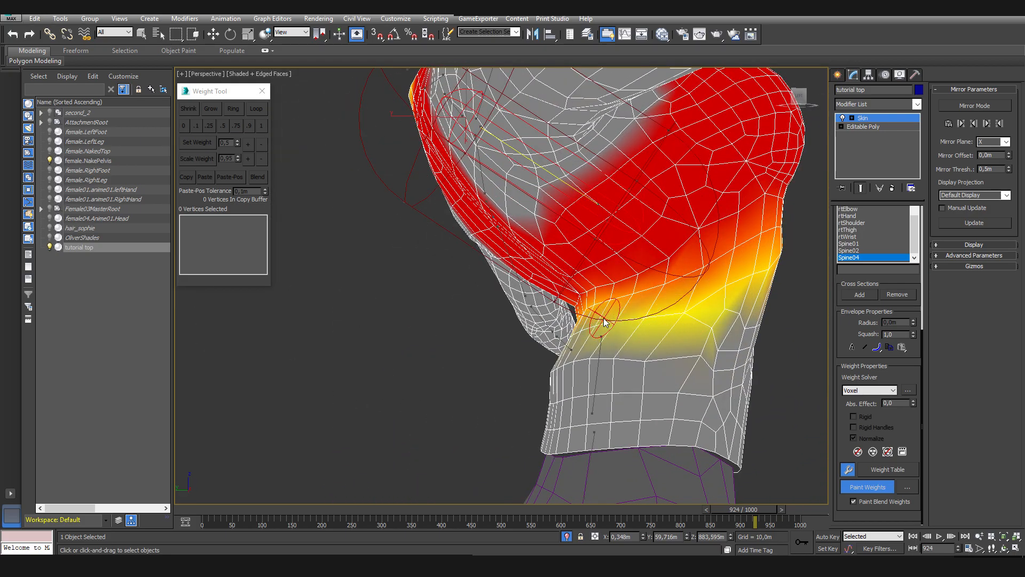
{"action": "middle_click_drag", "start_coordinate": [600, 320], "coordinate": [561, 331], "text": "alt"}
{"action": "left_click_drag", "start_coordinate": [560, 331], "coordinate": [410, 324]}
{"action": "mouse_move", "coordinate": [410, 324]}
{"action": "middle_mouse_down", "text": "alt"}
{"action": "mouse_move", "coordinate": [581, 328]}
{"action": "mouse_move", "coordinate": [513, 357]}
{"action": "middle_mouse_up", "text": "alt"}
{"action": "middle_click_drag", "start_coordinate": [438, 316], "coordinate": [462, 306], "text": "alt"}
{"action": "scroll", "coordinate": [572, 327], "scroll_direction": "down", "scroll_amount": 6}
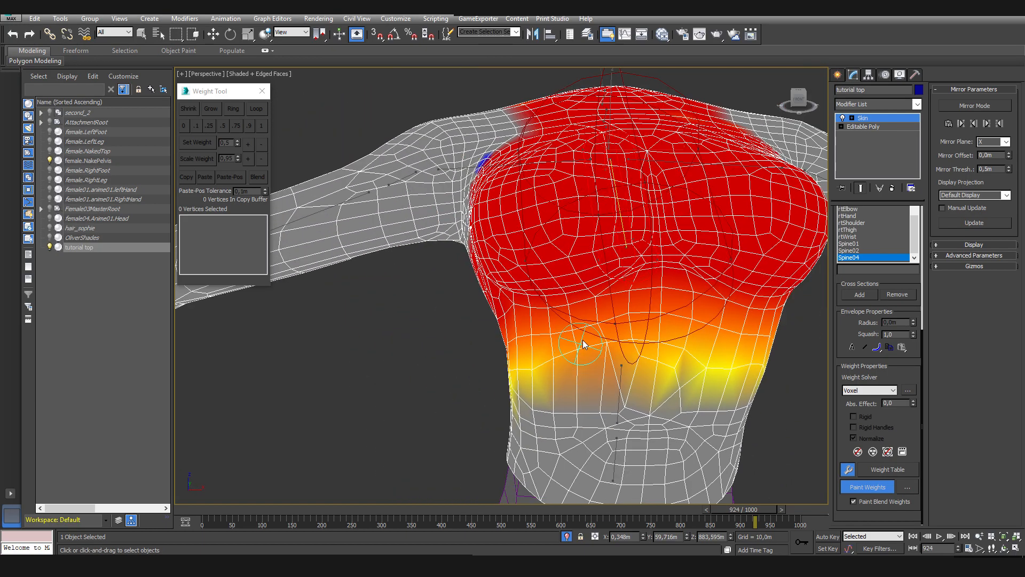
Go to frame 980 and examine the rtThigh bone's influence around the lower hem of the top
{"action": "mouse_move", "coordinate": [754, 521]}
{"action": "left_mouse_down"}
{"action": "mouse_move", "coordinate": [710, 525]}
{"action": "mouse_move", "coordinate": [795, 526]}
{"action": "mouse_move", "coordinate": [402, 546]}
{"action": "mouse_move", "coordinate": [377, 537]}
{"action": "mouse_move", "coordinate": [813, 539]}
{"action": "mouse_move", "coordinate": [772, 542]}
{"action": "mouse_move", "coordinate": [780, 539]}
{"action": "left_mouse_up"}
{"action": "left_click", "coordinate": [867, 486]}
{"action": "middle_click_drag", "start_coordinate": [599, 420], "coordinate": [572, 326]}
{"action": "scroll", "coordinate": [706, 343], "scroll_direction": "up", "scroll_amount": 4}
{"action": "scroll", "coordinate": [576, 352], "scroll_direction": "up", "scroll_amount": 4}
{"action": "scroll", "coordinate": [458, 294], "scroll_direction": "down", "scroll_amount": 3}
{"action": "scroll", "coordinate": [869, 235], "scroll_direction": "up", "scroll_amount": 2}
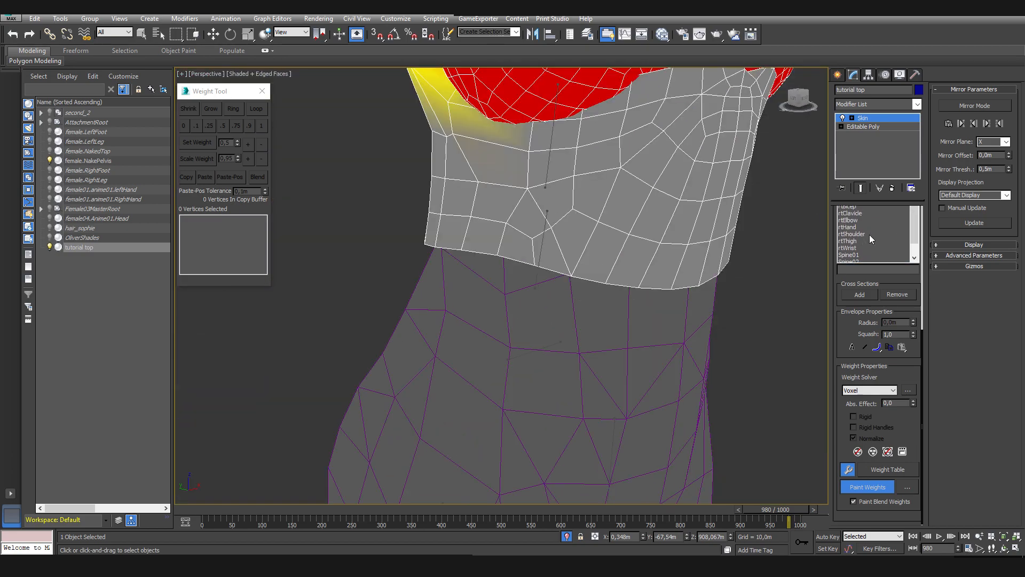
{"action": "left_click", "coordinate": [860, 251]}
{"action": "scroll", "coordinate": [576, 259], "scroll_direction": "down", "scroll_amount": 3}
{"action": "scroll", "coordinate": [557, 269], "scroll_direction": "up", "scroll_amount": 2}
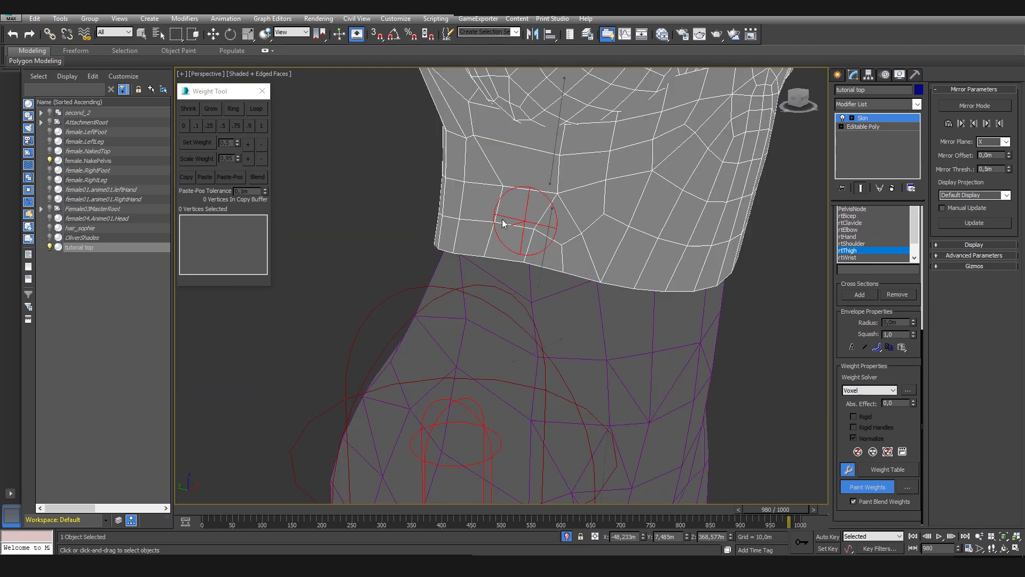
{"action": "scroll", "coordinate": [503, 310], "scroll_direction": "down", "scroll_amount": 3}
{"action": "middle_click_drag", "start_coordinate": [503, 310], "coordinate": [641, 318], "text": "alt"}
{"action": "middle_click_drag", "start_coordinate": [614, 313], "coordinate": [879, 295]}
{"action": "middle_click_drag", "start_coordinate": [569, 305], "coordinate": [583, 313], "text": "alt"}
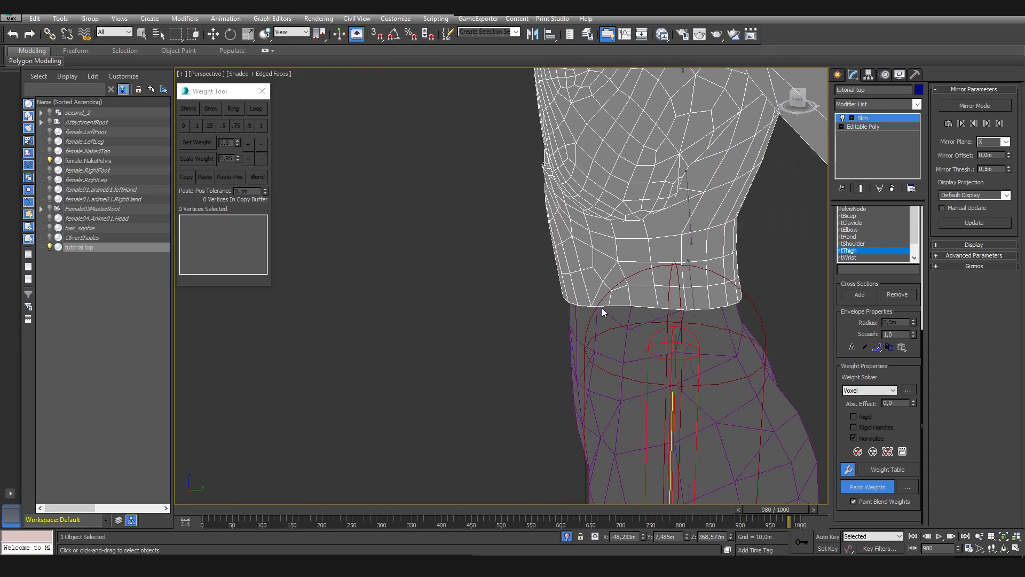
{"action": "middle_click_drag", "start_coordinate": [695, 300], "coordinate": [779, 313], "text": "alt"}
{"action": "scroll", "coordinate": [853, 217], "scroll_direction": "up", "scroll_amount": 1}
Examine the PelvisNode bone's influence around the front, sides and back of the lower hem
{"action": "left_click", "coordinate": [854, 208]}
{"action": "middle_click_drag", "start_coordinate": [636, 337], "coordinate": [417, 338]}
{"action": "middle_click_drag", "start_coordinate": [418, 338], "coordinate": [515, 329], "text": "alt"}
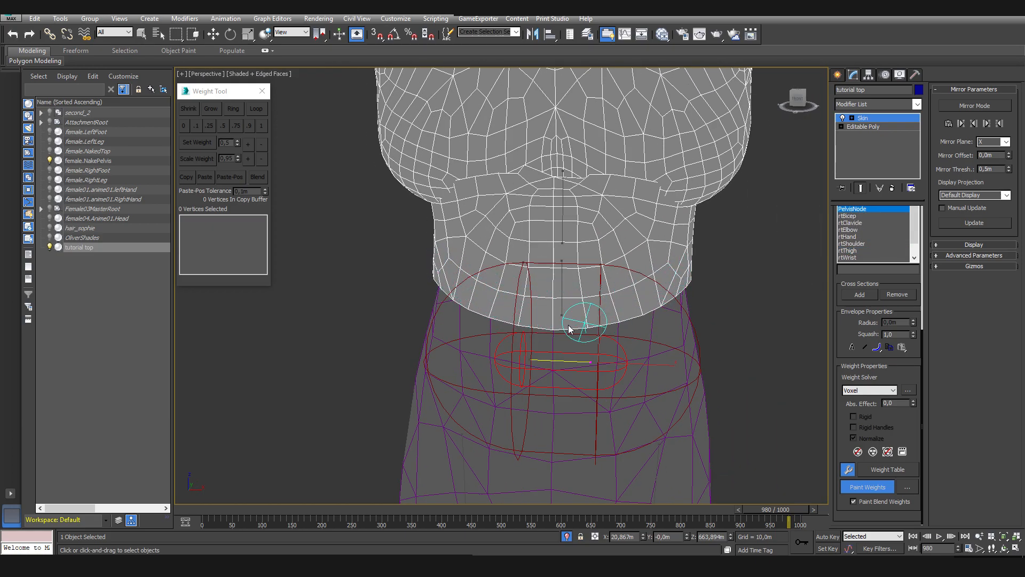
{"action": "middle_click_drag", "start_coordinate": [420, 368], "coordinate": [663, 354], "text": "alt"}
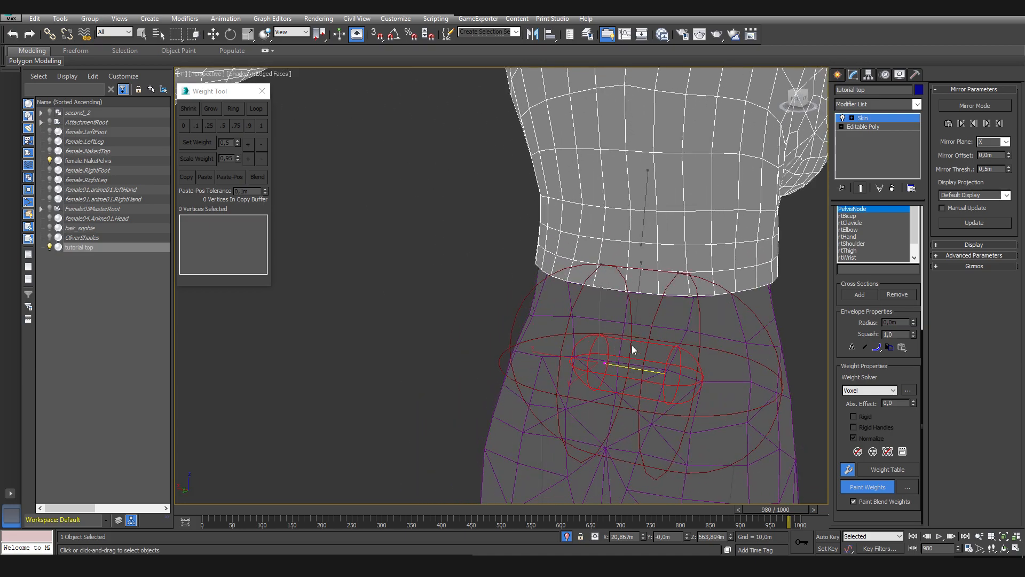
{"action": "middle_click_drag", "start_coordinate": [497, 335], "coordinate": [576, 342], "text": "alt"}
Return to frame 0 and examine the lfClavicle bone's weights around the shoulder and armpit
{"action": "left_click_drag", "start_coordinate": [789, 523], "coordinate": [202, 525]}
{"action": "scroll", "coordinate": [720, 318], "scroll_direction": "down", "scroll_amount": 4}
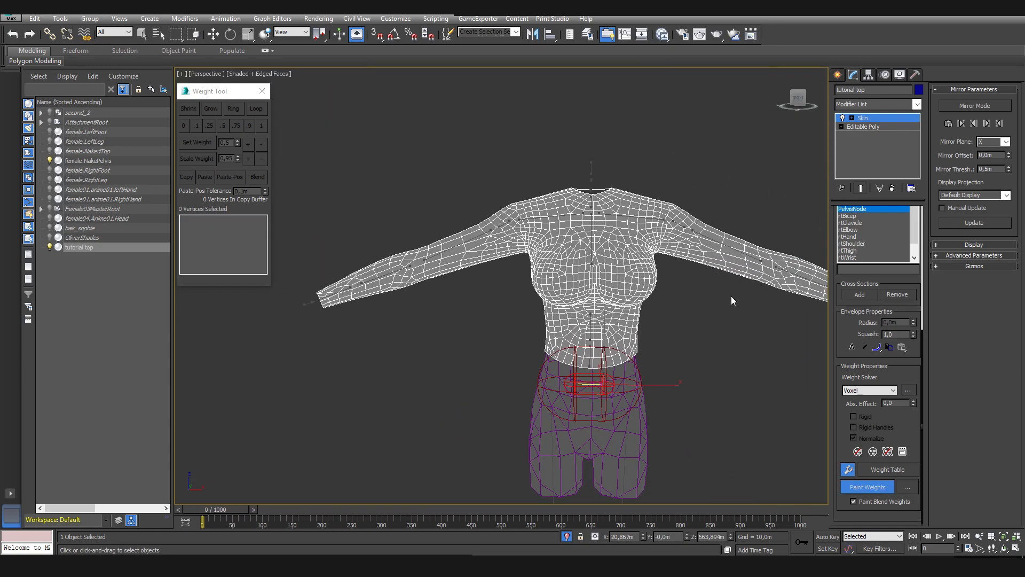
{"action": "scroll", "coordinate": [706, 326], "scroll_direction": "up", "scroll_amount": 3}
{"action": "scroll", "coordinate": [876, 221], "scroll_direction": "up", "scroll_amount": 2}
{"action": "scroll", "coordinate": [866, 232], "scroll_direction": "down", "scroll_amount": 1}
{"action": "middle_click_drag", "start_coordinate": [671, 256], "coordinate": [563, 342]}
{"action": "scroll", "coordinate": [865, 240], "scroll_direction": "up", "scroll_amount": 3}
{"action": "scroll", "coordinate": [866, 274], "scroll_direction": "up", "scroll_amount": 5}
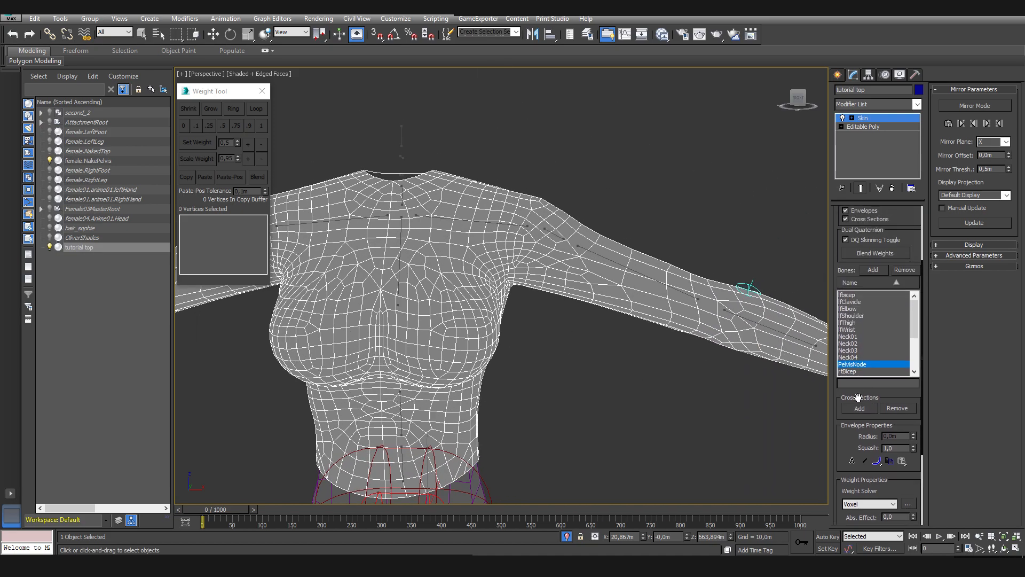
{"action": "left_click", "coordinate": [855, 304]}
{"action": "scroll", "coordinate": [557, 246], "scroll_direction": "up", "scroll_amount": 4}
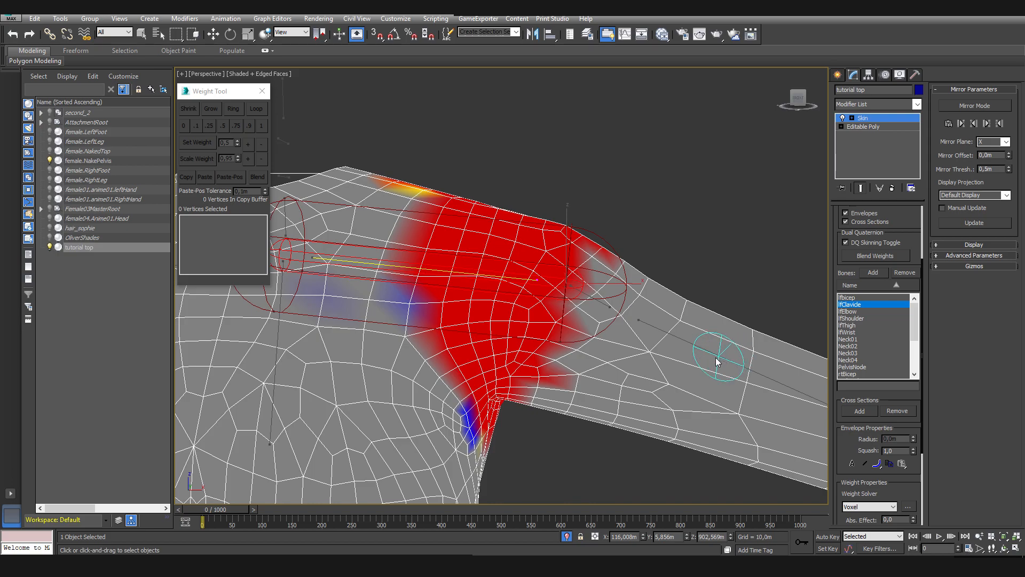
{"action": "scroll", "coordinate": [721, 359], "scroll_direction": "down", "scroll_amount": 4}
{"action": "scroll", "coordinate": [880, 203], "scroll_direction": "up", "scroll_amount": 1}
Leave envelope editing and display the whole character with its bones in wireframe
{"action": "left_click", "coordinate": [895, 117]}
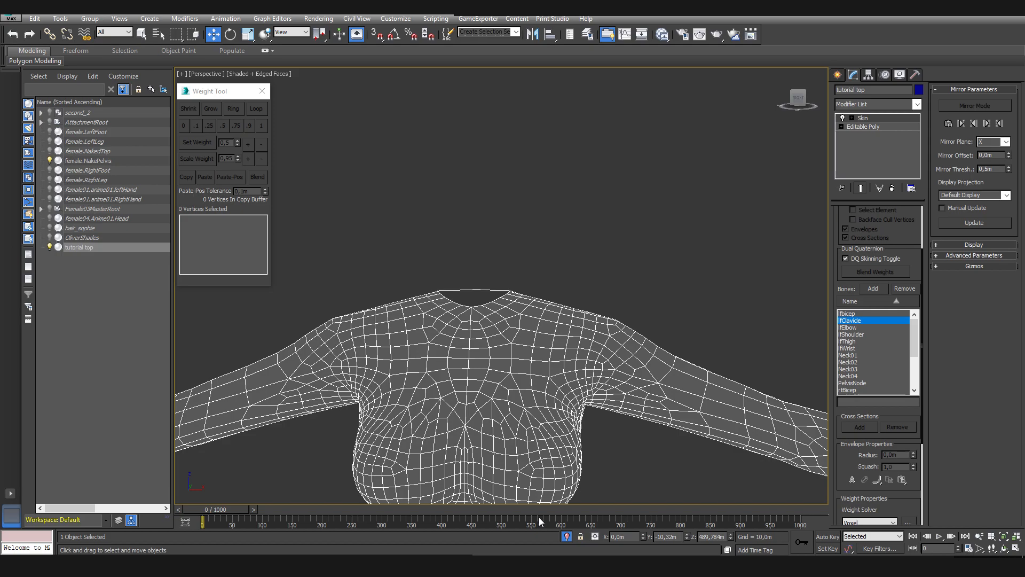
{"action": "left_click", "coordinate": [563, 539]}
{"action": "key", "text": "F3"}
{"action": "scroll", "coordinate": [513, 323], "scroll_direction": "up", "scroll_amount": 5}
{"action": "scroll", "coordinate": [514, 327], "scroll_direction": "down", "scroll_amount": 5}
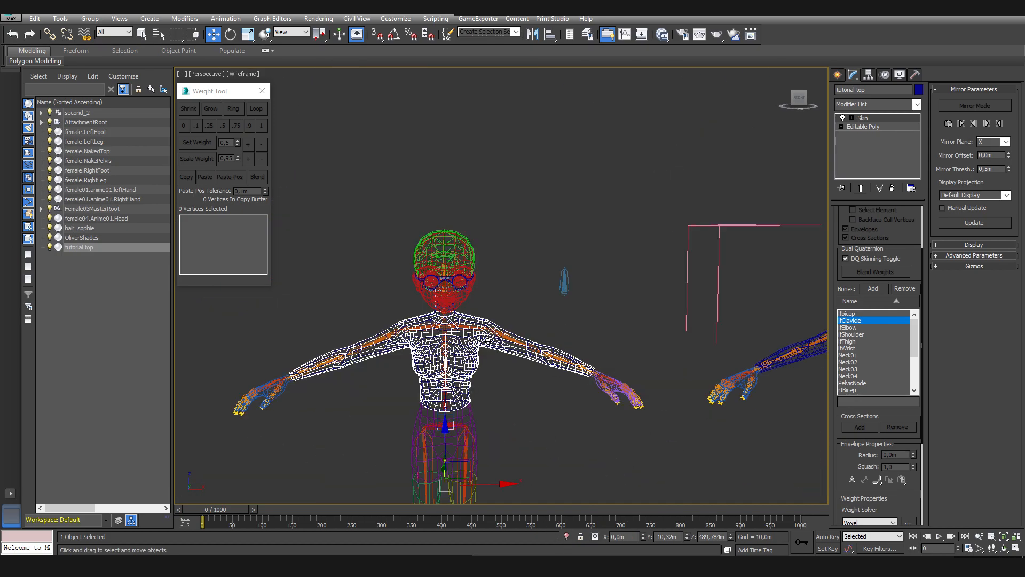
{"action": "key", "text": "z"}
{"action": "left_click", "coordinate": [549, 264]}
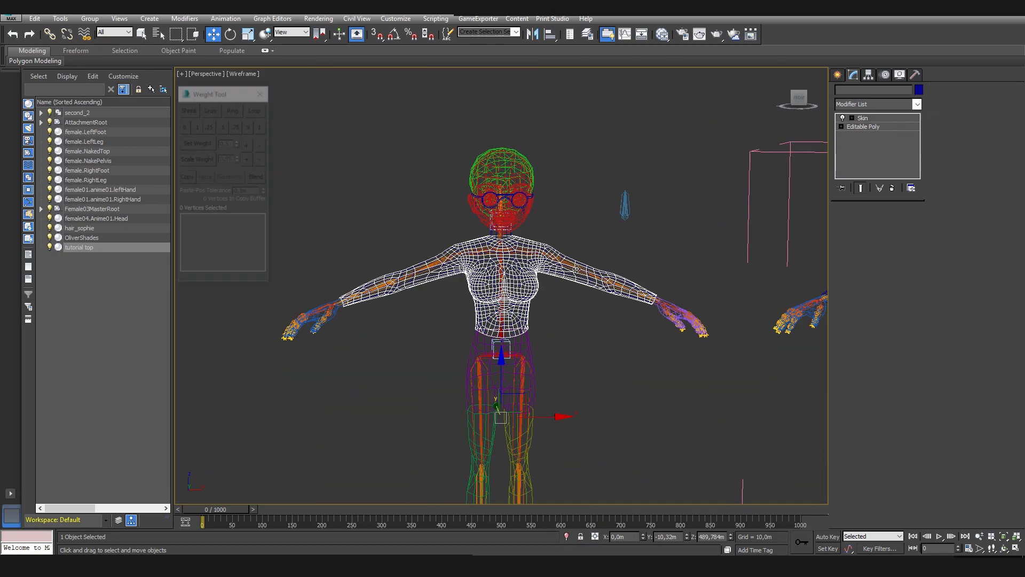
Try rotating the lfShoulder bone to test its role in the arm, and undo the rotation
{"action": "scroll", "coordinate": [549, 264], "scroll_direction": "up", "scroll_amount": 5}
{"action": "scroll", "coordinate": [549, 264], "scroll_direction": "up", "scroll_amount": 4}
{"action": "left_click", "coordinate": [583, 238]}
{"action": "left_click", "coordinate": [584, 238]}
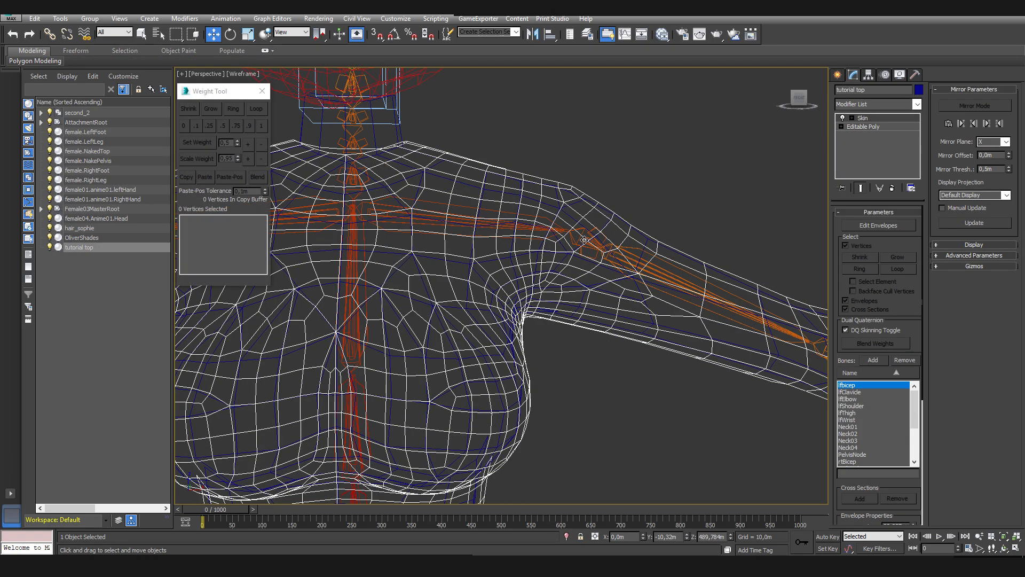
{"action": "left_click", "coordinate": [581, 241]}
{"action": "key", "text": "e"}
{"action": "left_click_drag", "start_coordinate": [613, 195], "coordinate": [650, 265]}
{"action": "key", "text": "ctrl+z"}
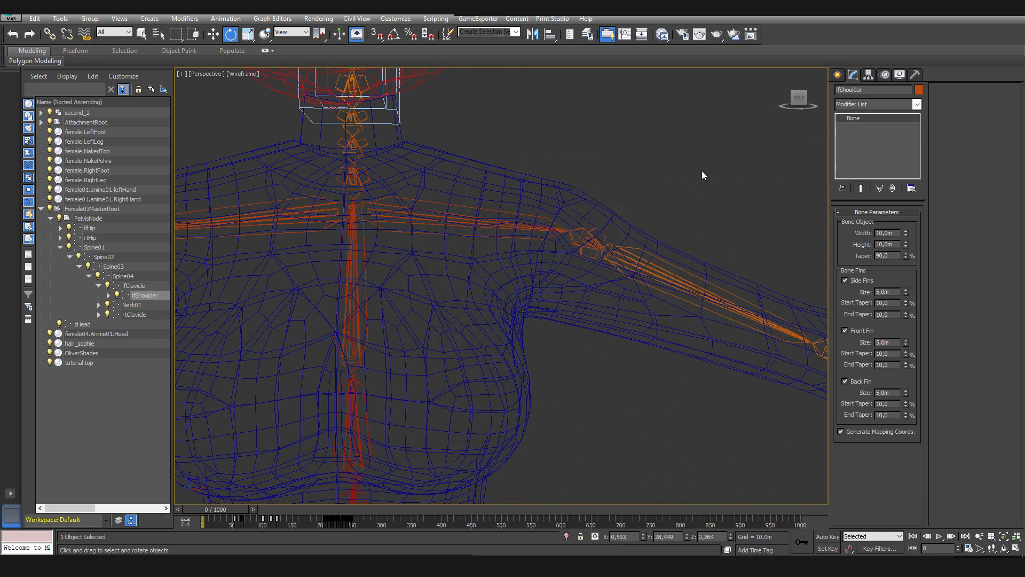
Try rotating the upper arm bone just beyond lfShoulder, and undo the rotation
{"action": "left_click", "coordinate": [646, 259]}
{"action": "left_click", "coordinate": [649, 258]}
{"action": "left_click", "coordinate": [651, 257]}
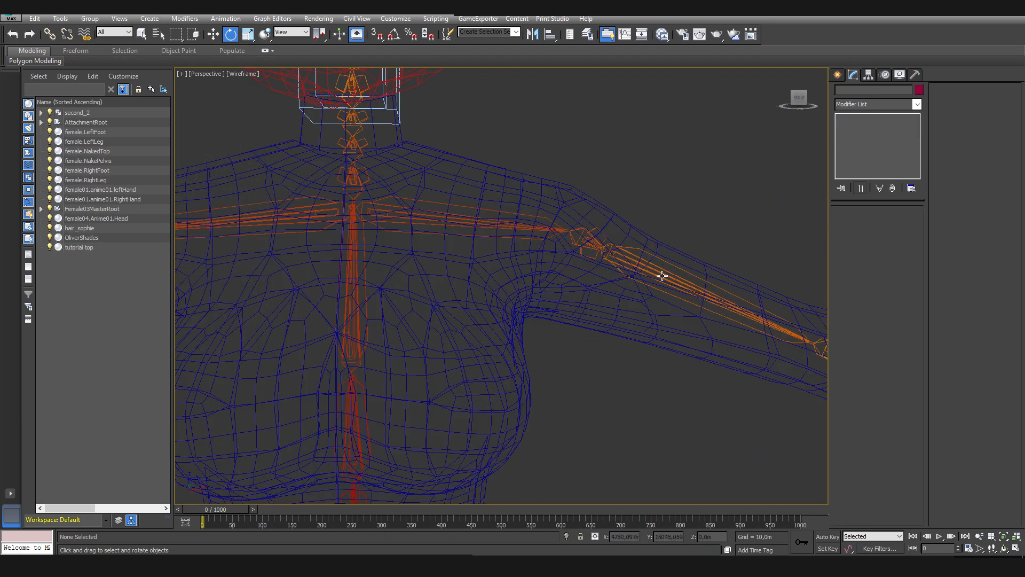
{"action": "left_click", "coordinate": [662, 275]}
{"action": "left_click_drag", "start_coordinate": [645, 215], "coordinate": [707, 322]}
{"action": "key", "text": "ctrl+z"}
Select the lfShoulder bone again and inspect its position between the clavicle and upper arm
{"action": "left_click", "coordinate": [583, 233]}
{"action": "left_click", "coordinate": [582, 233]}
{"action": "key", "text": "w"}
{"action": "left_click", "coordinate": [582, 234]}
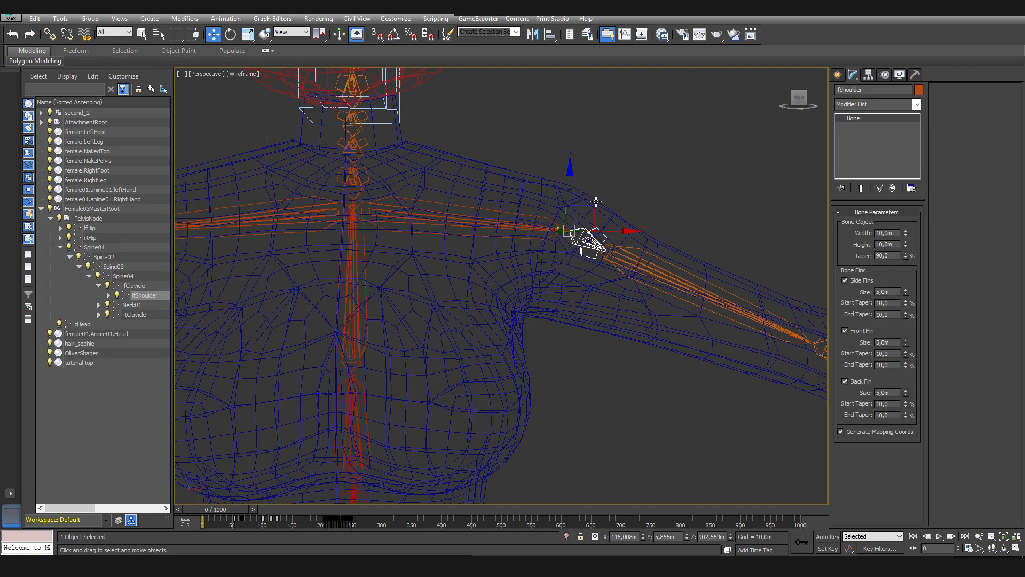
{"action": "left_click_drag", "start_coordinate": [609, 189], "coordinate": [601, 210]}
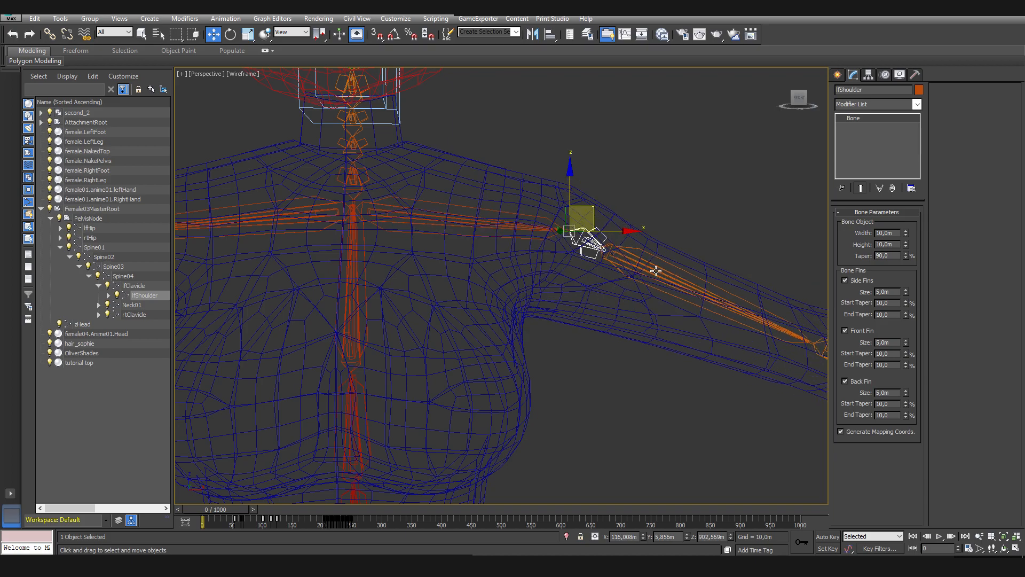
Isolate the tutorial top and remove lfShoulder from its Skin bone list
{"action": "middle_click_drag", "start_coordinate": [635, 275], "coordinate": [630, 276]}
{"action": "left_click", "coordinate": [629, 276]}
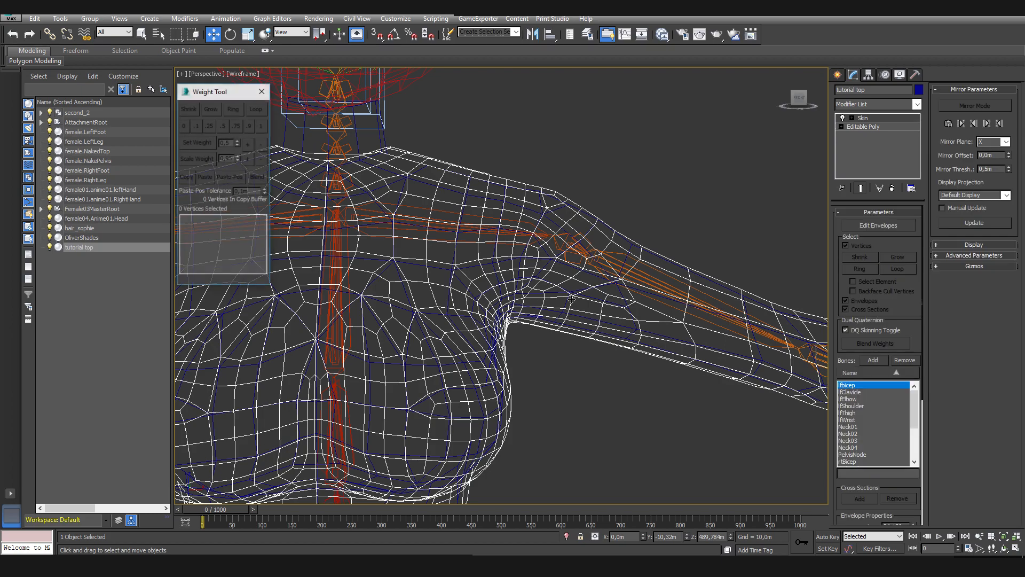
{"action": "key", "text": "alt+q"}
{"action": "scroll", "coordinate": [571, 299], "scroll_direction": "up", "scroll_amount": 5}
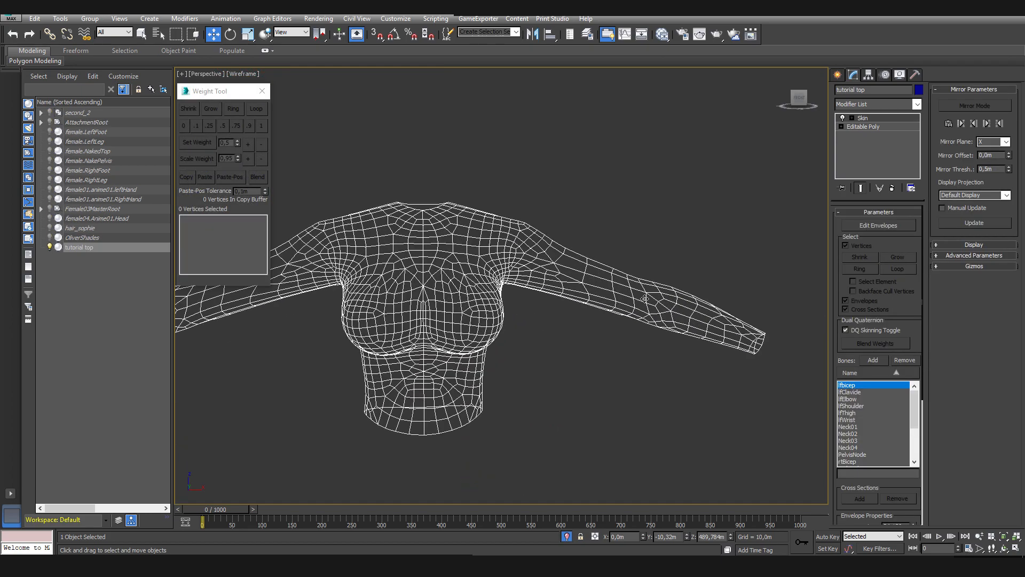
{"action": "left_click", "coordinate": [860, 405]}
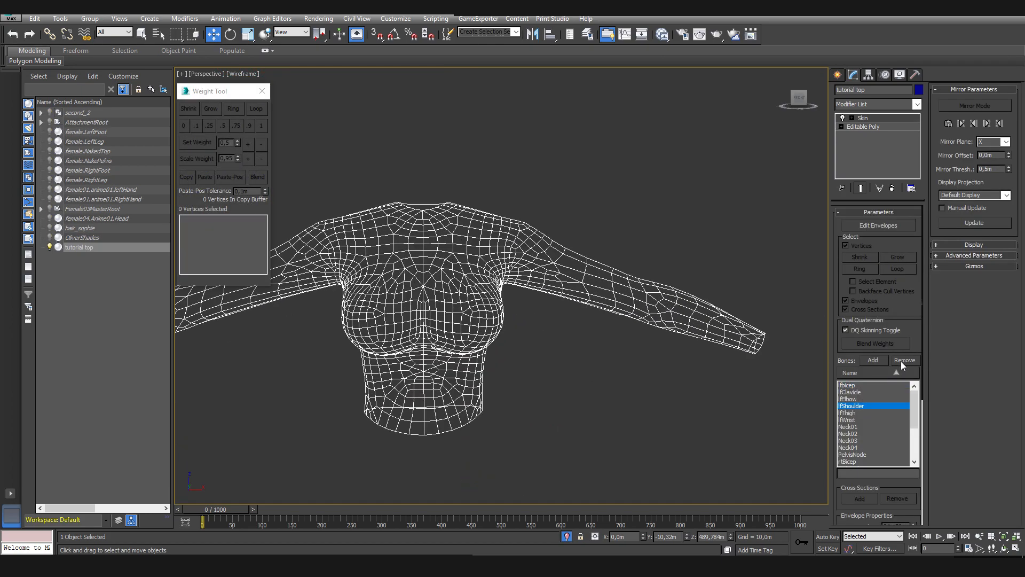
{"action": "scroll", "coordinate": [879, 439], "scroll_direction": "down", "scroll_amount": 1}
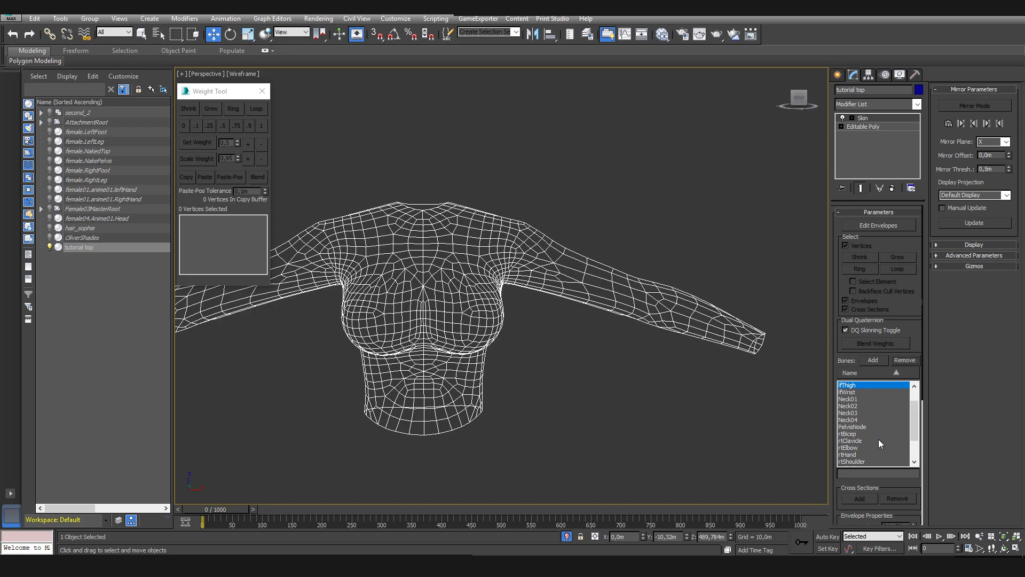
{"action": "scroll", "coordinate": [862, 427], "scroll_direction": "up", "scroll_amount": 1}
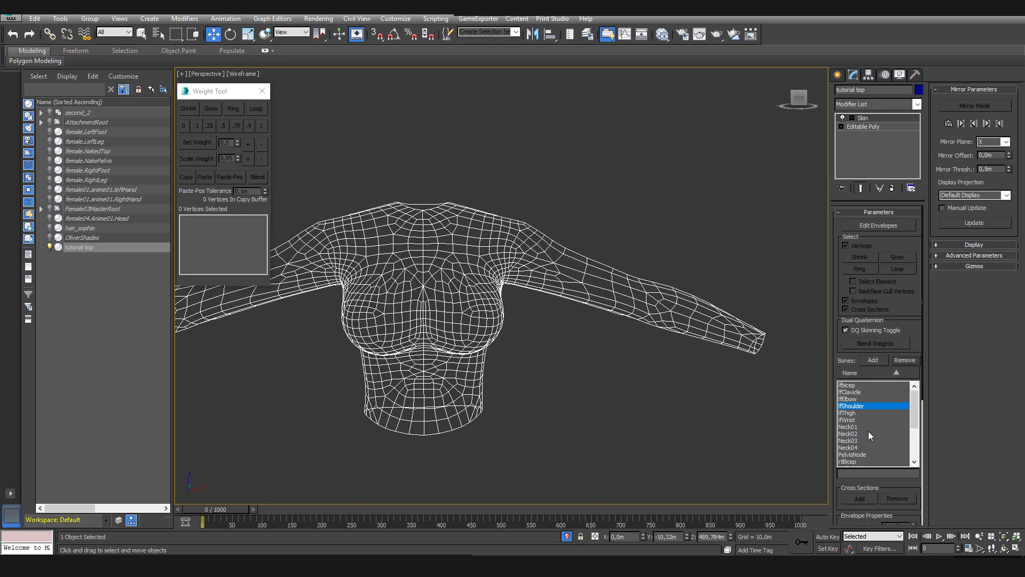
{"action": "scroll", "coordinate": [902, 475], "scroll_direction": "down", "scroll_amount": 1}
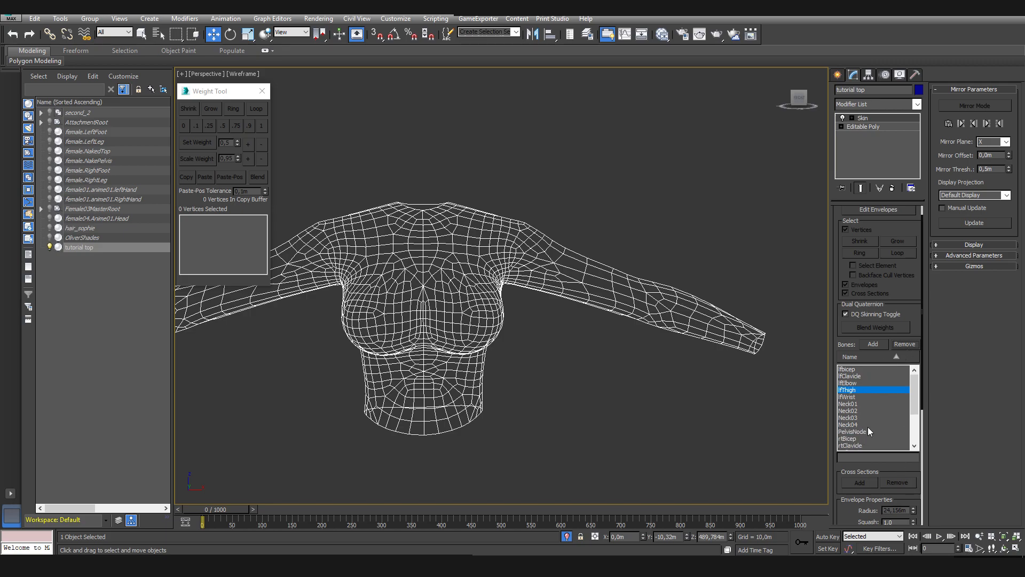
{"action": "scroll", "coordinate": [889, 415], "scroll_direction": "down", "scroll_amount": 3}
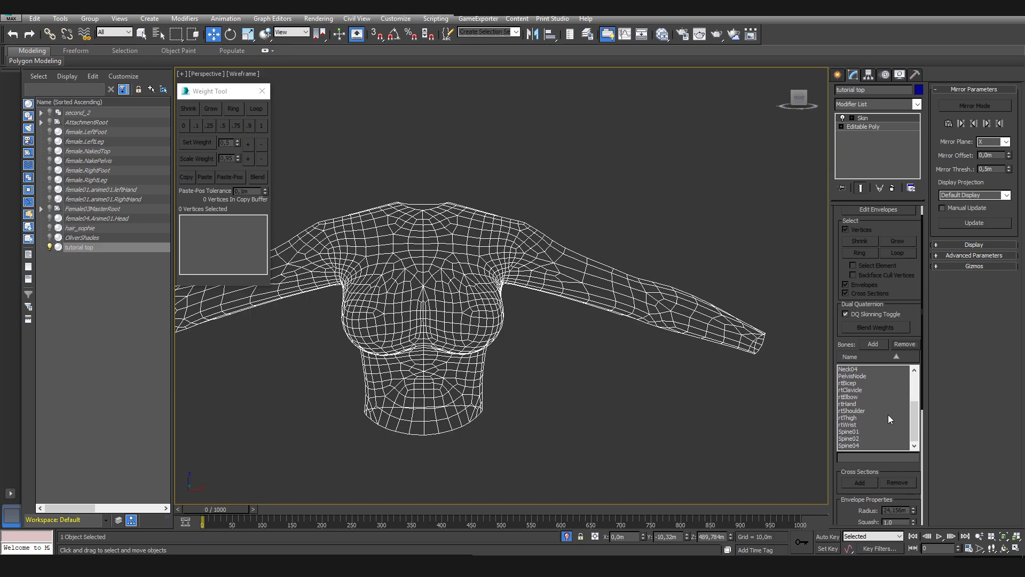
{"action": "middle_click_drag", "start_coordinate": [521, 305], "coordinate": [533, 317]}
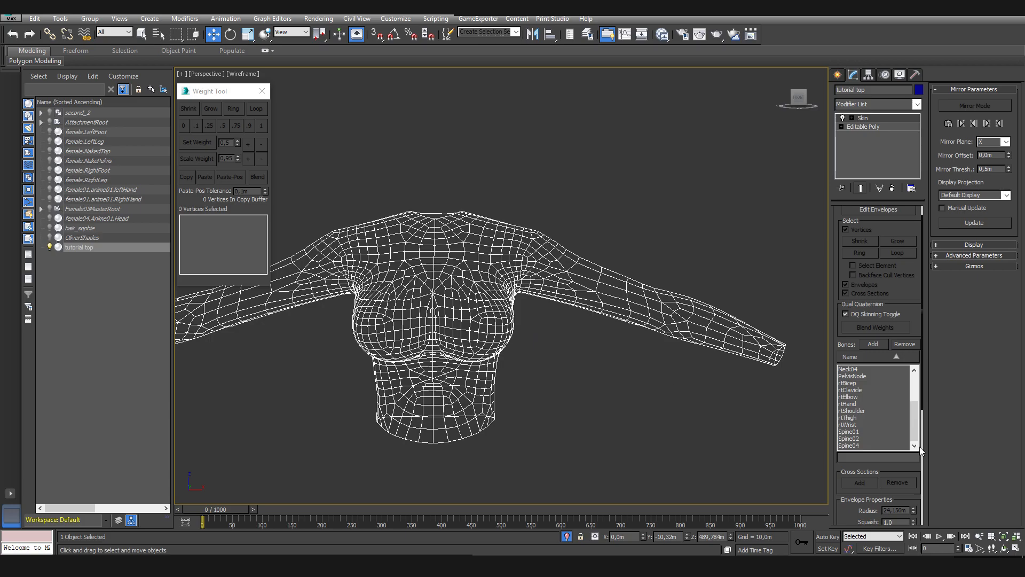
{"action": "scroll", "coordinate": [878, 432], "scroll_direction": "up", "scroll_amount": 3}
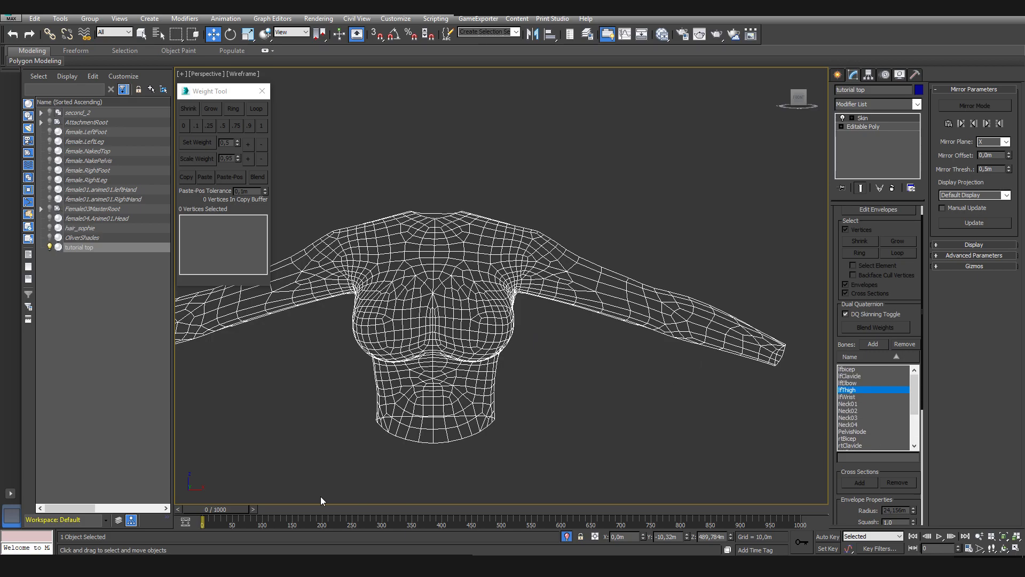
End isolation to show the skeleton, select the lfClavicle bone and go to frame 1000
{"action": "left_click_drag", "start_coordinate": [233, 509], "coordinate": [507, 517]}
{"action": "mouse_move", "coordinate": [570, 519]}
{"action": "left_mouse_down"}
{"action": "mouse_move", "coordinate": [736, 528]}
{"action": "mouse_move", "coordinate": [555, 526]}
{"action": "left_mouse_up"}
{"action": "key", "text": "w"}
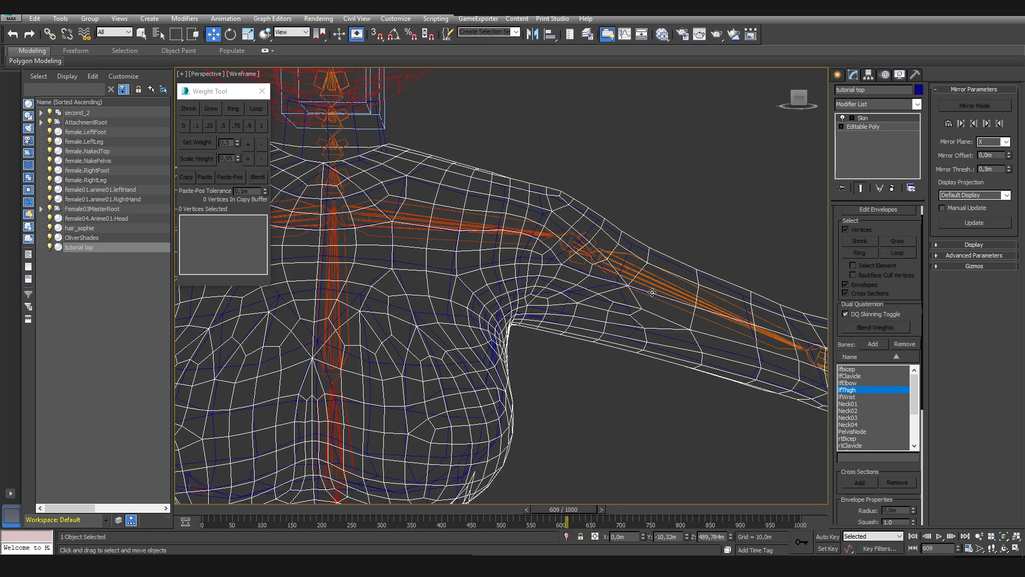
{"action": "left_click", "coordinate": [652, 285]}
{"action": "left_click", "coordinate": [531, 235]}
{"action": "left_click", "coordinate": [532, 233]}
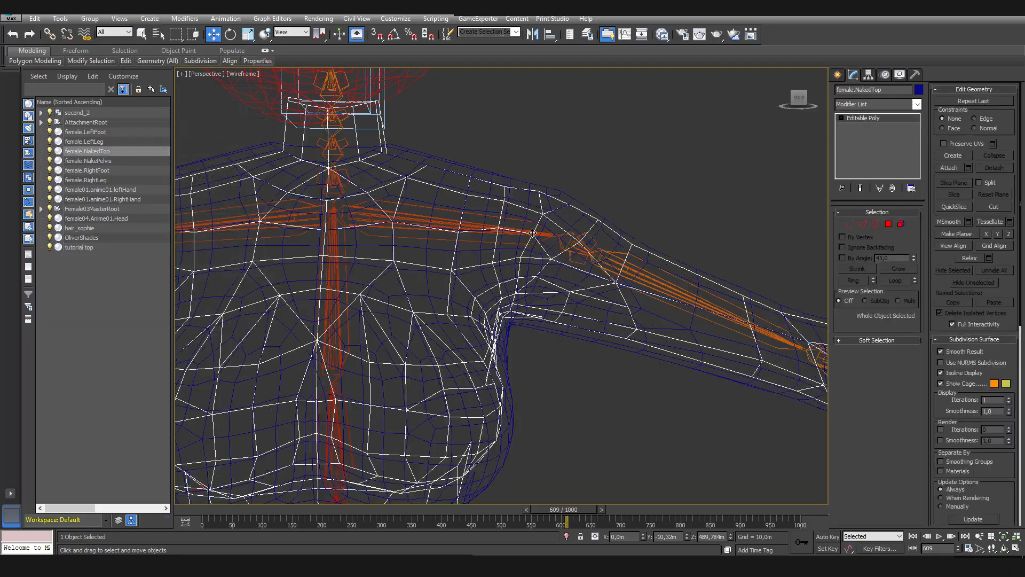
{"action": "left_click", "coordinate": [536, 234]}
{"action": "left_click_drag", "start_coordinate": [564, 509], "coordinate": [801, 524]}
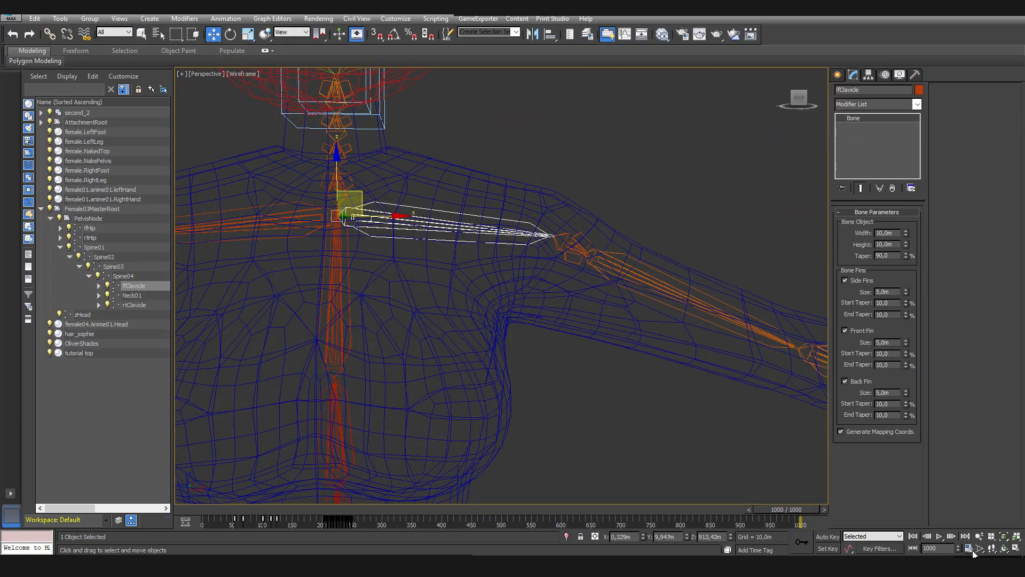
Extend the animation's end time to frame 2000 in the time configuration
{"action": "left_click", "coordinate": [970, 549]}
{"action": "double_click", "coordinate": [490, 315]}
{"action": "type", "text": "2000"}
{"action": "key", "text": "Return"}
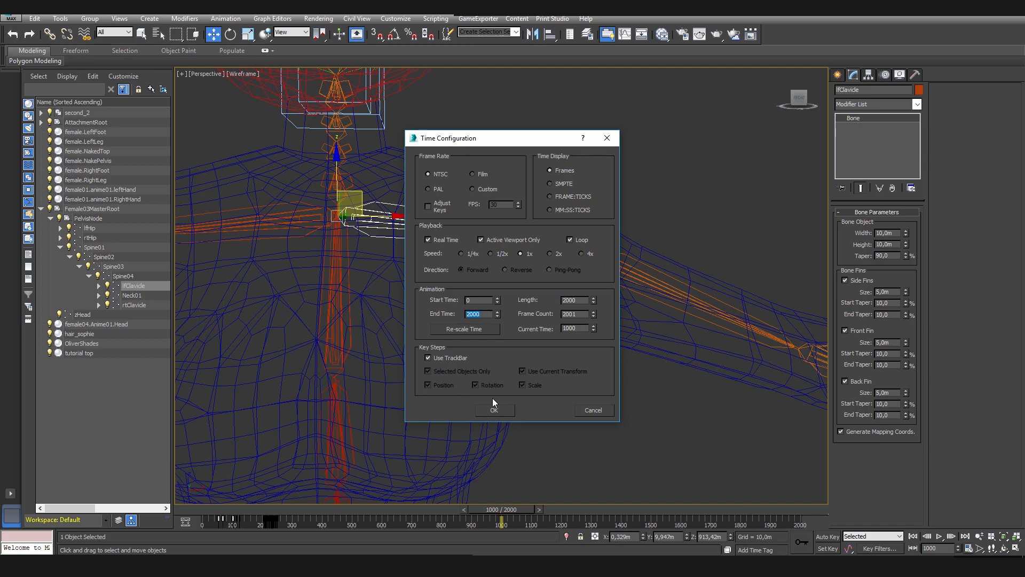
{"action": "left_click", "coordinate": [502, 410]}
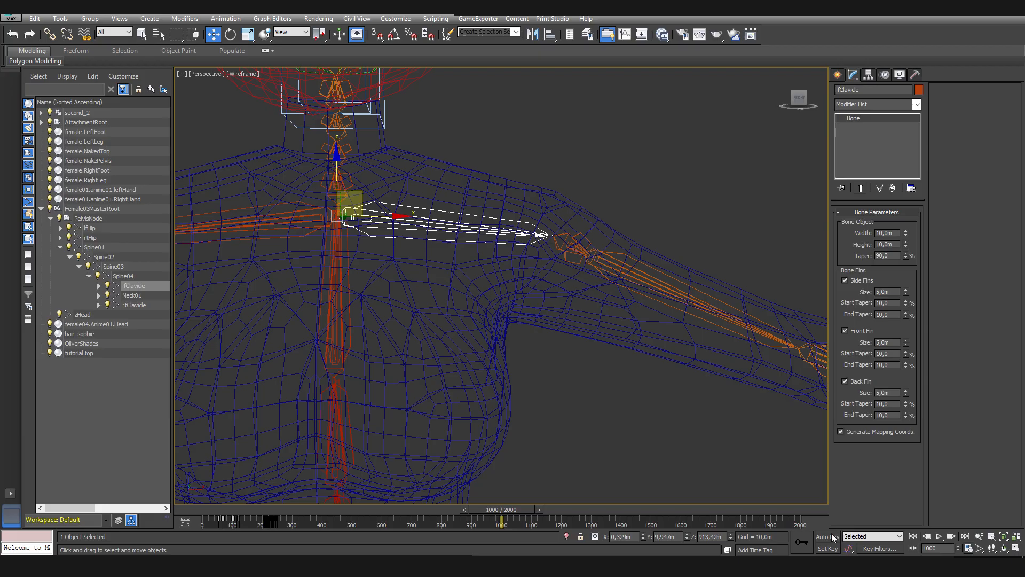
Turn on Auto Key for the selected lfClavicle bone and move to frame 1073
{"action": "key", "text": "n"}
{"action": "left_click_drag", "start_coordinate": [492, 507], "coordinate": [545, 505]}
{"action": "key", "text": "w"}
{"action": "key", "text": "q"}
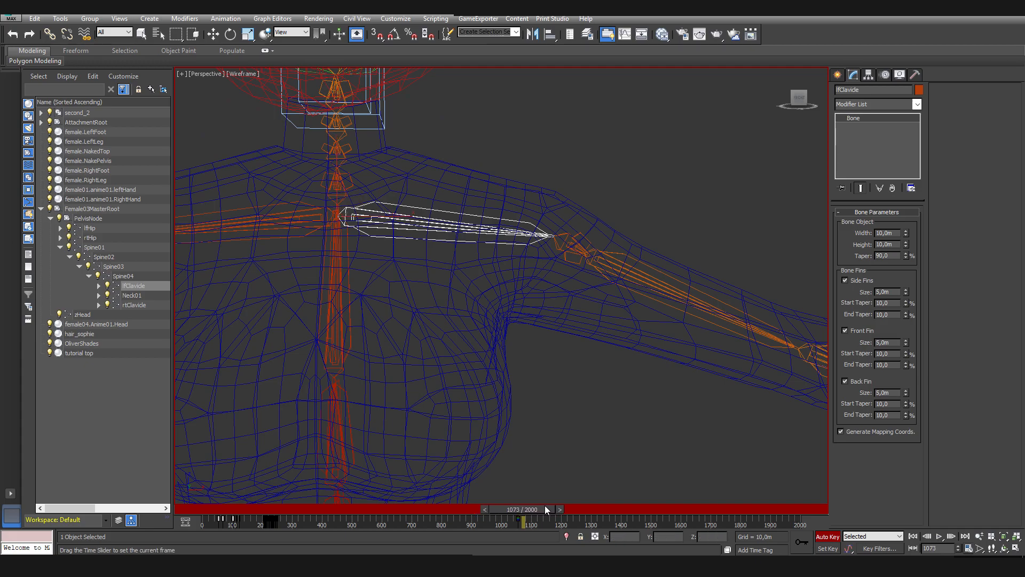
Keyframe the lfClavicle bone rotated upward from frame 1073, followed by a downward rotation around frame 1094
{"action": "key", "text": "w"}
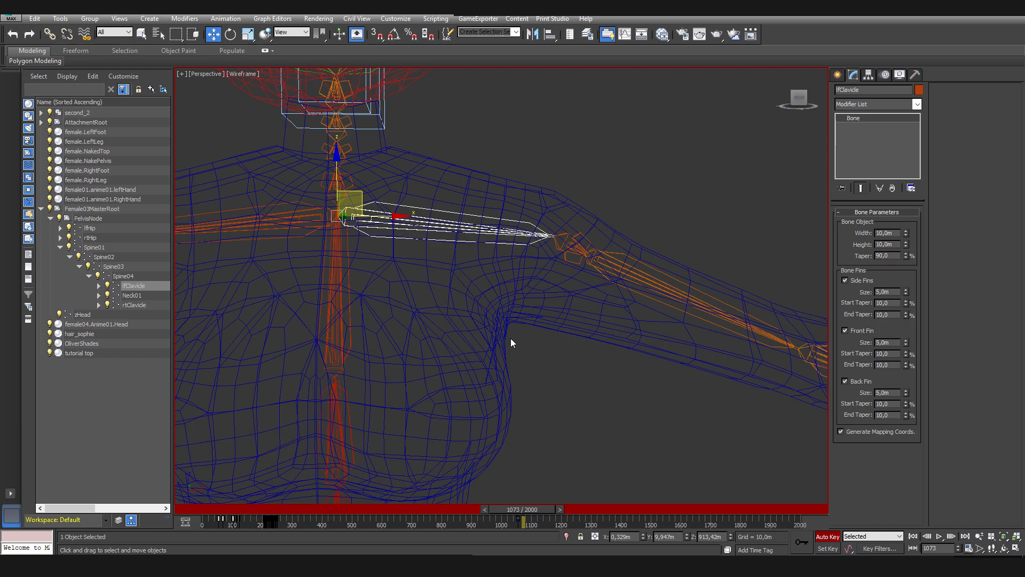
{"action": "key", "text": "e"}
{"action": "middle_click_drag", "start_coordinate": [459, 226], "coordinate": [390, 215], "text": "alt"}
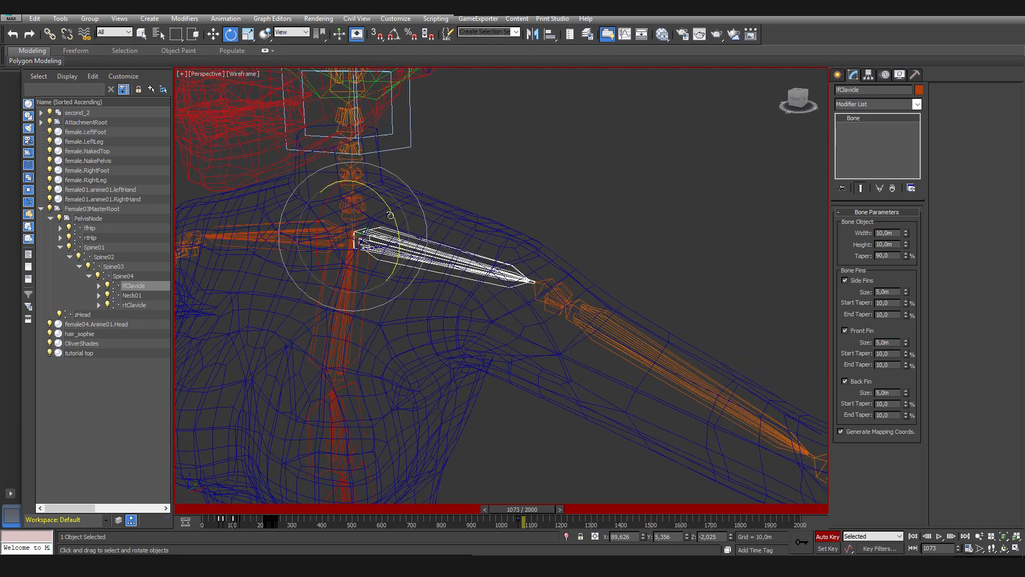
{"action": "left_click_drag", "start_coordinate": [394, 215], "coordinate": [367, 169]}
{"action": "left_click_drag", "start_coordinate": [540, 508], "coordinate": [546, 507]}
{"action": "left_click_drag", "start_coordinate": [388, 208], "coordinate": [397, 304]}
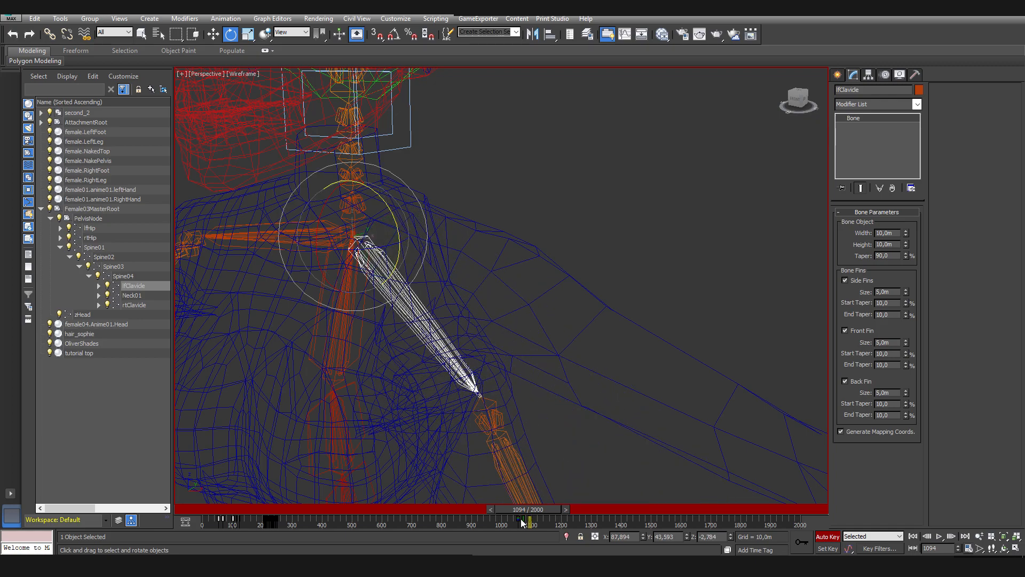
Copy the lfClavicle bone's rest keyframe to a point just after its lowered pose
{"action": "left_click", "coordinate": [518, 519]}
{"action": "left_click_drag", "start_coordinate": [517, 518], "coordinate": [535, 522], "text": "shift"}
{"action": "left_click_drag", "start_coordinate": [534, 510], "coordinate": [577, 502]}
Keyframe the lfShoulder bone rotated downward and then upward, and copy its rest keyframe after both poses
{"action": "left_click", "coordinate": [554, 298]}
{"action": "left_click_drag", "start_coordinate": [580, 266], "coordinate": [588, 366]}
{"action": "left_click_drag", "start_coordinate": [582, 509], "coordinate": [594, 509]}
{"action": "key", "text": "e"}
{"action": "left_click_drag", "start_coordinate": [583, 269], "coordinate": [450, 111]}
{"action": "left_click_drag", "start_coordinate": [549, 519], "coordinate": [579, 522], "text": "shift"}
Keyframe the lfBicep bone rotated downward after frame 1288, followed by an upward rotation after frame 1359
{"action": "left_click_drag", "start_coordinate": [580, 511], "coordinate": [599, 518]}
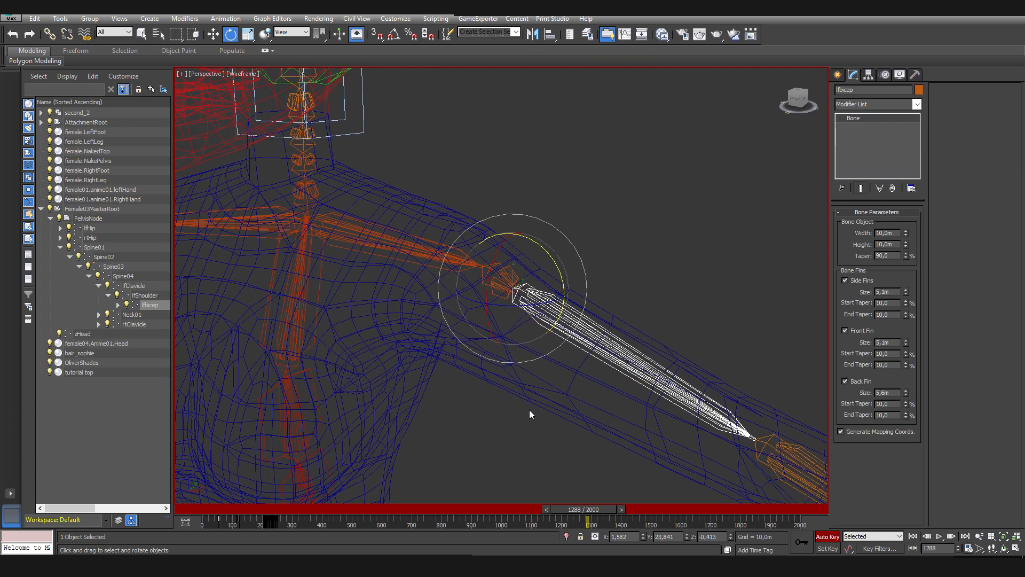
{"action": "left_click_drag", "start_coordinate": [589, 508], "coordinate": [598, 511]}
{"action": "left_click_drag", "start_coordinate": [542, 260], "coordinate": [572, 357]}
{"action": "left_click_drag", "start_coordinate": [612, 511], "coordinate": [622, 508]}
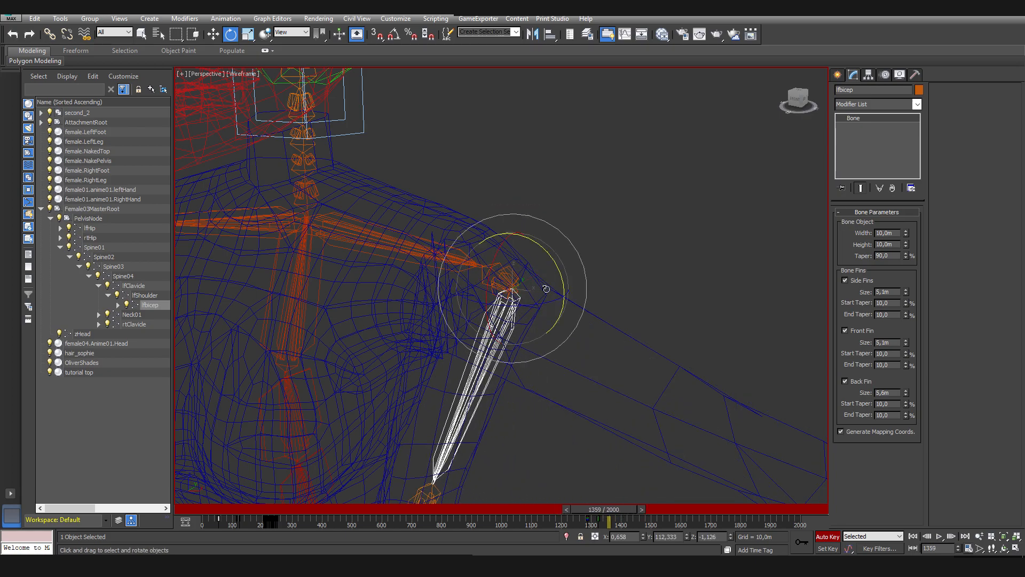
{"action": "left_click_drag", "start_coordinate": [562, 281], "coordinate": [447, 97]}
Return the lfBicep bone to its rest rotation by frame 1458, past the raised pose
{"action": "left_click_drag", "start_coordinate": [611, 509], "coordinate": [626, 511]}
{"action": "key", "text": "e"}
{"action": "middle_click_drag", "start_coordinate": [485, 370], "coordinate": [363, 331]}
{"action": "scroll", "coordinate": [538, 386], "scroll_direction": "down", "scroll_amount": 5}
{"action": "middle_click_drag", "start_coordinate": [566, 384], "coordinate": [593, 406]}
{"action": "left_click_drag", "start_coordinate": [625, 510], "coordinate": [659, 526]}
{"action": "key", "text": "e"}
{"action": "scroll", "coordinate": [481, 430], "scroll_direction": "up", "scroll_amount": 3}
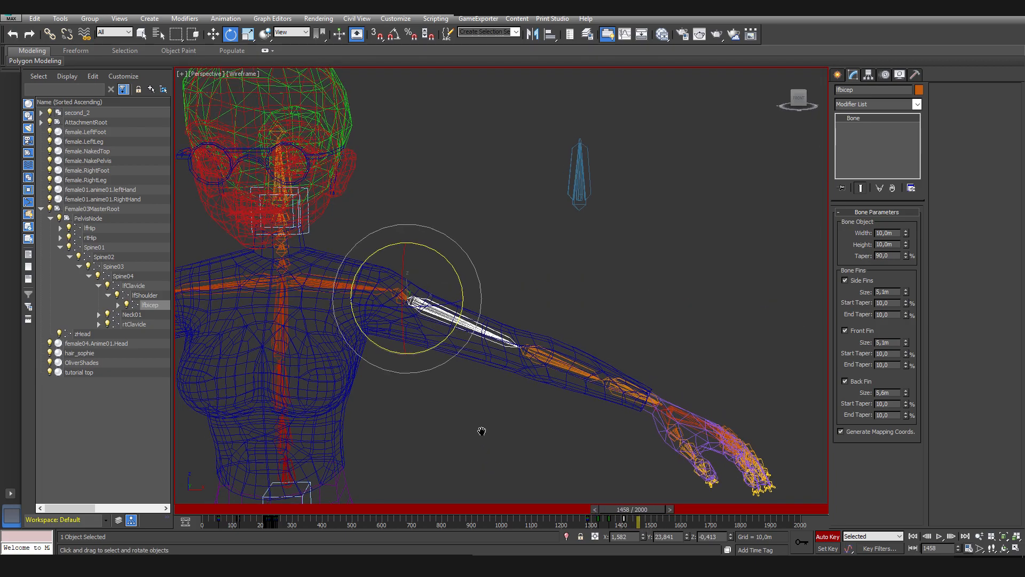
Keyframe the lfBicep bone swung horizontally one way and then the other up to frame 1542, and copy its rest keyframe after them
{"action": "middle_click_drag", "start_coordinate": [614, 464], "coordinate": [671, 494], "text": "alt"}
{"action": "left_click_drag", "start_coordinate": [650, 510], "coordinate": [665, 508]}
{"action": "left_click_drag", "start_coordinate": [460, 241], "coordinate": [368, 233]}
{"action": "key", "text": "ctrl+z"}
{"action": "middle_click_drag", "start_coordinate": [406, 395], "coordinate": [445, 260], "text": "alt"}
{"action": "left_click_drag", "start_coordinate": [448, 241], "coordinate": [409, 312]}
{"action": "left_click_drag", "start_coordinate": [643, 508], "coordinate": [671, 508]}
{"action": "left_click_drag", "start_coordinate": [456, 241], "coordinate": [619, 253]}
{"action": "left_click", "coordinate": [638, 518]}
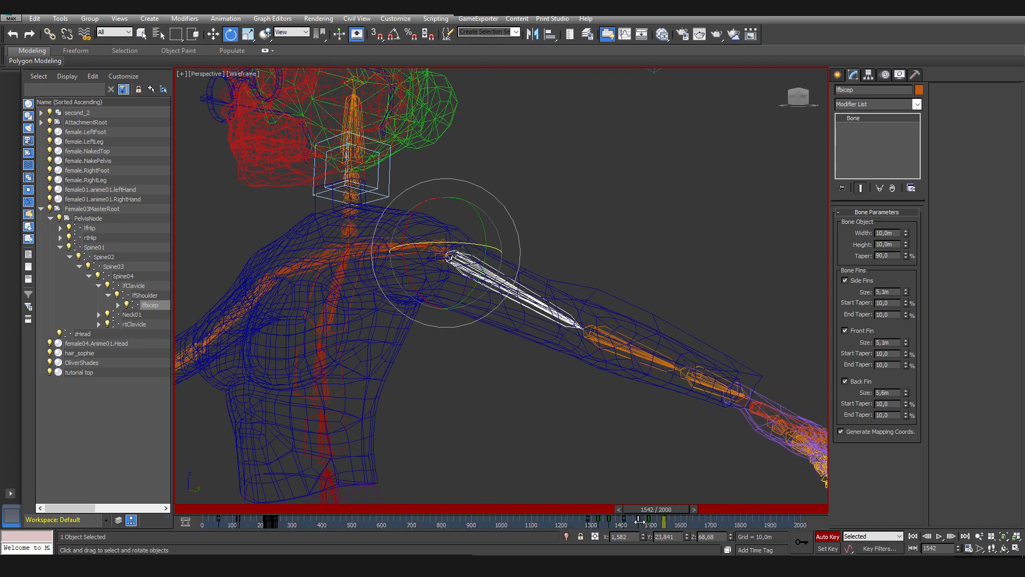
{"action": "left_click_drag", "start_coordinate": [638, 519], "coordinate": [706, 509], "text": "shift"}
Keyframe the lfClavicle bone swung about -46° horizontally, then the opposite way at frame 1736, and copy its rest keyframe after them
{"action": "key", "text": "e"}
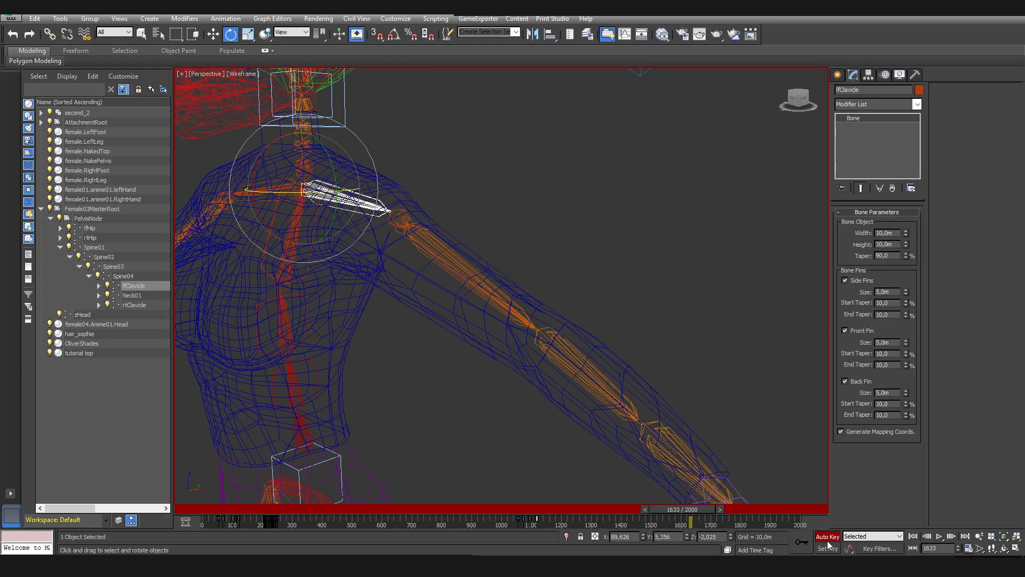
{"action": "left_click_drag", "start_coordinate": [701, 508], "coordinate": [713, 509]}
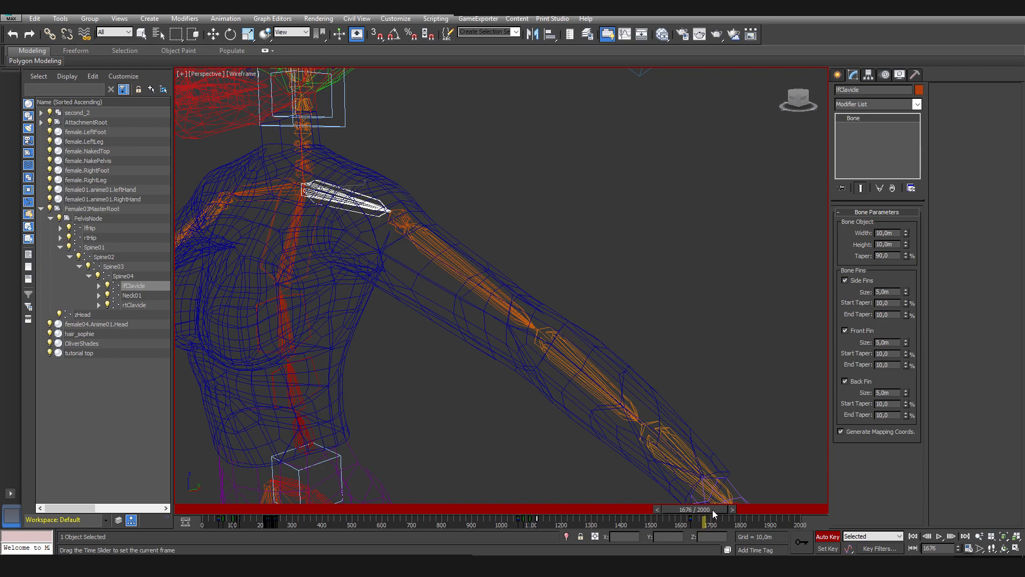
{"action": "key", "text": "e"}
{"action": "left_click_drag", "start_coordinate": [324, 191], "coordinate": [225, 192]}
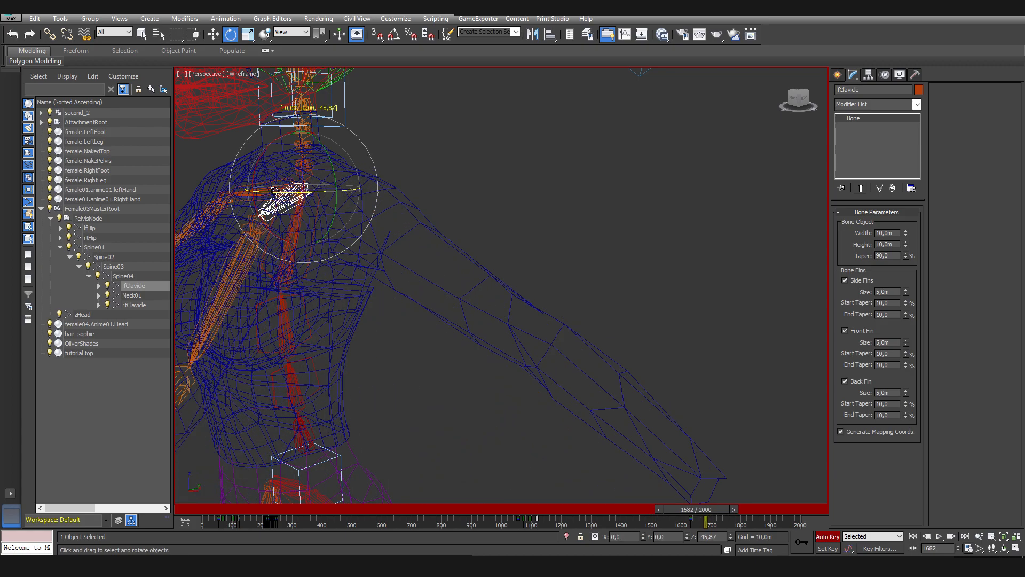
{"action": "left_click_drag", "start_coordinate": [725, 511], "coordinate": [740, 509]}
{"action": "key", "text": "e"}
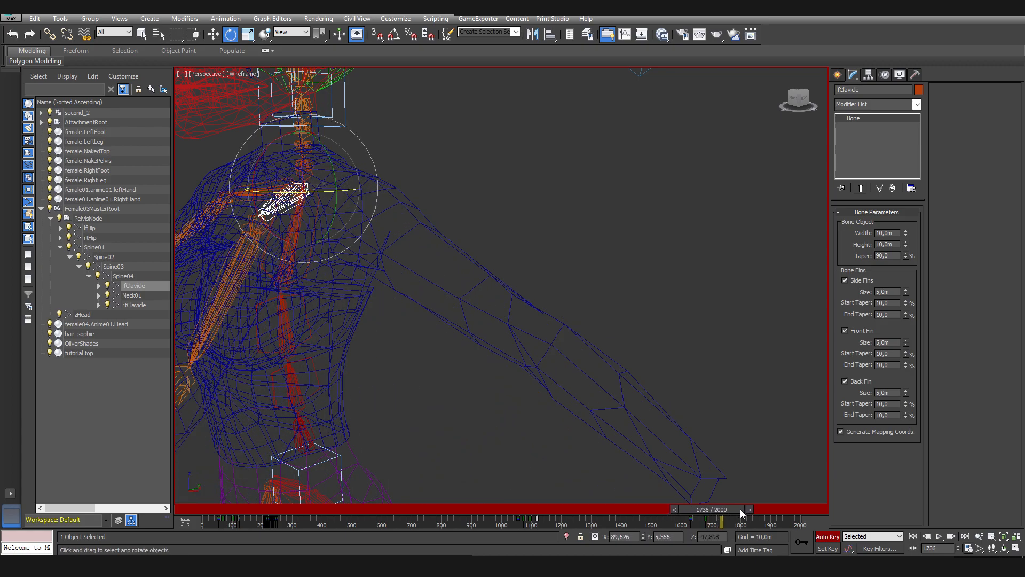
{"action": "left_click_drag", "start_coordinate": [308, 195], "coordinate": [697, 478]}
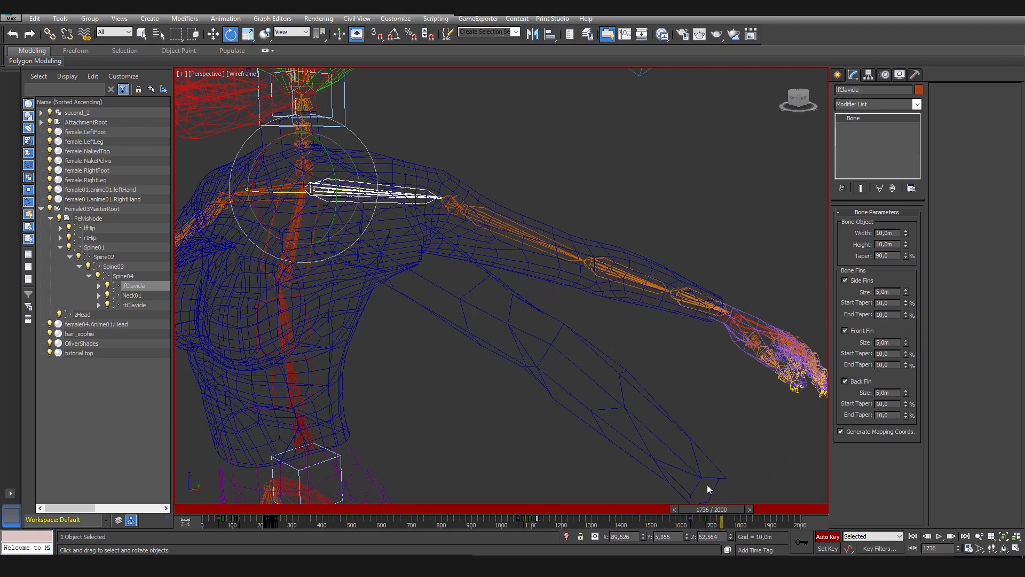
{"action": "left_click_drag", "start_coordinate": [691, 519], "coordinate": [735, 524], "text": "shift"}
{"action": "left_click_drag", "start_coordinate": [718, 511], "coordinate": [764, 511]}
Try several rotations of the lfElbow bone with Auto Key off, undoing each one
{"action": "key", "text": "e"}
{"action": "key", "text": "n"}
{"action": "left_click", "coordinate": [554, 342]}
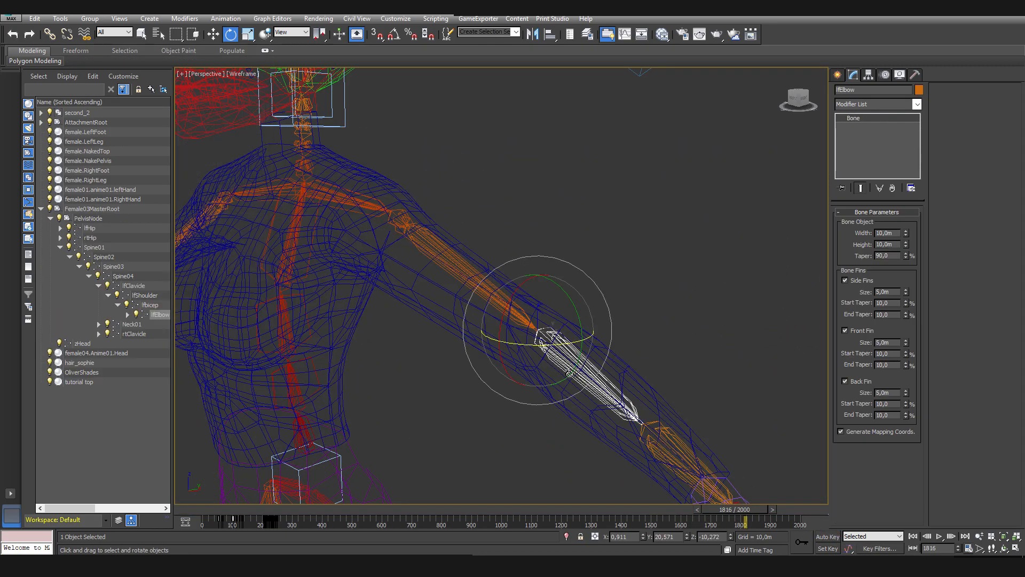
{"action": "left_click_drag", "start_coordinate": [569, 373], "coordinate": [477, 337]}
{"action": "key", "text": "ctrl+z"}
{"action": "middle_click_drag", "start_coordinate": [534, 455], "coordinate": [502, 446], "text": "alt"}
{"action": "left_click", "coordinate": [572, 260]}
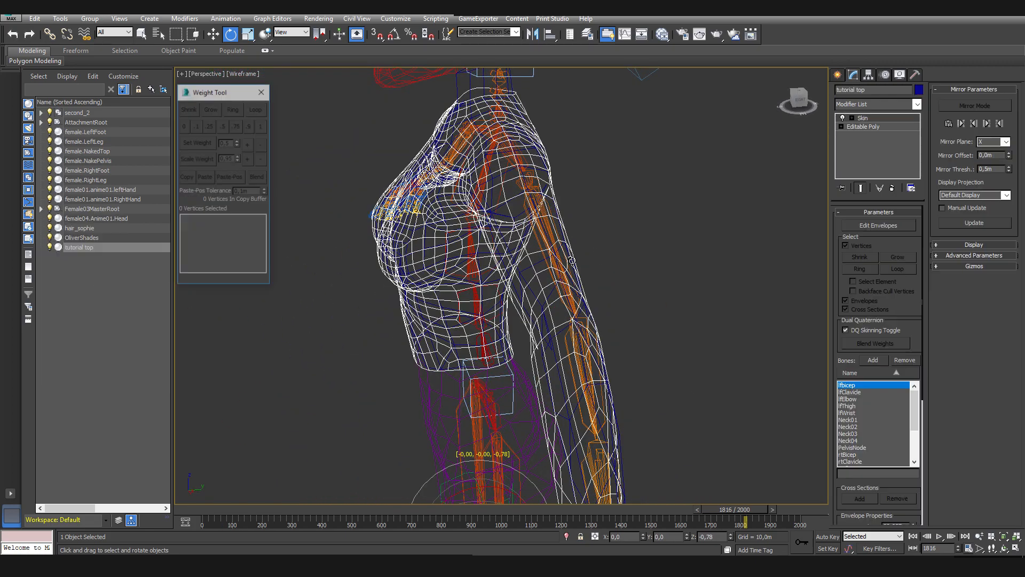
{"action": "left_click", "coordinate": [568, 340]}
{"action": "mouse_move", "coordinate": [569, 341]}
{"action": "left_mouse_down"}
{"action": "mouse_move", "coordinate": [494, 337]}
{"action": "mouse_move", "coordinate": [556, 347]}
{"action": "left_mouse_up"}
{"action": "key", "text": "ctrl+z"}
{"action": "middle_click_drag", "start_coordinate": [556, 389], "coordinate": [543, 363], "text": "alt"}
{"action": "left_click_drag", "start_coordinate": [544, 363], "coordinate": [647, 411]}
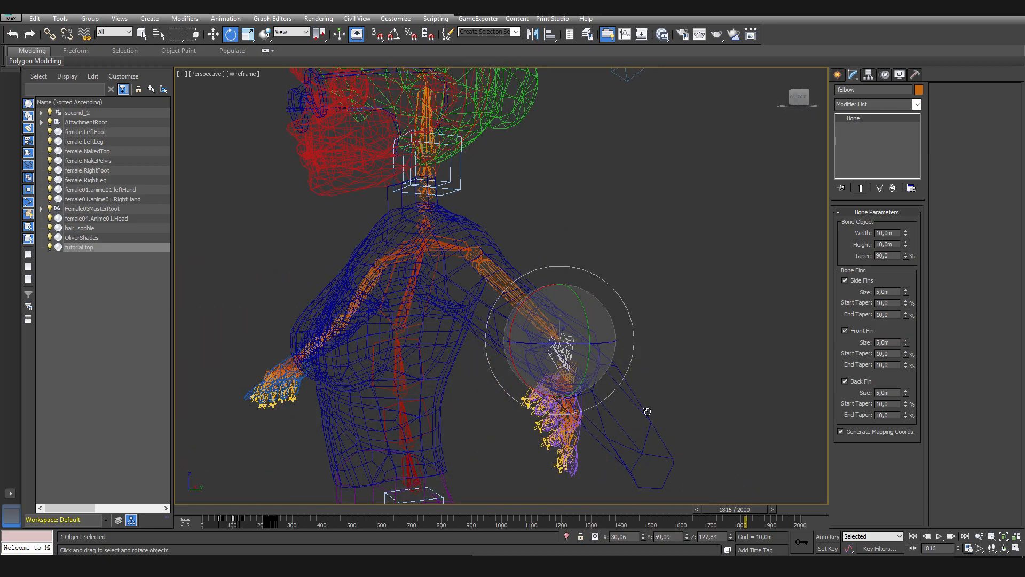
{"action": "key", "text": "ctrl+z"}
{"action": "mouse_move", "coordinate": [597, 434]}
{"action": "middle_mouse_down", "text": "alt"}
{"action": "mouse_move", "coordinate": [574, 437]}
{"action": "mouse_move", "coordinate": [604, 436]}
{"action": "middle_mouse_up", "text": "alt"}
{"action": "scroll", "coordinate": [573, 427], "scroll_direction": "up", "scroll_amount": 4}
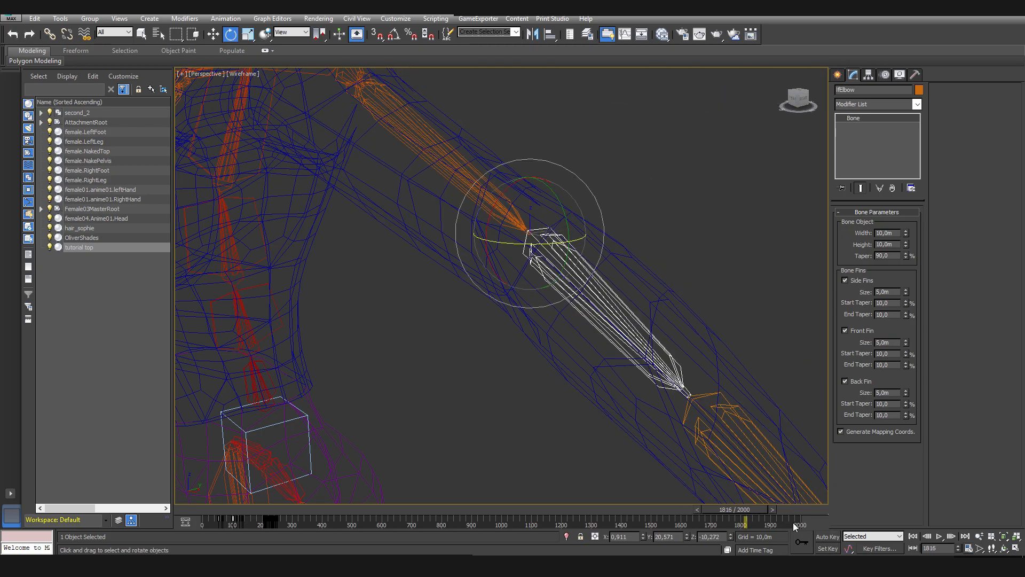
With Auto Key on, keyframe the lfElbow bone rotated one way and then the other from frame 1869, and copy its rest keyframe after them
{"action": "left_click_drag", "start_coordinate": [749, 505], "coordinate": [772, 510]}
{"action": "left_click", "coordinate": [592, 293]}
{"action": "left_click", "coordinate": [827, 536]}
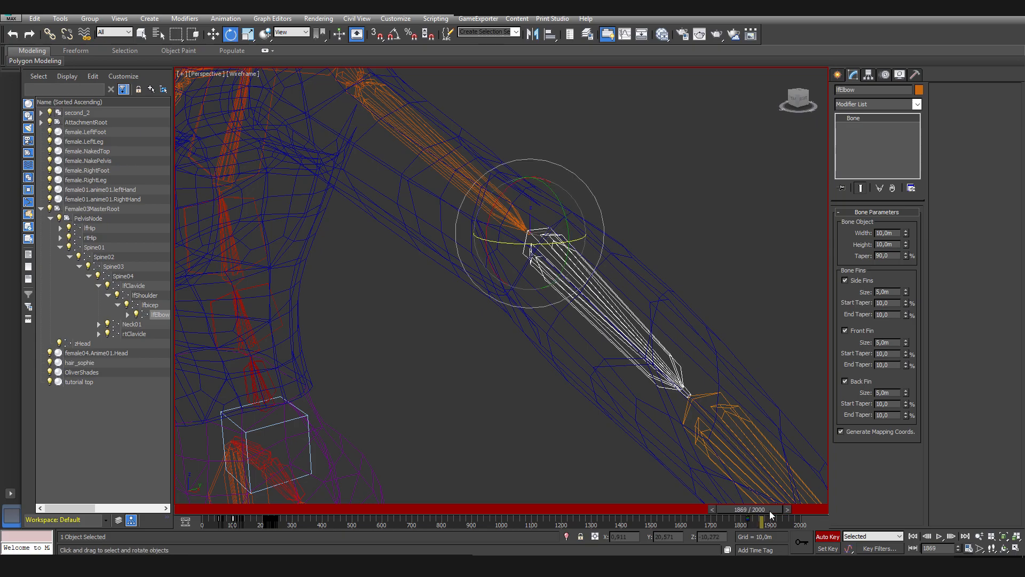
{"action": "middle_click_drag", "start_coordinate": [554, 275], "coordinate": [543, 252], "text": "alt"}
{"action": "left_click_drag", "start_coordinate": [556, 278], "coordinate": [449, 241]}
{"action": "left_click_drag", "start_coordinate": [764, 508], "coordinate": [779, 509]}
{"action": "left_click_drag", "start_coordinate": [564, 295], "coordinate": [713, 353]}
{"action": "left_click_drag", "start_coordinate": [749, 521], "coordinate": [561, 406], "text": "shift"}
Turn off Auto Key and isolate the tutorial top mesh in shaded view with edged faces
{"action": "key", "text": "alt+q"}
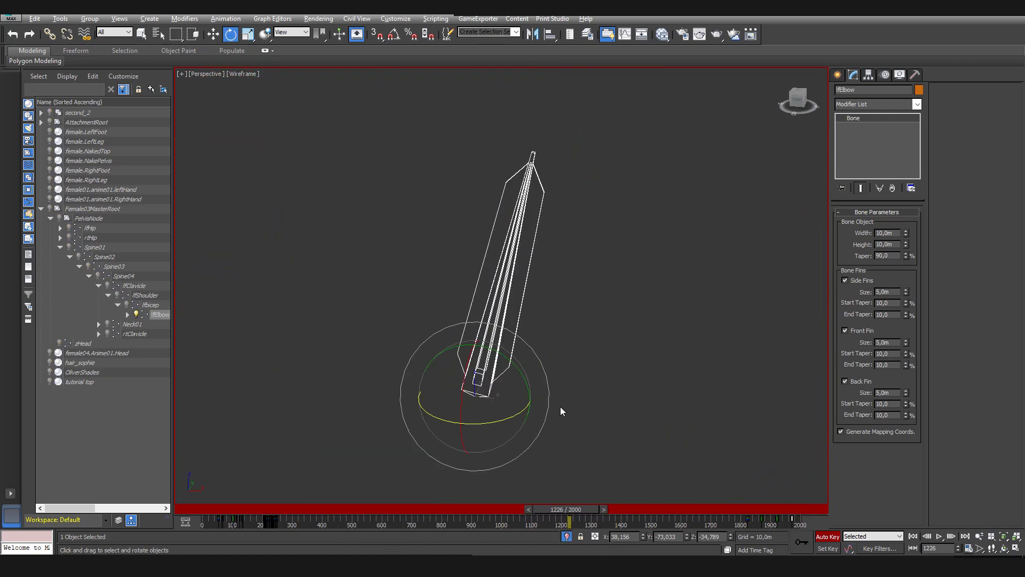
{"action": "left_click", "coordinate": [828, 536]}
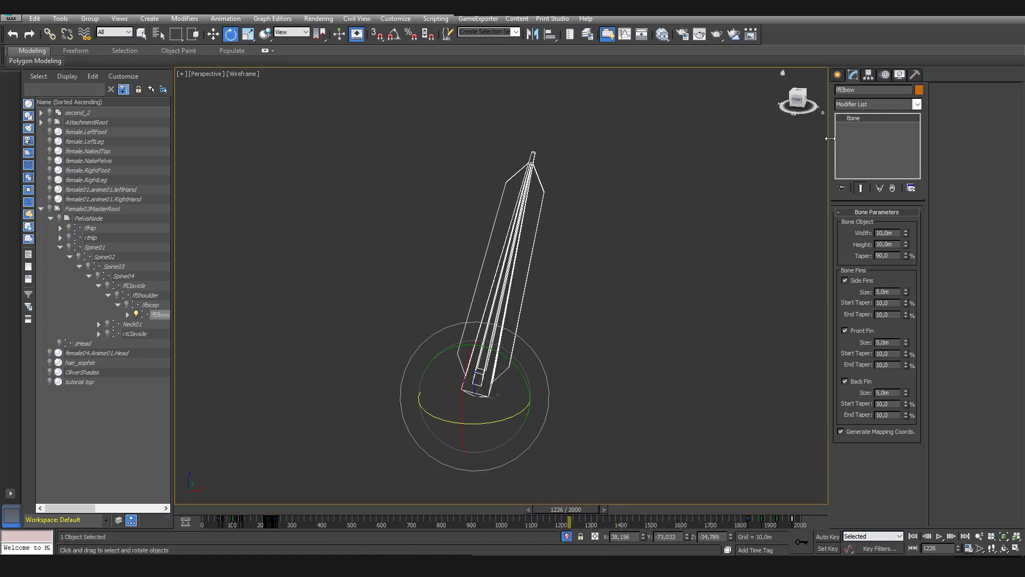
{"action": "left_click", "coordinate": [566, 536]}
{"action": "left_click", "coordinate": [474, 274]}
{"action": "key", "text": "alt+q"}
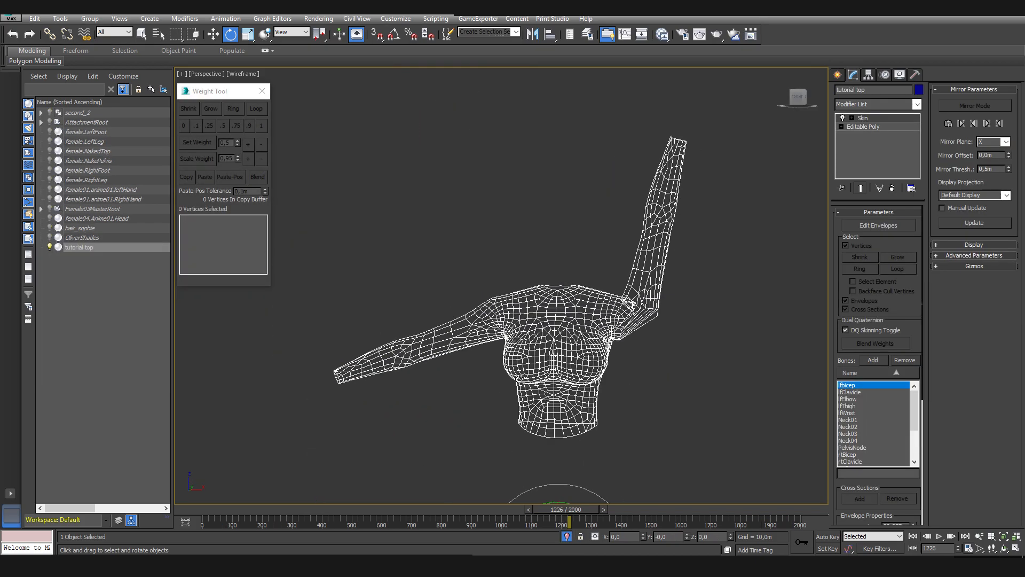
{"action": "scroll", "coordinate": [581, 380], "scroll_direction": "up", "scroll_amount": 3}
{"action": "key", "text": "F3"}
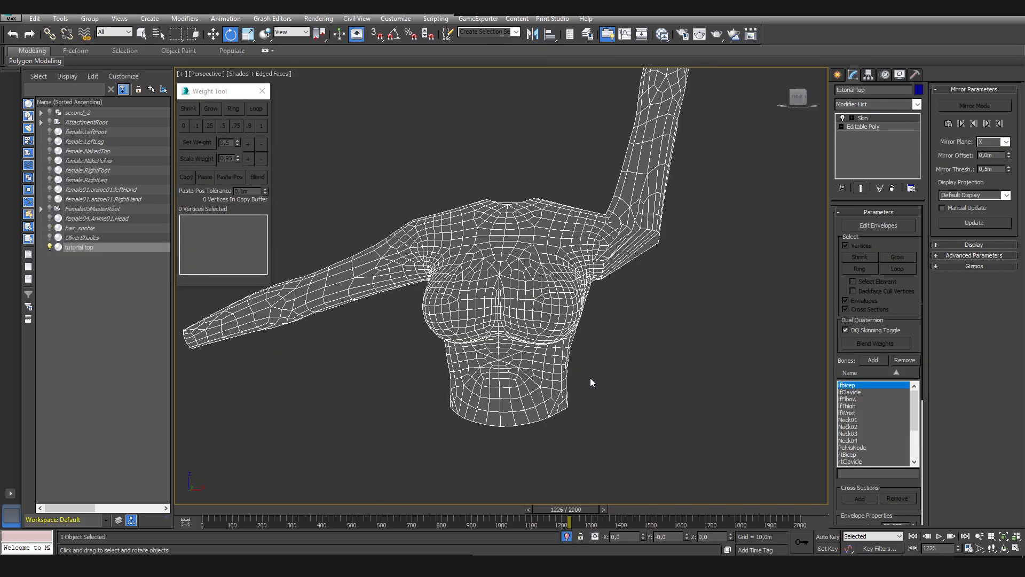
Go to frame 1066 and enter envelope editing on the tutorial top's Skin modifier
{"action": "left_click", "coordinate": [587, 383]}
{"action": "left_click_drag", "start_coordinate": [554, 511], "coordinate": [509, 517]}
{"action": "key", "text": "e"}
{"action": "middle_click_drag", "start_coordinate": [491, 187], "coordinate": [531, 267], "text": "alt"}
{"action": "left_click", "coordinate": [533, 265]}
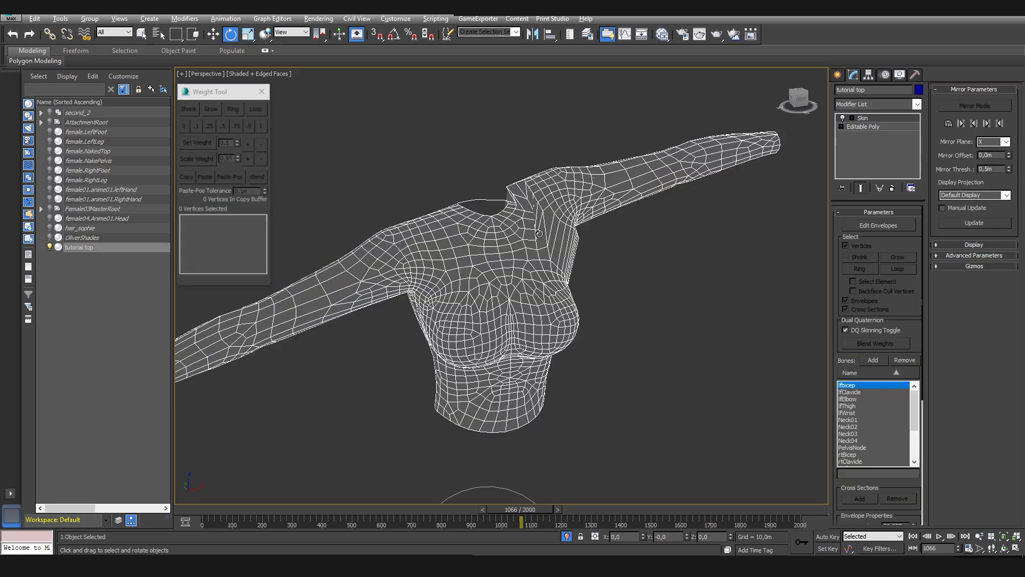
{"action": "left_click", "coordinate": [871, 226]}
{"action": "middle_click_drag", "start_coordinate": [610, 231], "coordinate": [571, 271]}
{"action": "scroll", "coordinate": [571, 271], "scroll_direction": "up", "scroll_amount": 3}
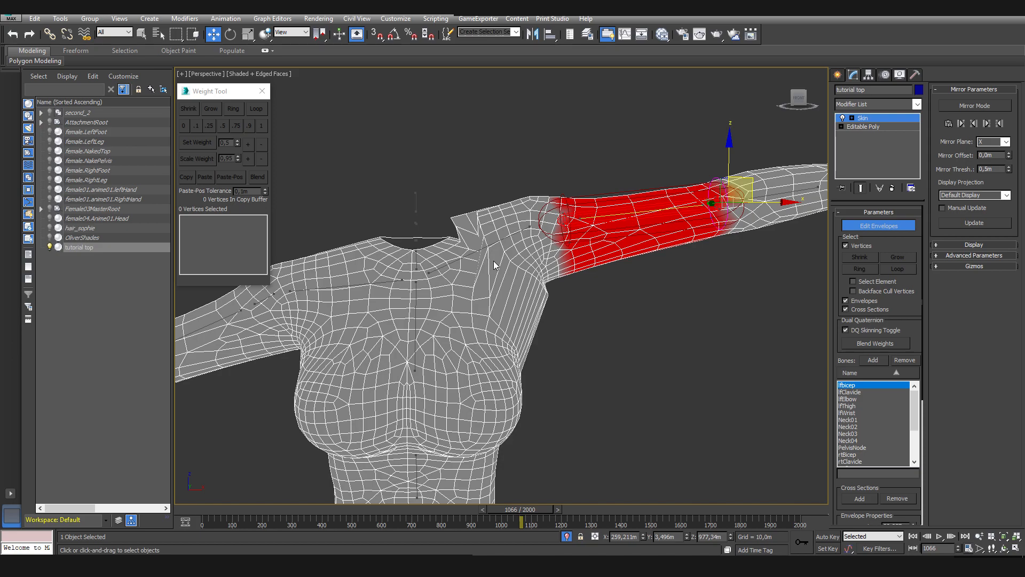
Select the lfClavicle bone and paint its skin weights around the left shoulder and armpit
{"action": "left_click", "coordinate": [860, 392]}
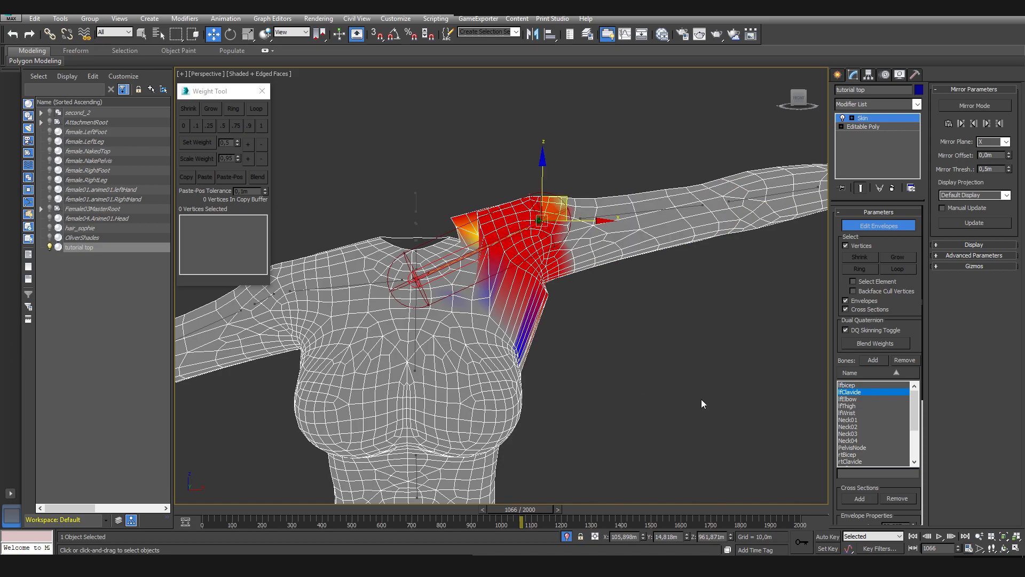
{"action": "left_click_drag", "start_coordinate": [893, 488], "coordinate": [915, 283]}
{"action": "left_click", "coordinate": [867, 486]}
{"action": "left_click_drag", "start_coordinate": [571, 338], "coordinate": [563, 329]}
{"action": "middle_click_drag", "start_coordinate": [562, 330], "coordinate": [510, 300], "text": "alt"}
{"action": "mouse_move", "coordinate": [510, 300]}
{"action": "left_mouse_down"}
{"action": "mouse_move", "coordinate": [535, 328]}
{"action": "mouse_move", "coordinate": [539, 365]}
{"action": "left_mouse_up"}
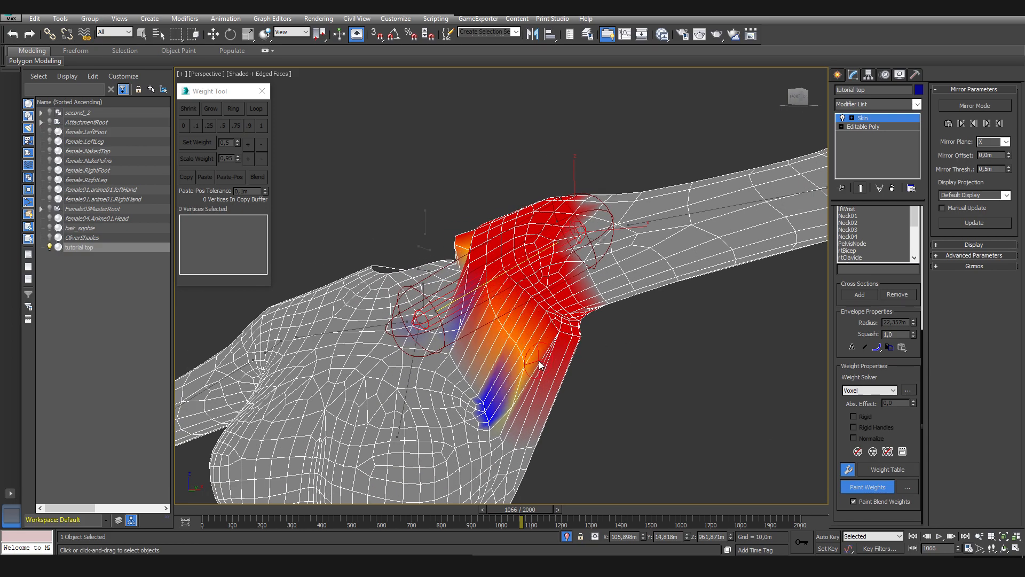
{"action": "middle_click_drag", "start_coordinate": [527, 327], "coordinate": [649, 294], "text": "alt"}
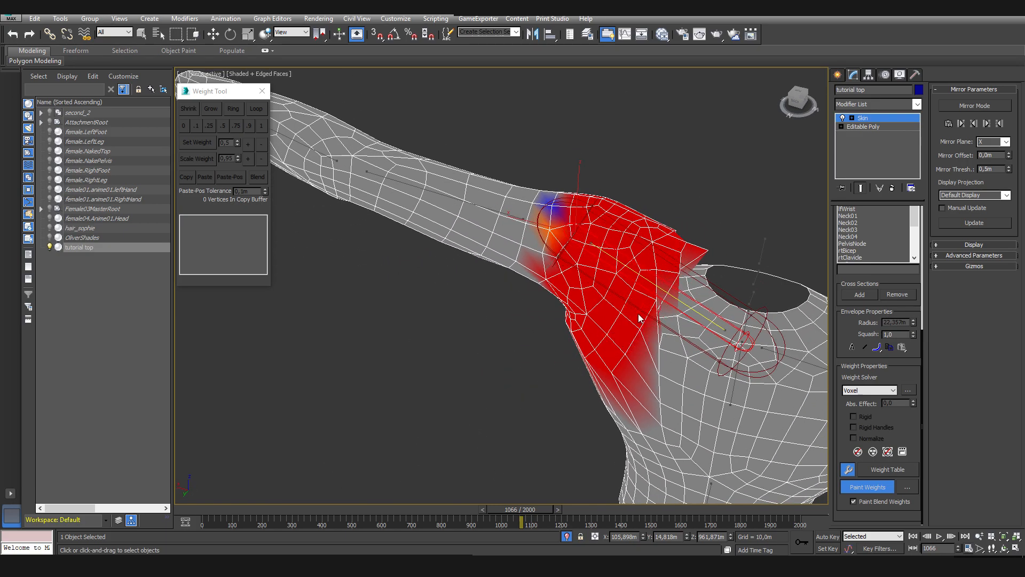
{"action": "middle_click_drag", "start_coordinate": [821, 335], "coordinate": [552, 353], "text": "alt"}
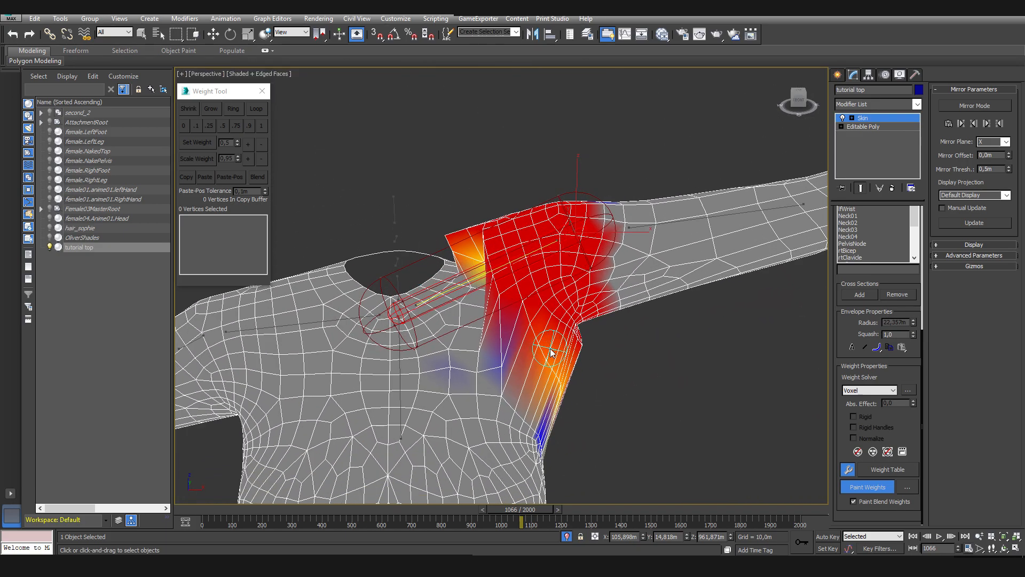
Select the lfBicep bone and paint its skin weights onto the front of the left shoulder joint
{"action": "scroll", "coordinate": [859, 282], "scroll_direction": "up", "scroll_amount": 1}
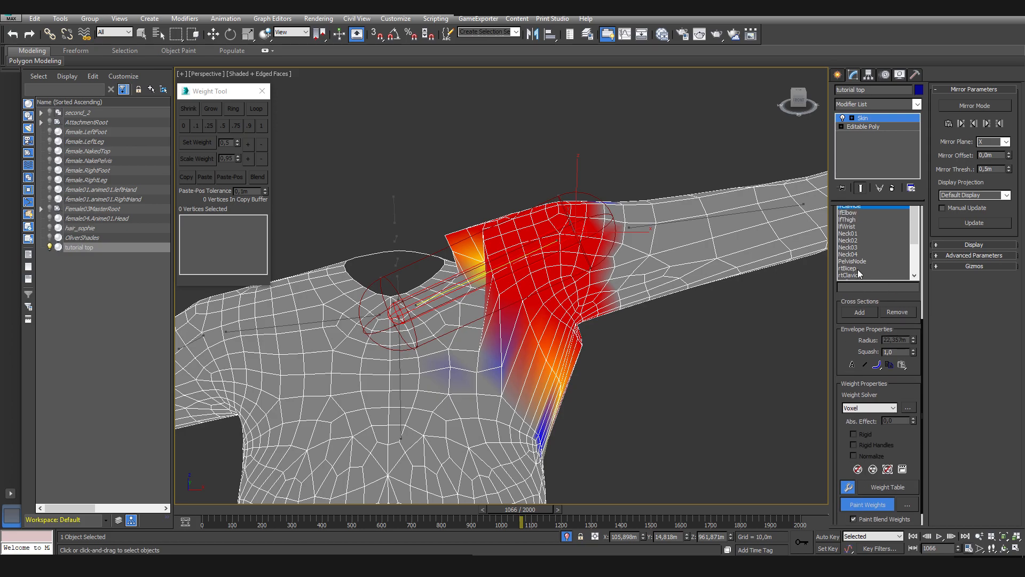
{"action": "left_click", "coordinate": [849, 268]}
{"action": "scroll", "coordinate": [874, 281], "scroll_direction": "up", "scroll_amount": 2}
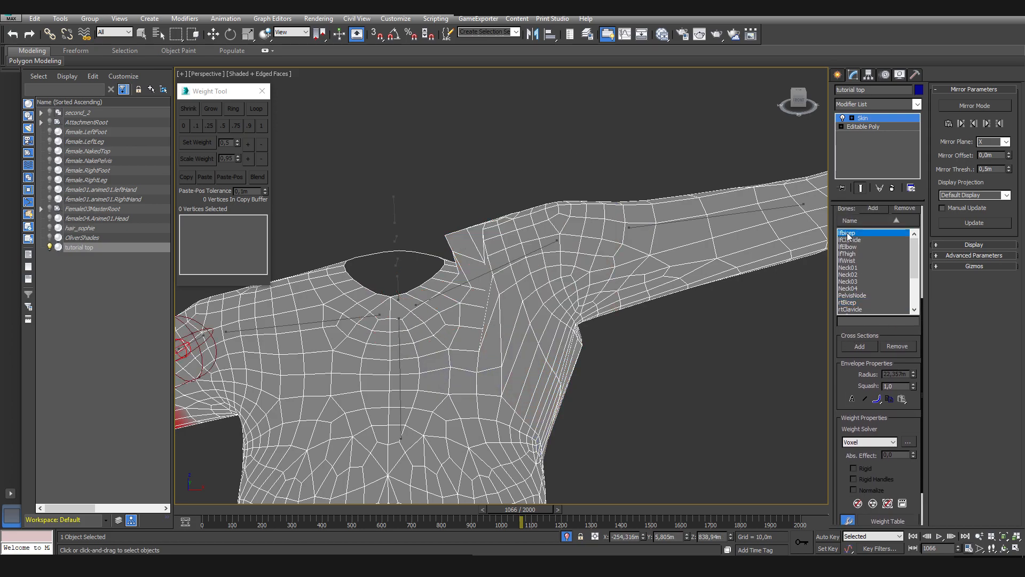
{"action": "left_click_drag", "start_coordinate": [837, 435], "coordinate": [837, 383]}
{"action": "mouse_move", "coordinate": [570, 223]}
{"action": "left_mouse_down"}
{"action": "mouse_move", "coordinate": [571, 240]}
{"action": "mouse_move", "coordinate": [558, 219]}
{"action": "mouse_move", "coordinate": [551, 289]}
{"action": "left_mouse_up"}
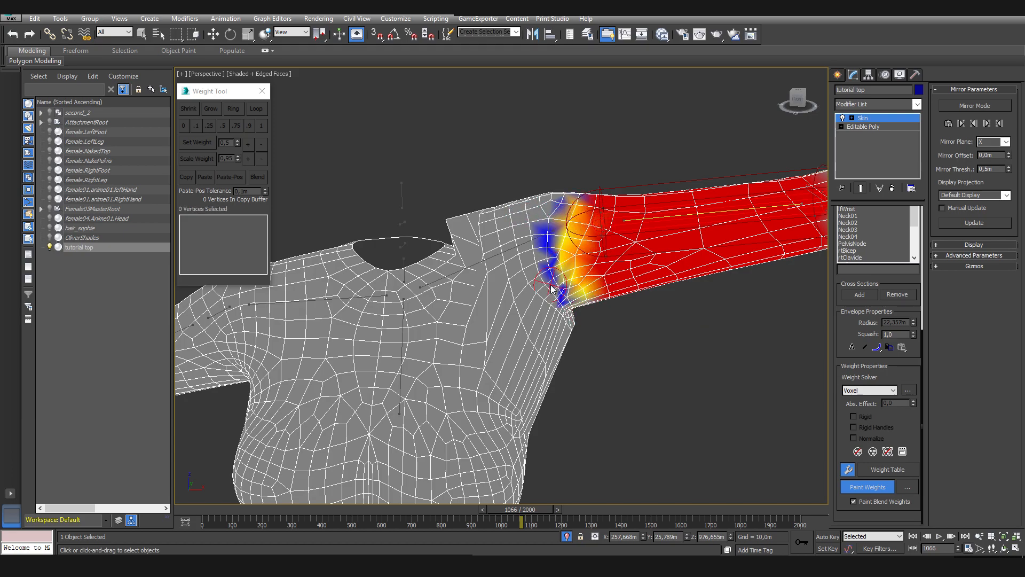
Extend the painted lfBicep weights around the left shoulder joint and down to the armpit
{"action": "middle_click_drag", "start_coordinate": [551, 288], "coordinate": [563, 281], "text": "alt"}
{"action": "left_click_drag", "start_coordinate": [602, 317], "coordinate": [582, 298]}
{"action": "middle_click_drag", "start_coordinate": [582, 298], "coordinate": [662, 332], "text": "alt"}
{"action": "left_click_drag", "start_coordinate": [557, 278], "coordinate": [531, 235]}
{"action": "mouse_move", "coordinate": [530, 235]}
{"action": "middle_mouse_down", "text": "alt"}
{"action": "mouse_move", "coordinate": [549, 261]}
{"action": "mouse_move", "coordinate": [498, 204]}
{"action": "mouse_move", "coordinate": [688, 227]}
{"action": "mouse_move", "coordinate": [898, 487]}
{"action": "middle_mouse_up", "text": "alt"}
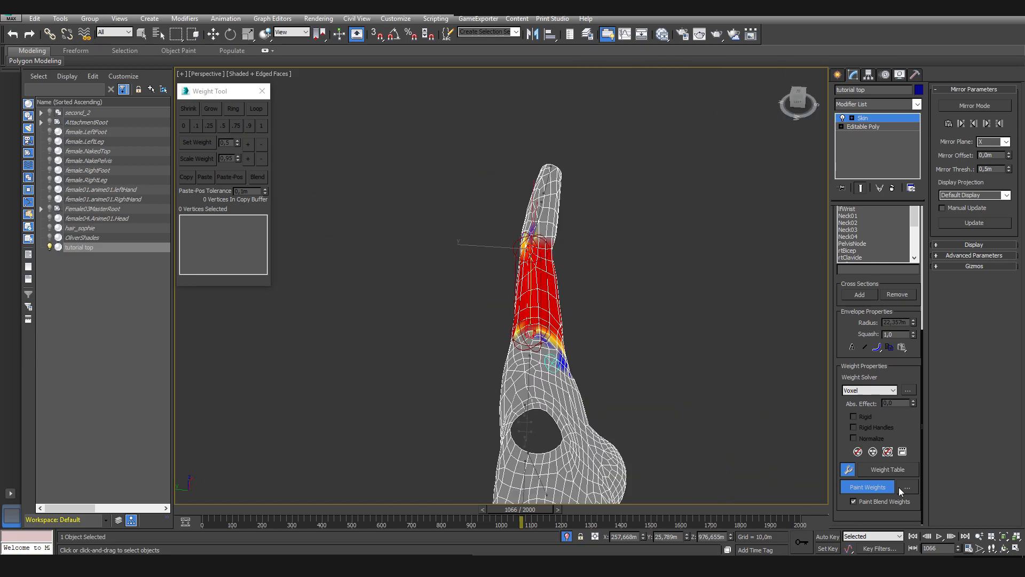
{"action": "middle_click_drag", "start_coordinate": [604, 392], "coordinate": [826, 498]}
{"action": "scroll", "coordinate": [560, 315], "scroll_direction": "up", "scroll_amount": 5}
{"action": "middle_click_drag", "start_coordinate": [716, 437], "coordinate": [710, 344], "text": "alt"}
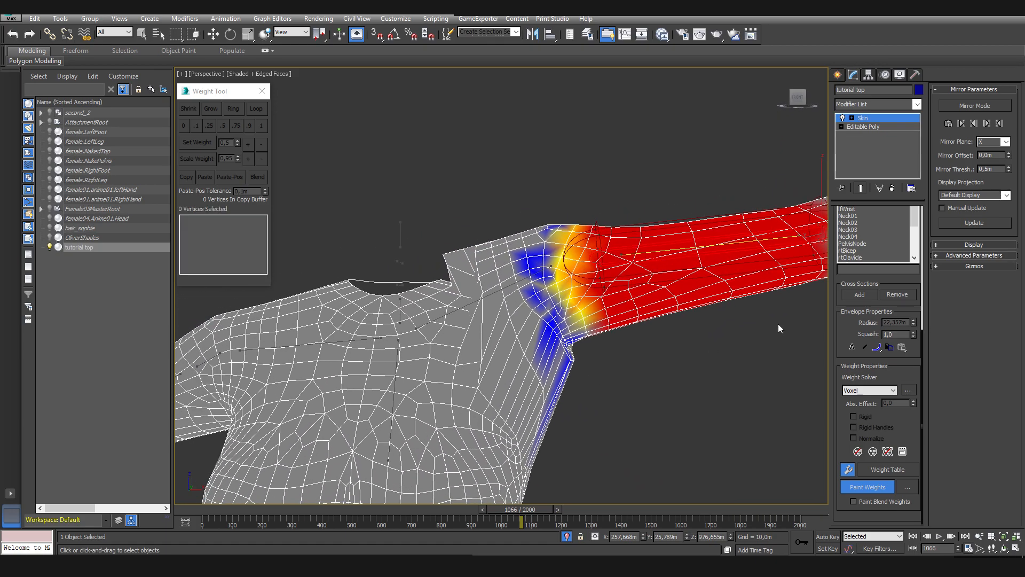
Select the Spine04 bone and paint its skin weights over the distorted area between the neckline and left shoulder
{"action": "scroll", "coordinate": [858, 248], "scroll_direction": "down", "scroll_amount": 2}
{"action": "left_click", "coordinate": [863, 257]}
{"action": "middle_click_drag", "start_coordinate": [578, 298], "coordinate": [623, 319]}
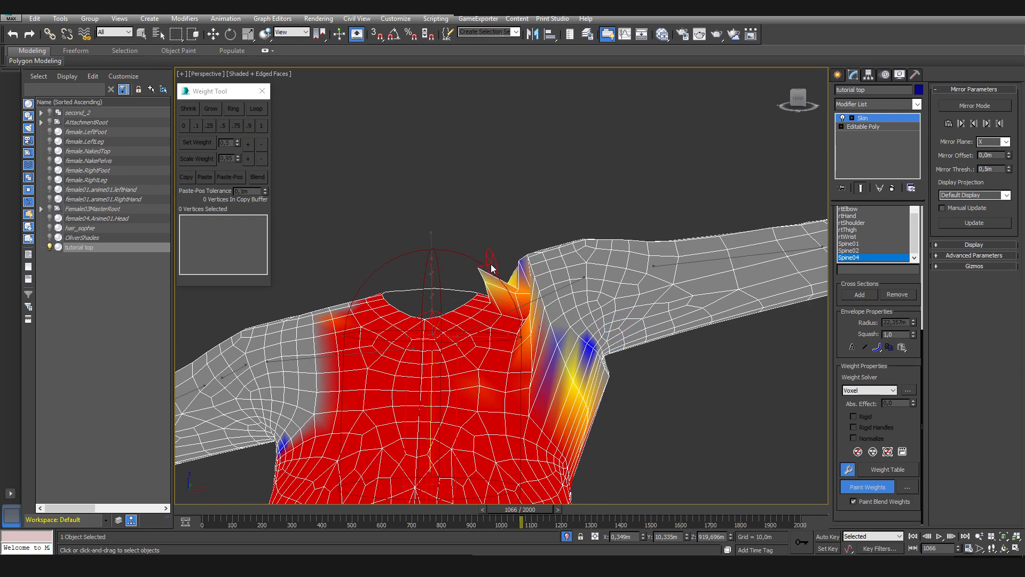
{"action": "middle_click_drag", "start_coordinate": [503, 286], "coordinate": [418, 258], "text": "alt"}
{"action": "mouse_move", "coordinate": [401, 253]}
{"action": "left_mouse_down"}
{"action": "mouse_move", "coordinate": [383, 281]}
{"action": "mouse_move", "coordinate": [394, 327]}
{"action": "left_mouse_up"}
{"action": "middle_click_drag", "start_coordinate": [413, 263], "coordinate": [460, 266]}
{"action": "left_click_drag", "start_coordinate": [445, 270], "coordinate": [434, 398]}
Paint the Spine04 skin weights smoothly over the distorted area between the neckline and the top of the left shoulder
{"action": "mouse_move", "coordinate": [433, 397]}
{"action": "middle_mouse_down", "text": "alt"}
{"action": "mouse_move", "coordinate": [450, 359]}
{"action": "mouse_move", "coordinate": [446, 328]}
{"action": "middle_mouse_up", "text": "alt"}
{"action": "left_click_drag", "start_coordinate": [437, 377], "coordinate": [434, 416]}
{"action": "middle_click_drag", "start_coordinate": [433, 417], "coordinate": [432, 364], "text": "alt"}
{"action": "mouse_move", "coordinate": [431, 334]}
{"action": "left_mouse_down"}
{"action": "mouse_move", "coordinate": [435, 348]}
{"action": "mouse_move", "coordinate": [395, 395]}
{"action": "mouse_move", "coordinate": [432, 282]}
{"action": "left_mouse_up"}
{"action": "middle_click_drag", "start_coordinate": [417, 316], "coordinate": [513, 277], "text": "alt"}
{"action": "mouse_move", "coordinate": [631, 252]}
{"action": "left_mouse_down"}
{"action": "mouse_move", "coordinate": [649, 288]}
{"action": "mouse_move", "coordinate": [644, 307]}
{"action": "mouse_move", "coordinate": [686, 384]}
{"action": "mouse_move", "coordinate": [655, 295]}
{"action": "left_mouse_up"}
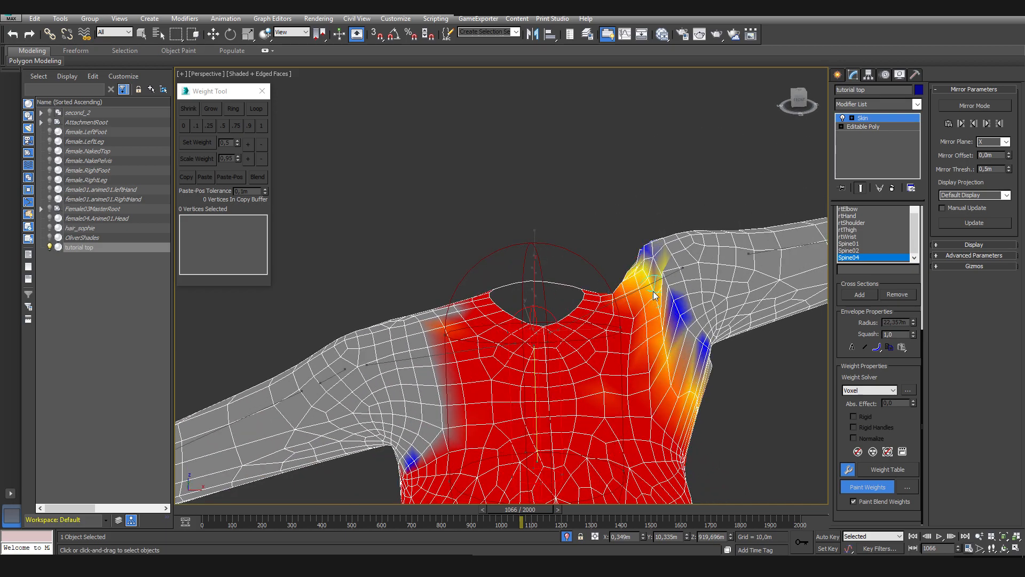
Blend the Spine04 skin weights down the side and back of the torso below the left armpit
{"action": "middle_click_drag", "start_coordinate": [639, 260], "coordinate": [664, 403], "text": "alt"}
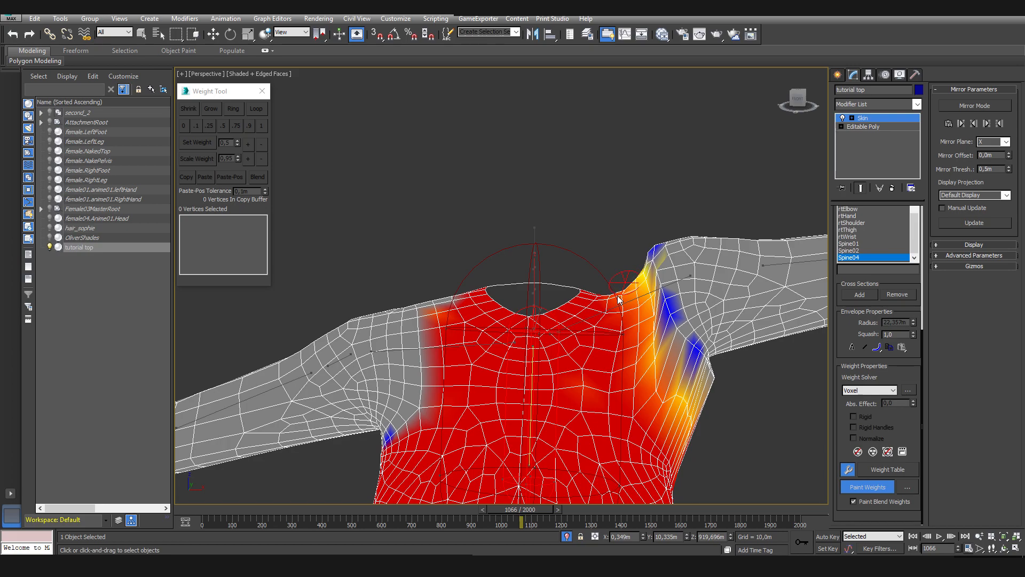
{"action": "middle_click_drag", "start_coordinate": [662, 369], "coordinate": [419, 417], "text": "alt"}
{"action": "mouse_move", "coordinate": [345, 319]}
{"action": "left_mouse_down"}
{"action": "mouse_move", "coordinate": [339, 347]}
{"action": "mouse_move", "coordinate": [431, 351]}
{"action": "left_mouse_up"}
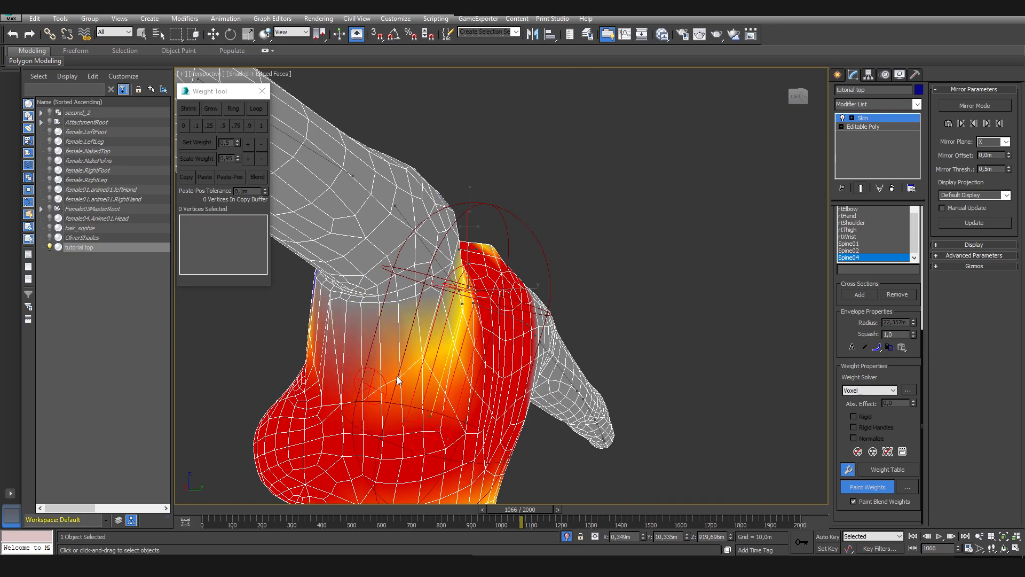
{"action": "left_click_drag", "start_coordinate": [377, 383], "coordinate": [450, 355]}
{"action": "middle_click_drag", "start_coordinate": [451, 355], "coordinate": [398, 374], "text": "alt"}
{"action": "middle_click_drag", "start_coordinate": [368, 416], "coordinate": [735, 386], "text": "alt"}
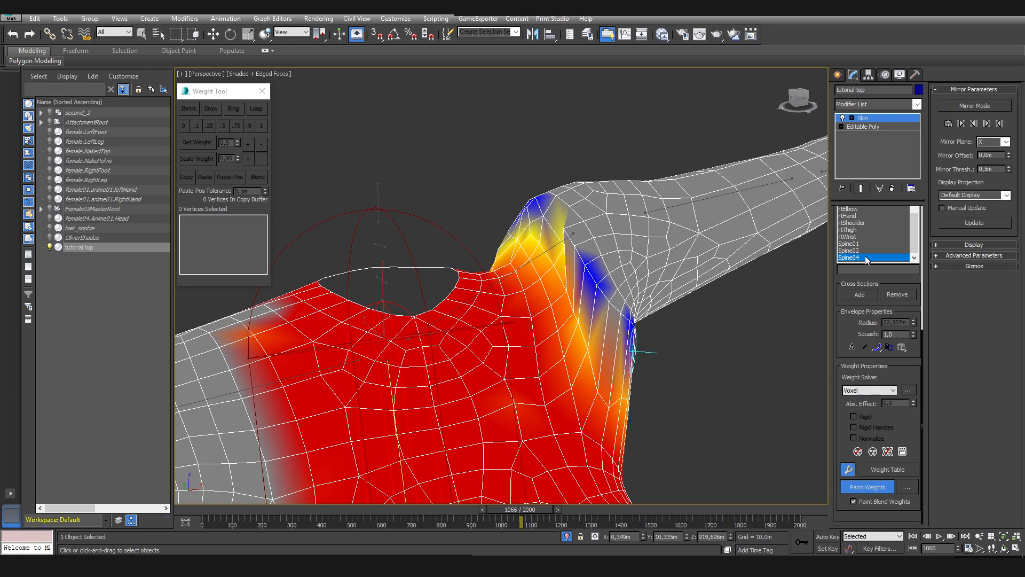
Select the lfClavicle bone and blend its skin weights around the front and back of the left shoulder
{"action": "scroll", "coordinate": [862, 240], "scroll_direction": "up", "scroll_amount": 2}
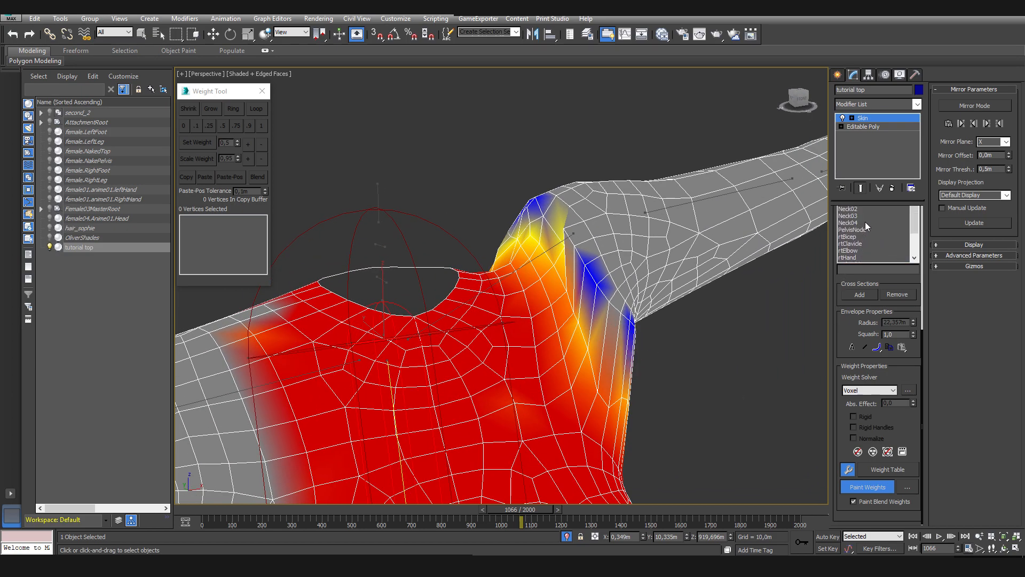
{"action": "scroll", "coordinate": [844, 273], "scroll_direction": "up", "scroll_amount": 3}
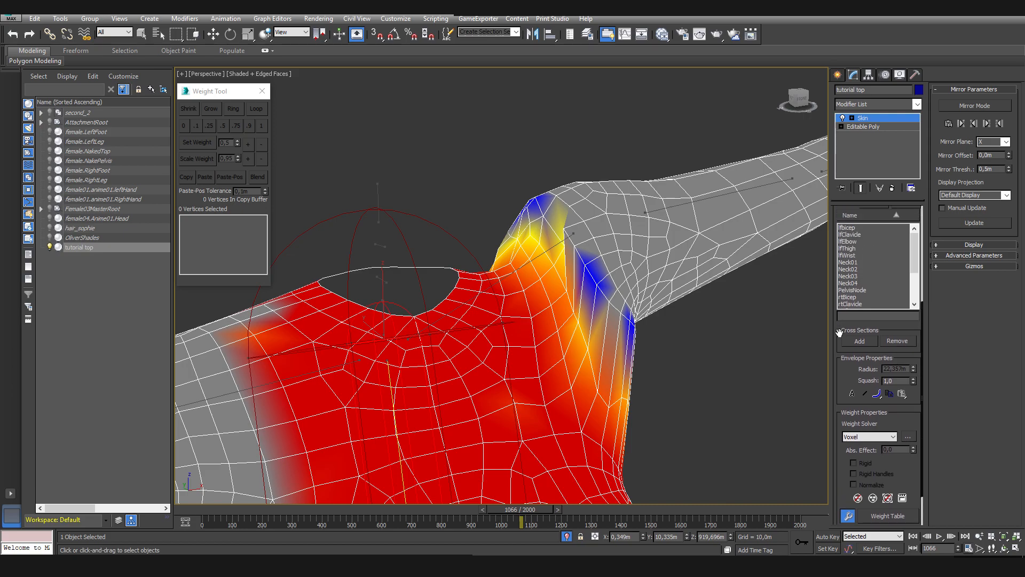
{"action": "left_click", "coordinate": [863, 257]}
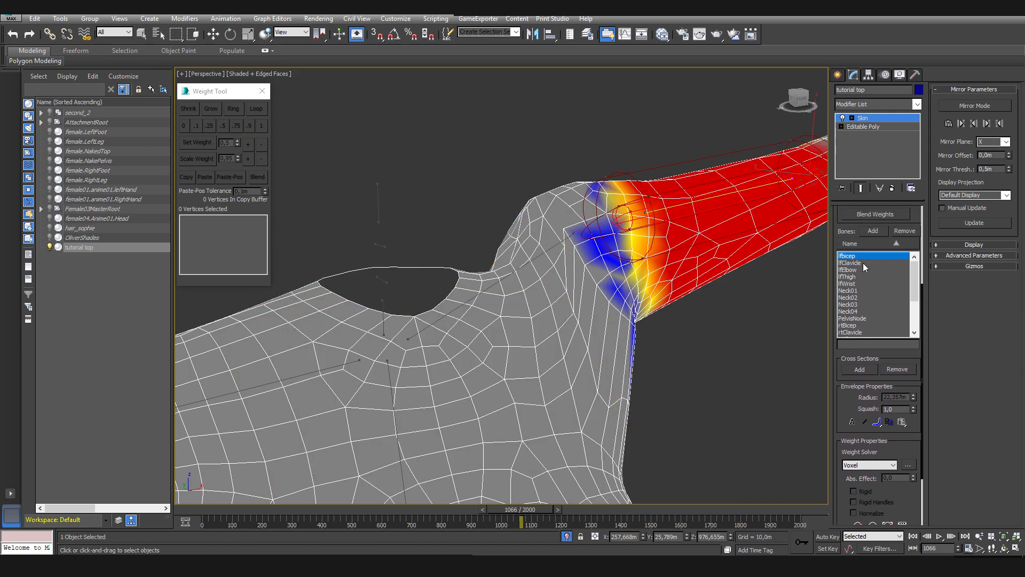
{"action": "left_click", "coordinate": [862, 263]}
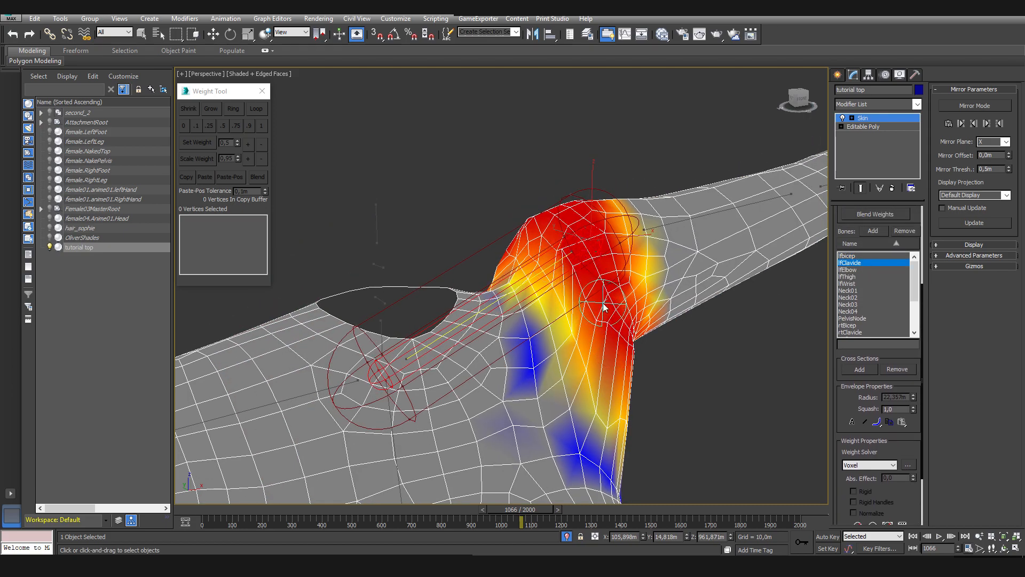
{"action": "middle_click_drag", "start_coordinate": [594, 332], "coordinate": [622, 316], "text": "alt"}
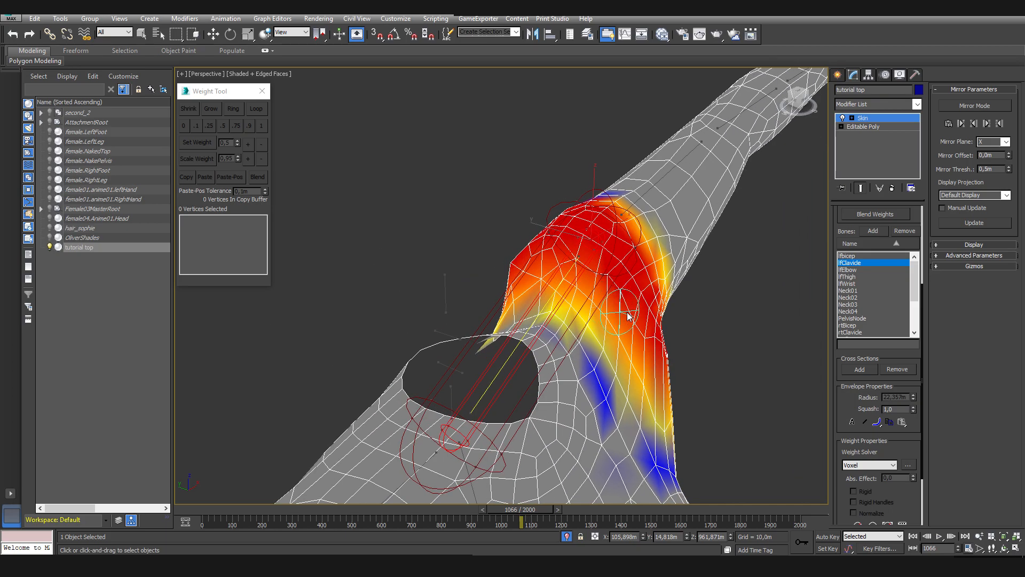
{"action": "middle_click_drag", "start_coordinate": [558, 263], "coordinate": [654, 247], "text": "alt"}
{"action": "middle_click_drag", "start_coordinate": [611, 283], "coordinate": [620, 291], "text": "alt"}
{"action": "middle_click_drag", "start_coordinate": [634, 430], "coordinate": [590, 275], "text": "alt"}
{"action": "middle_click_drag", "start_coordinate": [669, 325], "coordinate": [566, 285], "text": "alt"}
{"action": "mouse_move", "coordinate": [621, 366]}
{"action": "middle_mouse_down", "text": "alt"}
{"action": "mouse_move", "coordinate": [588, 373]}
{"action": "mouse_move", "coordinate": [579, 423]}
{"action": "mouse_move", "coordinate": [528, 431]}
{"action": "mouse_move", "coordinate": [478, 419]}
{"action": "middle_mouse_up", "text": "alt"}
{"action": "mouse_move", "coordinate": [506, 402]}
{"action": "left_mouse_down"}
{"action": "mouse_move", "coordinate": [542, 460]}
{"action": "mouse_move", "coordinate": [522, 421]}
{"action": "mouse_move", "coordinate": [557, 447]}
{"action": "left_mouse_up"}
{"action": "mouse_move", "coordinate": [558, 447]}
{"action": "middle_mouse_down", "text": "alt"}
{"action": "mouse_move", "coordinate": [501, 455]}
{"action": "mouse_move", "coordinate": [536, 443]}
{"action": "mouse_move", "coordinate": [659, 451]}
{"action": "mouse_move", "coordinate": [554, 463]}
{"action": "mouse_move", "coordinate": [641, 416]}
{"action": "middle_mouse_up", "text": "alt"}
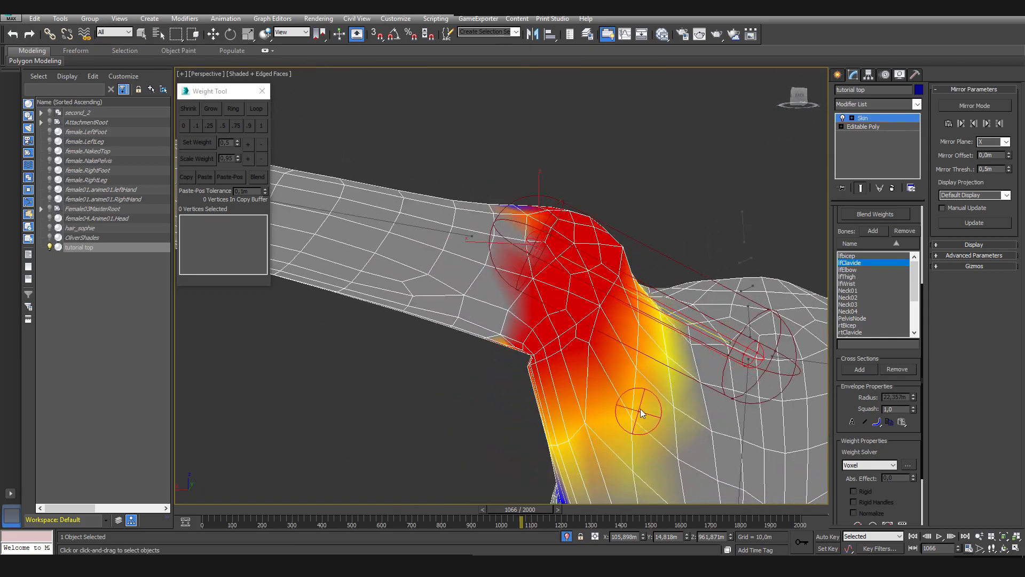
{"action": "middle_click_drag", "start_coordinate": [635, 357], "coordinate": [480, 235], "text": "alt"}
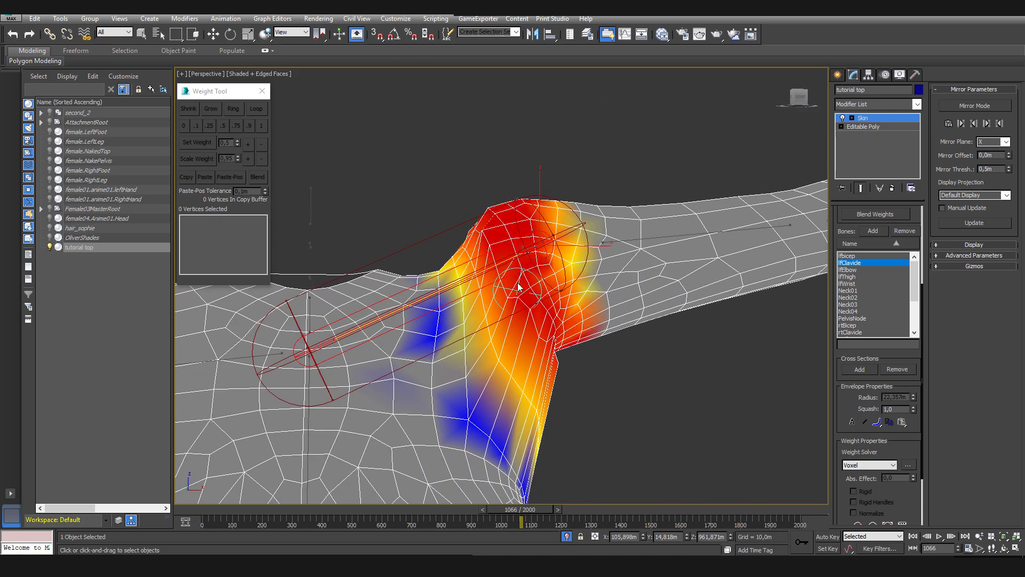
Scrub the arm animation and inspect the left armpit against the full character in wireframe, ending at frame 1068 with the top isolated again
{"action": "mouse_move", "coordinate": [545, 511]}
{"action": "left_mouse_down"}
{"action": "mouse_move", "coordinate": [529, 514]}
{"action": "mouse_move", "coordinate": [541, 514]}
{"action": "left_mouse_up"}
{"action": "scroll", "coordinate": [538, 425], "scroll_direction": "down", "scroll_amount": 5}
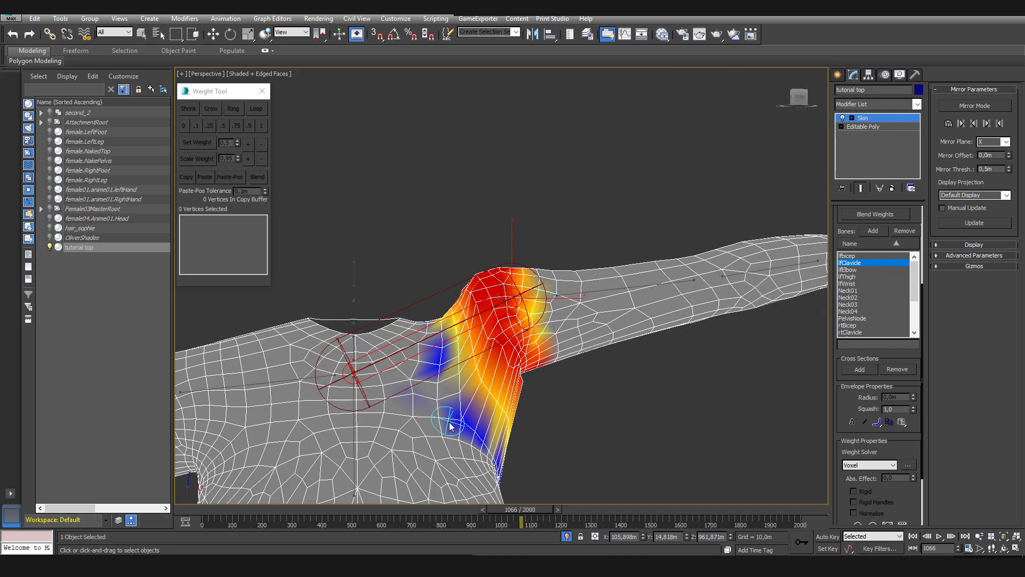
{"action": "mouse_move", "coordinate": [533, 511]}
{"action": "left_mouse_down"}
{"action": "mouse_move", "coordinate": [775, 518]}
{"action": "mouse_move", "coordinate": [391, 515]}
{"action": "mouse_move", "coordinate": [536, 523]}
{"action": "left_mouse_up"}
{"action": "key", "text": "F3"}
{"action": "left_click", "coordinate": [567, 536]}
{"action": "scroll", "coordinate": [534, 446], "scroll_direction": "up", "scroll_amount": 4}
{"action": "scroll", "coordinate": [468, 315], "scroll_direction": "up", "scroll_amount": 2}
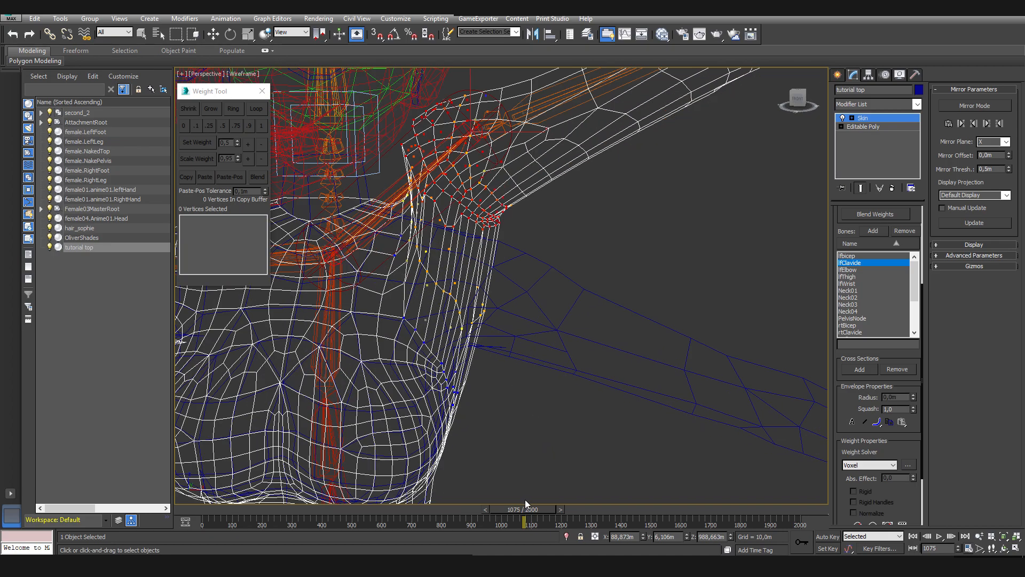
{"action": "left_click_drag", "start_coordinate": [523, 515], "coordinate": [521, 508]}
{"action": "key", "text": "F3"}
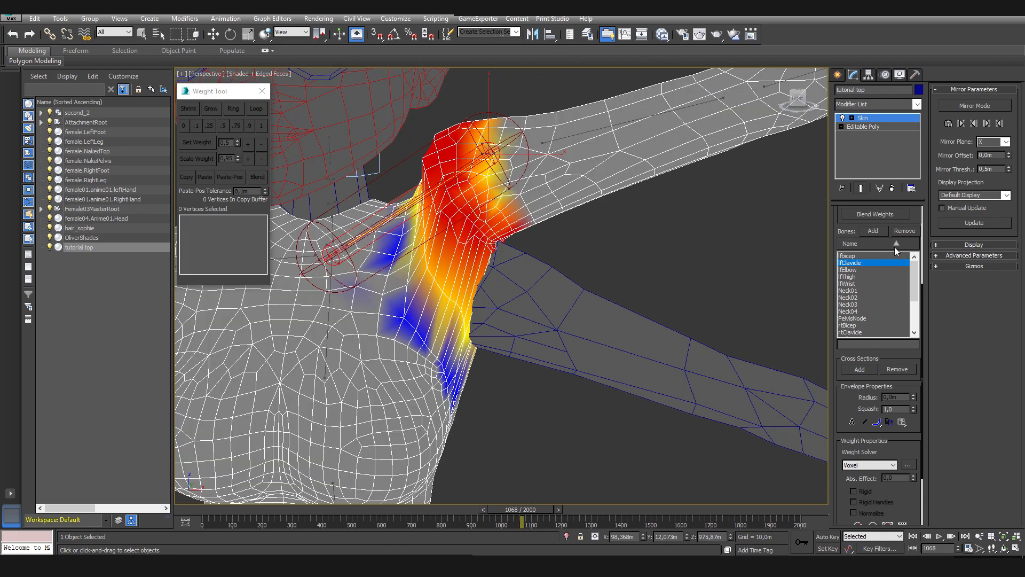
{"action": "key", "text": "w"}
{"action": "key", "text": "alt+q"}
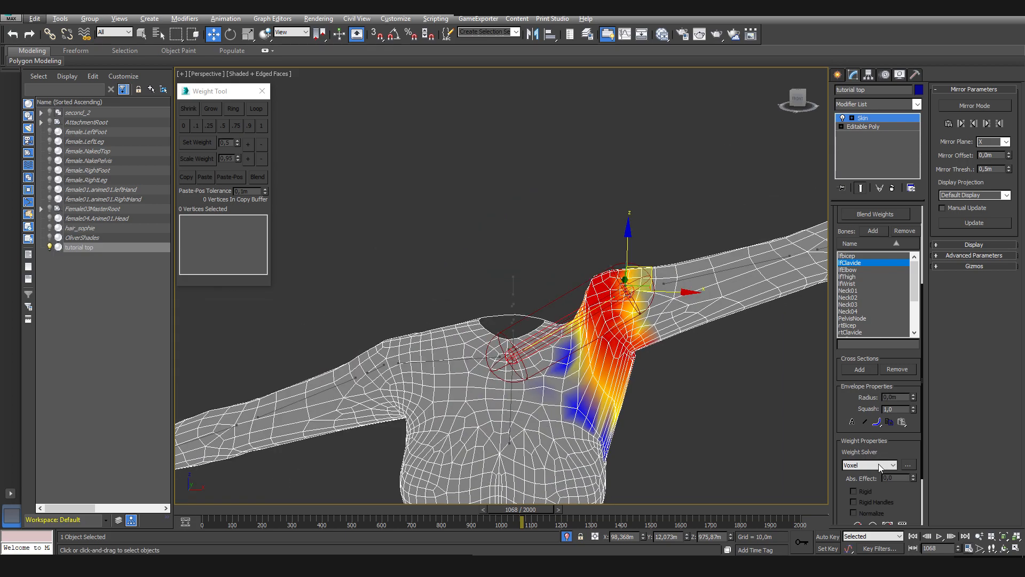
Turn off Paint Blend Weights and paint lfClavicle weights from the left shoulder across to the neckline
{"action": "scroll", "coordinate": [878, 462], "scroll_direction": "down", "scroll_amount": 5}
{"action": "left_click", "coordinate": [878, 491]}
{"action": "mouse_move", "coordinate": [587, 398]}
{"action": "middle_mouse_down", "text": "alt"}
{"action": "mouse_move", "coordinate": [565, 337]}
{"action": "mouse_move", "coordinate": [641, 374]}
{"action": "middle_mouse_up", "text": "alt"}
{"action": "scroll", "coordinate": [639, 363], "scroll_direction": "up", "scroll_amount": 5}
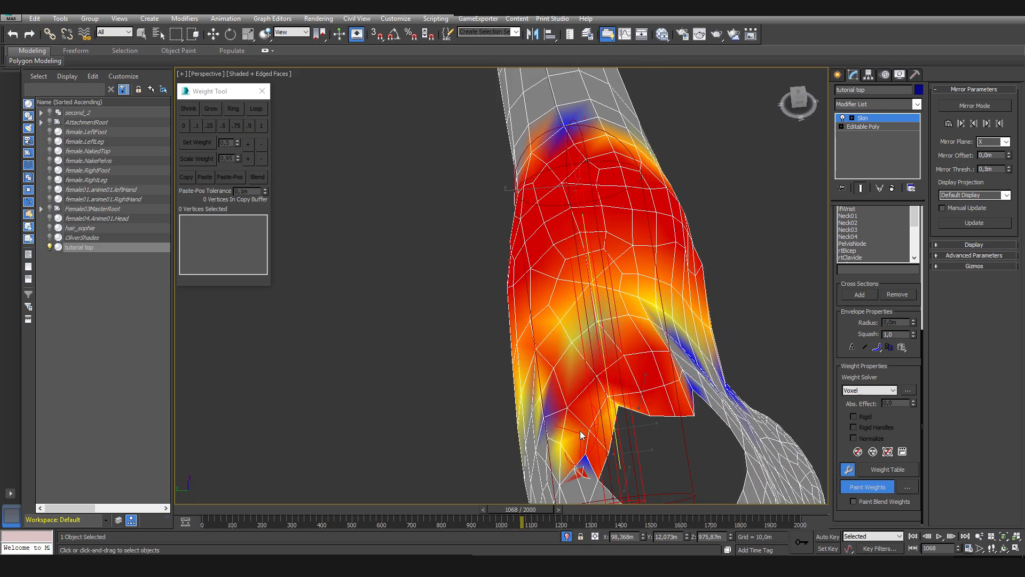
{"action": "middle_click_drag", "start_coordinate": [581, 436], "coordinate": [499, 366], "text": "alt"}
{"action": "mouse_move", "coordinate": [412, 361]}
{"action": "left_mouse_down"}
{"action": "mouse_move", "coordinate": [454, 373]}
{"action": "mouse_move", "coordinate": [503, 353]}
{"action": "mouse_move", "coordinate": [528, 299]}
{"action": "left_mouse_up"}
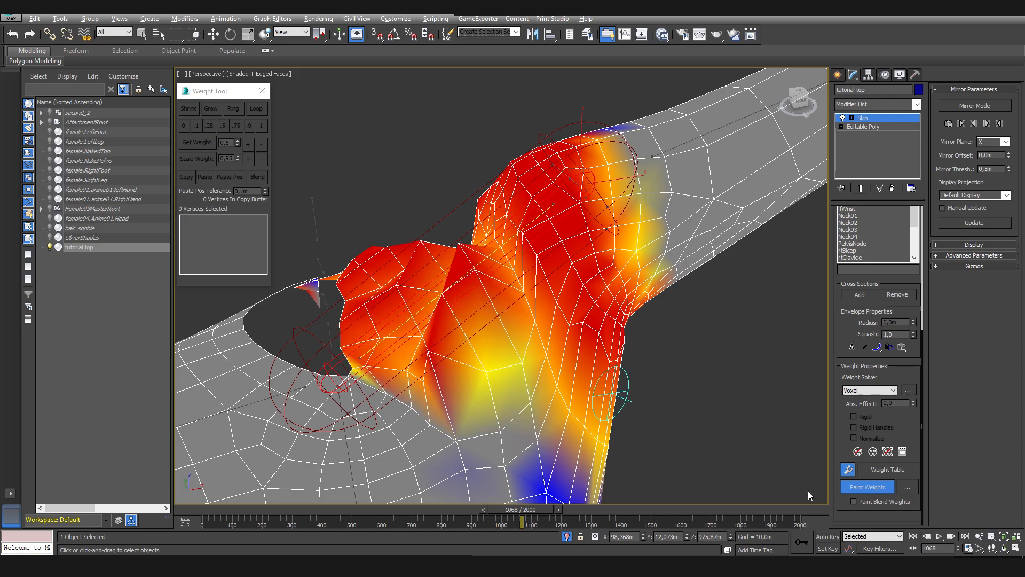
Turn on Paint Blend Weights and smooth the new lfClavicle weights between the neckline and the left shoulder, front and back
{"action": "left_click", "coordinate": [883, 503]}
{"action": "middle_click_drag", "start_coordinate": [520, 333], "coordinate": [478, 337], "text": "alt"}
{"action": "mouse_move", "coordinate": [479, 337]}
{"action": "left_mouse_down"}
{"action": "mouse_move", "coordinate": [469, 300]}
{"action": "mouse_move", "coordinate": [483, 341]}
{"action": "mouse_move", "coordinate": [458, 319]}
{"action": "mouse_move", "coordinate": [470, 368]}
{"action": "mouse_move", "coordinate": [438, 374]}
{"action": "mouse_move", "coordinate": [429, 398]}
{"action": "left_mouse_up"}
{"action": "middle_click_drag", "start_coordinate": [429, 397], "coordinate": [411, 383]}
{"action": "mouse_move", "coordinate": [411, 384]}
{"action": "left_mouse_down"}
{"action": "mouse_move", "coordinate": [425, 373]}
{"action": "mouse_move", "coordinate": [459, 393]}
{"action": "left_mouse_up"}
{"action": "mouse_move", "coordinate": [427, 331]}
{"action": "middle_mouse_down", "text": "alt"}
{"action": "mouse_move", "coordinate": [748, 405]}
{"action": "mouse_move", "coordinate": [536, 365]}
{"action": "middle_mouse_up", "text": "alt"}
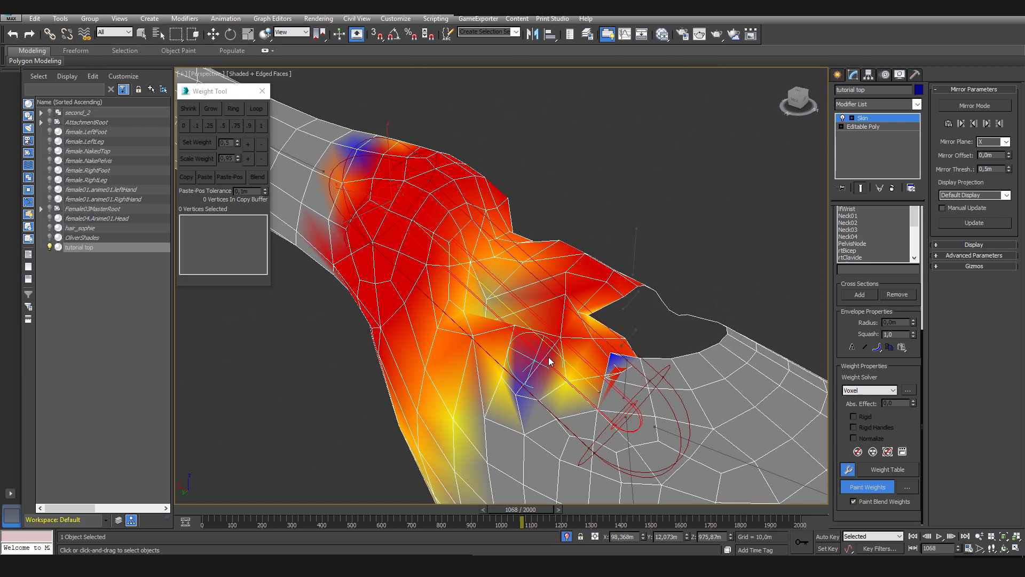
{"action": "mouse_move", "coordinate": [556, 369]}
{"action": "left_mouse_down"}
{"action": "mouse_move", "coordinate": [589, 379]}
{"action": "mouse_move", "coordinate": [613, 365]}
{"action": "left_mouse_up"}
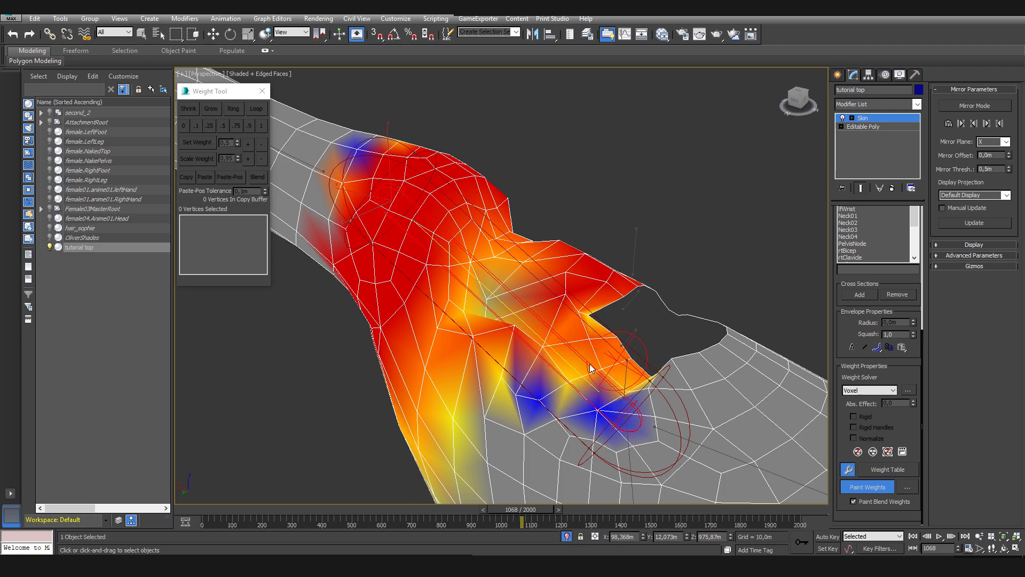
{"action": "mouse_move", "coordinate": [544, 311]}
{"action": "left_mouse_down"}
{"action": "mouse_move", "coordinate": [487, 323]}
{"action": "mouse_move", "coordinate": [514, 274]}
{"action": "mouse_move", "coordinate": [515, 233]}
{"action": "left_mouse_up"}
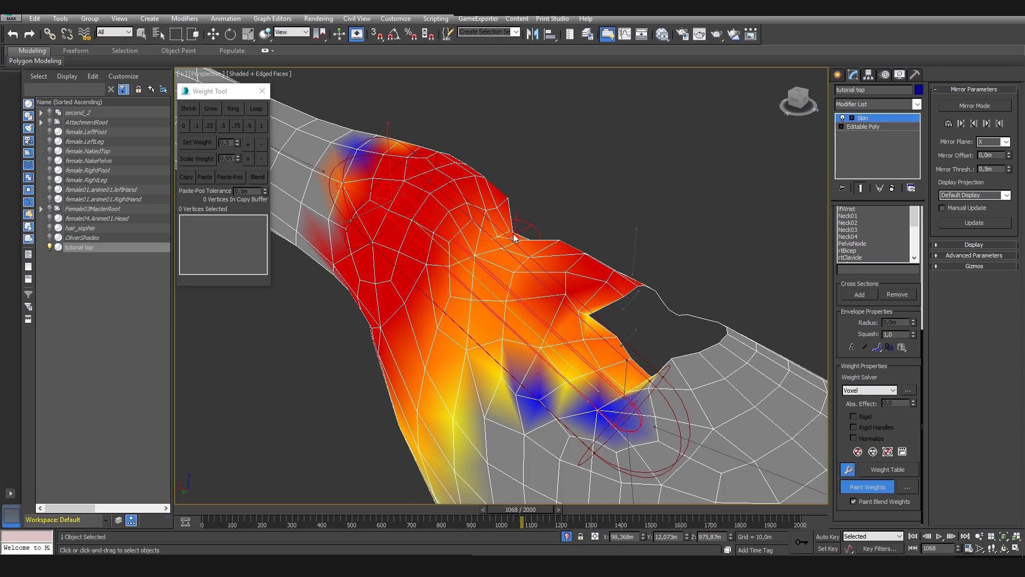
Continue blending the lfClavicle weights over the top of the left shoulder and down the upper chest toward the armpit
{"action": "middle_click_drag", "start_coordinate": [516, 233], "coordinate": [422, 254], "text": "alt"}
{"action": "middle_click_drag", "start_coordinate": [362, 265], "coordinate": [478, 267], "text": "alt"}
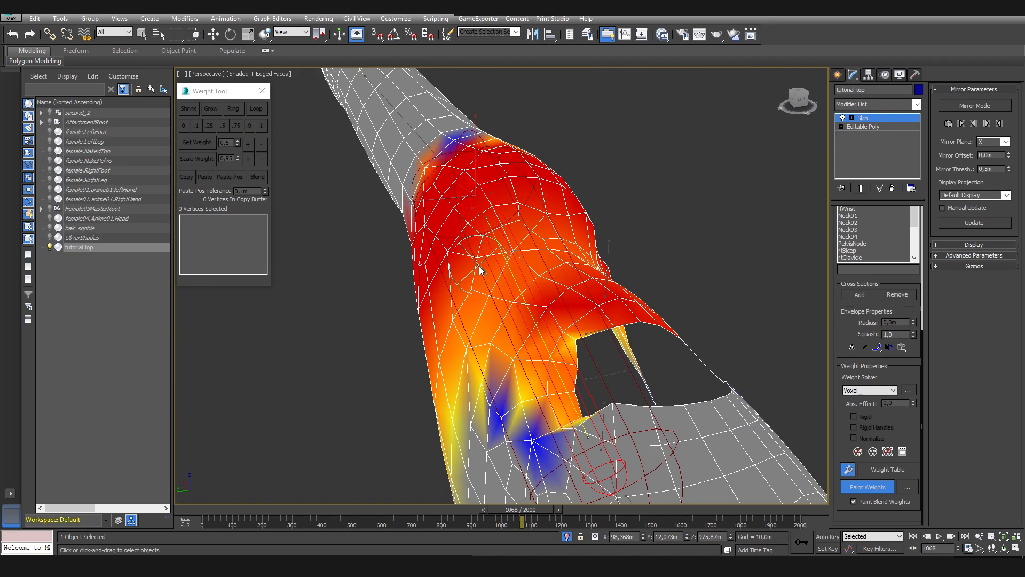
{"action": "middle_click_drag", "start_coordinate": [520, 302], "coordinate": [382, 210], "text": "alt"}
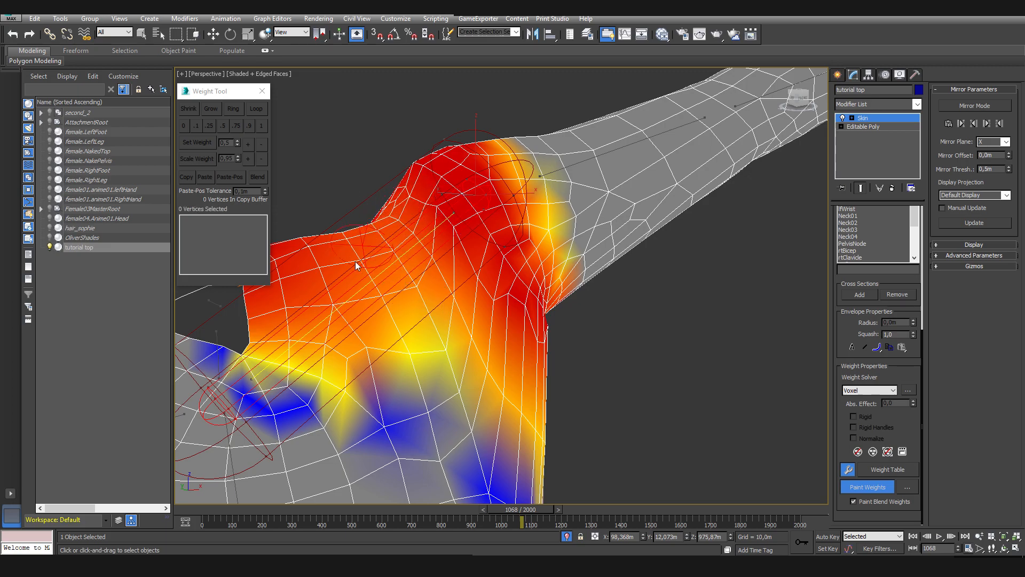
{"action": "mouse_move", "coordinate": [360, 248]}
{"action": "middle_mouse_down", "text": "alt"}
{"action": "mouse_move", "coordinate": [508, 321]}
{"action": "mouse_move", "coordinate": [457, 293]}
{"action": "mouse_move", "coordinate": [563, 370]}
{"action": "middle_mouse_up", "text": "alt"}
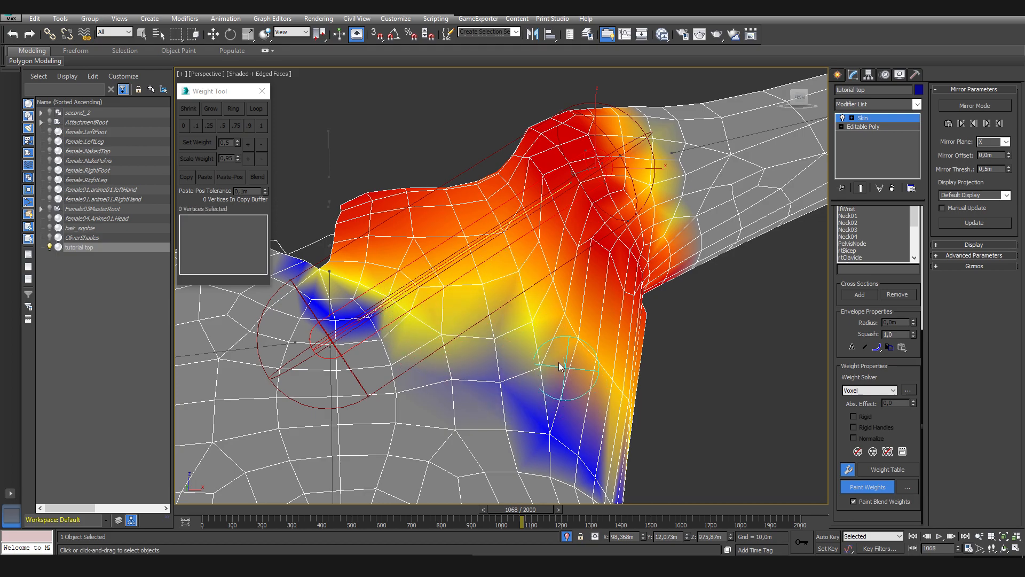
{"action": "scroll", "coordinate": [494, 353], "scroll_direction": "down", "scroll_amount": 4}
{"action": "middle_click_drag", "start_coordinate": [590, 320], "coordinate": [506, 316], "text": "alt"}
{"action": "mouse_move", "coordinate": [608, 341]}
{"action": "middle_mouse_down", "text": "alt"}
{"action": "mouse_move", "coordinate": [544, 337]}
{"action": "mouse_move", "coordinate": [600, 328]}
{"action": "middle_mouse_up", "text": "alt"}
{"action": "left_click_drag", "start_coordinate": [600, 328], "coordinate": [591, 352]}
{"action": "middle_click_drag", "start_coordinate": [634, 331], "coordinate": [463, 290], "text": "alt"}
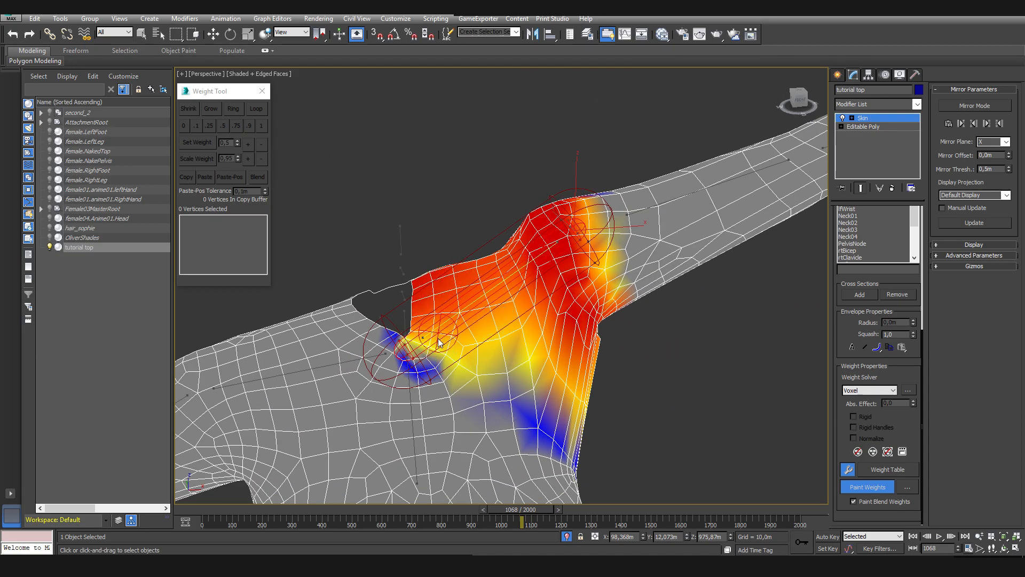
Scrub the arm animation to frame 1079 and blend the lfClavicle weights below the neckline and around the left armpit
{"action": "mouse_move", "coordinate": [547, 506]}
{"action": "left_mouse_down"}
{"action": "mouse_move", "coordinate": [524, 508]}
{"action": "mouse_move", "coordinate": [545, 502]}
{"action": "left_mouse_up"}
{"action": "mouse_move", "coordinate": [580, 442]}
{"action": "middle_mouse_down", "text": "alt"}
{"action": "mouse_move", "coordinate": [434, 397]}
{"action": "mouse_move", "coordinate": [683, 401]}
{"action": "mouse_move", "coordinate": [491, 376]}
{"action": "mouse_move", "coordinate": [532, 402]}
{"action": "middle_mouse_up", "text": "alt"}
{"action": "middle_click_drag", "start_coordinate": [464, 412], "coordinate": [562, 419], "text": "alt"}
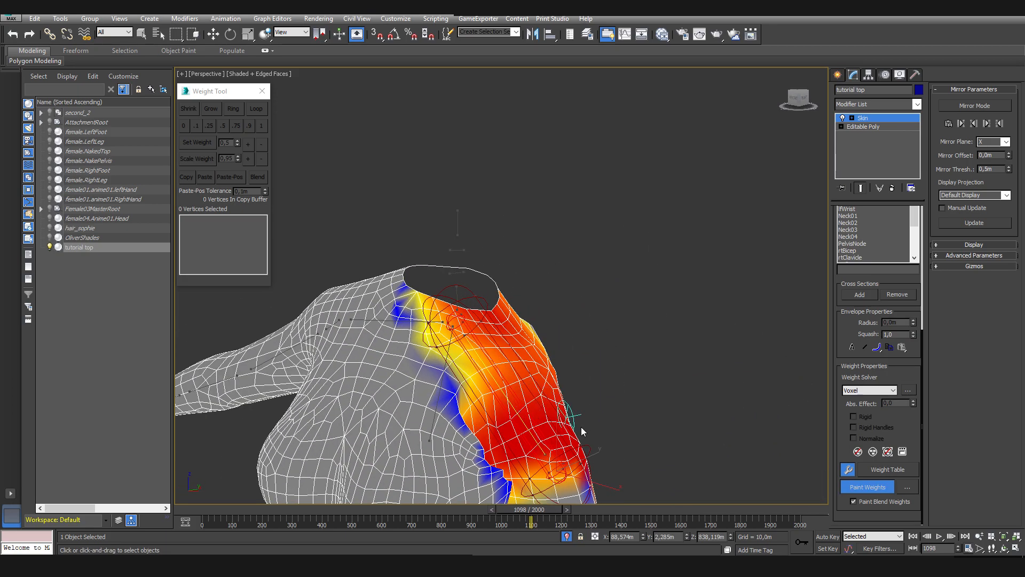
{"action": "left_click_drag", "start_coordinate": [548, 508], "coordinate": [543, 509]}
{"action": "middle_click_drag", "start_coordinate": [427, 337], "coordinate": [470, 344], "text": "alt"}
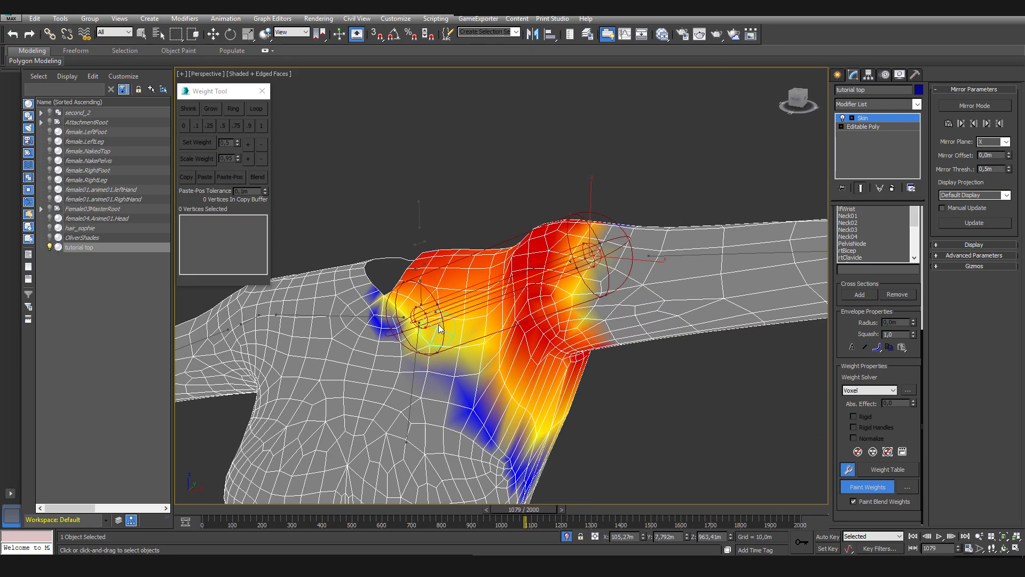
{"action": "left_click_drag", "start_coordinate": [426, 332], "coordinate": [426, 338]}
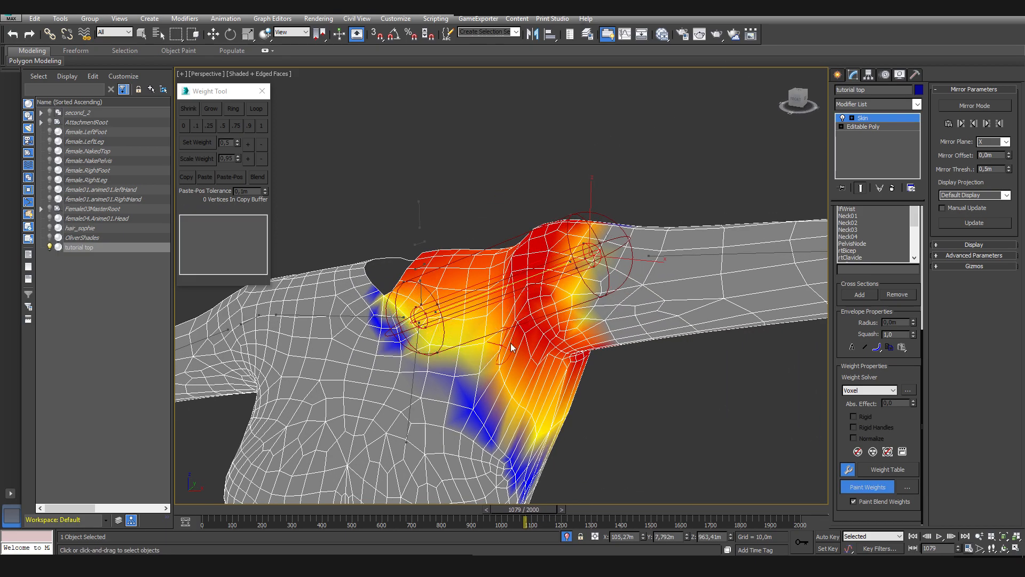
{"action": "middle_click_drag", "start_coordinate": [562, 419], "coordinate": [593, 406], "text": "alt"}
{"action": "middle_click_drag", "start_coordinate": [625, 349], "coordinate": [533, 333], "text": "alt"}
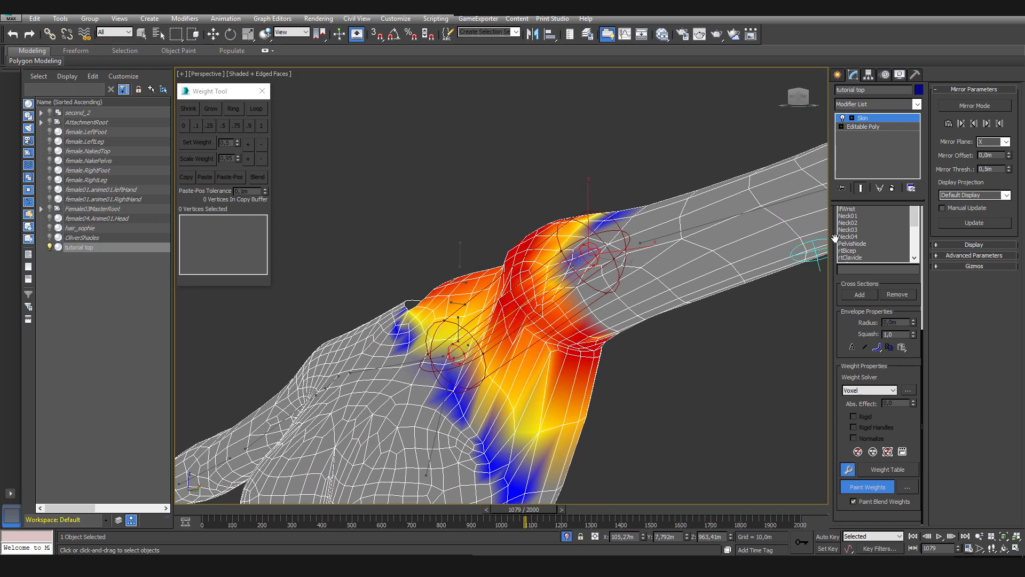
Select the lfBicep bone and blend its skin weights around the front, underside and back of the left shoulder joint
{"action": "left_click_drag", "start_coordinate": [855, 285], "coordinate": [859, 358]}
{"action": "left_click", "coordinate": [856, 261]}
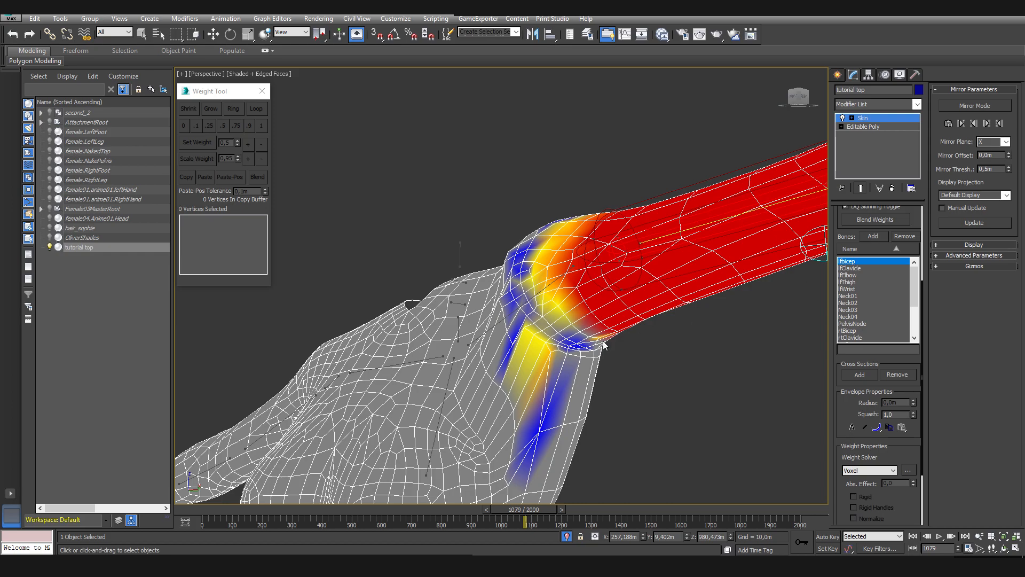
{"action": "middle_click_drag", "start_coordinate": [536, 329], "coordinate": [538, 339], "text": "alt"}
{"action": "mouse_move", "coordinate": [483, 331]}
{"action": "left_mouse_down"}
{"action": "mouse_move", "coordinate": [489, 292]}
{"action": "mouse_move", "coordinate": [475, 266]}
{"action": "left_mouse_up"}
{"action": "middle_click_drag", "start_coordinate": [475, 267], "coordinate": [484, 287], "text": "alt"}
{"action": "left_click_drag", "start_coordinate": [460, 262], "coordinate": [453, 220]}
{"action": "middle_click_drag", "start_coordinate": [457, 314], "coordinate": [536, 338], "text": "alt"}
{"action": "mouse_move", "coordinate": [550, 369]}
{"action": "left_mouse_down"}
{"action": "mouse_move", "coordinate": [549, 307]}
{"action": "mouse_move", "coordinate": [547, 386]}
{"action": "mouse_move", "coordinate": [554, 315]}
{"action": "left_mouse_up"}
{"action": "middle_click_drag", "start_coordinate": [554, 314], "coordinate": [562, 376], "text": "alt"}
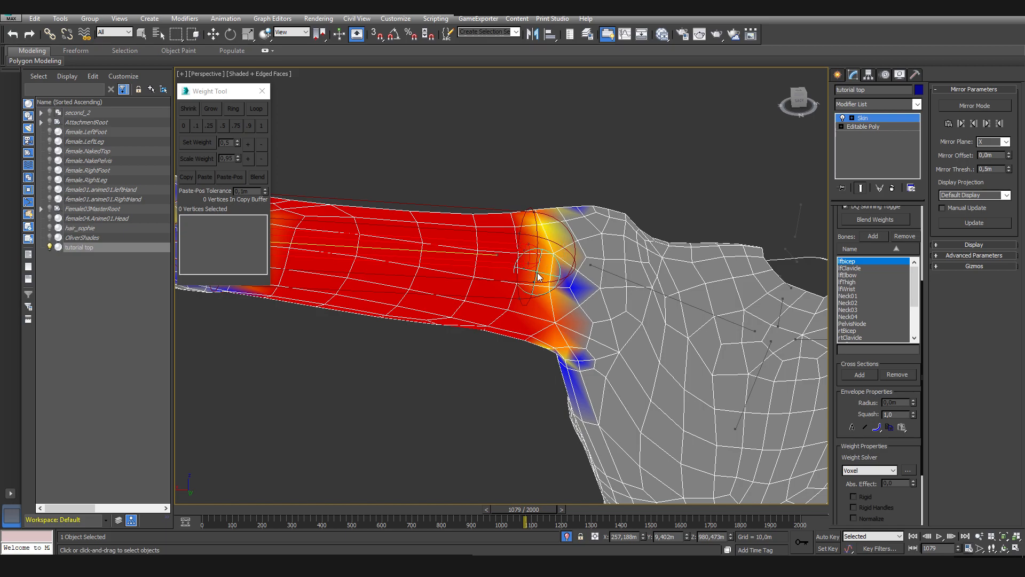
{"action": "middle_click_drag", "start_coordinate": [544, 235], "coordinate": [580, 396], "text": "alt"}
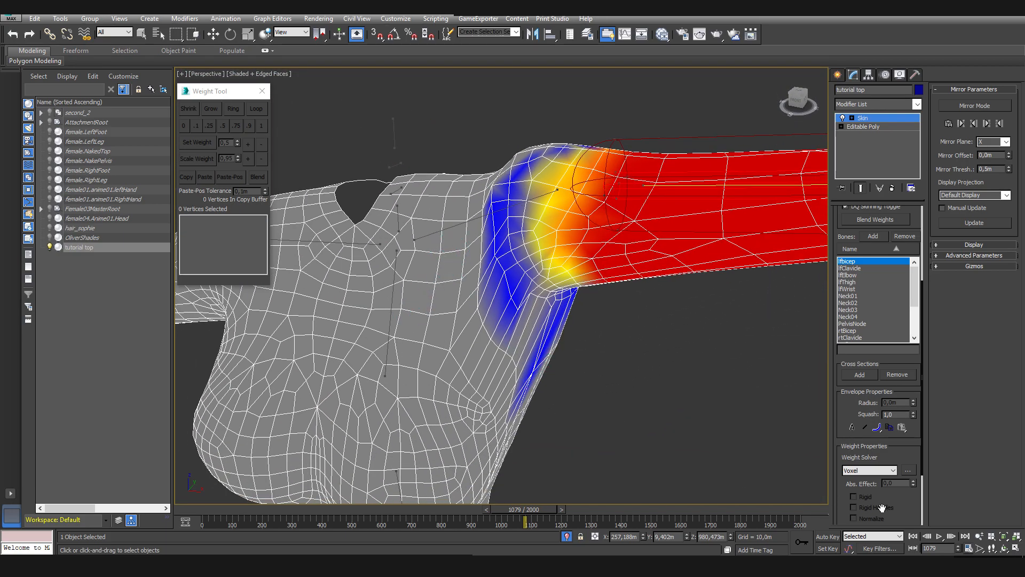
Turn off Paint Blend Weights and erase the stray lfBicep weights from the side of the chest and below the left armpit
{"action": "scroll", "coordinate": [870, 506], "scroll_direction": "down", "scroll_amount": 3}
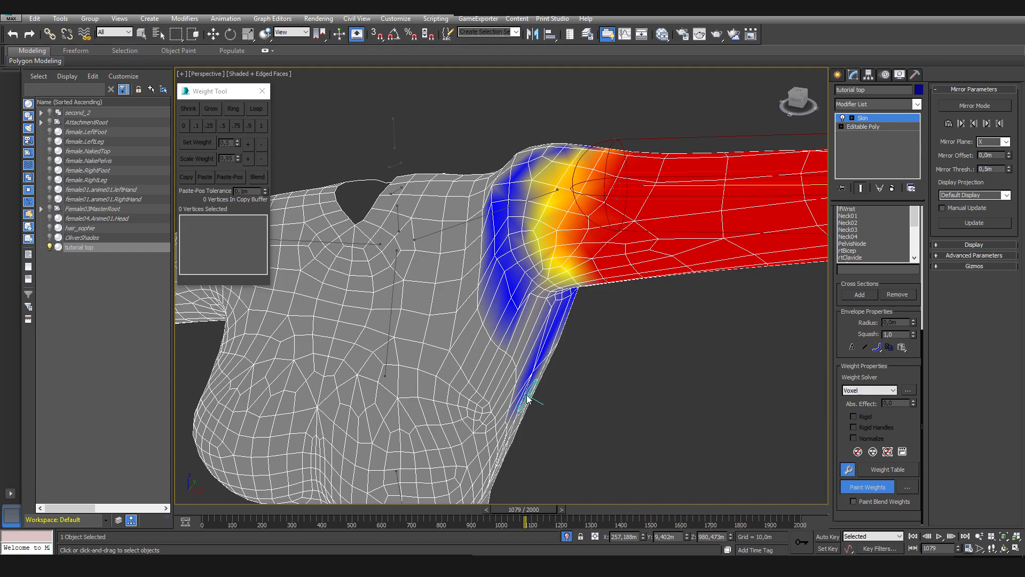
{"action": "scroll", "coordinate": [527, 400], "scroll_direction": "down", "scroll_amount": 3}
{"action": "scroll", "coordinate": [651, 359], "scroll_direction": "up", "scroll_amount": 3}
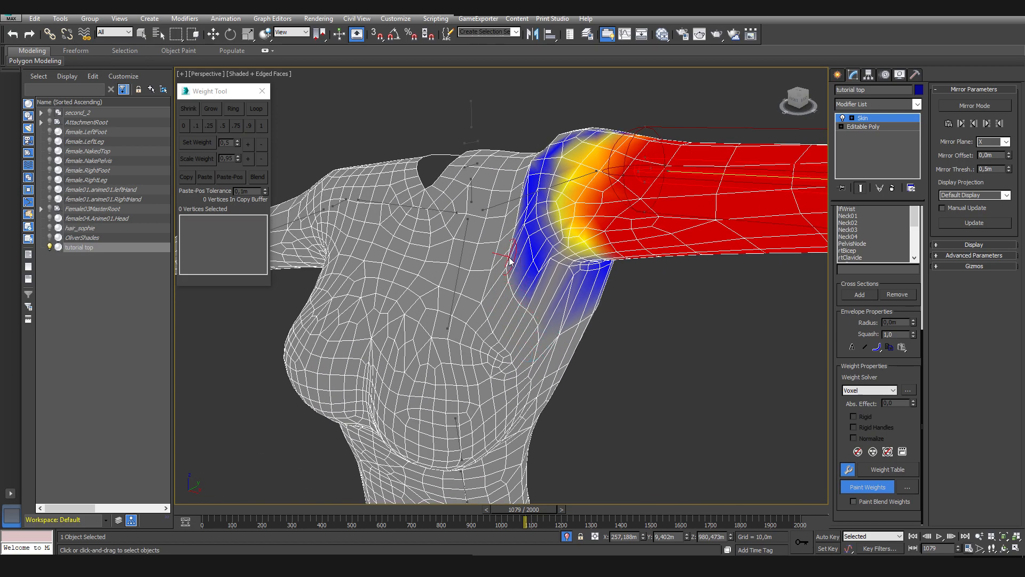
{"action": "middle_click_drag", "start_coordinate": [509, 260], "coordinate": [498, 311], "text": "alt"}
{"action": "left_click_drag", "start_coordinate": [498, 312], "coordinate": [480, 272], "text": "alt"}
{"action": "mouse_move", "coordinate": [473, 195]}
{"action": "left_mouse_down", "text": "alt"}
{"action": "mouse_move", "coordinate": [492, 245]}
{"action": "mouse_move", "coordinate": [482, 224]}
{"action": "left_mouse_up", "text": "alt"}
{"action": "key", "text": "ctrl+z"}
{"action": "mouse_move", "coordinate": [507, 319]}
{"action": "left_mouse_down", "text": "alt"}
{"action": "mouse_move", "coordinate": [479, 210]}
{"action": "mouse_move", "coordinate": [484, 244]}
{"action": "left_mouse_up", "text": "alt"}
{"action": "mouse_move", "coordinate": [507, 313]}
{"action": "middle_mouse_down", "text": "alt"}
{"action": "mouse_move", "coordinate": [458, 310]}
{"action": "mouse_move", "coordinate": [473, 359]}
{"action": "mouse_move", "coordinate": [530, 362]}
{"action": "middle_mouse_up", "text": "alt"}
Turn Paint Blend Weights back on, select the lfClavicle bone and blend its weights across the left shoulder blade toward the spine
{"action": "middle_click_drag", "start_coordinate": [736, 284], "coordinate": [582, 360], "text": "alt"}
{"action": "middle_click_drag", "start_coordinate": [864, 495], "coordinate": [882, 265], "text": "alt"}
{"action": "left_click_drag", "start_coordinate": [842, 285], "coordinate": [842, 359]}
{"action": "left_click", "coordinate": [861, 262]}
{"action": "middle_click_drag", "start_coordinate": [347, 292], "coordinate": [647, 349]}
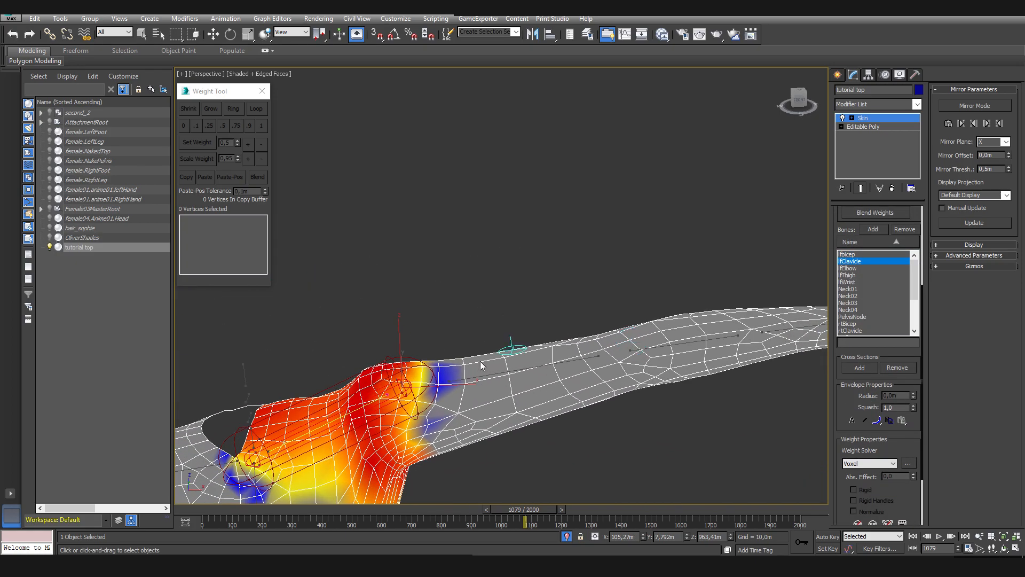
{"action": "scroll", "coordinate": [522, 350], "scroll_direction": "up", "scroll_amount": 5}
{"action": "middle_click_drag", "start_coordinate": [458, 368], "coordinate": [581, 465], "text": "alt"}
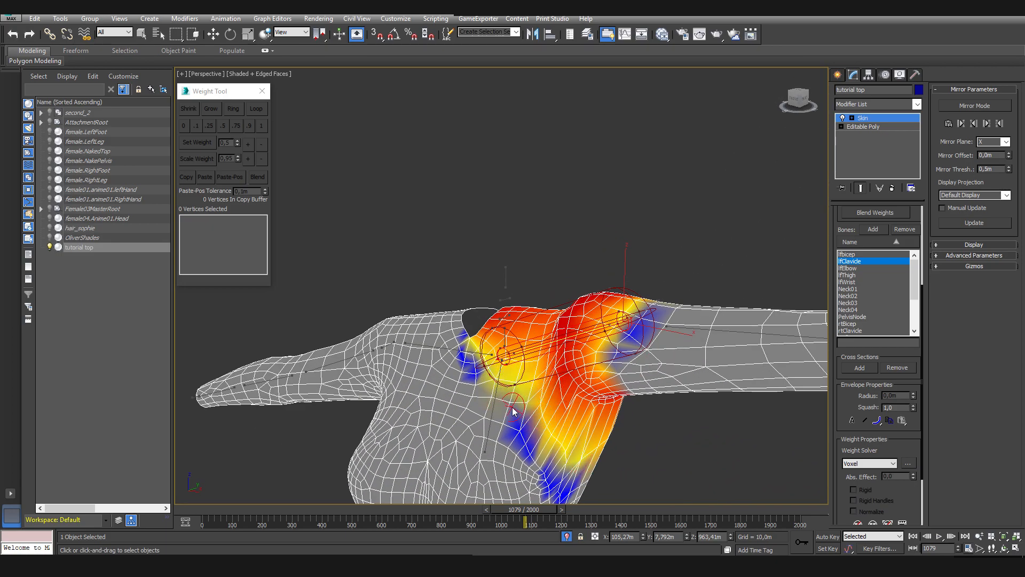
{"action": "middle_click_drag", "start_coordinate": [602, 465], "coordinate": [566, 326], "text": "alt"}
{"action": "left_click_drag", "start_coordinate": [573, 374], "coordinate": [560, 375]}
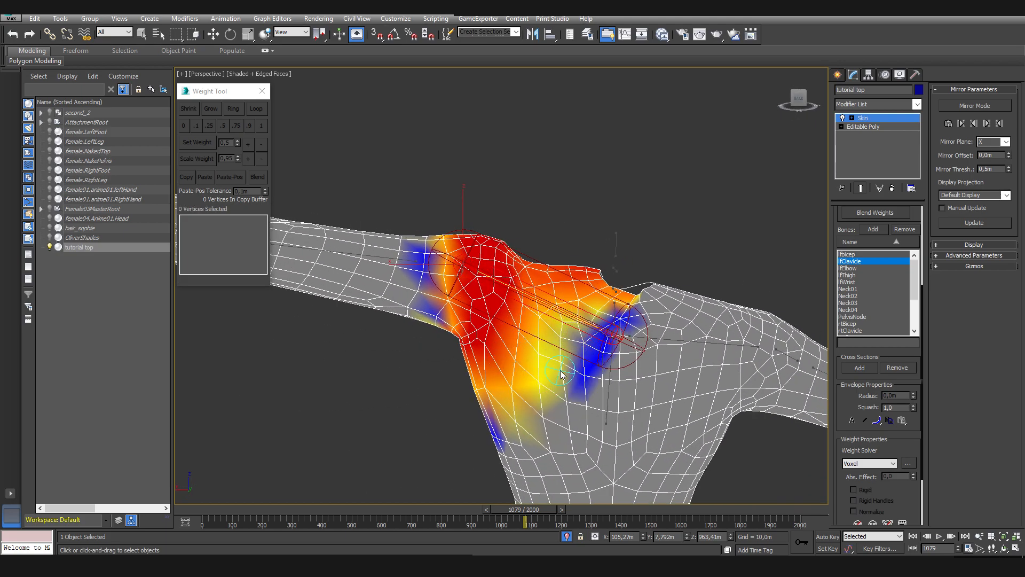
{"action": "mouse_move", "coordinate": [594, 330]}
{"action": "left_mouse_down"}
{"action": "mouse_move", "coordinate": [608, 348]}
{"action": "mouse_move", "coordinate": [587, 398]}
{"action": "mouse_move", "coordinate": [580, 390]}
{"action": "mouse_move", "coordinate": [509, 422]}
{"action": "left_mouse_up"}
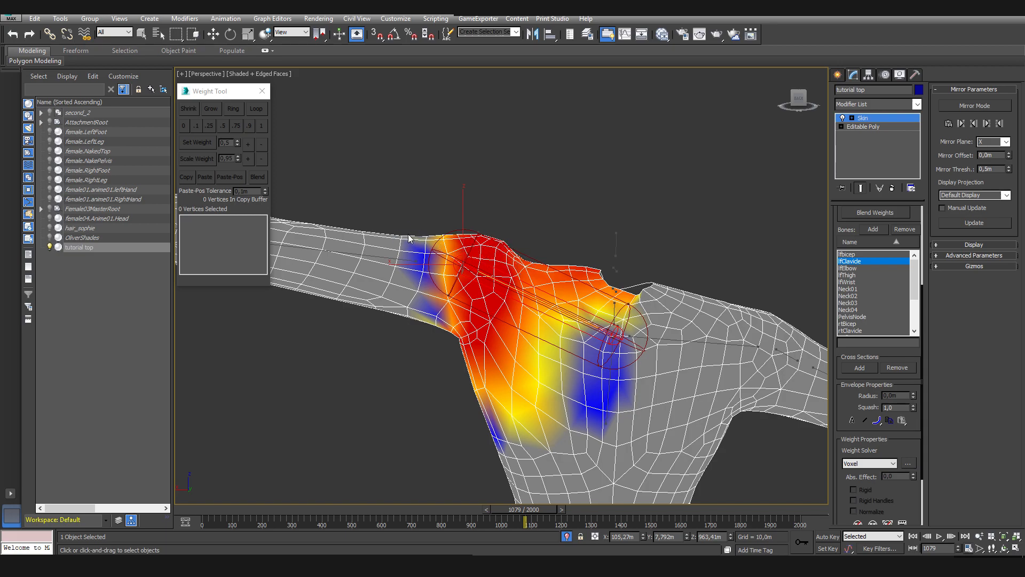
Blend the lfClavicle weights behind the left armpit and out onto the start of the left upper arm
{"action": "scroll", "coordinate": [408, 238], "scroll_direction": "down", "scroll_amount": 3}
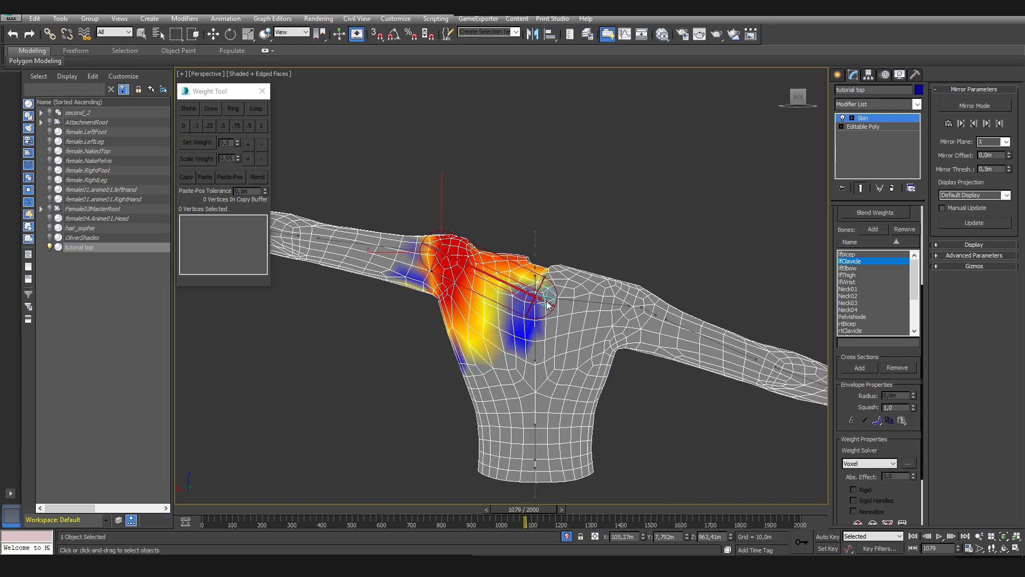
{"action": "scroll", "coordinate": [491, 314], "scroll_direction": "up", "scroll_amount": 2}
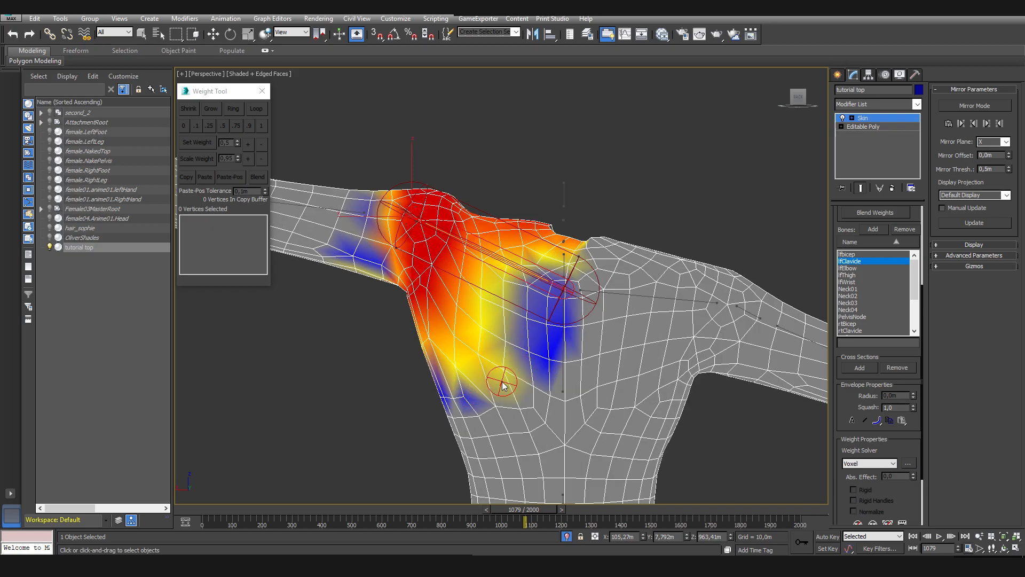
{"action": "middle_click_drag", "start_coordinate": [455, 384], "coordinate": [450, 304], "text": "alt"}
{"action": "left_click_drag", "start_coordinate": [384, 239], "coordinate": [356, 264]}
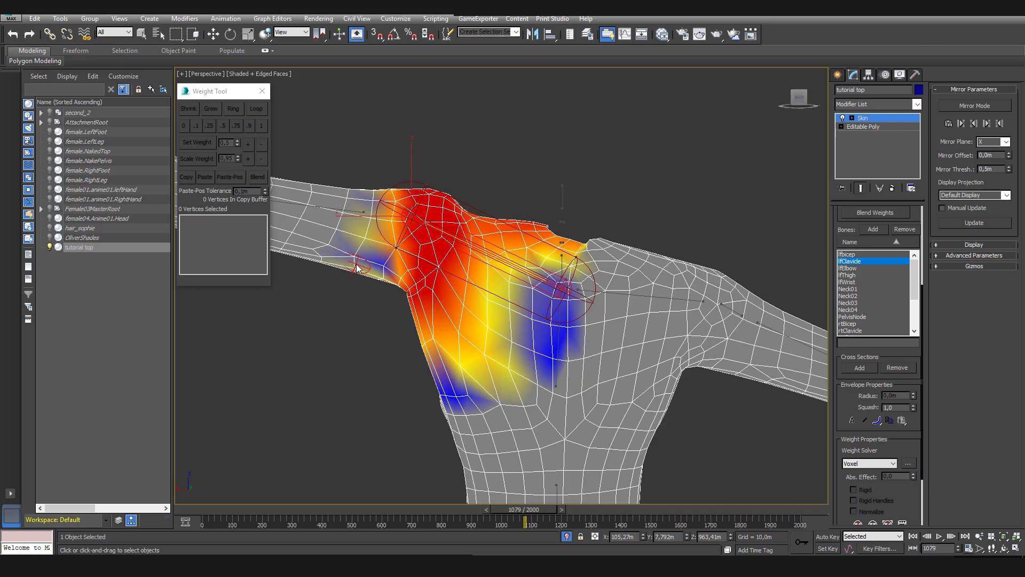
{"action": "left_click_drag", "start_coordinate": [373, 206], "coordinate": [369, 265]}
Blend the lfClavicle weights along the left side of the neckline and the upper chest
{"action": "middle_click_drag", "start_coordinate": [380, 202], "coordinate": [432, 244], "text": "alt"}
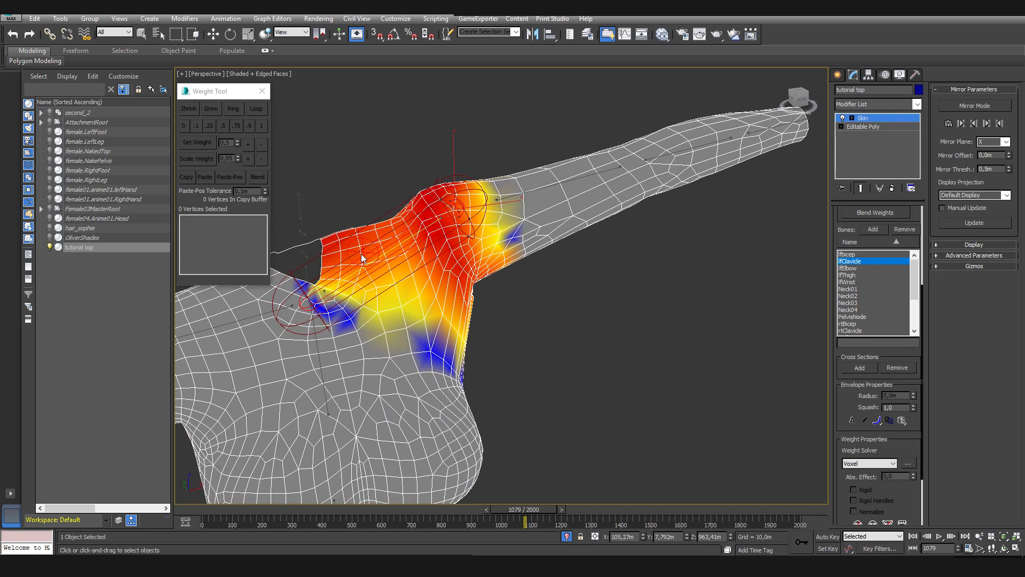
{"action": "middle_click_drag", "start_coordinate": [441, 290], "coordinate": [479, 236], "text": "alt"}
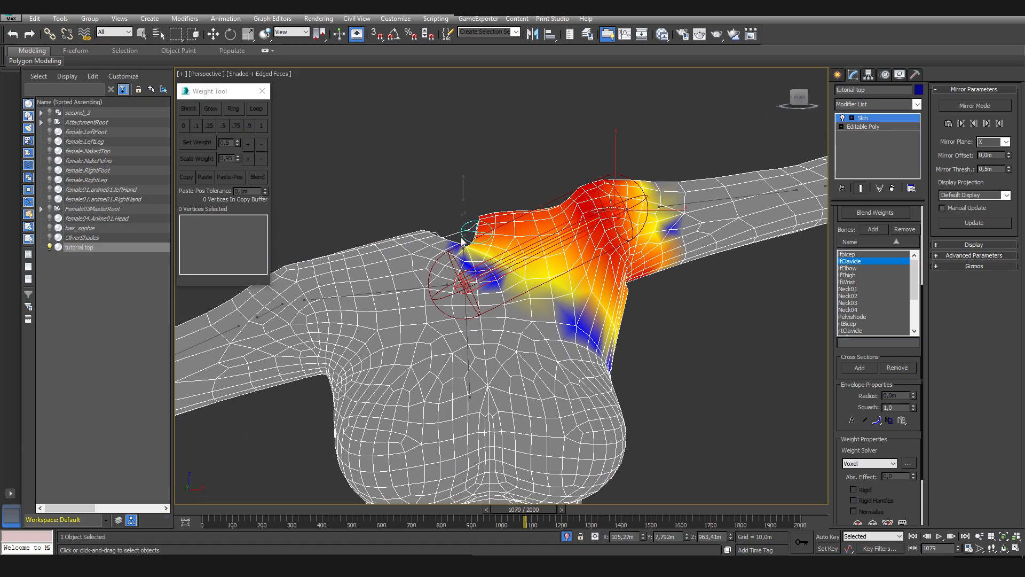
{"action": "middle_click_drag", "start_coordinate": [528, 268], "coordinate": [508, 257], "text": "alt"}
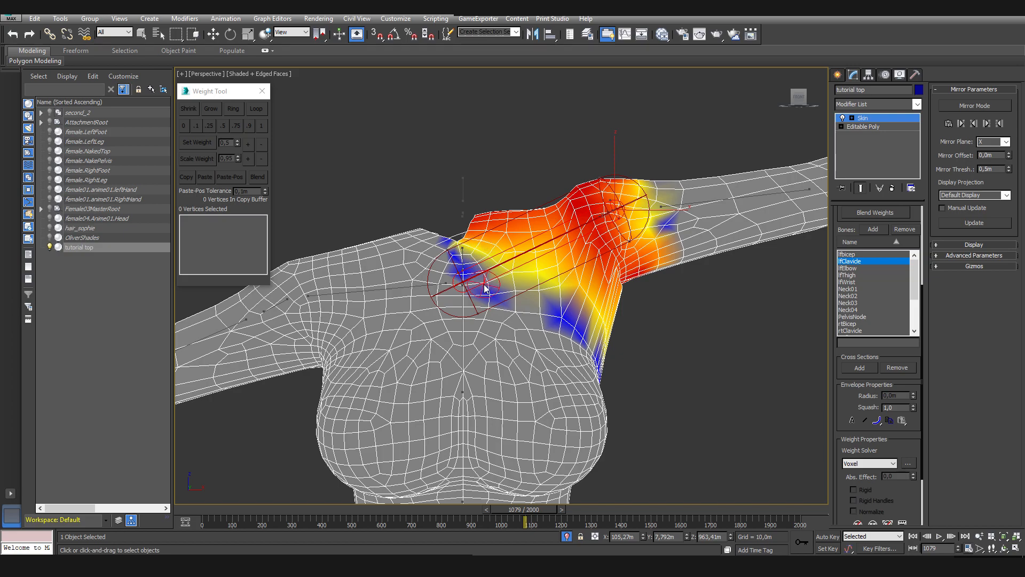
{"action": "scroll", "coordinate": [515, 277], "scroll_direction": "up", "scroll_amount": 3}
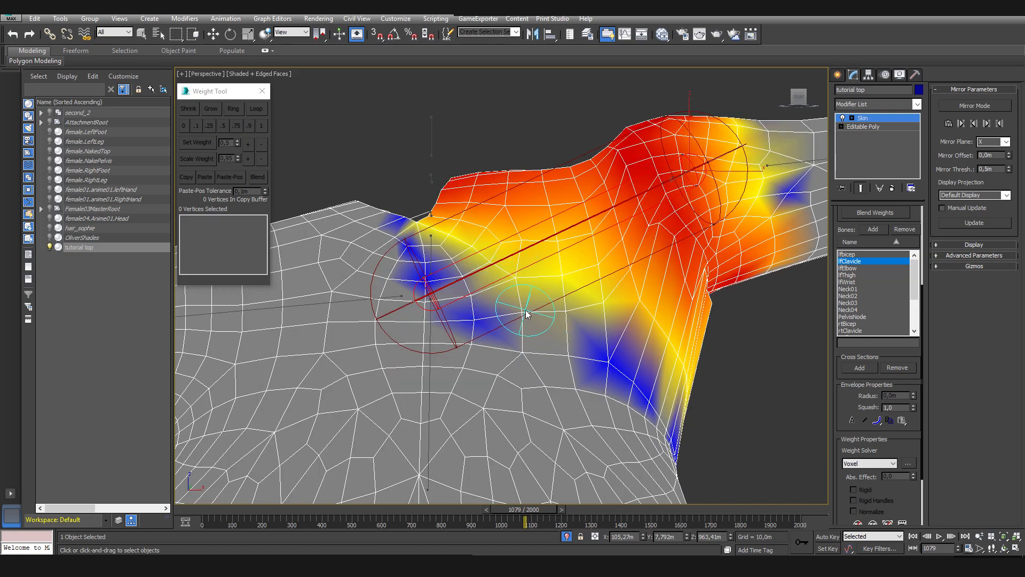
Scrub the arm animation to frame 1105 and blend the lfClavicle weights behind the left armpit, undoing the unwanted strokes
{"action": "mouse_move", "coordinate": [539, 510]}
{"action": "left_mouse_down"}
{"action": "mouse_move", "coordinate": [526, 521]}
{"action": "mouse_move", "coordinate": [539, 524]}
{"action": "mouse_move", "coordinate": [483, 518]}
{"action": "mouse_move", "coordinate": [532, 519]}
{"action": "left_mouse_up"}
{"action": "middle_click_drag", "start_coordinate": [526, 473], "coordinate": [437, 332], "text": "alt"}
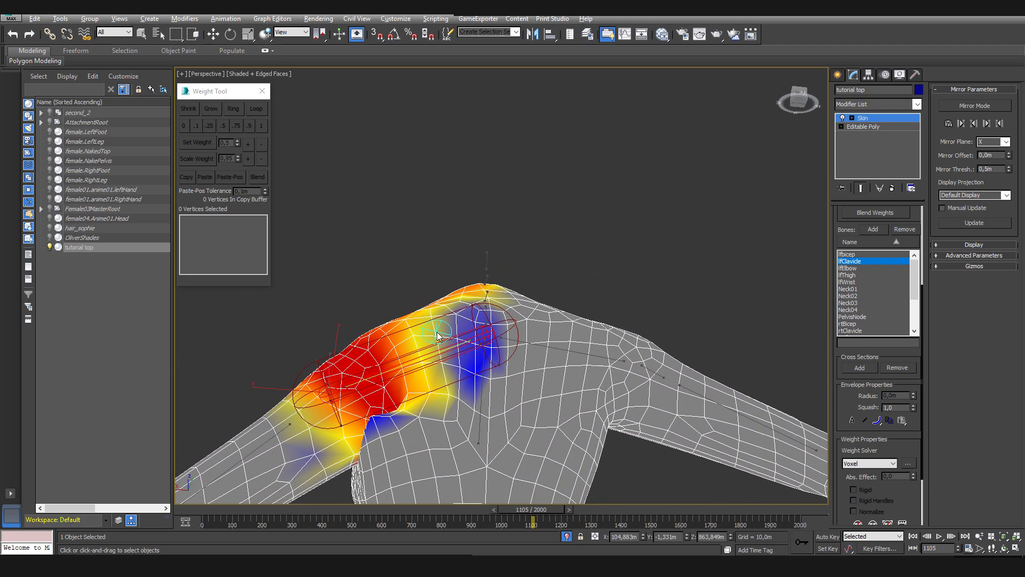
{"action": "middle_click_drag", "start_coordinate": [395, 410], "coordinate": [502, 367], "text": "alt"}
{"action": "mouse_move", "coordinate": [497, 368]}
{"action": "left_mouse_down"}
{"action": "mouse_move", "coordinate": [527, 359]}
{"action": "mouse_move", "coordinate": [499, 369]}
{"action": "mouse_move", "coordinate": [513, 369]}
{"action": "mouse_move", "coordinate": [471, 397]}
{"action": "left_mouse_up"}
{"action": "scroll", "coordinate": [513, 368], "scroll_direction": "up", "scroll_amount": 5}
{"action": "key", "text": "ctrl+z"}
{"action": "key", "text": "ctrl+z"}
{"action": "key", "text": "ctrl+z"}
{"action": "key", "text": "ctrl+z"}
{"action": "scroll", "coordinate": [573, 368], "scroll_direction": "down", "scroll_amount": 6}
{"action": "middle_click_drag", "start_coordinate": [572, 368], "coordinate": [530, 418], "text": "alt"}
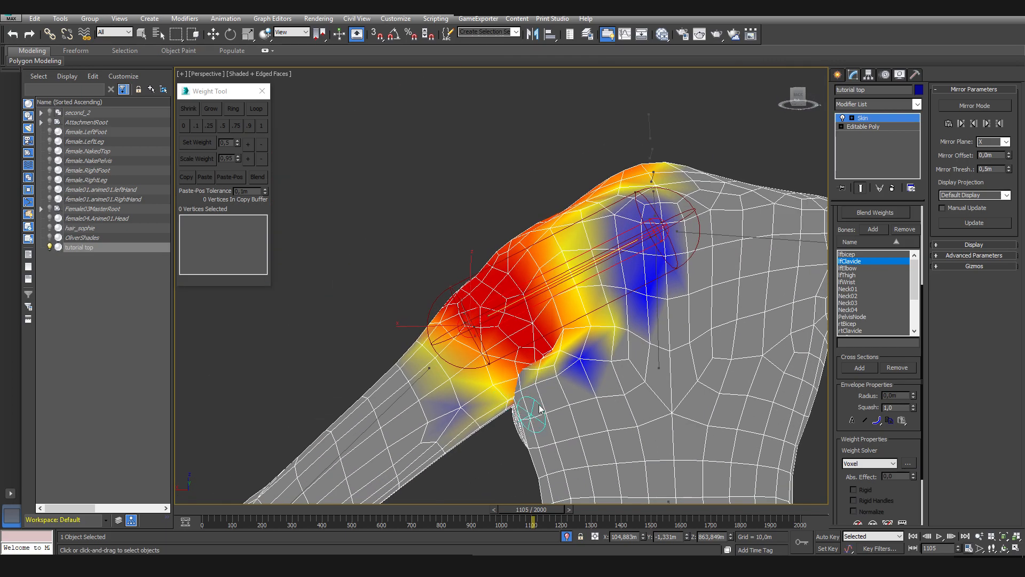
Examine the lfClavicle deformation around the left armpit from back and front in the lowered-arm poses at frames 1193 and 1198
{"action": "left_click_drag", "start_coordinate": [559, 510], "coordinate": [577, 512]}
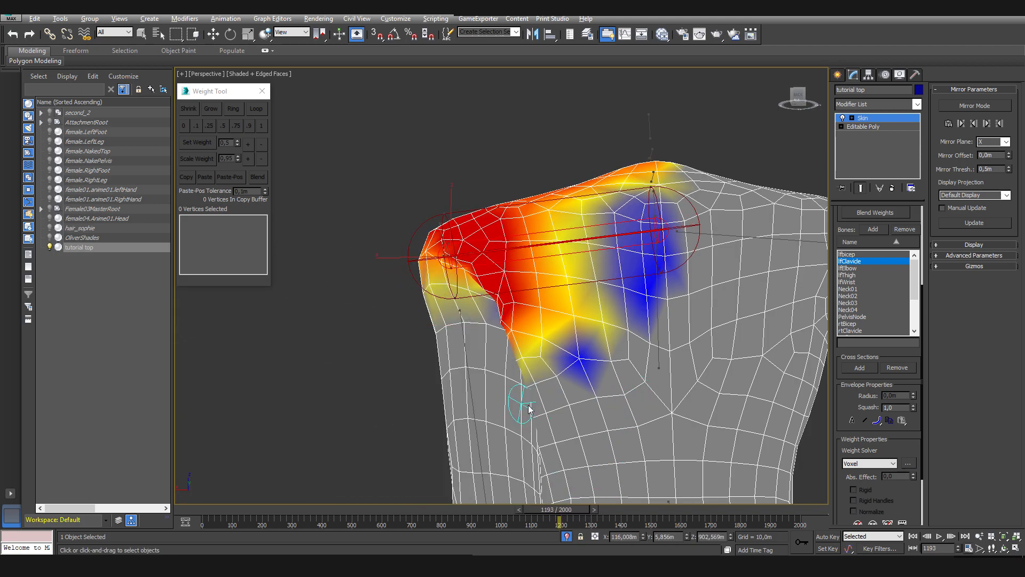
{"action": "middle_click_drag", "start_coordinate": [521, 404], "coordinate": [677, 428], "text": "alt"}
{"action": "scroll", "coordinate": [533, 420], "scroll_direction": "down", "scroll_amount": 3}
{"action": "scroll", "coordinate": [500, 360], "scroll_direction": "up", "scroll_amount": 6}
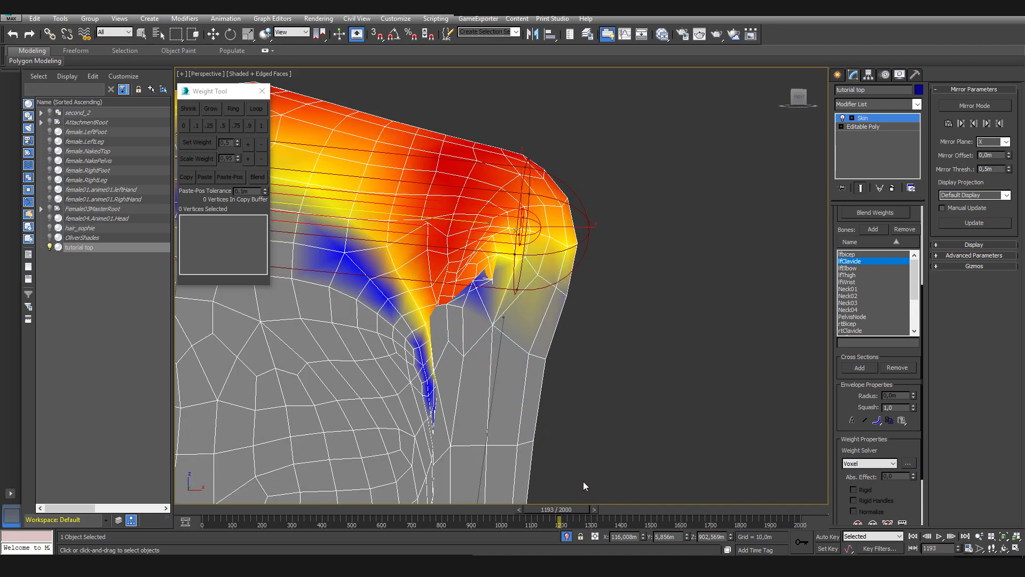
{"action": "scroll", "coordinate": [585, 490], "scroll_direction": "down", "scroll_amount": 4}
{"action": "middle_click_drag", "start_coordinate": [548, 442], "coordinate": [535, 344]}
{"action": "middle_click_drag", "start_coordinate": [534, 345], "coordinate": [514, 328], "text": "alt"}
{"action": "left_click_drag", "start_coordinate": [567, 519], "coordinate": [573, 514]}
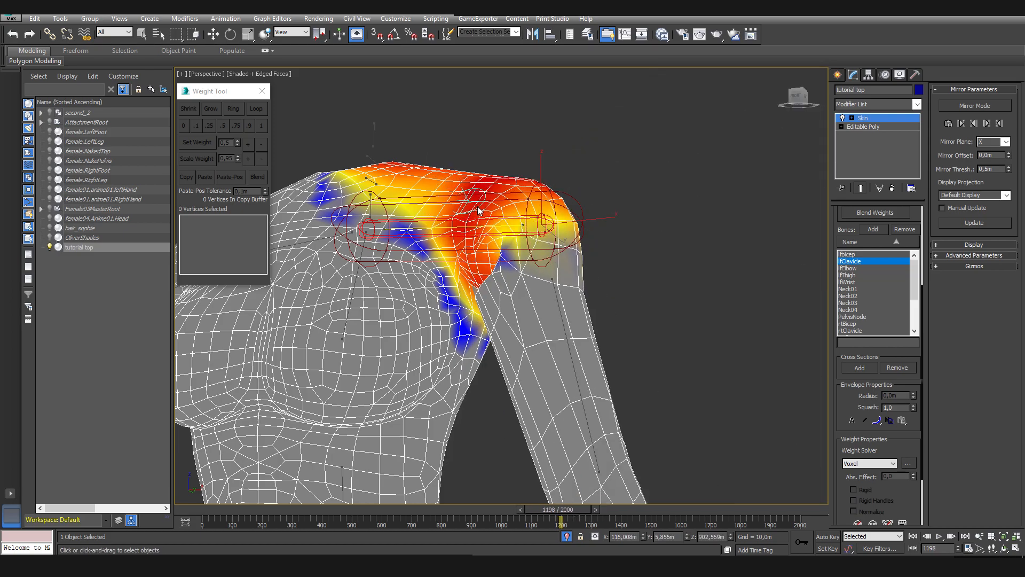
Select the lfBicep bone, scrub to frame 1211 and blend its weights around the front and underside of the left armpit
{"action": "left_click", "coordinate": [851, 254]}
{"action": "mouse_move", "coordinate": [559, 511]}
{"action": "left_mouse_down"}
{"action": "mouse_move", "coordinate": [574, 513]}
{"action": "mouse_move", "coordinate": [565, 517]}
{"action": "left_mouse_up"}
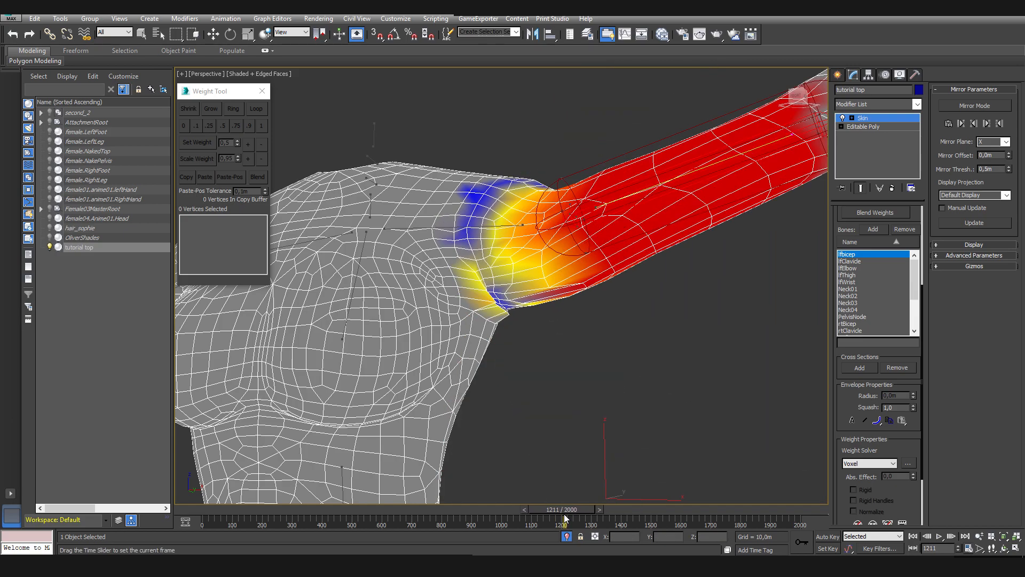
{"action": "left_click_drag", "start_coordinate": [895, 490], "coordinate": [898, 402]}
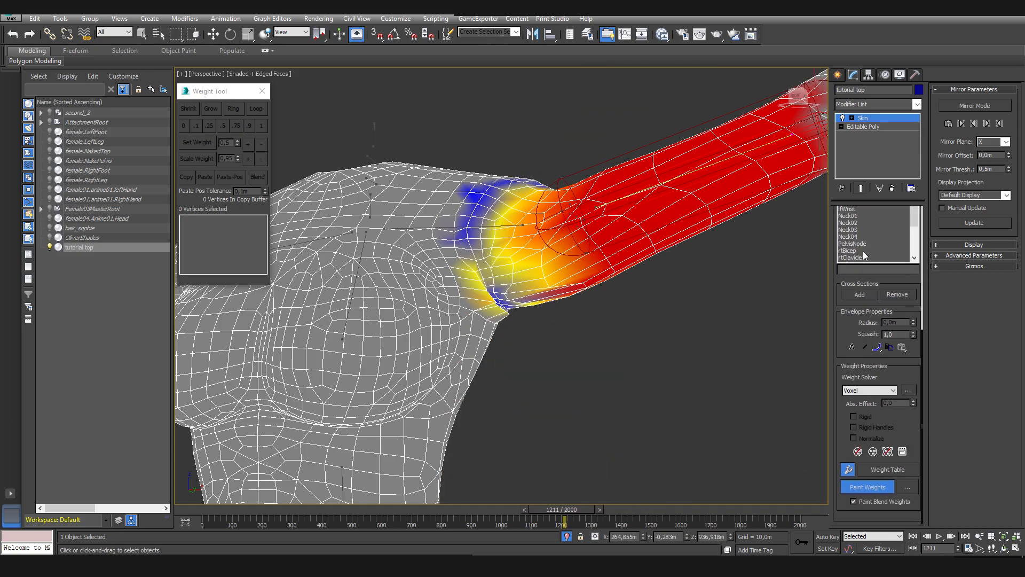
{"action": "left_click_drag", "start_coordinate": [845, 285], "coordinate": [845, 385]}
{"action": "scroll", "coordinate": [521, 230], "scroll_direction": "up", "scroll_amount": 5}
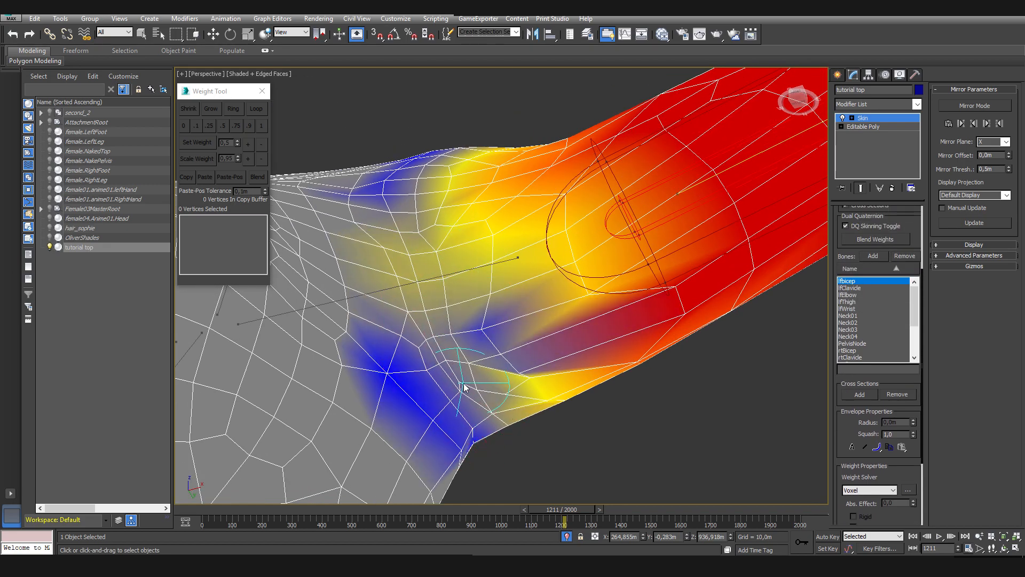
{"action": "scroll", "coordinate": [459, 352], "scroll_direction": "down", "scroll_amount": 3}
{"action": "middle_click_drag", "start_coordinate": [474, 386], "coordinate": [475, 373], "text": "alt"}
{"action": "left_click_drag", "start_coordinate": [543, 308], "coordinate": [497, 321]}
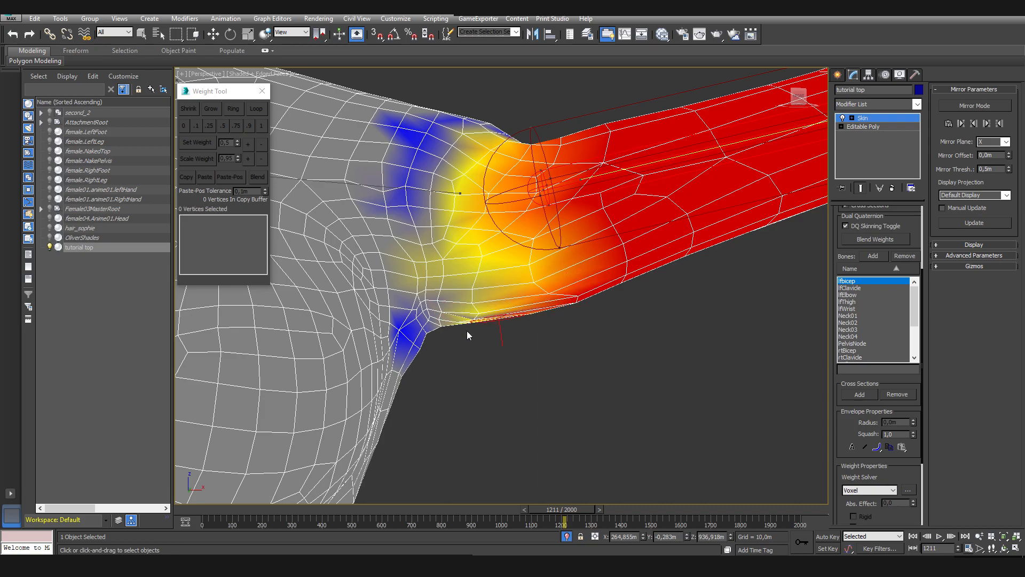
Blend the lfBicep weights over the front of the left shoulder toward the chest
{"action": "middle_click_drag", "start_coordinate": [496, 321], "coordinate": [543, 244], "text": "alt"}
{"action": "left_click_drag", "start_coordinate": [544, 244], "coordinate": [543, 223]}
{"action": "middle_click_drag", "start_coordinate": [539, 196], "coordinate": [540, 235], "text": "alt"}
{"action": "mouse_move", "coordinate": [417, 269]}
{"action": "left_mouse_down"}
{"action": "mouse_move", "coordinate": [462, 277]}
{"action": "mouse_move", "coordinate": [398, 274]}
{"action": "mouse_move", "coordinate": [381, 251]}
{"action": "mouse_move", "coordinate": [402, 283]}
{"action": "mouse_move", "coordinate": [387, 235]}
{"action": "left_mouse_up"}
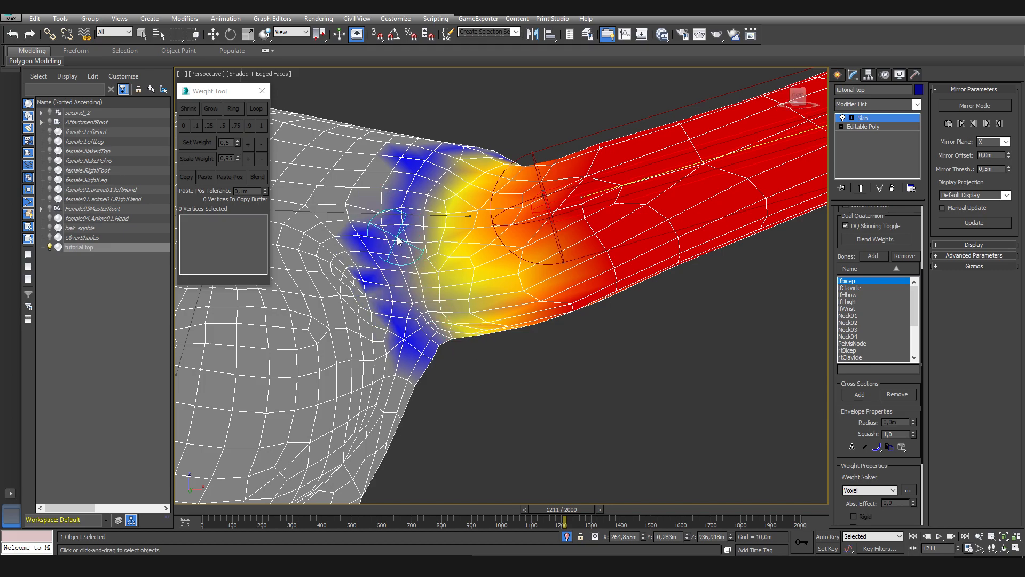
{"action": "middle_click_drag", "start_coordinate": [397, 243], "coordinate": [399, 259], "text": "alt"}
{"action": "left_click_drag", "start_coordinate": [394, 259], "coordinate": [403, 190]}
Blend the lfBicep weights along the back of the left shoulder joint
{"action": "mouse_move", "coordinate": [614, 144]}
{"action": "middle_mouse_down", "text": "alt"}
{"action": "mouse_move", "coordinate": [651, 177]}
{"action": "mouse_move", "coordinate": [567, 241]}
{"action": "mouse_move", "coordinate": [415, 250]}
{"action": "mouse_move", "coordinate": [634, 192]}
{"action": "middle_mouse_up", "text": "alt"}
{"action": "scroll", "coordinate": [672, 184], "scroll_direction": "down", "scroll_amount": 3}
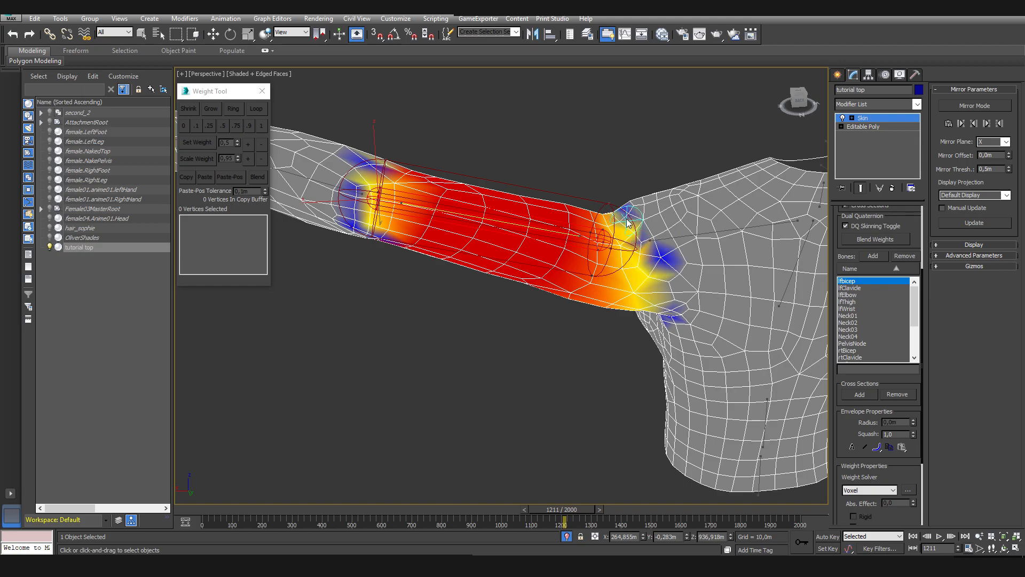
{"action": "left_click_drag", "start_coordinate": [629, 229], "coordinate": [641, 227]}
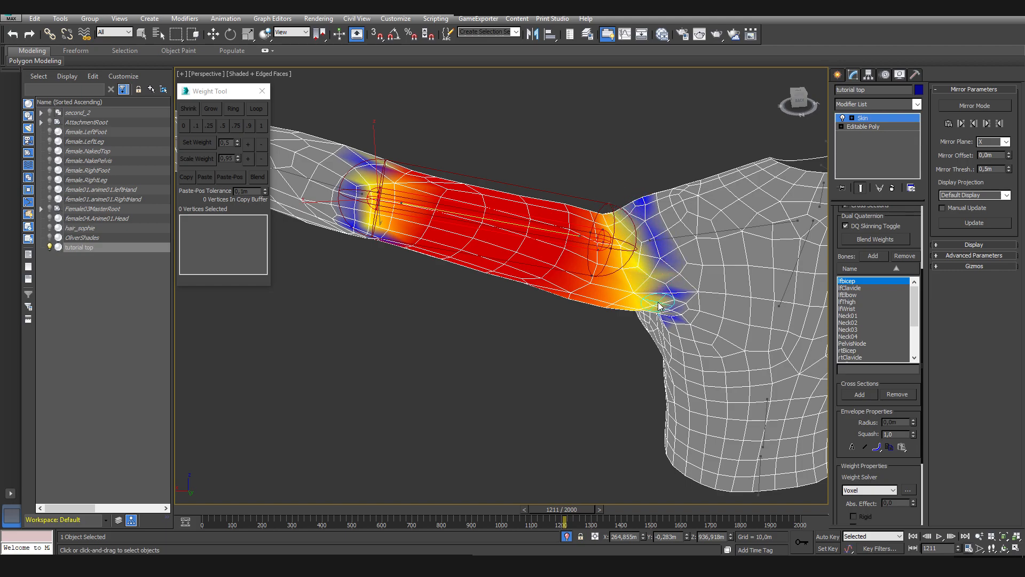
{"action": "middle_click_drag", "start_coordinate": [658, 307], "coordinate": [671, 270], "text": "alt"}
{"action": "mouse_move", "coordinate": [680, 336]}
{"action": "middle_mouse_down", "text": "alt"}
{"action": "mouse_move", "coordinate": [539, 380]}
{"action": "mouse_move", "coordinate": [556, 395]}
{"action": "mouse_move", "coordinate": [478, 360]}
{"action": "mouse_move", "coordinate": [526, 339]}
{"action": "middle_mouse_up", "text": "alt"}
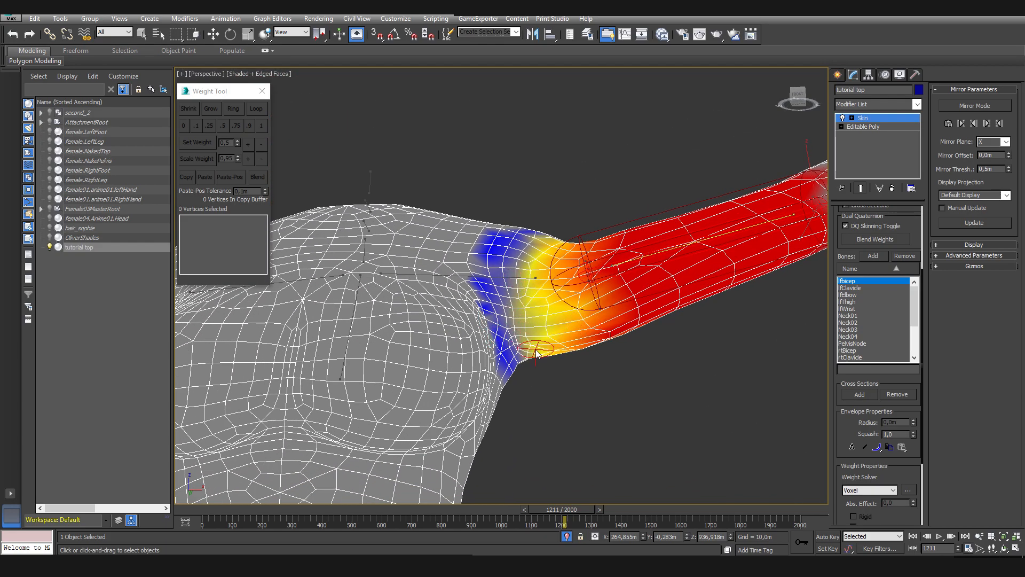
Scrub the arm animation to frame 1223 and blend the lfBicep weights around the crease of the raised left shoulder
{"action": "mouse_move", "coordinate": [564, 521]}
{"action": "left_mouse_down"}
{"action": "mouse_move", "coordinate": [584, 515]}
{"action": "mouse_move", "coordinate": [568, 516]}
{"action": "left_mouse_up"}
{"action": "middle_click_drag", "start_coordinate": [492, 359], "coordinate": [535, 338], "text": "alt"}
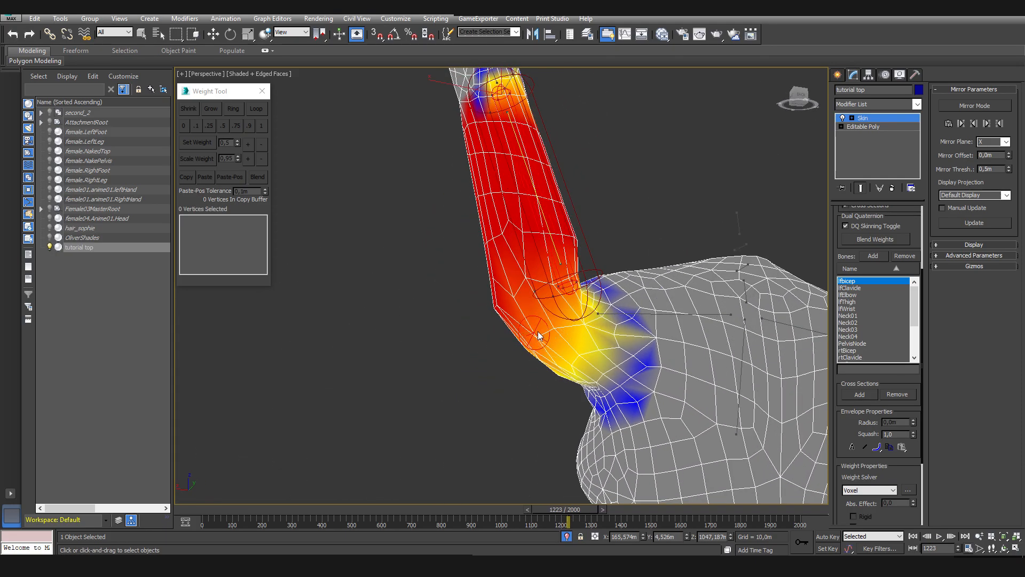
{"action": "middle_click_drag", "start_coordinate": [637, 380], "coordinate": [596, 369], "text": "alt"}
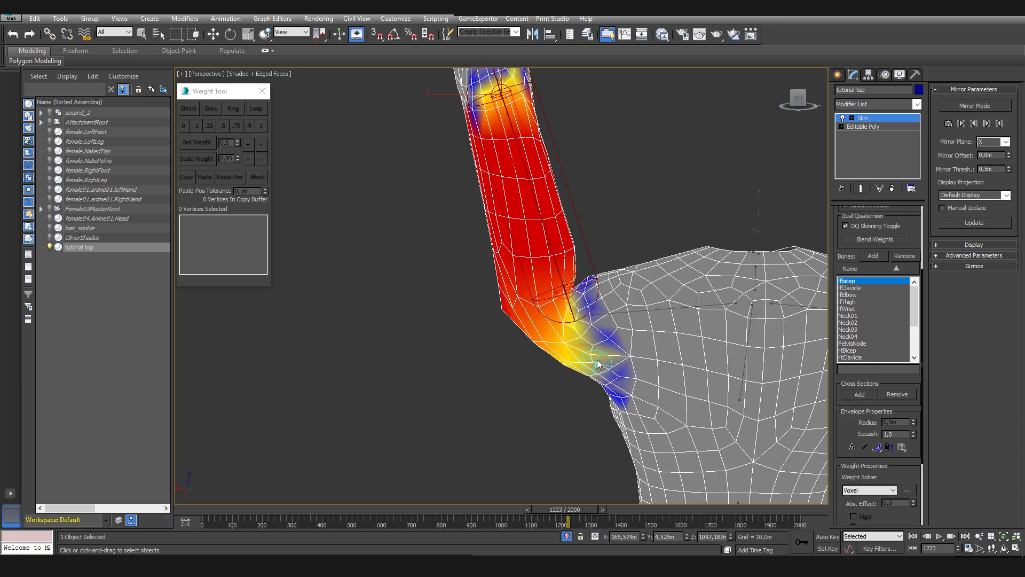
{"action": "middle_click_drag", "start_coordinate": [544, 295], "coordinate": [689, 312], "text": "alt"}
{"action": "scroll", "coordinate": [411, 327], "scroll_direction": "up", "scroll_amount": 2}
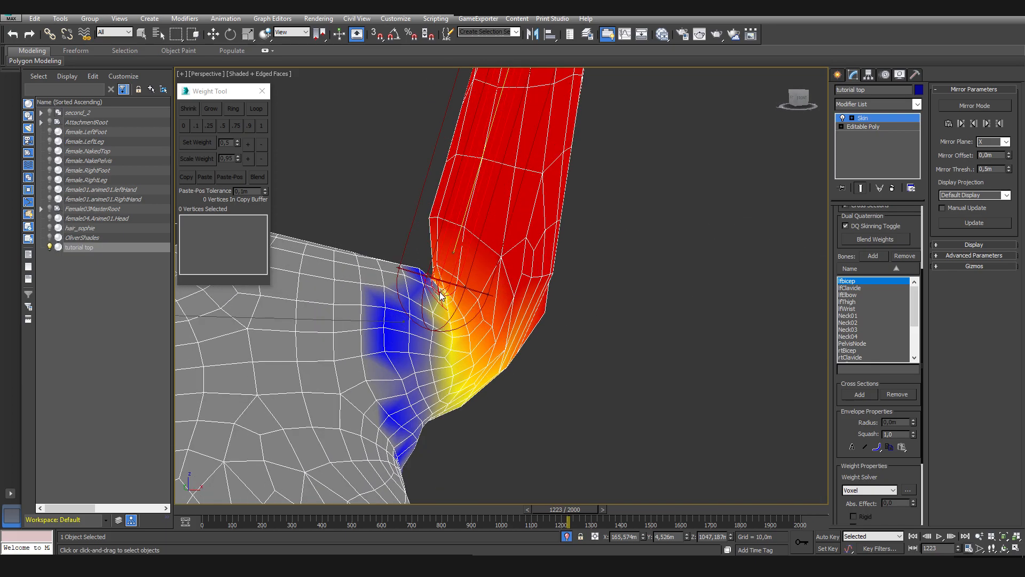
{"action": "middle_click_drag", "start_coordinate": [440, 293], "coordinate": [450, 318], "text": "alt"}
{"action": "scroll", "coordinate": [451, 318], "scroll_direction": "up", "scroll_amount": 2}
{"action": "scroll", "coordinate": [450, 319], "scroll_direction": "up", "scroll_amount": 2}
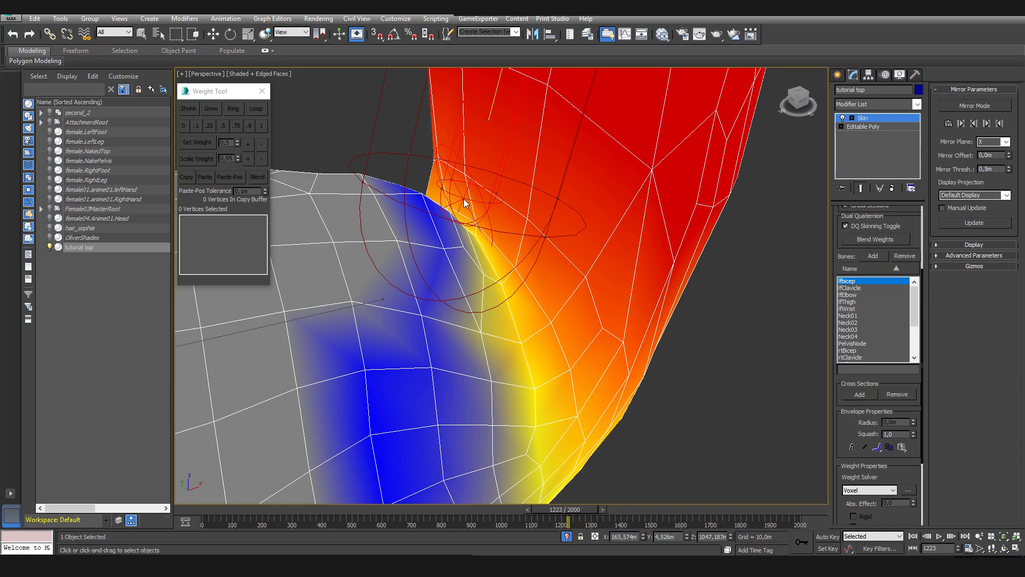
Blend the lfBicep weights over the top of the raised left shoulder and down its front toward the chest
{"action": "middle_click_drag", "start_coordinate": [463, 223], "coordinate": [492, 246], "text": "alt"}
{"action": "mouse_move", "coordinate": [401, 185]}
{"action": "left_mouse_down"}
{"action": "mouse_move", "coordinate": [382, 251]}
{"action": "mouse_move", "coordinate": [371, 179]}
{"action": "mouse_move", "coordinate": [380, 252]}
{"action": "mouse_move", "coordinate": [322, 238]}
{"action": "left_mouse_up"}
{"action": "mouse_move", "coordinate": [412, 235]}
{"action": "middle_mouse_down"}
{"action": "mouse_move", "coordinate": [433, 238]}
{"action": "mouse_move", "coordinate": [430, 224]}
{"action": "middle_mouse_up"}
{"action": "scroll", "coordinate": [433, 238], "scroll_direction": "down", "scroll_amount": 2}
{"action": "mouse_move", "coordinate": [382, 239]}
{"action": "left_mouse_down"}
{"action": "mouse_move", "coordinate": [338, 258]}
{"action": "mouse_move", "coordinate": [323, 224]}
{"action": "left_mouse_up"}
{"action": "middle_click_drag", "start_coordinate": [359, 230], "coordinate": [408, 251]}
{"action": "left_click_drag", "start_coordinate": [363, 224], "coordinate": [381, 252]}
{"action": "mouse_move", "coordinate": [425, 336]}
{"action": "middle_mouse_down", "text": "alt"}
{"action": "mouse_move", "coordinate": [414, 361]}
{"action": "mouse_move", "coordinate": [434, 293]}
{"action": "middle_mouse_up", "text": "alt"}
{"action": "left_click_drag", "start_coordinate": [387, 318], "coordinate": [382, 421]}
{"action": "scroll", "coordinate": [411, 437], "scroll_direction": "down", "scroll_amount": 5}
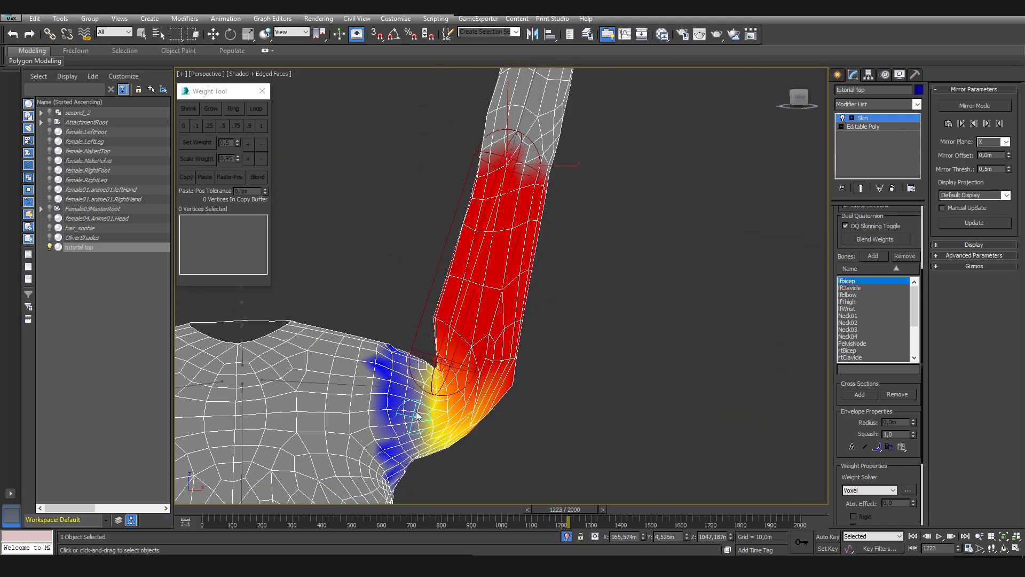
Examine the lfBicep weights on the raised left shoulder and from front and back in the lowered-arm poses between frames 1180 and 1193
{"action": "middle_click_drag", "start_coordinate": [411, 437], "coordinate": [424, 350], "text": "alt"}
{"action": "middle_click_drag", "start_coordinate": [443, 294], "coordinate": [451, 319], "text": "alt"}
{"action": "scroll", "coordinate": [460, 342], "scroll_direction": "up", "scroll_amount": 3}
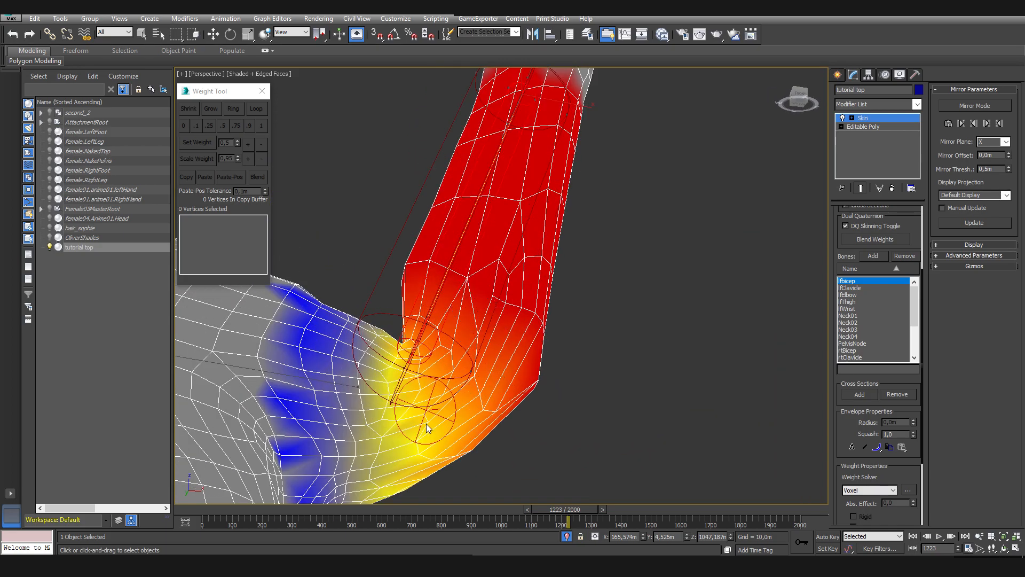
{"action": "middle_click_drag", "start_coordinate": [441, 424], "coordinate": [460, 394], "text": "alt"}
{"action": "middle_click_drag", "start_coordinate": [448, 429], "coordinate": [472, 421], "text": "alt"}
{"action": "scroll", "coordinate": [472, 421], "scroll_direction": "down", "scroll_amount": 3}
{"action": "left_click_drag", "start_coordinate": [561, 511], "coordinate": [550, 511]}
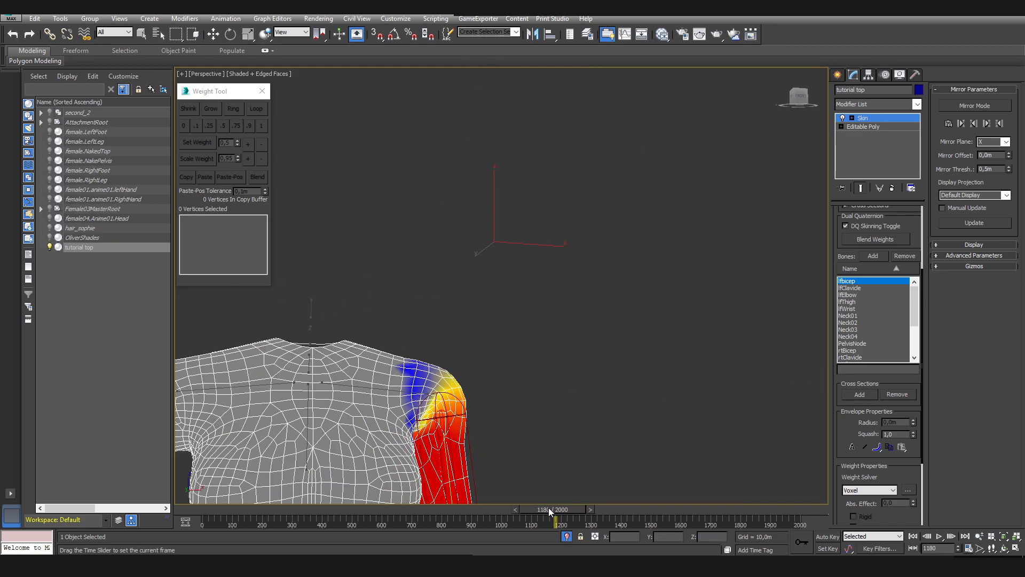
{"action": "scroll", "coordinate": [458, 360], "scroll_direction": "up", "scroll_amount": 5}
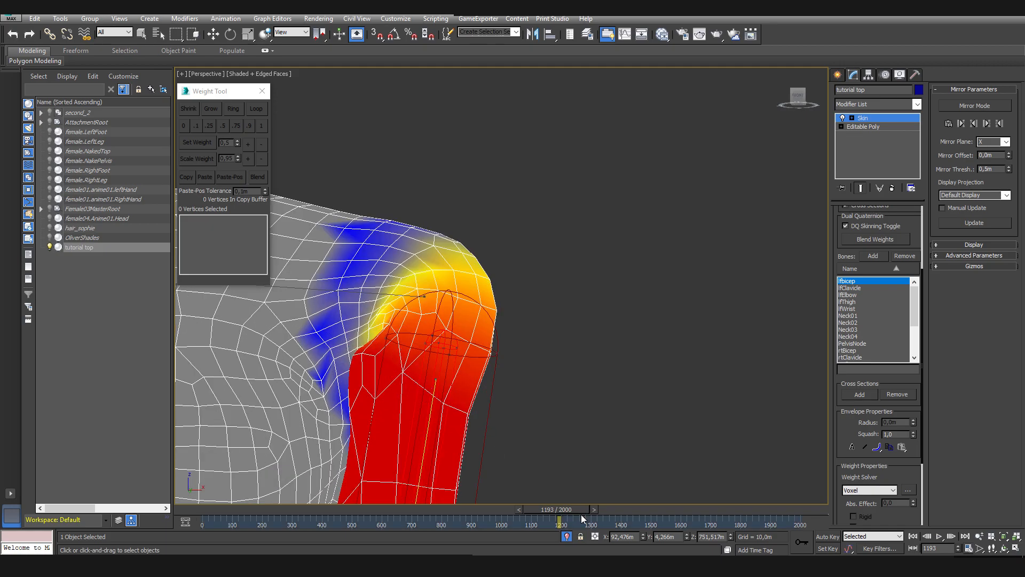
{"action": "mouse_move", "coordinate": [585, 518]}
{"action": "left_mouse_down"}
{"action": "mouse_move", "coordinate": [601, 514]}
{"action": "mouse_move", "coordinate": [578, 515]}
{"action": "left_mouse_up"}
{"action": "middle_click_drag", "start_coordinate": [483, 422], "coordinate": [341, 421], "text": "alt"}
{"action": "scroll", "coordinate": [405, 392], "scroll_direction": "down", "scroll_amount": 4}
{"action": "middle_click_drag", "start_coordinate": [458, 366], "coordinate": [542, 395]}
{"action": "middle_click_drag", "start_coordinate": [487, 339], "coordinate": [455, 341], "text": "alt"}
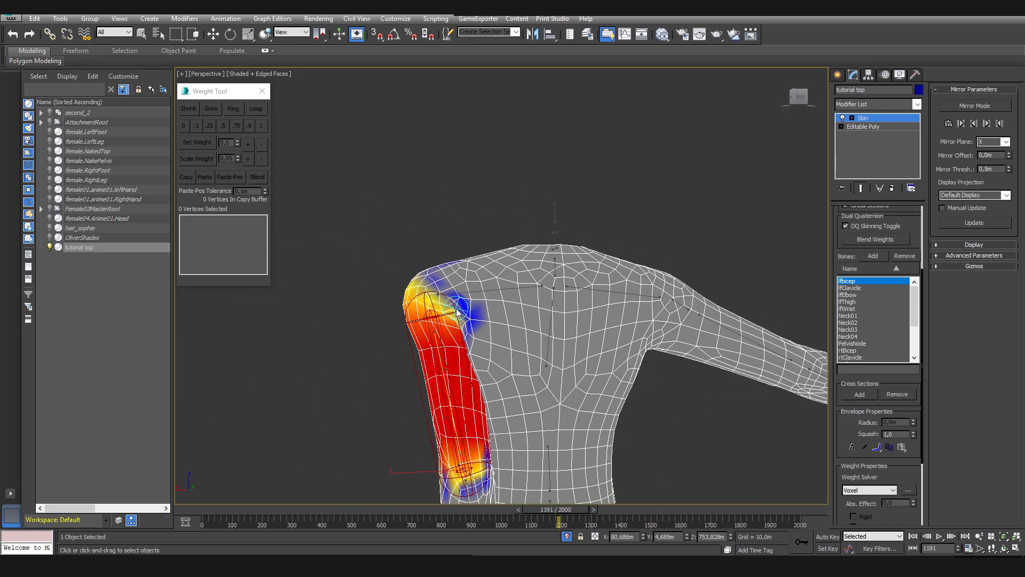
{"action": "scroll", "coordinate": [457, 312], "scroll_direction": "up", "scroll_amount": 4}
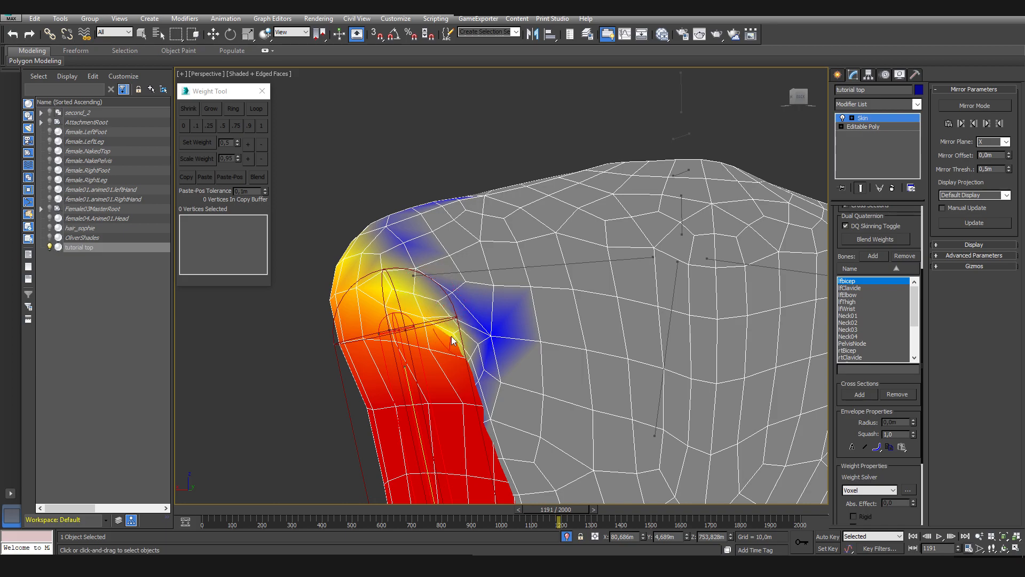
{"action": "middle_click_drag", "start_coordinate": [466, 355], "coordinate": [576, 282], "text": "alt"}
{"action": "middle_click_drag", "start_coordinate": [470, 295], "coordinate": [518, 309], "text": "alt"}
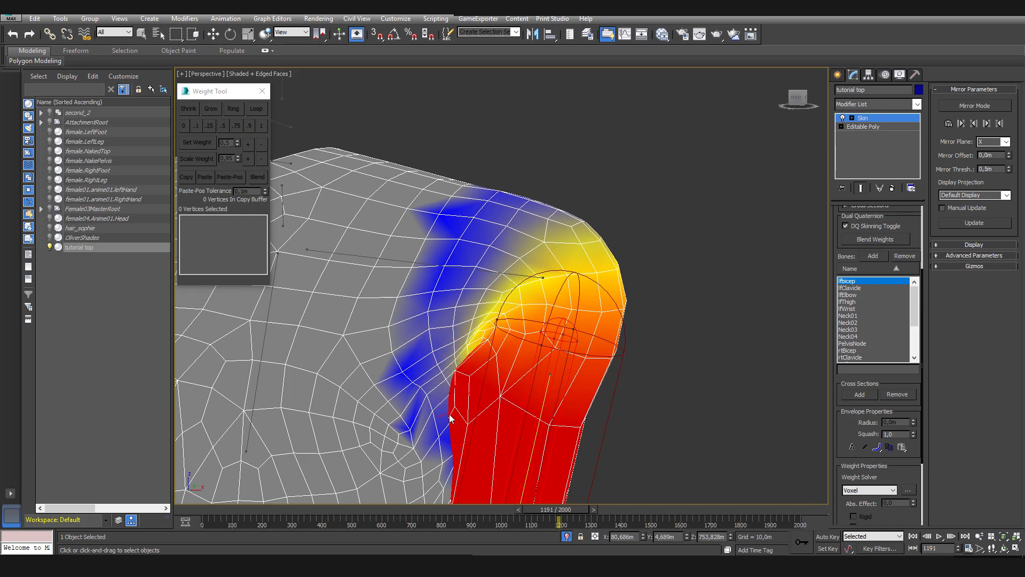
Examine the lfBicep weights around the left shoulder while scrubbing the animation to the raised-arm pose at frame 1226
{"action": "middle_click_drag", "start_coordinate": [484, 250], "coordinate": [428, 369], "text": "alt"}
{"action": "scroll", "coordinate": [508, 395], "scroll_direction": "down", "scroll_amount": 4}
{"action": "middle_click_drag", "start_coordinate": [508, 396], "coordinate": [457, 336], "text": "alt"}
{"action": "middle_click_drag", "start_coordinate": [513, 374], "coordinate": [547, 409], "text": "alt"}
{"action": "middle_click_drag", "start_coordinate": [548, 409], "coordinate": [536, 394]}
{"action": "mouse_move", "coordinate": [565, 508]}
{"action": "left_mouse_down"}
{"action": "mouse_move", "coordinate": [555, 511]}
{"action": "mouse_move", "coordinate": [581, 511]}
{"action": "left_mouse_up"}
{"action": "scroll", "coordinate": [549, 440], "scroll_direction": "down", "scroll_amount": 5}
{"action": "left_click_drag", "start_coordinate": [577, 511], "coordinate": [578, 510]}
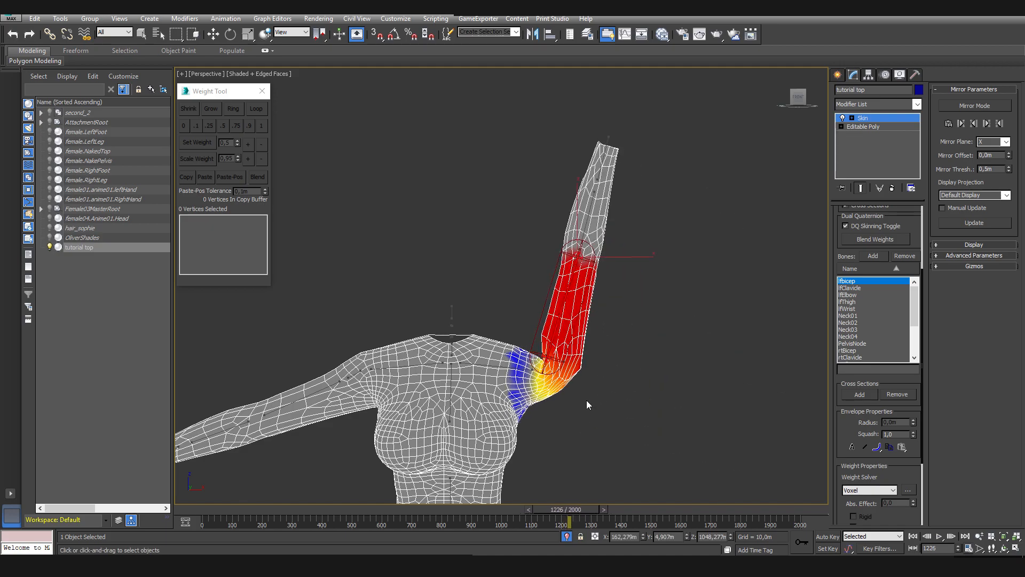
{"action": "scroll", "coordinate": [566, 393], "scroll_direction": "up", "scroll_amount": 8}
{"action": "middle_click_drag", "start_coordinate": [562, 387], "coordinate": [552, 351], "text": "alt"}
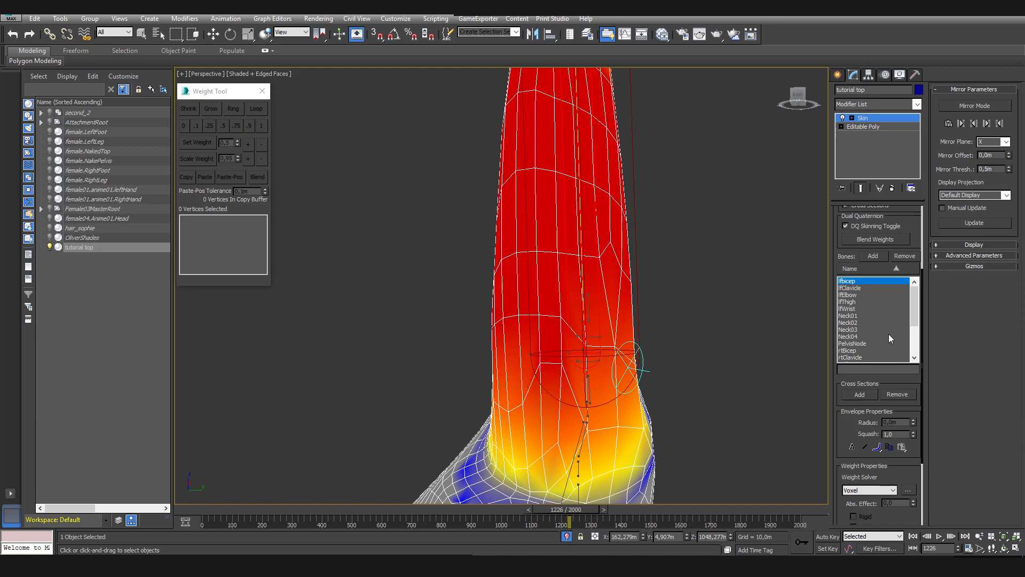
Select the lfClavicle bone and blend its weights around the crease of the raised left shoulder
{"action": "left_click", "coordinate": [867, 287]}
{"action": "middle_click_drag", "start_coordinate": [550, 422], "coordinate": [534, 452], "text": "alt"}
{"action": "middle_click_drag", "start_coordinate": [598, 349], "coordinate": [475, 387], "text": "alt"}
{"action": "left_click_drag", "start_coordinate": [470, 378], "coordinate": [558, 360]}
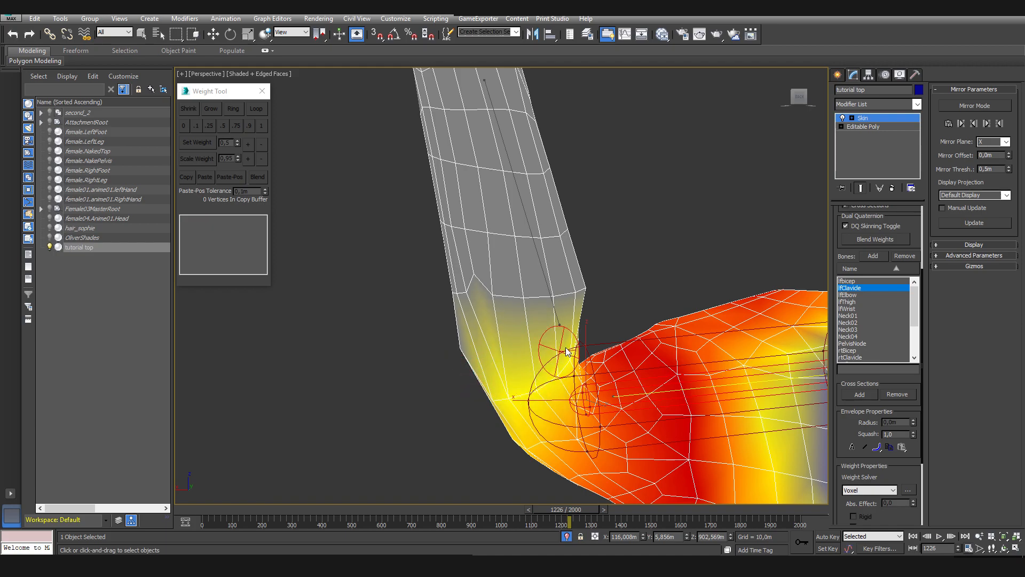
{"action": "left_click_drag", "start_coordinate": [479, 350], "coordinate": [584, 283]}
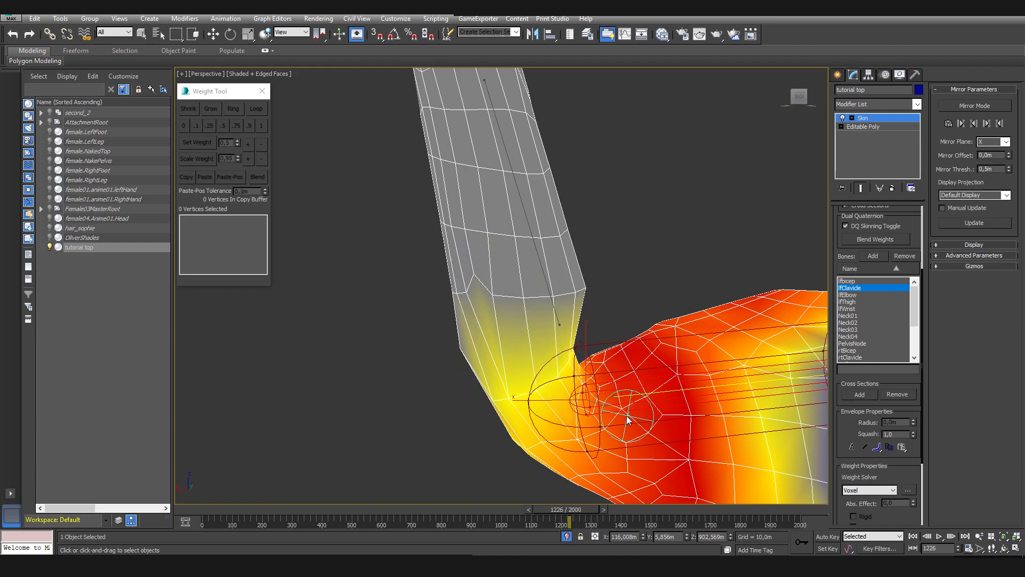
{"action": "left_click_drag", "start_coordinate": [632, 419], "coordinate": [614, 423]}
Scrub the animation to frame 1105 and blend the lfClavicle weights down the front of the left shoulder beside the chest
{"action": "mouse_move", "coordinate": [614, 422]}
{"action": "middle_mouse_down", "text": "alt"}
{"action": "mouse_move", "coordinate": [710, 448]}
{"action": "mouse_move", "coordinate": [710, 399]}
{"action": "middle_mouse_up", "text": "alt"}
{"action": "middle_click_drag", "start_coordinate": [607, 395], "coordinate": [718, 431], "text": "alt"}
{"action": "scroll", "coordinate": [718, 431], "scroll_direction": "down", "scroll_amount": 4}
{"action": "left_click_drag", "start_coordinate": [576, 510], "coordinate": [562, 509]}
{"action": "middle_click_drag", "start_coordinate": [580, 432], "coordinate": [662, 416], "text": "alt"}
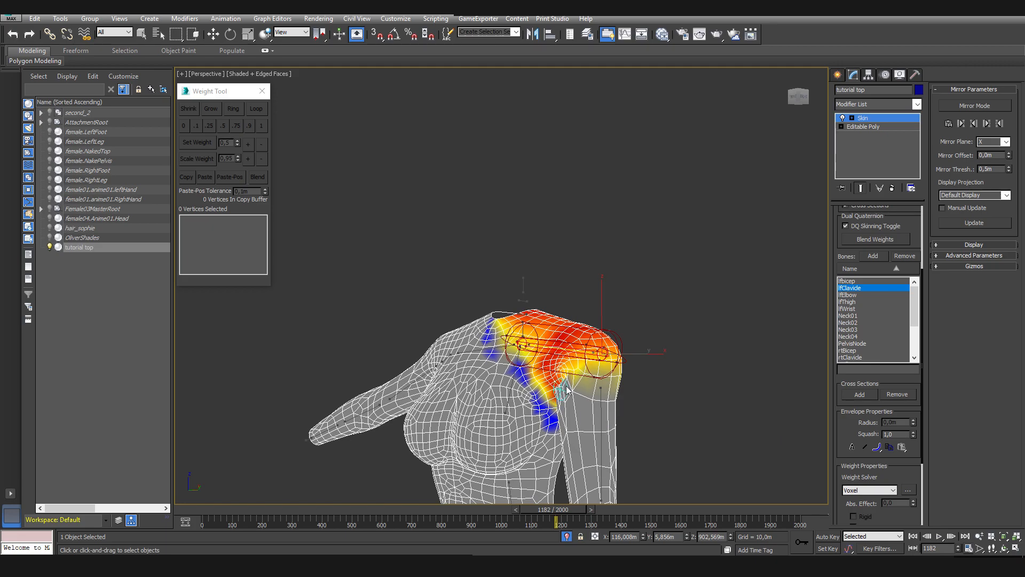
{"action": "scroll", "coordinate": [630, 406], "scroll_direction": "up", "scroll_amount": 3}
{"action": "left_click_drag", "start_coordinate": [578, 509], "coordinate": [555, 512]}
{"action": "scroll", "coordinate": [435, 371], "scroll_direction": "up", "scroll_amount": 6}
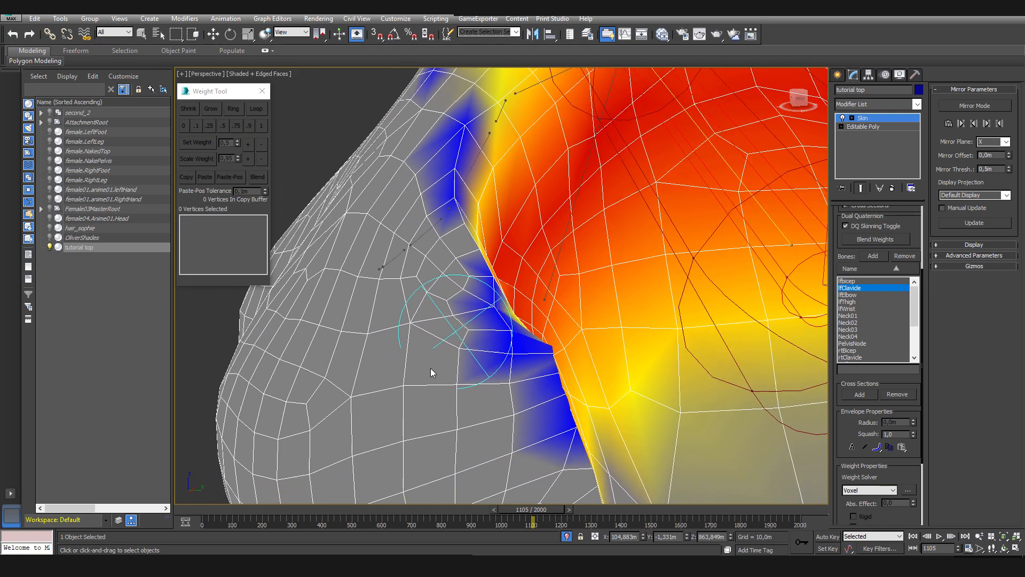
{"action": "middle_click_drag", "start_coordinate": [433, 373], "coordinate": [515, 370], "text": "alt"}
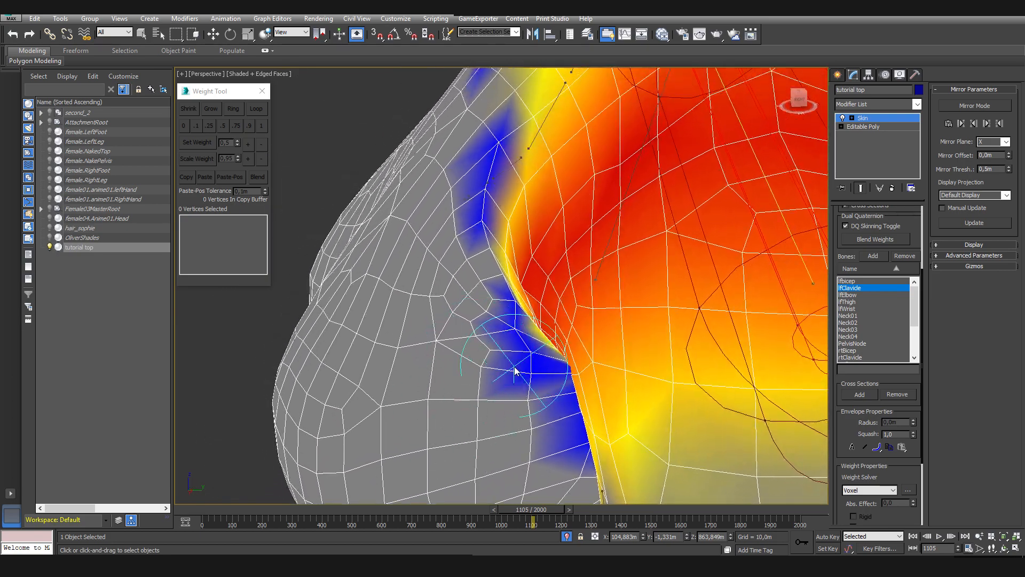
{"action": "scroll", "coordinate": [492, 268], "scroll_direction": "down", "scroll_amount": 4}
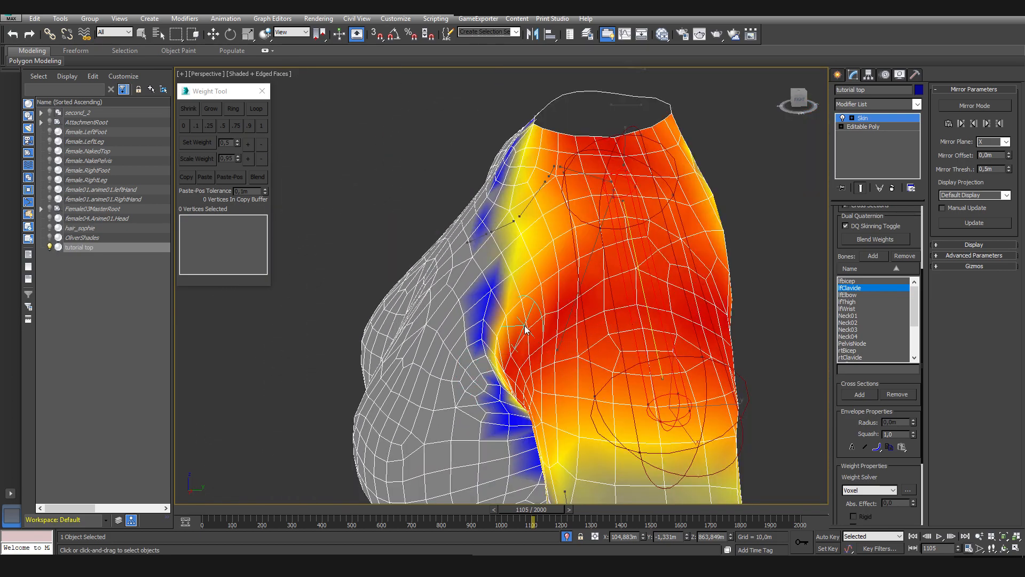
{"action": "middle_click_drag", "start_coordinate": [526, 329], "coordinate": [530, 305]}
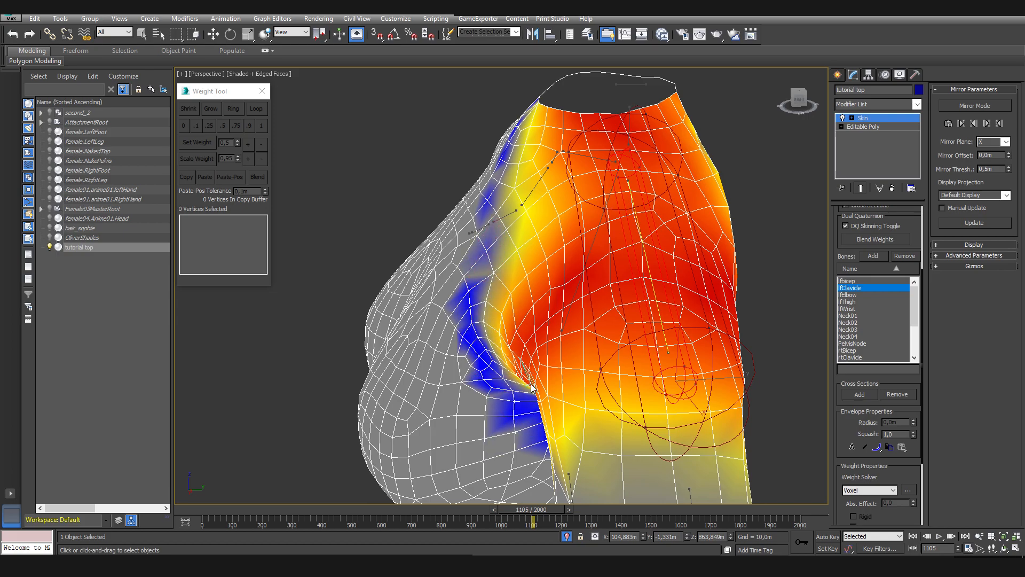
{"action": "middle_click_drag", "start_coordinate": [531, 387], "coordinate": [541, 384], "text": "alt"}
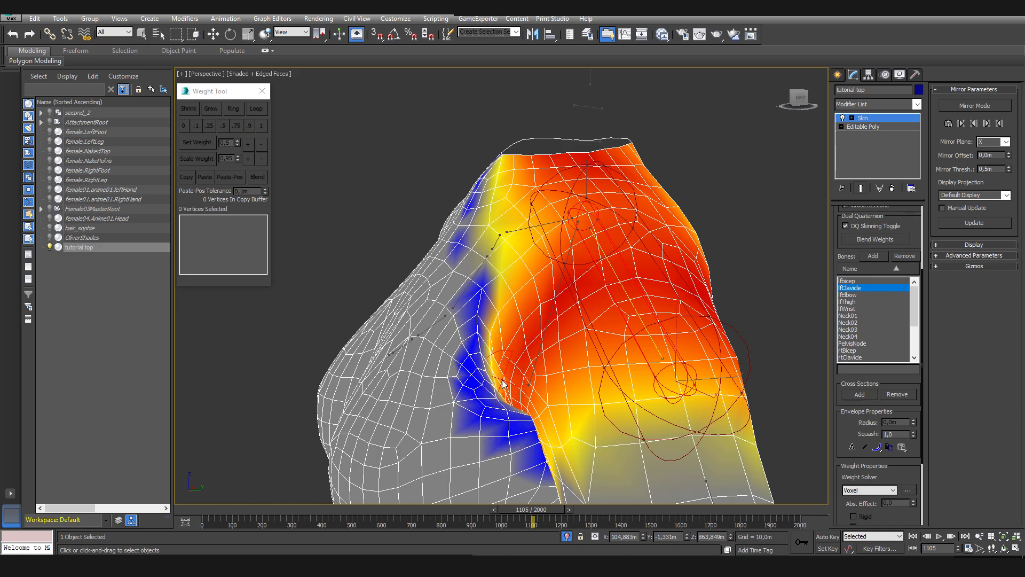
Examine the lfClavicle weights on the left shoulder and armpit crease from several angles at frame 1105
{"action": "middle_click_drag", "start_coordinate": [502, 396], "coordinate": [511, 368], "text": "alt"}
{"action": "scroll", "coordinate": [516, 376], "scroll_direction": "down", "scroll_amount": 3}
{"action": "middle_click_drag", "start_coordinate": [536, 403], "coordinate": [622, 411], "text": "alt"}
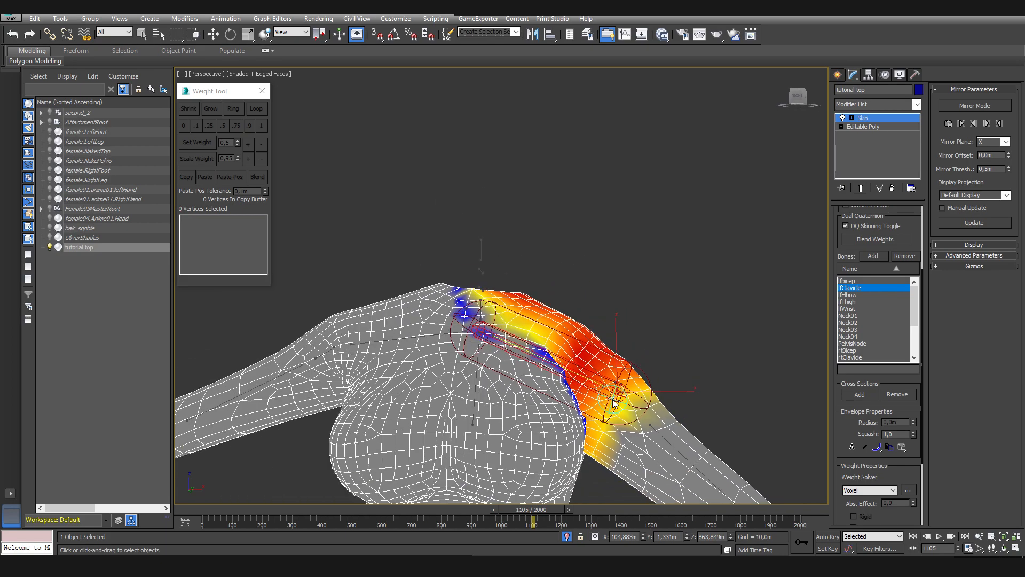
{"action": "scroll", "coordinate": [632, 415], "scroll_direction": "down", "scroll_amount": 5}
{"action": "scroll", "coordinate": [593, 441], "scroll_direction": "up", "scroll_amount": 5}
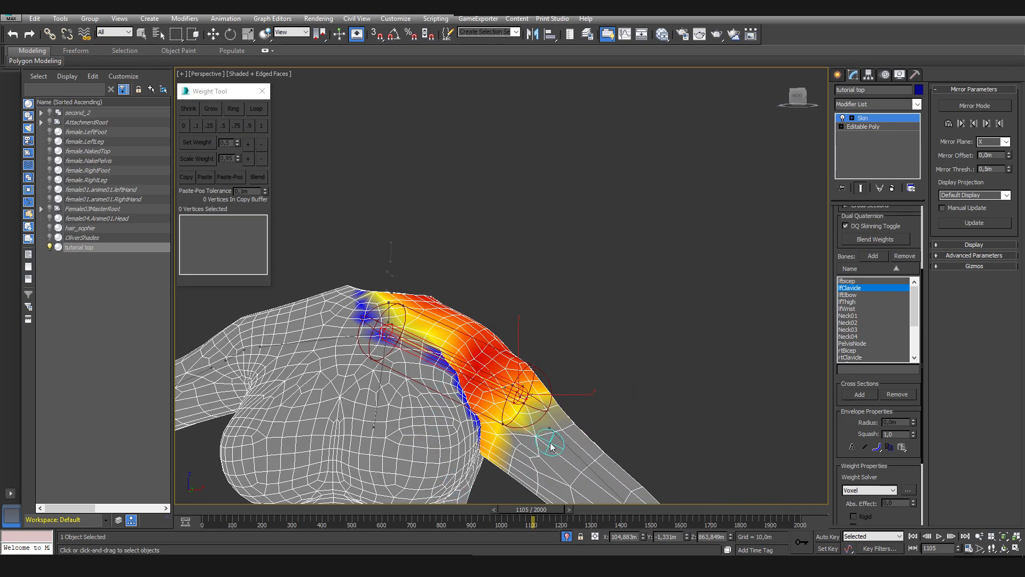
{"action": "middle_click_drag", "start_coordinate": [555, 459], "coordinate": [454, 427], "text": "alt"}
{"action": "scroll", "coordinate": [450, 426], "scroll_direction": "up", "scroll_amount": 5}
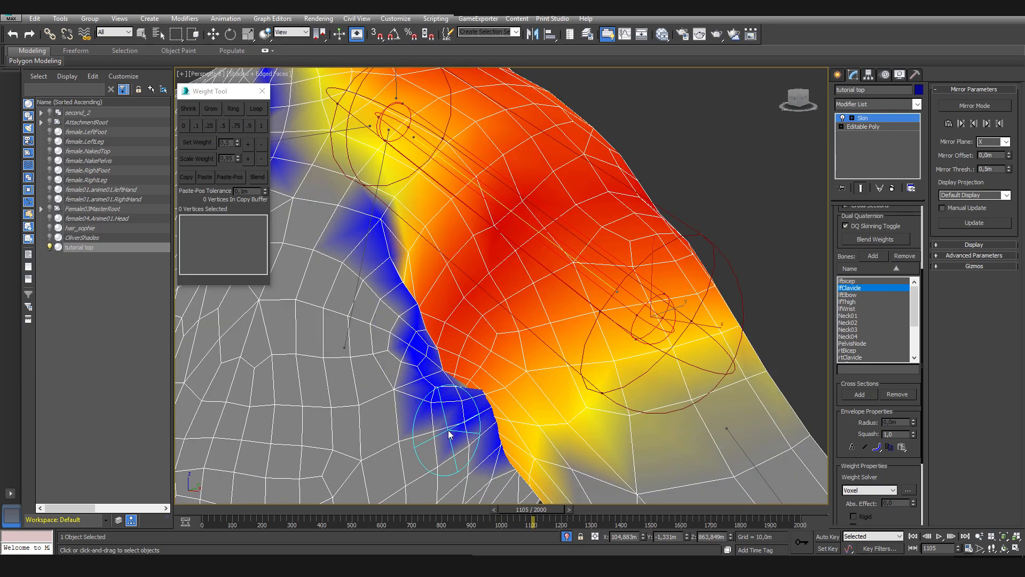
{"action": "scroll", "coordinate": [448, 434], "scroll_direction": "down", "scroll_amount": 5}
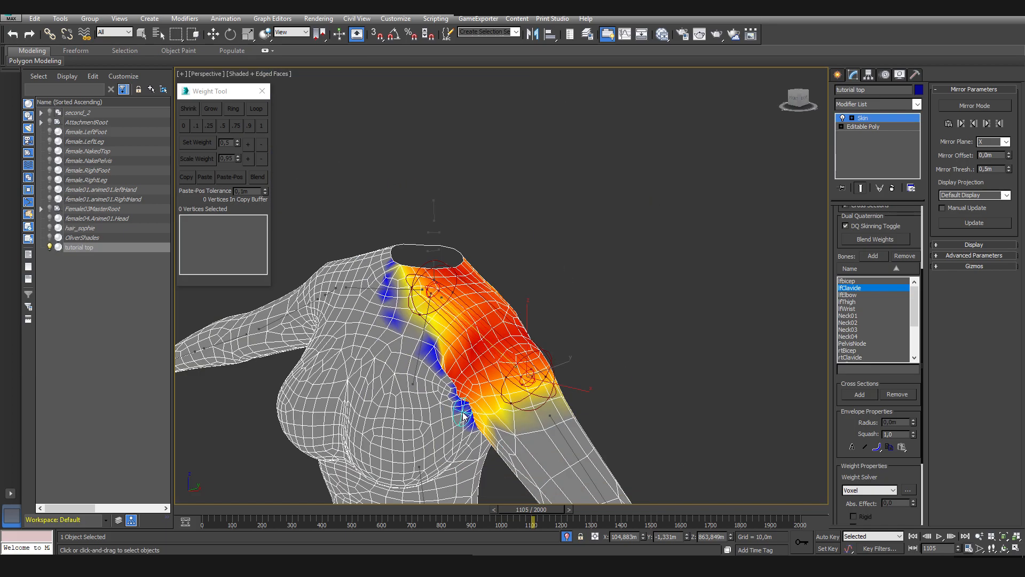
Scrub to frame 1070, turn off Paint Blend Weights and erase lfClavicle weights along the chest edge in front of the left armpit
{"action": "left_click_drag", "start_coordinate": [532, 510], "coordinate": [537, 517]}
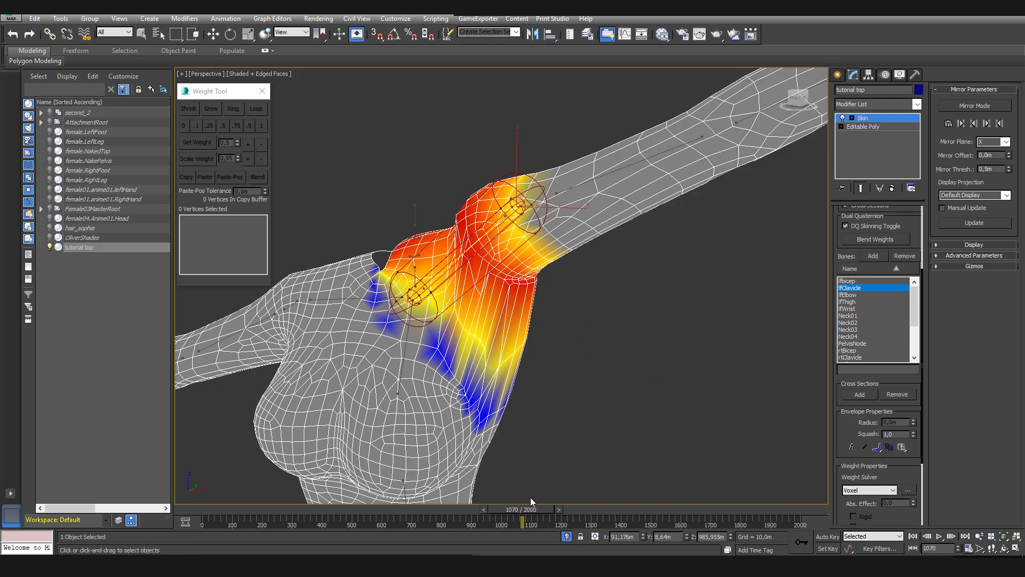
{"action": "scroll", "coordinate": [453, 403], "scroll_direction": "up", "scroll_amount": 3}
{"action": "left_click_drag", "start_coordinate": [892, 518], "coordinate": [886, 402]}
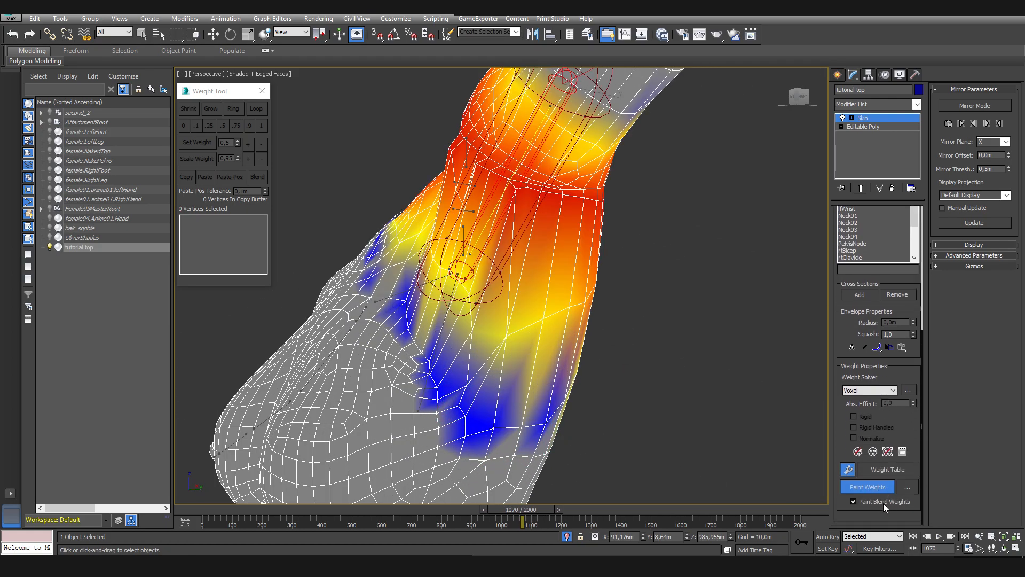
{"action": "mouse_move", "coordinate": [406, 386]}
{"action": "left_mouse_down", "text": "alt"}
{"action": "mouse_move", "coordinate": [522, 453]}
{"action": "mouse_move", "coordinate": [529, 435]}
{"action": "mouse_move", "coordinate": [426, 366]}
{"action": "mouse_move", "coordinate": [413, 342]}
{"action": "left_mouse_up", "text": "alt"}
{"action": "mouse_move", "coordinate": [412, 344]}
{"action": "middle_mouse_down", "text": "alt"}
{"action": "mouse_move", "coordinate": [433, 359]}
{"action": "mouse_move", "coordinate": [447, 339]}
{"action": "mouse_move", "coordinate": [424, 374]}
{"action": "mouse_move", "coordinate": [475, 434]}
{"action": "mouse_move", "coordinate": [823, 486]}
{"action": "middle_mouse_up", "text": "alt"}
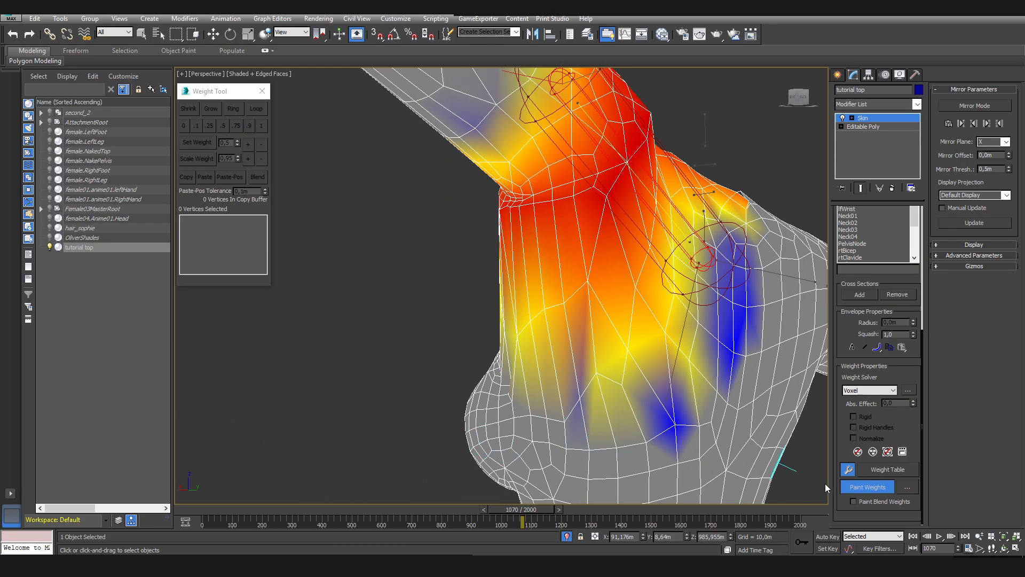
Turn Paint Blend Weights back on and blend the lfClavicle weights from the left underarm around to the front of the chest
{"action": "middle_click_drag", "start_coordinate": [681, 449], "coordinate": [644, 443], "text": "alt"}
{"action": "mouse_move", "coordinate": [563, 401]}
{"action": "left_mouse_down"}
{"action": "mouse_move", "coordinate": [567, 410]}
{"action": "mouse_move", "coordinate": [603, 378]}
{"action": "left_mouse_up"}
{"action": "middle_click_drag", "start_coordinate": [607, 382], "coordinate": [643, 385], "text": "alt"}
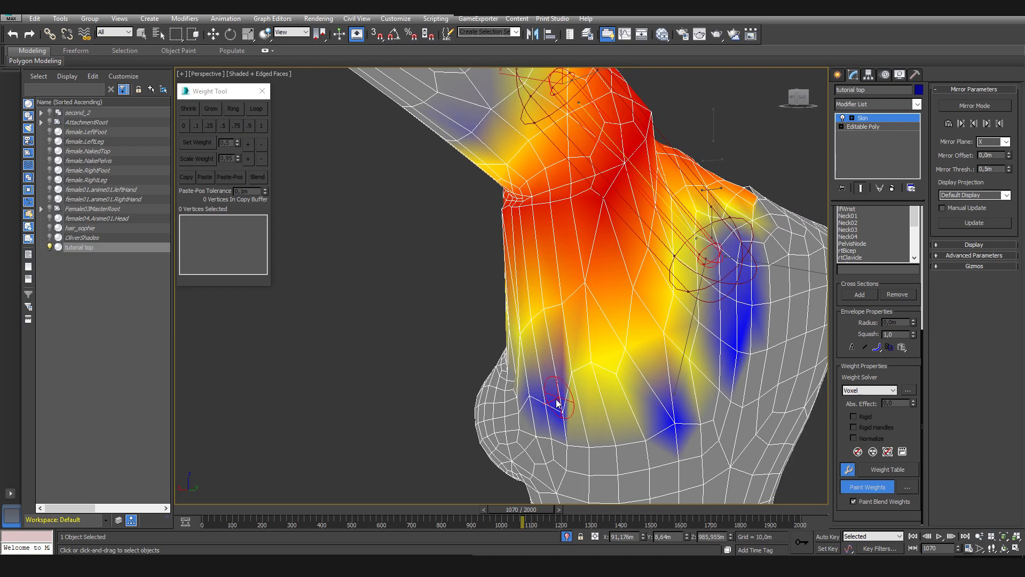
{"action": "left_click_drag", "start_coordinate": [561, 400], "coordinate": [549, 405]}
{"action": "middle_click_drag", "start_coordinate": [549, 403], "coordinate": [582, 399], "text": "alt"}
{"action": "left_click_drag", "start_coordinate": [555, 399], "coordinate": [534, 396]}
{"action": "middle_click_drag", "start_coordinate": [572, 396], "coordinate": [593, 401], "text": "alt"}
{"action": "left_click_drag", "start_coordinate": [521, 407], "coordinate": [487, 355]}
{"action": "middle_click_drag", "start_coordinate": [487, 355], "coordinate": [496, 358], "text": "alt"}
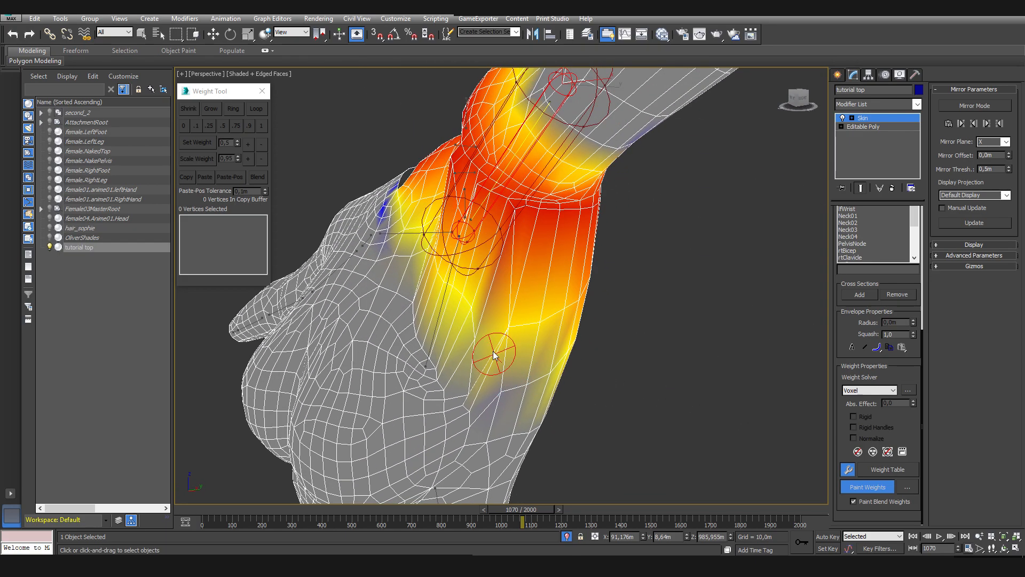
{"action": "middle_click_drag", "start_coordinate": [501, 309], "coordinate": [525, 318], "text": "alt"}
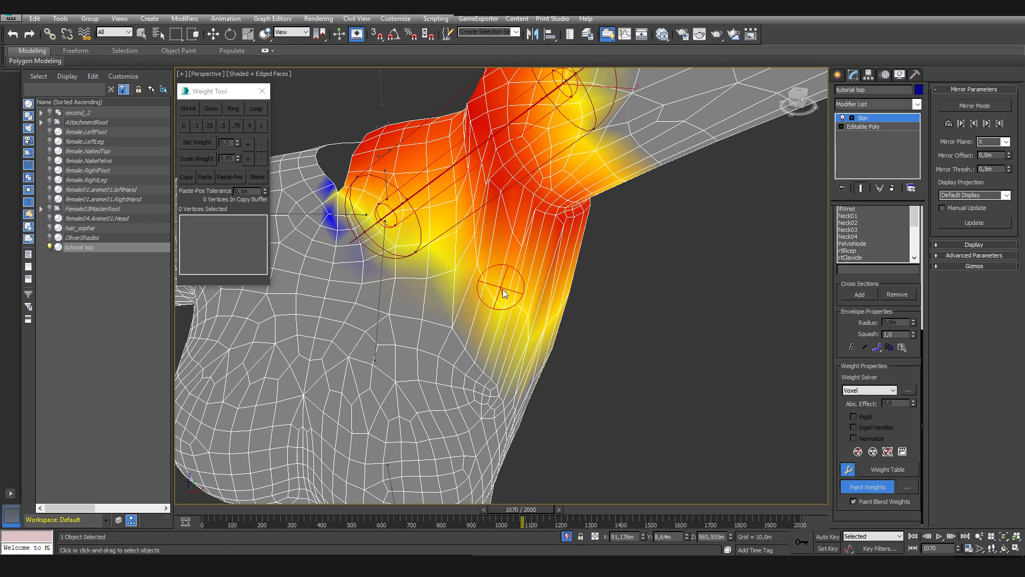
Blend the lower edge of the lfClavicle weights across the left side of the back
{"action": "middle_click_drag", "start_coordinate": [466, 215], "coordinate": [628, 242], "text": "alt"}
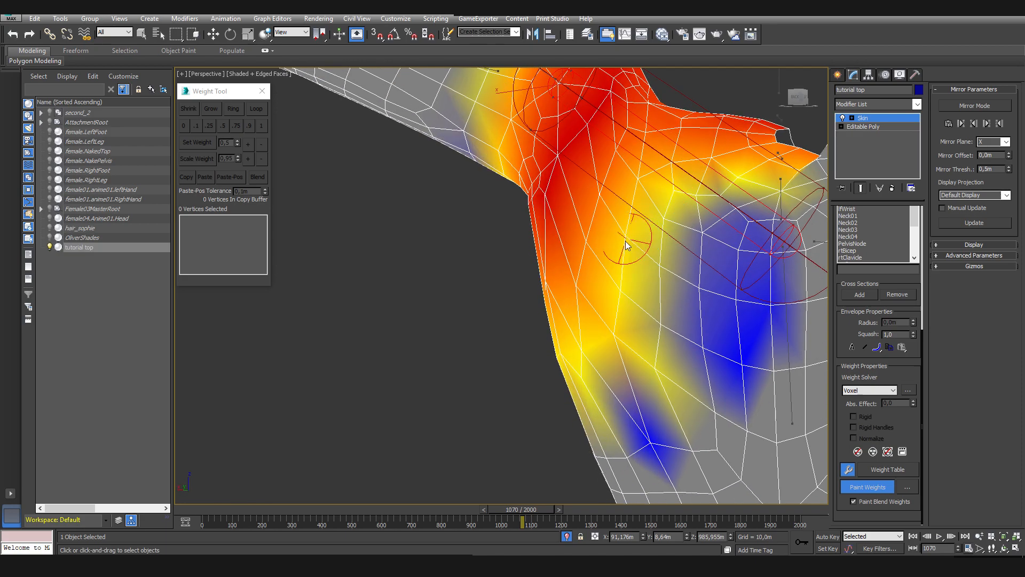
{"action": "scroll", "coordinate": [577, 348], "scroll_direction": "down", "scroll_amount": 4}
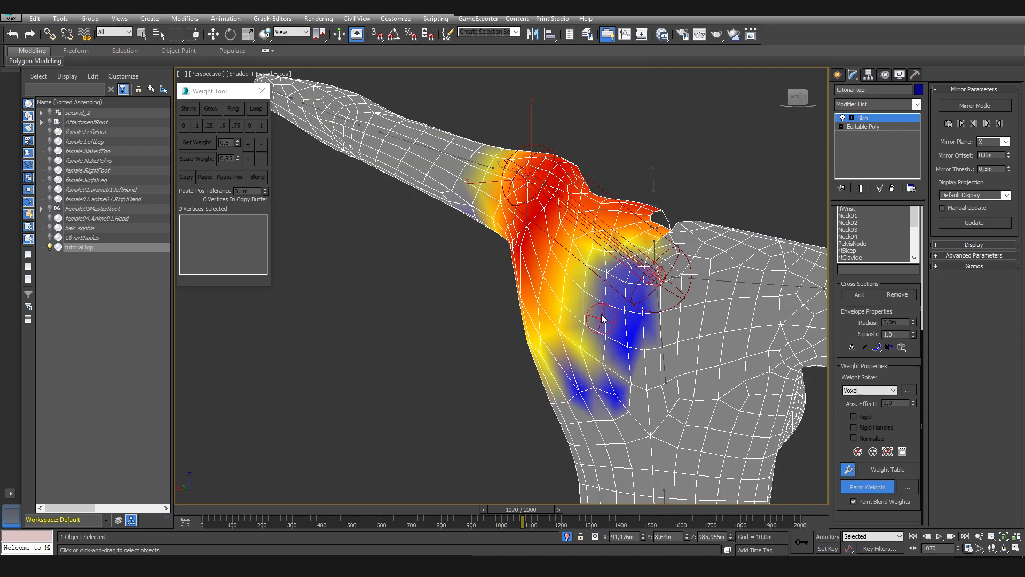
{"action": "left_click_drag", "start_coordinate": [616, 367], "coordinate": [599, 395]}
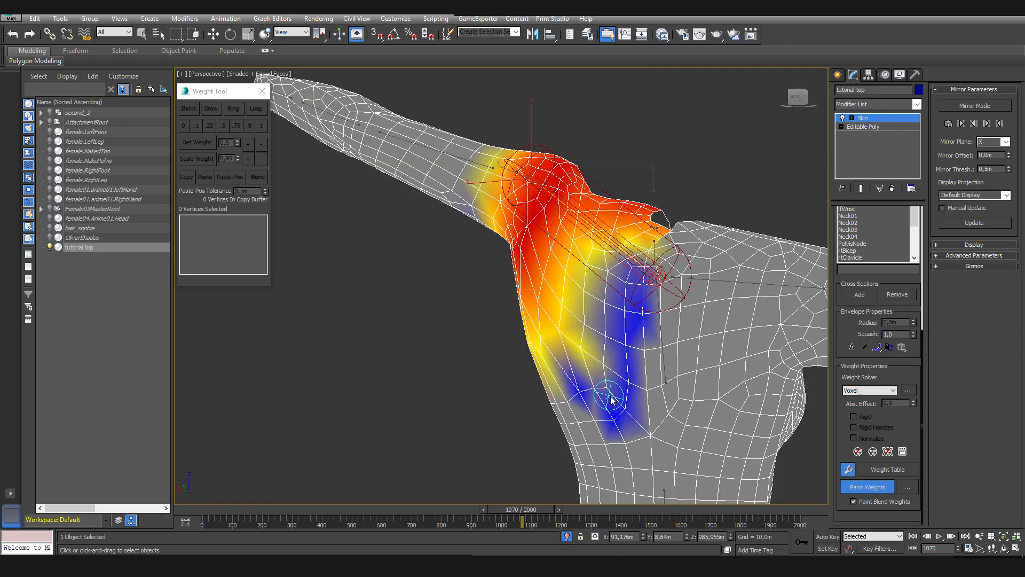
{"action": "middle_click_drag", "start_coordinate": [599, 394], "coordinate": [627, 396], "text": "alt"}
{"action": "left_click_drag", "start_coordinate": [594, 394], "coordinate": [626, 379]}
{"action": "middle_click_drag", "start_coordinate": [627, 379], "coordinate": [640, 387], "text": "alt"}
{"action": "left_click_drag", "start_coordinate": [591, 384], "coordinate": [533, 394]}
Blend the lower edge of the lfClavicle weights along the torso's left side beneath the armpit
{"action": "mouse_move", "coordinate": [533, 393]}
{"action": "middle_mouse_down", "text": "alt"}
{"action": "mouse_move", "coordinate": [596, 378]}
{"action": "mouse_move", "coordinate": [667, 385]}
{"action": "middle_mouse_up", "text": "alt"}
{"action": "middle_click_drag", "start_coordinate": [487, 229], "coordinate": [471, 286], "text": "alt"}
{"action": "middle_click_drag", "start_coordinate": [466, 245], "coordinate": [619, 272], "text": "alt"}
{"action": "middle_click_drag", "start_coordinate": [625, 390], "coordinate": [613, 411], "text": "alt"}
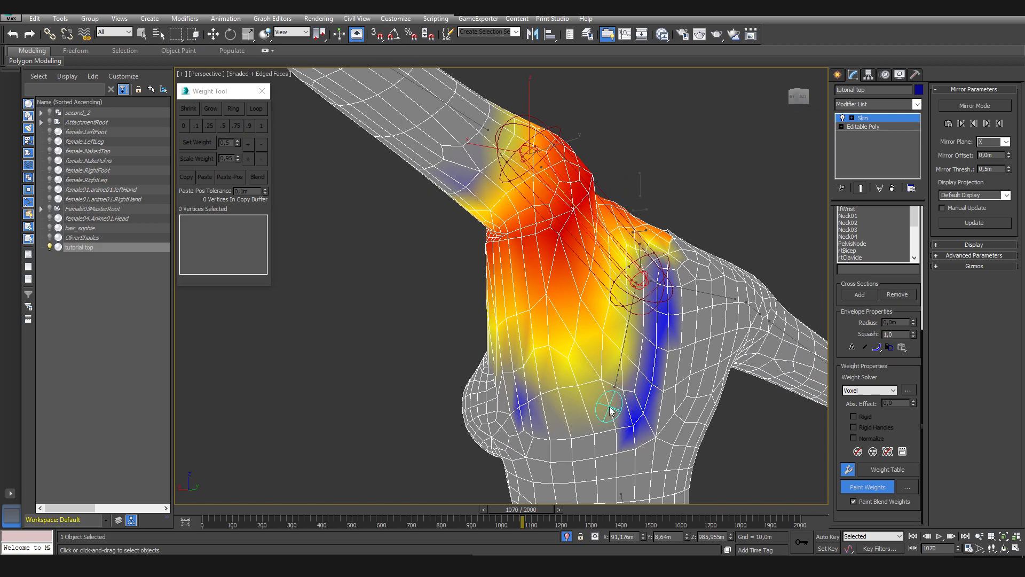
{"action": "mouse_move", "coordinate": [542, 433]}
{"action": "left_mouse_down"}
{"action": "mouse_move", "coordinate": [619, 414]}
{"action": "mouse_move", "coordinate": [571, 423]}
{"action": "left_mouse_up"}
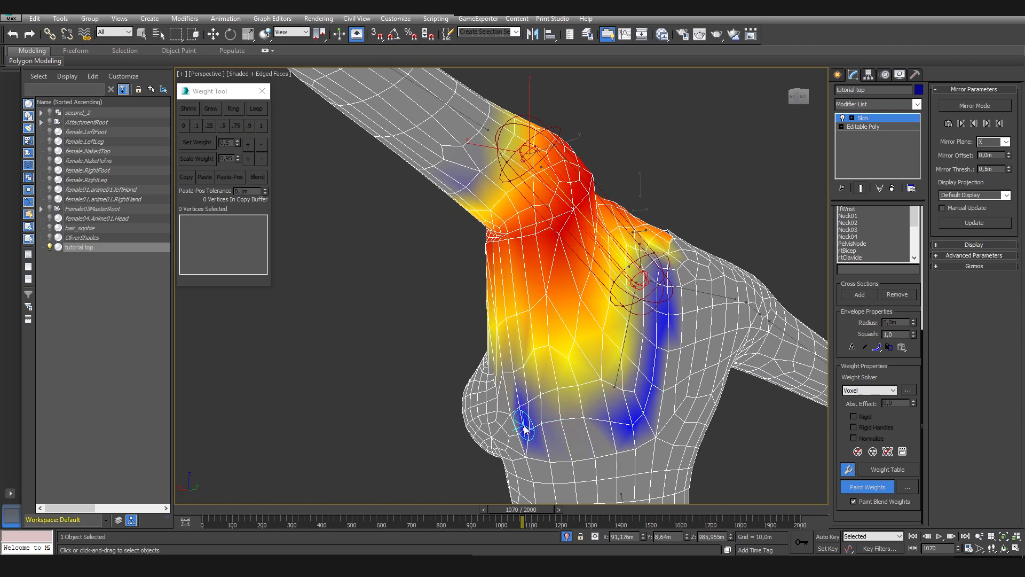
{"action": "middle_click_drag", "start_coordinate": [617, 419], "coordinate": [630, 428], "text": "alt"}
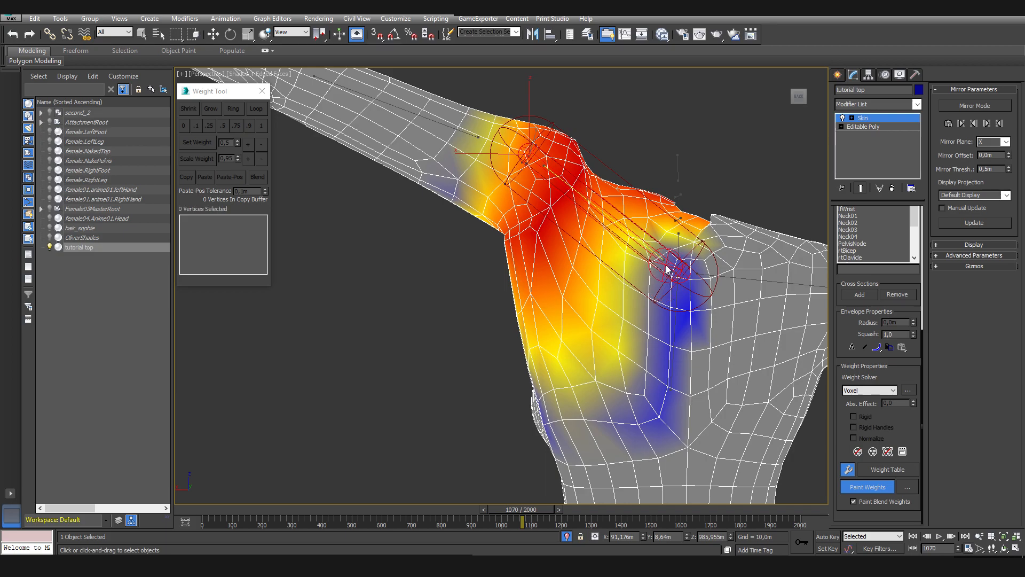
Examine the lfClavicle weights from the side and back while scrubbing the arm down to frame 1099
{"action": "middle_click_drag", "start_coordinate": [662, 389], "coordinate": [582, 430], "text": "alt"}
{"action": "middle_click_drag", "start_coordinate": [513, 405], "coordinate": [531, 419], "text": "alt"}
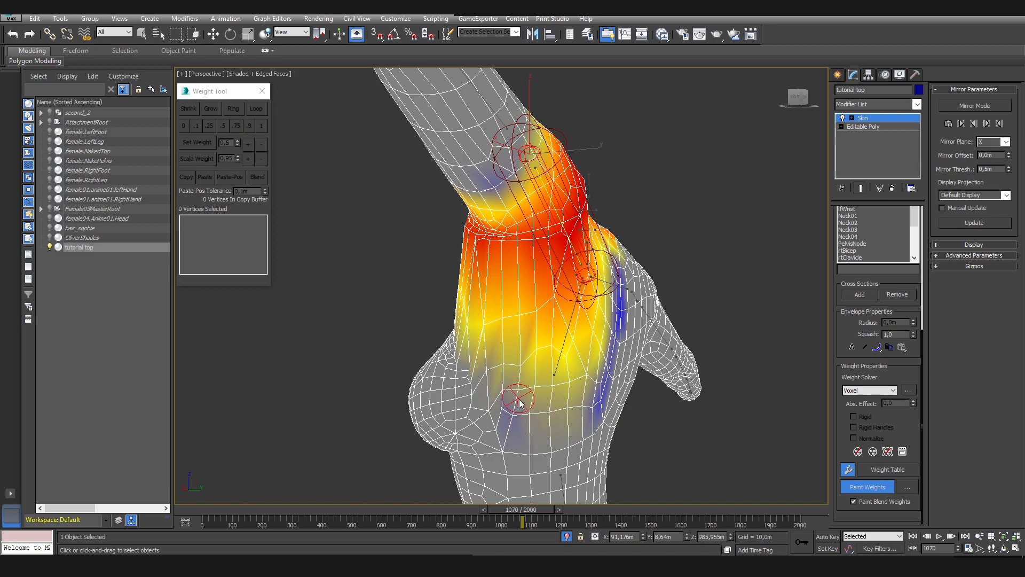
{"action": "middle_click_drag", "start_coordinate": [613, 416], "coordinate": [566, 417], "text": "alt"}
{"action": "mouse_move", "coordinate": [628, 326]}
{"action": "middle_mouse_down", "text": "alt"}
{"action": "mouse_move", "coordinate": [566, 383]}
{"action": "mouse_move", "coordinate": [579, 430]}
{"action": "middle_mouse_up", "text": "alt"}
{"action": "mouse_move", "coordinate": [513, 512]}
{"action": "left_mouse_down"}
{"action": "mouse_move", "coordinate": [542, 518]}
{"action": "mouse_move", "coordinate": [523, 520]}
{"action": "left_mouse_up"}
{"action": "mouse_move", "coordinate": [486, 351]}
{"action": "middle_mouse_down", "text": "alt"}
{"action": "mouse_move", "coordinate": [396, 462]}
{"action": "mouse_move", "coordinate": [370, 463]}
{"action": "middle_mouse_up", "text": "alt"}
{"action": "middle_click_drag", "start_coordinate": [532, 445], "coordinate": [486, 410], "text": "alt"}
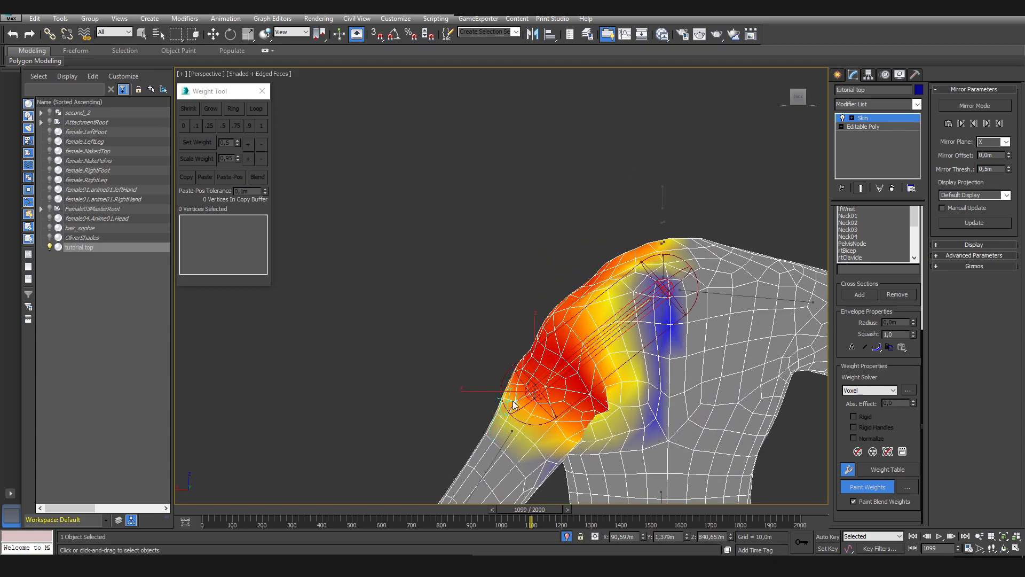
{"action": "middle_click_drag", "start_coordinate": [589, 421], "coordinate": [540, 473], "text": "alt"}
Scrub the animation to frame 1086 and blend the lfClavicle weights along the front fold of the left armpit
{"action": "left_click_drag", "start_coordinate": [533, 510], "coordinate": [537, 511]}
{"action": "scroll", "coordinate": [490, 387], "scroll_direction": "up", "scroll_amount": 3}
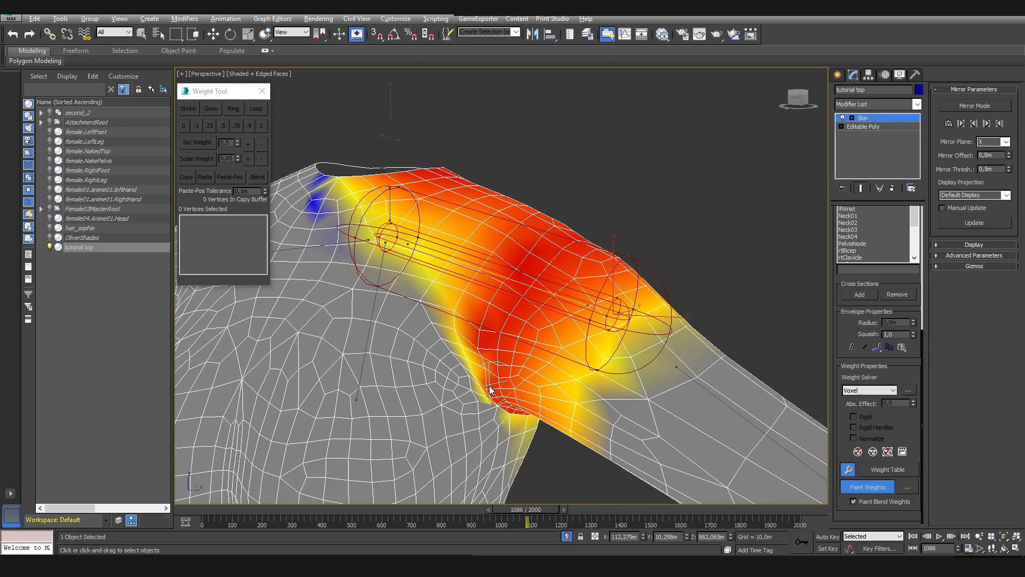
{"action": "middle_click_drag", "start_coordinate": [490, 387], "coordinate": [484, 419], "text": "alt"}
{"action": "scroll", "coordinate": [485, 420], "scroll_direction": "up", "scroll_amount": 2}
{"action": "left_click_drag", "start_coordinate": [491, 409], "coordinate": [549, 463]}
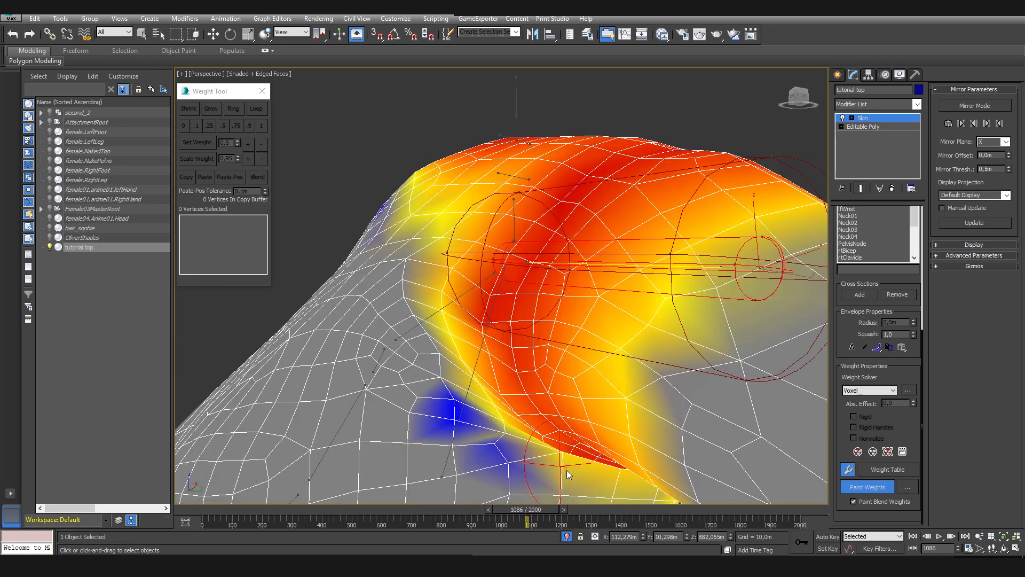
Blend the lfClavicle weights from the left armpit crease up along the edge of the chest
{"action": "scroll", "coordinate": [545, 454], "scroll_direction": "down", "scroll_amount": 5}
{"action": "middle_click_drag", "start_coordinate": [502, 411], "coordinate": [585, 410], "text": "alt"}
{"action": "scroll", "coordinate": [586, 411], "scroll_direction": "up", "scroll_amount": 3}
{"action": "middle_click_drag", "start_coordinate": [512, 407], "coordinate": [614, 417], "text": "alt"}
{"action": "scroll", "coordinate": [361, 416], "scroll_direction": "up", "scroll_amount": 4}
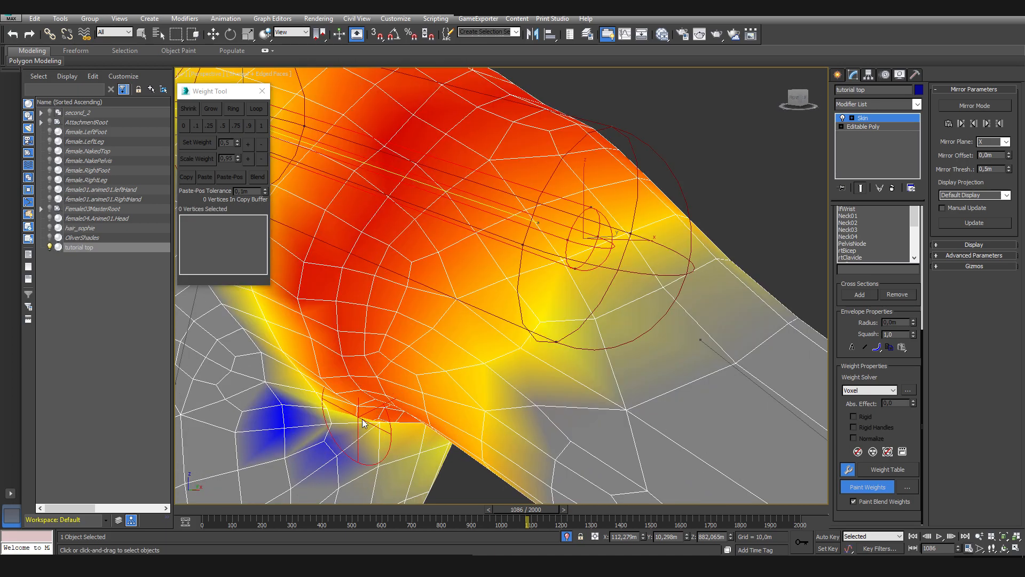
{"action": "left_click_drag", "start_coordinate": [412, 428], "coordinate": [288, 361]}
{"action": "middle_click_drag", "start_coordinate": [289, 361], "coordinate": [376, 403]}
{"action": "left_click_drag", "start_coordinate": [401, 393], "coordinate": [299, 278]}
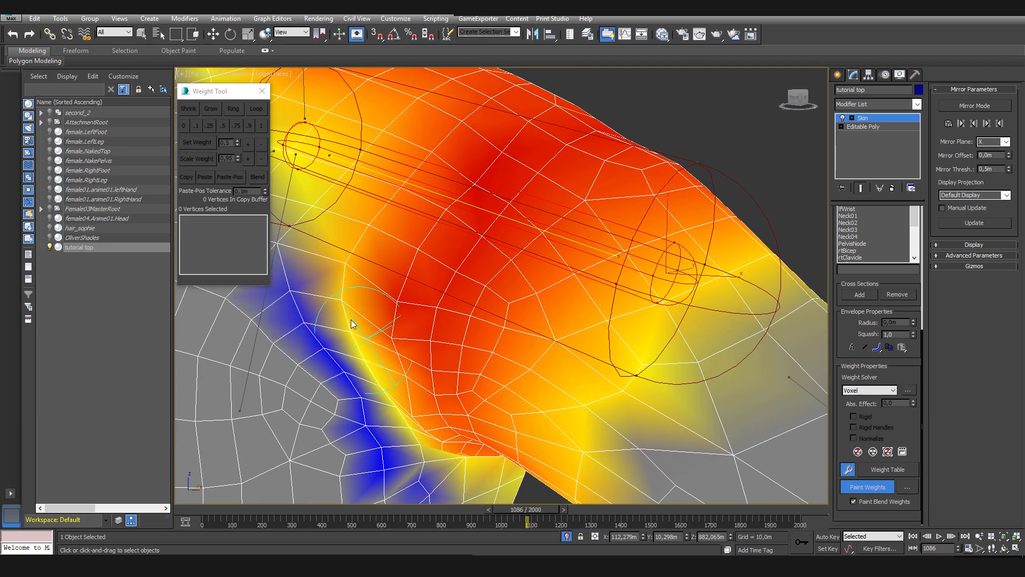
Scrub the animation to frame 1488 and blend the lfClavicle weights on the upper arm beside the front armpit crease
{"action": "scroll", "coordinate": [432, 435], "scroll_direction": "down", "scroll_amount": 5}
{"action": "middle_click_drag", "start_coordinate": [433, 436], "coordinate": [452, 432], "text": "alt"}
{"action": "left_click_drag", "start_coordinate": [542, 511], "coordinate": [659, 518]}
{"action": "key", "text": "p"}
{"action": "middle_click_drag", "start_coordinate": [539, 454], "coordinate": [387, 416], "text": "alt"}
{"action": "scroll", "coordinate": [483, 413], "scroll_direction": "up", "scroll_amount": 3}
{"action": "mouse_move", "coordinate": [482, 412]}
{"action": "middle_mouse_down", "text": "alt"}
{"action": "mouse_move", "coordinate": [597, 439]}
{"action": "mouse_move", "coordinate": [521, 411]}
{"action": "middle_mouse_up", "text": "alt"}
{"action": "scroll", "coordinate": [499, 431], "scroll_direction": "up", "scroll_amount": 3}
{"action": "scroll", "coordinate": [597, 438], "scroll_direction": "down", "scroll_amount": 4}
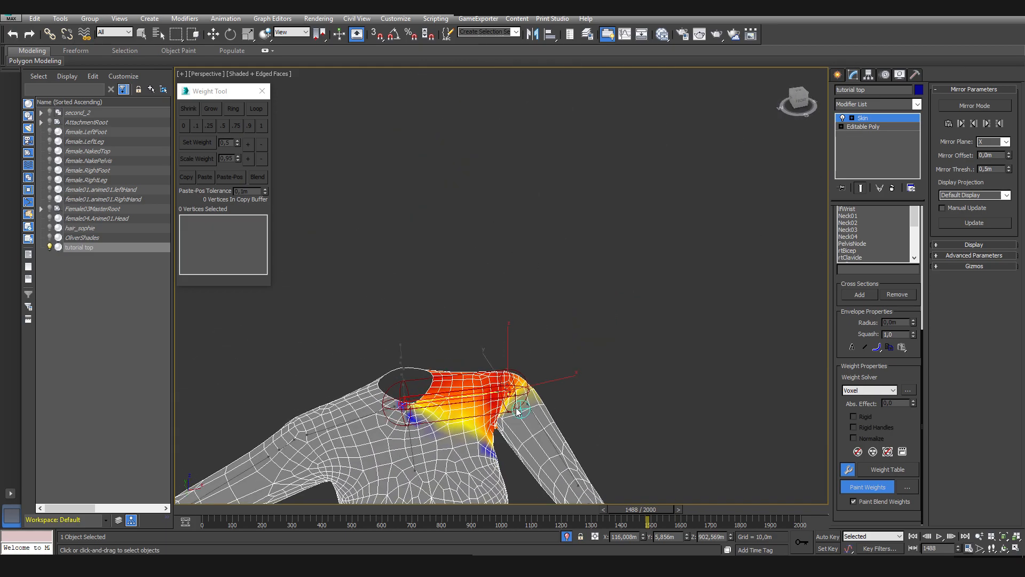
{"action": "scroll", "coordinate": [470, 432], "scroll_direction": "up", "scroll_amount": 4}
{"action": "middle_click_drag", "start_coordinate": [475, 441], "coordinate": [455, 420], "text": "alt"}
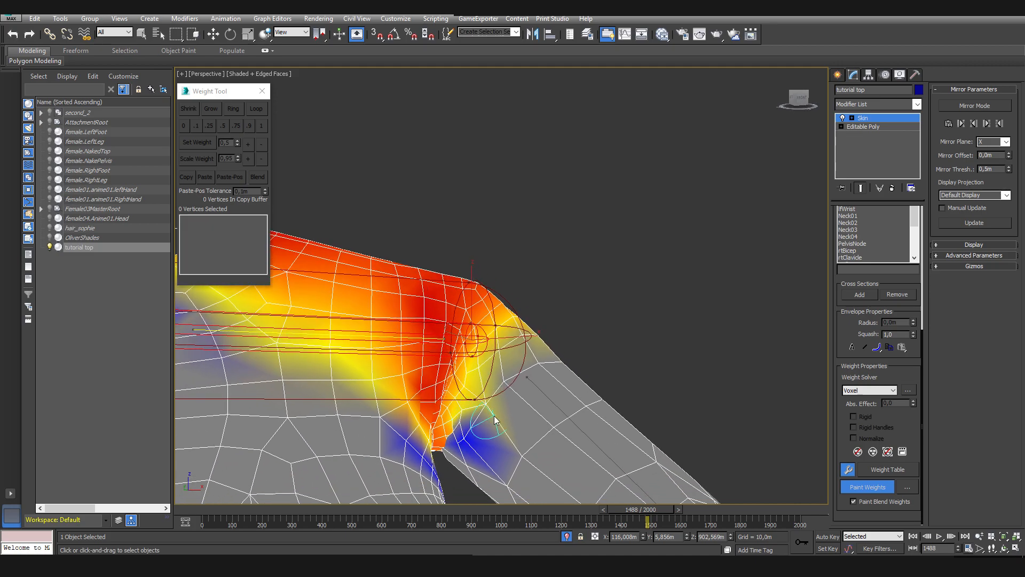
{"action": "left_click_drag", "start_coordinate": [494, 420], "coordinate": [494, 415]}
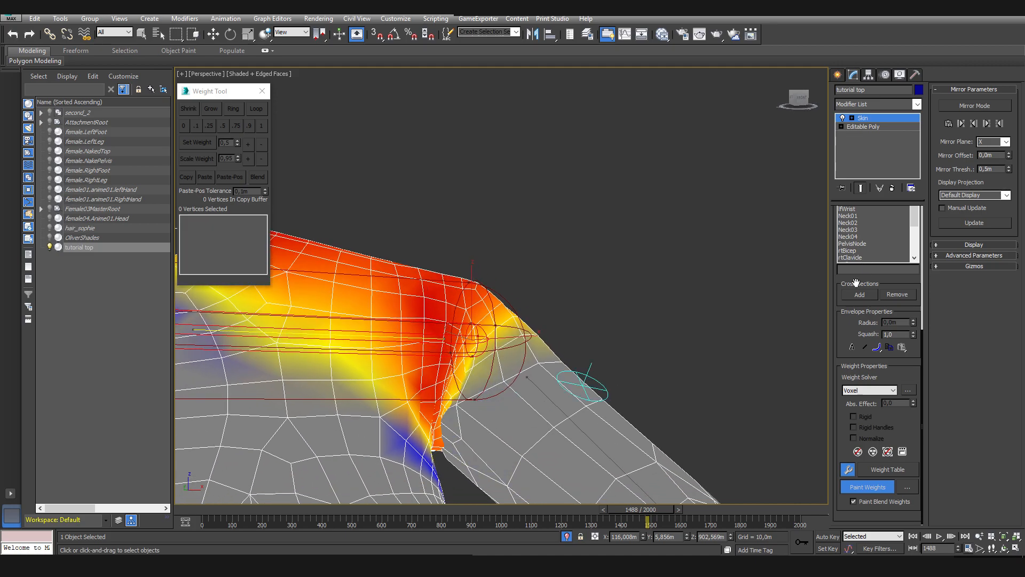
Check the lfBicep weights, then blend the lfClavicle weights from the front armpit crease across the outer shoulder
{"action": "left_click_drag", "start_coordinate": [856, 283], "coordinate": [856, 350]}
{"action": "left_click", "coordinate": [869, 248]}
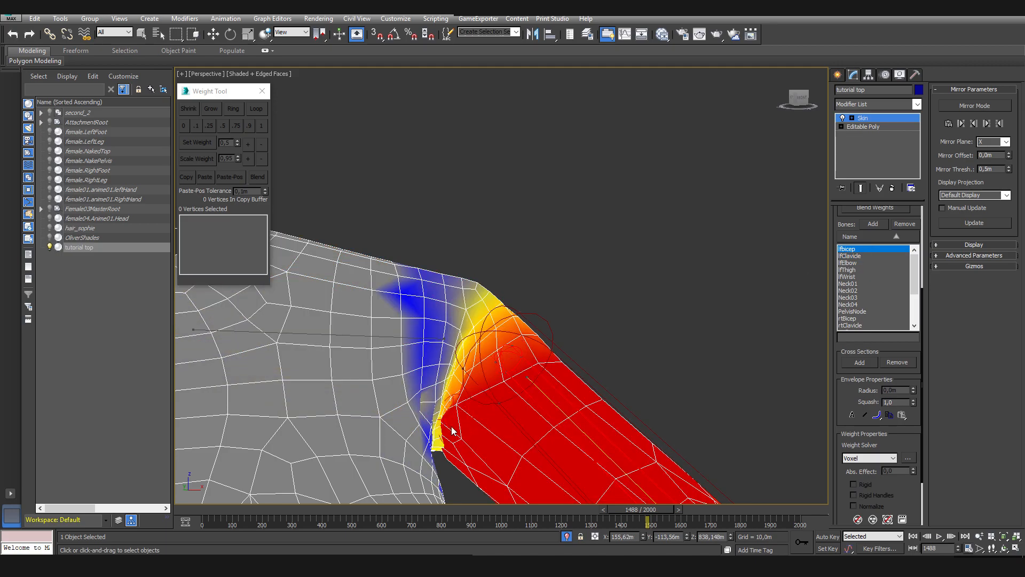
{"action": "left_click", "coordinate": [853, 256]}
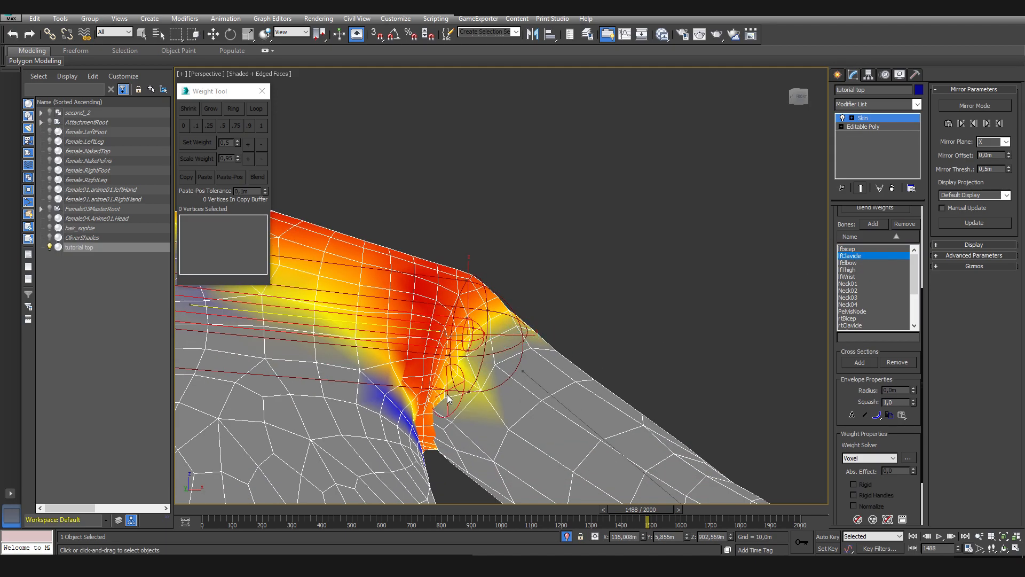
{"action": "left_click_drag", "start_coordinate": [463, 403], "coordinate": [478, 417]}
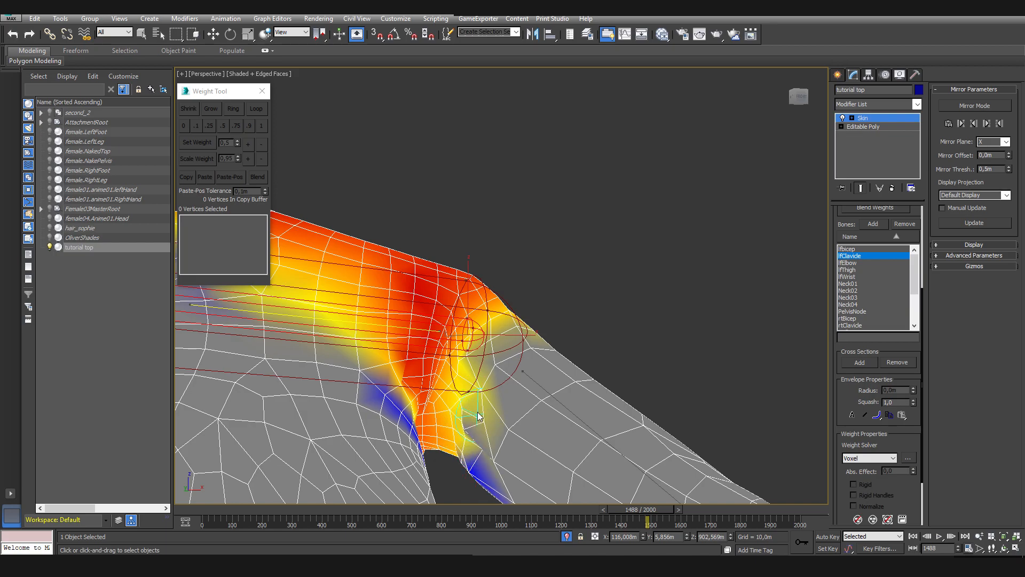
{"action": "mouse_move", "coordinate": [478, 365]}
{"action": "left_mouse_down"}
{"action": "mouse_move", "coordinate": [494, 374]}
{"action": "mouse_move", "coordinate": [517, 346]}
{"action": "left_mouse_up"}
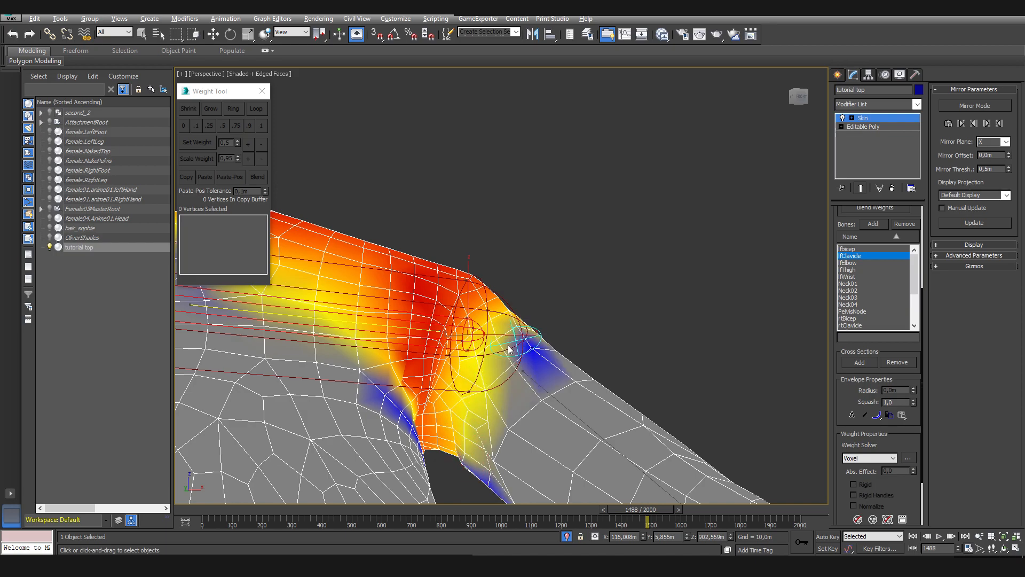
Blend the lfClavicle weights around the outer shoulder and the top of the left upper arm
{"action": "middle_click_drag", "start_coordinate": [518, 346], "coordinate": [495, 371], "text": "alt"}
{"action": "left_click_drag", "start_coordinate": [494, 371], "coordinate": [512, 384]}
{"action": "middle_click_drag", "start_coordinate": [518, 380], "coordinate": [496, 374], "text": "alt"}
{"action": "left_click_drag", "start_coordinate": [496, 373], "coordinate": [497, 365]}
{"action": "mouse_move", "coordinate": [522, 369]}
{"action": "middle_mouse_down", "text": "alt"}
{"action": "mouse_move", "coordinate": [568, 391]}
{"action": "mouse_move", "coordinate": [593, 372]}
{"action": "middle_mouse_up", "text": "alt"}
{"action": "mouse_move", "coordinate": [593, 372]}
{"action": "left_mouse_down"}
{"action": "mouse_move", "coordinate": [560, 463]}
{"action": "mouse_move", "coordinate": [612, 369]}
{"action": "left_mouse_up"}
{"action": "middle_click_drag", "start_coordinate": [612, 368], "coordinate": [507, 475], "text": "alt"}
{"action": "mouse_move", "coordinate": [524, 395]}
{"action": "middle_mouse_down", "text": "alt"}
{"action": "mouse_move", "coordinate": [505, 382]}
{"action": "mouse_move", "coordinate": [521, 388]}
{"action": "middle_mouse_up", "text": "alt"}
{"action": "left_click_drag", "start_coordinate": [520, 391], "coordinate": [498, 393]}
{"action": "middle_click_drag", "start_coordinate": [498, 393], "coordinate": [523, 395], "text": "alt"}
{"action": "mouse_move", "coordinate": [525, 398]}
{"action": "left_mouse_down"}
{"action": "mouse_move", "coordinate": [489, 392]}
{"action": "mouse_move", "coordinate": [462, 366]}
{"action": "left_mouse_up"}
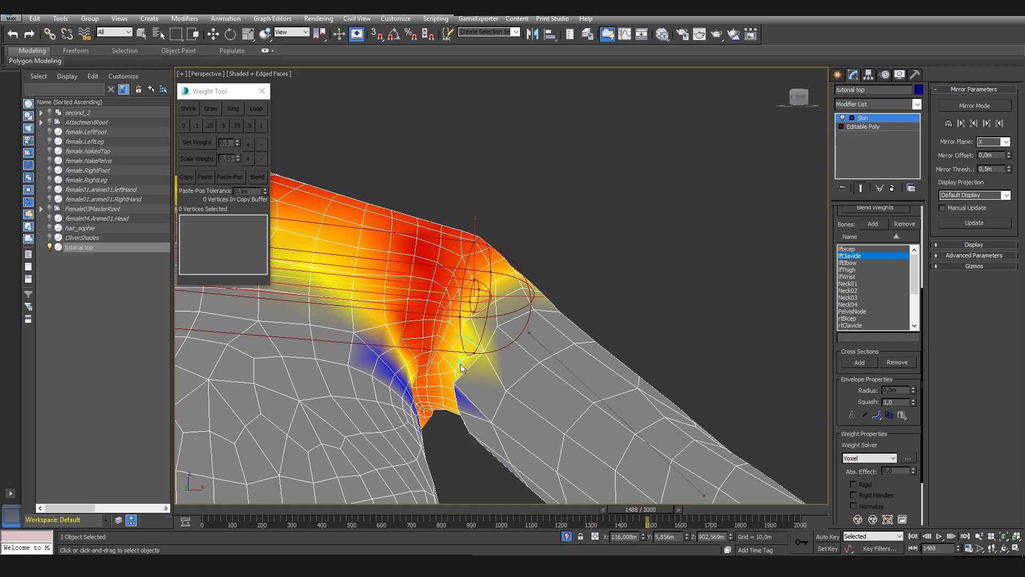
Blend the lfClavicle weights around the left armpit and along the inner side of the upper arm
{"action": "middle_click_drag", "start_coordinate": [469, 371], "coordinate": [635, 463], "text": "alt"}
{"action": "mouse_move", "coordinate": [459, 324]}
{"action": "left_mouse_down"}
{"action": "mouse_move", "coordinate": [528, 347]}
{"action": "mouse_move", "coordinate": [465, 393]}
{"action": "mouse_move", "coordinate": [451, 418]}
{"action": "mouse_move", "coordinate": [489, 420]}
{"action": "mouse_move", "coordinate": [439, 395]}
{"action": "left_mouse_up"}
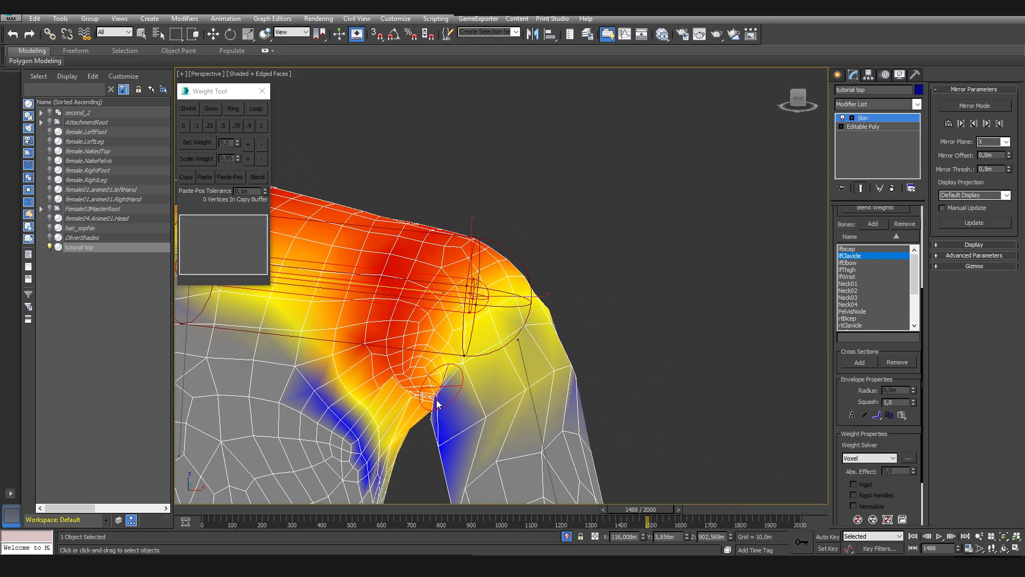
{"action": "middle_click_drag", "start_coordinate": [443, 424], "coordinate": [473, 414], "text": "alt"}
{"action": "middle_click_drag", "start_coordinate": [444, 370], "coordinate": [488, 389], "text": "alt"}
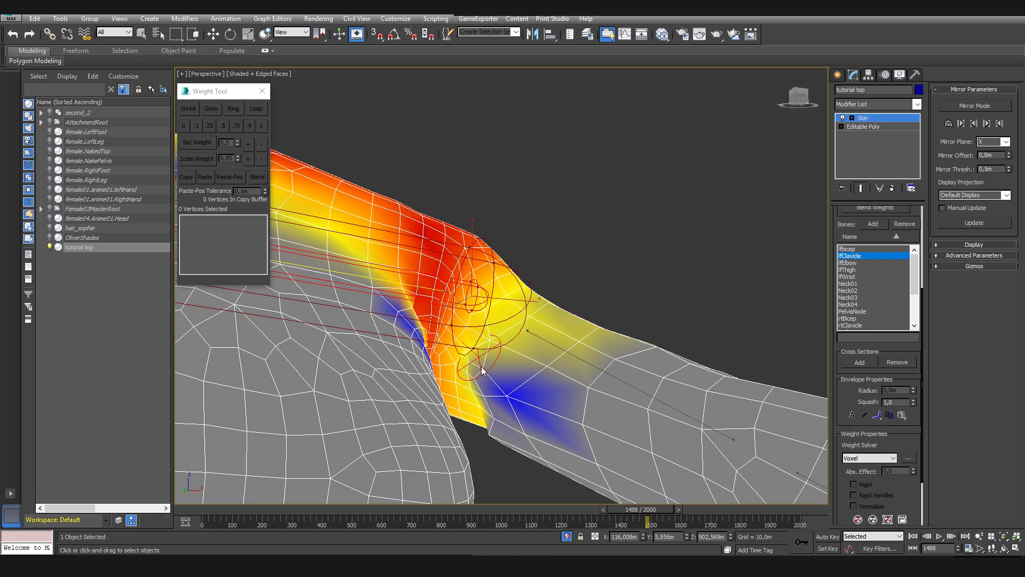
{"action": "mouse_move", "coordinate": [502, 423]}
{"action": "left_mouse_down"}
{"action": "mouse_move", "coordinate": [530, 421]}
{"action": "mouse_move", "coordinate": [516, 367]}
{"action": "mouse_move", "coordinate": [542, 379]}
{"action": "mouse_move", "coordinate": [552, 476]}
{"action": "left_mouse_up"}
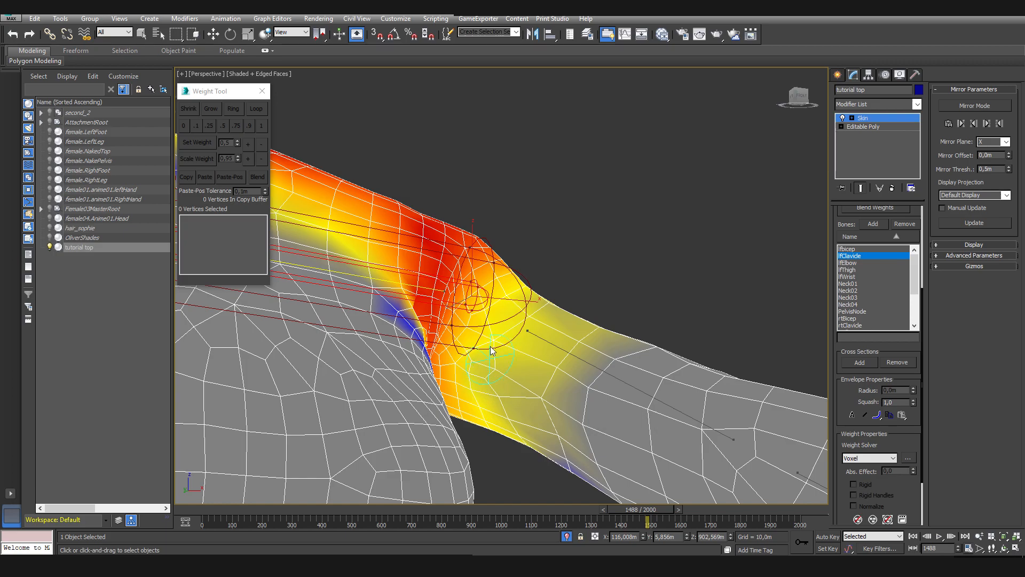
{"action": "mouse_move", "coordinate": [544, 413]}
{"action": "middle_mouse_down", "text": "alt"}
{"action": "mouse_move", "coordinate": [511, 417]}
{"action": "mouse_move", "coordinate": [485, 332]}
{"action": "middle_mouse_up", "text": "alt"}
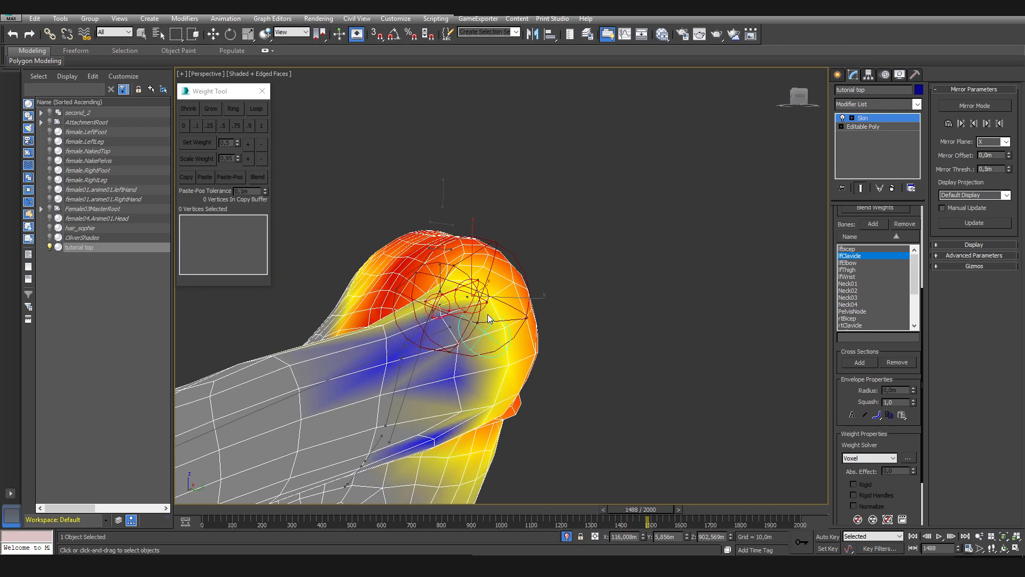
Smooth the patchy lfClavicle weights on the outer side of the left upper arm with blend strokes
{"action": "mouse_move", "coordinate": [443, 432]}
{"action": "left_mouse_down"}
{"action": "mouse_move", "coordinate": [386, 413]}
{"action": "mouse_move", "coordinate": [403, 400]}
{"action": "left_mouse_up"}
{"action": "middle_click_drag", "start_coordinate": [410, 394], "coordinate": [385, 344], "text": "alt"}
{"action": "mouse_move", "coordinate": [374, 352]}
{"action": "left_mouse_down"}
{"action": "mouse_move", "coordinate": [359, 378]}
{"action": "mouse_move", "coordinate": [348, 364]}
{"action": "left_mouse_up"}
{"action": "left_click_drag", "start_coordinate": [406, 292], "coordinate": [423, 294]}
{"action": "mouse_move", "coordinate": [395, 312]}
{"action": "middle_mouse_down", "text": "alt"}
{"action": "mouse_move", "coordinate": [406, 384]}
{"action": "mouse_move", "coordinate": [428, 424]}
{"action": "mouse_move", "coordinate": [476, 387]}
{"action": "middle_mouse_up", "text": "alt"}
Switch to the lfBicep bone and blend its weights over the front of the left shoulder
{"action": "middle_click_drag", "start_coordinate": [475, 387], "coordinate": [543, 351]}
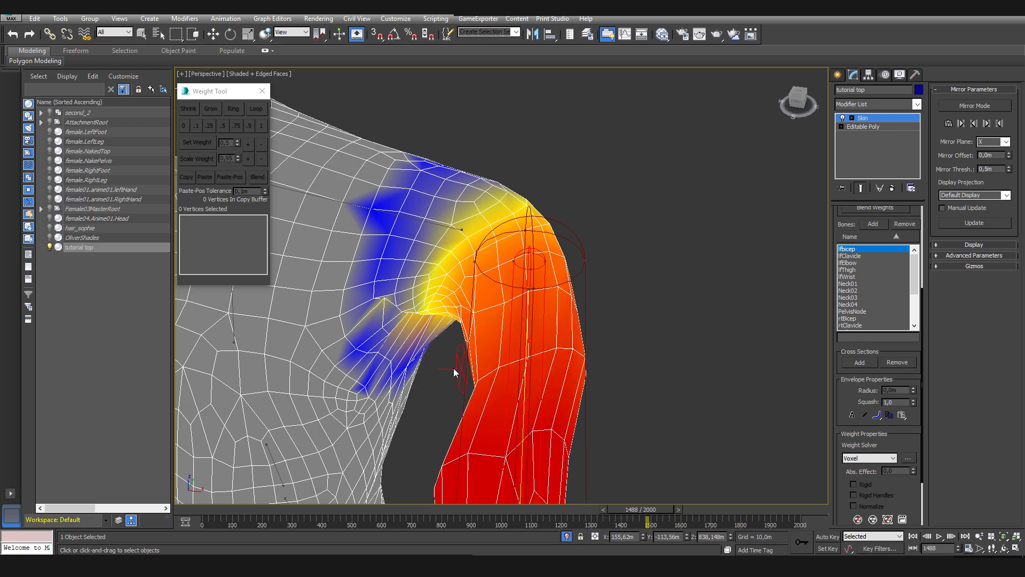
{"action": "middle_click_drag", "start_coordinate": [523, 297], "coordinate": [486, 342], "text": "alt"}
{"action": "middle_click_drag", "start_coordinate": [587, 383], "coordinate": [482, 333], "text": "alt"}
{"action": "scroll", "coordinate": [453, 303], "scroll_direction": "up", "scroll_amount": 5}
{"action": "middle_click_drag", "start_coordinate": [491, 414], "coordinate": [425, 365], "text": "alt"}
{"action": "mouse_move", "coordinate": [401, 288]}
{"action": "left_mouse_down"}
{"action": "mouse_move", "coordinate": [356, 293]}
{"action": "mouse_move", "coordinate": [332, 437]}
{"action": "mouse_move", "coordinate": [443, 258]}
{"action": "mouse_move", "coordinate": [540, 256]}
{"action": "mouse_move", "coordinate": [523, 244]}
{"action": "left_mouse_up"}
{"action": "mouse_move", "coordinate": [524, 244]}
{"action": "middle_mouse_down", "text": "alt"}
{"action": "mouse_move", "coordinate": [653, 422]}
{"action": "mouse_move", "coordinate": [630, 357]}
{"action": "middle_mouse_up", "text": "alt"}
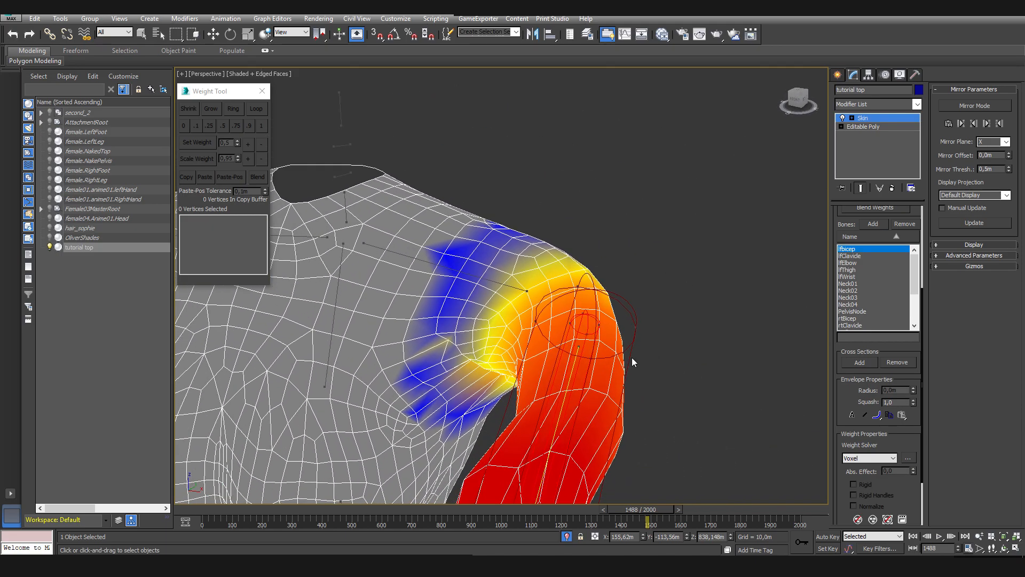
Blend the lfBicep weights along the arch of the left armpit
{"action": "scroll", "coordinate": [639, 372], "scroll_direction": "down", "scroll_amount": 8}
{"action": "scroll", "coordinate": [585, 416], "scroll_direction": "up", "scroll_amount": 6}
{"action": "scroll", "coordinate": [603, 405], "scroll_direction": "up", "scroll_amount": 2}
{"action": "scroll", "coordinate": [603, 406], "scroll_direction": "up", "scroll_amount": 2}
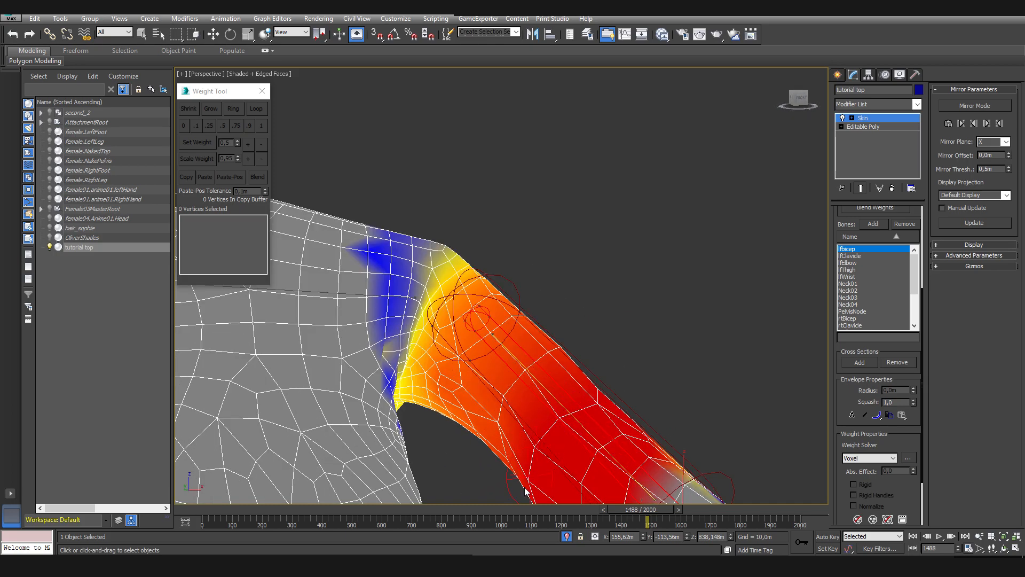
{"action": "middle_click_drag", "start_coordinate": [514, 465], "coordinate": [521, 354], "text": "alt"}
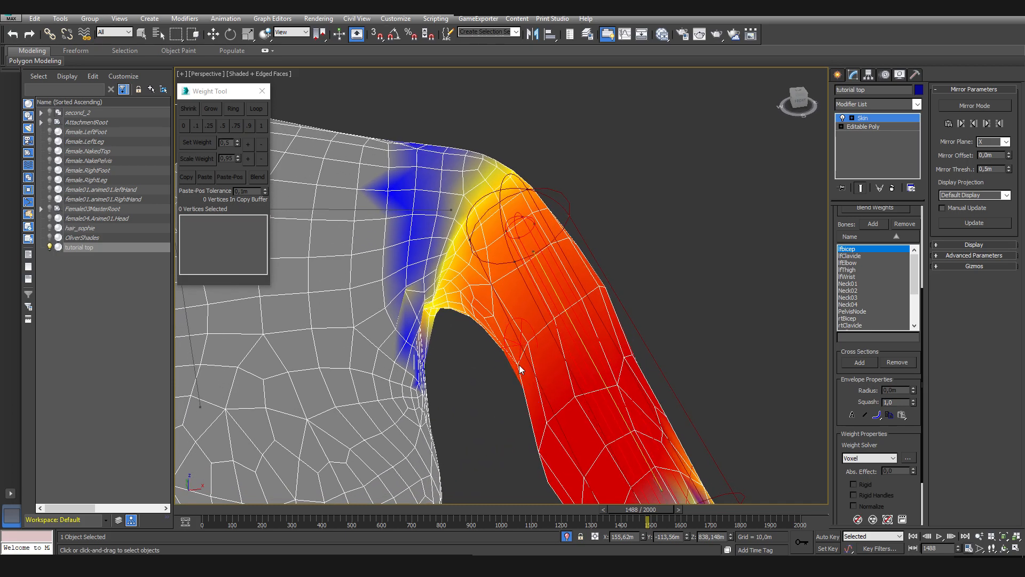
{"action": "mouse_move", "coordinate": [473, 307]}
{"action": "left_mouse_down"}
{"action": "mouse_move", "coordinate": [454, 240]}
{"action": "mouse_move", "coordinate": [430, 283]}
{"action": "mouse_move", "coordinate": [427, 331]}
{"action": "mouse_move", "coordinate": [437, 315]}
{"action": "left_mouse_up"}
{"action": "mouse_move", "coordinate": [438, 315]}
{"action": "middle_mouse_down", "text": "alt"}
{"action": "mouse_move", "coordinate": [431, 279]}
{"action": "mouse_move", "coordinate": [458, 313]}
{"action": "middle_mouse_up", "text": "alt"}
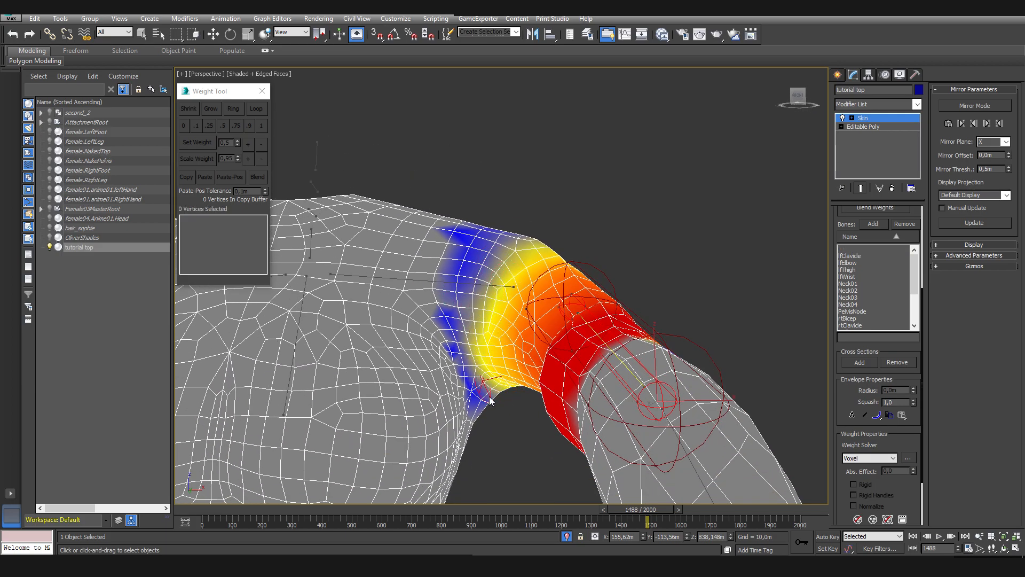
Blend the lfBicep weights from beneath the left armpit up across the shoulder joint
{"action": "middle_click_drag", "start_coordinate": [530, 377], "coordinate": [422, 349], "text": "alt"}
{"action": "mouse_move", "coordinate": [485, 365]}
{"action": "left_mouse_down"}
{"action": "mouse_move", "coordinate": [524, 325]}
{"action": "mouse_move", "coordinate": [503, 278]}
{"action": "left_mouse_up"}
{"action": "mouse_move", "coordinate": [471, 288]}
{"action": "middle_mouse_down", "text": "alt"}
{"action": "mouse_move", "coordinate": [487, 329]}
{"action": "mouse_move", "coordinate": [510, 299]}
{"action": "mouse_move", "coordinate": [582, 360]}
{"action": "mouse_move", "coordinate": [498, 353]}
{"action": "mouse_move", "coordinate": [427, 393]}
{"action": "middle_mouse_up", "text": "alt"}
{"action": "middle_click_drag", "start_coordinate": [493, 367], "coordinate": [439, 339], "text": "alt"}
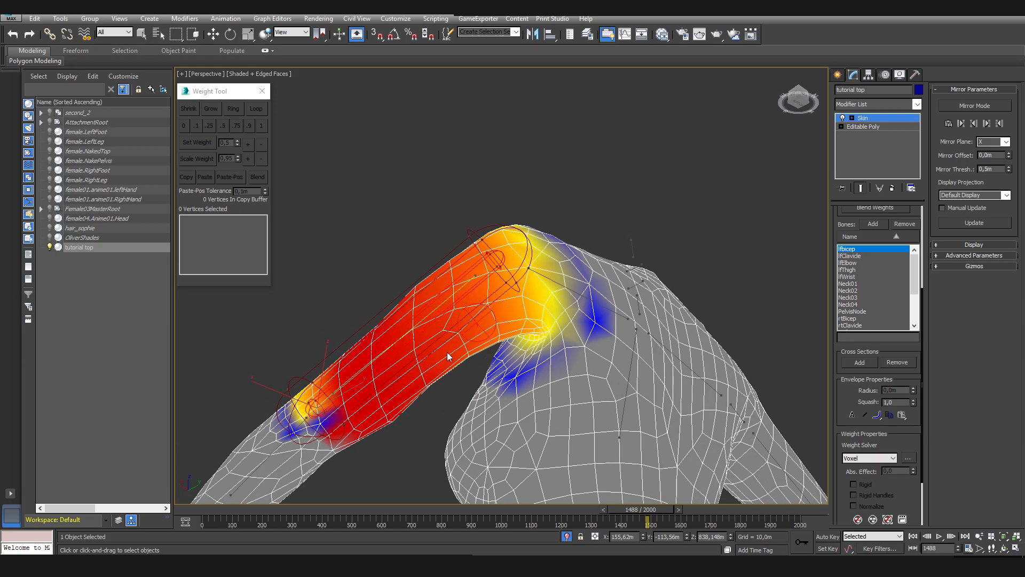
{"action": "middle_click_drag", "start_coordinate": [381, 351], "coordinate": [605, 251], "text": "alt"}
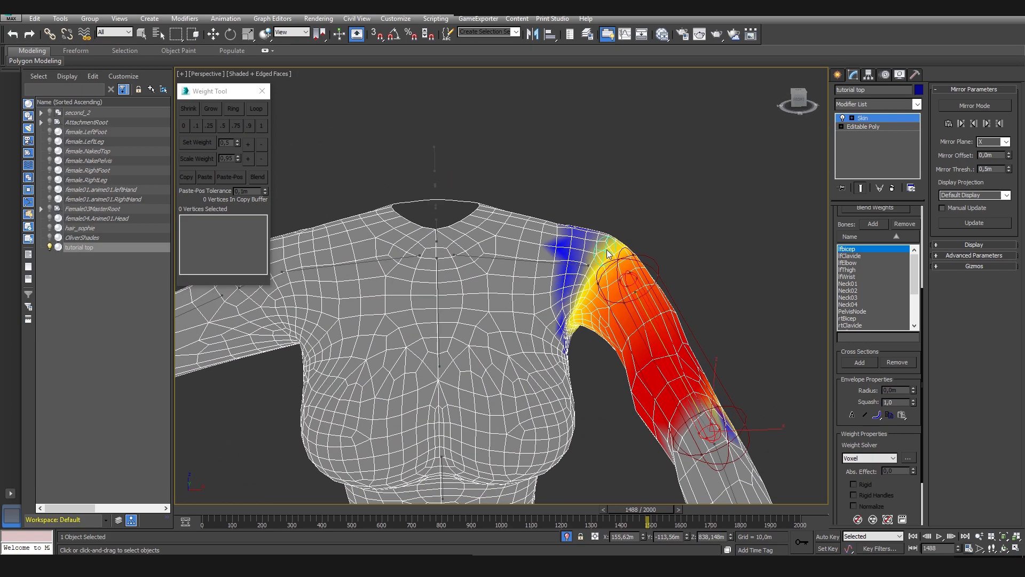
Scrub the animation to frame 1548 and examine the lfBicep deformation at the left shoulder from front and back
{"action": "scroll", "coordinate": [540, 344], "scroll_direction": "up", "scroll_amount": 2}
{"action": "scroll", "coordinate": [469, 420], "scroll_direction": "up", "scroll_amount": 4}
{"action": "middle_click_drag", "start_coordinate": [435, 388], "coordinate": [467, 498], "text": "alt"}
{"action": "scroll", "coordinate": [468, 498], "scroll_direction": "down", "scroll_amount": 3}
{"action": "left_click_drag", "start_coordinate": [639, 511], "coordinate": [655, 509]}
{"action": "middle_click_drag", "start_coordinate": [576, 464], "coordinate": [393, 336], "text": "alt"}
{"action": "scroll", "coordinate": [455, 378], "scroll_direction": "up", "scroll_amount": 2}
{"action": "middle_click_drag", "start_coordinate": [455, 380], "coordinate": [486, 429], "text": "alt"}
{"action": "middle_click_drag", "start_coordinate": [498, 347], "coordinate": [423, 338], "text": "alt"}
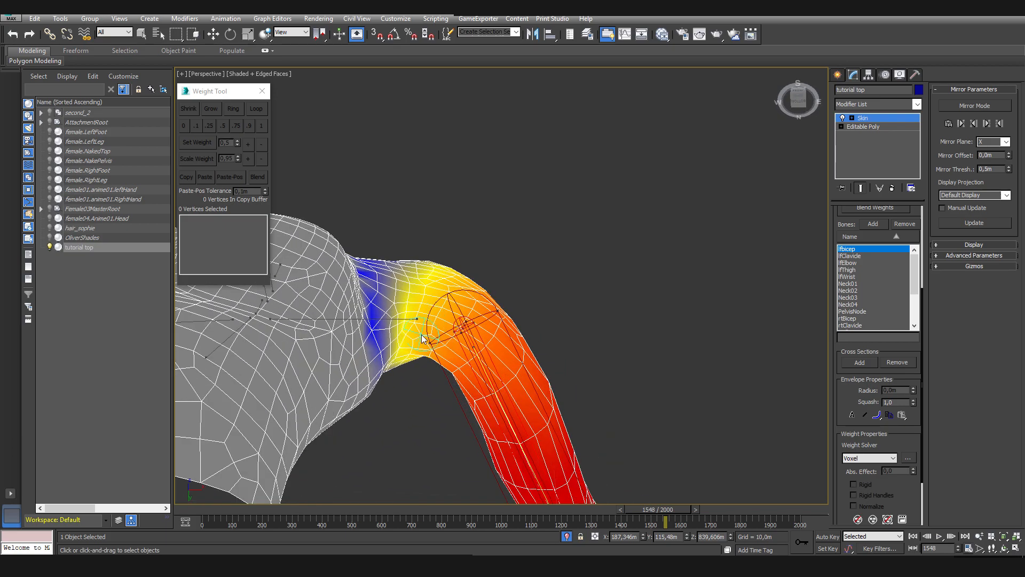
{"action": "middle_click_drag", "start_coordinate": [531, 373], "coordinate": [589, 365], "text": "alt"}
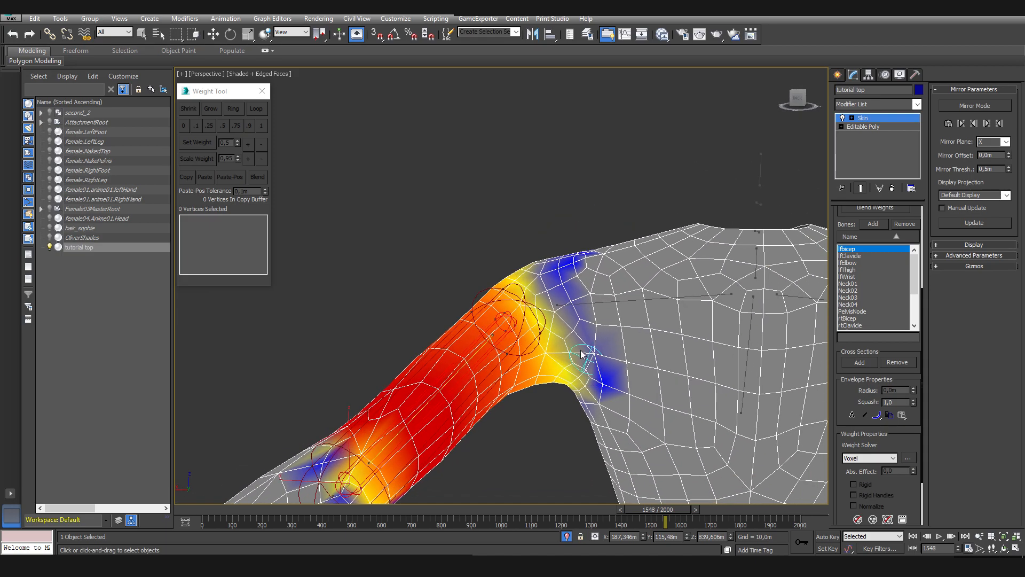
Scrub the animation through frame 1693 to 1746 and examine how the lfBicep weights deform the raised left arm
{"action": "middle_click_drag", "start_coordinate": [503, 396], "coordinate": [674, 522], "text": "alt"}
{"action": "left_click_drag", "start_coordinate": [665, 509], "coordinate": [709, 510]}
{"action": "middle_click_drag", "start_coordinate": [562, 450], "coordinate": [475, 384], "text": "alt"}
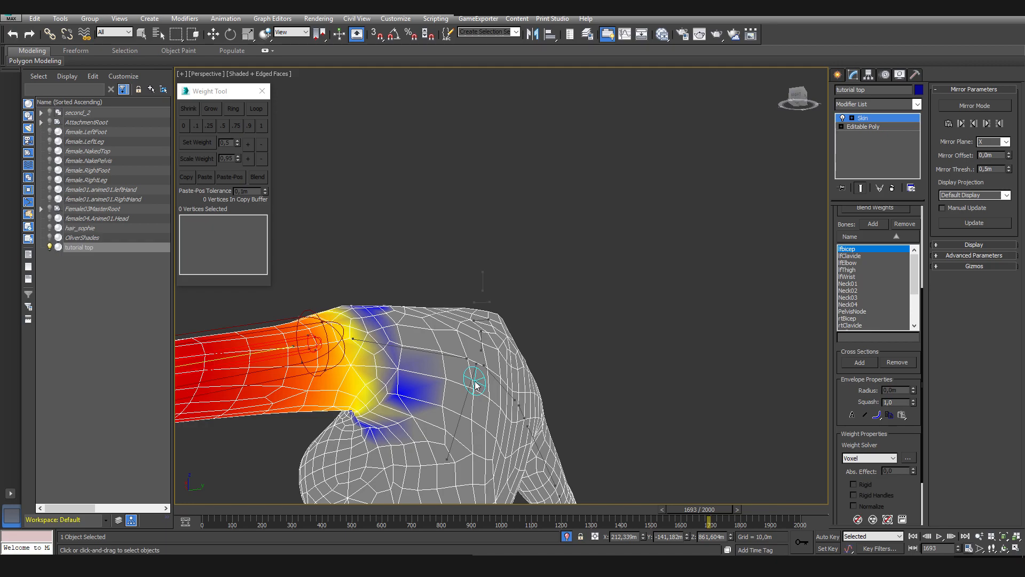
{"action": "middle_click_drag", "start_coordinate": [275, 440], "coordinate": [413, 386], "text": "alt"}
{"action": "mouse_move", "coordinate": [696, 507]}
{"action": "left_mouse_down"}
{"action": "mouse_move", "coordinate": [670, 505]}
{"action": "mouse_move", "coordinate": [711, 507]}
{"action": "left_mouse_up"}
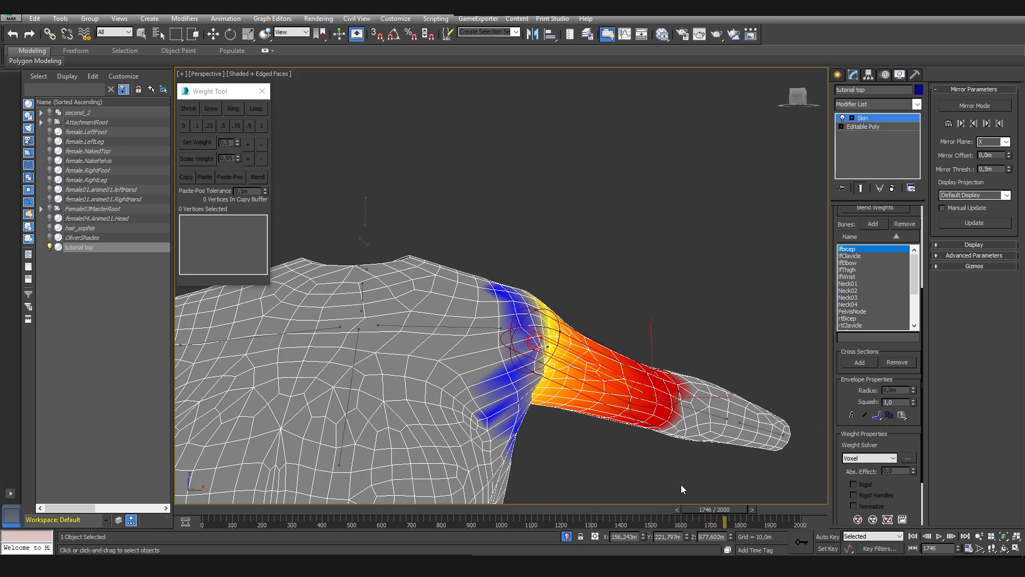
{"action": "middle_click_drag", "start_coordinate": [630, 413], "coordinate": [512, 405], "text": "alt"}
{"action": "middle_click_drag", "start_coordinate": [577, 426], "coordinate": [668, 428]}
{"action": "scroll", "coordinate": [668, 428], "scroll_direction": "up", "scroll_amount": 1}
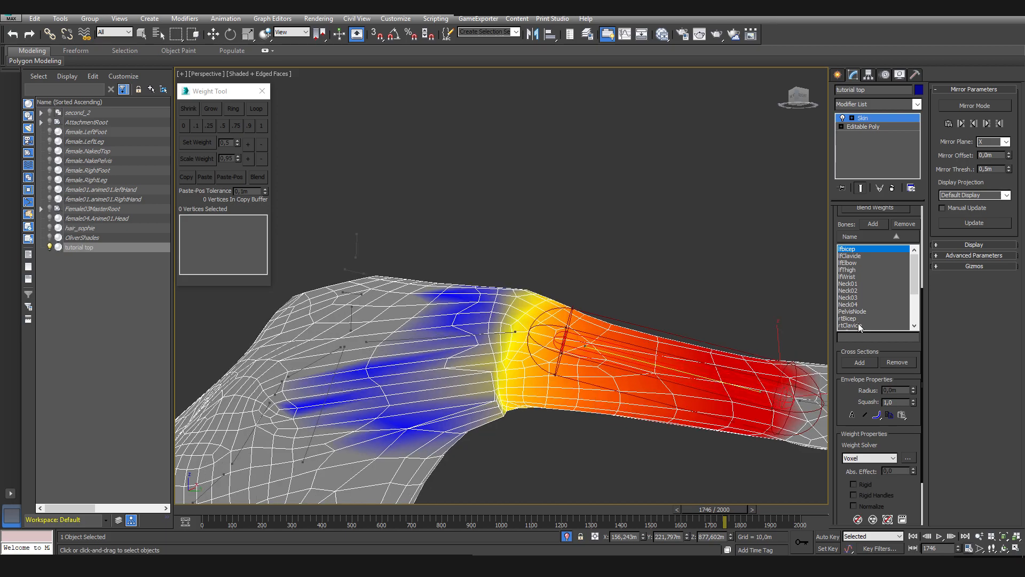
Select the lfClavicle bone and examine its weights across the chest and left shoulder
{"action": "left_click", "coordinate": [870, 256]}
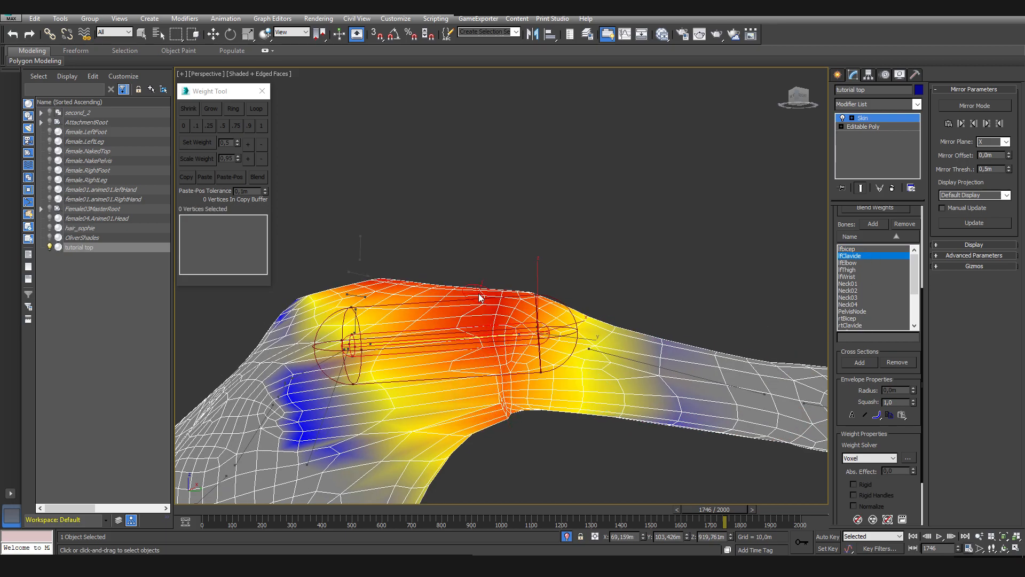
{"action": "middle_click_drag", "start_coordinate": [470, 326], "coordinate": [571, 375], "text": "alt"}
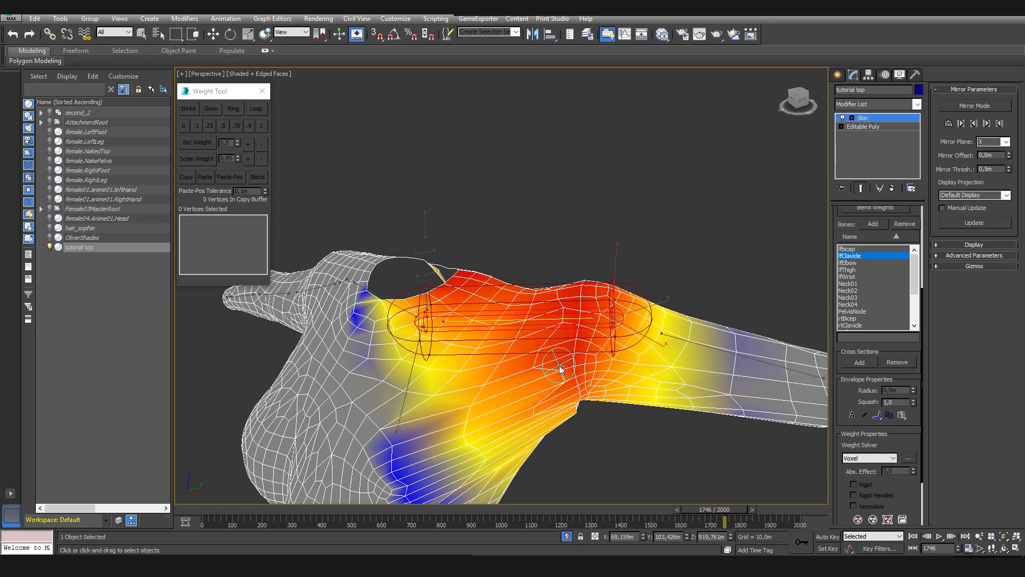
{"action": "middle_click_drag", "start_coordinate": [515, 416], "coordinate": [545, 284]}
{"action": "middle_click_drag", "start_coordinate": [503, 414], "coordinate": [502, 357], "text": "alt"}
Try blending the lfClavicle weights across the upper chest toward the sternum and undo the strokes
{"action": "left_click_drag", "start_coordinate": [433, 389], "coordinate": [408, 330]}
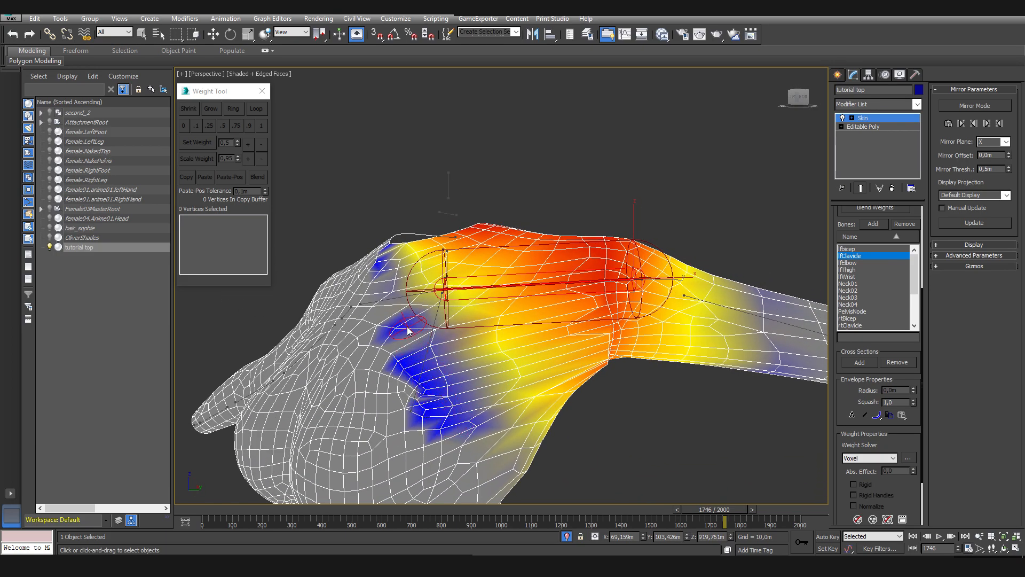
{"action": "middle_click_drag", "start_coordinate": [438, 316], "coordinate": [487, 311], "text": "alt"}
{"action": "key", "text": "ctrl+z"}
{"action": "key", "text": "ctrl+z"}
{"action": "key", "text": "ctrl+z"}
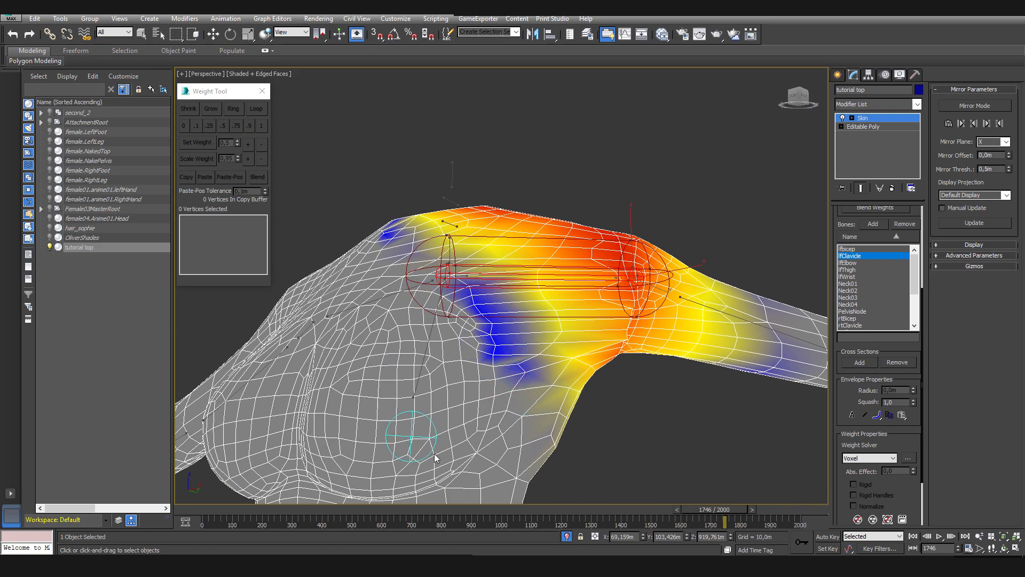
Blend the lfClavicle weights on the side of the chest below the armpit, undoing the extra stroke near the neck
{"action": "middle_click_drag", "start_coordinate": [485, 403], "coordinate": [465, 427], "text": "alt"}
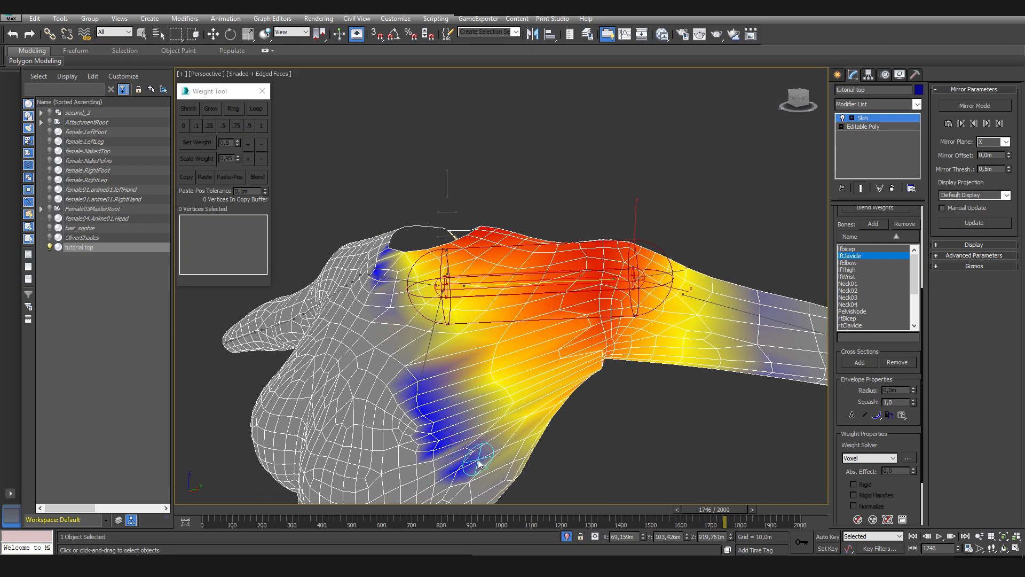
{"action": "left_click_drag", "start_coordinate": [479, 464], "coordinate": [484, 459]}
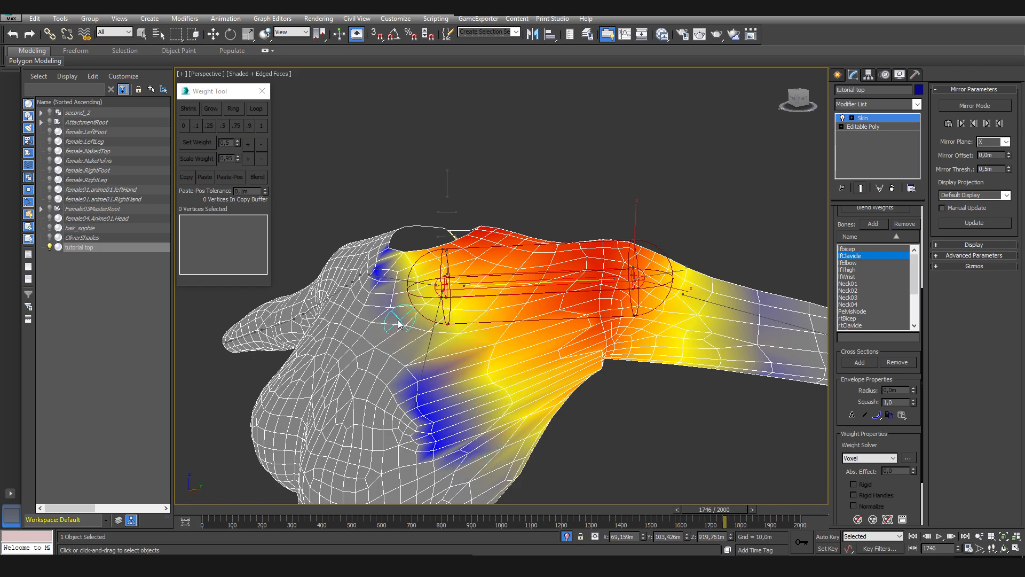
{"action": "left_click_drag", "start_coordinate": [375, 300], "coordinate": [370, 316]}
{"action": "key", "text": "ctrl+z"}
{"action": "middle_click_drag", "start_coordinate": [428, 312], "coordinate": [490, 344], "text": "alt"}
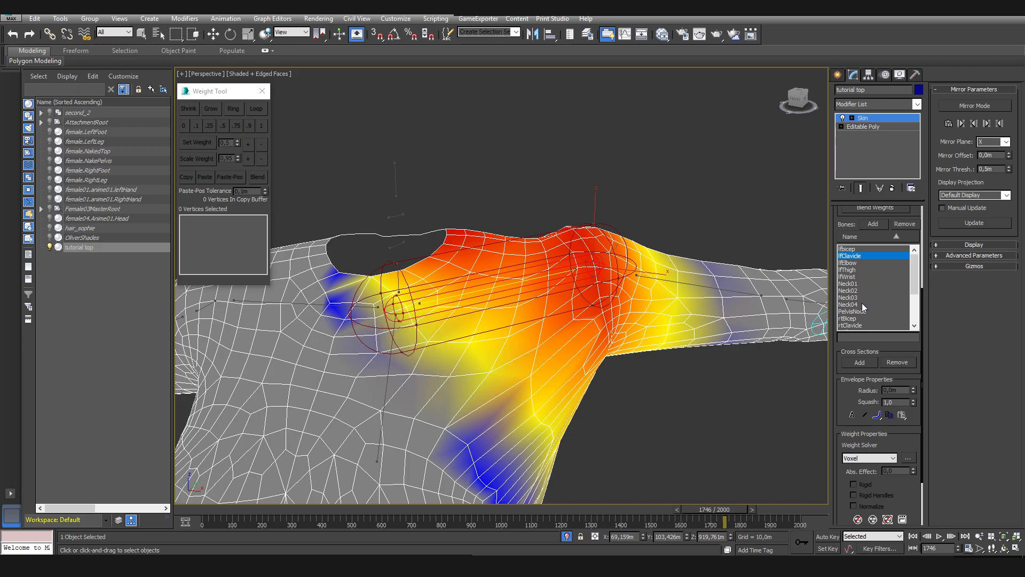
Select the Spine04 bone and blend its weights across the left armpit where the torso meets the arm
{"action": "scroll", "coordinate": [894, 351], "scroll_direction": "up", "scroll_amount": 2}
{"action": "scroll", "coordinate": [871, 346], "scroll_direction": "down", "scroll_amount": 3}
{"action": "left_click", "coordinate": [867, 371]}
{"action": "middle_click_drag", "start_coordinate": [801, 369], "coordinate": [532, 367], "text": "alt"}
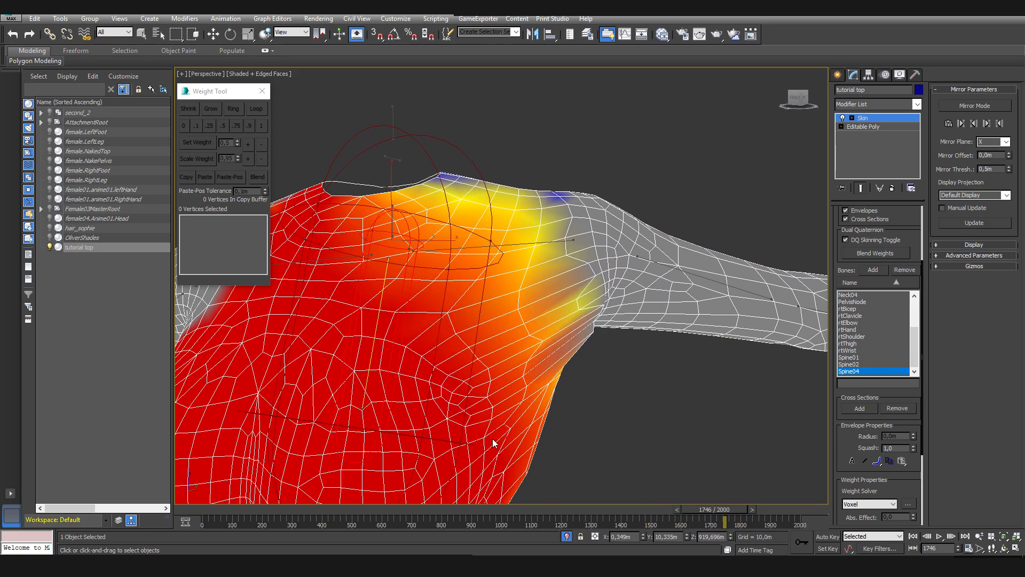
{"action": "middle_click_drag", "start_coordinate": [490, 439], "coordinate": [470, 403], "text": "alt"}
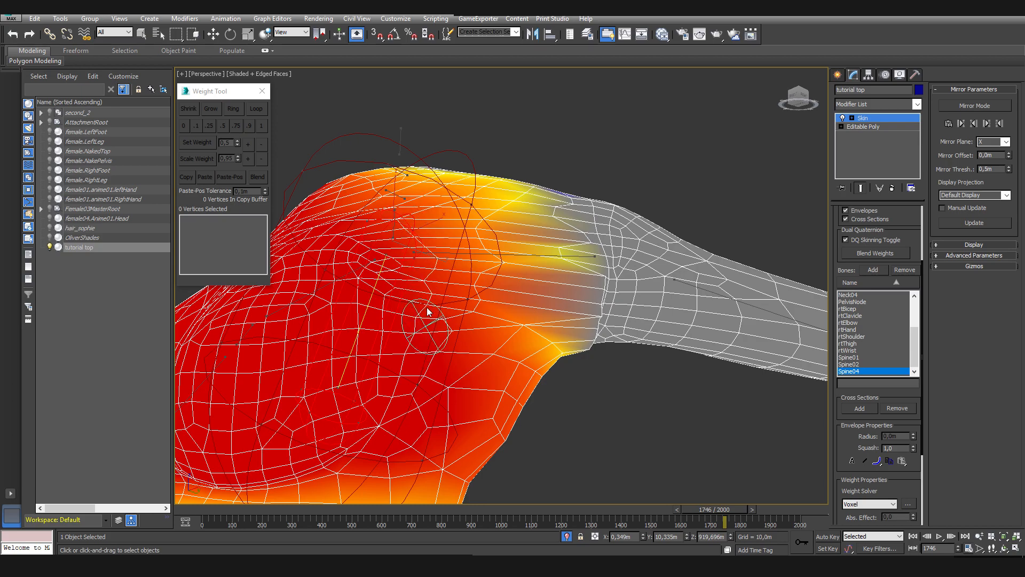
{"action": "middle_click_drag", "start_coordinate": [474, 292], "coordinate": [479, 421], "text": "alt"}
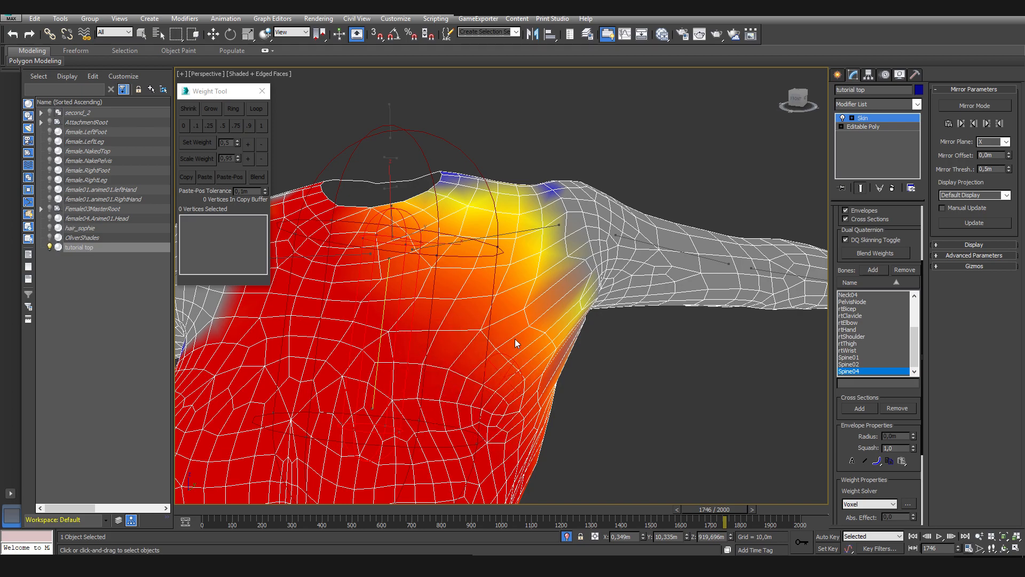
{"action": "middle_click_drag", "start_coordinate": [539, 379], "coordinate": [441, 313], "text": "alt"}
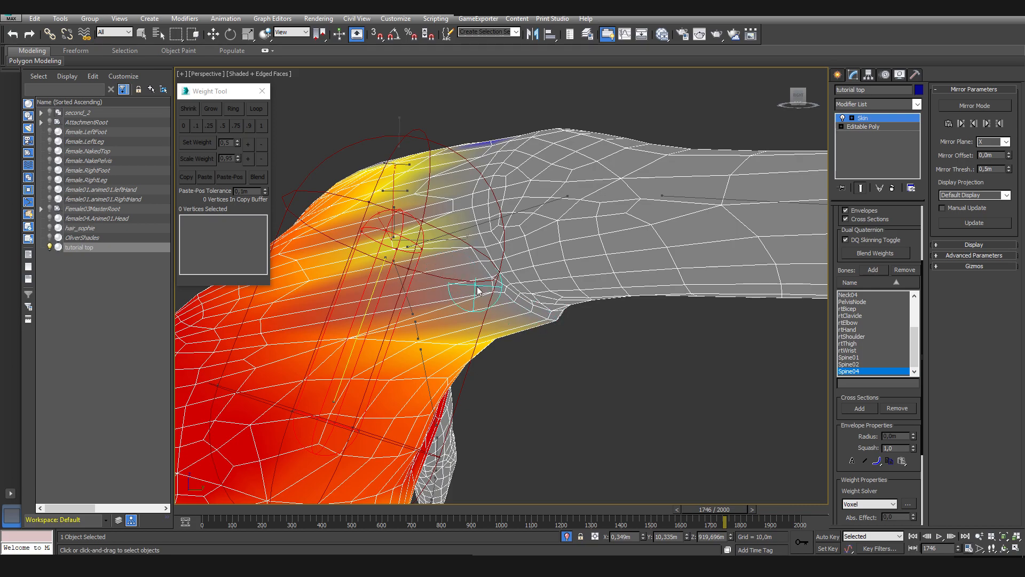
{"action": "mouse_move", "coordinate": [539, 323]}
{"action": "left_mouse_down"}
{"action": "mouse_move", "coordinate": [485, 304]}
{"action": "mouse_move", "coordinate": [497, 293]}
{"action": "mouse_move", "coordinate": [526, 303]}
{"action": "mouse_move", "coordinate": [429, 283]}
{"action": "mouse_move", "coordinate": [485, 318]}
{"action": "mouse_move", "coordinate": [385, 315]}
{"action": "left_mouse_up"}
Examine the Spine04 weight transition around the left armpit from near and far
{"action": "scroll", "coordinate": [368, 347], "scroll_direction": "down", "scroll_amount": 5}
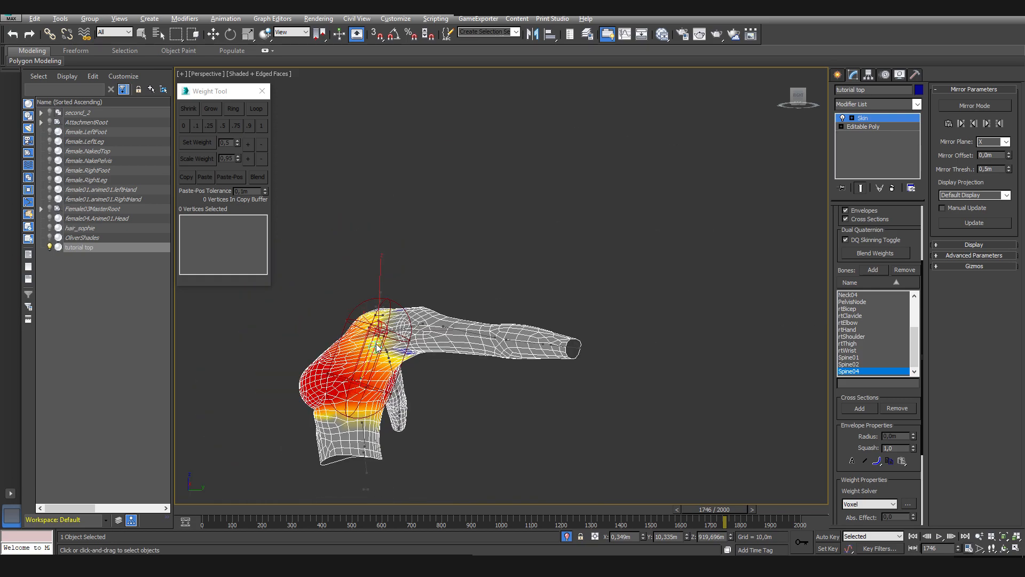
{"action": "scroll", "coordinate": [393, 353], "scroll_direction": "up", "scroll_amount": 3}
{"action": "scroll", "coordinate": [382, 380], "scroll_direction": "up", "scroll_amount": 5}
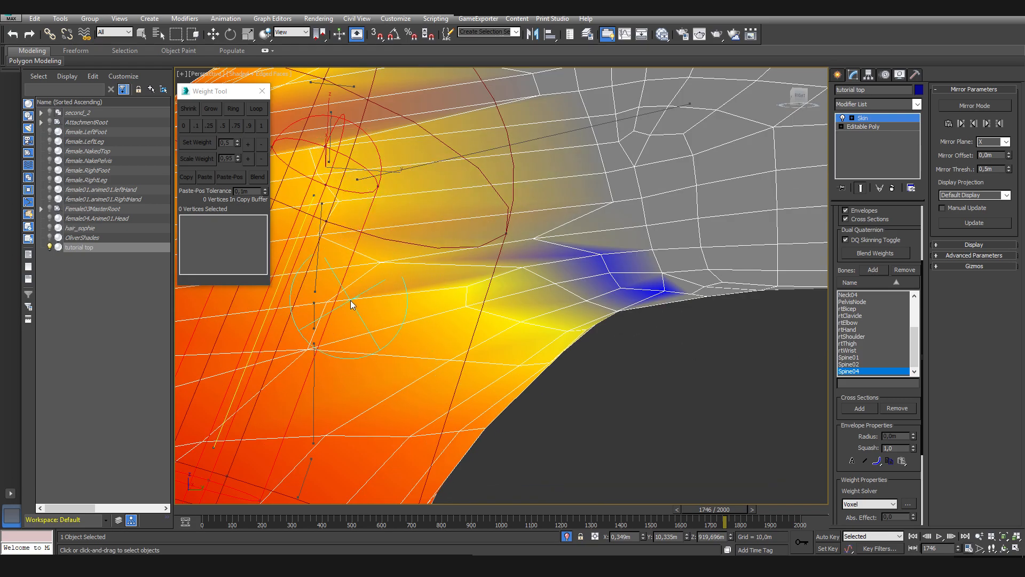
{"action": "scroll", "coordinate": [373, 327], "scroll_direction": "down", "scroll_amount": 5}
{"action": "scroll", "coordinate": [409, 239], "scroll_direction": "up", "scroll_amount": 4}
{"action": "scroll", "coordinate": [408, 239], "scroll_direction": "down", "scroll_amount": 4}
{"action": "scroll", "coordinate": [389, 229], "scroll_direction": "up", "scroll_amount": 4}
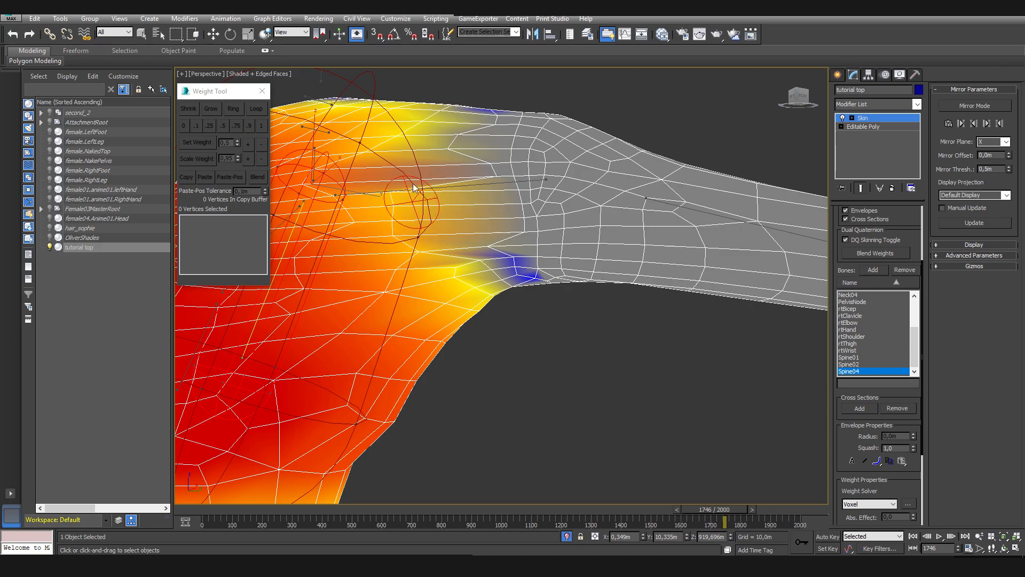
Blend the Spine04 weights down the side of the chest in front of and below the left armpit
{"action": "middle_click_drag", "start_coordinate": [369, 214], "coordinate": [393, 314], "text": "alt"}
{"action": "mouse_move", "coordinate": [448, 243]}
{"action": "left_mouse_down"}
{"action": "mouse_move", "coordinate": [453, 287]}
{"action": "mouse_move", "coordinate": [478, 165]}
{"action": "mouse_move", "coordinate": [474, 251]}
{"action": "mouse_move", "coordinate": [501, 251]}
{"action": "mouse_move", "coordinate": [470, 222]}
{"action": "mouse_move", "coordinate": [453, 248]}
{"action": "mouse_move", "coordinate": [436, 357]}
{"action": "left_mouse_up"}
{"action": "mouse_move", "coordinate": [436, 355]}
{"action": "middle_mouse_down", "text": "alt"}
{"action": "mouse_move", "coordinate": [427, 315]}
{"action": "mouse_move", "coordinate": [384, 411]}
{"action": "middle_mouse_up", "text": "alt"}
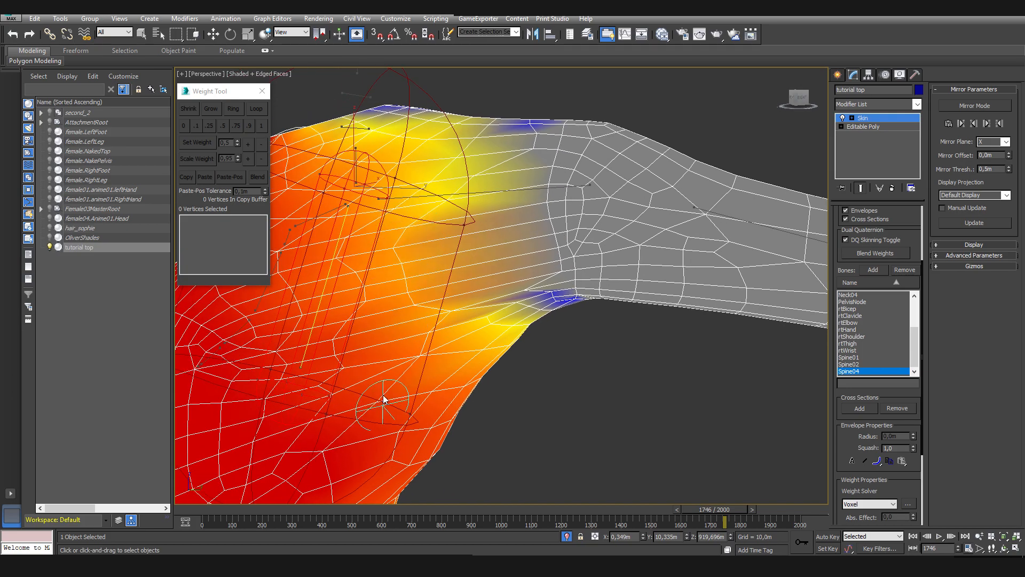
{"action": "scroll", "coordinate": [393, 337], "scroll_direction": "down", "scroll_amount": 5}
{"action": "scroll", "coordinate": [422, 262], "scroll_direction": "up", "scroll_amount": 2}
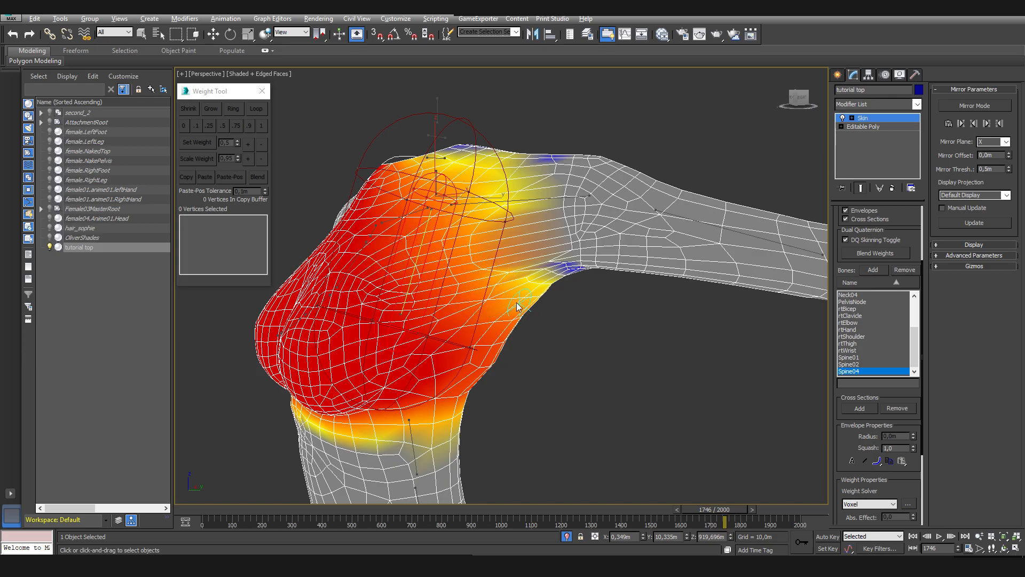
Blend the Spine04 weights across the back of the left shoulder toward the neck
{"action": "middle_click_drag", "start_coordinate": [522, 307], "coordinate": [386, 231], "text": "alt"}
{"action": "mouse_move", "coordinate": [481, 235]}
{"action": "middle_mouse_down", "text": "alt"}
{"action": "mouse_move", "coordinate": [306, 248]}
{"action": "mouse_move", "coordinate": [449, 300]}
{"action": "mouse_move", "coordinate": [506, 312]}
{"action": "mouse_move", "coordinate": [509, 301]}
{"action": "middle_mouse_up", "text": "alt"}
{"action": "scroll", "coordinate": [336, 253], "scroll_direction": "up", "scroll_amount": 4}
{"action": "mouse_move", "coordinate": [583, 161]}
{"action": "left_mouse_down"}
{"action": "mouse_move", "coordinate": [434, 268]}
{"action": "mouse_move", "coordinate": [451, 293]}
{"action": "mouse_move", "coordinate": [447, 256]}
{"action": "left_mouse_up"}
{"action": "middle_click_drag", "start_coordinate": [447, 257], "coordinate": [455, 250], "text": "alt"}
{"action": "mouse_move", "coordinate": [451, 224]}
{"action": "left_mouse_down"}
{"action": "mouse_move", "coordinate": [449, 301]}
{"action": "mouse_move", "coordinate": [447, 235]}
{"action": "mouse_move", "coordinate": [420, 298]}
{"action": "mouse_move", "coordinate": [432, 278]}
{"action": "left_mouse_up"}
{"action": "middle_click_drag", "start_coordinate": [448, 188], "coordinate": [443, 204], "text": "alt"}
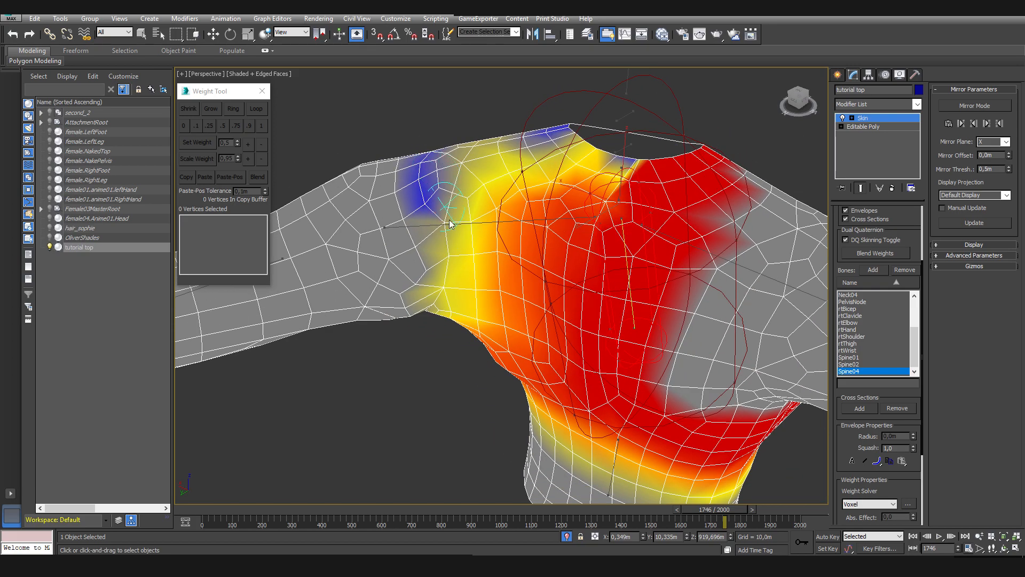
{"action": "mouse_move", "coordinate": [522, 167]}
{"action": "left_mouse_down"}
{"action": "mouse_move", "coordinate": [502, 214]}
{"action": "mouse_move", "coordinate": [529, 183]}
{"action": "mouse_move", "coordinate": [631, 184]}
{"action": "left_mouse_up"}
Try blending the Spine04 weights on the side of the upper chest near the left shoulder and undo the stroke
{"action": "mouse_move", "coordinate": [590, 266]}
{"action": "middle_mouse_down", "text": "alt"}
{"action": "mouse_move", "coordinate": [643, 306]}
{"action": "mouse_move", "coordinate": [549, 367]}
{"action": "mouse_move", "coordinate": [578, 377]}
{"action": "middle_mouse_up", "text": "alt"}
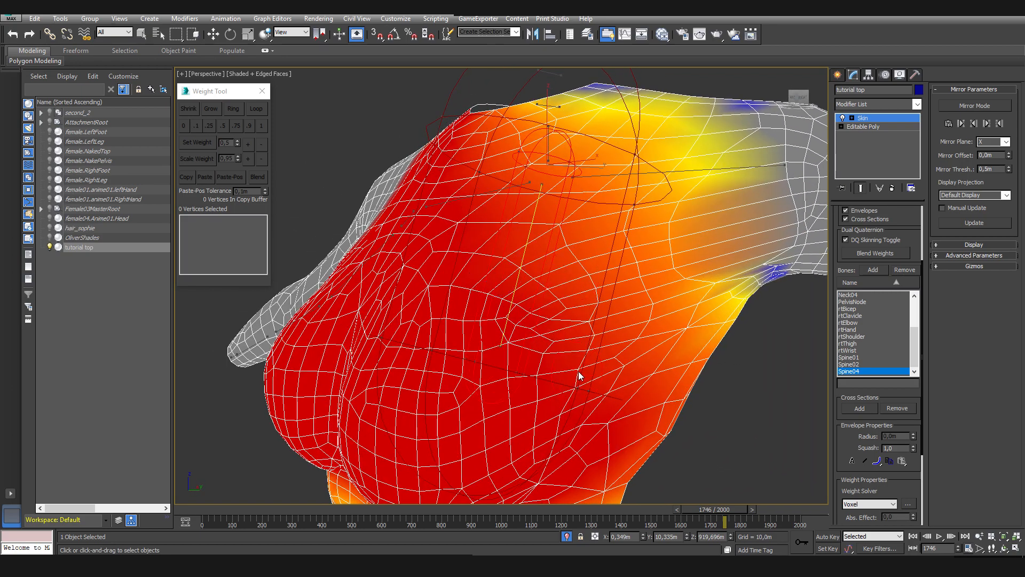
{"action": "middle_click_drag", "start_coordinate": [546, 429], "coordinate": [510, 240], "text": "alt"}
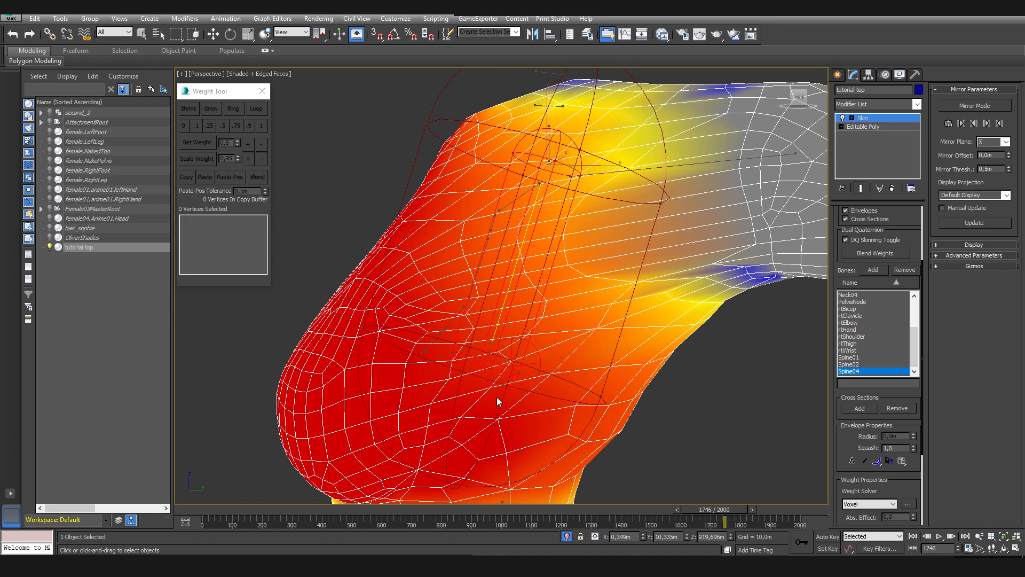
{"action": "middle_click_drag", "start_coordinate": [547, 392], "coordinate": [527, 403], "text": "alt"}
{"action": "middle_click_drag", "start_coordinate": [535, 450], "coordinate": [563, 332], "text": "alt"}
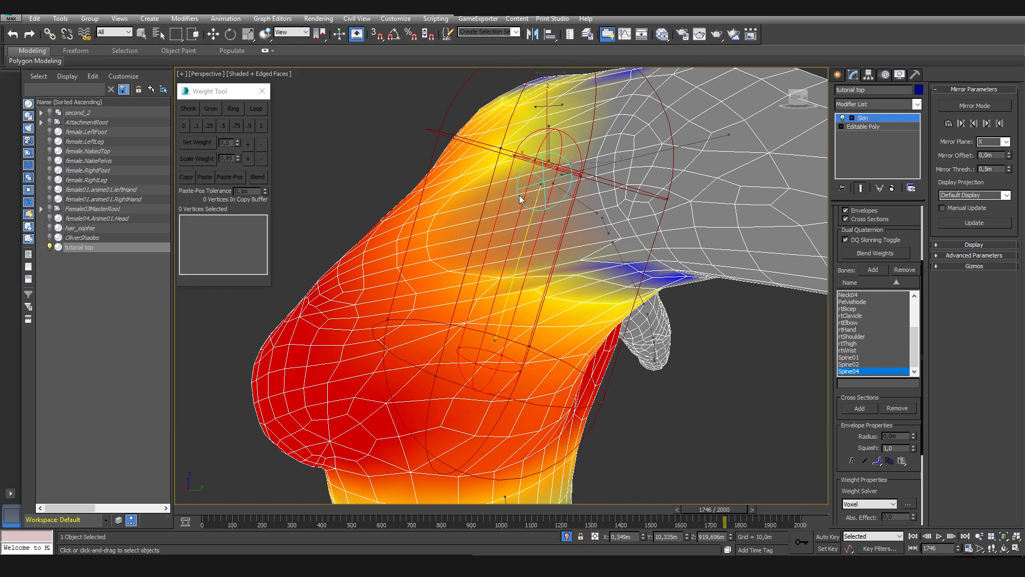
{"action": "left_click_drag", "start_coordinate": [549, 197], "coordinate": [556, 163]}
{"action": "key", "text": "ctrl+z"}
{"action": "middle_click_drag", "start_coordinate": [589, 155], "coordinate": [638, 208], "text": "alt"}
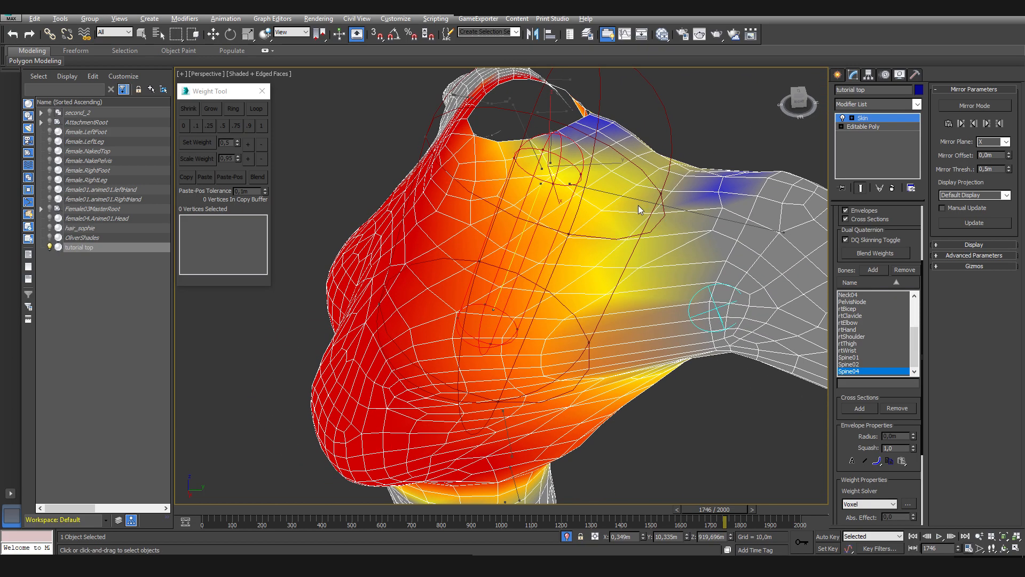
Blend the Spine04 weights across the front of the left shoulder where the chest meets the arm
{"action": "scroll", "coordinate": [638, 208], "scroll_direction": "down", "scroll_amount": 3}
{"action": "left_click_drag", "start_coordinate": [661, 264], "coordinate": [661, 230]}
{"action": "left_click_drag", "start_coordinate": [682, 196], "coordinate": [658, 228]}
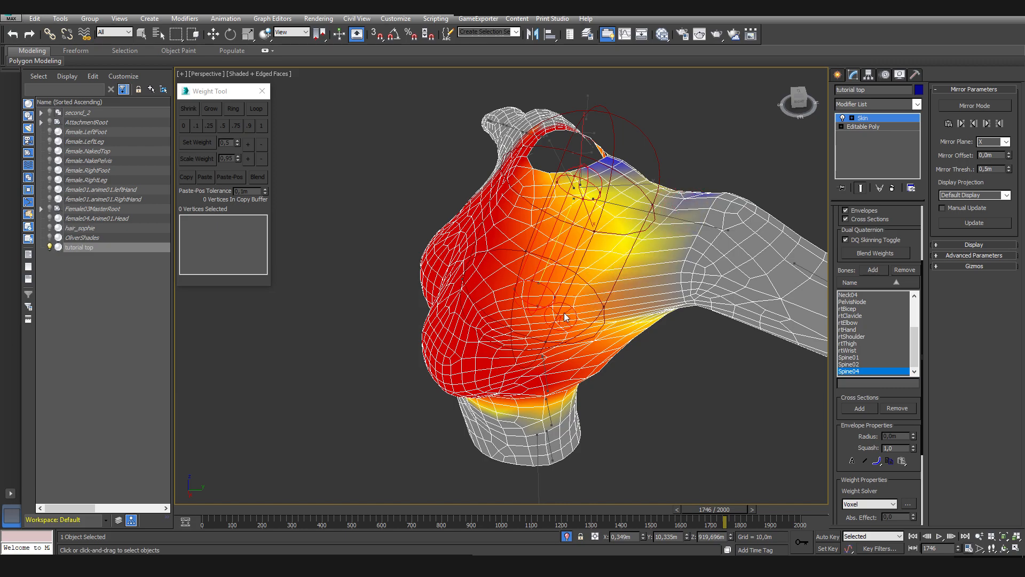
Blend the Spine04 weights along the rear edge of the left shoulder down to the armpit
{"action": "middle_click_drag", "start_coordinate": [613, 346], "coordinate": [472, 240], "text": "alt"}
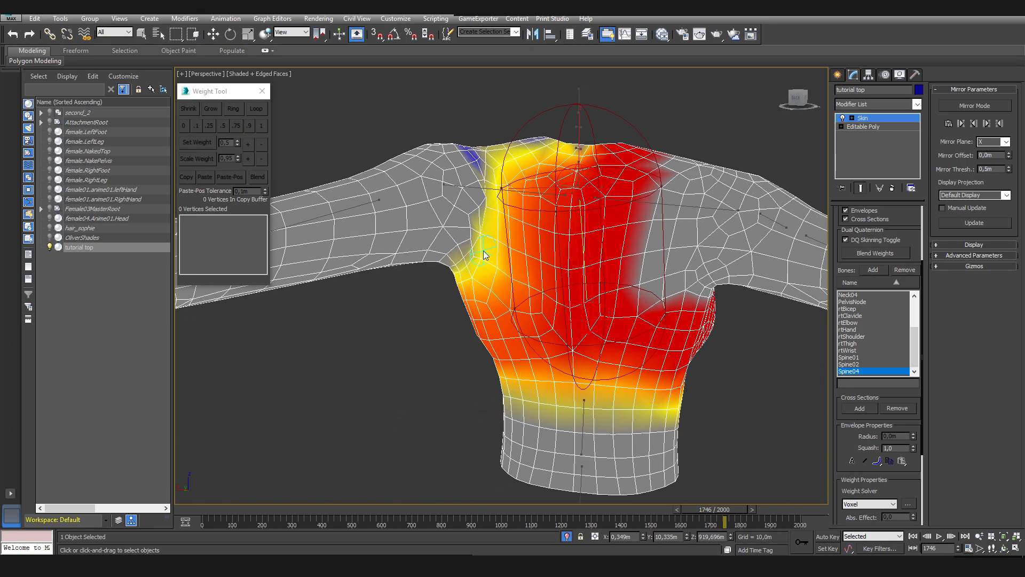
{"action": "left_click_drag", "start_coordinate": [478, 202], "coordinate": [455, 255]}
{"action": "mouse_move", "coordinate": [463, 235]}
{"action": "middle_mouse_down", "text": "alt"}
{"action": "mouse_move", "coordinate": [434, 222]}
{"action": "mouse_move", "coordinate": [462, 231]}
{"action": "middle_mouse_up", "text": "alt"}
{"action": "mouse_move", "coordinate": [463, 232]}
{"action": "left_mouse_down"}
{"action": "mouse_move", "coordinate": [602, 282]}
{"action": "mouse_move", "coordinate": [556, 301]}
{"action": "mouse_move", "coordinate": [541, 217]}
{"action": "mouse_move", "coordinate": [535, 295]}
{"action": "left_mouse_up"}
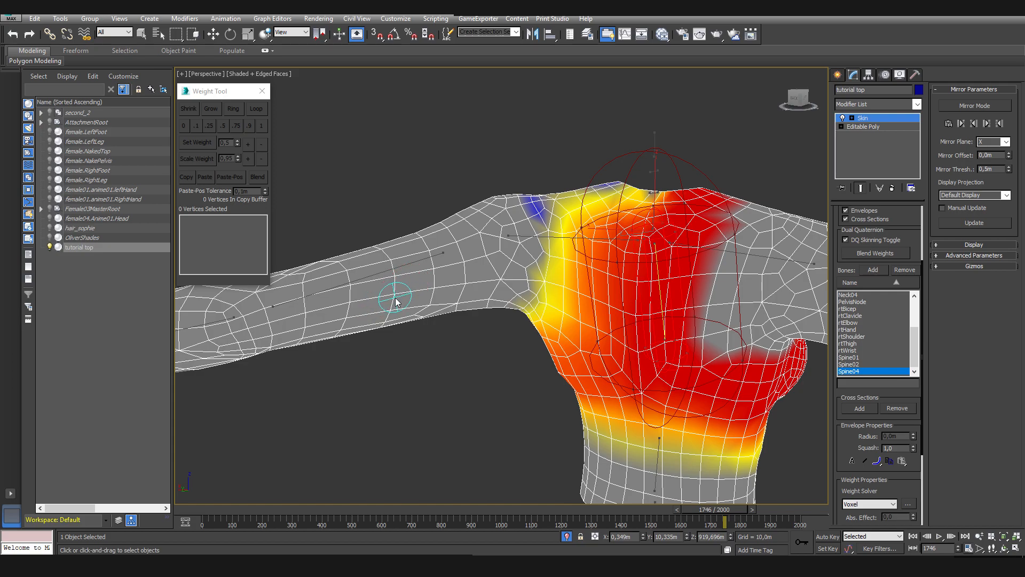
Try further blend strokes on the Spine04 weights behind the left shoulder and undo them
{"action": "left_click_drag", "start_coordinate": [536, 221], "coordinate": [539, 262]}
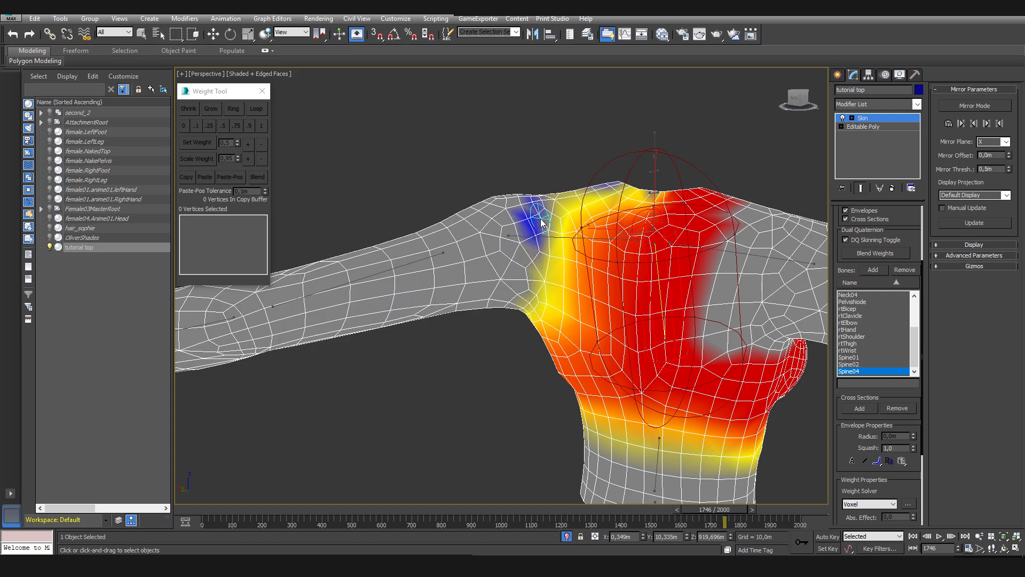
{"action": "key", "text": "ctrl+z"}
{"action": "left_click_drag", "start_coordinate": [544, 212], "coordinate": [544, 299]}
{"action": "key", "text": "ctrl+z"}
Blend the Spine04 weights from behind the left shoulder down to the underside of the armpit
{"action": "mouse_move", "coordinate": [542, 256]}
{"action": "middle_mouse_down", "text": "alt"}
{"action": "mouse_move", "coordinate": [744, 266]}
{"action": "mouse_move", "coordinate": [717, 321]}
{"action": "mouse_move", "coordinate": [521, 256]}
{"action": "middle_mouse_up", "text": "alt"}
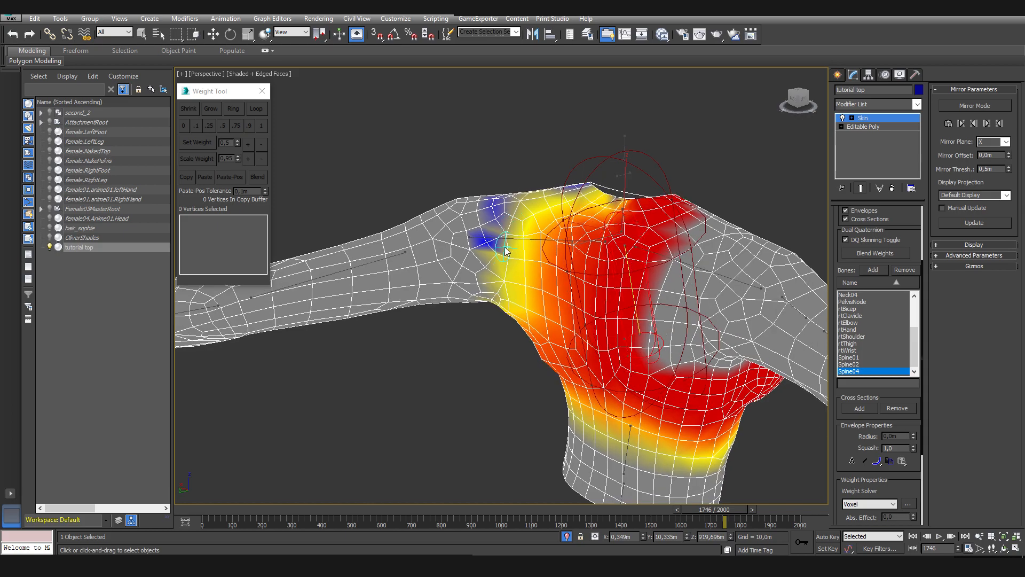
{"action": "mouse_move", "coordinate": [505, 234]}
{"action": "left_mouse_down"}
{"action": "mouse_move", "coordinate": [485, 292]}
{"action": "mouse_move", "coordinate": [485, 278]}
{"action": "left_mouse_up"}
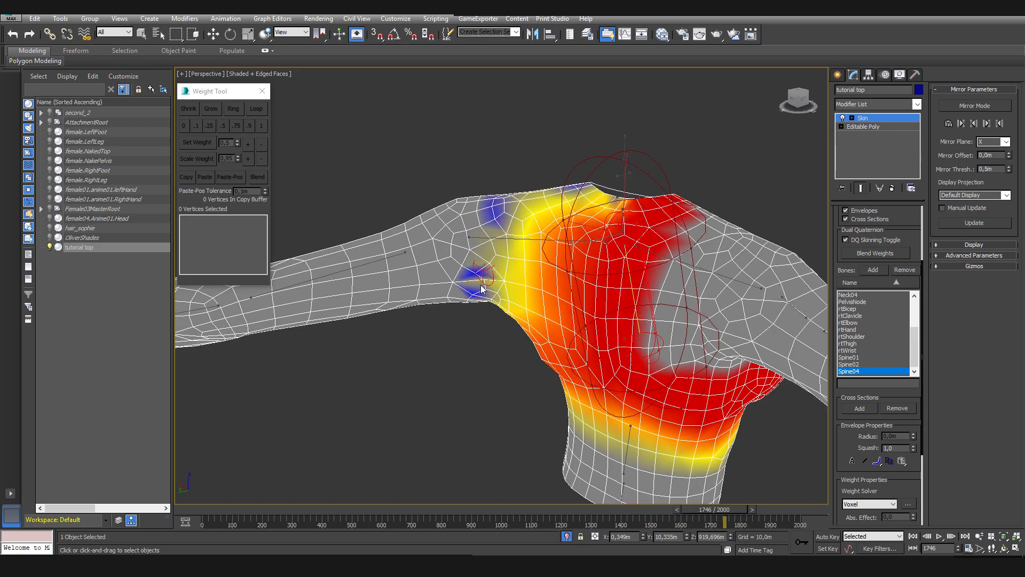
{"action": "middle_click_drag", "start_coordinate": [485, 277], "coordinate": [506, 219], "text": "alt"}
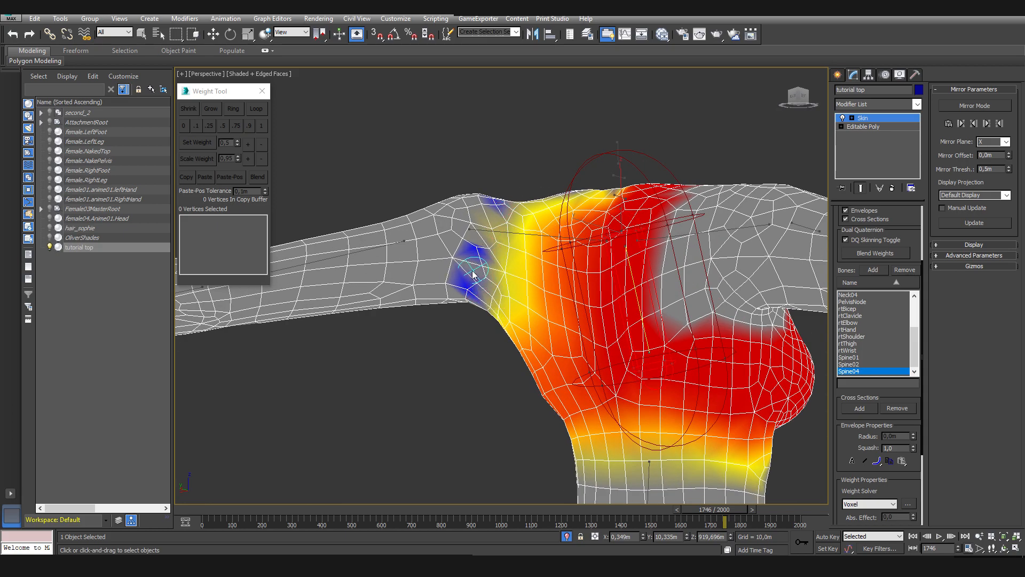
{"action": "left_click_drag", "start_coordinate": [474, 274], "coordinate": [490, 312]}
{"action": "scroll", "coordinate": [469, 293], "scroll_direction": "up", "scroll_amount": 3}
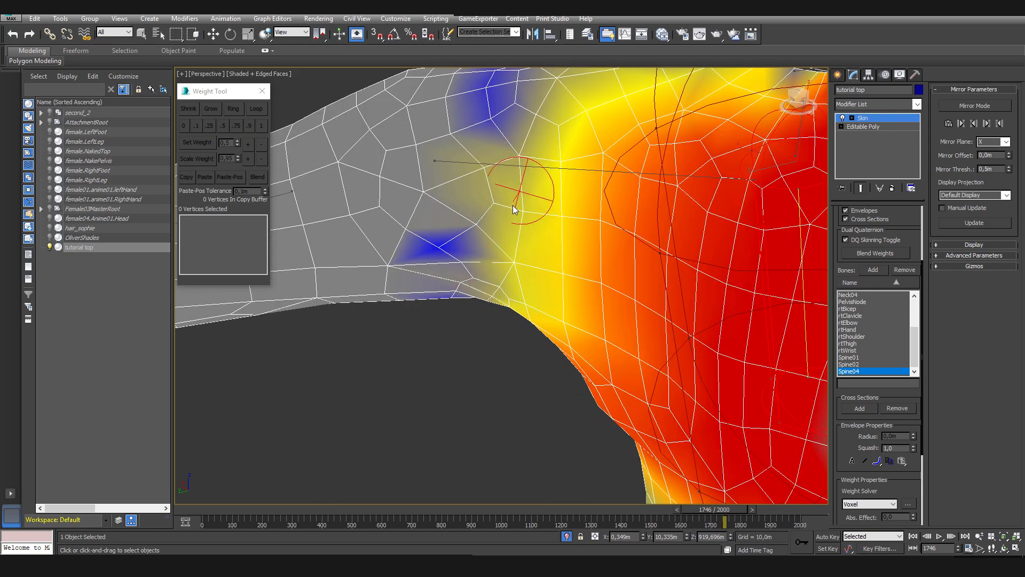
{"action": "middle_click_drag", "start_coordinate": [487, 235], "coordinate": [474, 321]}
{"action": "scroll", "coordinate": [524, 180], "scroll_direction": "down", "scroll_amount": 5}
Move the timeline to frame 1686 and blend the Spine04 weights around the front of the left armpit
{"action": "middle_click_drag", "start_coordinate": [528, 184], "coordinate": [709, 206], "text": "alt"}
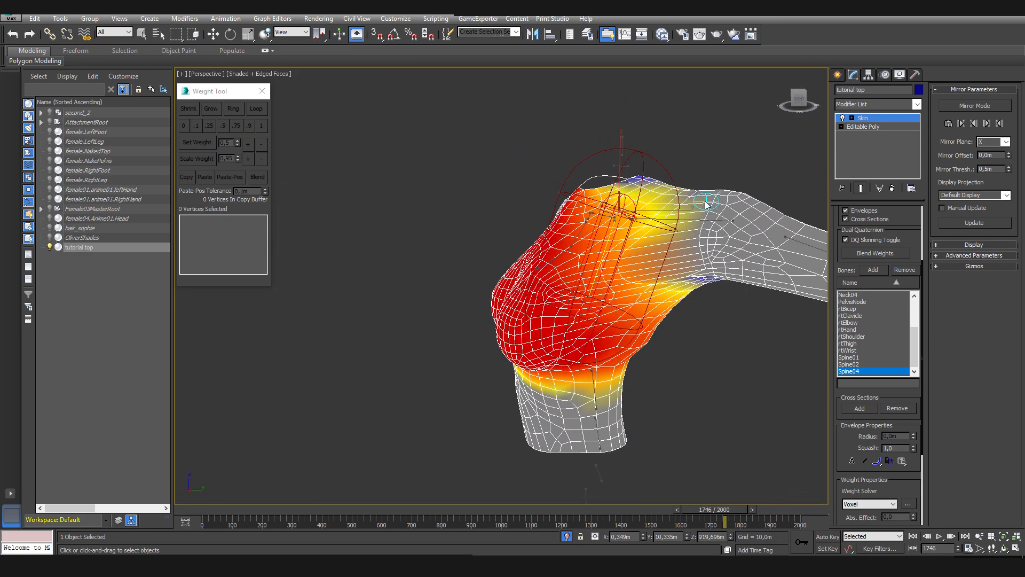
{"action": "middle_click_drag", "start_coordinate": [690, 272], "coordinate": [652, 223], "text": "alt"}
{"action": "middle_click_drag", "start_coordinate": [629, 284], "coordinate": [668, 272], "text": "alt"}
{"action": "left_click_drag", "start_coordinate": [707, 511], "coordinate": [688, 511]}
{"action": "middle_click_drag", "start_coordinate": [535, 344], "coordinate": [576, 305], "text": "alt"}
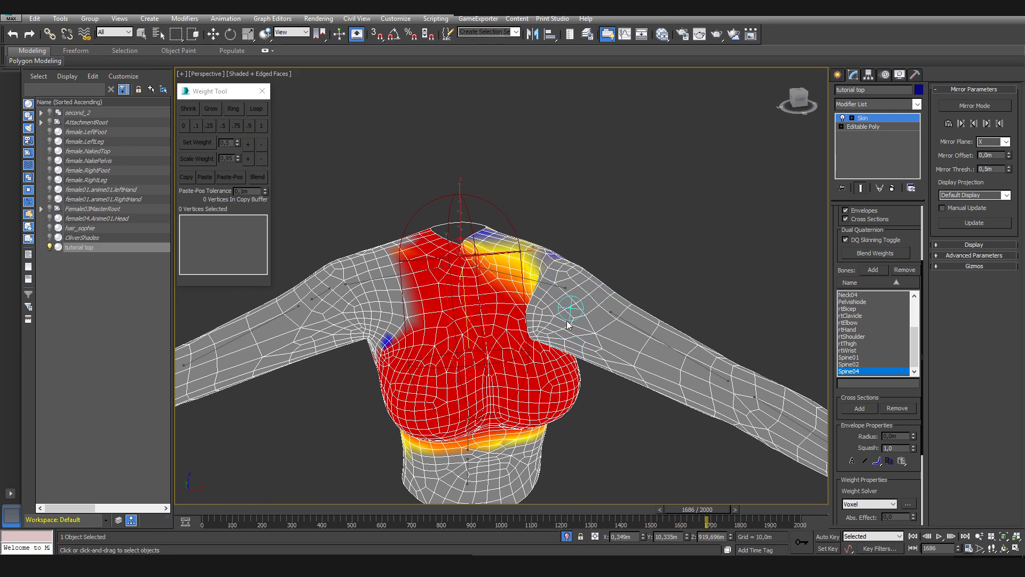
{"action": "scroll", "coordinate": [522, 335], "scroll_direction": "up", "scroll_amount": 3}
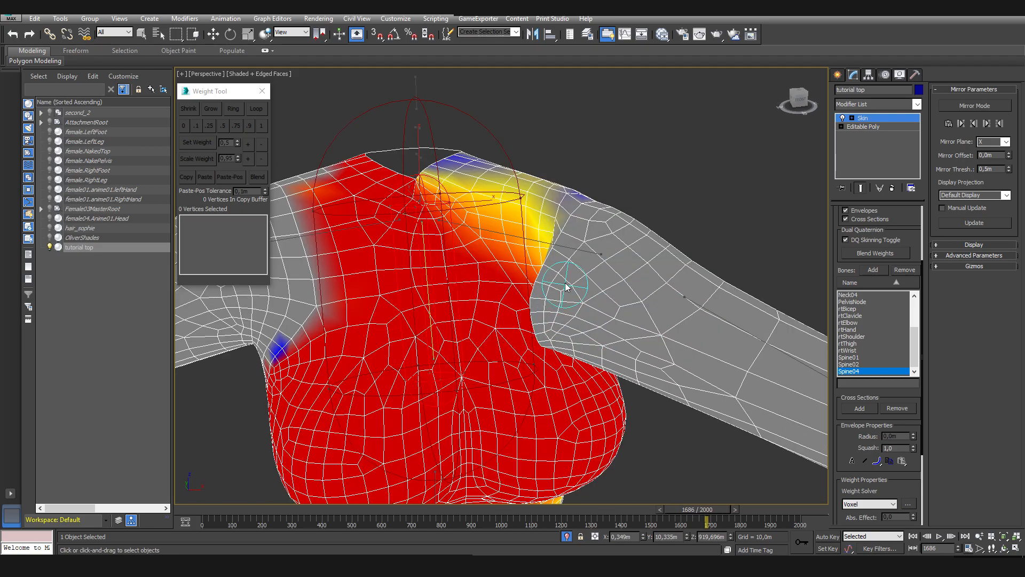
{"action": "mouse_move", "coordinate": [563, 276]}
{"action": "left_mouse_down"}
{"action": "mouse_move", "coordinate": [575, 342]}
{"action": "mouse_move", "coordinate": [598, 315]}
{"action": "mouse_move", "coordinate": [596, 353]}
{"action": "left_mouse_up"}
{"action": "mouse_move", "coordinate": [596, 355]}
{"action": "middle_mouse_down", "text": "alt"}
{"action": "mouse_move", "coordinate": [614, 343]}
{"action": "mouse_move", "coordinate": [617, 325]}
{"action": "middle_mouse_up", "text": "alt"}
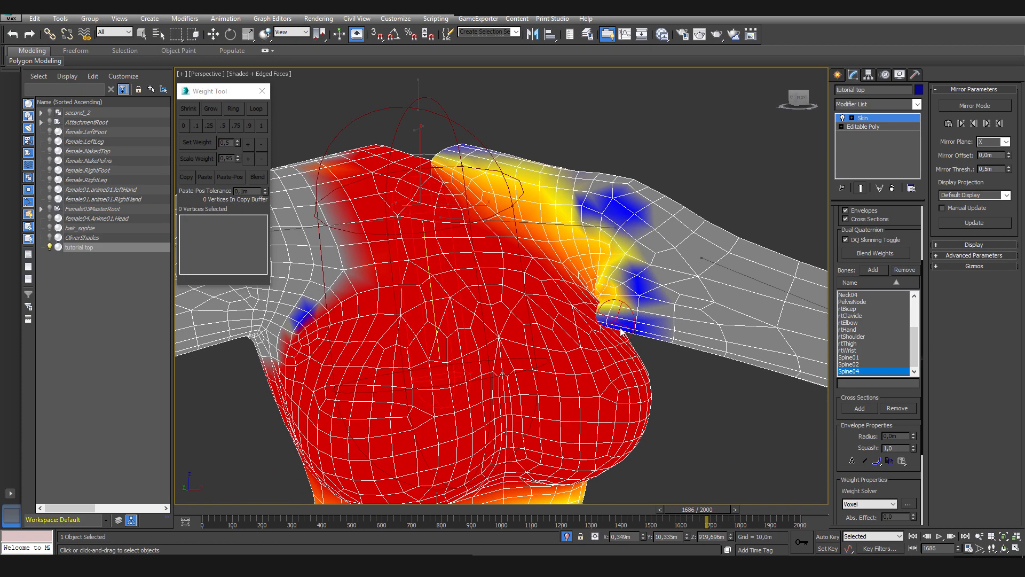
{"action": "middle_click_drag", "start_coordinate": [628, 283], "coordinate": [567, 297], "text": "alt"}
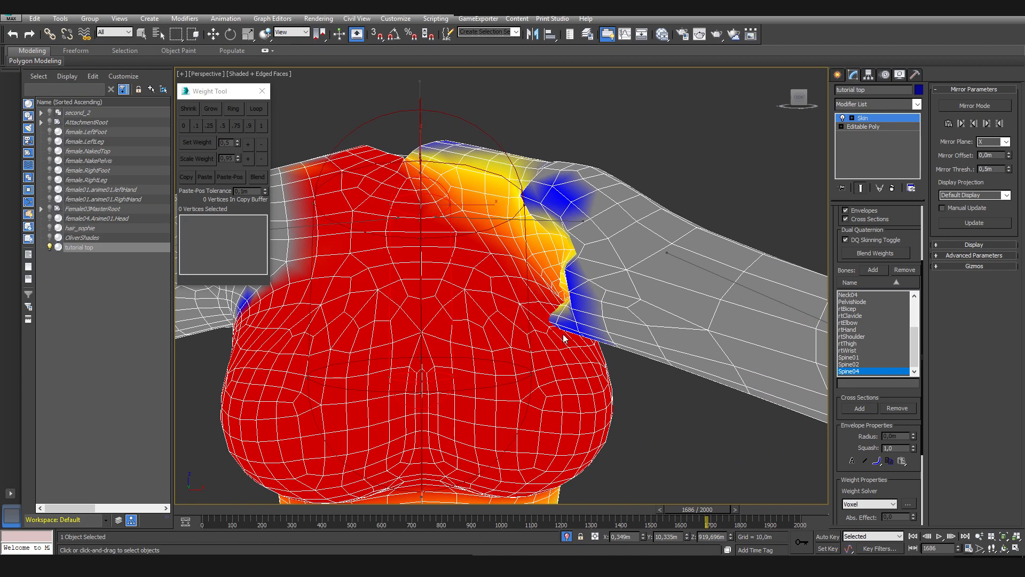
{"action": "left_click_drag", "start_coordinate": [586, 354], "coordinate": [578, 322], "text": "alt"}
Move the timeline to frame 1075 and examine the left shoulder from several sides in the raised-arm pose
{"action": "middle_click_drag", "start_coordinate": [564, 363], "coordinate": [590, 282], "text": "alt"}
{"action": "left_click_drag", "start_coordinate": [699, 510], "coordinate": [702, 514]}
{"action": "middle_click_drag", "start_coordinate": [688, 452], "coordinate": [681, 406], "text": "alt"}
{"action": "left_click_drag", "start_coordinate": [699, 510], "coordinate": [617, 504]}
{"action": "middle_click_drag", "start_coordinate": [643, 427], "coordinate": [583, 409], "text": "alt"}
{"action": "left_click_drag", "start_coordinate": [647, 510], "coordinate": [546, 510]}
{"action": "middle_click_drag", "start_coordinate": [598, 320], "coordinate": [454, 285], "text": "alt"}
{"action": "mouse_move", "coordinate": [453, 286]}
{"action": "middle_mouse_down"}
{"action": "mouse_move", "coordinate": [583, 338]}
{"action": "mouse_move", "coordinate": [548, 335]}
{"action": "middle_mouse_up"}
{"action": "mouse_move", "coordinate": [480, 267]}
{"action": "middle_mouse_down", "text": "alt"}
{"action": "mouse_move", "coordinate": [450, 283]}
{"action": "mouse_move", "coordinate": [508, 175]}
{"action": "mouse_move", "coordinate": [483, 233]}
{"action": "mouse_move", "coordinate": [463, 235]}
{"action": "mouse_move", "coordinate": [481, 254]}
{"action": "mouse_move", "coordinate": [685, 337]}
{"action": "middle_mouse_up", "text": "alt"}
{"action": "mouse_move", "coordinate": [698, 303]}
{"action": "middle_mouse_down", "text": "alt"}
{"action": "mouse_move", "coordinate": [673, 359]}
{"action": "mouse_move", "coordinate": [602, 274]}
{"action": "middle_mouse_up", "text": "alt"}
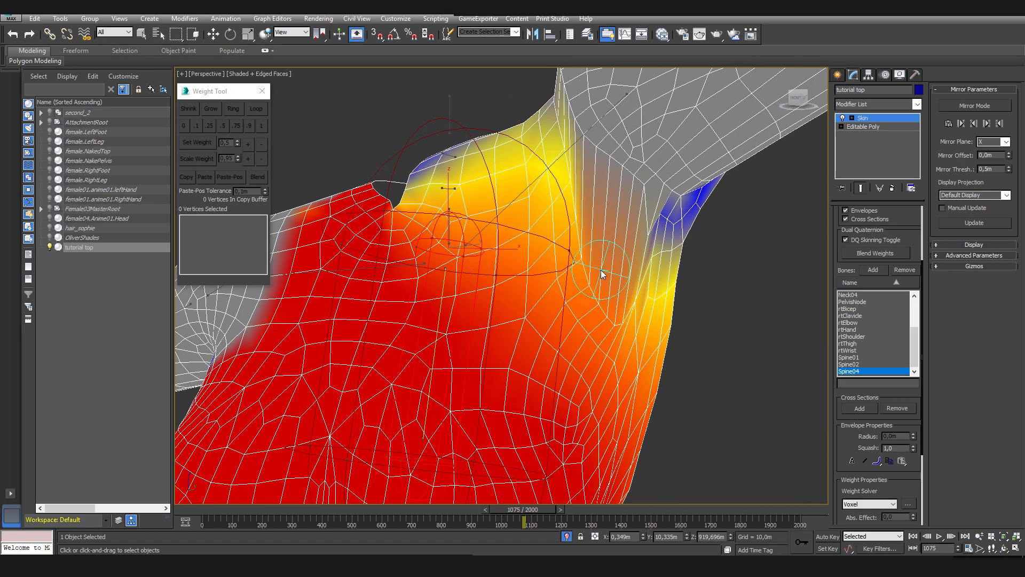
Select the lfClavicle bone and blend its weights at the front of the left armpit
{"action": "scroll", "coordinate": [851, 395], "scroll_direction": "up", "scroll_amount": 2}
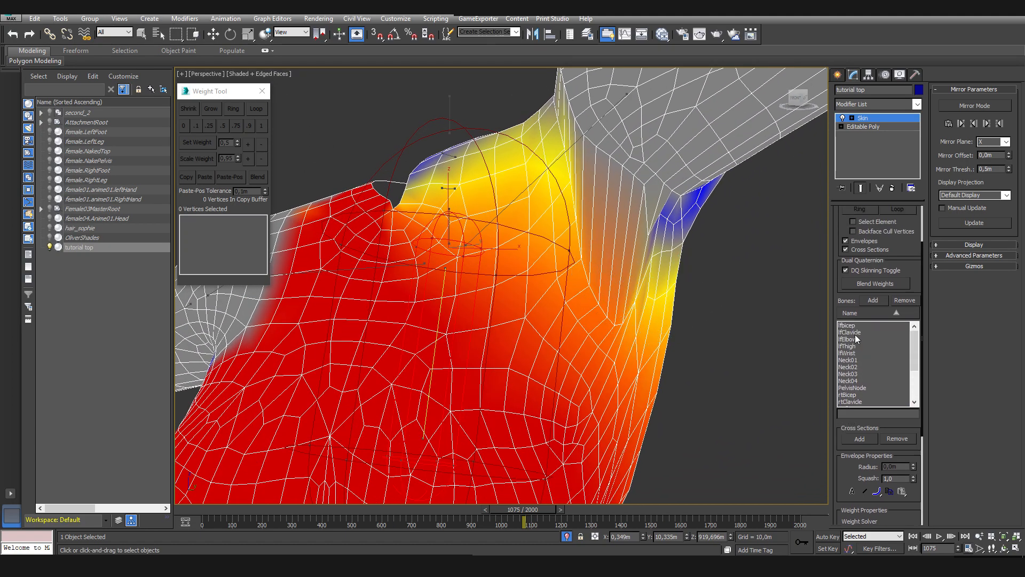
{"action": "left_click", "coordinate": [855, 340]}
{"action": "left_click", "coordinate": [857, 332]}
{"action": "left_click_drag", "start_coordinate": [630, 335], "coordinate": [615, 312]}
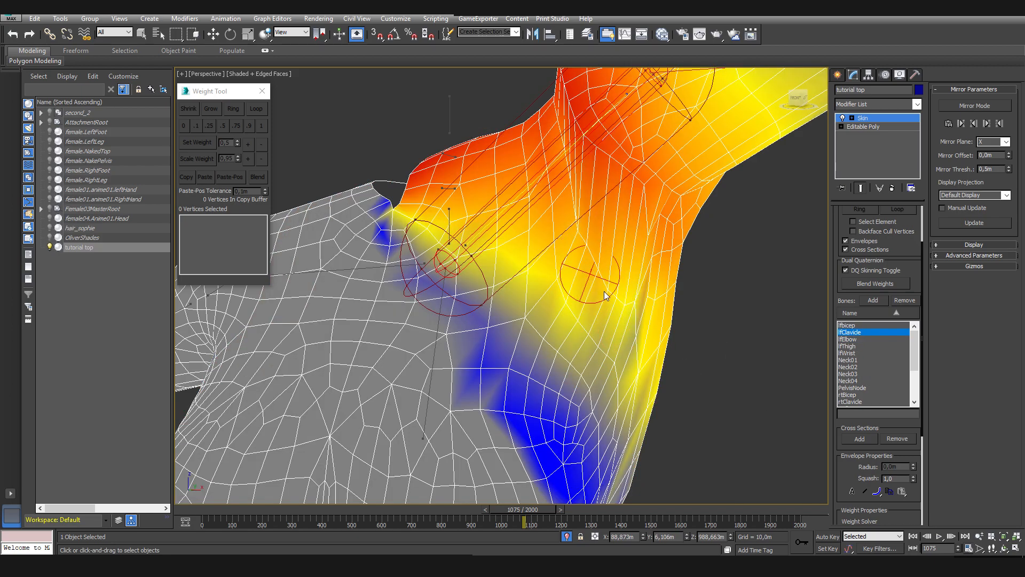
{"action": "middle_click_drag", "start_coordinate": [635, 311], "coordinate": [582, 321], "text": "alt"}
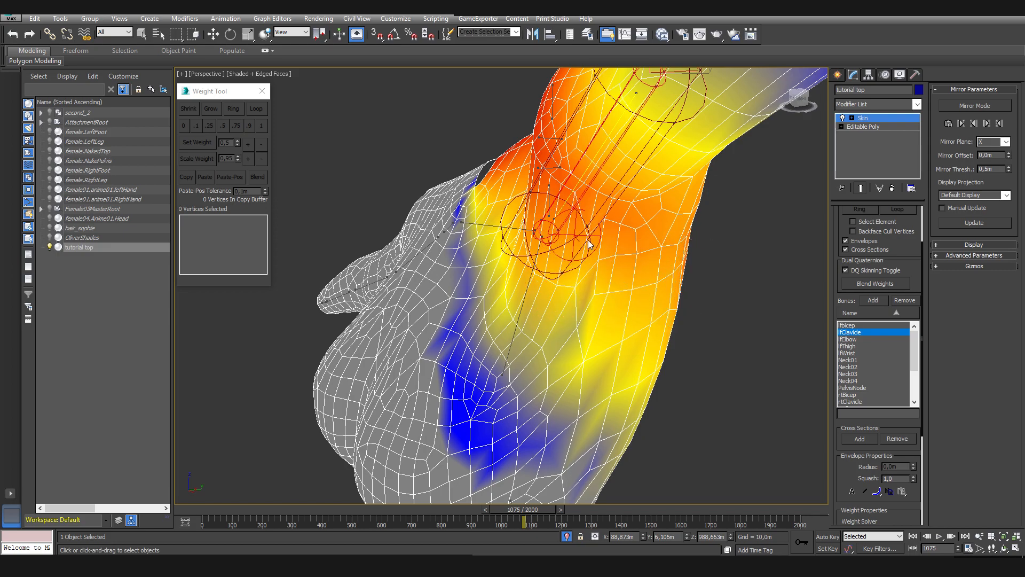
{"action": "middle_click_drag", "start_coordinate": [591, 370], "coordinate": [605, 379], "text": "alt"}
{"action": "middle_click_drag", "start_coordinate": [586, 453], "coordinate": [524, 348]}
{"action": "middle_click_drag", "start_coordinate": [411, 236], "coordinate": [633, 446], "text": "alt"}
Turn off blend painting and remove stray lfClavicle weights from the left side of the chest above and beside the breast
{"action": "scroll", "coordinate": [901, 498], "scroll_direction": "down", "scroll_amount": 3}
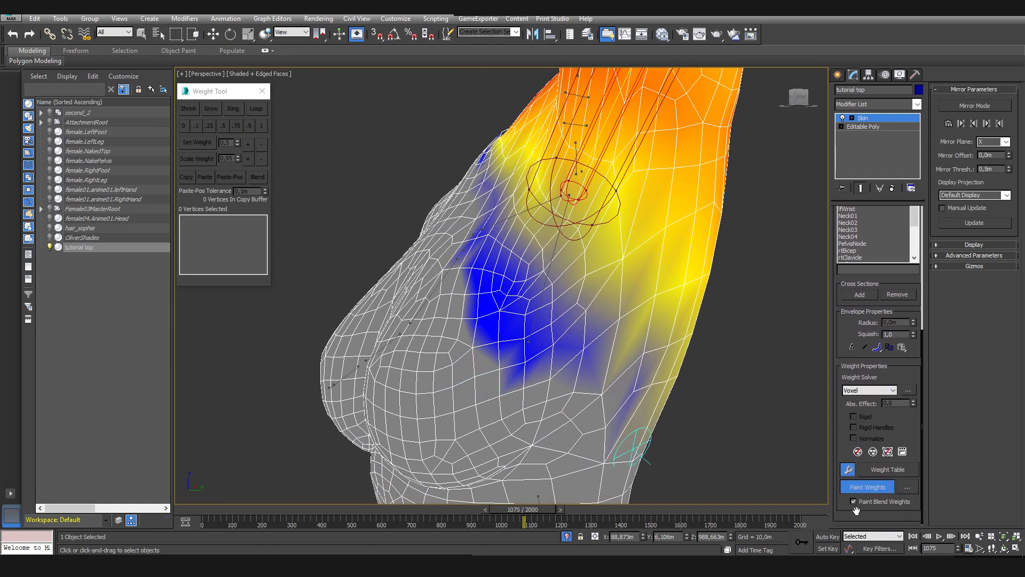
{"action": "left_click_drag", "start_coordinate": [530, 334], "coordinate": [487, 343]}
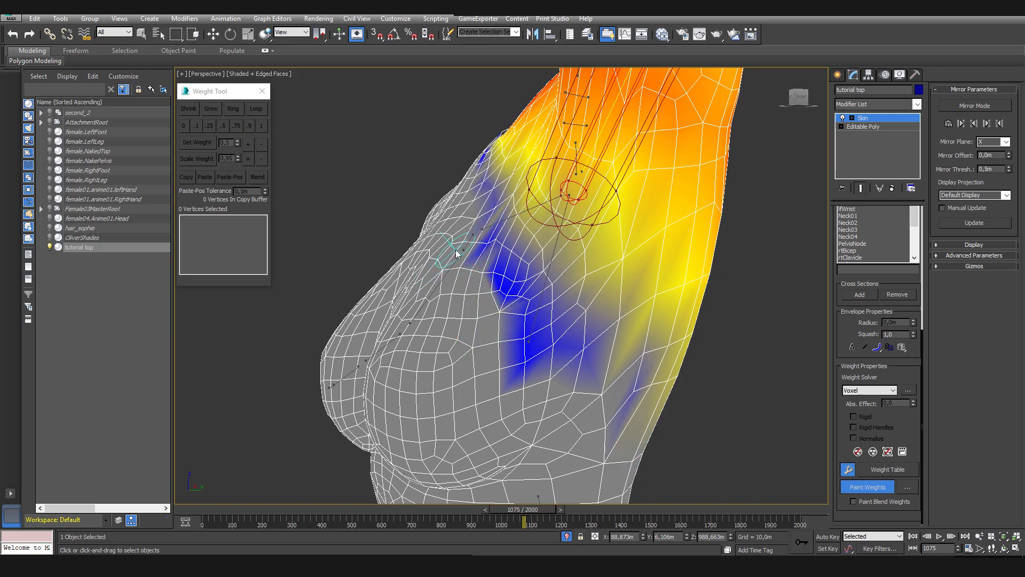
{"action": "left_click_drag", "start_coordinate": [487, 300], "coordinate": [492, 339]}
{"action": "left_click_drag", "start_coordinate": [478, 297], "coordinate": [513, 312]}
{"action": "mouse_move", "coordinate": [521, 346]}
{"action": "middle_mouse_down", "text": "alt"}
{"action": "mouse_move", "coordinate": [534, 362]}
{"action": "mouse_move", "coordinate": [567, 351]}
{"action": "middle_mouse_up", "text": "alt"}
{"action": "mouse_move", "coordinate": [492, 321]}
{"action": "left_mouse_down"}
{"action": "mouse_move", "coordinate": [470, 283]}
{"action": "mouse_move", "coordinate": [679, 427]}
{"action": "left_mouse_up"}
{"action": "mouse_move", "coordinate": [475, 288]}
{"action": "left_mouse_down", "text": "alt"}
{"action": "mouse_move", "coordinate": [487, 314]}
{"action": "mouse_move", "coordinate": [492, 292]}
{"action": "mouse_move", "coordinate": [526, 315]}
{"action": "left_mouse_up", "text": "alt"}
{"action": "middle_click_drag", "start_coordinate": [539, 328], "coordinate": [483, 345], "text": "alt"}
{"action": "mouse_move", "coordinate": [489, 304]}
{"action": "left_mouse_down", "text": "alt"}
{"action": "mouse_move", "coordinate": [497, 333]}
{"action": "mouse_move", "coordinate": [457, 360]}
{"action": "left_mouse_up", "text": "alt"}
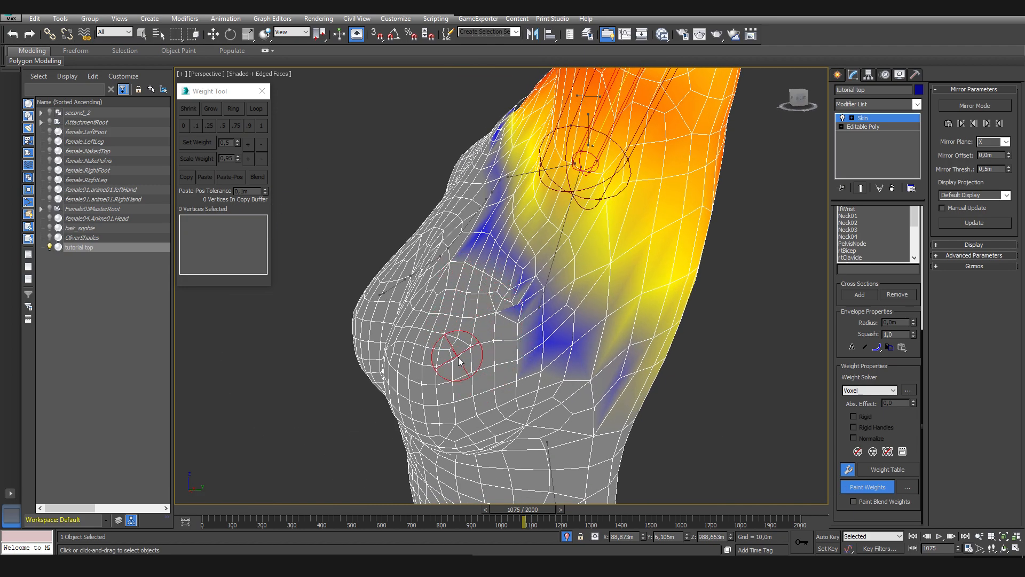
{"action": "mouse_move", "coordinate": [519, 364]}
{"action": "left_mouse_down", "text": "alt"}
{"action": "mouse_move", "coordinate": [504, 307]}
{"action": "mouse_move", "coordinate": [533, 329]}
{"action": "left_mouse_up", "text": "alt"}
{"action": "mouse_move", "coordinate": [468, 248]}
{"action": "left_mouse_down", "text": "alt"}
{"action": "mouse_move", "coordinate": [506, 272]}
{"action": "mouse_move", "coordinate": [485, 266]}
{"action": "mouse_move", "coordinate": [524, 324]}
{"action": "mouse_move", "coordinate": [521, 364]}
{"action": "left_mouse_up", "text": "alt"}
{"action": "middle_click_drag", "start_coordinate": [521, 364], "coordinate": [548, 373], "text": "alt"}
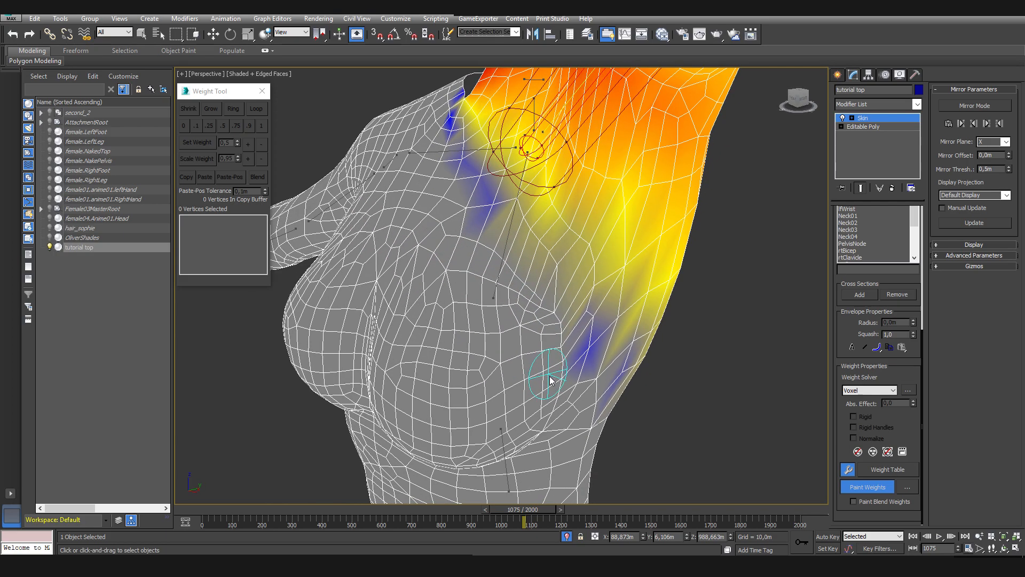
Turn blend painting back on and blend the lfClavicle weights around the left shoulder, armpit and upper arm
{"action": "middle_click_drag", "start_coordinate": [452, 282], "coordinate": [519, 417], "text": "alt"}
{"action": "middle_click_drag", "start_coordinate": [581, 389], "coordinate": [555, 424], "text": "alt"}
{"action": "scroll", "coordinate": [578, 369], "scroll_direction": "down", "scroll_amount": 4}
{"action": "scroll", "coordinate": [489, 377], "scroll_direction": "up", "scroll_amount": 3}
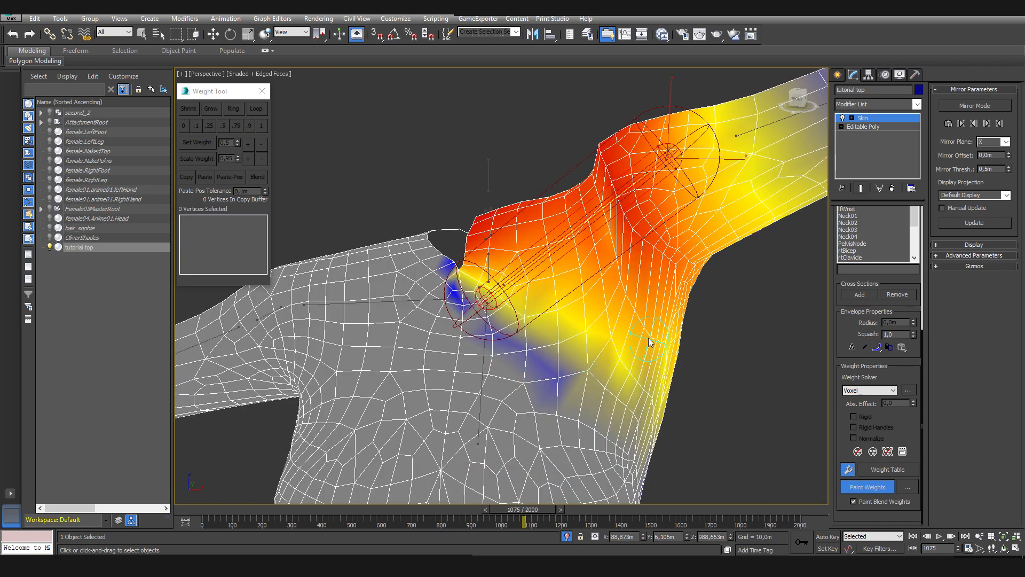
{"action": "middle_click_drag", "start_coordinate": [585, 200], "coordinate": [640, 230], "text": "alt"}
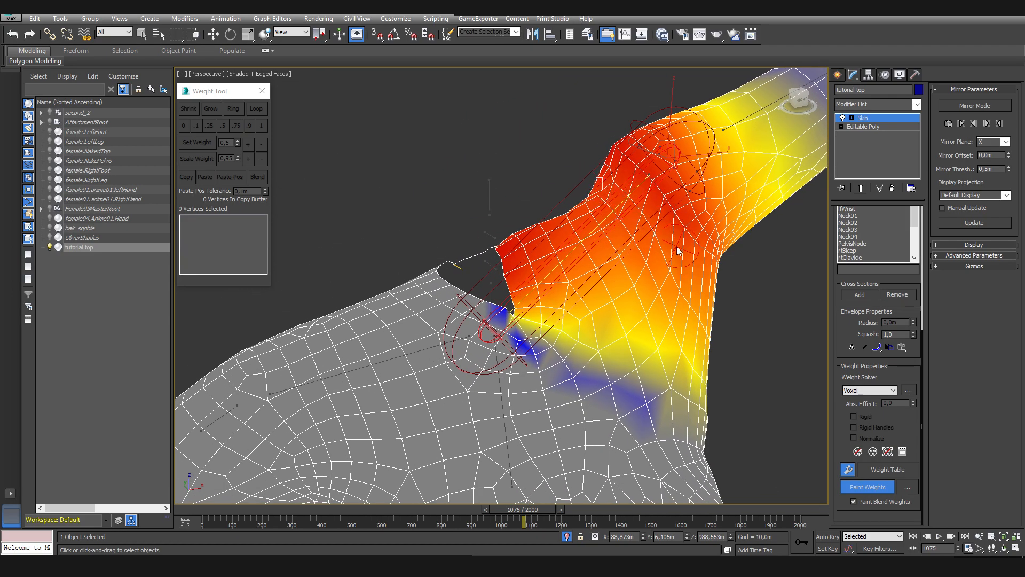
{"action": "middle_click_drag", "start_coordinate": [600, 188], "coordinate": [660, 198], "text": "alt"}
{"action": "middle_click_drag", "start_coordinate": [682, 319], "coordinate": [631, 336], "text": "alt"}
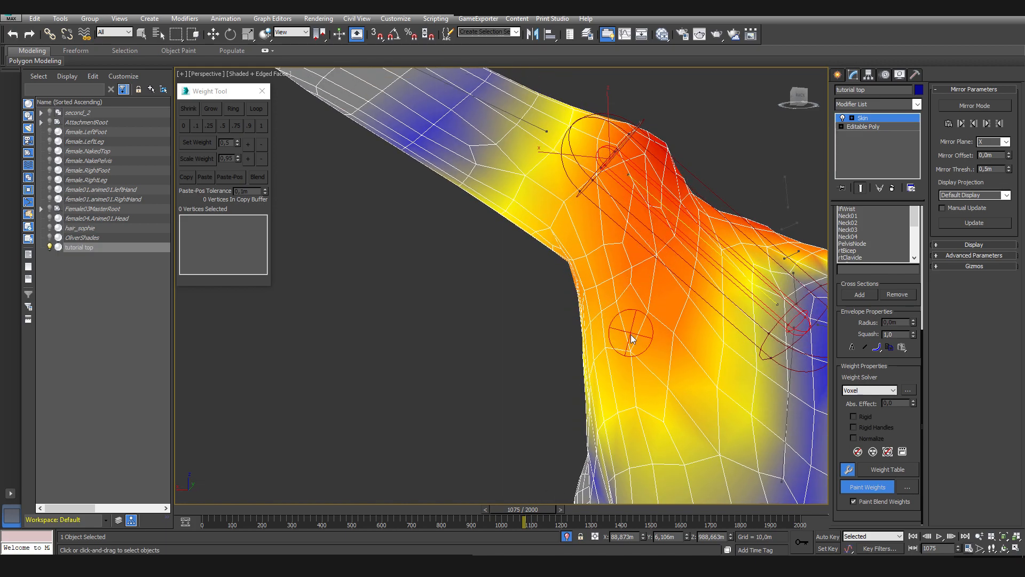
{"action": "middle_click_drag", "start_coordinate": [687, 352], "coordinate": [621, 253], "text": "alt"}
{"action": "middle_click_drag", "start_coordinate": [635, 445], "coordinate": [481, 261], "text": "alt"}
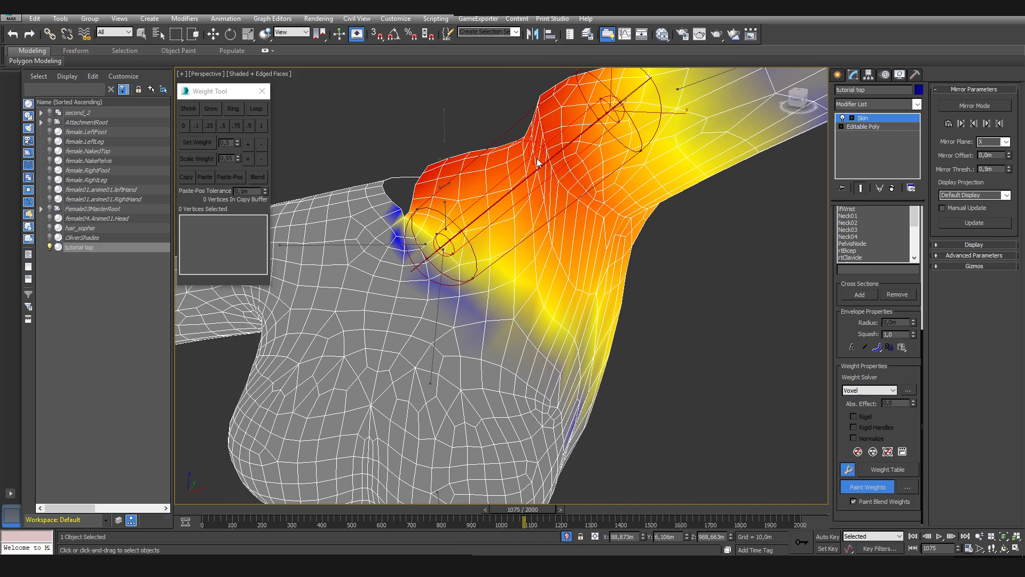
{"action": "middle_click_drag", "start_coordinate": [538, 141], "coordinate": [594, 238], "text": "alt"}
{"action": "middle_click_drag", "start_coordinate": [550, 152], "coordinate": [587, 148], "text": "alt"}
{"action": "middle_click_drag", "start_coordinate": [577, 197], "coordinate": [613, 234], "text": "alt"}
Select the Spine04 bone to display its weights on the raised left shoulder
{"action": "scroll", "coordinate": [613, 234], "scroll_direction": "up", "scroll_amount": 3}
{"action": "left_click_drag", "start_coordinate": [858, 277], "coordinate": [861, 330]}
{"action": "scroll", "coordinate": [868, 301], "scroll_direction": "down", "scroll_amount": 3}
{"action": "left_click", "coordinate": [858, 310]}
{"action": "scroll", "coordinate": [581, 277], "scroll_direction": "up", "scroll_amount": 3}
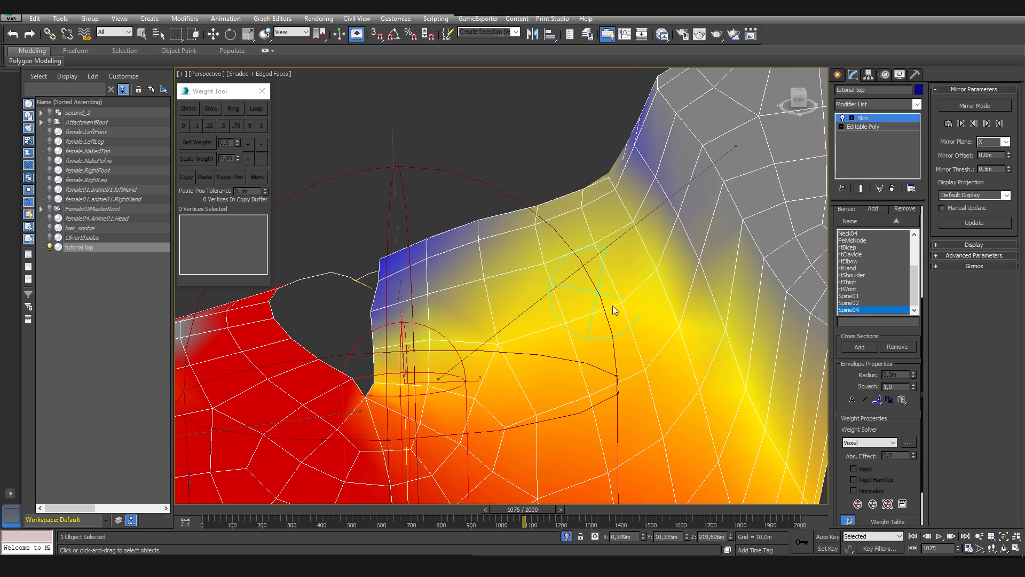
{"action": "scroll", "coordinate": [581, 276], "scroll_direction": "down", "scroll_amount": 3}
{"action": "middle_click_drag", "start_coordinate": [581, 276], "coordinate": [655, 275]}
{"action": "middle_click_drag", "start_coordinate": [642, 238], "coordinate": [658, 231]}
Try blending the Spine04 weights at the top of the left shoulder and undo the strokes
{"action": "left_click_drag", "start_coordinate": [702, 188], "coordinate": [684, 212]}
{"action": "mouse_move", "coordinate": [697, 174]}
{"action": "left_mouse_down"}
{"action": "mouse_move", "coordinate": [722, 155]}
{"action": "mouse_move", "coordinate": [728, 165]}
{"action": "left_mouse_up"}
{"action": "middle_click_drag", "start_coordinate": [728, 165], "coordinate": [577, 215]}
{"action": "key", "text": "ctrl+z"}
{"action": "key", "text": "ctrl+z"}
Blend the Spine04 weights over the raised left shoulder from the front around to the back
{"action": "left_click_drag", "start_coordinate": [576, 293], "coordinate": [550, 266]}
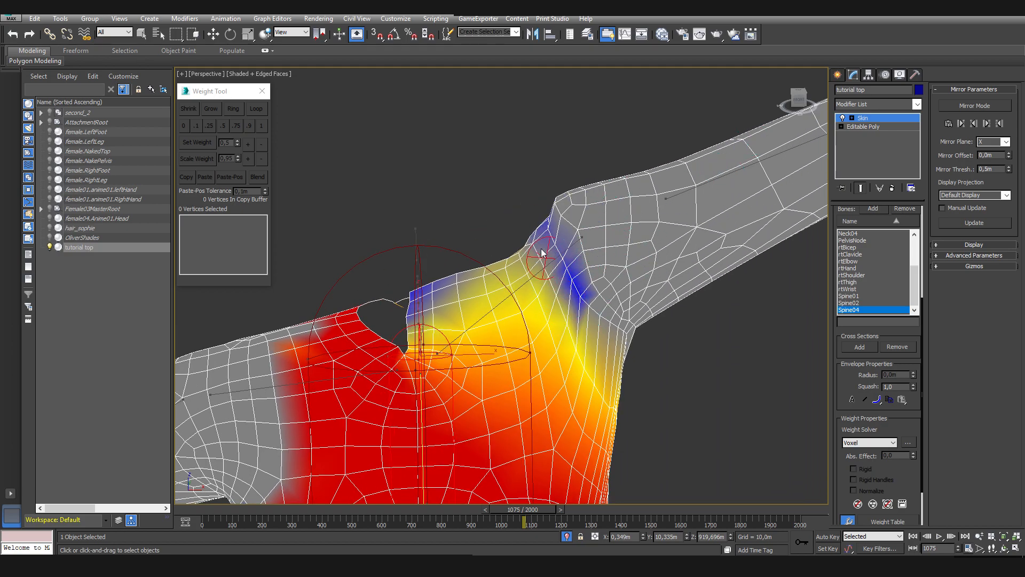
{"action": "left_click_drag", "start_coordinate": [561, 308], "coordinate": [581, 315]}
{"action": "mouse_move", "coordinate": [585, 320]}
{"action": "middle_mouse_down", "text": "alt"}
{"action": "mouse_move", "coordinate": [537, 345]}
{"action": "mouse_move", "coordinate": [524, 293]}
{"action": "middle_mouse_up", "text": "alt"}
{"action": "mouse_move", "coordinate": [478, 244]}
{"action": "left_mouse_down"}
{"action": "mouse_move", "coordinate": [510, 256]}
{"action": "mouse_move", "coordinate": [464, 229]}
{"action": "mouse_move", "coordinate": [499, 261]}
{"action": "mouse_move", "coordinate": [550, 263]}
{"action": "left_mouse_up"}
{"action": "mouse_move", "coordinate": [549, 263]}
{"action": "middle_mouse_down", "text": "alt"}
{"action": "mouse_move", "coordinate": [522, 278]}
{"action": "mouse_move", "coordinate": [427, 273]}
{"action": "middle_mouse_up", "text": "alt"}
{"action": "left_click_drag", "start_coordinate": [426, 274], "coordinate": [453, 262]}
{"action": "middle_click_drag", "start_coordinate": [427, 267], "coordinate": [530, 273], "text": "alt"}
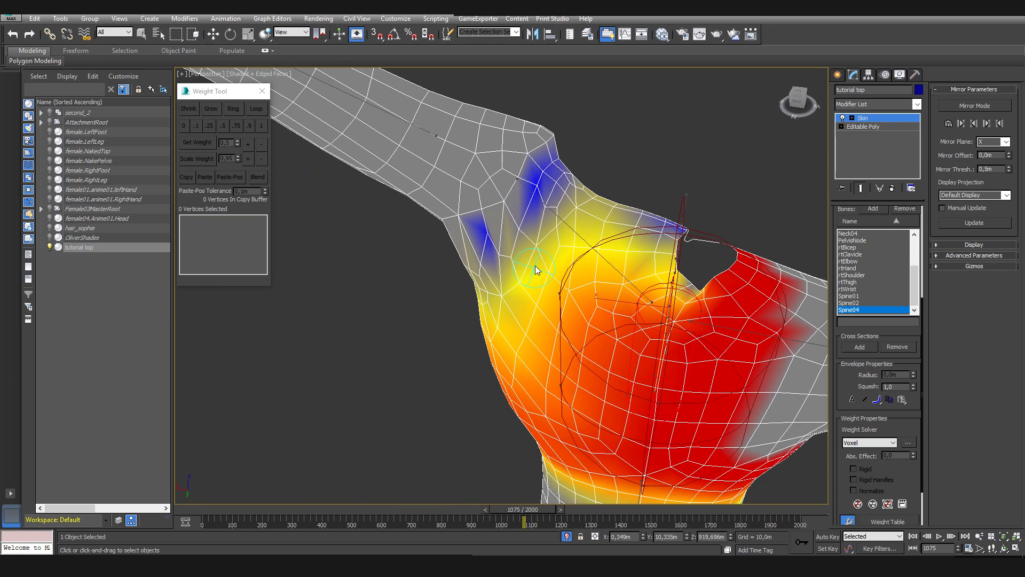
Blend the Spine04 weights across the top and back of the raised left shoulder toward the upper arm
{"action": "left_click_drag", "start_coordinate": [524, 229], "coordinate": [513, 233]}
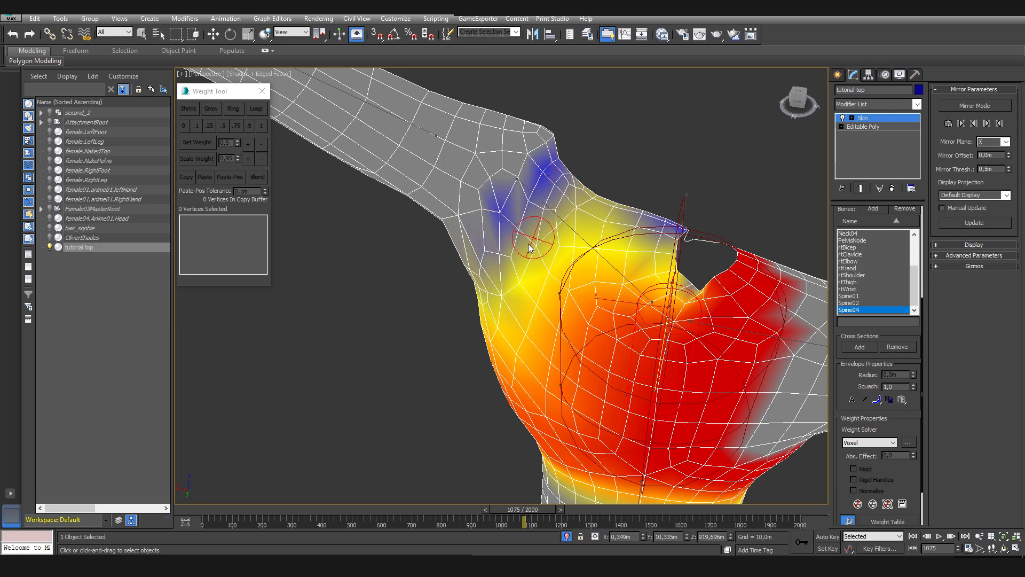
{"action": "mouse_move", "coordinate": [552, 183]}
{"action": "left_mouse_down"}
{"action": "mouse_move", "coordinate": [534, 156]}
{"action": "mouse_move", "coordinate": [513, 176]}
{"action": "mouse_move", "coordinate": [542, 141]}
{"action": "left_mouse_up"}
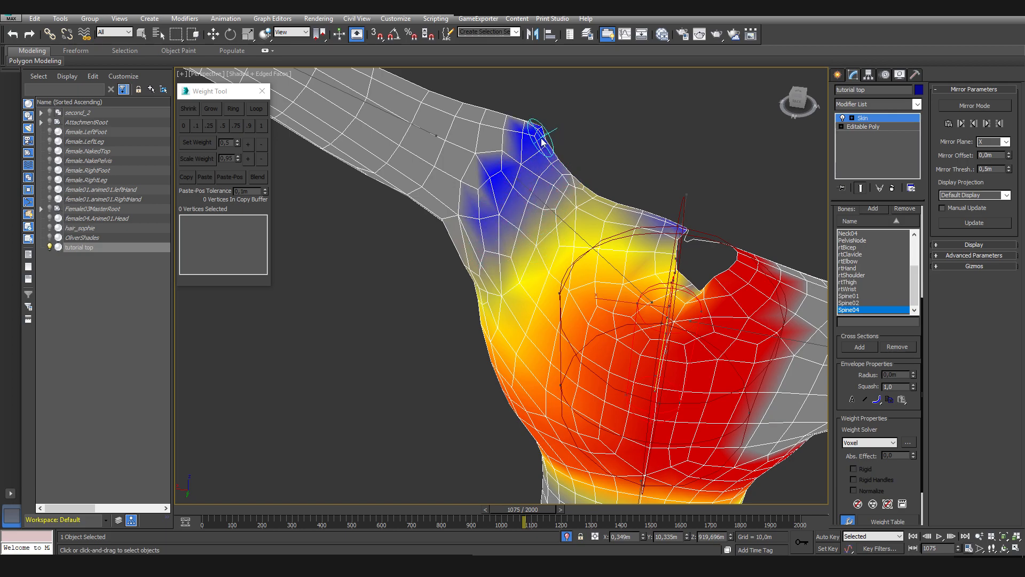
{"action": "mouse_move", "coordinate": [591, 235]}
{"action": "middle_mouse_down", "text": "alt"}
{"action": "mouse_move", "coordinate": [598, 226]}
{"action": "mouse_move", "coordinate": [569, 239]}
{"action": "middle_mouse_up", "text": "alt"}
{"action": "mouse_move", "coordinate": [398, 208]}
{"action": "left_mouse_down"}
{"action": "mouse_move", "coordinate": [412, 312]}
{"action": "mouse_move", "coordinate": [461, 339]}
{"action": "left_mouse_up"}
{"action": "middle_click_drag", "start_coordinate": [461, 340], "coordinate": [388, 347], "text": "alt"}
{"action": "mouse_move", "coordinate": [389, 347]}
{"action": "left_mouse_down"}
{"action": "mouse_move", "coordinate": [463, 363]}
{"action": "mouse_move", "coordinate": [408, 344]}
{"action": "left_mouse_up"}
{"action": "middle_click_drag", "start_coordinate": [375, 356], "coordinate": [641, 439], "text": "alt"}
Turn blend painting off and paint Spine04 weights over the gaps on the front and top of the raised left shoulder
{"action": "scroll", "coordinate": [899, 490], "scroll_direction": "down", "scroll_amount": 3}
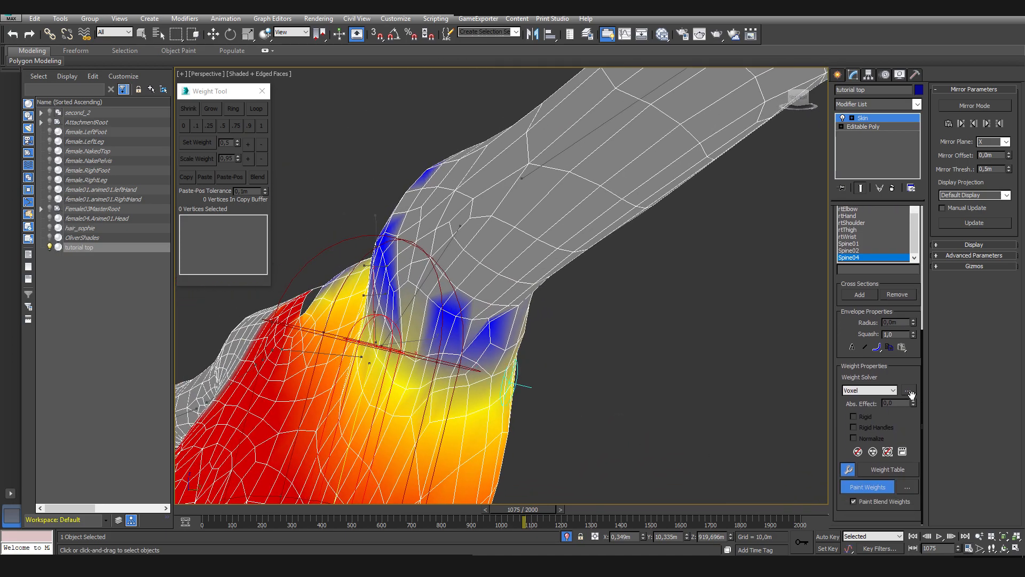
{"action": "mouse_move", "coordinate": [469, 341]}
{"action": "left_mouse_down"}
{"action": "mouse_move", "coordinate": [514, 332]}
{"action": "mouse_move", "coordinate": [458, 346]}
{"action": "mouse_move", "coordinate": [544, 355]}
{"action": "left_mouse_up"}
{"action": "mouse_move", "coordinate": [442, 320]}
{"action": "middle_mouse_down", "text": "alt"}
{"action": "mouse_move", "coordinate": [471, 332]}
{"action": "mouse_move", "coordinate": [566, 182]}
{"action": "middle_mouse_up", "text": "alt"}
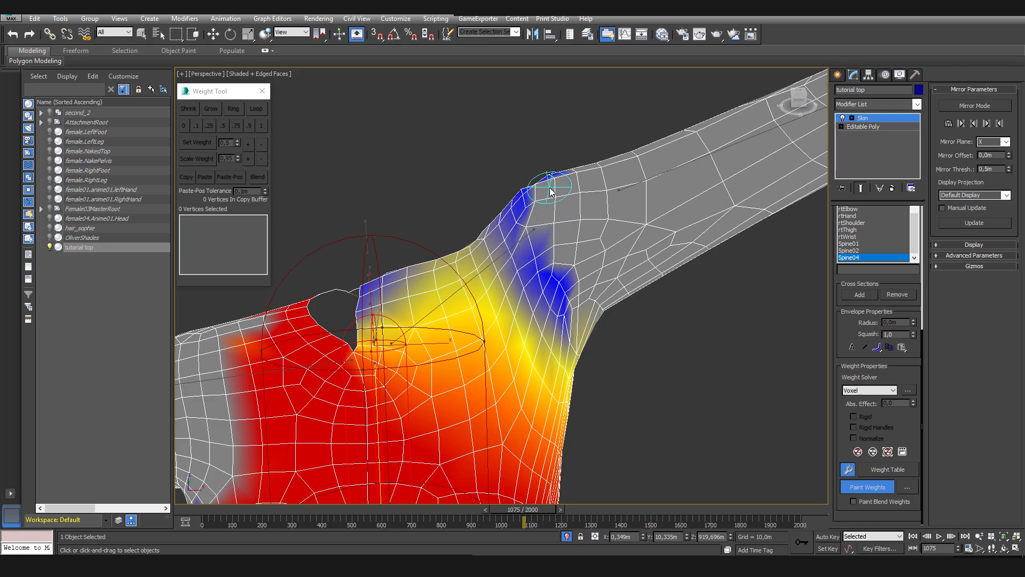
{"action": "left_click_drag", "start_coordinate": [533, 210], "coordinate": [555, 262]}
{"action": "mouse_move", "coordinate": [519, 202]}
{"action": "left_mouse_down"}
{"action": "mouse_move", "coordinate": [561, 278]}
{"action": "mouse_move", "coordinate": [598, 315]}
{"action": "left_mouse_up"}
{"action": "middle_click_drag", "start_coordinate": [581, 272], "coordinate": [610, 308], "text": "alt"}
{"action": "mouse_move", "coordinate": [534, 231]}
{"action": "left_mouse_down"}
{"action": "mouse_move", "coordinate": [509, 192]}
{"action": "mouse_move", "coordinate": [561, 259]}
{"action": "left_mouse_up"}
{"action": "middle_click_drag", "start_coordinate": [561, 275], "coordinate": [529, 232], "text": "alt"}
Turn blend painting back on and smooth the Spine04 weights around the left shoulder from the armpit side to the back
{"action": "mouse_move", "coordinate": [583, 363]}
{"action": "middle_mouse_down", "text": "alt"}
{"action": "mouse_move", "coordinate": [507, 360]}
{"action": "mouse_move", "coordinate": [471, 332]}
{"action": "middle_mouse_up", "text": "alt"}
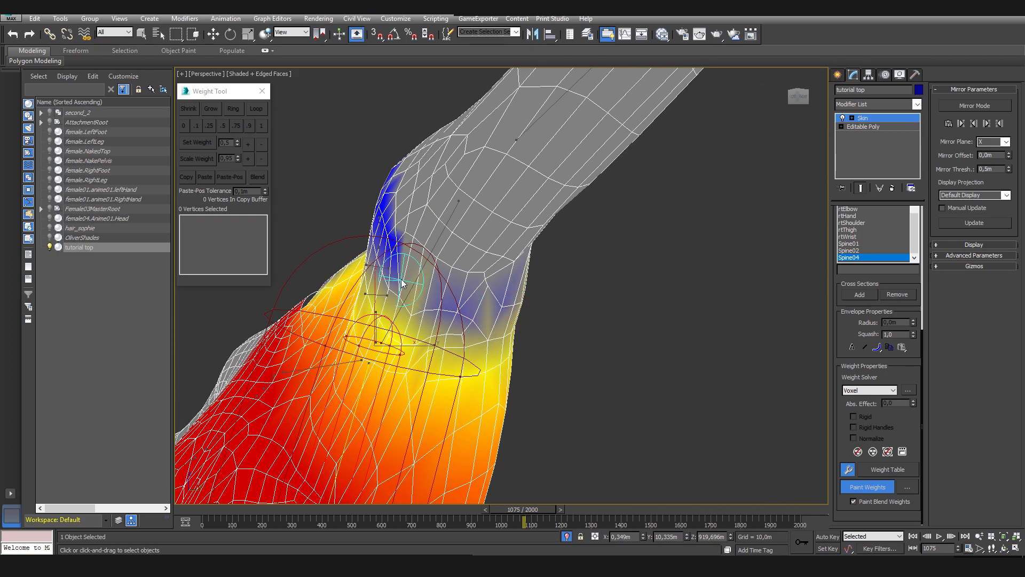
{"action": "left_click_drag", "start_coordinate": [398, 256], "coordinate": [470, 288]}
{"action": "mouse_move", "coordinate": [470, 289]}
{"action": "middle_mouse_down", "text": "alt"}
{"action": "mouse_move", "coordinate": [437, 291]}
{"action": "mouse_move", "coordinate": [482, 325]}
{"action": "mouse_move", "coordinate": [460, 347]}
{"action": "mouse_move", "coordinate": [448, 342]}
{"action": "middle_mouse_up", "text": "alt"}
{"action": "mouse_move", "coordinate": [448, 341]}
{"action": "left_mouse_down"}
{"action": "mouse_move", "coordinate": [395, 267]}
{"action": "mouse_move", "coordinate": [460, 211]}
{"action": "left_mouse_up"}
{"action": "mouse_move", "coordinate": [461, 211]}
{"action": "middle_mouse_down", "text": "alt"}
{"action": "mouse_move", "coordinate": [418, 275]}
{"action": "mouse_move", "coordinate": [426, 238]}
{"action": "mouse_move", "coordinate": [602, 274]}
{"action": "mouse_move", "coordinate": [574, 331]}
{"action": "middle_mouse_up", "text": "alt"}
{"action": "left_click_drag", "start_coordinate": [696, 299], "coordinate": [668, 346]}
{"action": "mouse_move", "coordinate": [653, 358]}
{"action": "middle_mouse_down", "text": "alt"}
{"action": "mouse_move", "coordinate": [664, 264]}
{"action": "mouse_move", "coordinate": [576, 217]}
{"action": "middle_mouse_up", "text": "alt"}
{"action": "middle_click_drag", "start_coordinate": [509, 215], "coordinate": [459, 240], "text": "alt"}
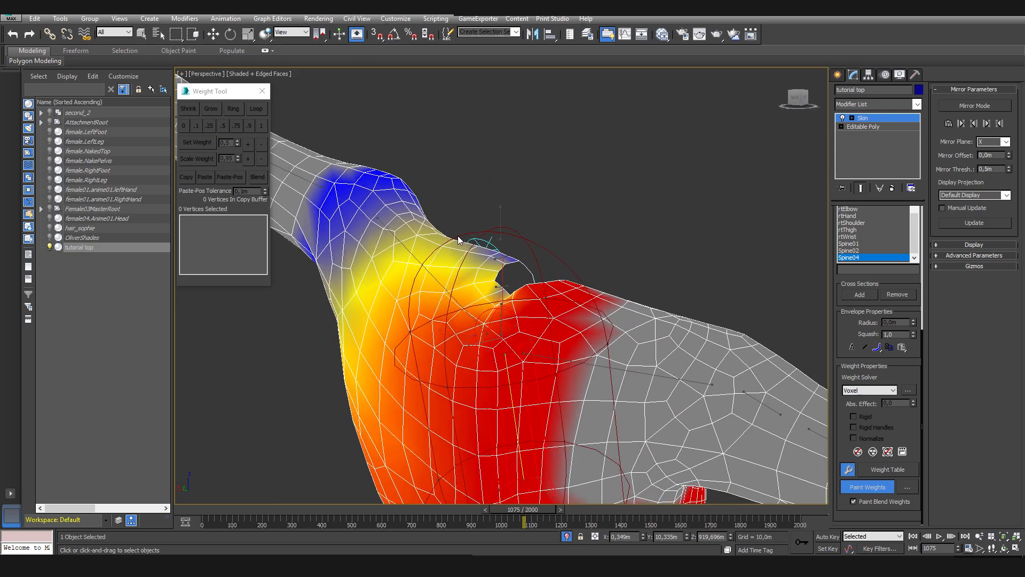
{"action": "middle_click_drag", "start_coordinate": [398, 248], "coordinate": [355, 368], "text": "alt"}
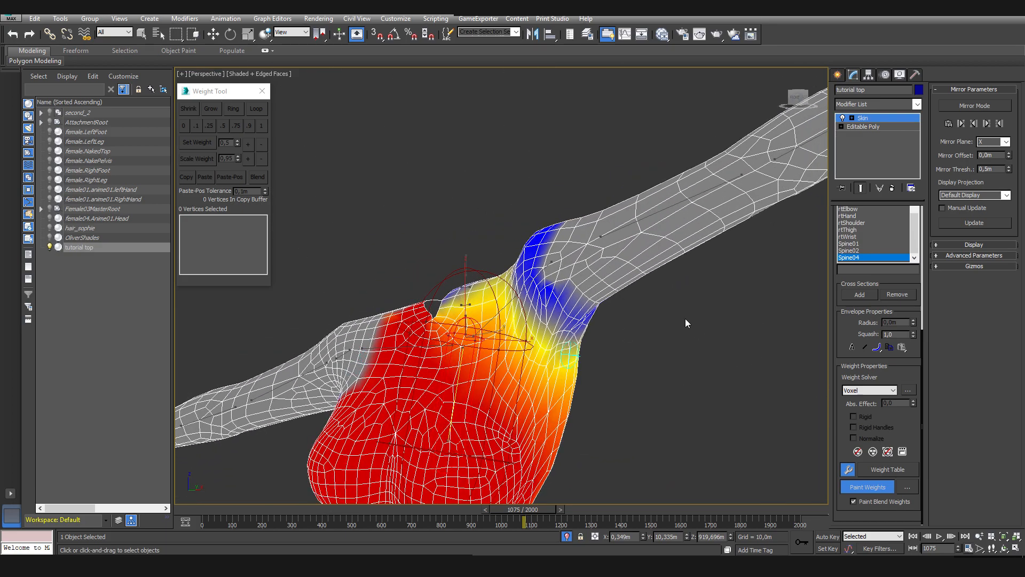
Leave weight painting and scrub the animation to frames 1193 and 1183 to check the left shoulder with the arm lowered
{"action": "left_click", "coordinate": [877, 490]}
{"action": "mouse_move", "coordinate": [678, 435]}
{"action": "middle_mouse_down", "text": "alt"}
{"action": "mouse_move", "coordinate": [545, 396]}
{"action": "mouse_move", "coordinate": [547, 416]}
{"action": "middle_mouse_up", "text": "alt"}
{"action": "mouse_move", "coordinate": [546, 508]}
{"action": "left_mouse_down"}
{"action": "mouse_move", "coordinate": [443, 512]}
{"action": "mouse_move", "coordinate": [590, 514]}
{"action": "mouse_move", "coordinate": [564, 516]}
{"action": "mouse_move", "coordinate": [581, 521]}
{"action": "left_mouse_up"}
{"action": "scroll", "coordinate": [539, 353], "scroll_direction": "up", "scroll_amount": 10}
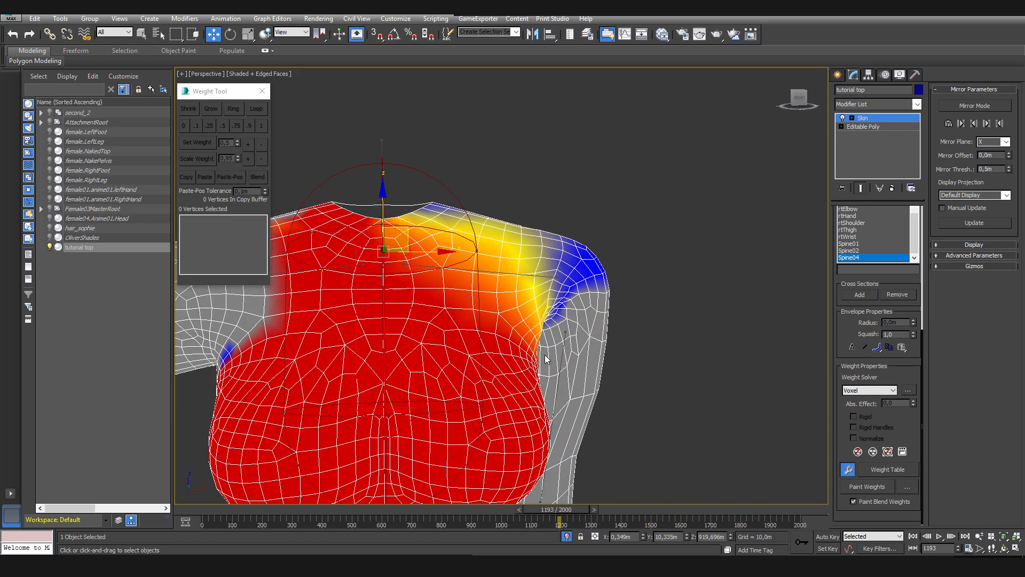
{"action": "scroll", "coordinate": [503, 346], "scroll_direction": "down", "scroll_amount": 12}
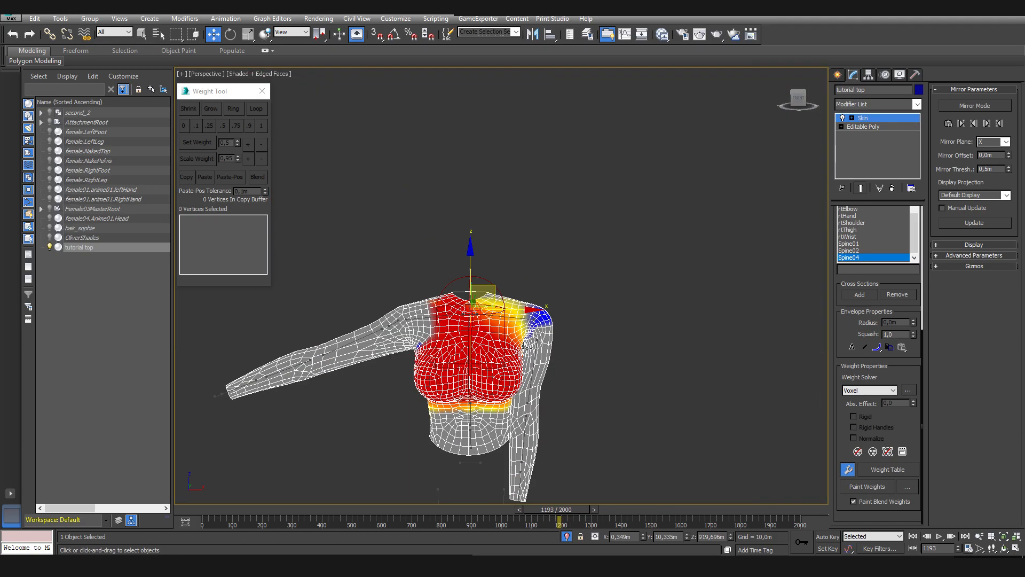
{"action": "scroll", "coordinate": [526, 346], "scroll_direction": "up", "scroll_amount": 8}
{"action": "left_click_drag", "start_coordinate": [570, 508], "coordinate": [567, 511]}
{"action": "key", "text": "w"}
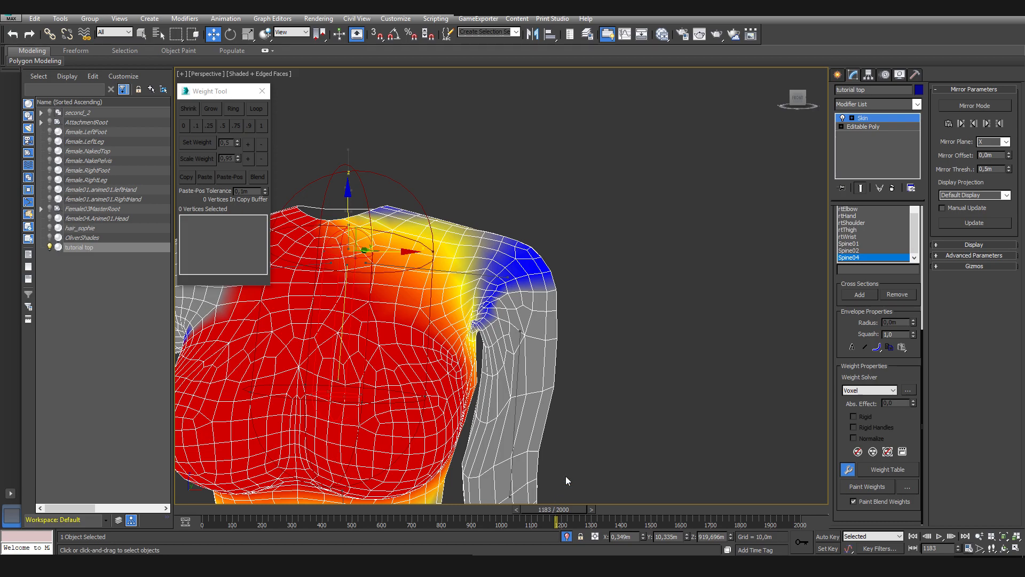
Select the lfClavicle bone and, with blend painting off, remove its weights from the inner left upper arm
{"action": "scroll", "coordinate": [875, 298], "scroll_direction": "up", "scroll_amount": 2}
{"action": "scroll", "coordinate": [853, 246], "scroll_direction": "up", "scroll_amount": 2}
{"action": "scroll", "coordinate": [864, 225], "scroll_direction": "up", "scroll_amount": 2}
{"action": "left_click", "coordinate": [856, 230]}
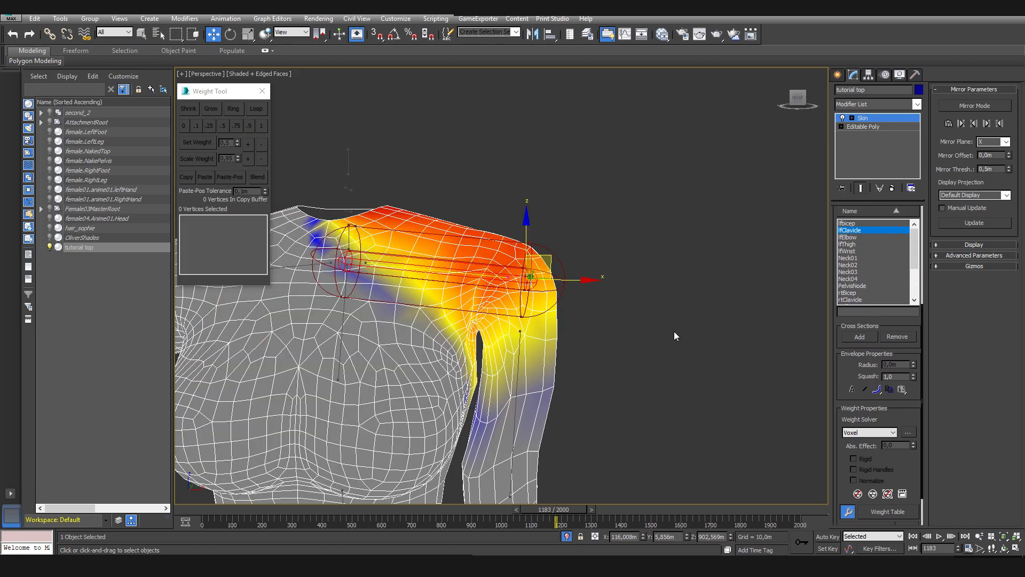
{"action": "scroll", "coordinate": [523, 386], "scroll_direction": "up", "scroll_amount": 3}
{"action": "scroll", "coordinate": [900, 466], "scroll_direction": "down", "scroll_amount": 2}
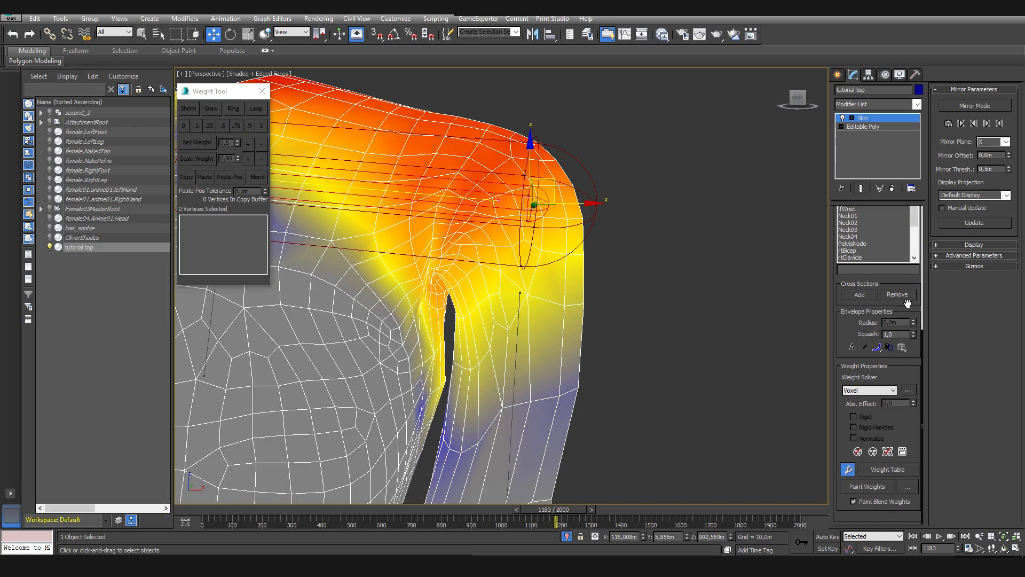
{"action": "left_click", "coordinate": [868, 487]}
{"action": "left_click_drag", "start_coordinate": [558, 385], "coordinate": [429, 448]}
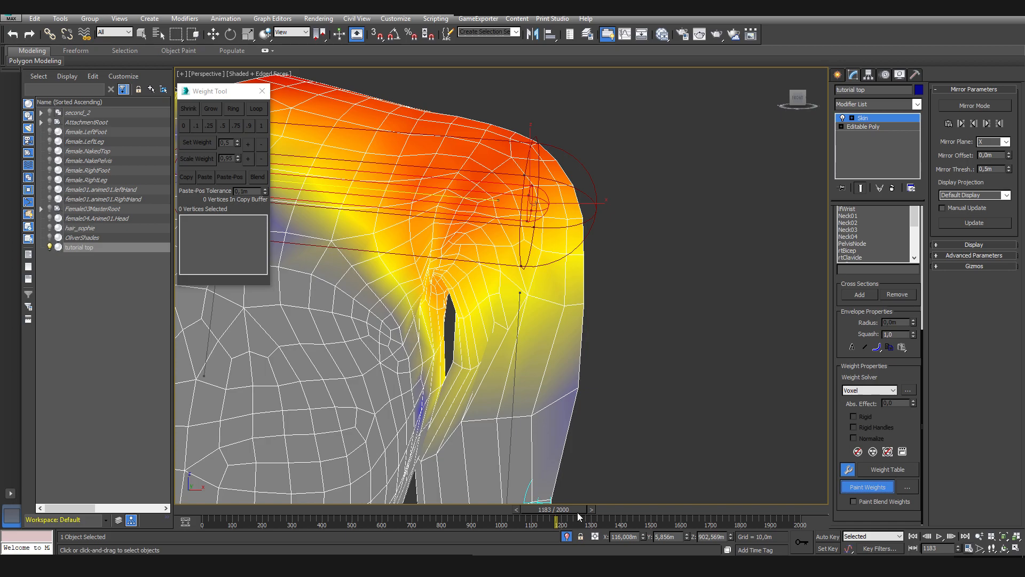
At frame 1135, remove the lfClavicle weights from the front and back of the left upper arm
{"action": "left_click_drag", "start_coordinate": [577, 512], "coordinate": [563, 511]}
{"action": "mouse_move", "coordinate": [713, 333]}
{"action": "left_mouse_down"}
{"action": "mouse_move", "coordinate": [630, 196]}
{"action": "mouse_move", "coordinate": [721, 224]}
{"action": "mouse_move", "coordinate": [577, 323]}
{"action": "left_mouse_up"}
{"action": "mouse_move", "coordinate": [554, 373]}
{"action": "left_mouse_down"}
{"action": "mouse_move", "coordinate": [566, 261]}
{"action": "mouse_move", "coordinate": [602, 179]}
{"action": "mouse_move", "coordinate": [560, 317]}
{"action": "mouse_move", "coordinate": [554, 300]}
{"action": "left_mouse_up"}
{"action": "middle_click_drag", "start_coordinate": [606, 369], "coordinate": [443, 366], "text": "alt"}
{"action": "left_click_drag", "start_coordinate": [382, 243], "coordinate": [347, 255]}
{"action": "middle_click_drag", "start_coordinate": [361, 316], "coordinate": [342, 299], "text": "alt"}
{"action": "left_click_drag", "start_coordinate": [342, 293], "coordinate": [428, 342]}
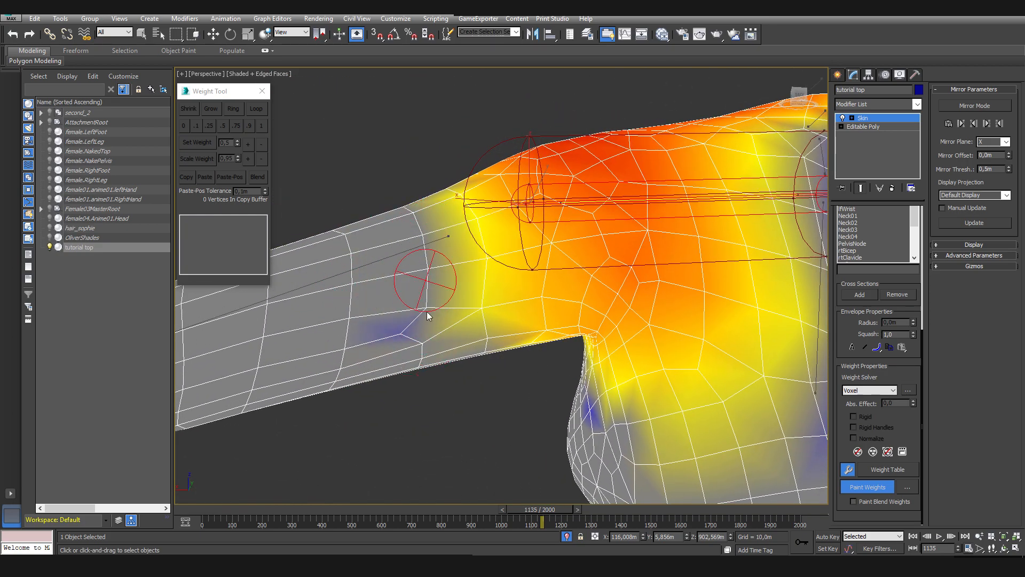
{"action": "left_click_drag", "start_coordinate": [410, 307], "coordinate": [408, 357]}
{"action": "left_click_drag", "start_coordinate": [465, 320], "coordinate": [435, 339]}
Clean the remaining lfClavicle weights off the left upper arm just beyond the shoulder
{"action": "middle_click_drag", "start_coordinate": [435, 339], "coordinate": [587, 363], "text": "alt"}
{"action": "middle_click_drag", "start_coordinate": [601, 241], "coordinate": [529, 284], "text": "alt"}
{"action": "left_click_drag", "start_coordinate": [574, 267], "coordinate": [522, 300]}
{"action": "middle_click_drag", "start_coordinate": [522, 300], "coordinate": [460, 297], "text": "alt"}
{"action": "mouse_move", "coordinate": [473, 235]}
{"action": "left_mouse_down"}
{"action": "mouse_move", "coordinate": [482, 276]}
{"action": "mouse_move", "coordinate": [508, 314]}
{"action": "mouse_move", "coordinate": [454, 213]}
{"action": "left_mouse_up"}
{"action": "mouse_move", "coordinate": [490, 344]}
{"action": "middle_mouse_down", "text": "alt"}
{"action": "mouse_move", "coordinate": [459, 277]}
{"action": "mouse_move", "coordinate": [507, 386]}
{"action": "mouse_move", "coordinate": [615, 229]}
{"action": "middle_mouse_up", "text": "alt"}
At frame 1189, turn blend painting on, undo the first stroke and blend the lfClavicle weights at the front of the left armpit
{"action": "left_click_drag", "start_coordinate": [544, 509], "coordinate": [568, 510]}
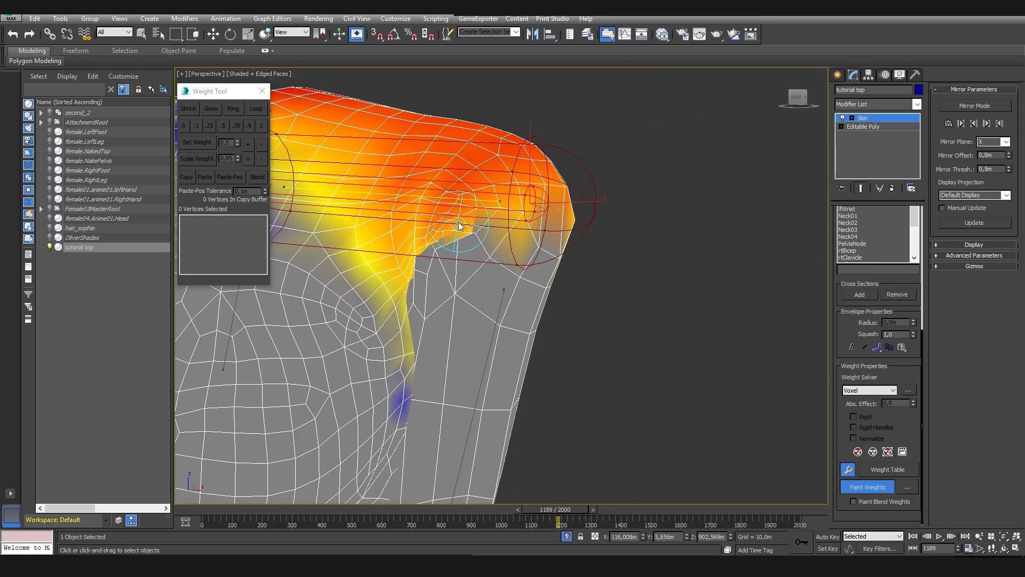
{"action": "mouse_move", "coordinate": [480, 247]}
{"action": "left_mouse_down"}
{"action": "mouse_move", "coordinate": [429, 247]}
{"action": "mouse_move", "coordinate": [441, 227]}
{"action": "left_mouse_up"}
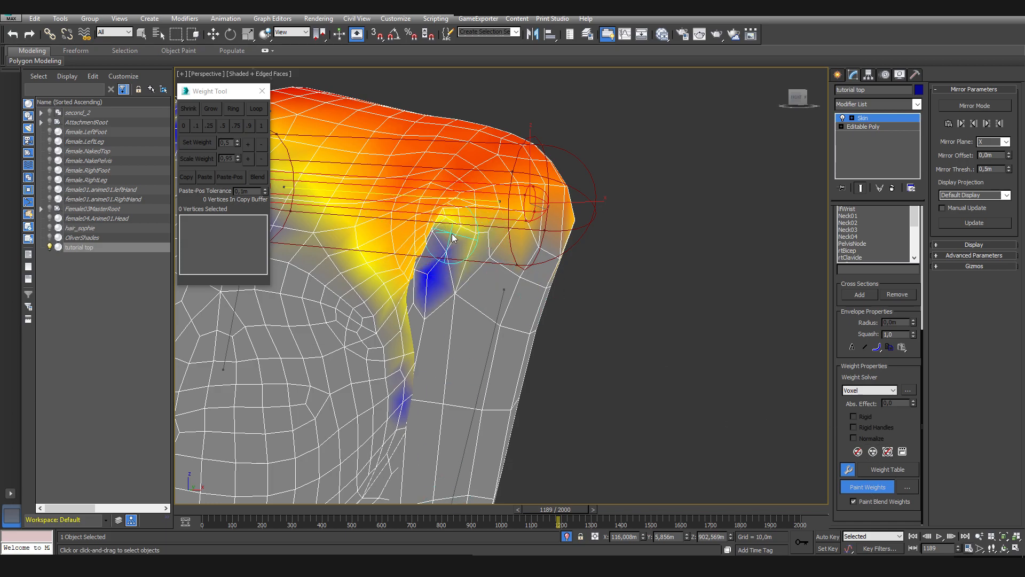
{"action": "key", "text": "ctrl+z"}
{"action": "scroll", "coordinate": [457, 238], "scroll_direction": "up", "scroll_amount": 3}
{"action": "middle_click_drag", "start_coordinate": [456, 235], "coordinate": [456, 232], "text": "alt"}
{"action": "left_click_drag", "start_coordinate": [410, 199], "coordinate": [364, 268]}
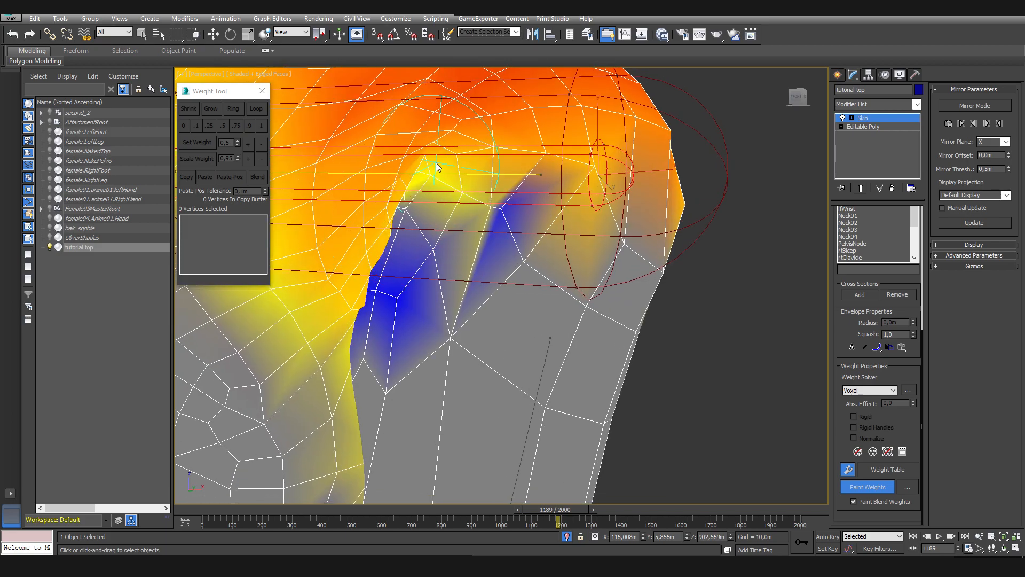
{"action": "middle_click_drag", "start_coordinate": [435, 166], "coordinate": [372, 162], "text": "alt"}
{"action": "left_click_drag", "start_coordinate": [372, 192], "coordinate": [378, 203]}
{"action": "scroll", "coordinate": [395, 189], "scroll_direction": "down", "scroll_amount": 3}
{"action": "middle_click_drag", "start_coordinate": [507, 203], "coordinate": [460, 207], "text": "alt"}
Blend the lfClavicle weights along the outer and back edge of the left shoulder, undoing the stroke that spills onto the upper arm
{"action": "mouse_move", "coordinate": [460, 207]}
{"action": "left_mouse_down"}
{"action": "mouse_move", "coordinate": [485, 254]}
{"action": "mouse_move", "coordinate": [556, 242]}
{"action": "left_mouse_up"}
{"action": "middle_click_drag", "start_coordinate": [622, 221], "coordinate": [563, 232], "text": "alt"}
{"action": "left_click_drag", "start_coordinate": [646, 246], "coordinate": [684, 253]}
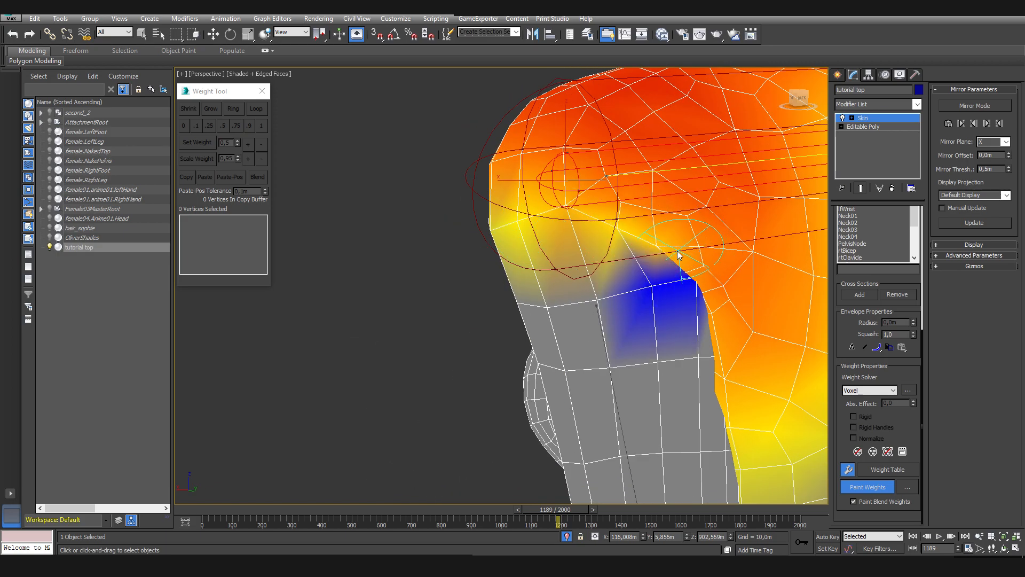
{"action": "middle_click_drag", "start_coordinate": [683, 254], "coordinate": [620, 259], "text": "alt"}
{"action": "key", "text": "ctrl+z"}
{"action": "mouse_move", "coordinate": [555, 206]}
{"action": "left_mouse_down"}
{"action": "mouse_move", "coordinate": [618, 268]}
{"action": "mouse_move", "coordinate": [512, 265]}
{"action": "mouse_move", "coordinate": [563, 245]}
{"action": "mouse_move", "coordinate": [644, 271]}
{"action": "mouse_move", "coordinate": [562, 222]}
{"action": "mouse_move", "coordinate": [647, 240]}
{"action": "left_mouse_up"}
{"action": "scroll", "coordinate": [647, 240], "scroll_direction": "down", "scroll_amount": 5}
{"action": "middle_click_drag", "start_coordinate": [647, 240], "coordinate": [670, 262], "text": "alt"}
{"action": "scroll", "coordinate": [582, 235], "scroll_direction": "up", "scroll_amount": 6}
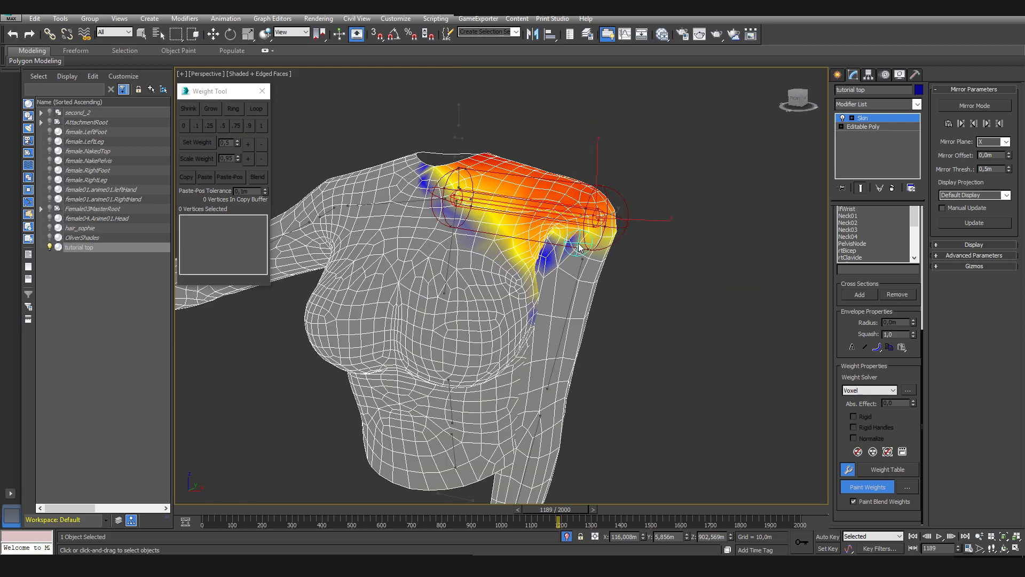
Touch up the lfClavicle blend at the front of the left armpit and check the shoulder from behind
{"action": "scroll", "coordinate": [575, 232], "scroll_direction": "down", "scroll_amount": 2}
{"action": "left_click_drag", "start_coordinate": [540, 263], "coordinate": [557, 261]}
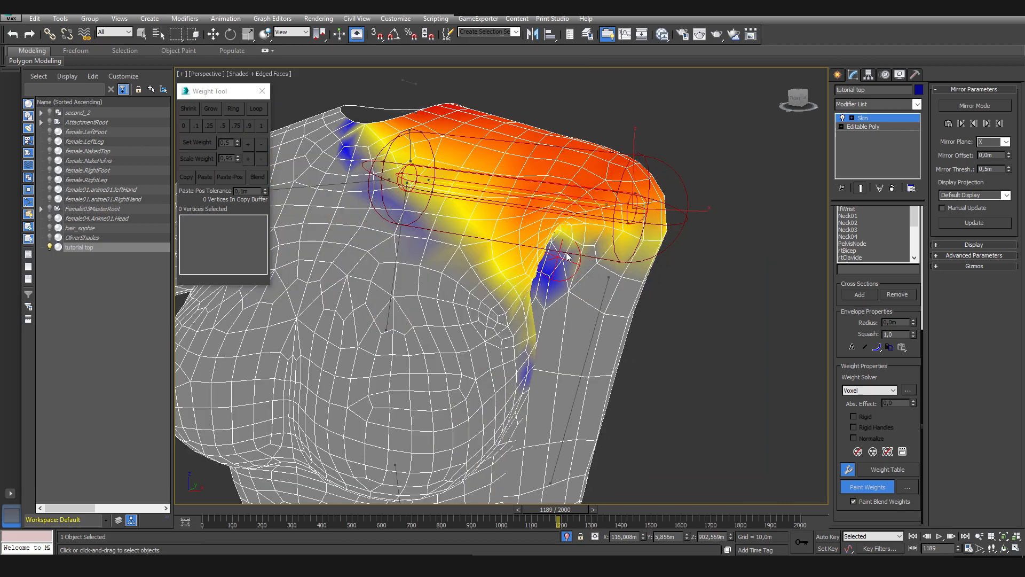
{"action": "middle_click_drag", "start_coordinate": [536, 265], "coordinate": [422, 266], "text": "alt"}
{"action": "middle_click_drag", "start_coordinate": [707, 251], "coordinate": [669, 228], "text": "alt"}
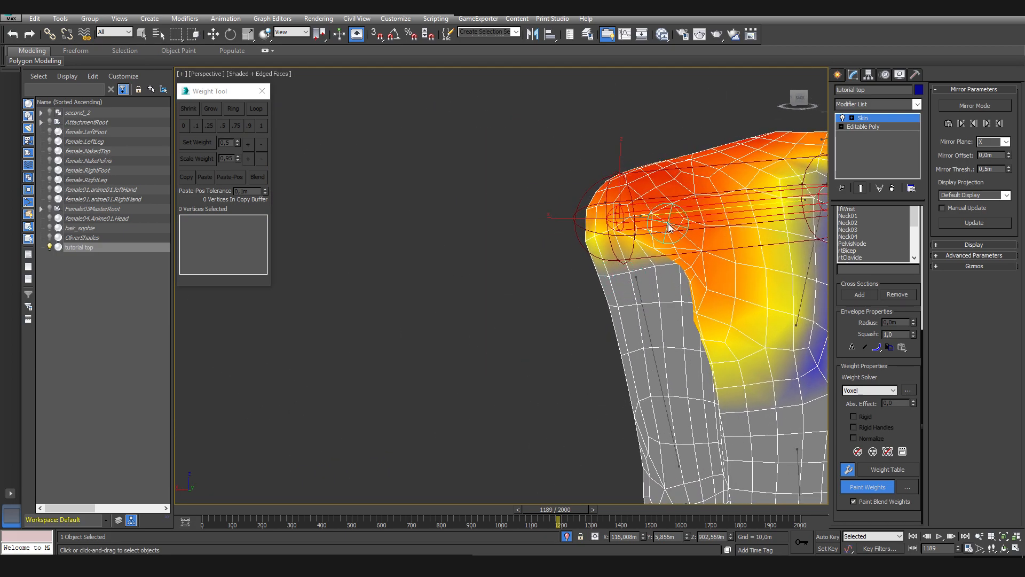
{"action": "scroll", "coordinate": [719, 306], "scroll_direction": "down", "scroll_amount": 5}
{"action": "middle_click_drag", "start_coordinate": [653, 343], "coordinate": [688, 344], "text": "alt"}
{"action": "scroll", "coordinate": [677, 345], "scroll_direction": "up", "scroll_amount": 2}
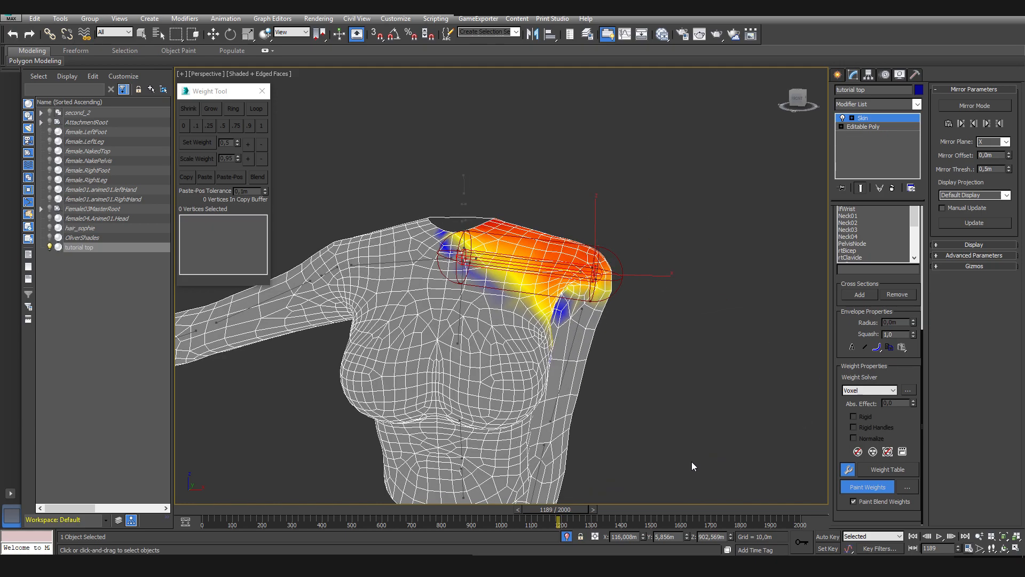
Select the rtShoulder bone and scrub to frame 1221 to display its weights on the back of the right shoulder
{"action": "left_click_drag", "start_coordinate": [572, 511], "coordinate": [581, 510]}
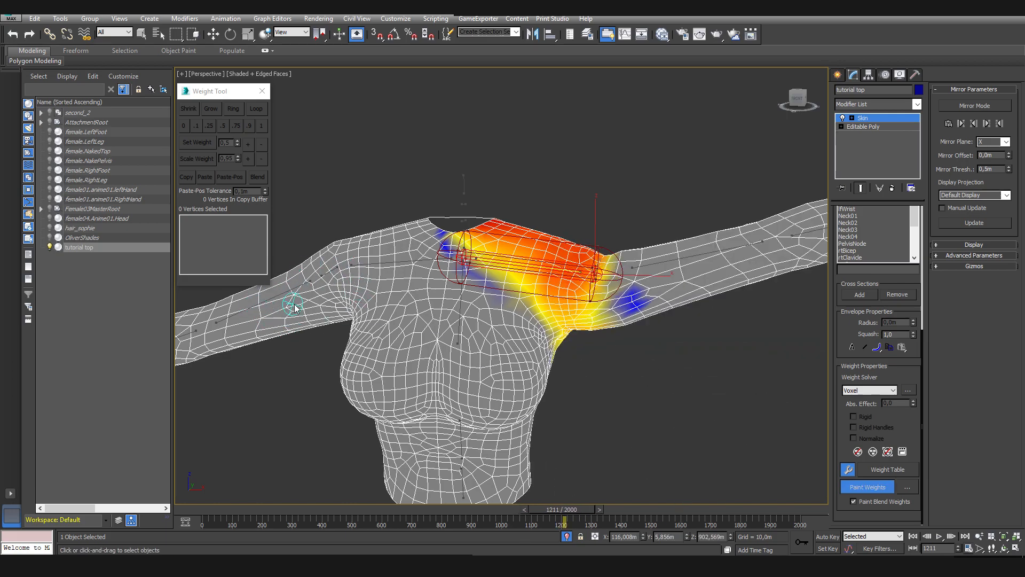
{"action": "scroll", "coordinate": [294, 308], "scroll_direction": "up", "scroll_amount": 8}
{"action": "scroll", "coordinate": [867, 289], "scroll_direction": "up", "scroll_amount": 2}
{"action": "scroll", "coordinate": [857, 262], "scroll_direction": "down", "scroll_amount": 3}
{"action": "left_click", "coordinate": [865, 254]}
{"action": "scroll", "coordinate": [527, 306], "scroll_direction": "down", "scroll_amount": 5}
{"action": "mouse_move", "coordinate": [527, 305]}
{"action": "middle_mouse_down", "text": "alt"}
{"action": "mouse_move", "coordinate": [700, 299]}
{"action": "mouse_move", "coordinate": [654, 482]}
{"action": "middle_mouse_up", "text": "alt"}
{"action": "mouse_move", "coordinate": [582, 510]}
{"action": "left_mouse_down"}
{"action": "mouse_move", "coordinate": [766, 519]}
{"action": "mouse_move", "coordinate": [580, 526]}
{"action": "left_mouse_up"}
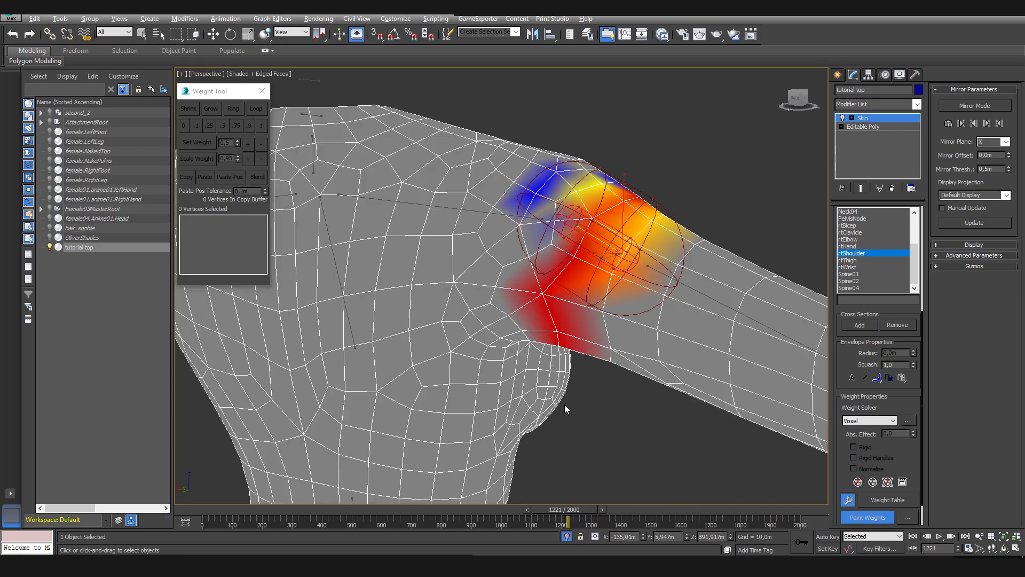
{"action": "scroll", "coordinate": [917, 389], "scroll_direction": "down", "scroll_amount": 2}
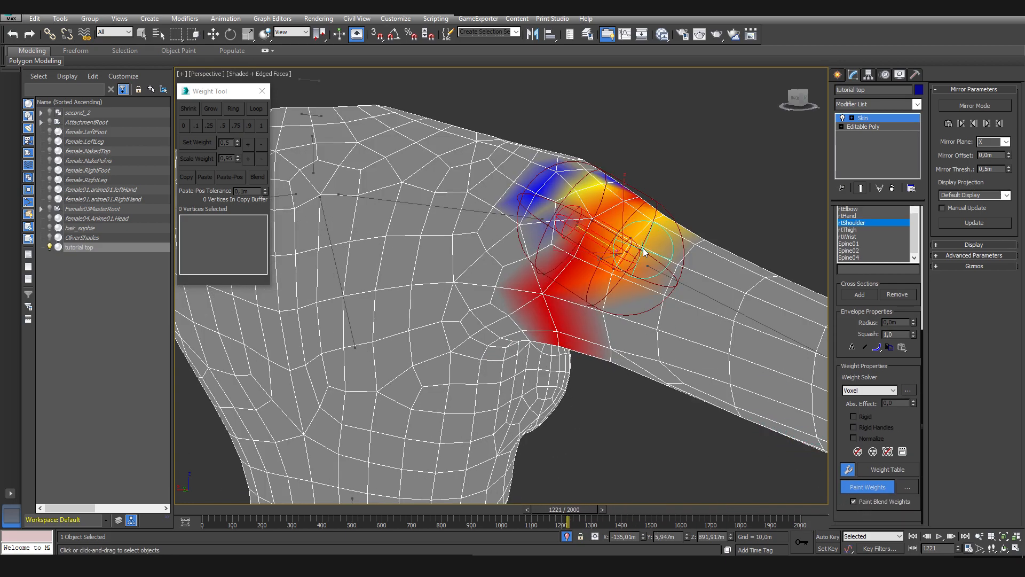
Blend the rtShoulder weights over the back of the right shoulder and down toward the armpit
{"action": "mouse_move", "coordinate": [605, 254]}
{"action": "left_mouse_down"}
{"action": "mouse_move", "coordinate": [540, 225]}
{"action": "mouse_move", "coordinate": [501, 262]}
{"action": "mouse_move", "coordinate": [496, 304]}
{"action": "mouse_move", "coordinate": [591, 348]}
{"action": "mouse_move", "coordinate": [609, 375]}
{"action": "left_mouse_up"}
{"action": "mouse_move", "coordinate": [609, 326]}
{"action": "middle_mouse_down", "text": "alt"}
{"action": "mouse_move", "coordinate": [569, 311]}
{"action": "mouse_move", "coordinate": [459, 325]}
{"action": "middle_mouse_up", "text": "alt"}
{"action": "mouse_move", "coordinate": [576, 233]}
{"action": "left_mouse_down"}
{"action": "mouse_move", "coordinate": [639, 324]}
{"action": "mouse_move", "coordinate": [737, 349]}
{"action": "mouse_move", "coordinate": [716, 154]}
{"action": "mouse_move", "coordinate": [681, 188]}
{"action": "mouse_move", "coordinate": [728, 231]}
{"action": "mouse_move", "coordinate": [731, 331]}
{"action": "mouse_move", "coordinate": [715, 342]}
{"action": "mouse_move", "coordinate": [608, 340]}
{"action": "mouse_move", "coordinate": [559, 233]}
{"action": "mouse_move", "coordinate": [618, 302]}
{"action": "mouse_move", "coordinate": [613, 331]}
{"action": "mouse_move", "coordinate": [569, 263]}
{"action": "left_mouse_up"}
{"action": "mouse_move", "coordinate": [569, 262]}
{"action": "middle_mouse_down", "text": "alt"}
{"action": "mouse_move", "coordinate": [688, 316]}
{"action": "mouse_move", "coordinate": [750, 286]}
{"action": "middle_mouse_up", "text": "alt"}
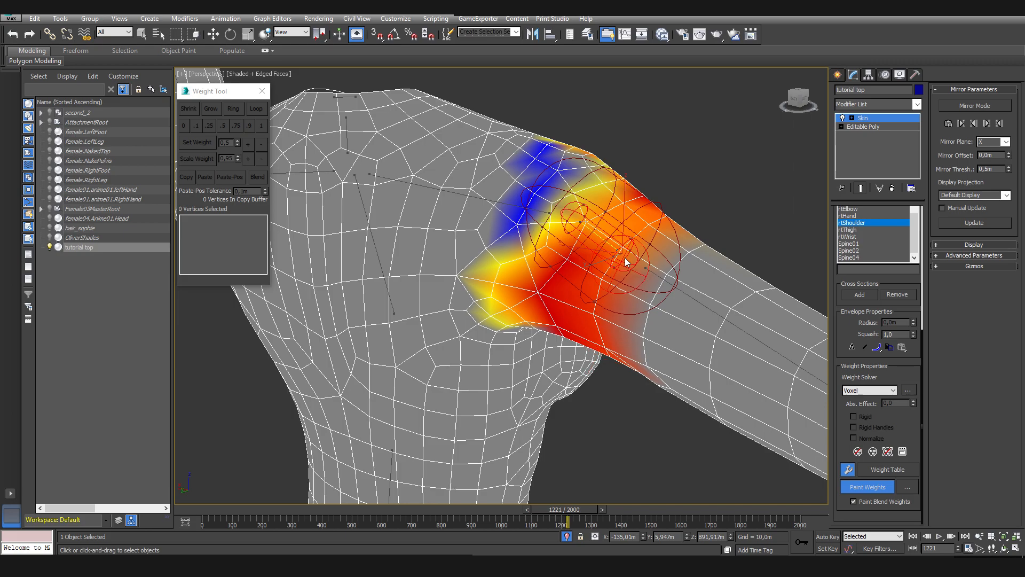
{"action": "middle_click_drag", "start_coordinate": [646, 211], "coordinate": [644, 183], "text": "alt"}
{"action": "mouse_move", "coordinate": [646, 187]}
{"action": "left_mouse_down"}
{"action": "mouse_move", "coordinate": [550, 203]}
{"action": "mouse_move", "coordinate": [538, 190]}
{"action": "mouse_move", "coordinate": [515, 256]}
{"action": "mouse_move", "coordinate": [488, 172]}
{"action": "mouse_move", "coordinate": [517, 325]}
{"action": "left_mouse_up"}
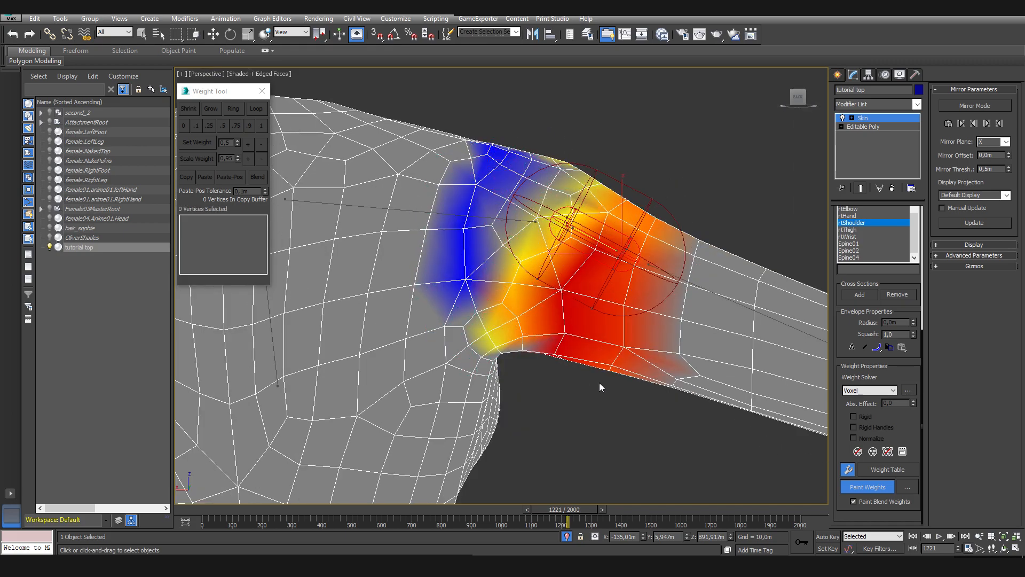
Blend the rtShoulder weights further around the right armpit and upper arm, and check the result from the front
{"action": "mouse_move", "coordinate": [562, 160]}
{"action": "left_mouse_down"}
{"action": "mouse_move", "coordinate": [459, 217]}
{"action": "mouse_move", "coordinate": [464, 334]}
{"action": "mouse_move", "coordinate": [481, 149]}
{"action": "mouse_move", "coordinate": [451, 275]}
{"action": "left_mouse_up"}
{"action": "middle_click_drag", "start_coordinate": [521, 364], "coordinate": [485, 300], "text": "alt"}
{"action": "left_click_drag", "start_coordinate": [457, 353], "coordinate": [482, 356]}
{"action": "middle_click_drag", "start_coordinate": [483, 369], "coordinate": [470, 321], "text": "alt"}
{"action": "mouse_move", "coordinate": [449, 325]}
{"action": "left_mouse_down"}
{"action": "mouse_move", "coordinate": [421, 320]}
{"action": "mouse_move", "coordinate": [416, 373]}
{"action": "mouse_move", "coordinate": [470, 315]}
{"action": "left_mouse_up"}
{"action": "mouse_move", "coordinate": [568, 202]}
{"action": "left_mouse_down"}
{"action": "mouse_move", "coordinate": [595, 322]}
{"action": "mouse_move", "coordinate": [588, 370]}
{"action": "left_mouse_up"}
{"action": "scroll", "coordinate": [583, 269], "scroll_direction": "down", "scroll_amount": 3}
{"action": "middle_click_drag", "start_coordinate": [580, 267], "coordinate": [495, 399]}
{"action": "scroll", "coordinate": [497, 398], "scroll_direction": "down", "scroll_amount": 3}
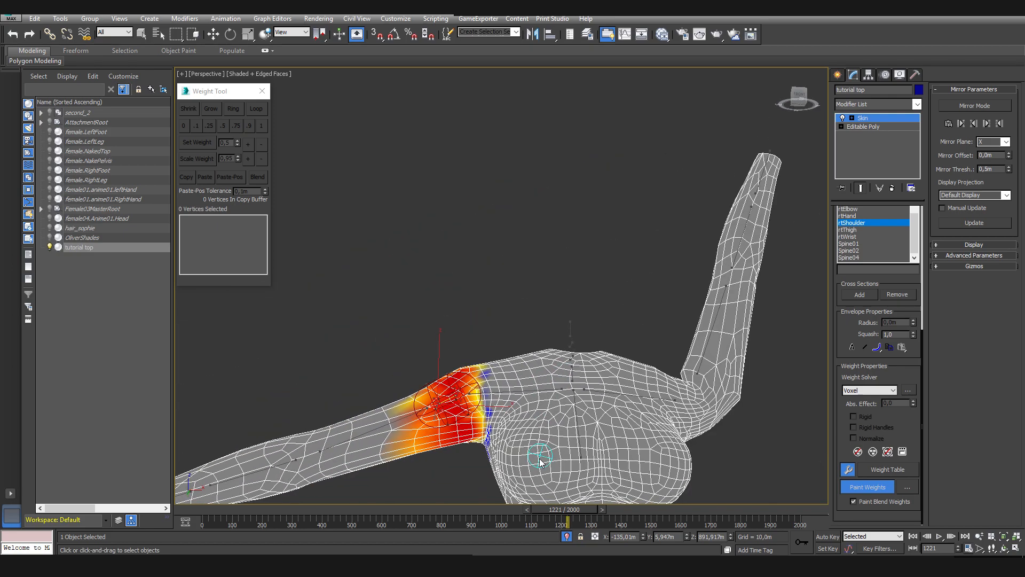
{"action": "middle_click_drag", "start_coordinate": [540, 455], "coordinate": [574, 465], "text": "alt"}
{"action": "middle_click_drag", "start_coordinate": [560, 407], "coordinate": [499, 374], "text": "alt"}
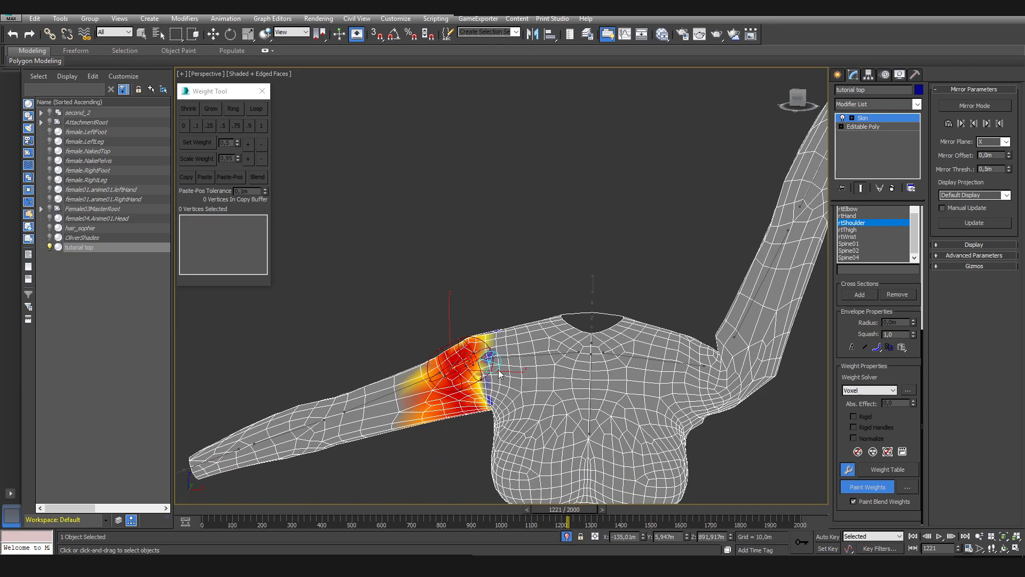
Leave envelope editing, end isolation to show the whole character in wireframe, and return to frame 0
{"action": "left_click", "coordinate": [886, 117]}
{"action": "key", "text": "alt+w"}
{"action": "key", "text": "alt+w"}
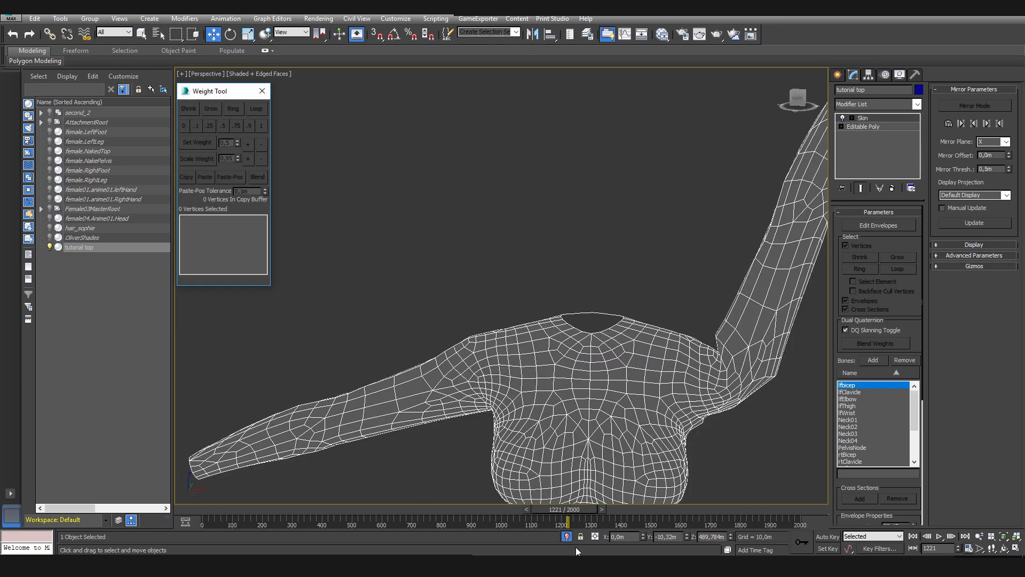
{"action": "left_click", "coordinate": [567, 536]}
{"action": "key", "text": "F3"}
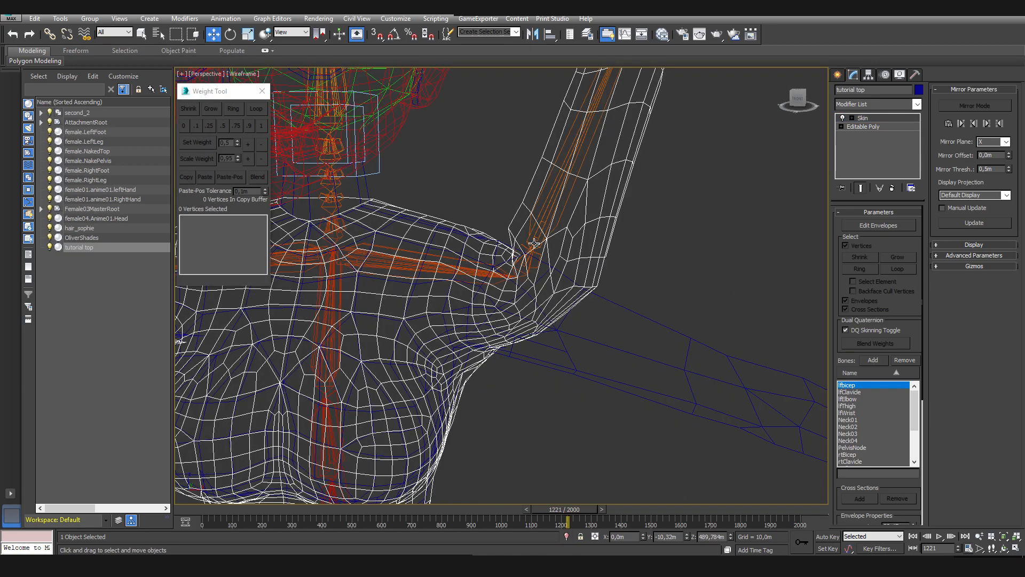
{"action": "key", "text": "Home"}
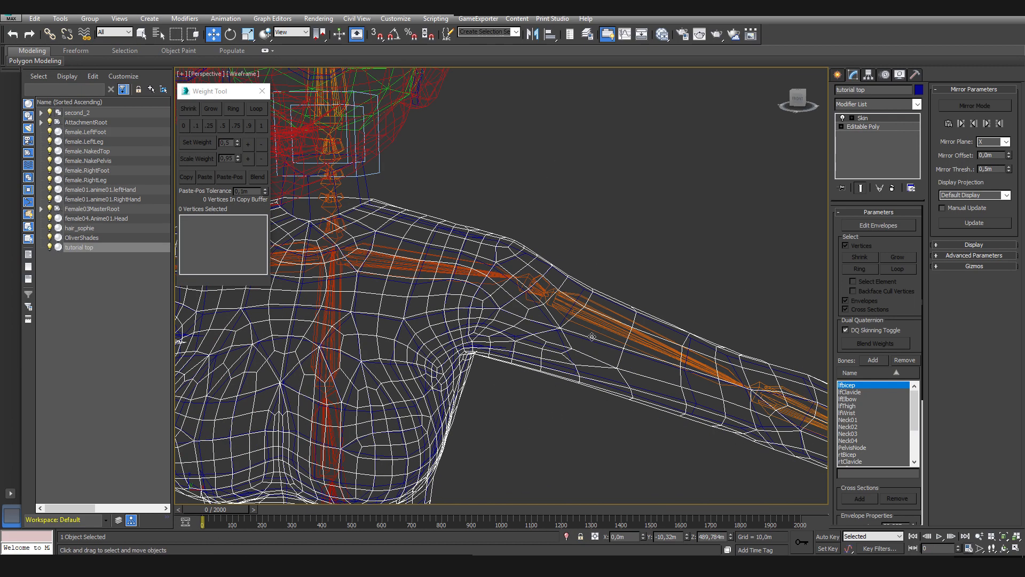
Select the lfShoulder bone of the character rig and try rotating it to test the left arm
{"action": "left_click", "coordinate": [544, 287]}
{"action": "key", "text": "F3"}
{"action": "key", "text": "e"}
{"action": "left_click_drag", "start_coordinate": [558, 236], "coordinate": [510, 235]}
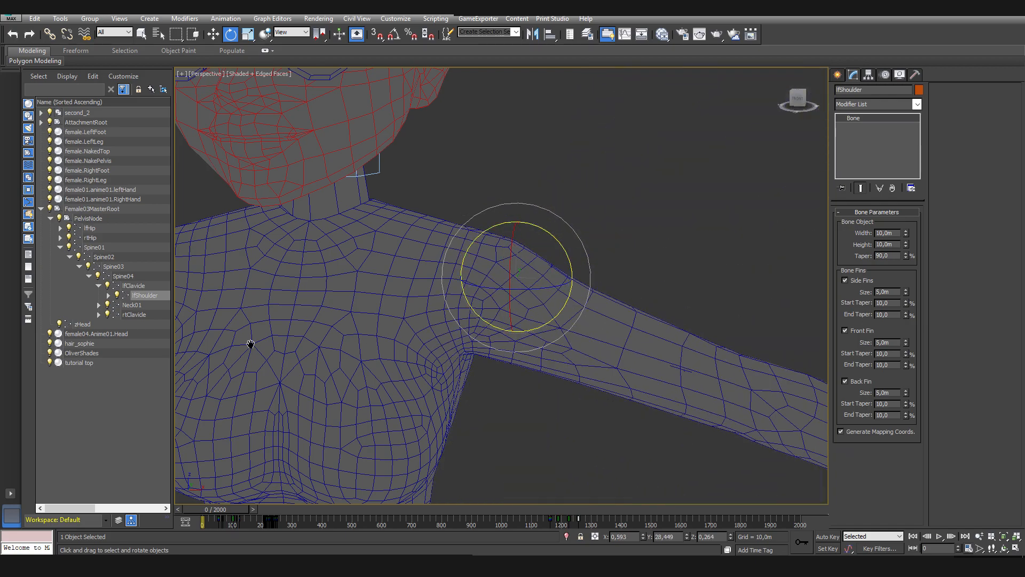
Select the shoulder bone on the character's right side, try rotating it and cancel the rotation
{"action": "middle_click_drag", "start_coordinate": [245, 343], "coordinate": [521, 316]}
{"action": "key", "text": "F3"}
{"action": "left_click", "coordinate": [388, 263]}
{"action": "key", "text": "F3"}
{"action": "mouse_move", "coordinate": [419, 218]}
{"action": "left_mouse_down"}
{"action": "mouse_move", "coordinate": [335, 207]}
{"action": "mouse_move", "coordinate": [352, 251]}
{"action": "mouse_move", "coordinate": [480, 256]}
{"action": "mouse_move", "coordinate": [547, 281]}
{"action": "mouse_move", "coordinate": [307, 214]}
{"action": "mouse_move", "coordinate": [345, 221]}
{"action": "mouse_move", "coordinate": [326, 225]}
{"action": "mouse_move", "coordinate": [311, 211]}
{"action": "mouse_move", "coordinate": [395, 205]}
{"action": "mouse_move", "coordinate": [504, 223]}
{"action": "mouse_move", "coordinate": [430, 209]}
{"action": "mouse_move", "coordinate": [315, 214]}
{"action": "mouse_move", "coordinate": [417, 211]}
{"action": "mouse_move", "coordinate": [354, 213]}
{"action": "left_mouse_up"}
{"action": "right_click", "coordinate": [354, 214]}
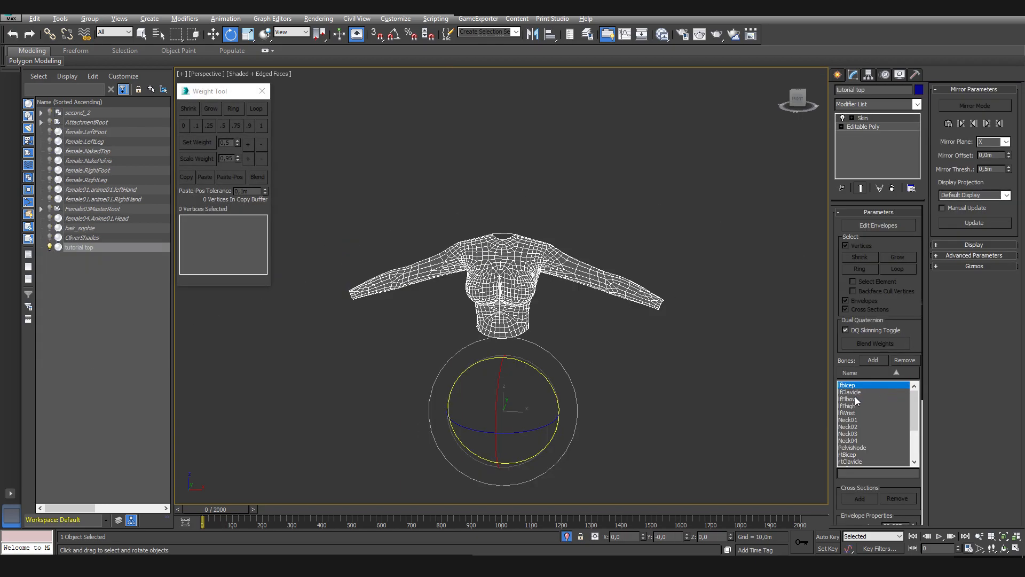
Remove the rtShoulder bone from the skin's bone list and clear the object selection
{"action": "scroll", "coordinate": [874, 459], "scroll_direction": "down", "scroll_amount": 3}
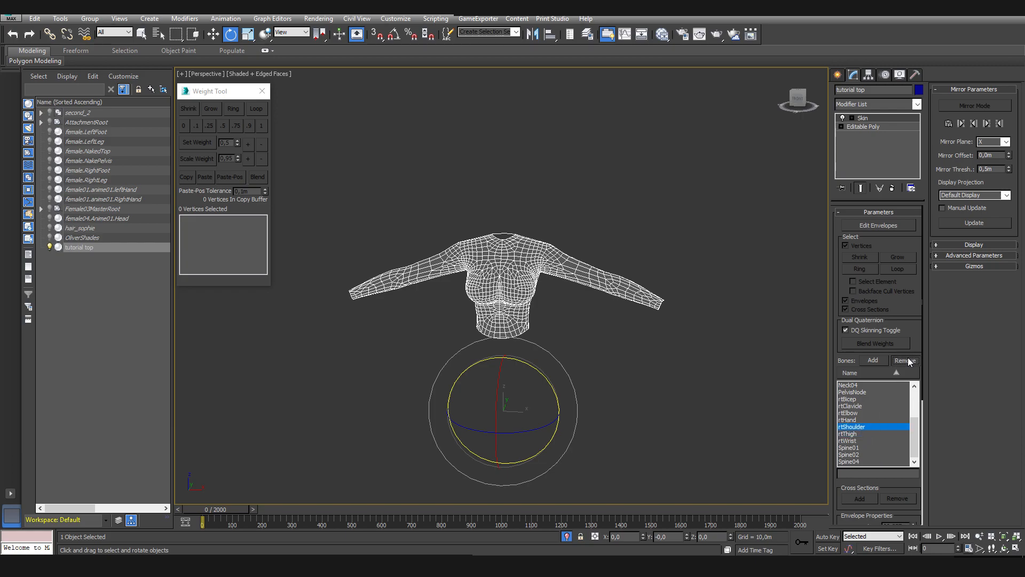
{"action": "scroll", "coordinate": [573, 389], "scroll_direction": "up", "scroll_amount": 4}
{"action": "left_click", "coordinate": [560, 383]}
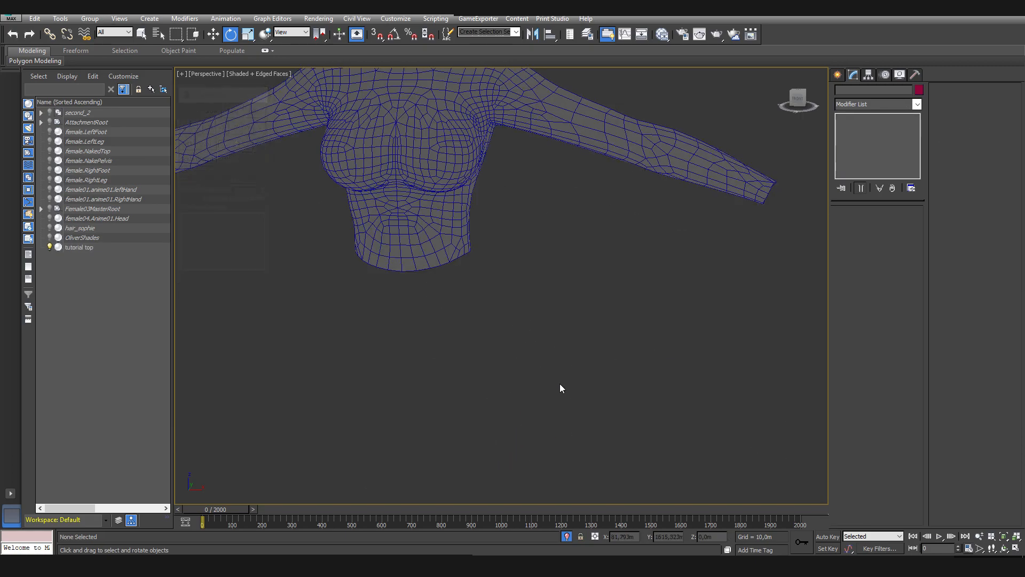
Reselect the tutorial top and briefly show the whole character before isolating the top again
{"action": "scroll", "coordinate": [560, 384], "scroll_direction": "down", "scroll_amount": 2}
{"action": "middle_click_drag", "start_coordinate": [560, 385], "coordinate": [597, 405]}
{"action": "scroll", "coordinate": [520, 258], "scroll_direction": "up", "scroll_amount": 4}
{"action": "left_click", "coordinate": [520, 259]}
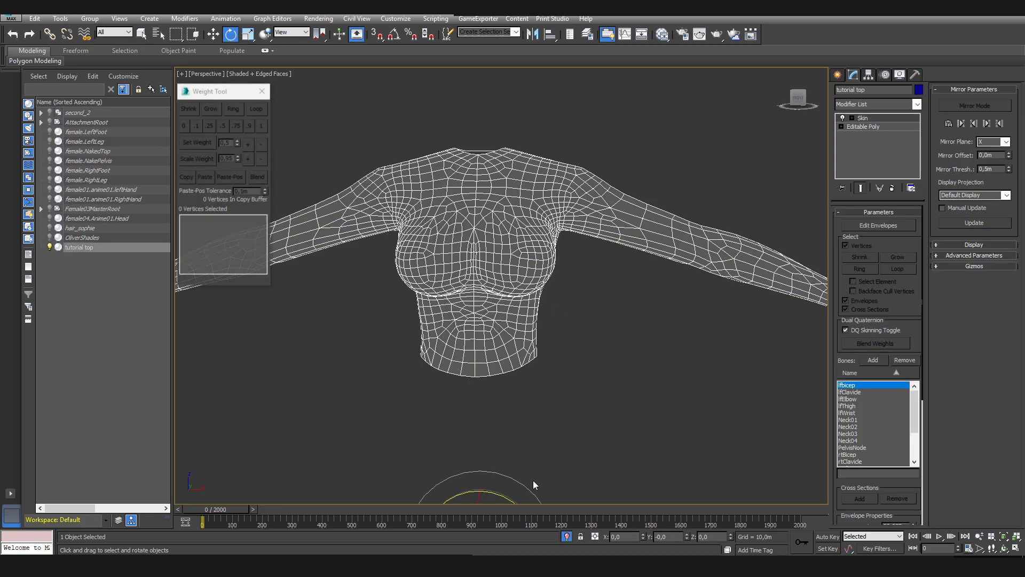
{"action": "left_click", "coordinate": [567, 536]}
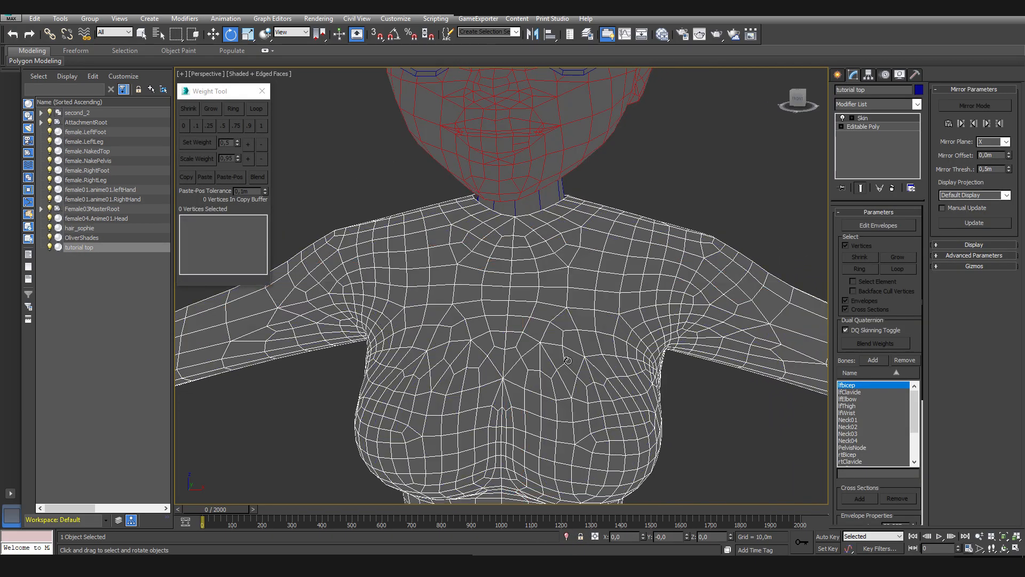
{"action": "key", "text": "alt+q"}
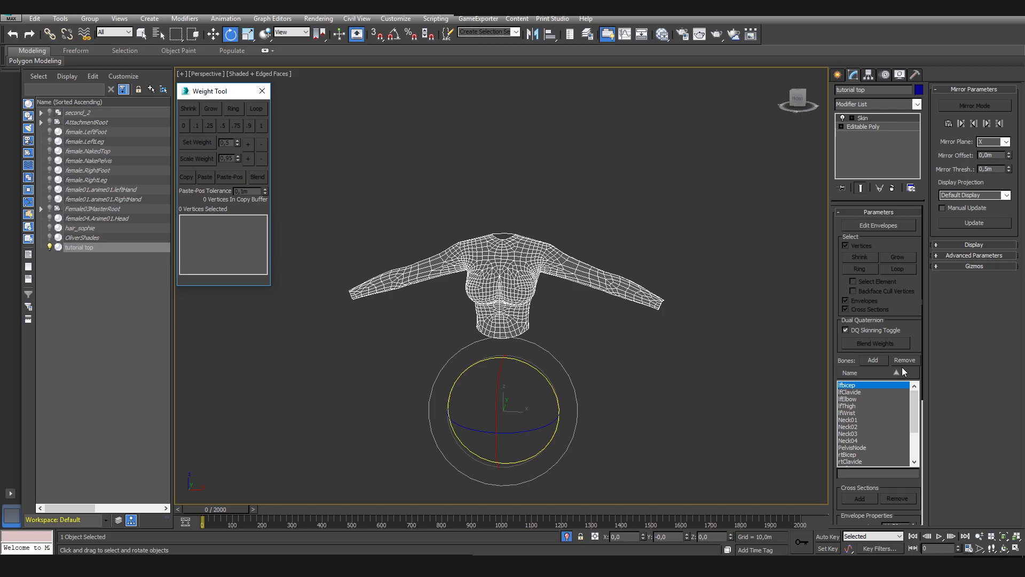
Start envelope editing on the isolated top, switch to wireframe and select the lfElbow bone's envelope
{"action": "scroll", "coordinate": [529, 342], "scroll_direction": "up", "scroll_amount": 5}
{"action": "key", "text": "q"}
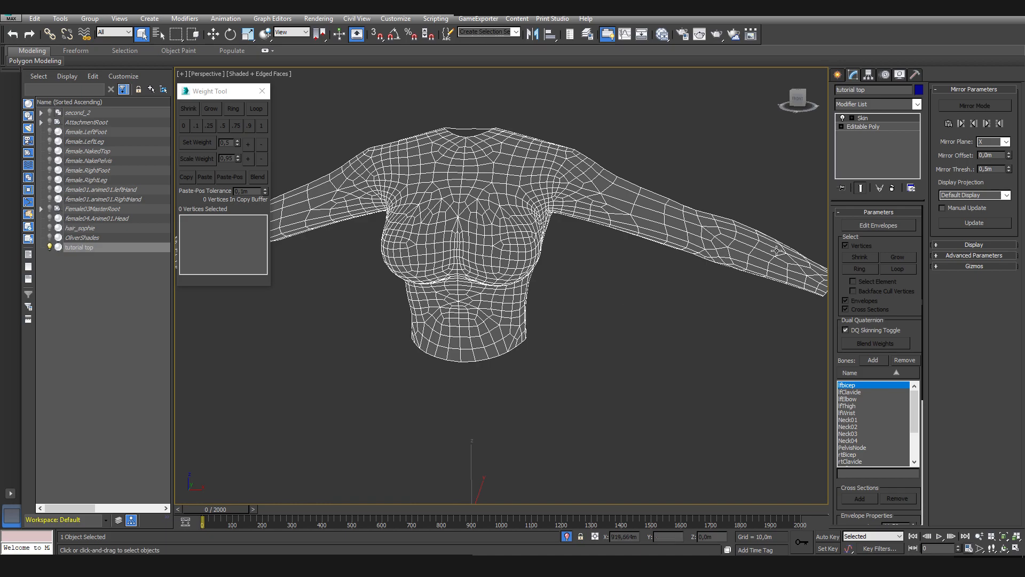
{"action": "left_click", "coordinate": [885, 225]}
{"action": "middle_click_drag", "start_coordinate": [641, 290], "coordinate": [594, 365]}
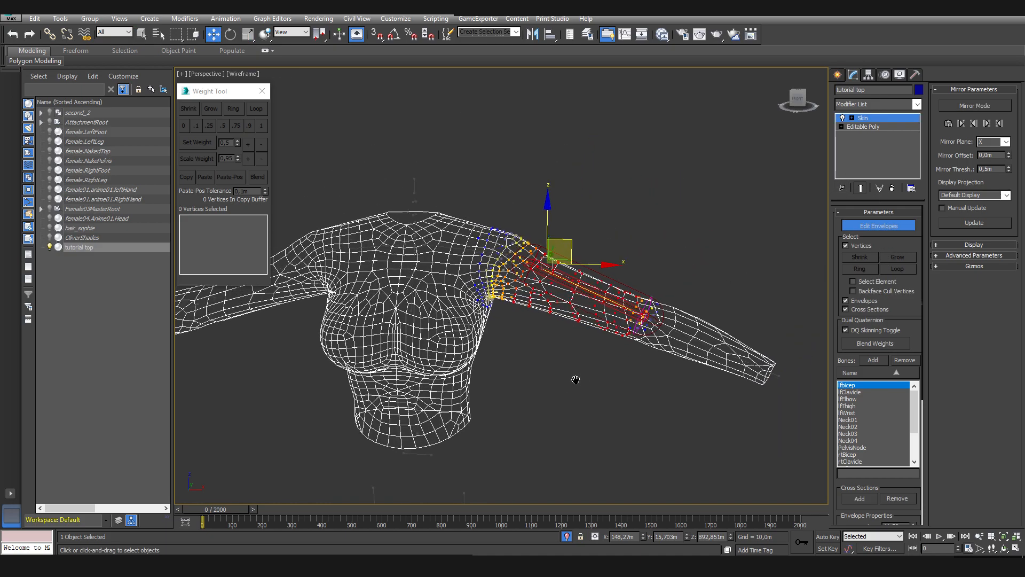
{"action": "scroll", "coordinate": [649, 320], "scroll_direction": "up", "scroll_amount": 4}
{"action": "key", "text": "F3"}
{"action": "middle_click_drag", "start_coordinate": [714, 332], "coordinate": [570, 325]}
{"action": "left_click", "coordinate": [644, 357]}
{"action": "scroll", "coordinate": [645, 356], "scroll_direction": "up", "scroll_amount": 2}
{"action": "scroll", "coordinate": [645, 359], "scroll_direction": "up", "scroll_amount": 2}
{"action": "scroll", "coordinate": [395, 310], "scroll_direction": "up", "scroll_amount": 2}
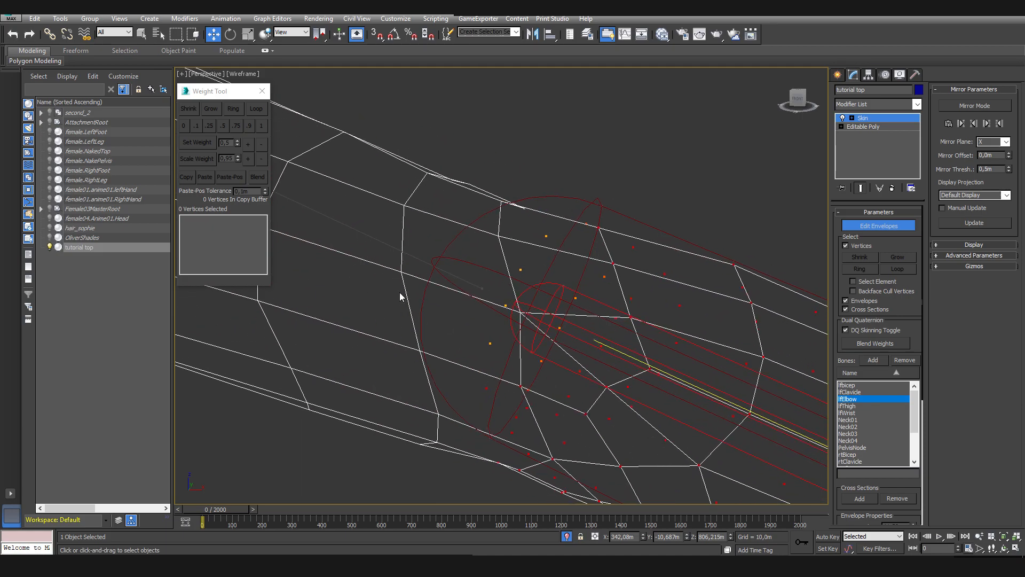
Compare the lfBicep weights around the elbow in shaded view with the lfElbow envelope in wireframe
{"action": "scroll", "coordinate": [463, 282], "scroll_direction": "up", "scroll_amount": 3}
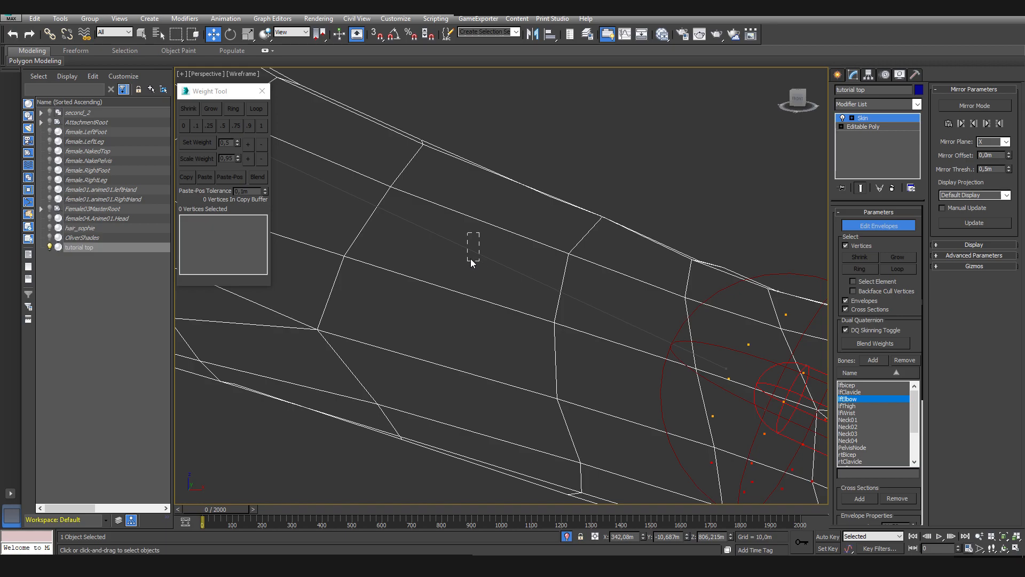
{"action": "left_click_drag", "start_coordinate": [505, 273], "coordinate": [422, 231]}
{"action": "left_click_drag", "start_coordinate": [481, 274], "coordinate": [417, 245]}
{"action": "scroll", "coordinate": [399, 293], "scroll_direction": "down", "scroll_amount": 5}
{"action": "scroll", "coordinate": [549, 392], "scroll_direction": "up", "scroll_amount": 4}
{"action": "key", "text": "F3"}
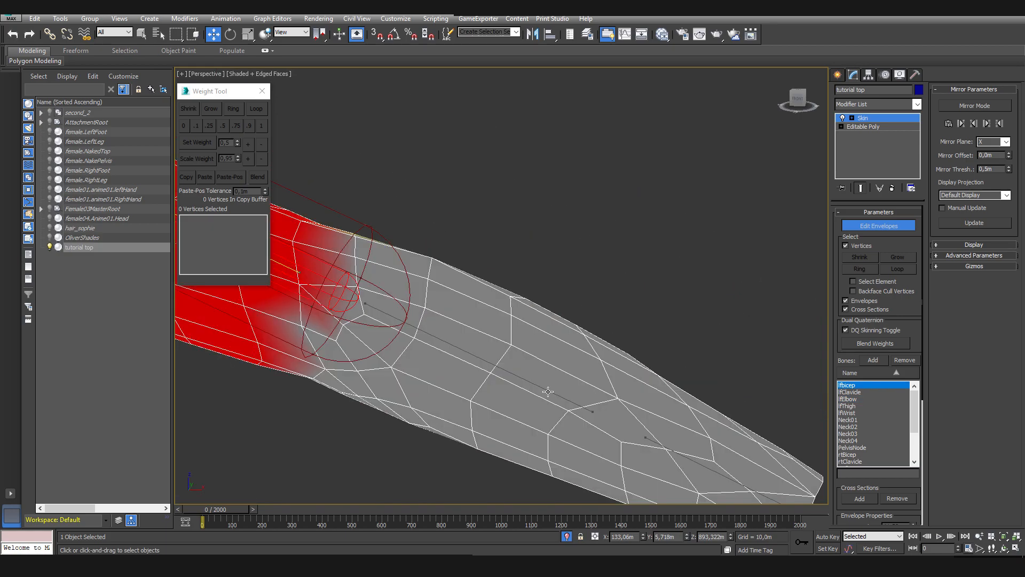
{"action": "key", "text": "F3"}
{"action": "scroll", "coordinate": [545, 388], "scroll_direction": "up", "scroll_amount": 3}
{"action": "left_click", "coordinate": [531, 401]}
{"action": "scroll", "coordinate": [516, 410], "scroll_direction": "down", "scroll_amount": 2}
{"action": "middle_click_drag", "start_coordinate": [516, 408], "coordinate": [509, 385]}
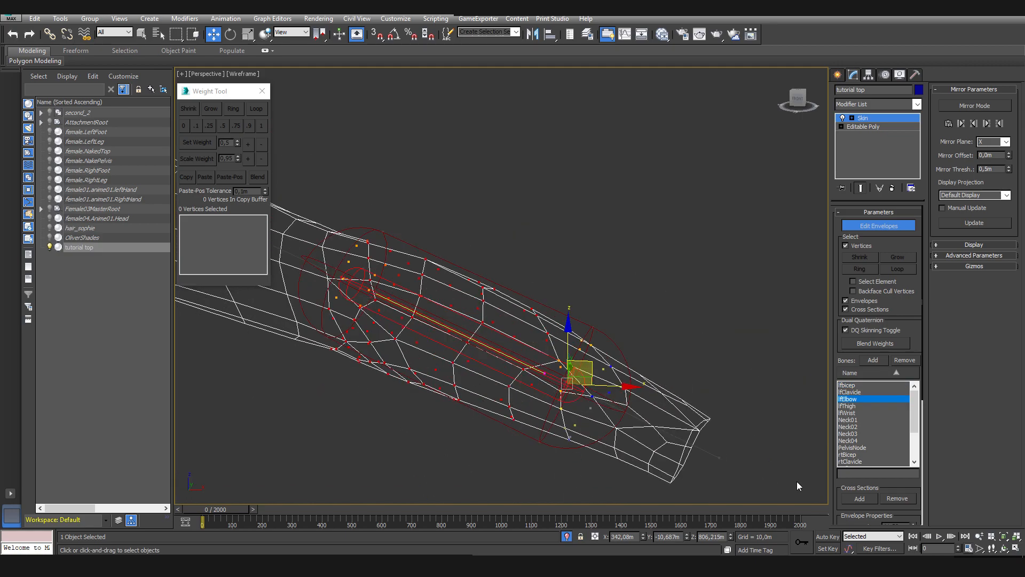
Try resizing the outer envelope at the wrist end of lfElbow and undo it
{"action": "left_click_drag", "start_coordinate": [858, 479], "coordinate": [850, 260]}
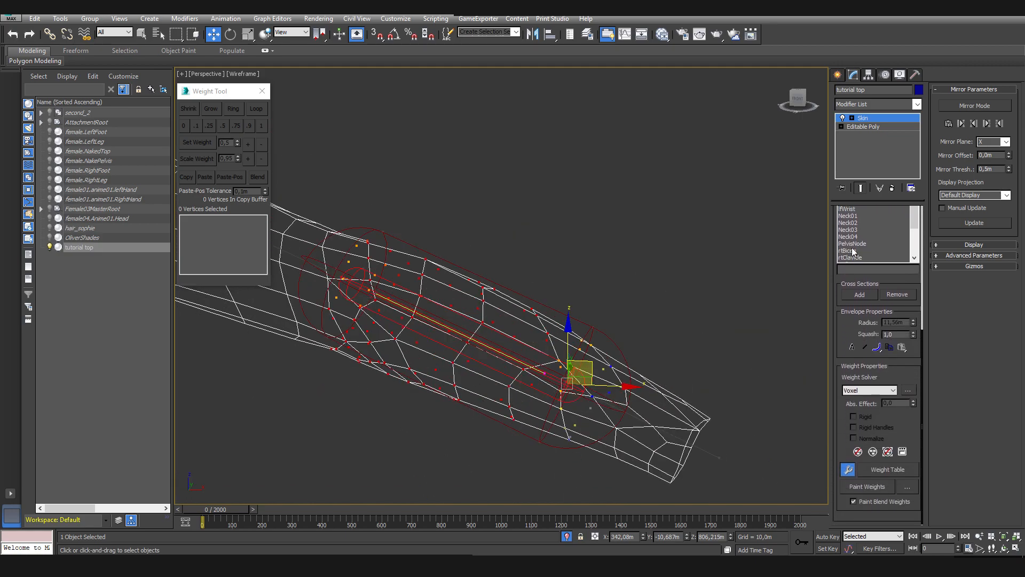
{"action": "scroll", "coordinate": [618, 427], "scroll_direction": "up", "scroll_amount": 3}
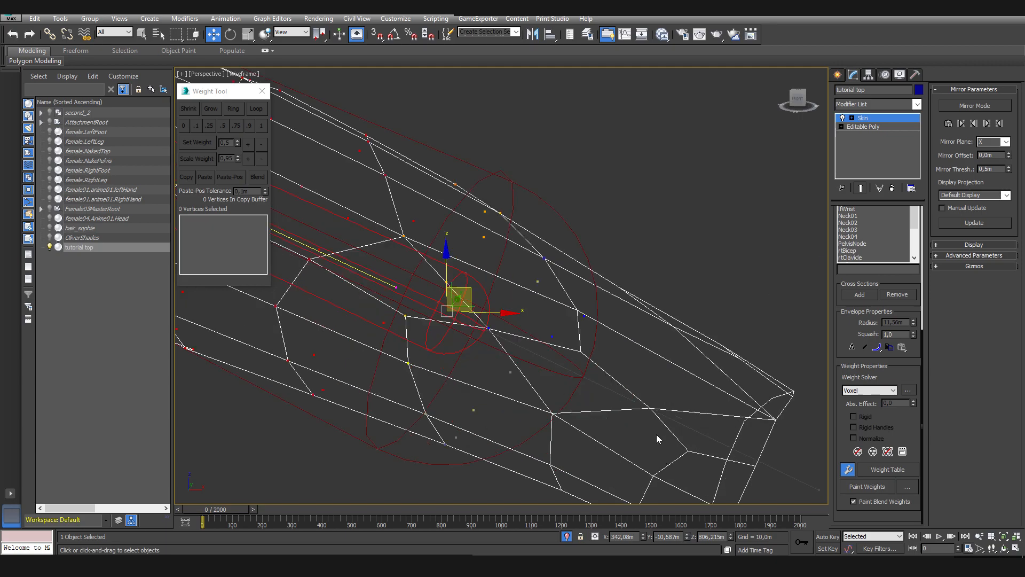
{"action": "left_click", "coordinate": [470, 335]}
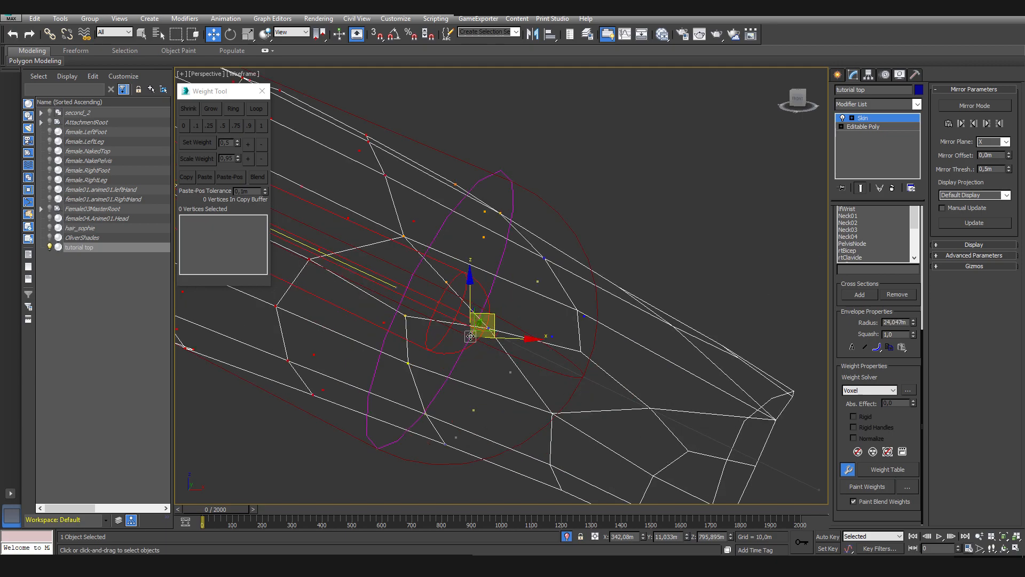
{"action": "mouse_move", "coordinate": [494, 319]}
{"action": "left_mouse_down"}
{"action": "mouse_move", "coordinate": [800, 443]}
{"action": "mouse_move", "coordinate": [120, 224]}
{"action": "mouse_move", "coordinate": [492, 353]}
{"action": "mouse_move", "coordinate": [484, 331]}
{"action": "mouse_move", "coordinate": [929, 512]}
{"action": "mouse_move", "coordinate": [26, 292]}
{"action": "mouse_move", "coordinate": [396, 451]}
{"action": "left_mouse_up"}
{"action": "key", "text": "ctrl+z"}
Try resizing the inner envelope at the elbow end of lfElbow in shaded view and undo it
{"action": "scroll", "coordinate": [466, 438], "scroll_direction": "down", "scroll_amount": 5}
{"action": "middle_click_drag", "start_coordinate": [287, 376], "coordinate": [538, 446]}
{"action": "scroll", "coordinate": [535, 444], "scroll_direction": "up", "scroll_amount": 3}
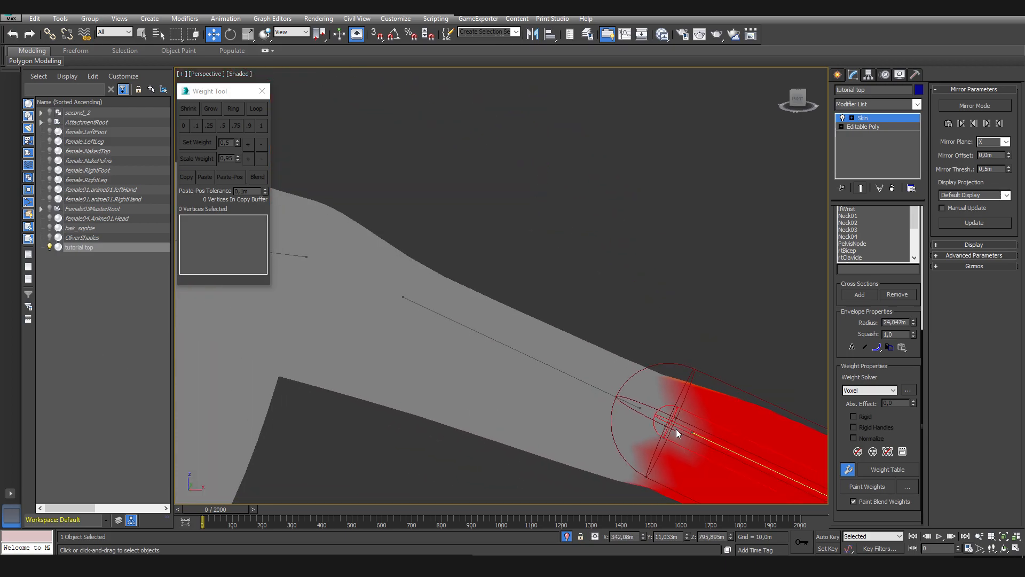
{"action": "left_click", "coordinate": [677, 407]}
{"action": "left_click_drag", "start_coordinate": [704, 385], "coordinate": [726, 334]}
{"action": "key", "text": "ctrl+z"}
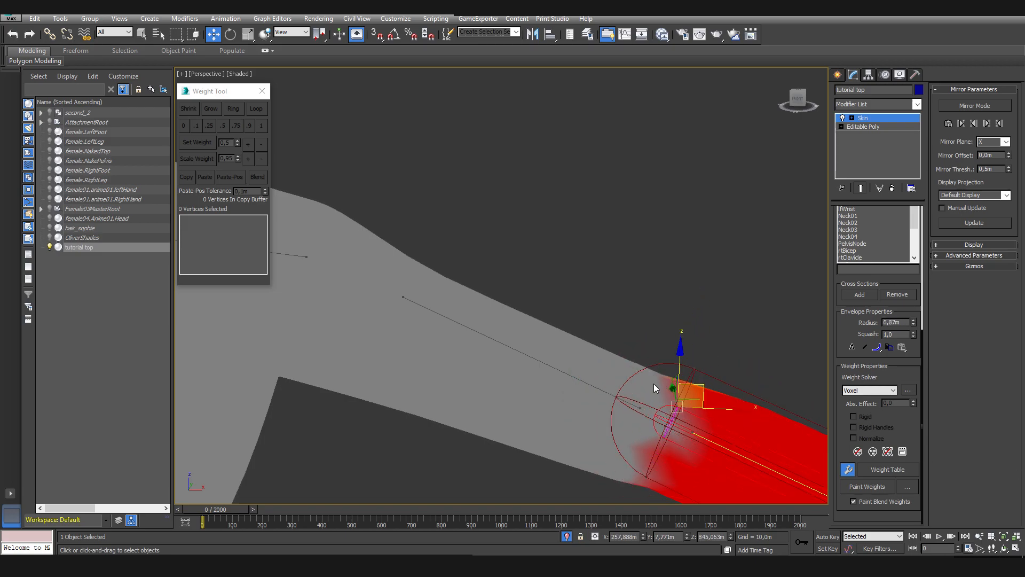
{"action": "left_click", "coordinate": [639, 407]}
{"action": "left_click", "coordinate": [729, 451]}
{"action": "scroll", "coordinate": [656, 403], "scroll_direction": "up", "scroll_amount": 3}
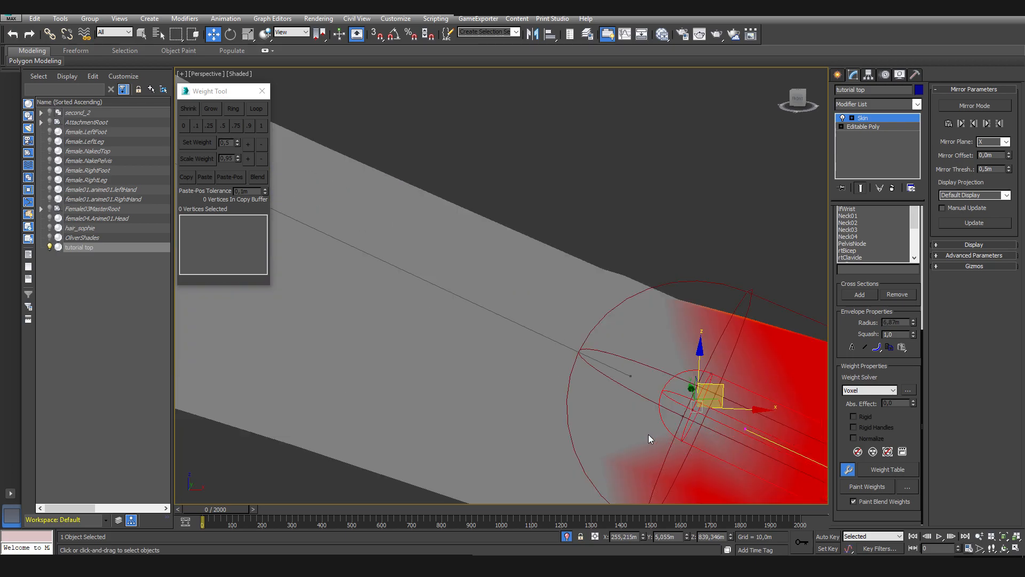
Enlarge the outer envelope at the elbow end of lfElbow to a radius of about 28 m
{"action": "left_click", "coordinate": [680, 420]}
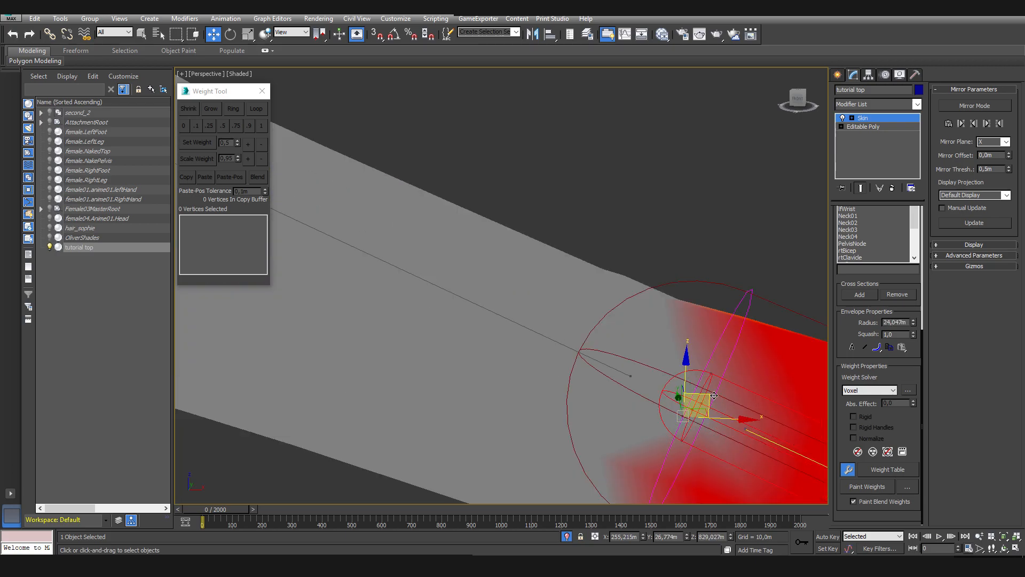
{"action": "left_click_drag", "start_coordinate": [626, 370], "coordinate": [627, 372]}
{"action": "left_click", "coordinate": [682, 418]}
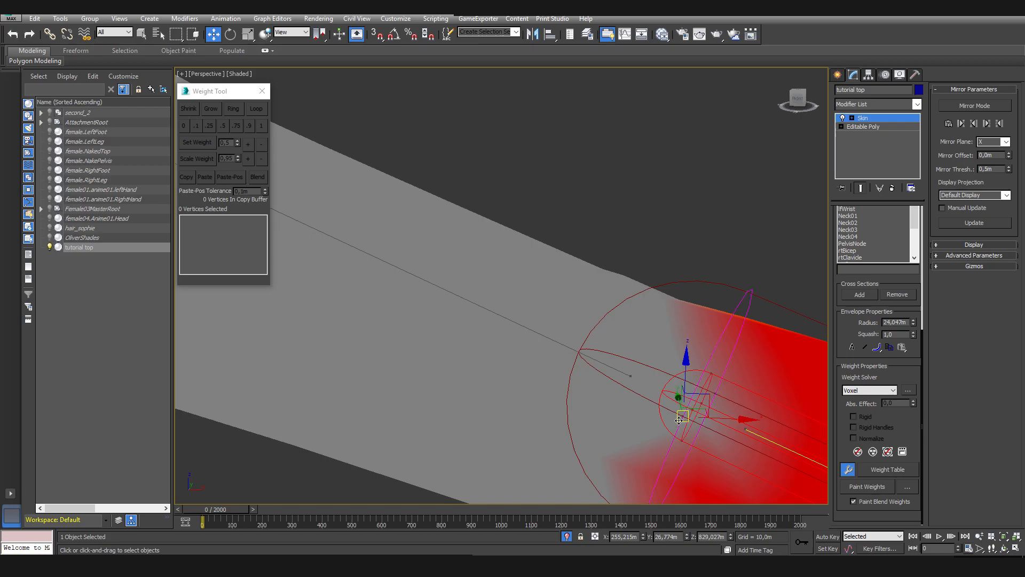
{"action": "scroll", "coordinate": [675, 416], "scroll_direction": "down", "scroll_amount": 3}
{"action": "left_click_drag", "start_coordinate": [695, 398], "coordinate": [636, 378]}
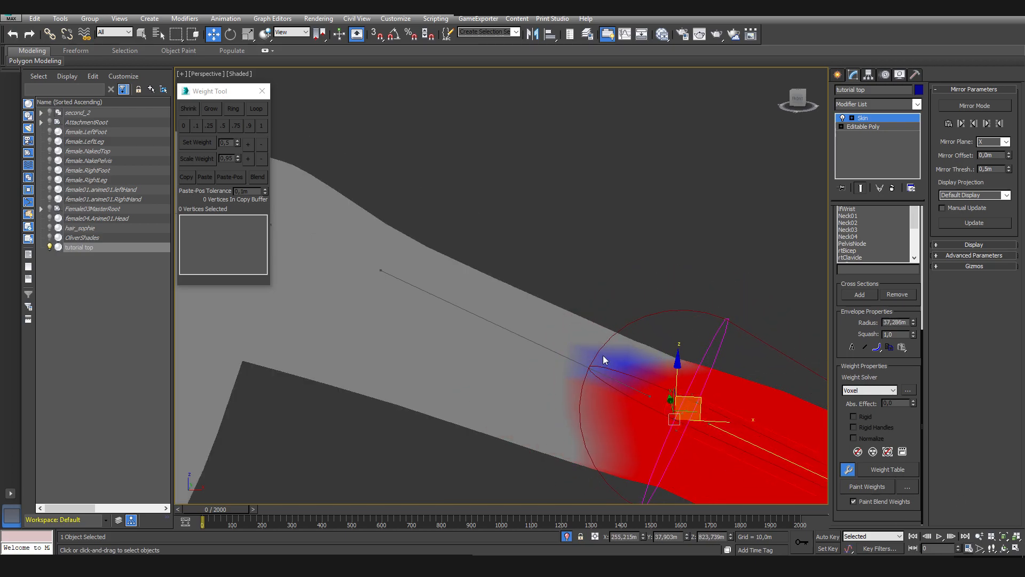
{"action": "left_click_drag", "start_coordinate": [702, 398], "coordinate": [525, 356]}
{"action": "middle_click_drag", "start_coordinate": [524, 356], "coordinate": [431, 323]}
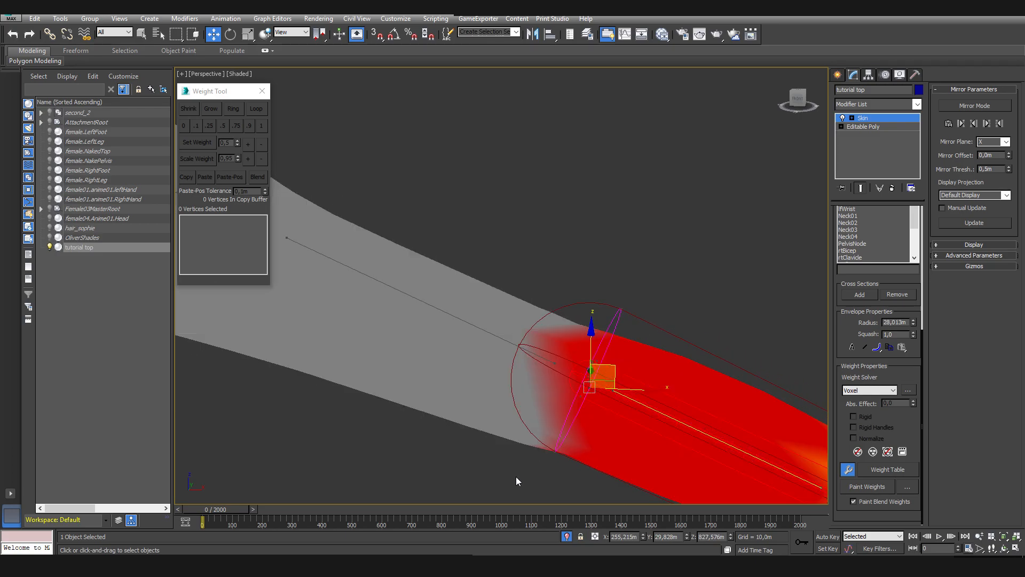
Show the mesh edges, select vertices along the top's lower hem and make Spine01 the active bone
{"action": "key", "text": "F4"}
{"action": "scroll", "coordinate": [525, 486], "scroll_direction": "down", "scroll_amount": 5}
{"action": "middle_click_drag", "start_coordinate": [526, 485], "coordinate": [521, 400]}
{"action": "scroll", "coordinate": [522, 400], "scroll_direction": "up", "scroll_amount": 4}
{"action": "left_click_drag", "start_coordinate": [838, 320], "coordinate": [840, 448]}
{"action": "middle_click_drag", "start_coordinate": [283, 383], "coordinate": [501, 278]}
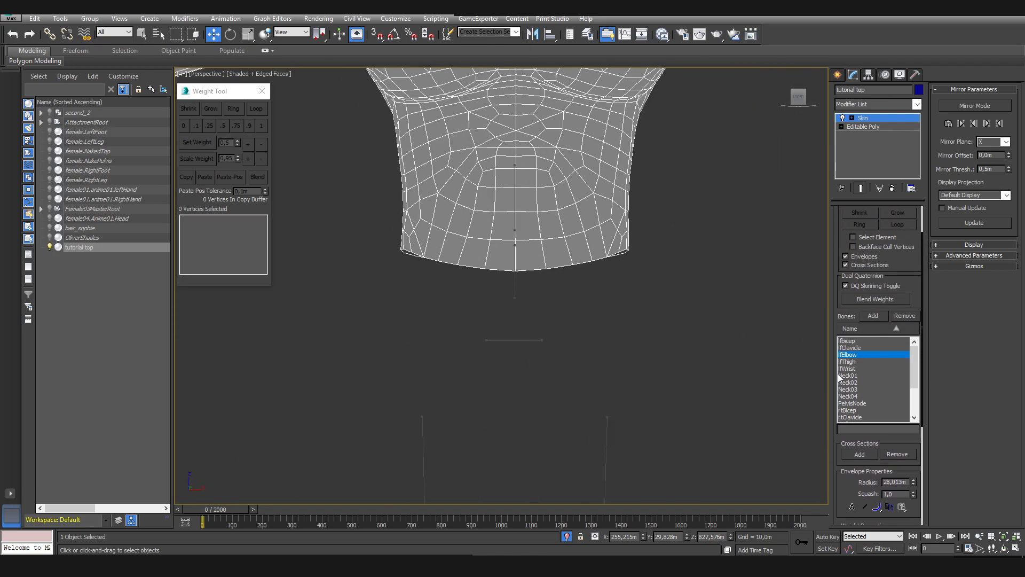
{"action": "left_click_drag", "start_coordinate": [840, 315], "coordinate": [836, 368]}
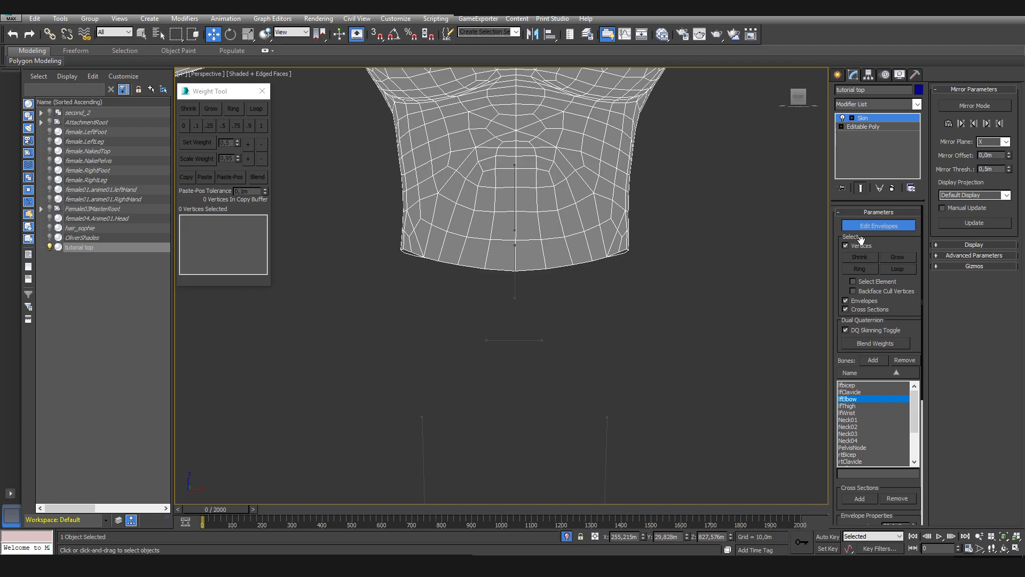
{"action": "left_click_drag", "start_coordinate": [381, 335], "coordinate": [381, 336]}
{"action": "middle_click_drag", "start_coordinate": [412, 342], "coordinate": [472, 352], "text": "alt"}
{"action": "left_click_drag", "start_coordinate": [714, 196], "coordinate": [567, 266], "text": "alt"}
{"action": "middle_click_drag", "start_coordinate": [536, 305], "coordinate": [831, 418], "text": "alt"}
{"action": "left_click", "coordinate": [860, 447]}
Add the remaining hem vertices around the waist to the selection and inspect their Spine01 weights
{"action": "middle_click_drag", "start_coordinate": [597, 318], "coordinate": [598, 268], "text": "alt"}
{"action": "middle_click_drag", "start_coordinate": [526, 310], "coordinate": [553, 308], "text": "alt"}
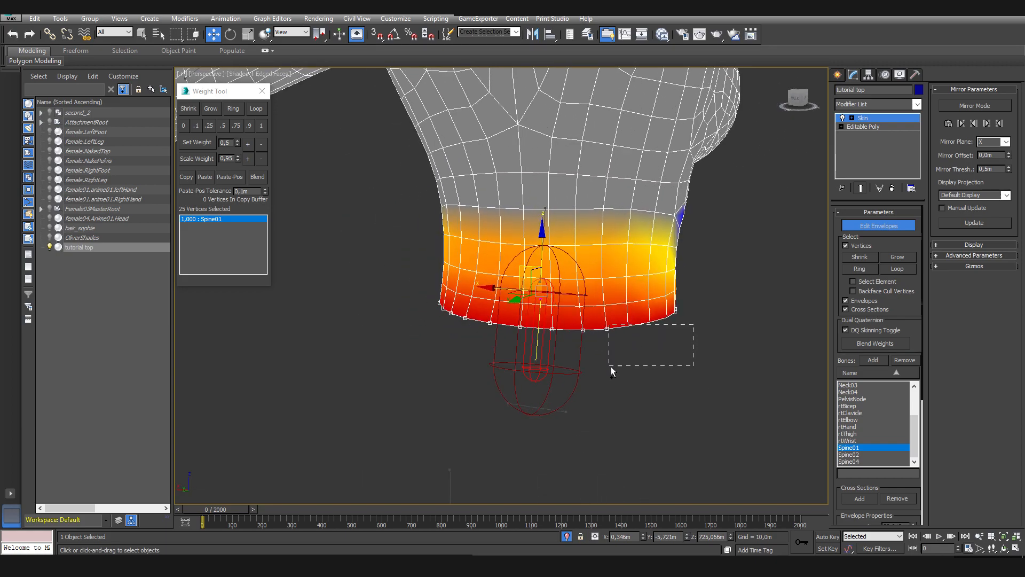
{"action": "middle_click_drag", "start_coordinate": [680, 337], "coordinate": [531, 338], "text": "alt"}
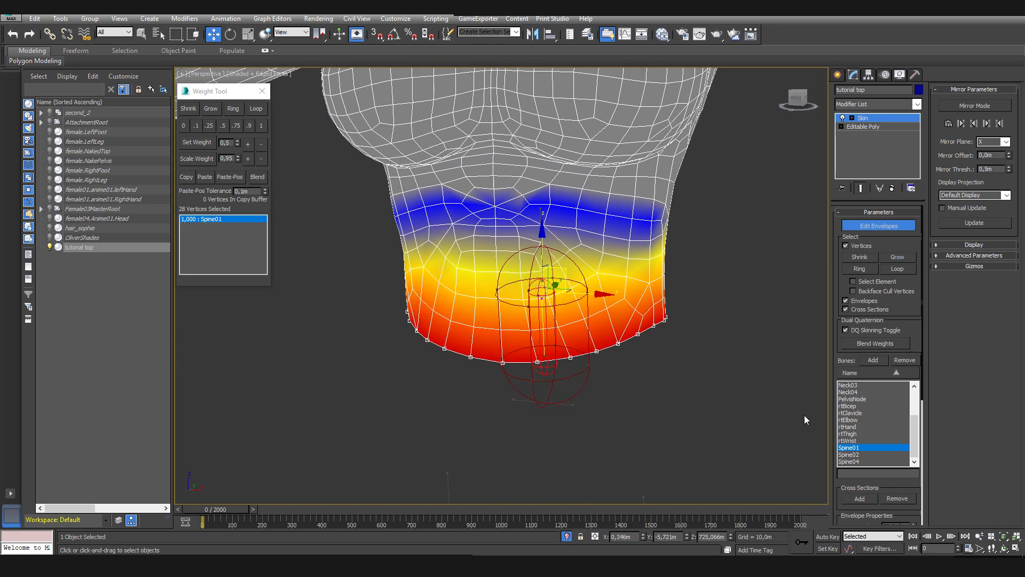
Try an absolute effect of 0.68 for Spine02 on the hem vertices, reset it to 0 and return to Spine01
{"action": "scroll", "coordinate": [872, 479], "scroll_direction": "down", "scroll_amount": 5}
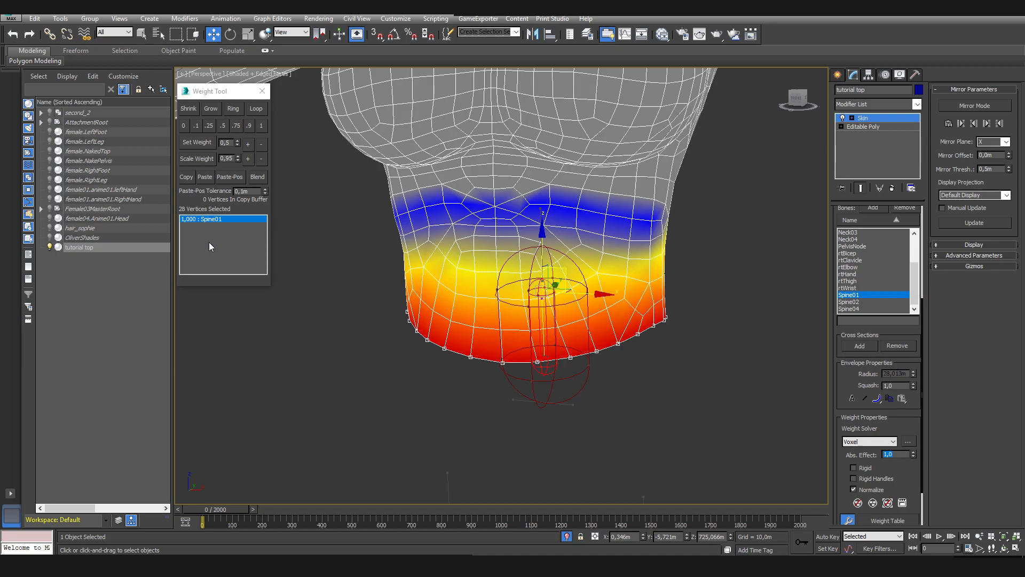
{"action": "left_click", "coordinate": [847, 301]}
{"action": "left_click_drag", "start_coordinate": [913, 457], "coordinate": [915, 434]}
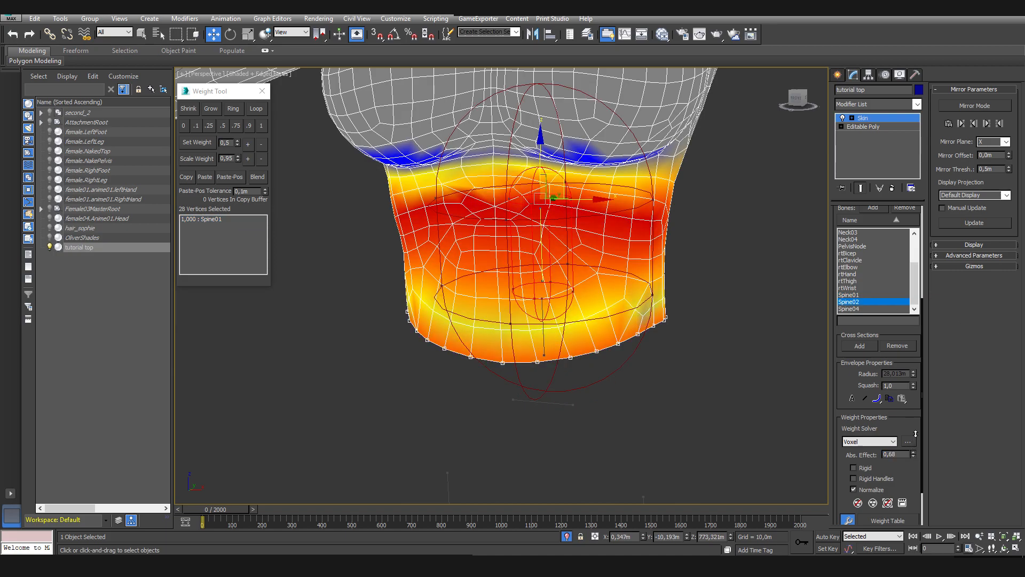
{"action": "left_click", "coordinate": [183, 126]}
{"action": "left_click", "coordinate": [250, 220]}
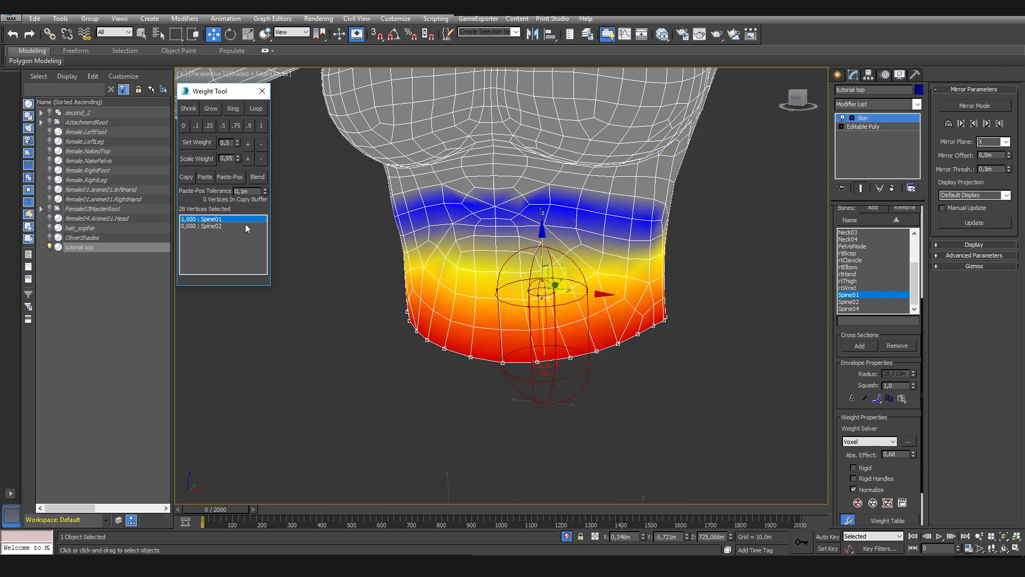
{"action": "left_click", "coordinate": [870, 467]}
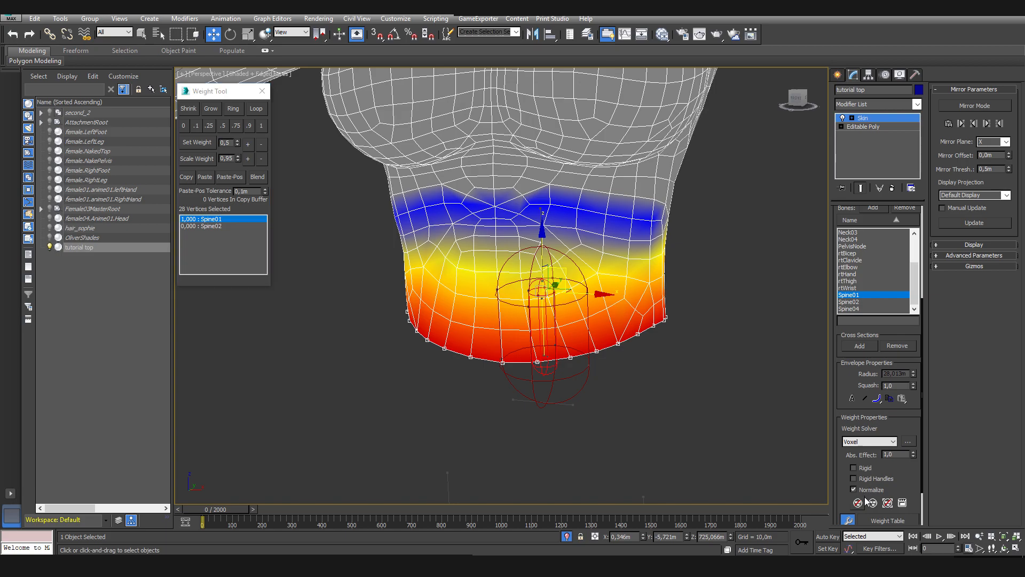
Close the Weight Tool and leave envelope editing to view the whole top
{"action": "left_click", "coordinate": [262, 91]}
{"action": "left_click", "coordinate": [862, 118]}
{"action": "scroll", "coordinate": [600, 304], "scroll_direction": "down", "scroll_amount": 3}
{"action": "middle_click_drag", "start_coordinate": [600, 305], "coordinate": [597, 385], "text": "alt"}
Look up the Skin modifier among the available modifiers without adding another one
{"action": "left_click_drag", "start_coordinate": [846, 374], "coordinate": [842, 434]}
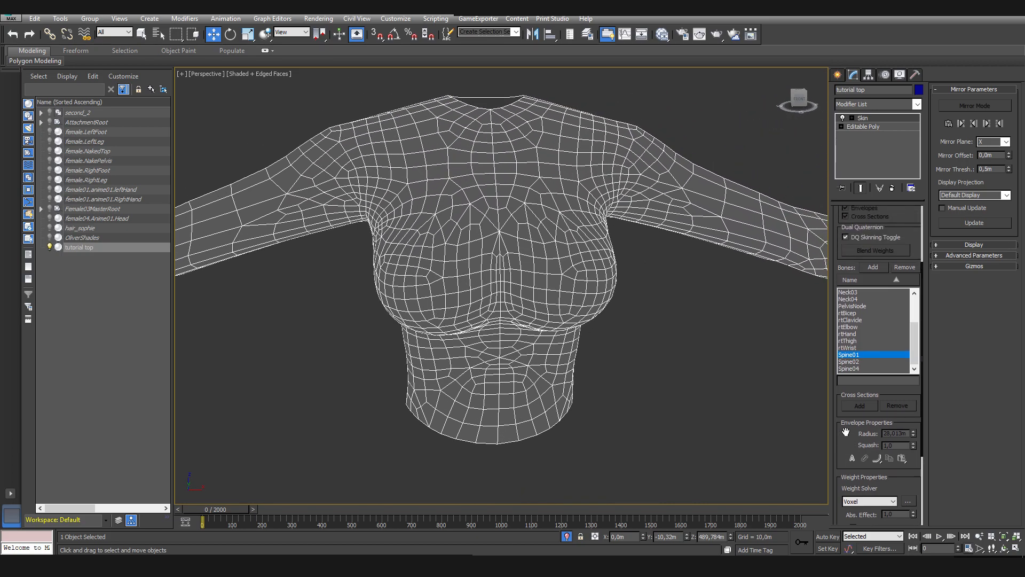
{"action": "left_click", "coordinate": [916, 104]}
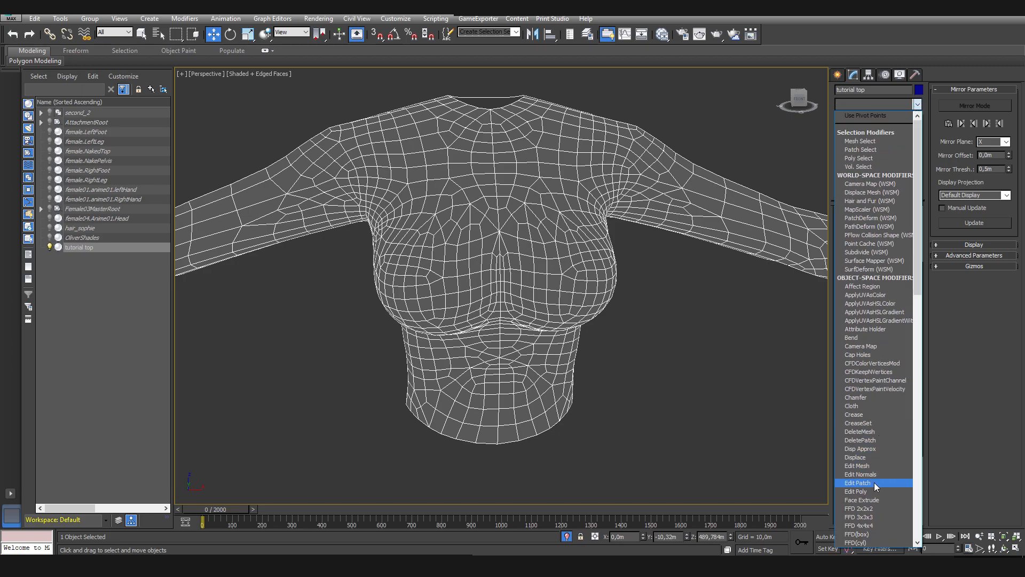
{"action": "type", "text": "skin"}
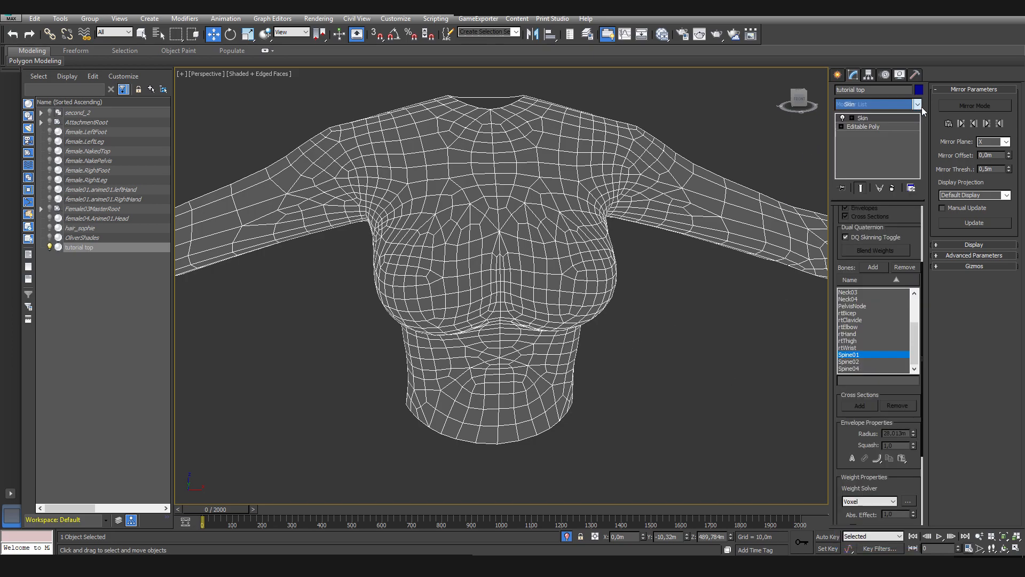
End isolation and examine the left sleeve and hand on the whole character
{"action": "left_click", "coordinate": [566, 538]}
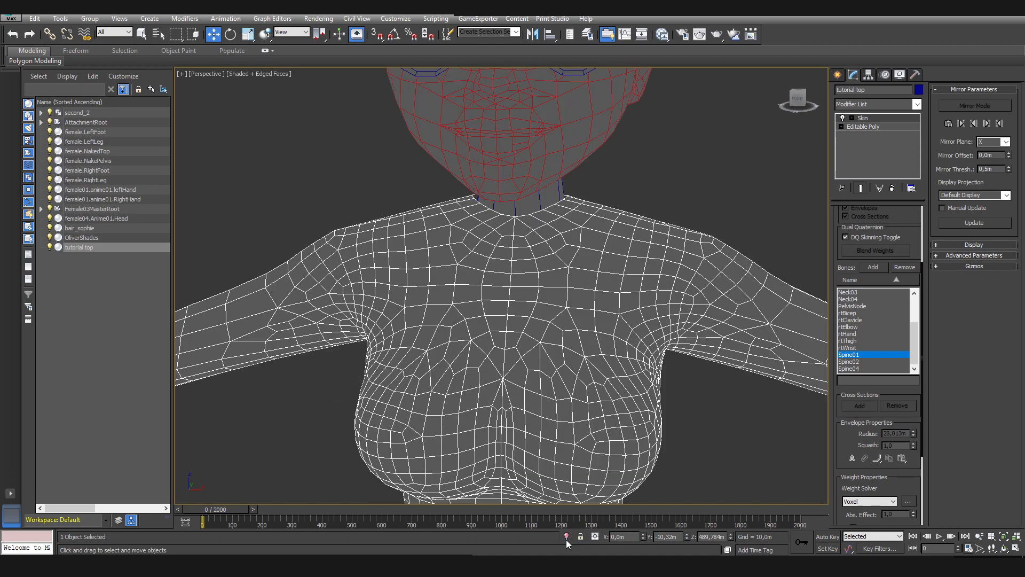
{"action": "middle_click_drag", "start_coordinate": [648, 395], "coordinate": [483, 314]}
{"action": "scroll", "coordinate": [483, 314], "scroll_direction": "down", "scroll_amount": 2}
{"action": "middle_click_drag", "start_coordinate": [635, 340], "coordinate": [570, 330]}
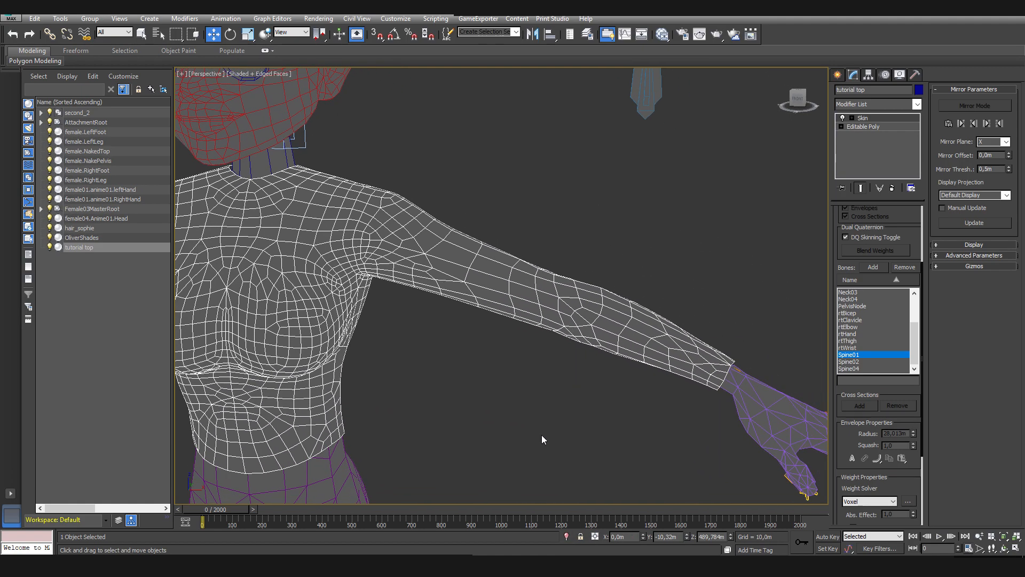
Isolate the top again and go to frame 1887, where the left elbow is bent
{"action": "key", "text": "alt+q"}
{"action": "left_click_drag", "start_coordinate": [238, 507], "coordinate": [776, 518]}
{"action": "key", "text": "w"}
{"action": "left_click", "coordinate": [550, 335]}
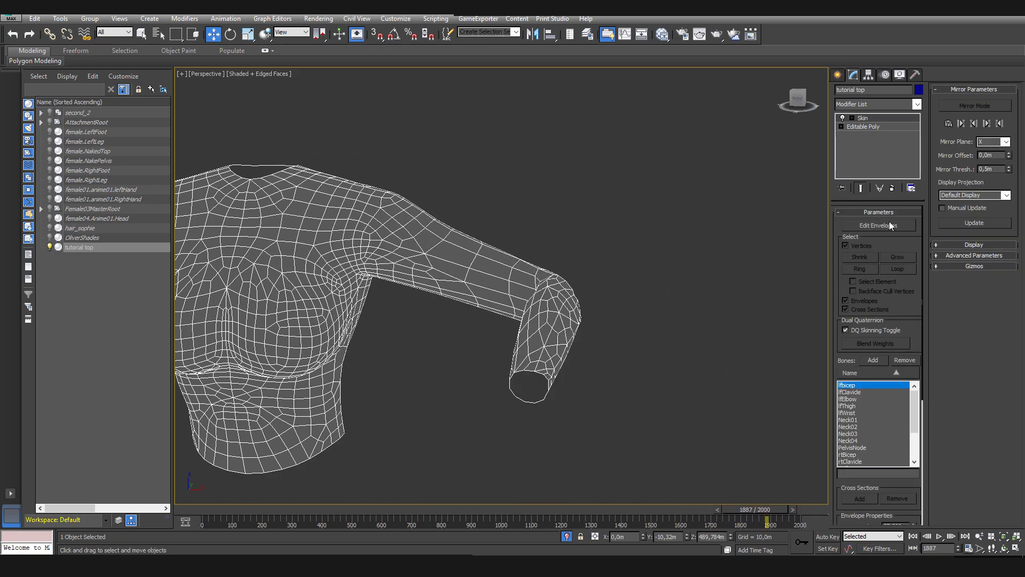
Resume envelope editing, select the lfElbow bone and inspect its weights around the bent left elbow
{"action": "left_click", "coordinate": [888, 223]}
{"action": "left_click_drag", "start_coordinate": [908, 487], "coordinate": [914, 260]}
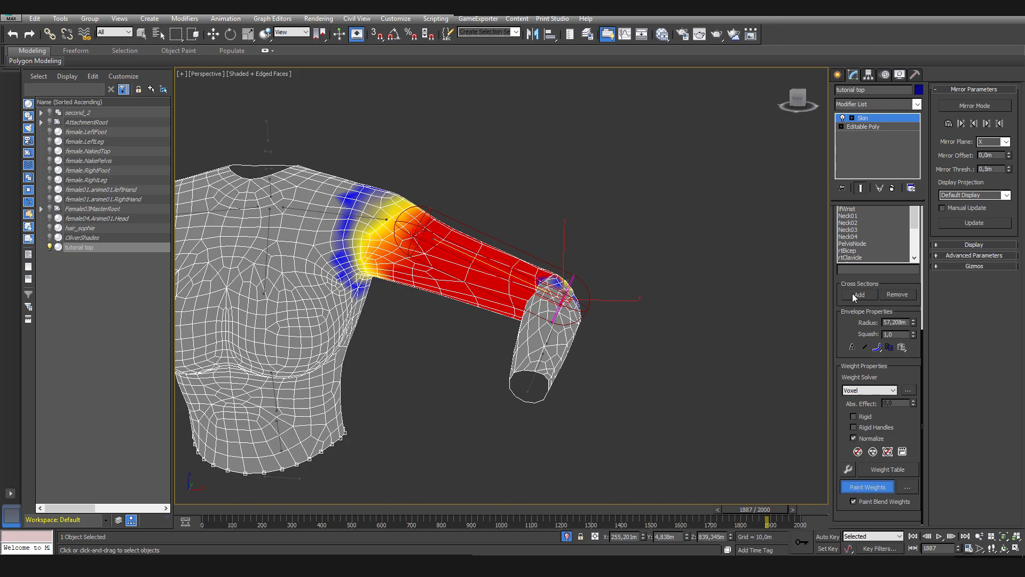
{"action": "left_click_drag", "start_coordinate": [837, 315], "coordinate": [838, 384]}
{"action": "left_click", "coordinate": [860, 260]}
{"action": "middle_click_drag", "start_coordinate": [510, 278], "coordinate": [534, 331], "text": "alt"}
{"action": "scroll", "coordinate": [459, 225], "scroll_direction": "up", "scroll_amount": 4}
{"action": "middle_click_drag", "start_coordinate": [460, 212], "coordinate": [518, 293], "text": "alt"}
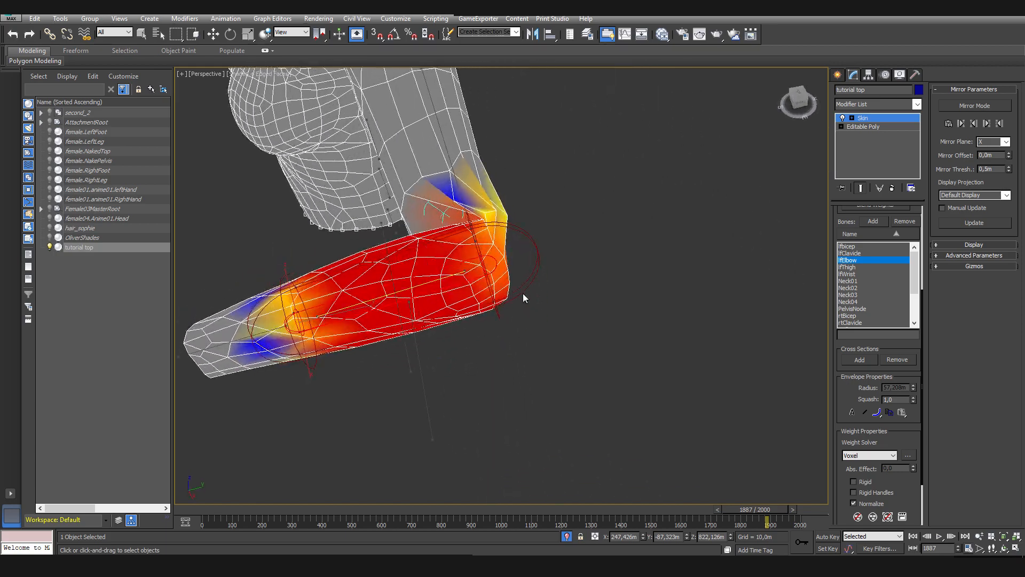
{"action": "middle_click_drag", "start_coordinate": [450, 244], "coordinate": [633, 379], "text": "alt"}
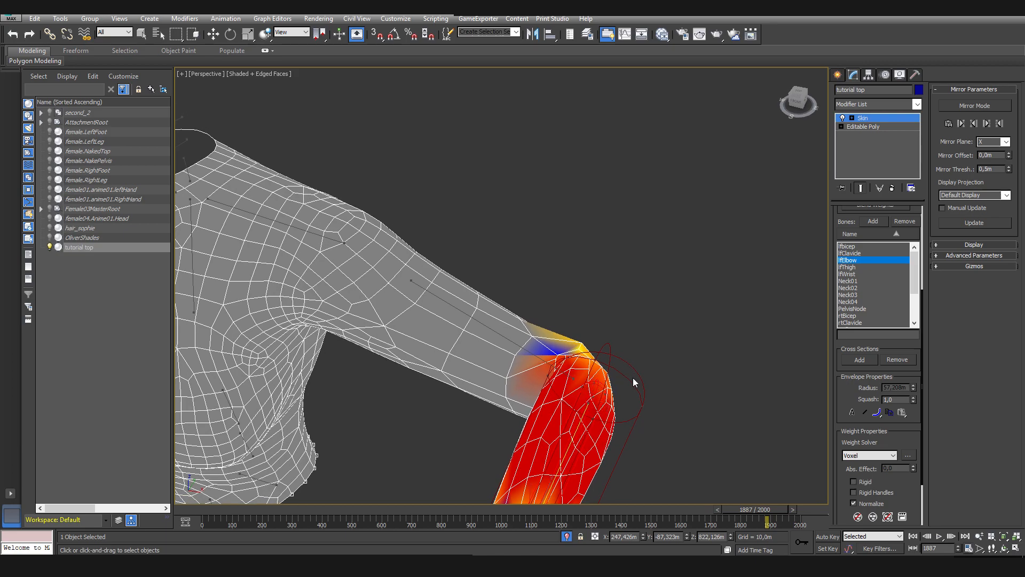
{"action": "middle_click_drag", "start_coordinate": [554, 412], "coordinate": [425, 364], "text": "alt"}
{"action": "scroll", "coordinate": [426, 363], "scroll_direction": "up", "scroll_amount": 3}
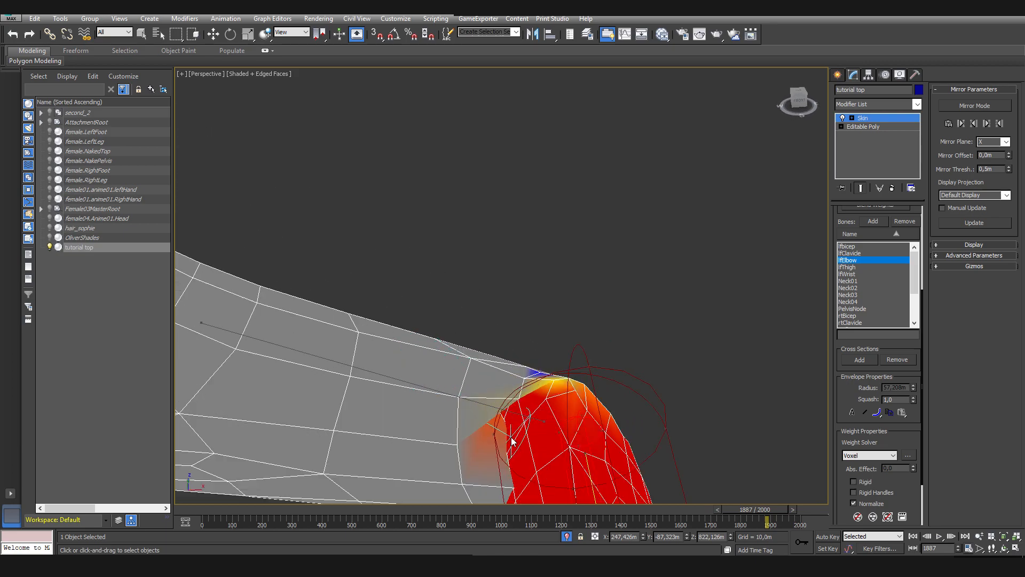
Select the lfBicep bone and paint its weights across the bent elbow where upper arm and forearm meet
{"action": "left_click", "coordinate": [539, 421]}
{"action": "middle_click_drag", "start_coordinate": [539, 451], "coordinate": [642, 289], "text": "alt"}
{"action": "middle_click_drag", "start_coordinate": [566, 383], "coordinate": [509, 334], "text": "alt"}
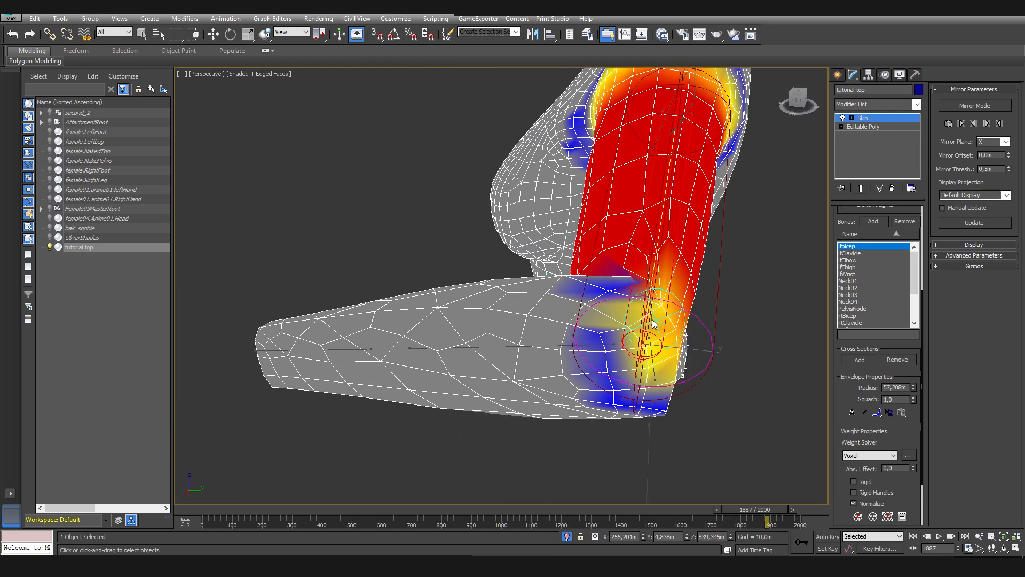
{"action": "middle_click_drag", "start_coordinate": [656, 321], "coordinate": [601, 307], "text": "alt"}
{"action": "middle_click_drag", "start_coordinate": [652, 401], "coordinate": [589, 415], "text": "alt"}
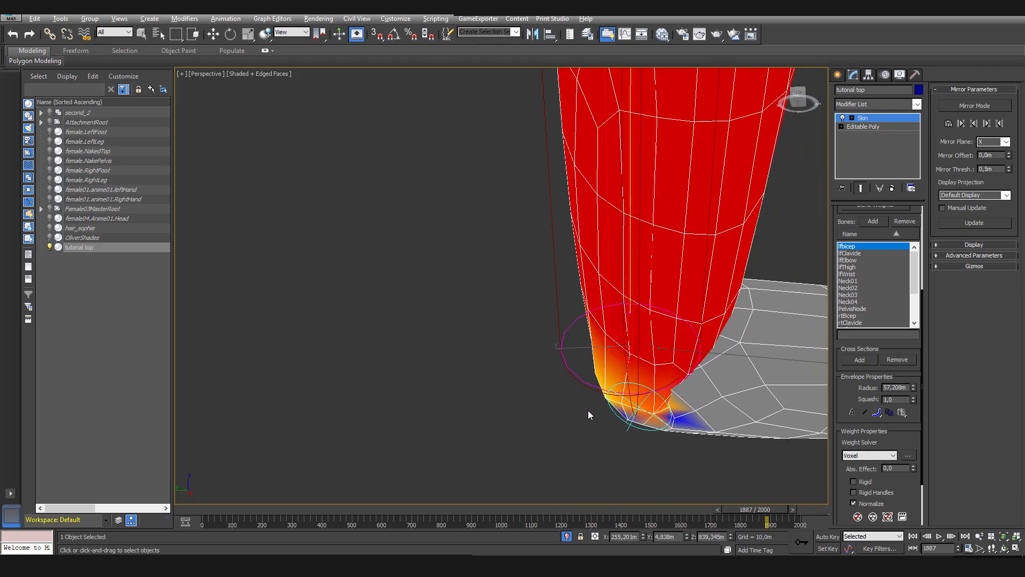
{"action": "middle_click_drag", "start_coordinate": [660, 410], "coordinate": [631, 382], "text": "alt"}
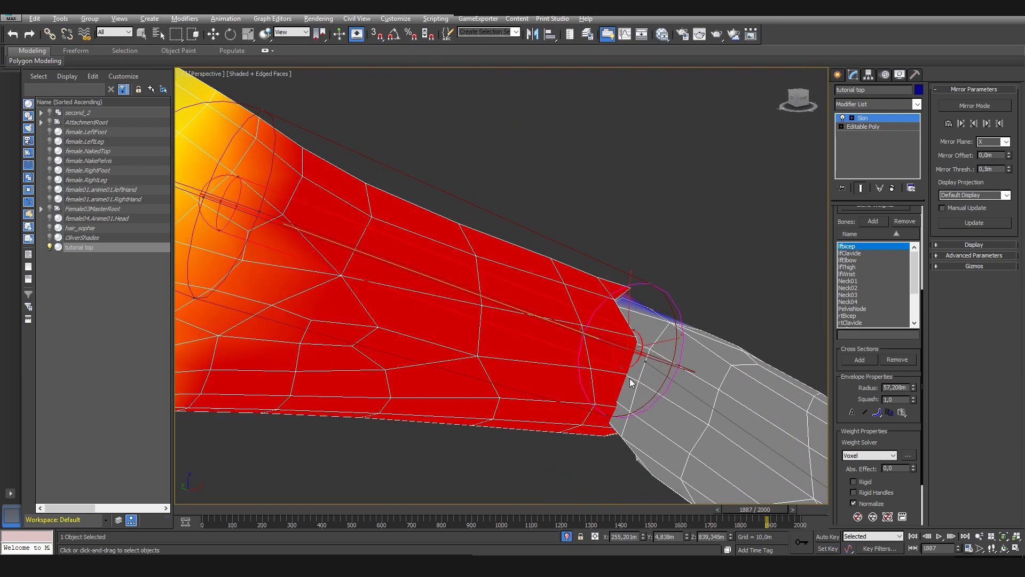
{"action": "mouse_move", "coordinate": [645, 339]}
{"action": "left_mouse_down"}
{"action": "mouse_move", "coordinate": [653, 351]}
{"action": "mouse_move", "coordinate": [636, 419]}
{"action": "left_mouse_up"}
{"action": "middle_click_drag", "start_coordinate": [645, 347], "coordinate": [609, 368], "text": "alt"}
{"action": "left_click_drag", "start_coordinate": [609, 369], "coordinate": [582, 388]}
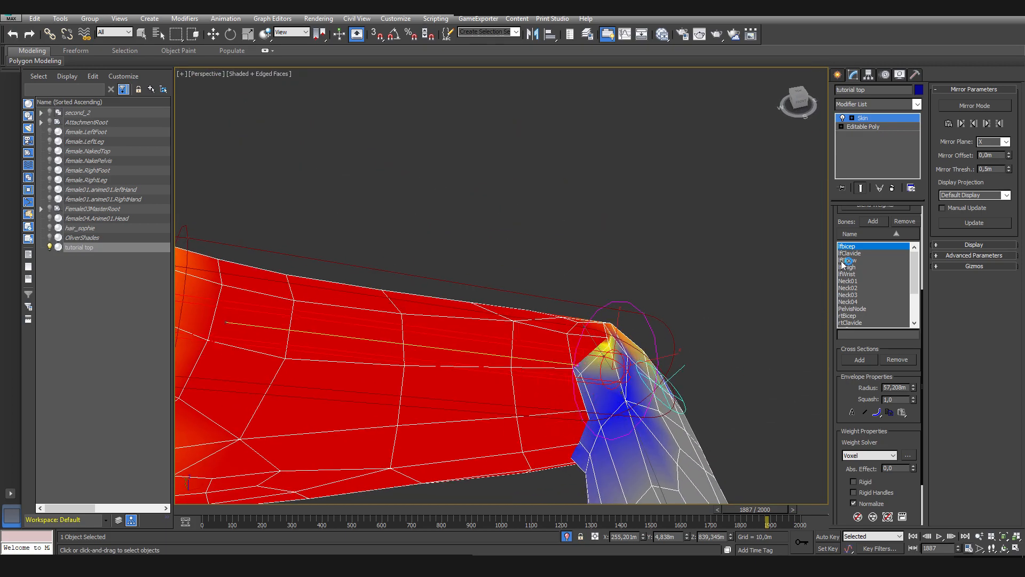
Select the lfElbow bone and paint its weights over the inner elbow crease
{"action": "left_click", "coordinate": [862, 255]}
{"action": "left_click", "coordinate": [863, 259]}
{"action": "mouse_move", "coordinate": [613, 377]}
{"action": "left_mouse_down"}
{"action": "mouse_move", "coordinate": [605, 359]}
{"action": "mouse_move", "coordinate": [570, 366]}
{"action": "mouse_move", "coordinate": [560, 342]}
{"action": "mouse_move", "coordinate": [540, 391]}
{"action": "mouse_move", "coordinate": [542, 422]}
{"action": "left_mouse_up"}
{"action": "middle_click_drag", "start_coordinate": [543, 422], "coordinate": [546, 392], "text": "alt"}
{"action": "middle_click_drag", "start_coordinate": [546, 392], "coordinate": [540, 300]}
{"action": "mouse_move", "coordinate": [536, 296]}
{"action": "left_mouse_down"}
{"action": "mouse_move", "coordinate": [545, 258]}
{"action": "mouse_move", "coordinate": [540, 275]}
{"action": "left_mouse_up"}
{"action": "mouse_move", "coordinate": [540, 274]}
{"action": "middle_mouse_down", "text": "alt"}
{"action": "mouse_move", "coordinate": [477, 273]}
{"action": "mouse_move", "coordinate": [480, 301]}
{"action": "mouse_move", "coordinate": [590, 272]}
{"action": "mouse_move", "coordinate": [536, 280]}
{"action": "mouse_move", "coordinate": [694, 391]}
{"action": "middle_mouse_up", "text": "alt"}
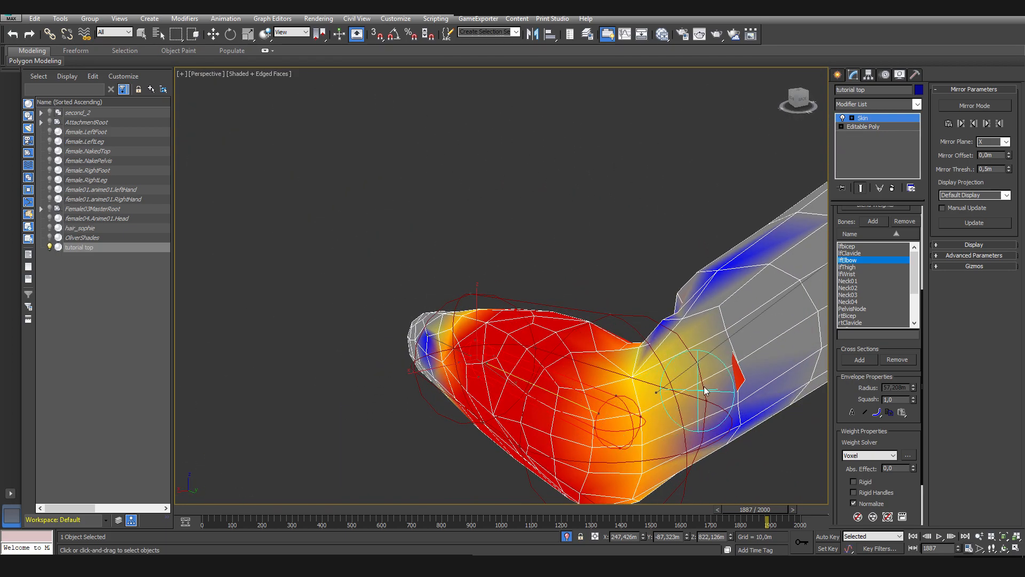
Smooth the stray lfElbow weight spot on the upper arm and even out the blend around the elbow
{"action": "mouse_move", "coordinate": [732, 389]}
{"action": "left_mouse_down"}
{"action": "mouse_move", "coordinate": [682, 300]}
{"action": "mouse_move", "coordinate": [716, 435]}
{"action": "left_mouse_up"}
{"action": "middle_click_drag", "start_coordinate": [716, 434], "coordinate": [918, 502], "text": "alt"}
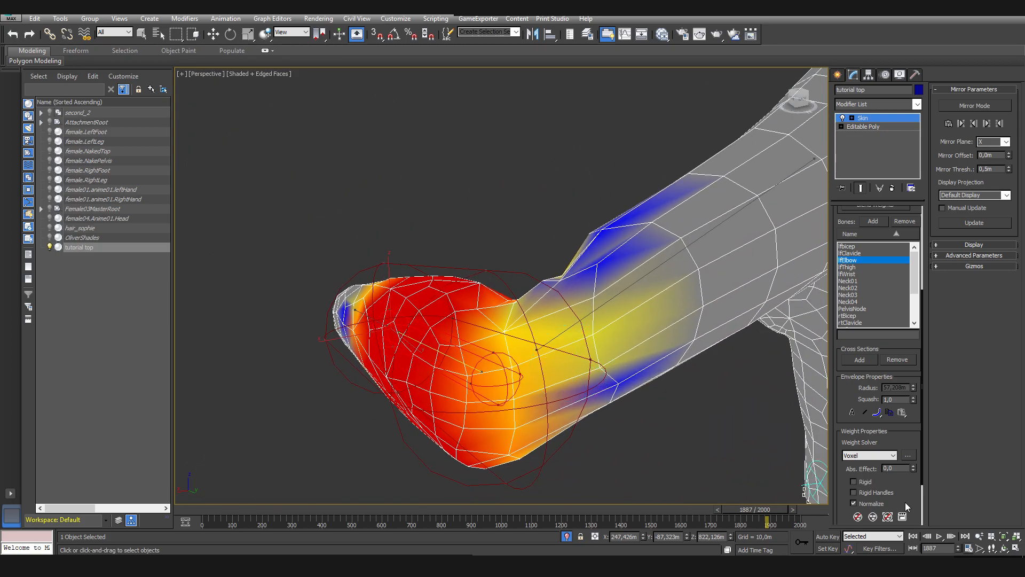
{"action": "left_click_drag", "start_coordinate": [835, 488], "coordinate": [835, 410]}
{"action": "mouse_move", "coordinate": [523, 296]}
{"action": "left_mouse_down"}
{"action": "mouse_move", "coordinate": [617, 400]}
{"action": "mouse_move", "coordinate": [590, 392]}
{"action": "left_mouse_up"}
{"action": "mouse_move", "coordinate": [590, 392]}
{"action": "middle_mouse_down", "text": "alt"}
{"action": "mouse_move", "coordinate": [587, 430]}
{"action": "mouse_move", "coordinate": [603, 414]}
{"action": "middle_mouse_up", "text": "alt"}
{"action": "middle_click_drag", "start_coordinate": [634, 380], "coordinate": [588, 384], "text": "alt"}
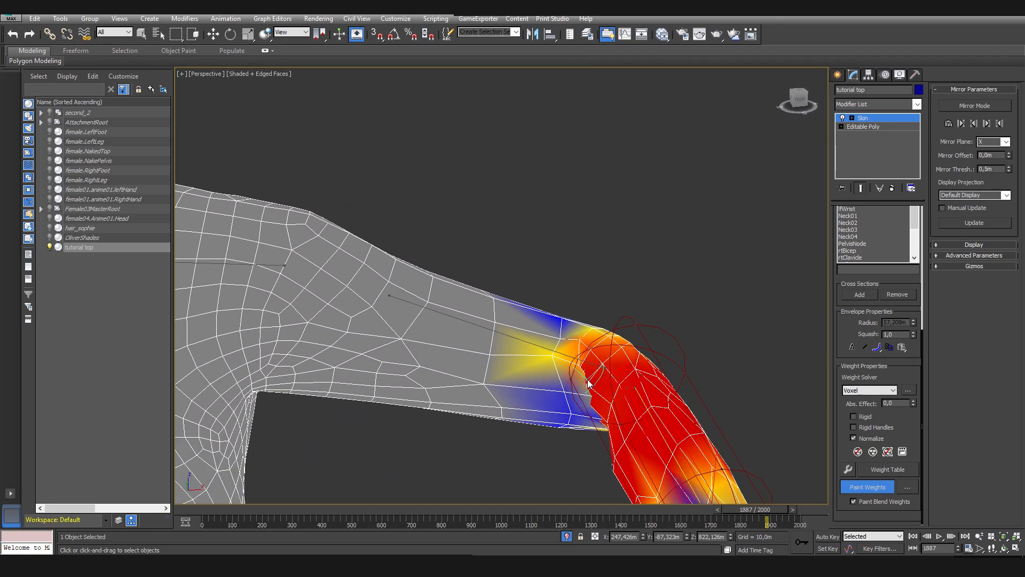
Go to frame 1910 and paint the lfElbow weights smoothly around the front and back of the elbow
{"action": "left_click_drag", "start_coordinate": [757, 513], "coordinate": [763, 519]}
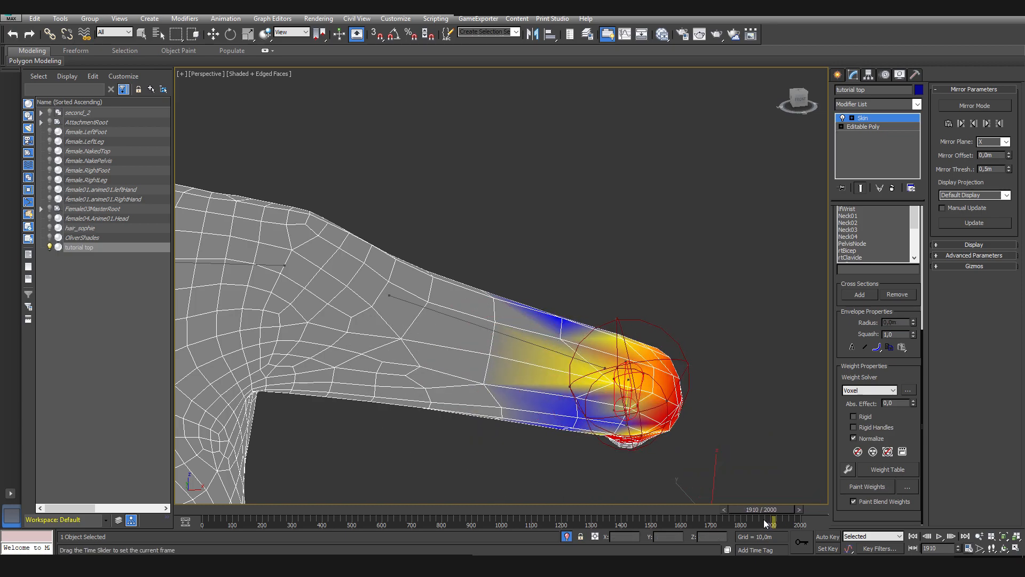
{"action": "middle_click_drag", "start_coordinate": [646, 372], "coordinate": [623, 353], "text": "alt"}
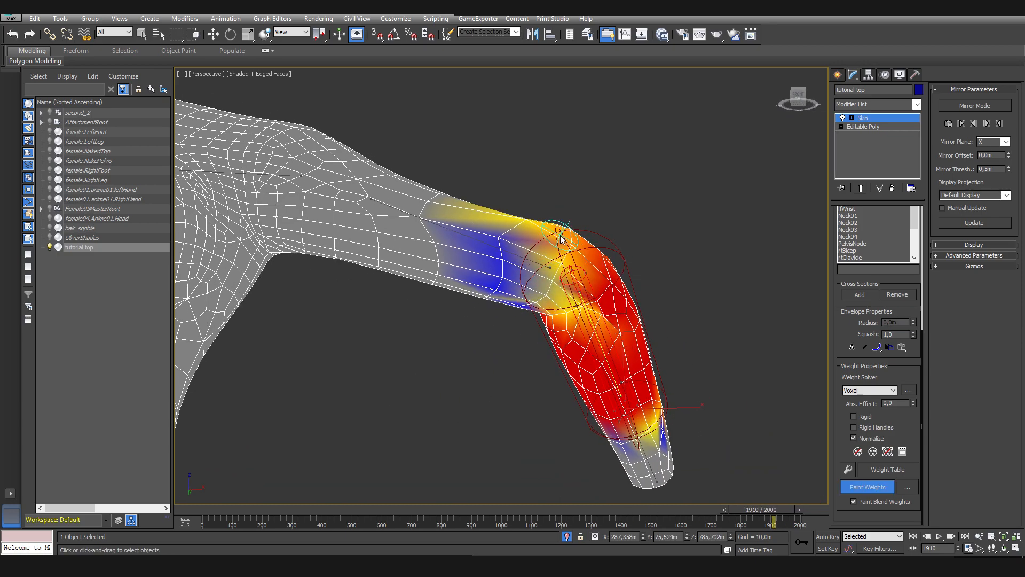
{"action": "left_click_drag", "start_coordinate": [542, 275], "coordinate": [600, 314]}
{"action": "middle_click_drag", "start_coordinate": [595, 313], "coordinate": [559, 313], "text": "alt"}
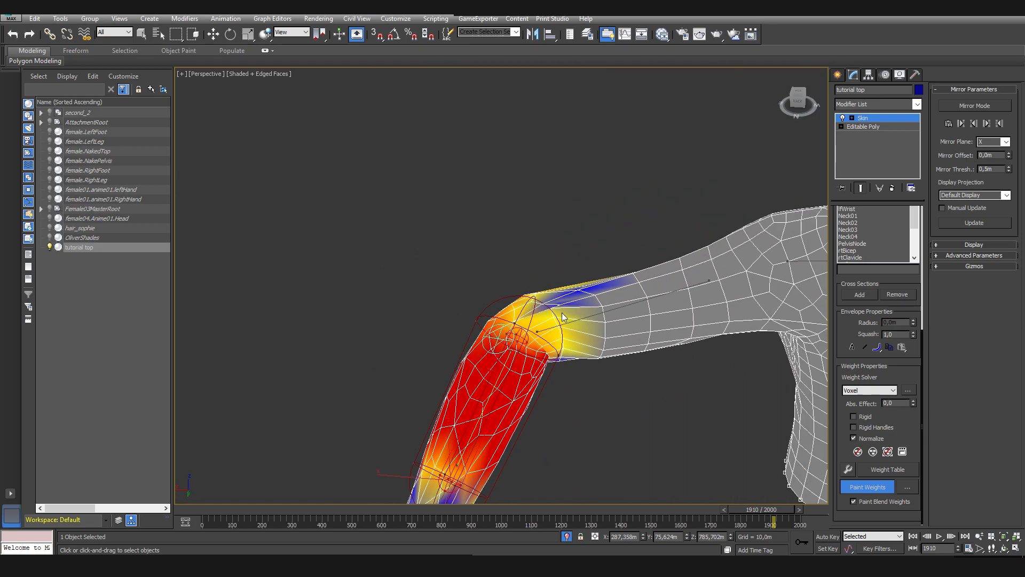
{"action": "left_click_drag", "start_coordinate": [563, 354], "coordinate": [542, 300]}
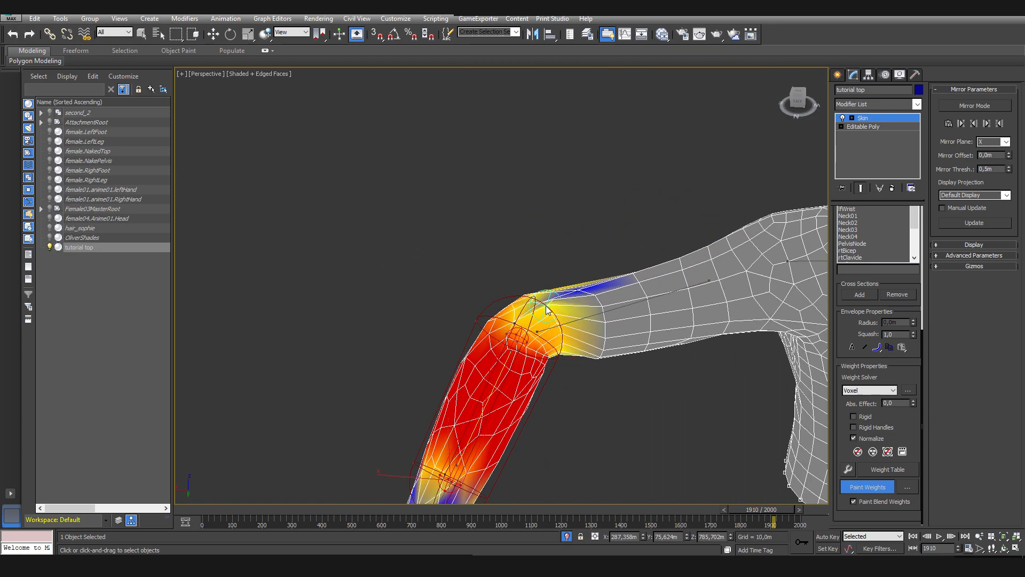
{"action": "middle_click_drag", "start_coordinate": [541, 300], "coordinate": [546, 323], "text": "alt"}
{"action": "scroll", "coordinate": [546, 322], "scroll_direction": "up", "scroll_amount": 3}
{"action": "left_click_drag", "start_coordinate": [550, 310], "coordinate": [495, 276]}
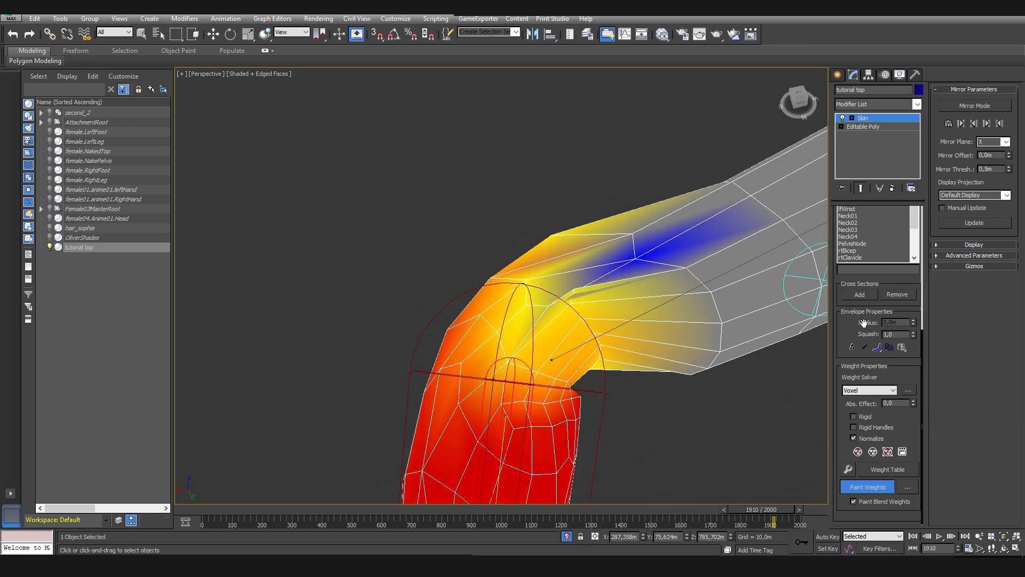
Select the lfBicep bone and paint its weights over the elbow to soften the bend into the forearm
{"action": "left_click_drag", "start_coordinate": [841, 314], "coordinate": [833, 364]}
{"action": "left_click", "coordinate": [860, 238]}
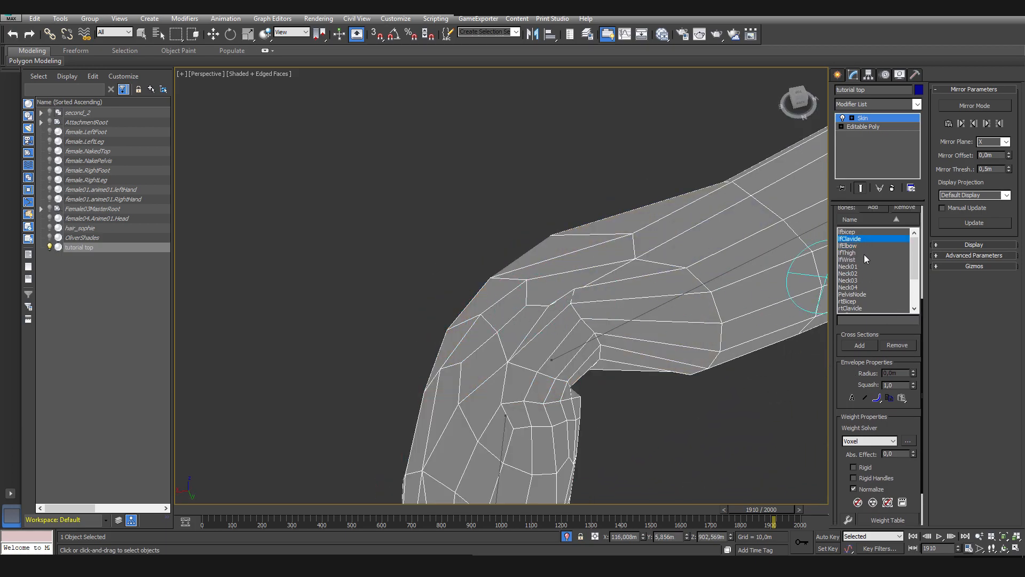
{"action": "left_click", "coordinate": [861, 233]}
{"action": "mouse_move", "coordinate": [566, 318]}
{"action": "left_mouse_down"}
{"action": "mouse_move", "coordinate": [567, 342]}
{"action": "mouse_move", "coordinate": [539, 374]}
{"action": "mouse_move", "coordinate": [550, 422]}
{"action": "mouse_move", "coordinate": [565, 409]}
{"action": "mouse_move", "coordinate": [525, 403]}
{"action": "left_mouse_up"}
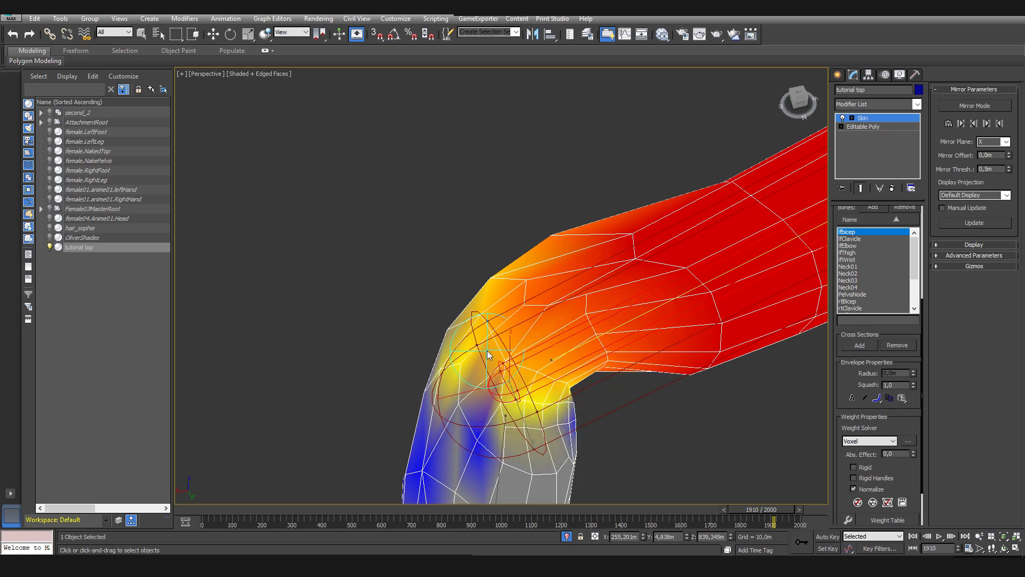
{"action": "middle_click_drag", "start_coordinate": [487, 352], "coordinate": [601, 329], "text": "alt"}
{"action": "middle_click_drag", "start_coordinate": [486, 404], "coordinate": [536, 360], "text": "alt"}
{"action": "mouse_move", "coordinate": [531, 293]}
{"action": "middle_mouse_down", "text": "alt"}
{"action": "mouse_move", "coordinate": [539, 354]}
{"action": "mouse_move", "coordinate": [536, 280]}
{"action": "mouse_move", "coordinate": [492, 299]}
{"action": "mouse_move", "coordinate": [480, 288]}
{"action": "mouse_move", "coordinate": [502, 291]}
{"action": "mouse_move", "coordinate": [498, 311]}
{"action": "middle_mouse_up", "text": "alt"}
{"action": "mouse_move", "coordinate": [571, 347]}
{"action": "left_mouse_down"}
{"action": "mouse_move", "coordinate": [481, 315]}
{"action": "mouse_move", "coordinate": [561, 332]}
{"action": "left_mouse_up"}
{"action": "mouse_move", "coordinate": [463, 342]}
{"action": "left_mouse_down"}
{"action": "mouse_move", "coordinate": [424, 365]}
{"action": "mouse_move", "coordinate": [490, 373]}
{"action": "mouse_move", "coordinate": [518, 295]}
{"action": "mouse_move", "coordinate": [537, 280]}
{"action": "left_mouse_up"}
{"action": "scroll", "coordinate": [581, 338], "scroll_direction": "down", "scroll_amount": 4}
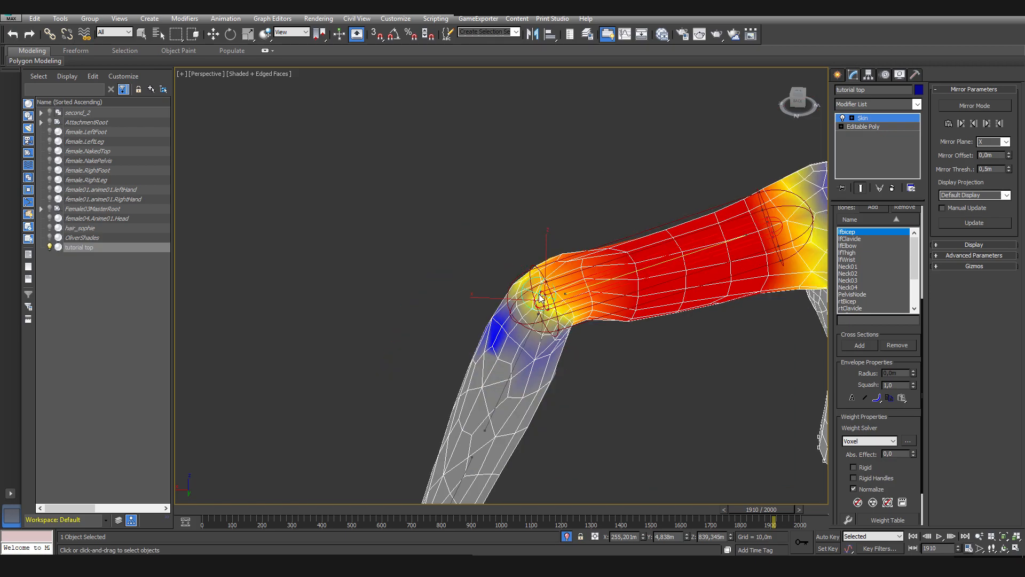
Blend the lfBicep weights on the underside of the forearm just below the elbow
{"action": "middle_click_drag", "start_coordinate": [498, 312], "coordinate": [569, 297], "text": "alt"}
{"action": "mouse_move", "coordinate": [556, 339]}
{"action": "middle_mouse_down", "text": "alt"}
{"action": "mouse_move", "coordinate": [572, 332]}
{"action": "mouse_move", "coordinate": [590, 355]}
{"action": "mouse_move", "coordinate": [550, 352]}
{"action": "middle_mouse_up", "text": "alt"}
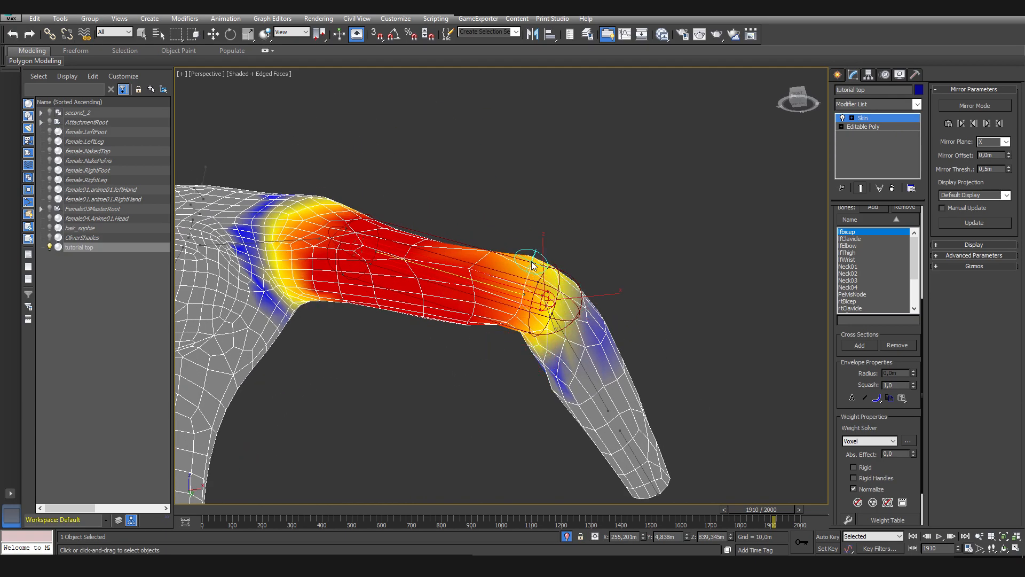
{"action": "left_click_drag", "start_coordinate": [555, 352], "coordinate": [560, 385]}
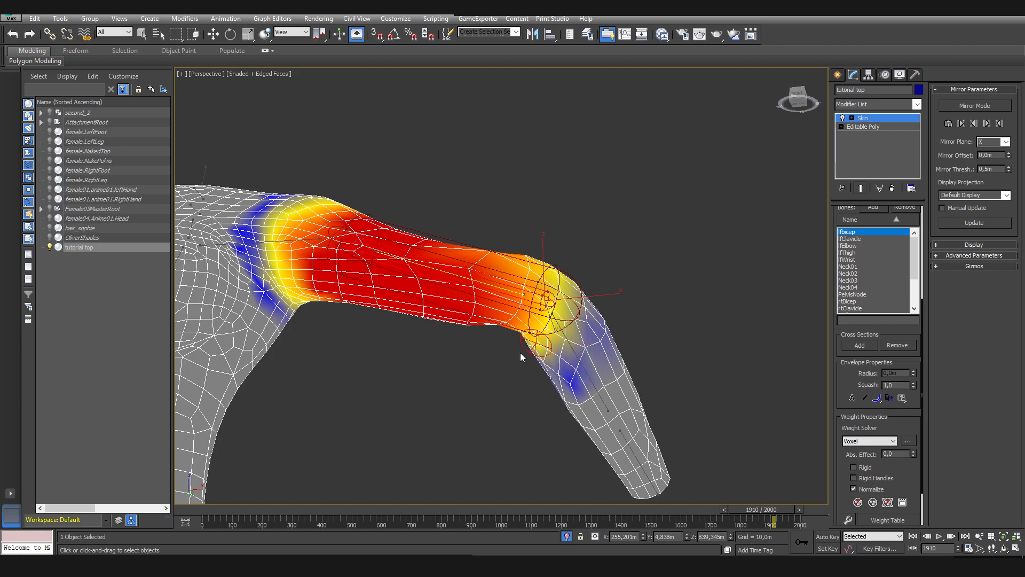
{"action": "middle_click_drag", "start_coordinate": [486, 339], "coordinate": [594, 311], "text": "alt"}
{"action": "scroll", "coordinate": [885, 506], "scroll_direction": "down", "scroll_amount": 3}
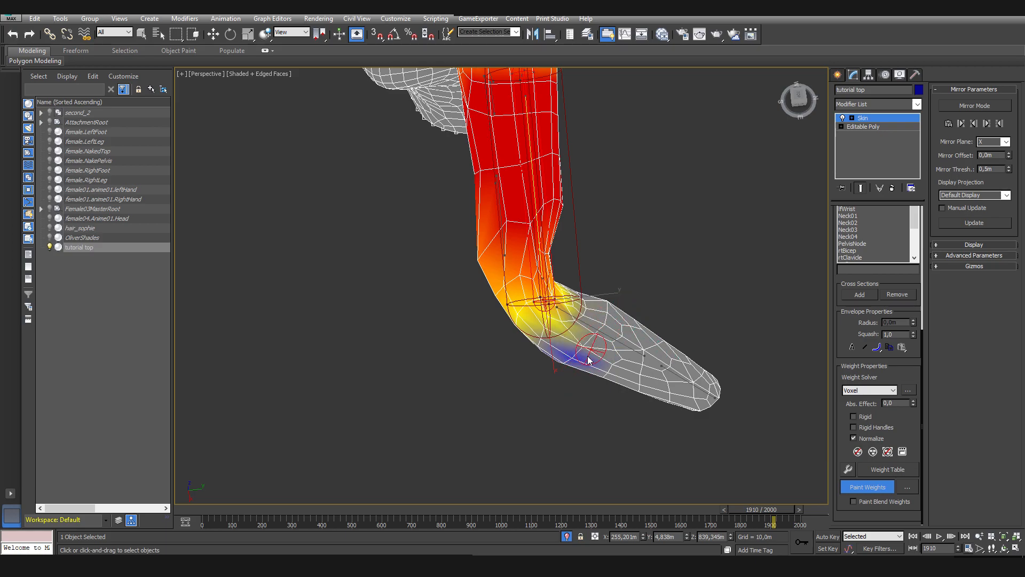
{"action": "middle_click_drag", "start_coordinate": [563, 386], "coordinate": [840, 458], "text": "alt"}
Go to frame 1841 and examine the left elbow's deformation and lfBicep weights from several angles
{"action": "mouse_move", "coordinate": [740, 515]}
{"action": "left_mouse_down"}
{"action": "mouse_move", "coordinate": [752, 508]}
{"action": "mouse_move", "coordinate": [743, 510]}
{"action": "left_mouse_up"}
{"action": "mouse_move", "coordinate": [549, 399]}
{"action": "middle_mouse_down", "text": "alt"}
{"action": "mouse_move", "coordinate": [569, 408]}
{"action": "mouse_move", "coordinate": [528, 236]}
{"action": "mouse_move", "coordinate": [495, 293]}
{"action": "middle_mouse_up", "text": "alt"}
{"action": "scroll", "coordinate": [537, 250], "scroll_direction": "up", "scroll_amount": 5}
{"action": "scroll", "coordinate": [537, 250], "scroll_direction": "down", "scroll_amount": 6}
{"action": "middle_click_drag", "start_coordinate": [537, 250], "coordinate": [516, 264], "text": "alt"}
{"action": "scroll", "coordinate": [516, 264], "scroll_direction": "up", "scroll_amount": 3}
{"action": "mouse_move", "coordinate": [529, 310]}
{"action": "middle_mouse_down", "text": "alt"}
{"action": "mouse_move", "coordinate": [499, 258]}
{"action": "mouse_move", "coordinate": [534, 320]}
{"action": "middle_mouse_up", "text": "alt"}
{"action": "mouse_move", "coordinate": [735, 508]}
{"action": "left_mouse_down"}
{"action": "mouse_move", "coordinate": [748, 504]}
{"action": "mouse_move", "coordinate": [738, 509]}
{"action": "left_mouse_up"}
{"action": "mouse_move", "coordinate": [510, 244]}
{"action": "middle_mouse_down", "text": "alt"}
{"action": "mouse_move", "coordinate": [626, 175]}
{"action": "mouse_move", "coordinate": [487, 257]}
{"action": "middle_mouse_up", "text": "alt"}
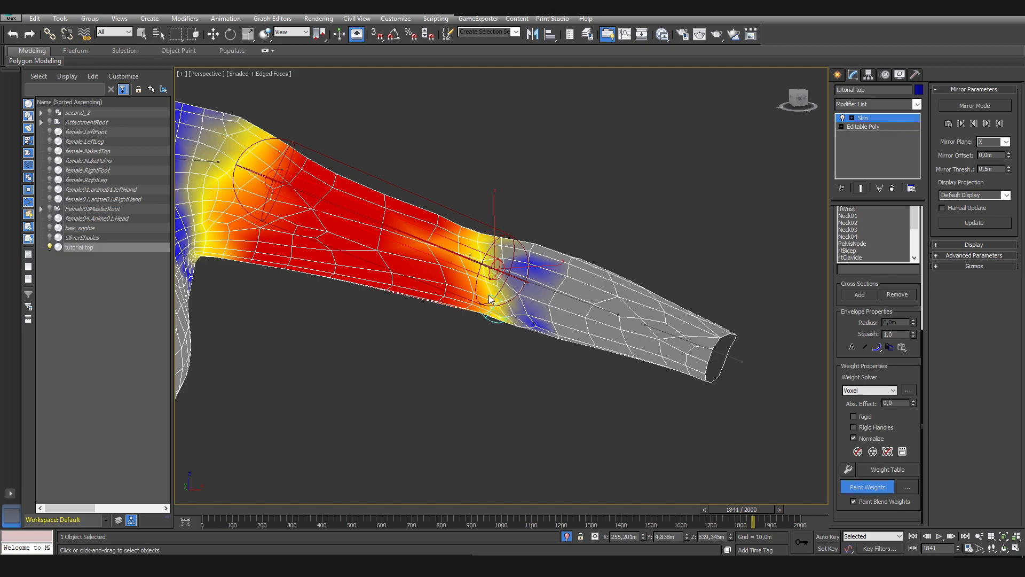
{"action": "middle_click_drag", "start_coordinate": [496, 321], "coordinate": [463, 322], "text": "alt"}
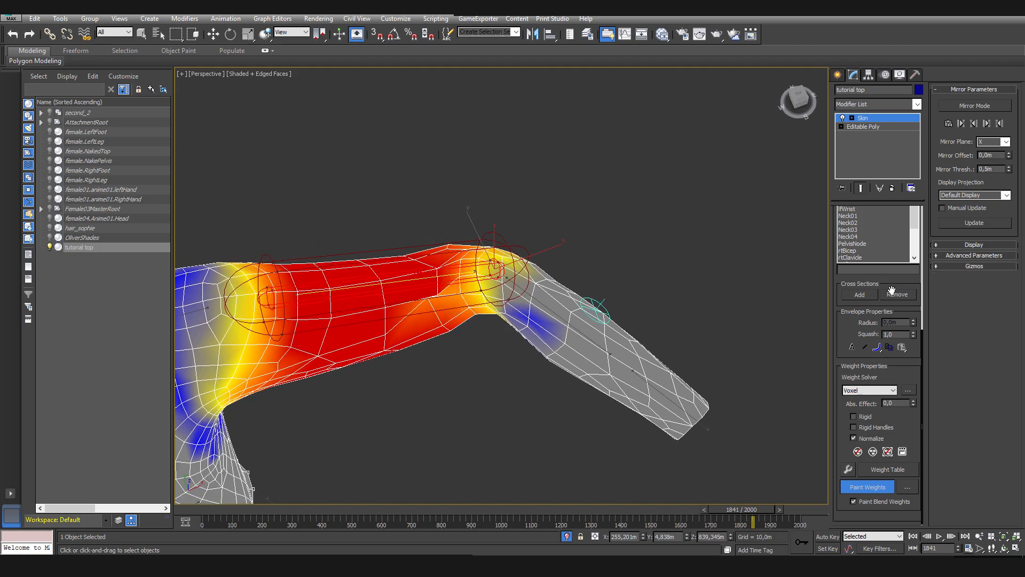
{"action": "scroll", "coordinate": [891, 287], "scroll_direction": "up", "scroll_amount": 2}
{"action": "middle_click_drag", "start_coordinate": [443, 272], "coordinate": [483, 309], "text": "alt"}
{"action": "middle_click_drag", "start_coordinate": [469, 251], "coordinate": [527, 315], "text": "alt"}
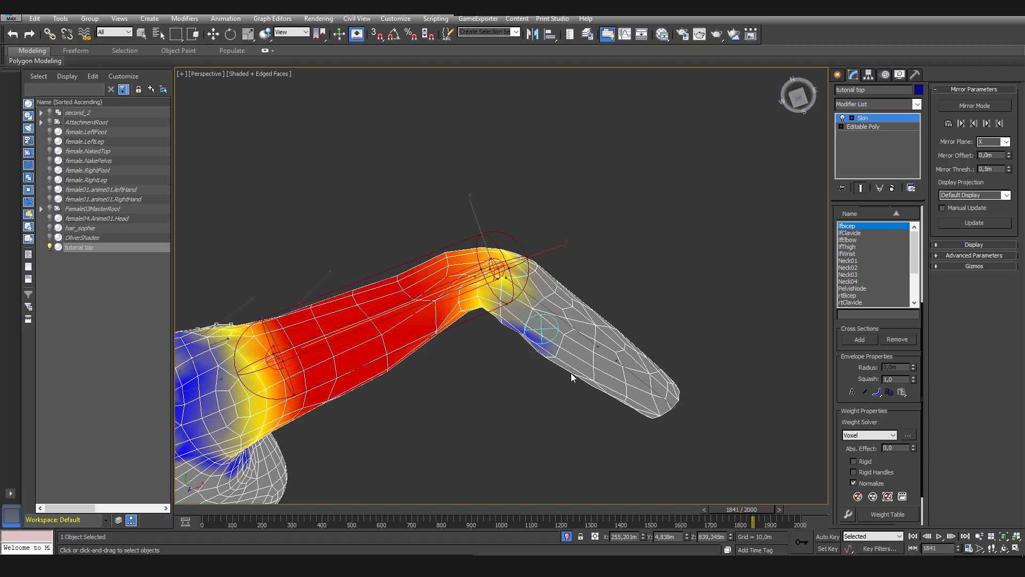
Turn off Paint Blend Weights and paint the lfBicep weights along the upper arm and at the elbow
{"action": "left_click_drag", "start_coordinate": [763, 510], "coordinate": [767, 511]}
{"action": "middle_click_drag", "start_coordinate": [496, 307], "coordinate": [347, 214], "text": "alt"}
{"action": "middle_click_drag", "start_coordinate": [529, 258], "coordinate": [511, 240], "text": "alt"}
{"action": "middle_click_drag", "start_coordinate": [497, 289], "coordinate": [526, 291], "text": "alt"}
{"action": "left_click_drag", "start_coordinate": [847, 464], "coordinate": [848, 419]}
{"action": "left_click", "coordinate": [878, 504]}
{"action": "mouse_move", "coordinate": [357, 265]}
{"action": "left_mouse_down"}
{"action": "mouse_move", "coordinate": [378, 256]}
{"action": "mouse_move", "coordinate": [412, 299]}
{"action": "mouse_move", "coordinate": [467, 283]}
{"action": "mouse_move", "coordinate": [407, 313]}
{"action": "mouse_move", "coordinate": [421, 293]}
{"action": "left_mouse_up"}
{"action": "mouse_move", "coordinate": [421, 293]}
{"action": "middle_mouse_down", "text": "alt"}
{"action": "mouse_move", "coordinate": [457, 325]}
{"action": "mouse_move", "coordinate": [492, 281]}
{"action": "mouse_move", "coordinate": [502, 317]}
{"action": "mouse_move", "coordinate": [505, 305]}
{"action": "middle_mouse_up", "text": "alt"}
{"action": "scroll", "coordinate": [495, 286], "scroll_direction": "up", "scroll_amount": 4}
{"action": "scroll", "coordinate": [498, 290], "scroll_direction": "down", "scroll_amount": 3}
{"action": "left_click_drag", "start_coordinate": [506, 324], "coordinate": [504, 337]}
Check the sleeve's deformation through the animation back to frame 0, ending with the whole top in view
{"action": "scroll", "coordinate": [505, 338], "scroll_direction": "down", "scroll_amount": 10}
{"action": "middle_click_drag", "start_coordinate": [512, 339], "coordinate": [443, 342], "text": "alt"}
{"action": "scroll", "coordinate": [486, 345], "scroll_direction": "up", "scroll_amount": 5}
{"action": "middle_click_drag", "start_coordinate": [588, 390], "coordinate": [568, 397], "text": "alt"}
{"action": "scroll", "coordinate": [568, 400], "scroll_direction": "up", "scroll_amount": 5}
{"action": "mouse_move", "coordinate": [765, 514]}
{"action": "left_mouse_down"}
{"action": "mouse_move", "coordinate": [560, 512]}
{"action": "mouse_move", "coordinate": [574, 516]}
{"action": "left_mouse_up"}
{"action": "middle_click_drag", "start_coordinate": [578, 446], "coordinate": [576, 374], "text": "alt"}
{"action": "mouse_move", "coordinate": [559, 512]}
{"action": "left_mouse_down"}
{"action": "mouse_move", "coordinate": [751, 515]}
{"action": "mouse_move", "coordinate": [208, 517]}
{"action": "left_mouse_up"}
{"action": "scroll", "coordinate": [464, 448], "scroll_direction": "down", "scroll_amount": 5}
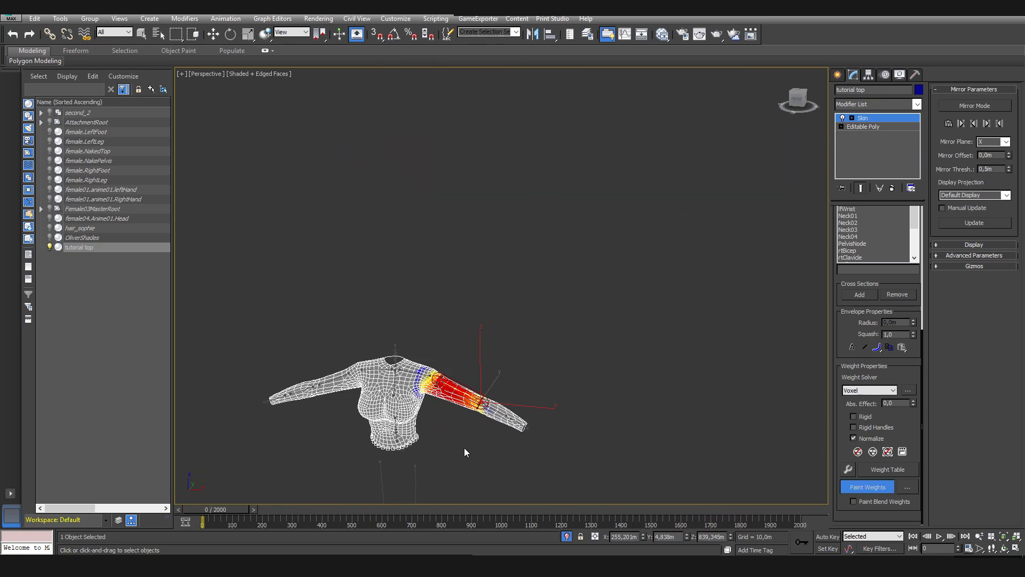